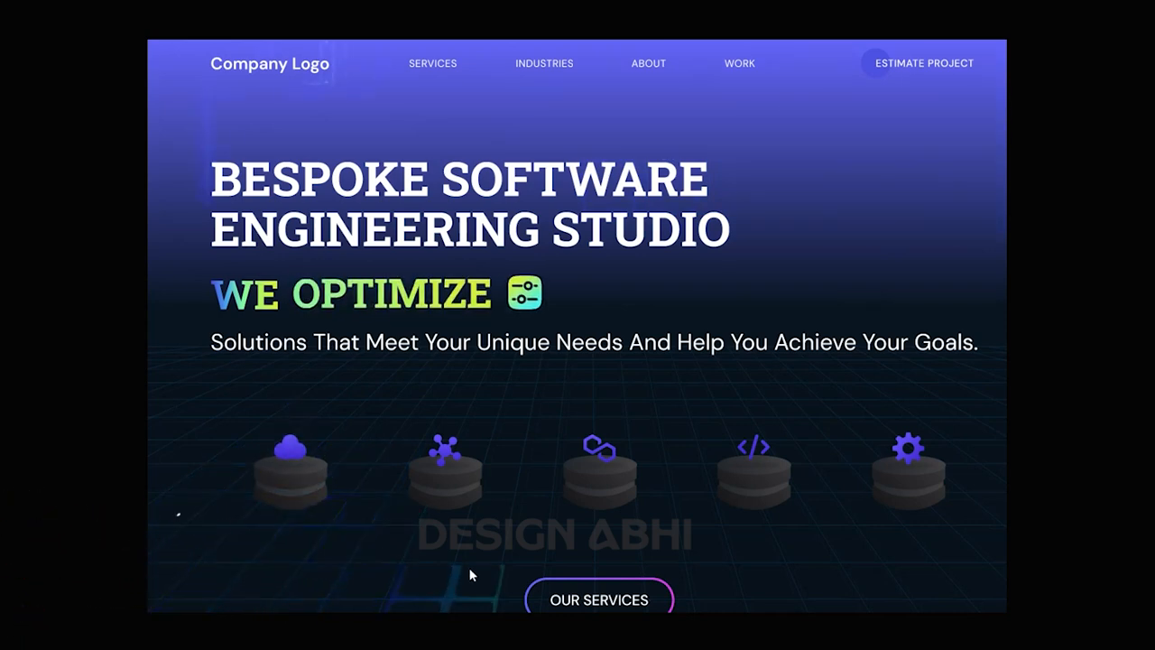
Examine the finished hero page and the brand assets, covering the color swatches, buttons, header texts, icons and GIF components
scroll(470, 571, "down", 2)
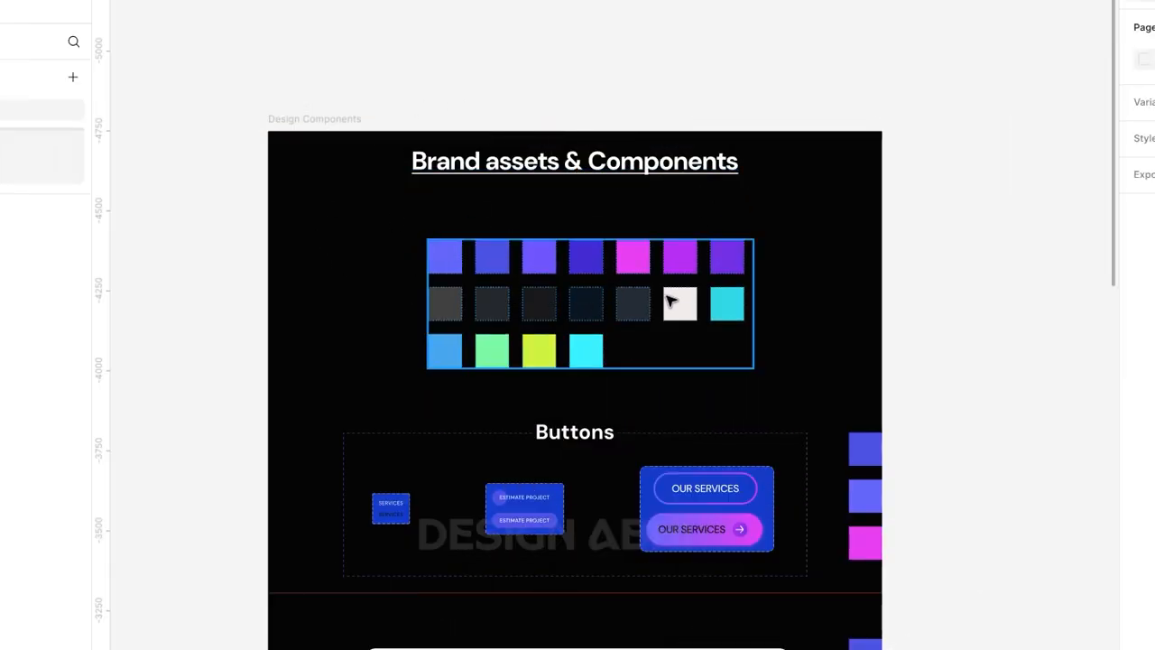
scroll(669, 300, "down", 2)
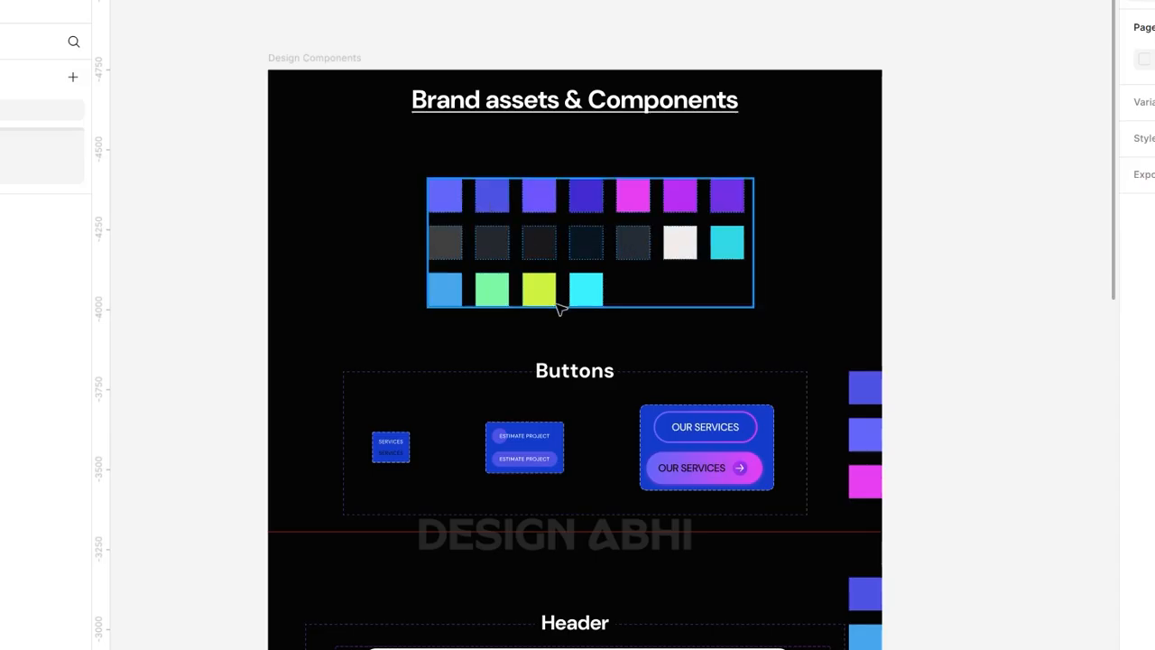
left_click(597, 283)
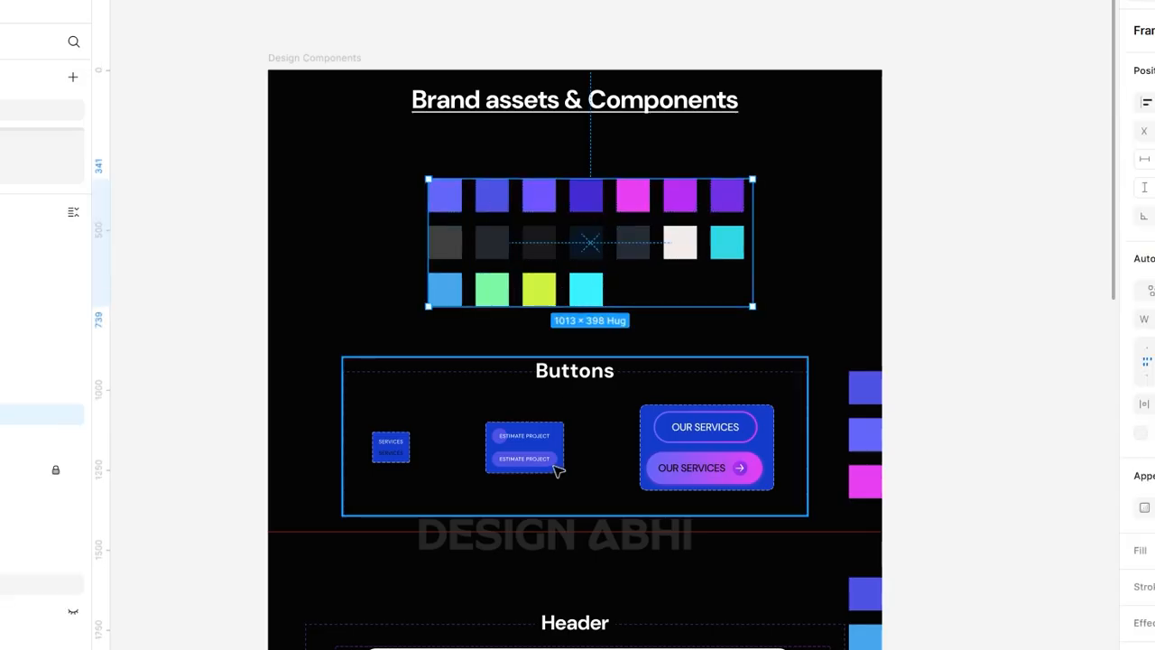
scroll(556, 471, "down", 4)
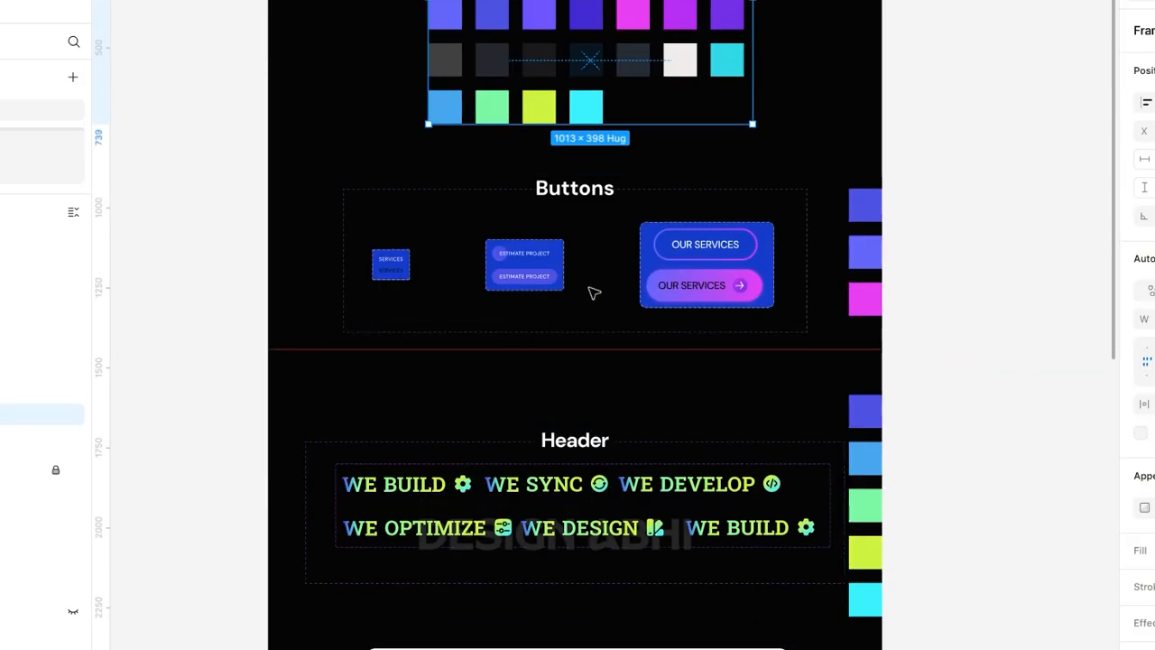
scroll(552, 488, "down", 3)
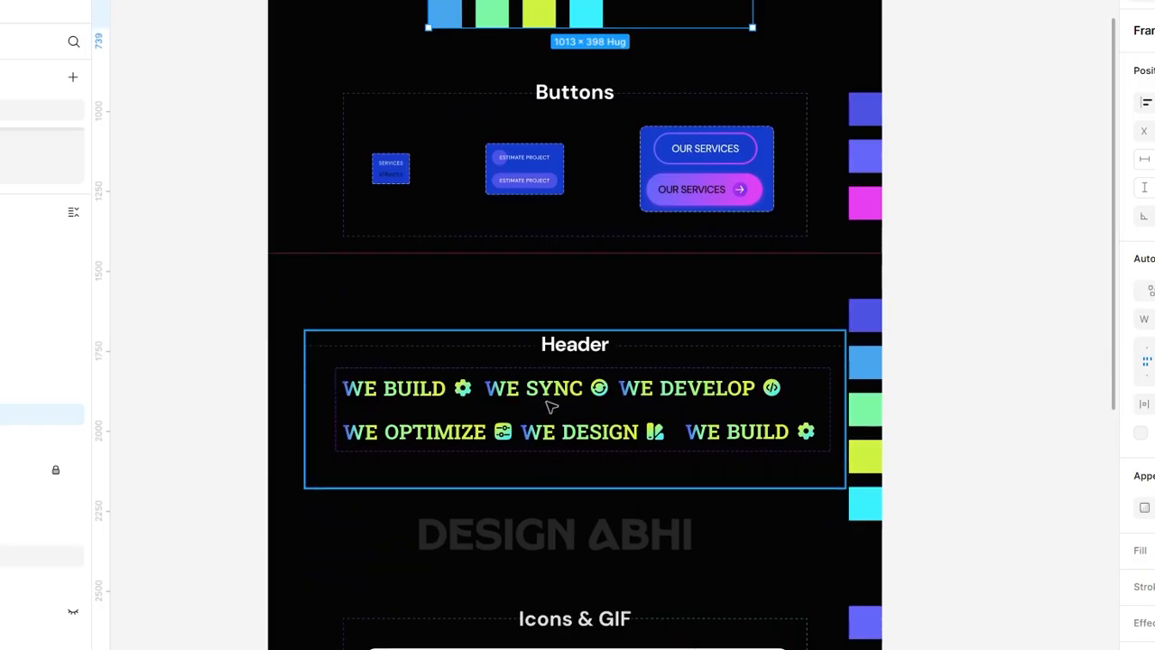
scroll(561, 434, "down", 7)
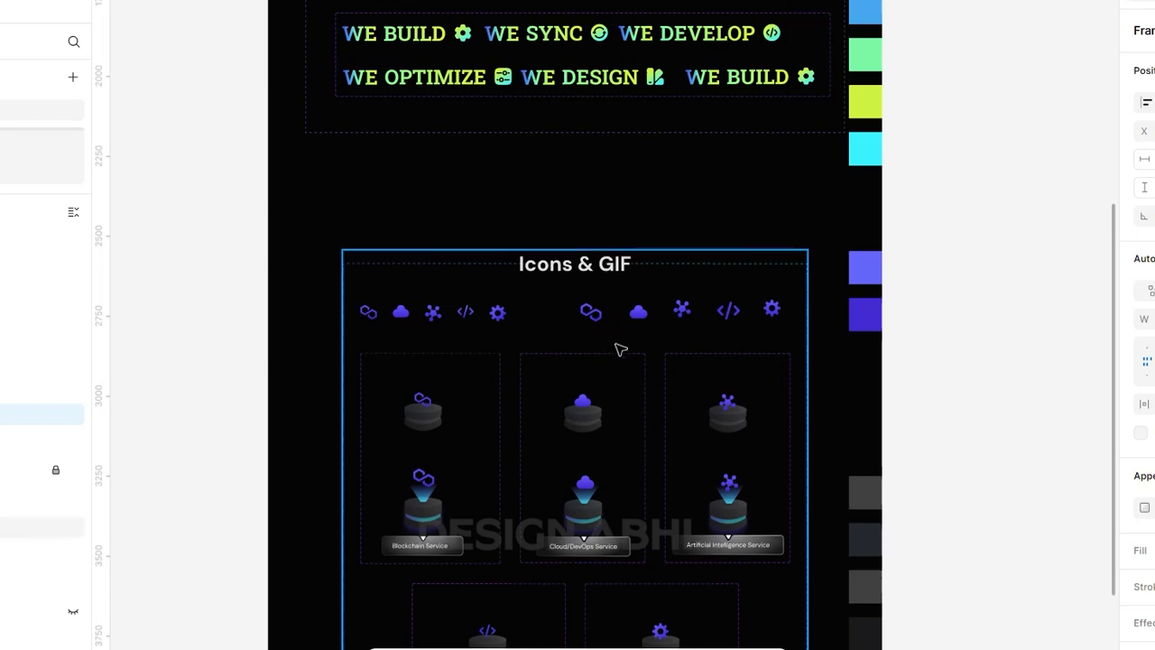
scroll(620, 348, "down", 3)
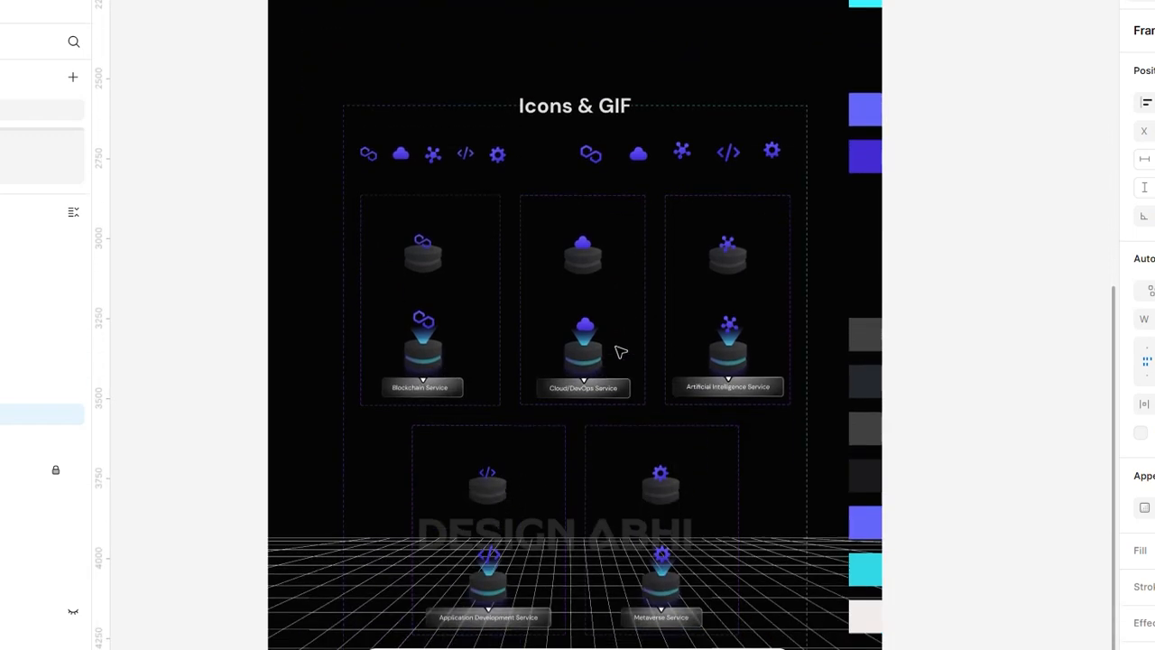
scroll(621, 352, "down", 5)
scroll(621, 352, "up", 15)
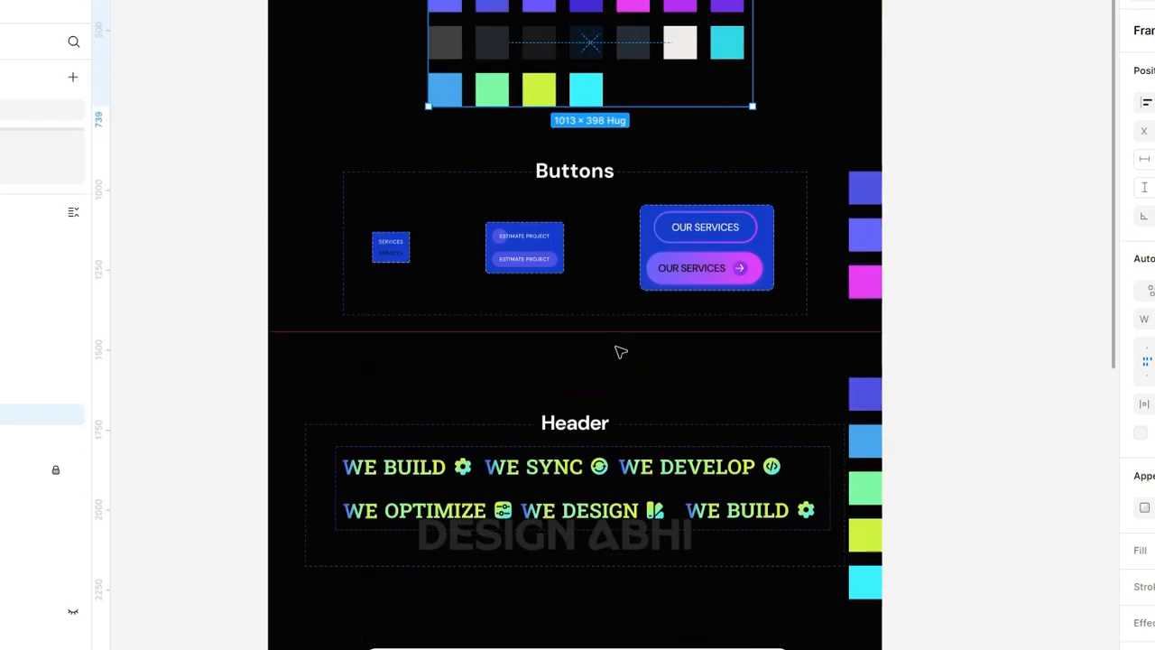
scroll(621, 352, "up", 5)
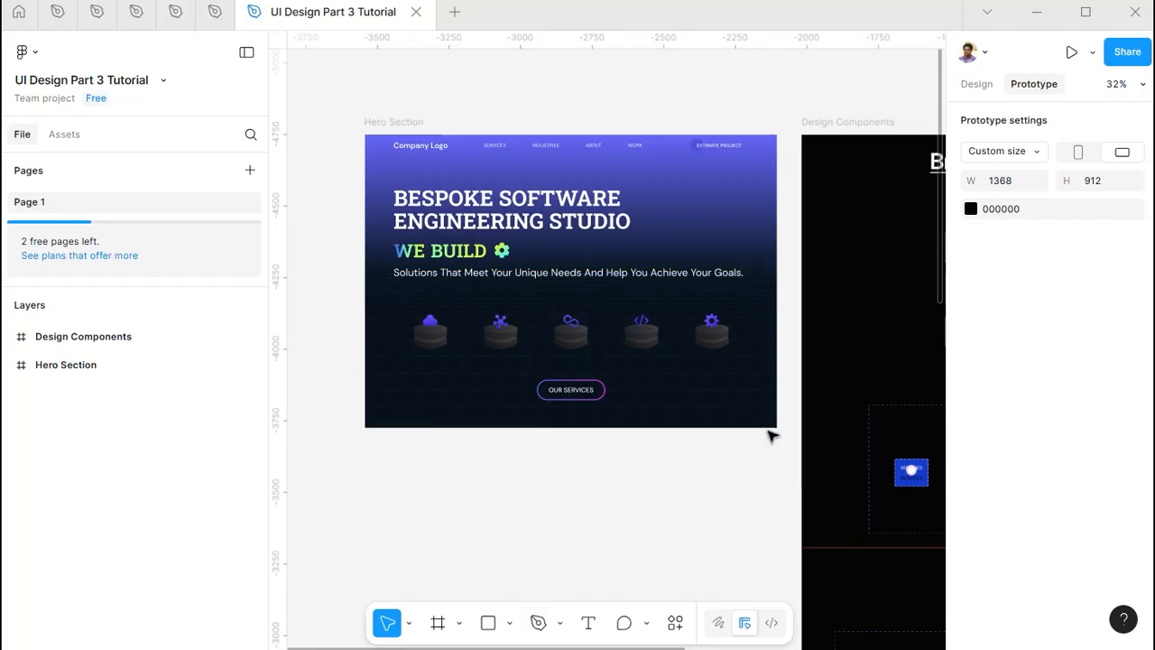
Create a 1440 × 1024 Desktop frame in the empty canvas area beside the Design Components frame
left_click_drag(769, 436, 439, 379)
left_click_drag(784, 270, 412, 415)
key("f")
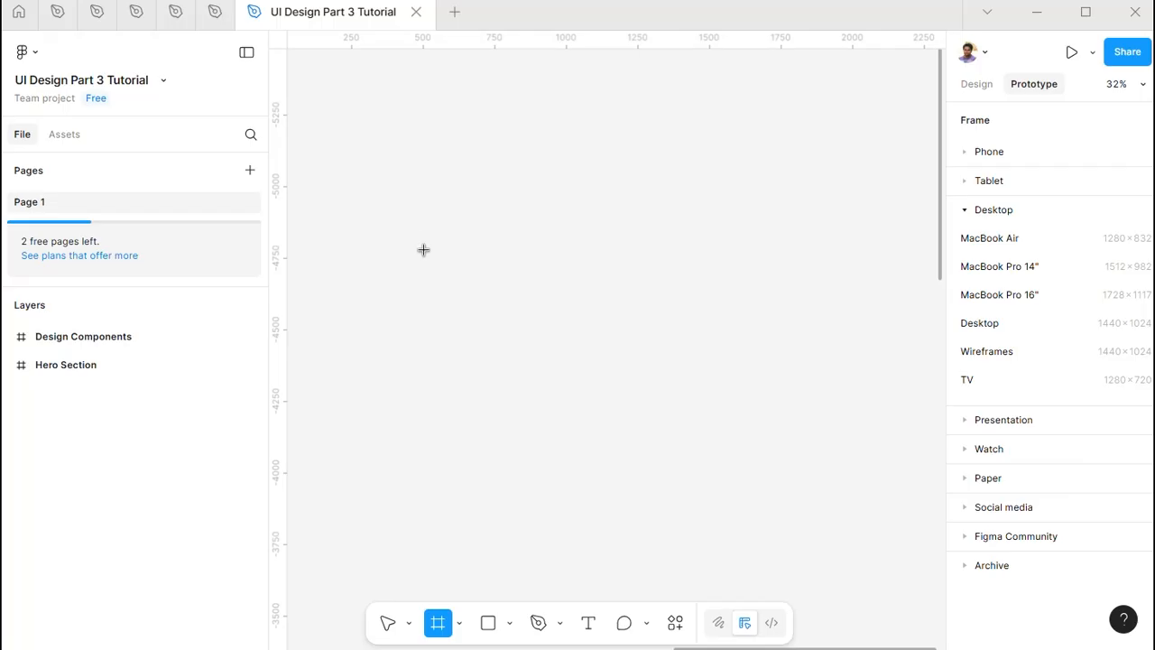
left_click_drag(389, 254, 457, 225)
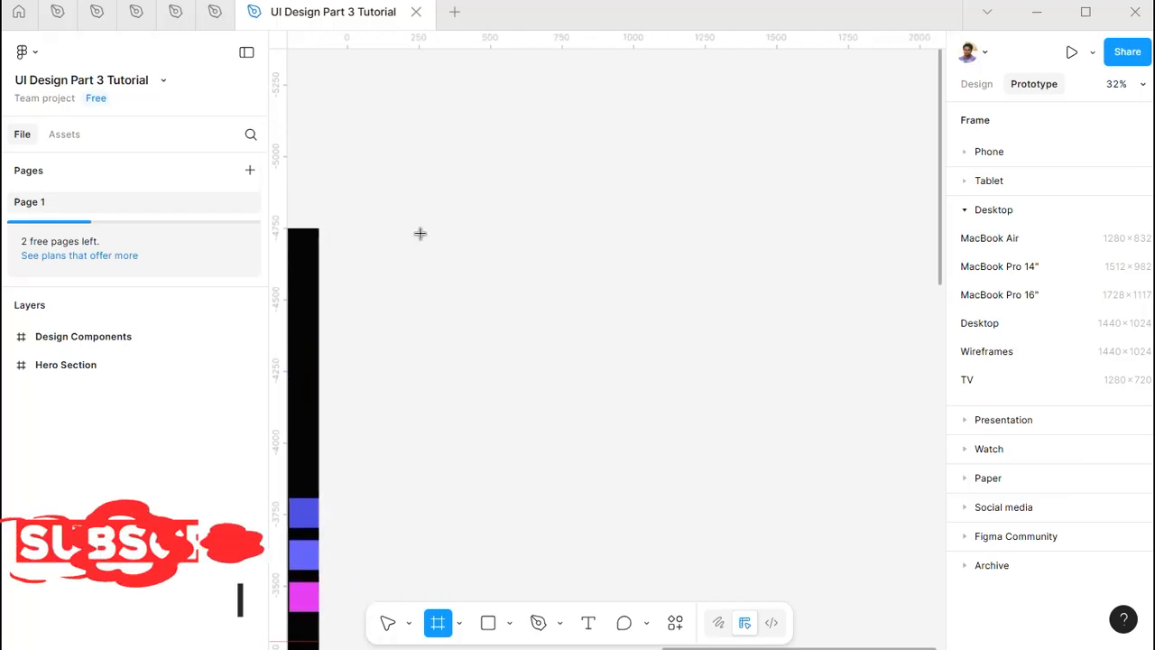
left_click(1009, 324)
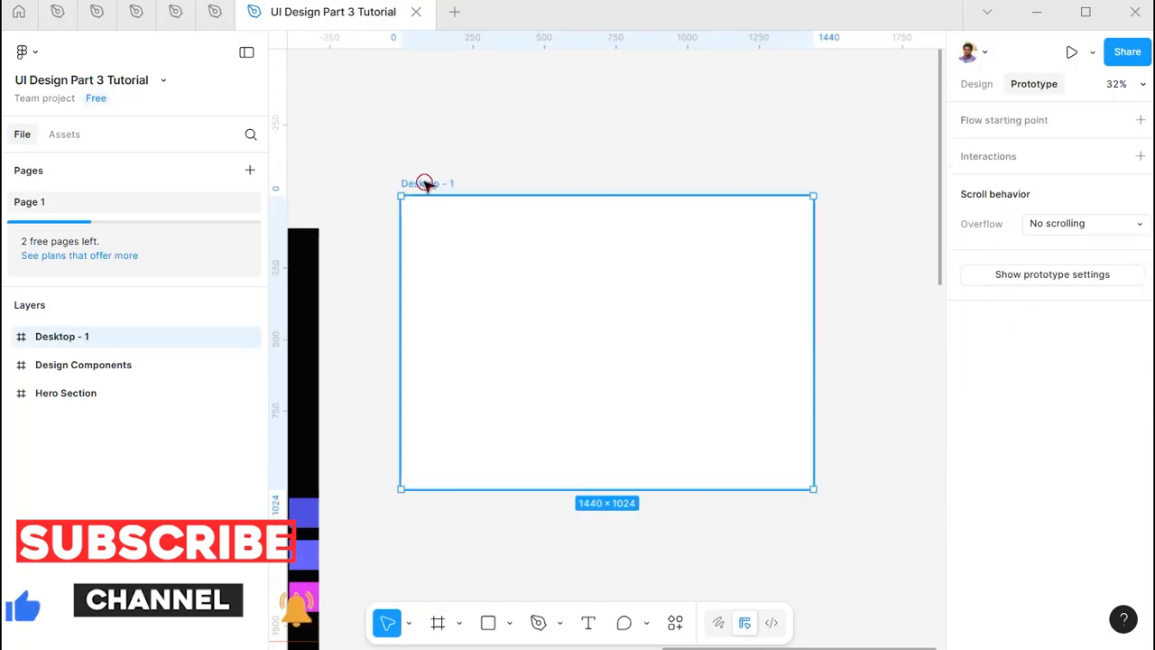
Rename the new desktop frame as Hero Section
left_click_drag(425, 181, 476, 219)
double_click(475, 216)
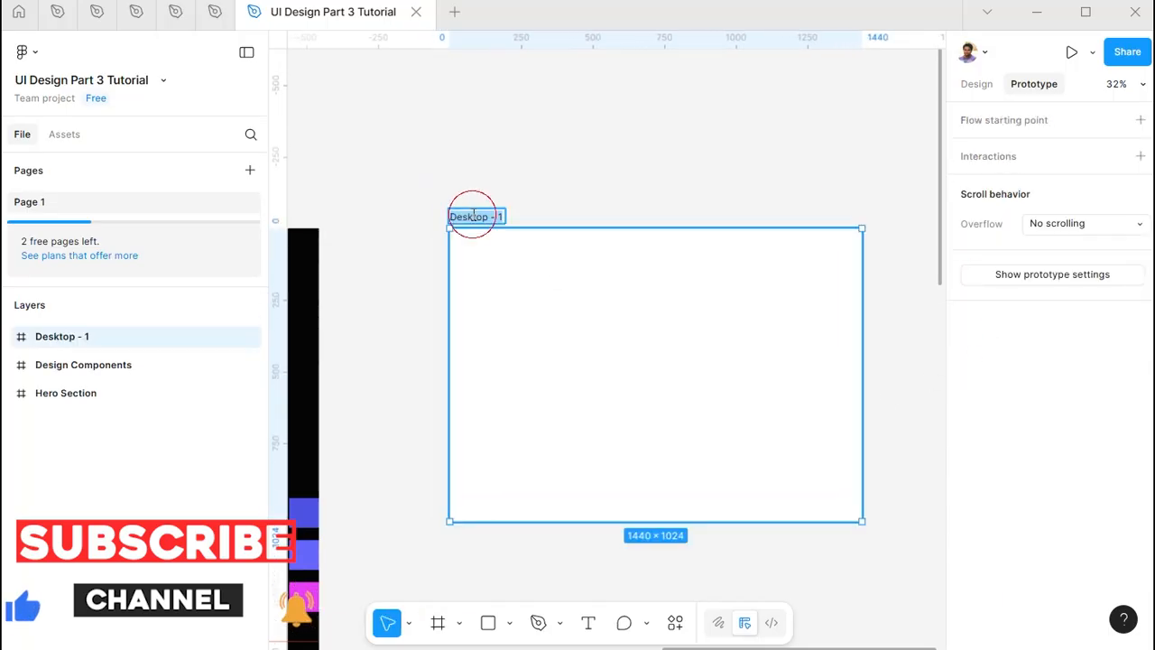
type("Hero")
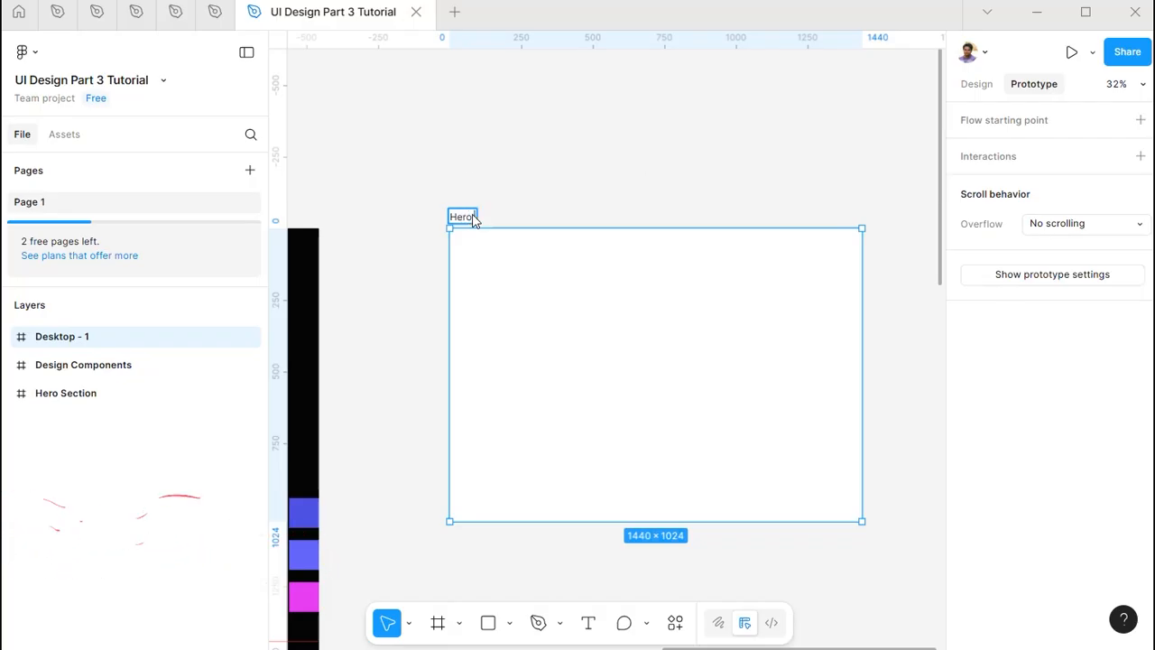
type(" Section")
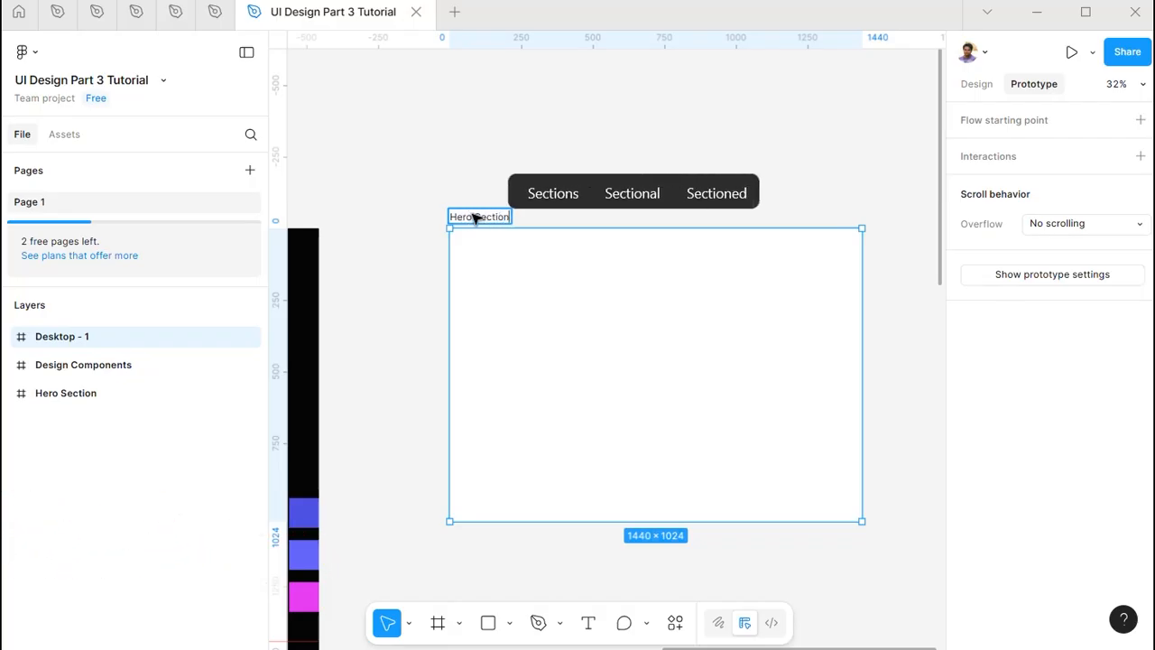
key("Return")
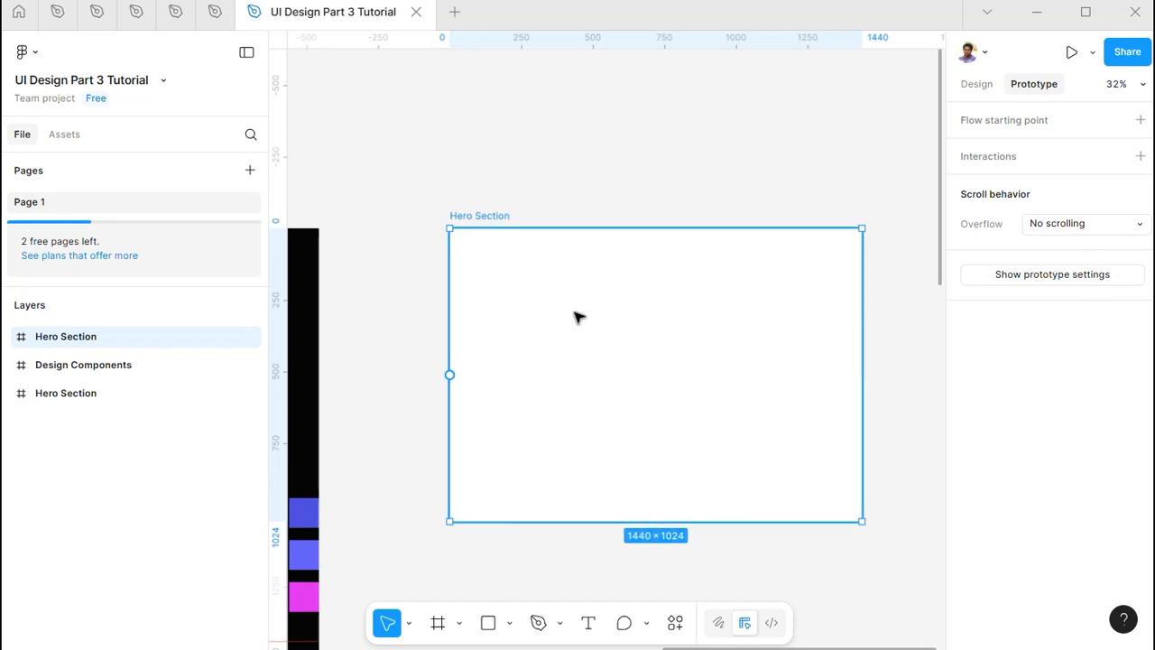
Give the new Hero Section frame a vertical linear gradient fill that ends at about half the frame's height
left_click(972, 88)
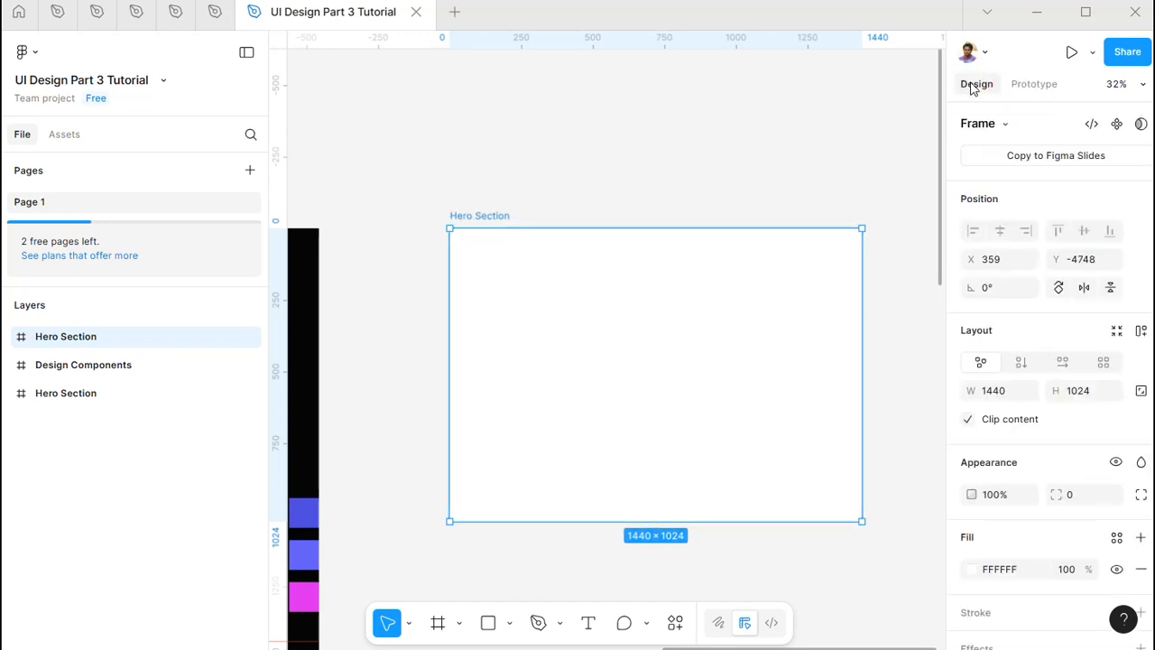
left_click(971, 568)
left_click(775, 195)
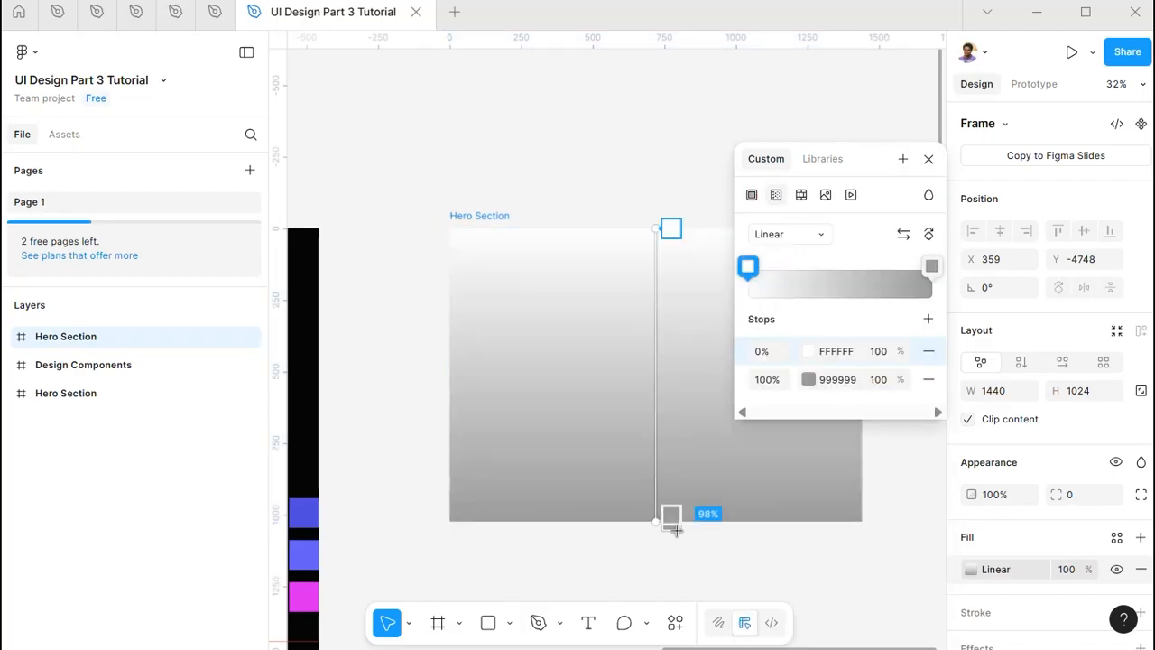
left_click_drag(655, 522, 657, 375)
Sample the brand swatches to set the gradient's 0% stop to 6164FA and its 100% stop to 04111C
scroll(657, 373, "down", 3)
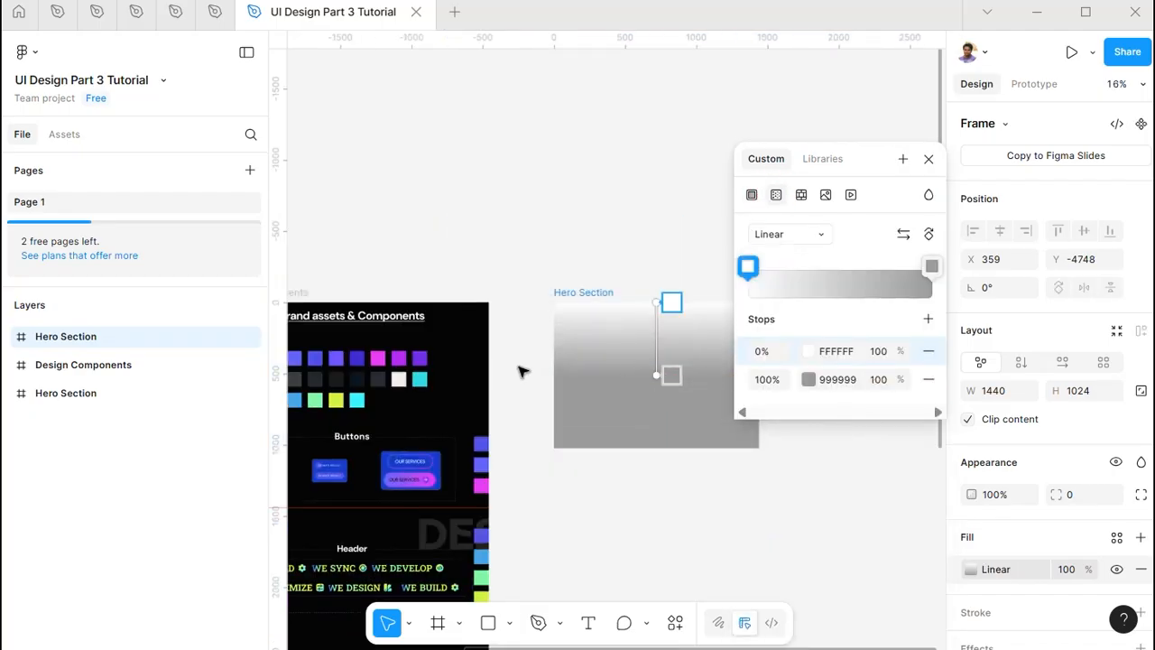
left_click_drag(521, 371, 600, 380)
left_click(809, 351)
left_click(546, 457)
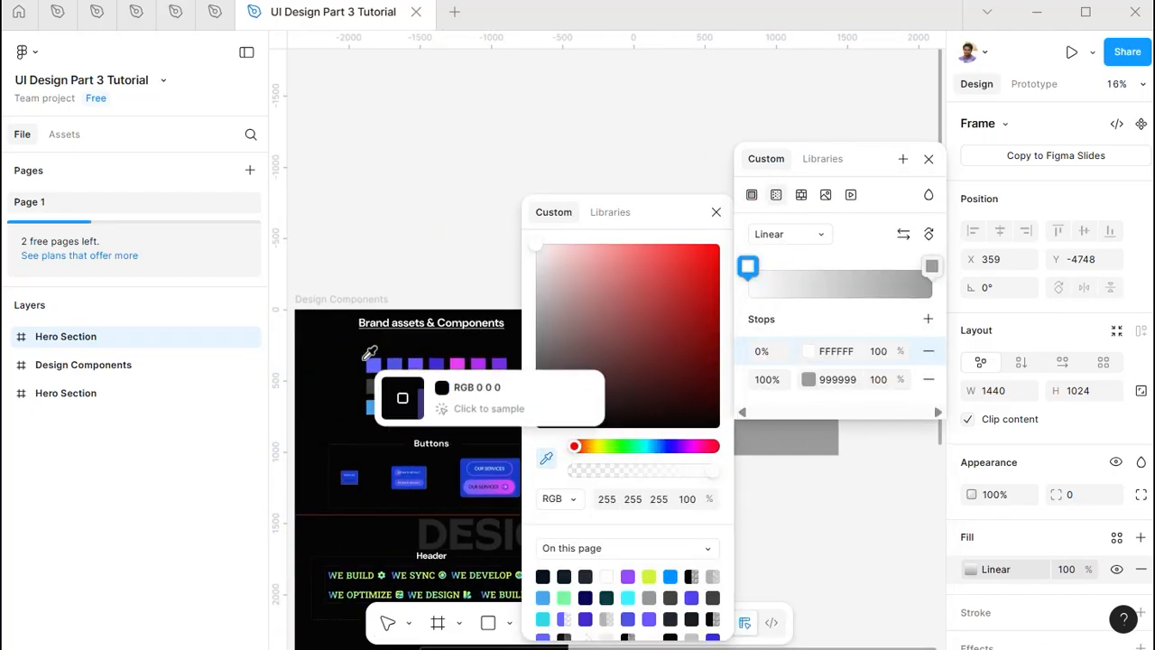
left_click(395, 365)
left_click(758, 379)
left_click(546, 458)
left_click(442, 384)
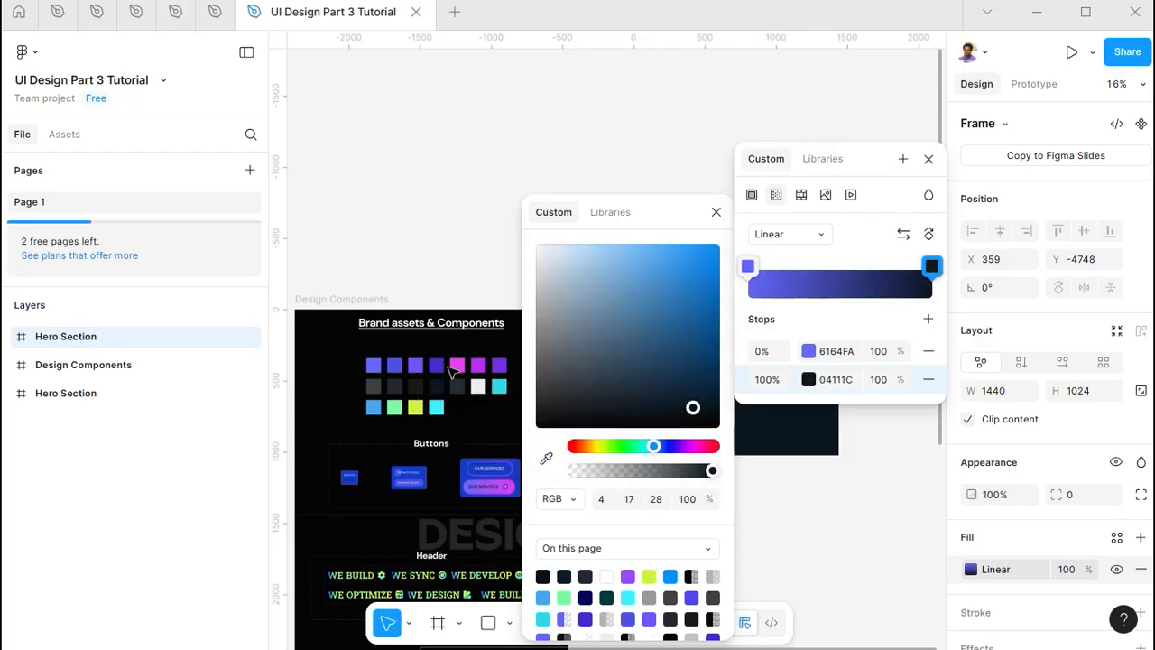
key("Escape")
Add the text "Company Logo" in the upper-left area of the Hero Section frame with font size 20
scroll(793, 378, "up", 3)
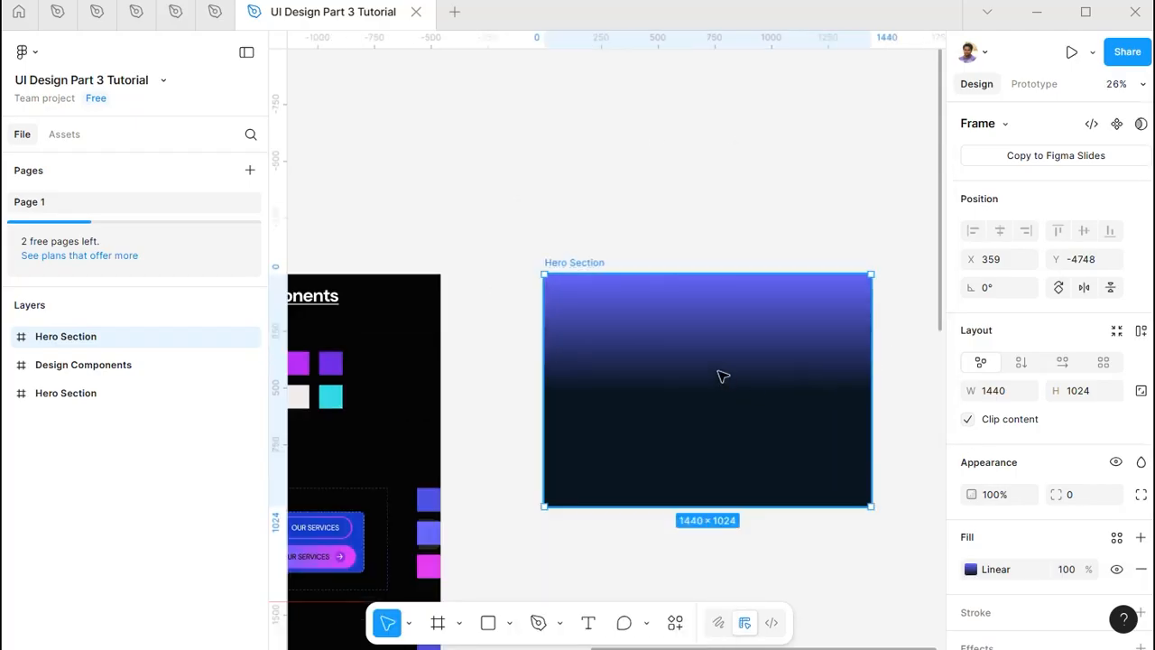
scroll(686, 334, "up", 3)
scroll(531, 253, "up", 3)
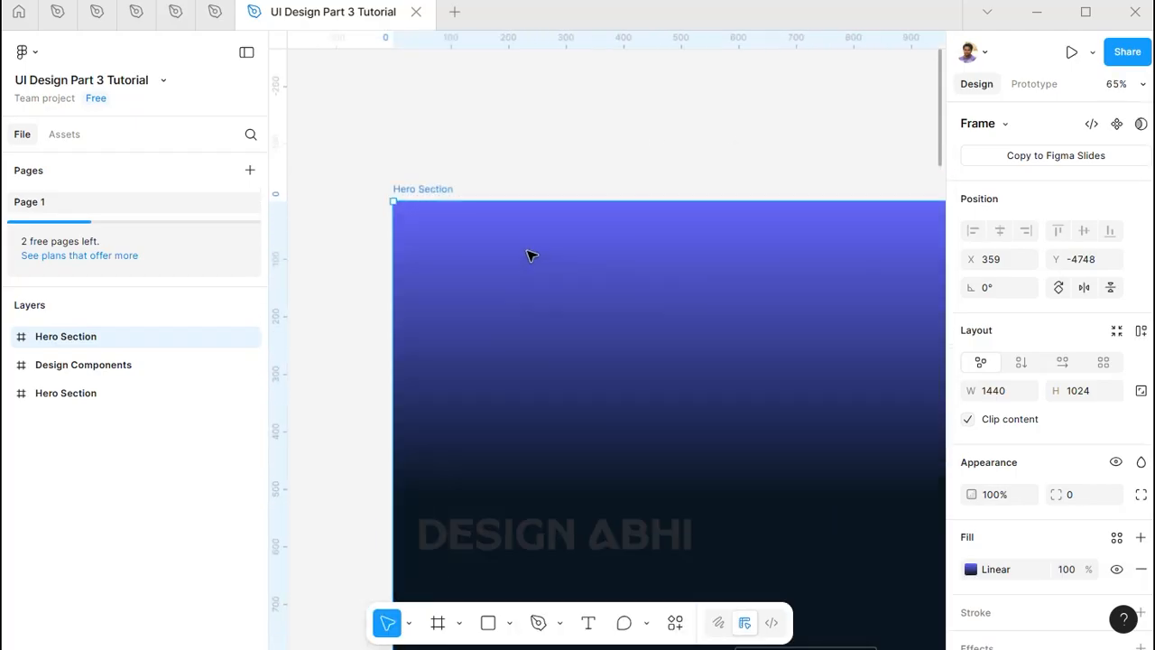
key("t")
left_click(502, 267)
type("Company Logo")
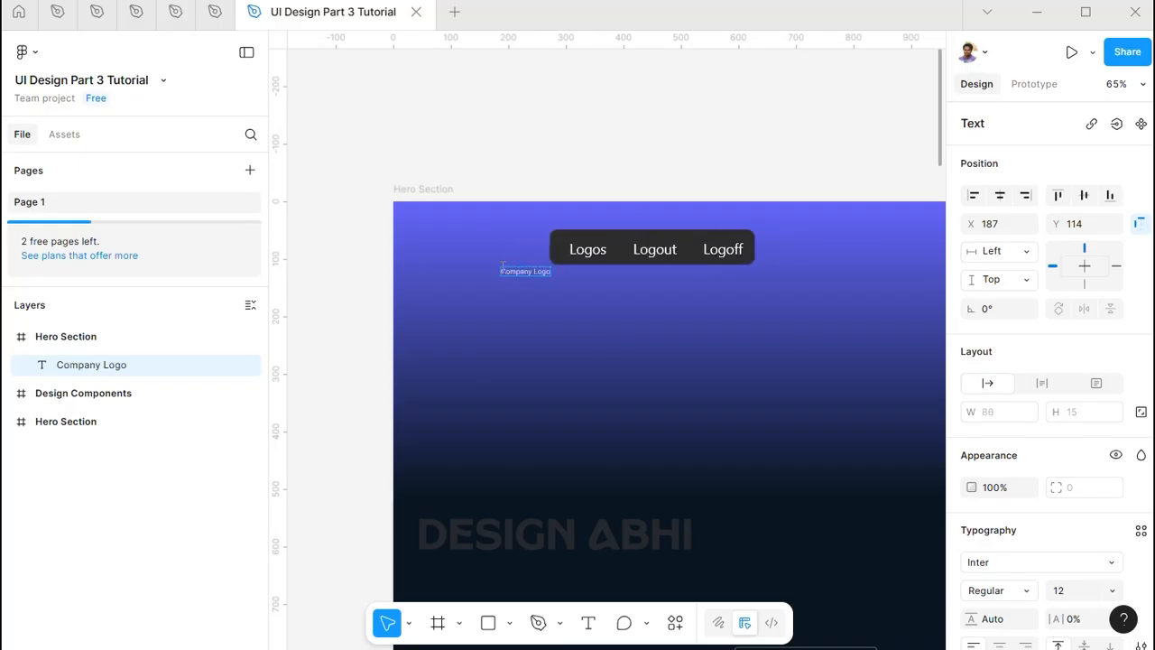
key("Escape")
left_click(1065, 590)
type("20")
key("Return")
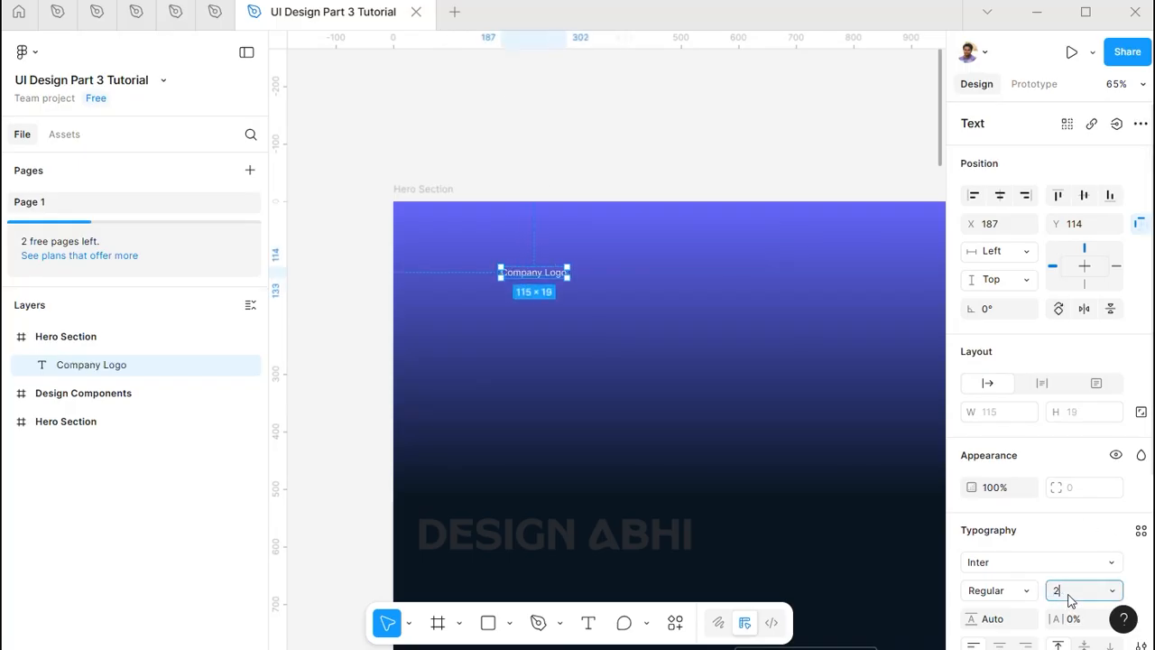
Set the Company Logo text to Bold in the Roboto Slab font
left_click(998, 590)
left_click(1014, 312)
left_click(992, 631)
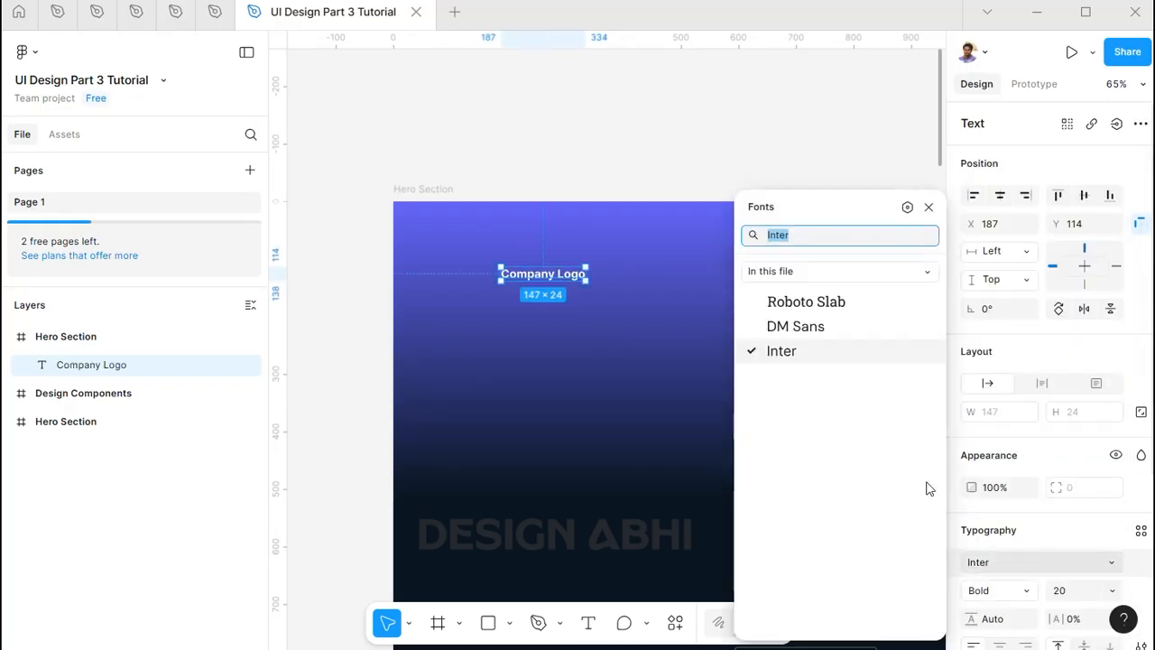
left_click(817, 301)
Scale the Company Logo text up to about 187 × 35
key("k")
left_click(583, 267)
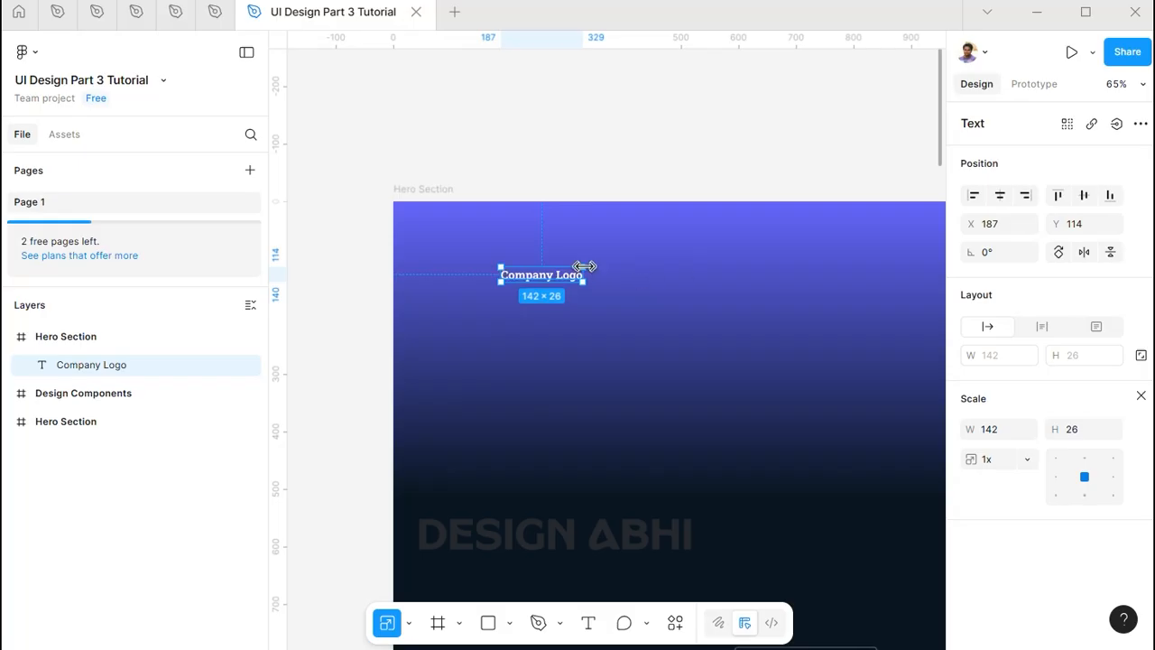
scroll(484, 275, "up", 3)
left_click_drag(518, 258, 526, 250)
key("v")
Set the Company Logo font size to 22 and move the text near the frame's top-left corner, about X 80.56, Y 35.19
left_click(1068, 592)
type("2")
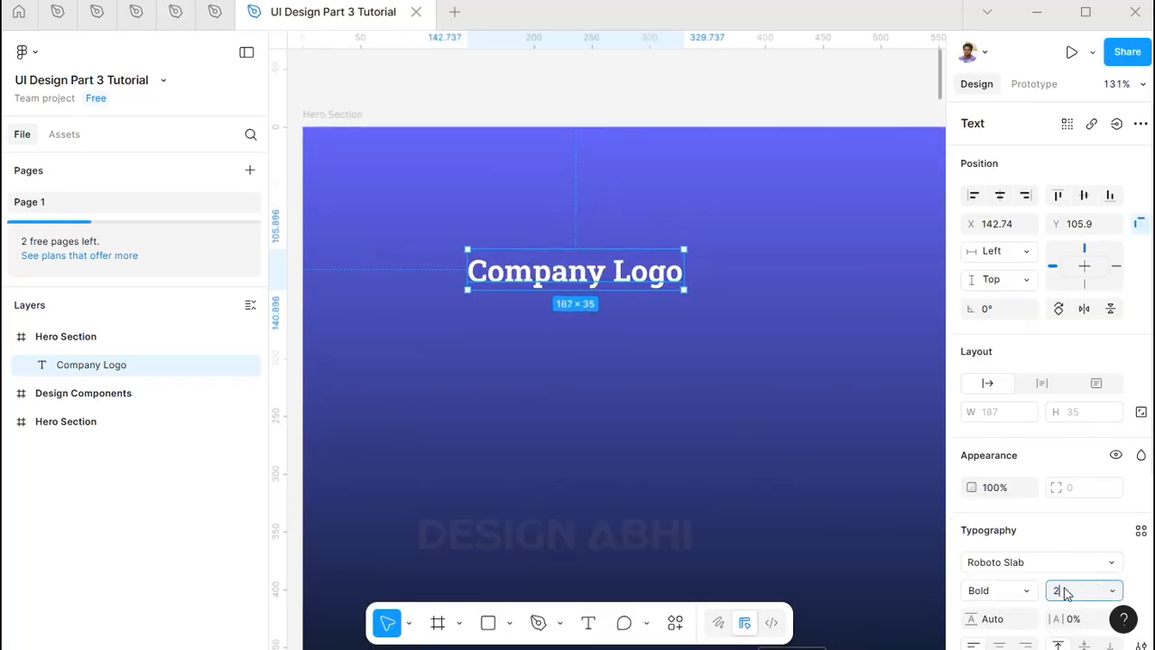
scroll(668, 370, "down", 3)
type("2")
key("Return")
left_click_drag(594, 312, 548, 261)
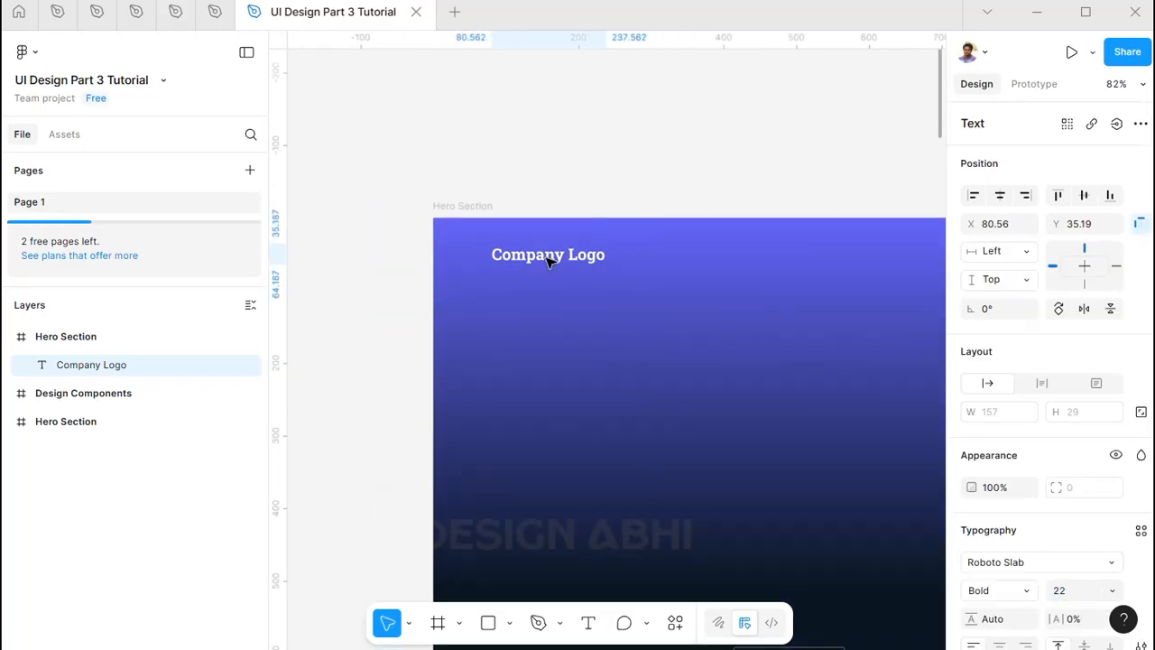
Nudge the Company Logo text up 23 px, and wrap it in an auto layout frame flush with the Hero Section's top edge
scroll(537, 257, "up", 3)
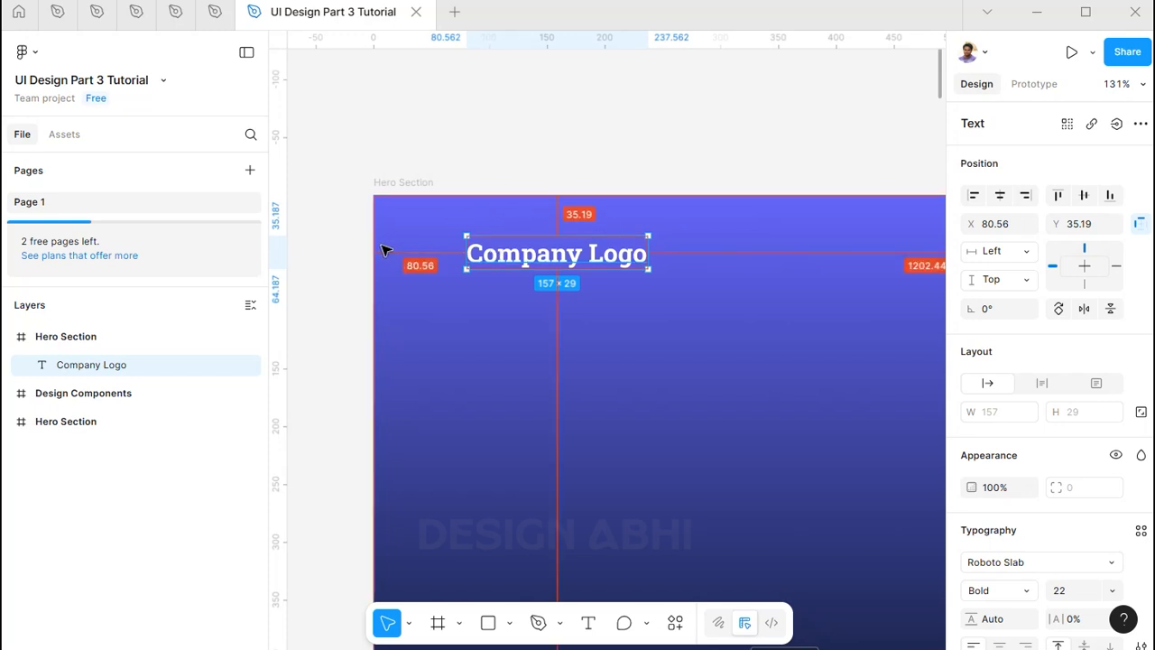
key("shift+Up")
key("shift+Up")
key("Up")
key("Up")
key("Up")
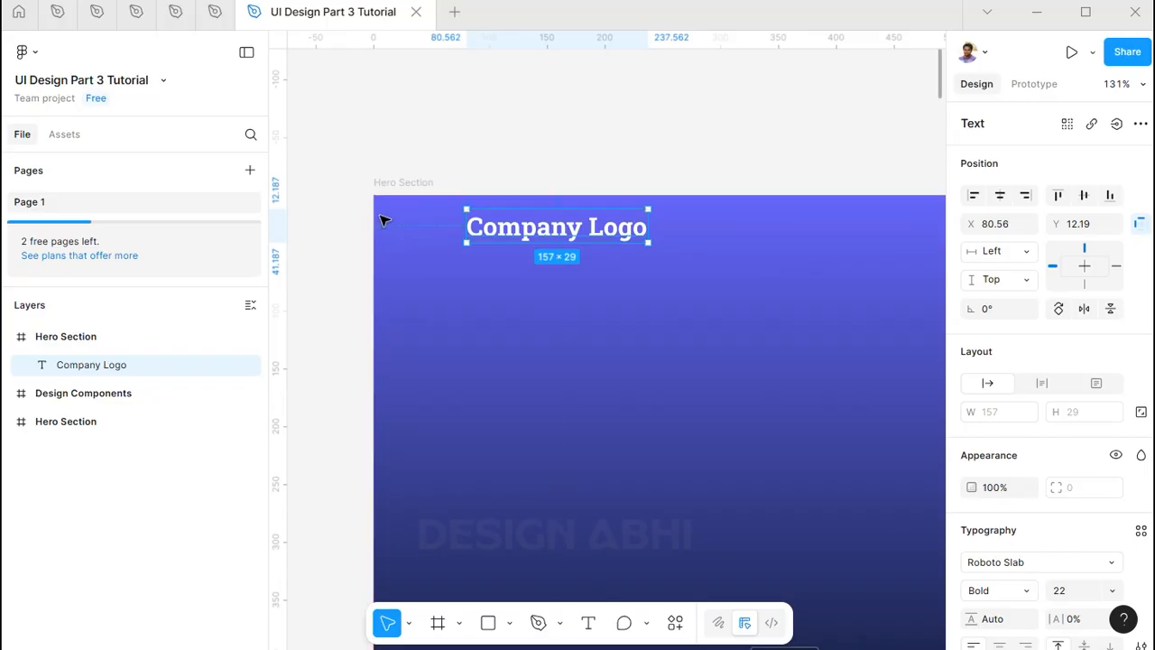
key("shift+a")
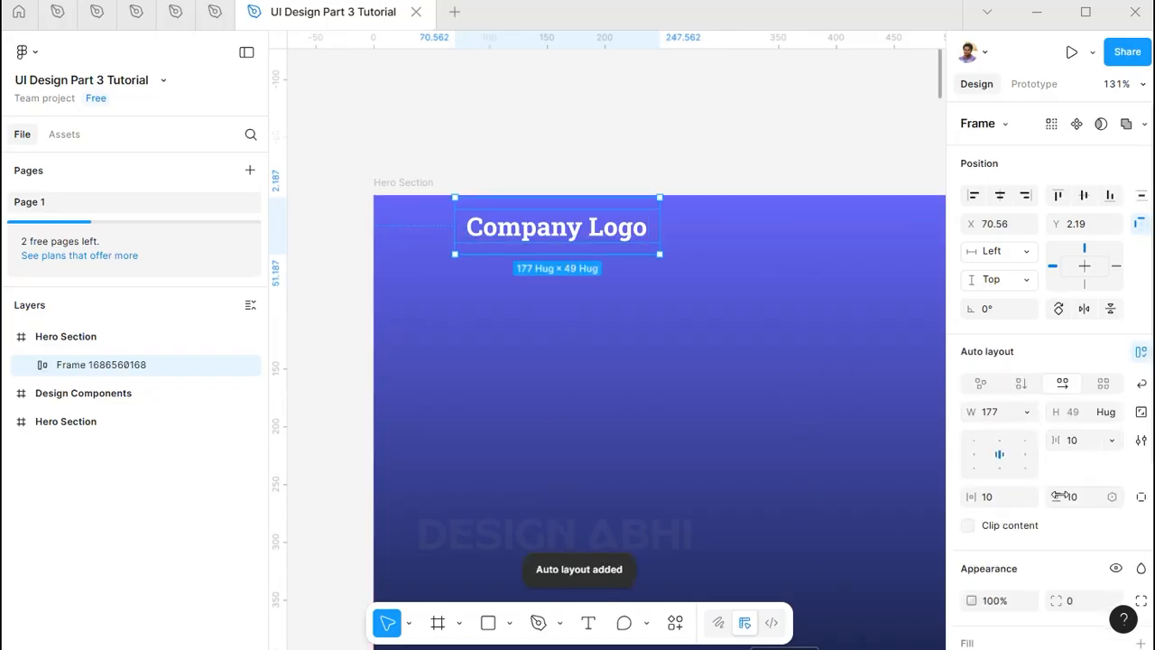
left_click_drag(896, 178, 794, 178)
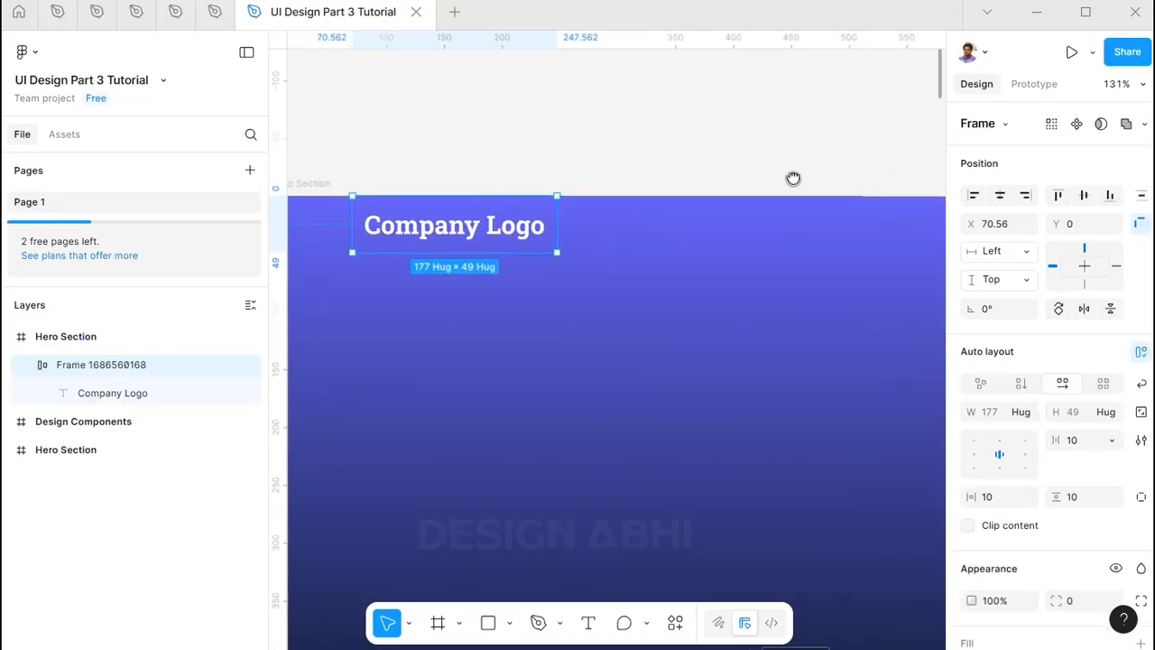
Add a text layer reading "Services" to the Hero Section beside the Company Logo, at about X 356, Y 44
key("t")
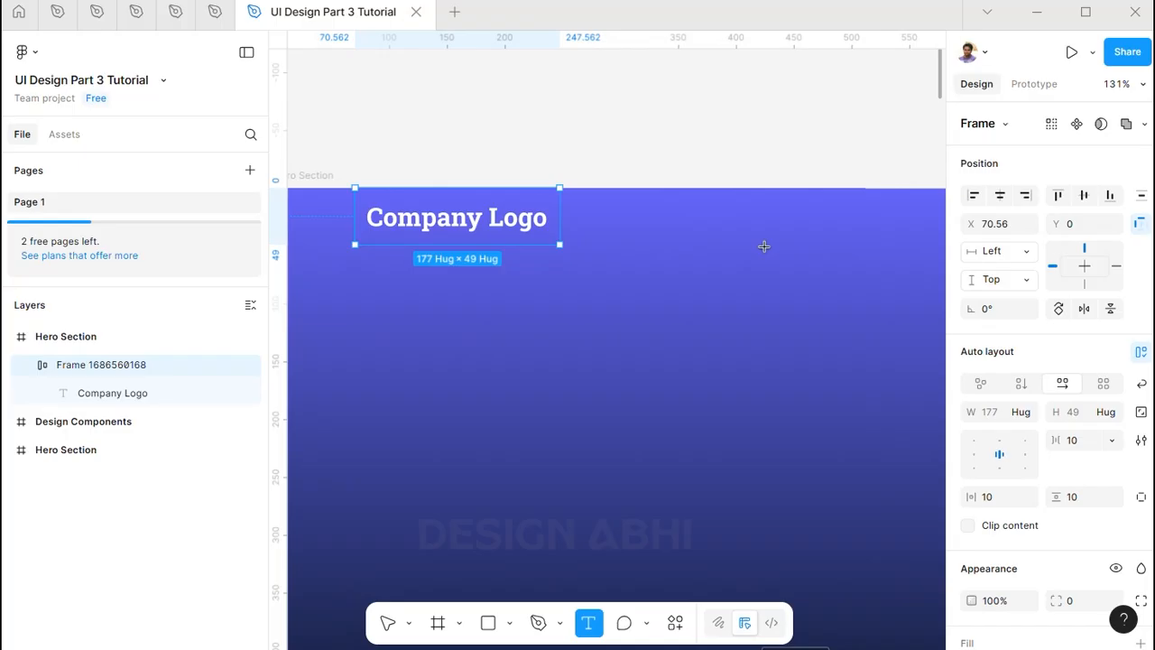
left_click(685, 240)
type("Seri")
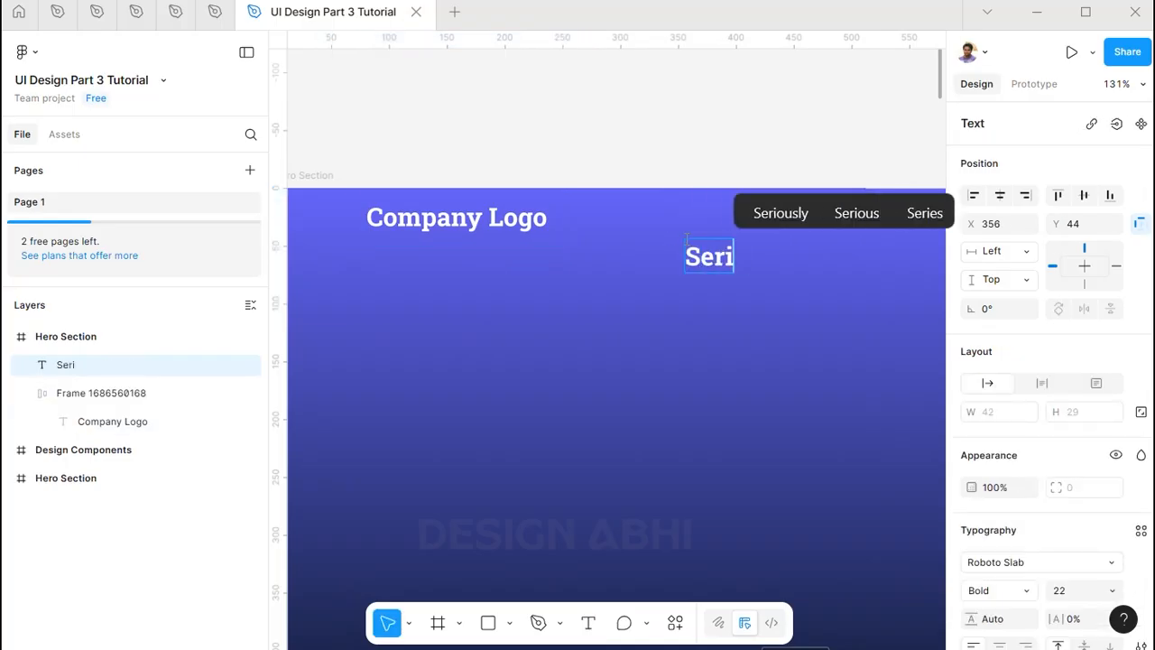
type("ces")
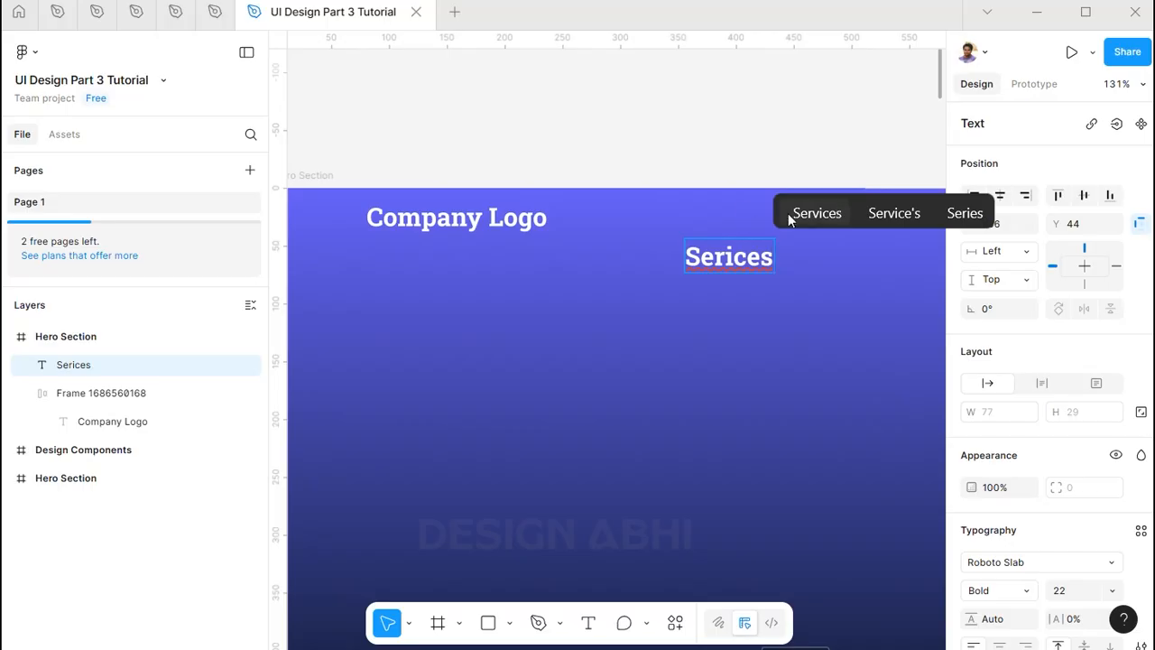
key("BackSpace")
key("BackSpace")
key("BackSpace")
key("BackSpace")
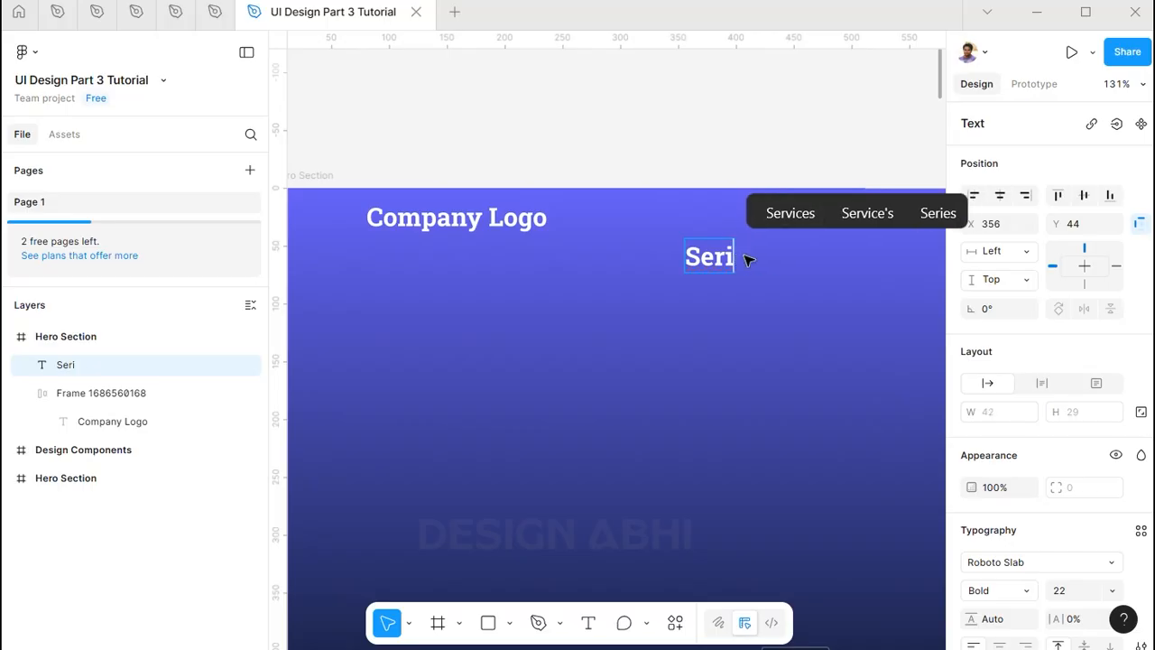
type("vices")
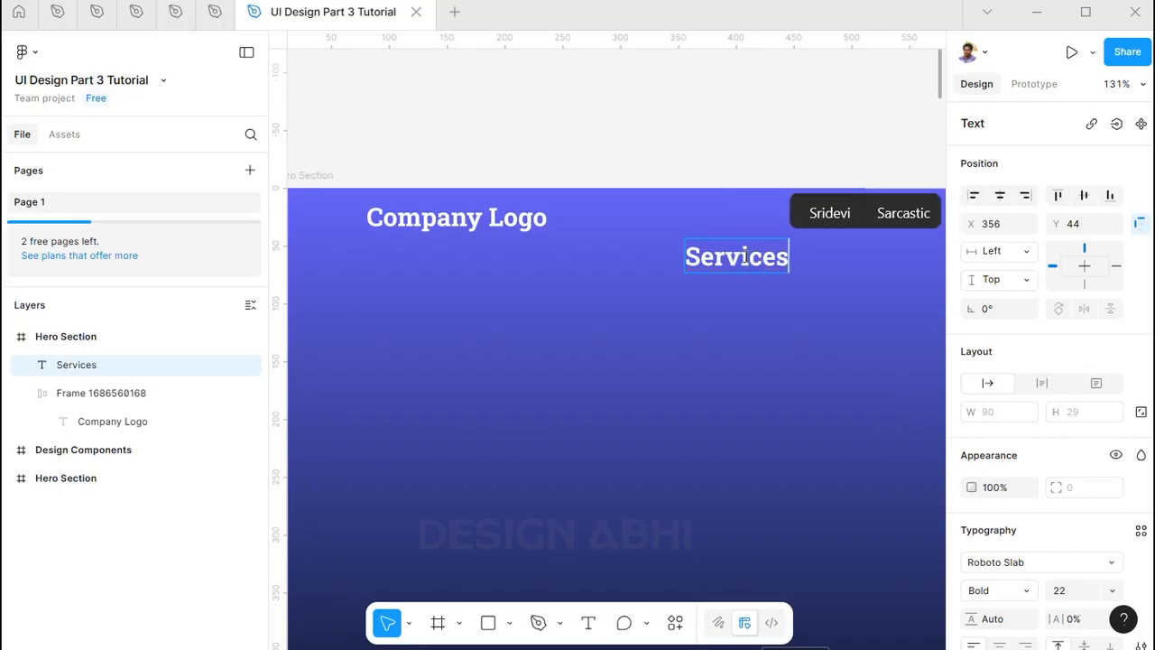
left_click(737, 115)
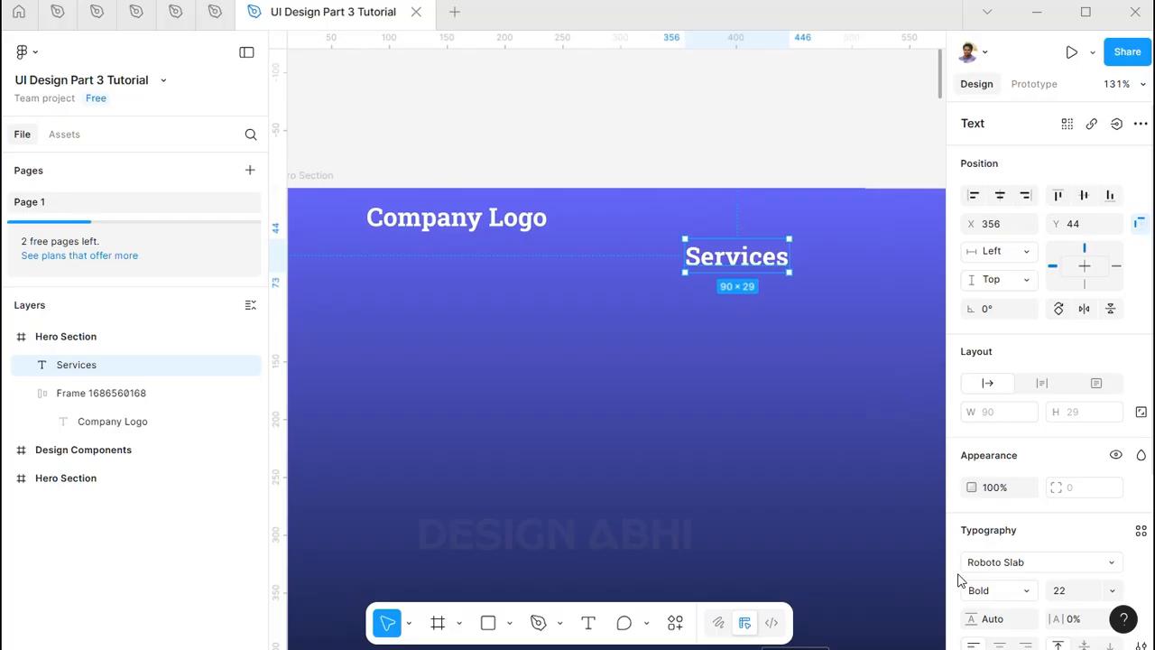
Set the Services text to DM Sans Regular with font size 16
left_click(1008, 561)
left_click(807, 329)
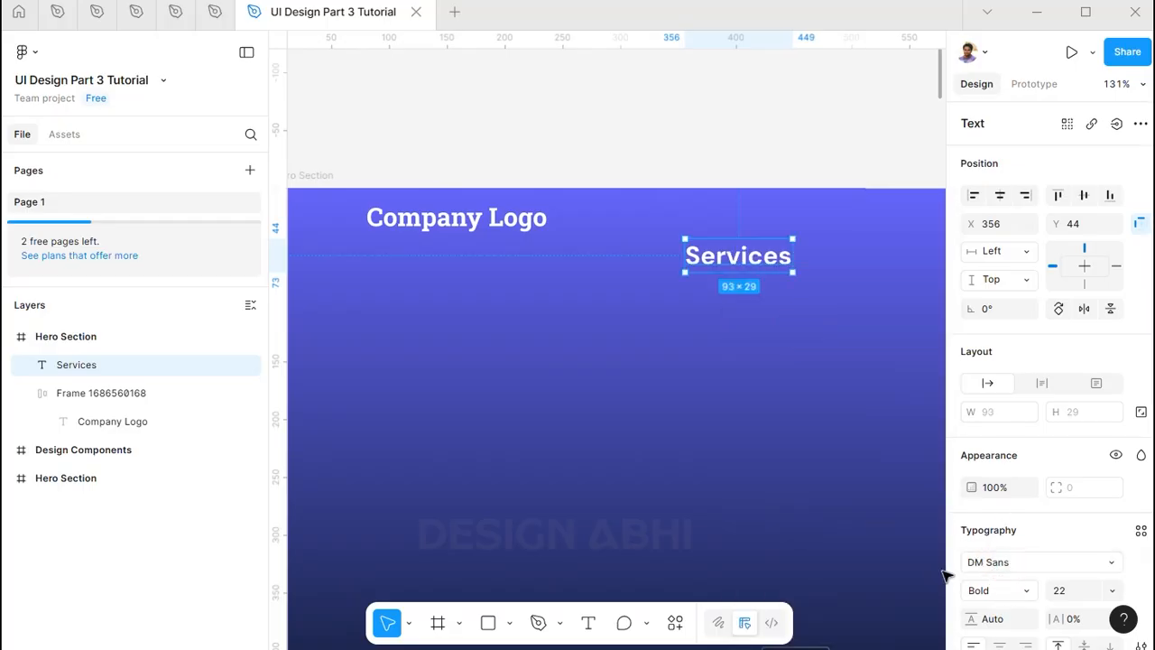
left_click(993, 590)
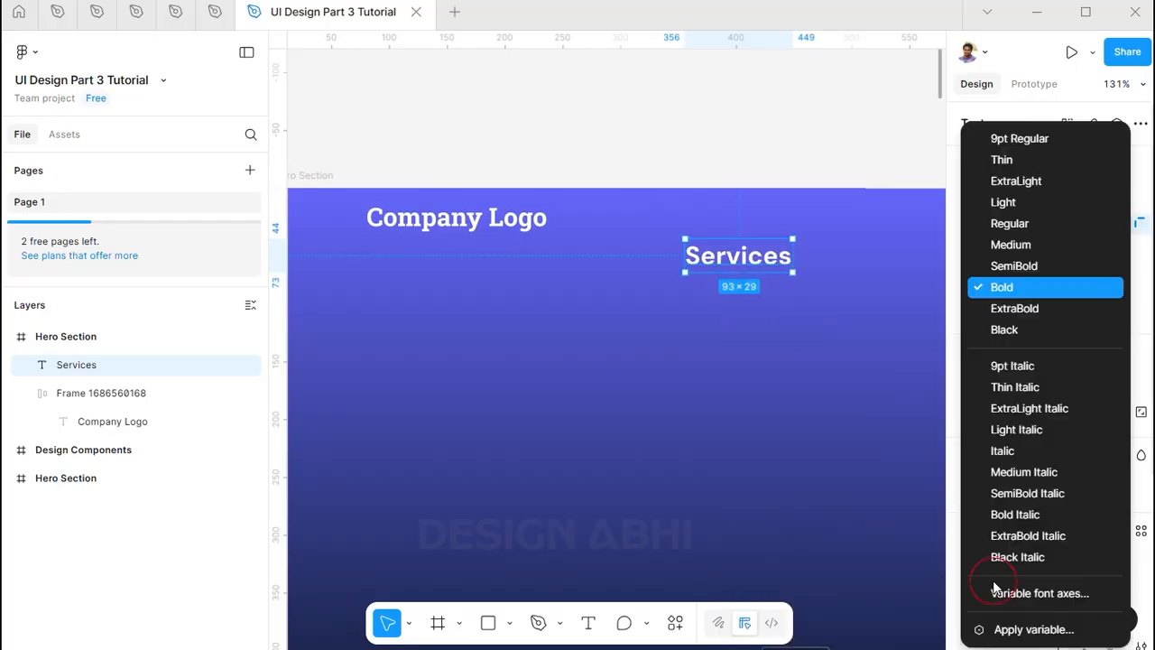
left_click(1031, 223)
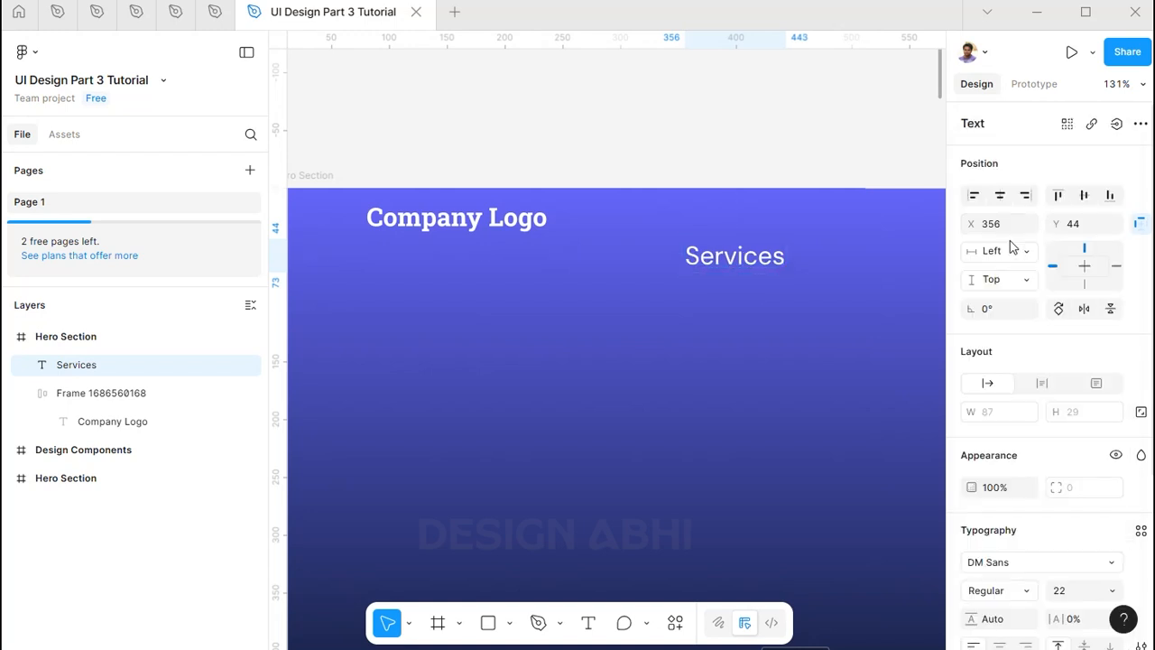
left_click(1077, 588)
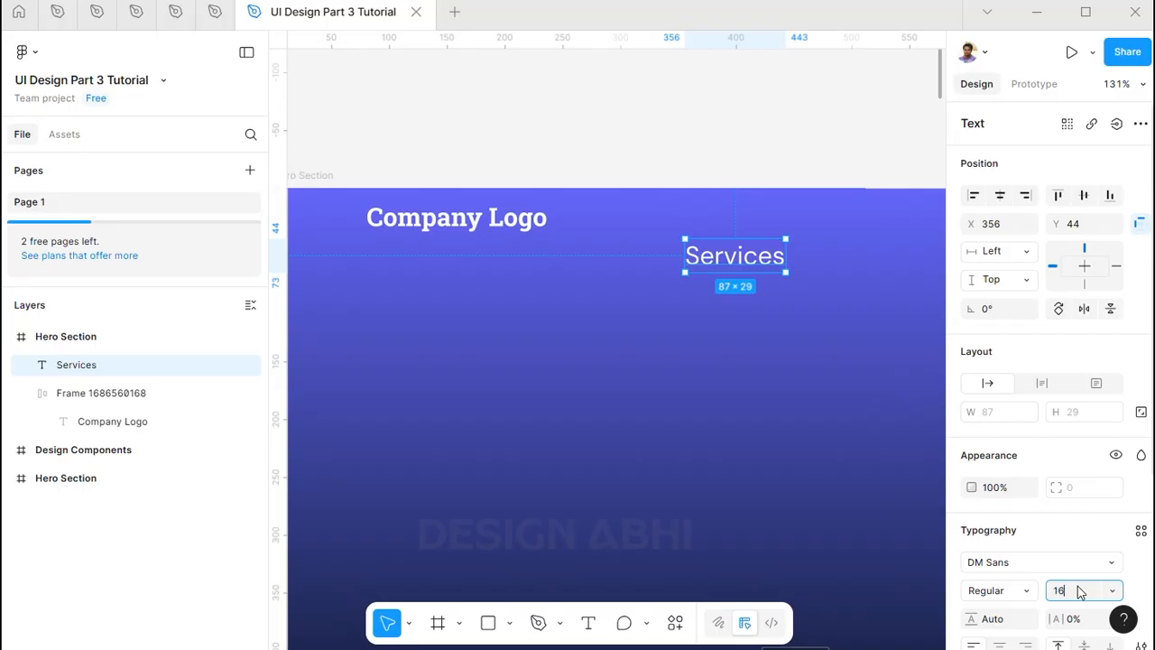
key("Return")
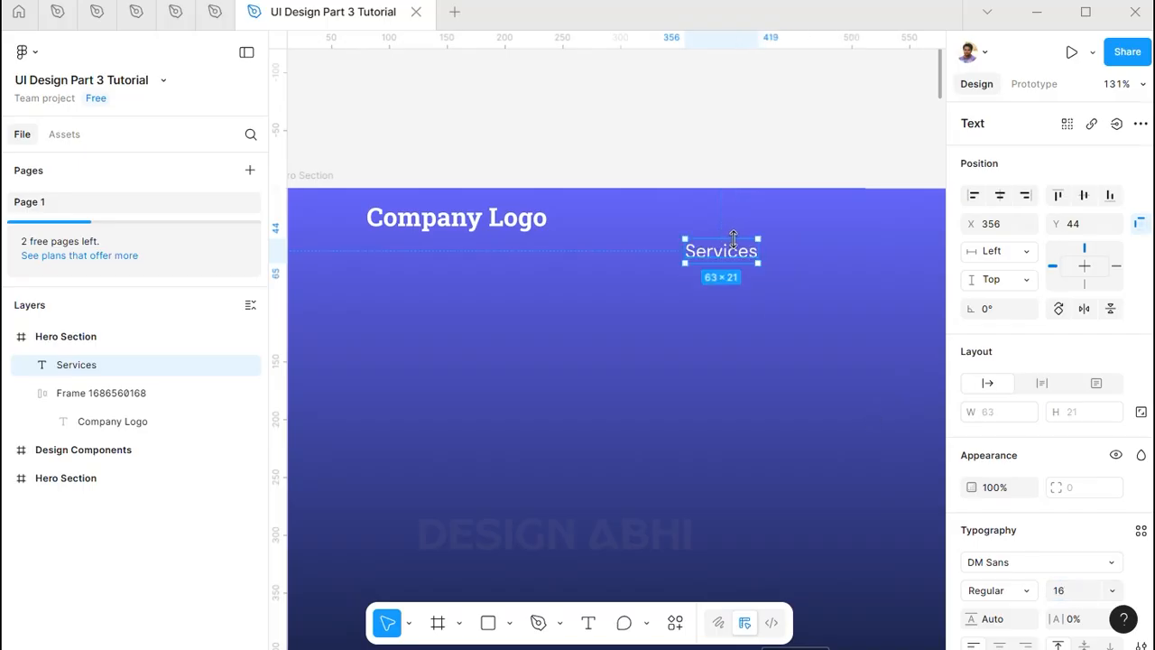
Move the Services text to about X 345.42, Y 18 and duplicate it directly below at about Y 54.05
scroll(732, 252, "up", 2)
left_click_drag(730, 254, 714, 209)
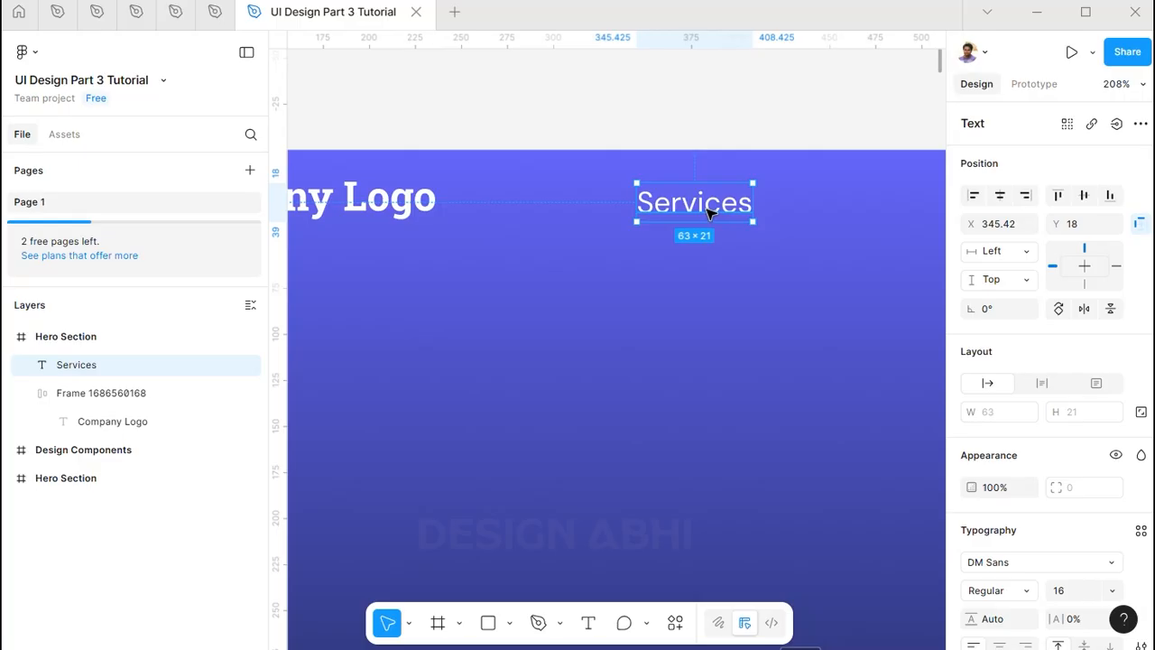
scroll(710, 211, "down", 2)
scroll(707, 213, "up", 2)
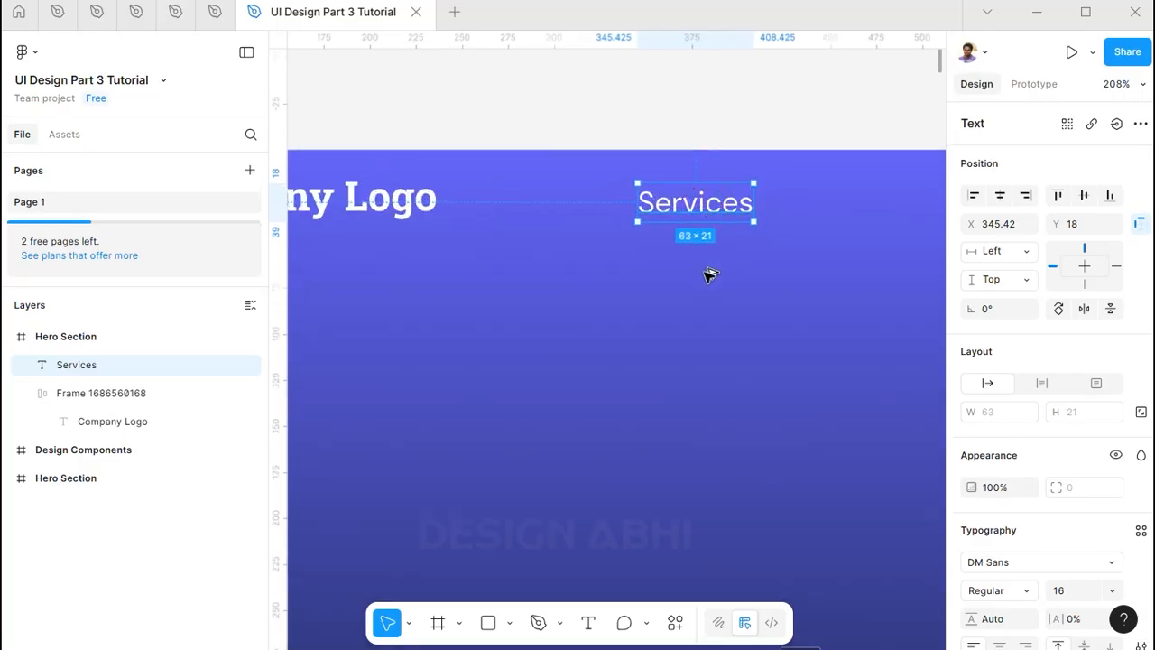
left_click_drag(708, 208, 708, 274)
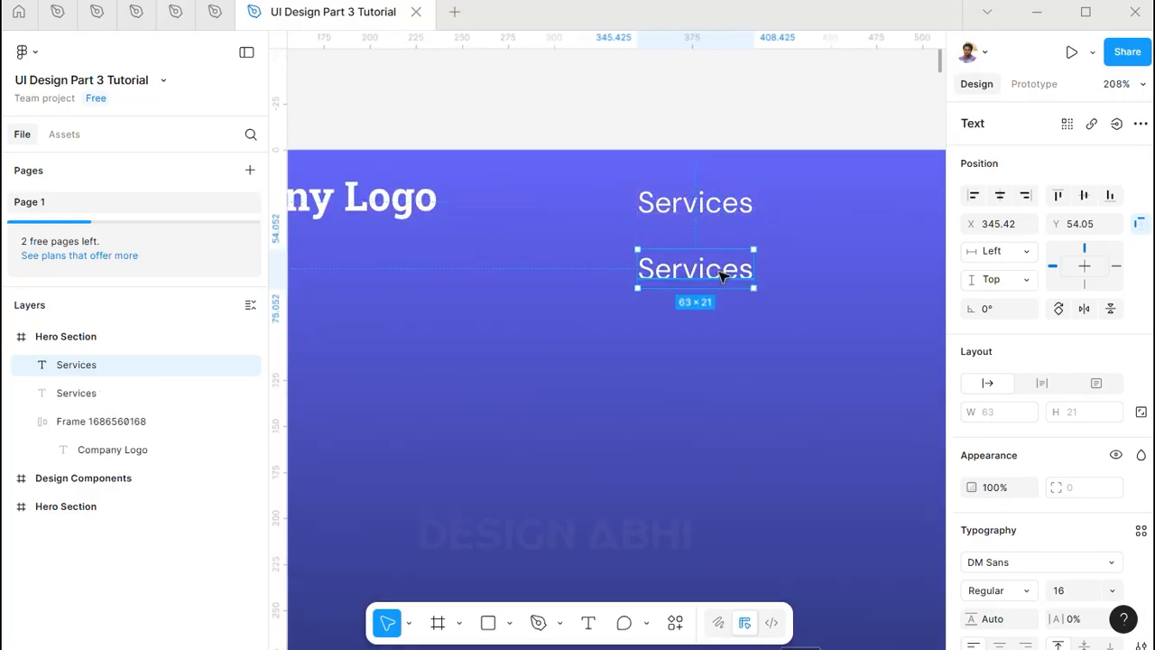
Change the fill colour of the lower Services copy to black
scroll(956, 557, "down", 3)
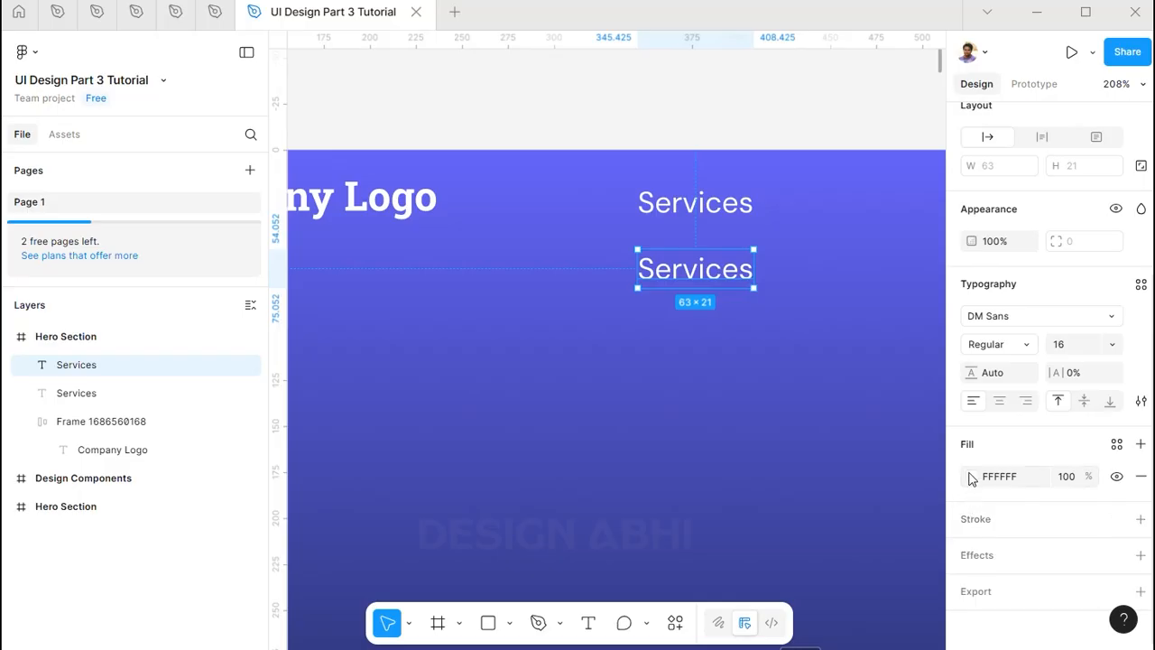
left_click(972, 476)
left_click(794, 379)
left_click(81, 364)
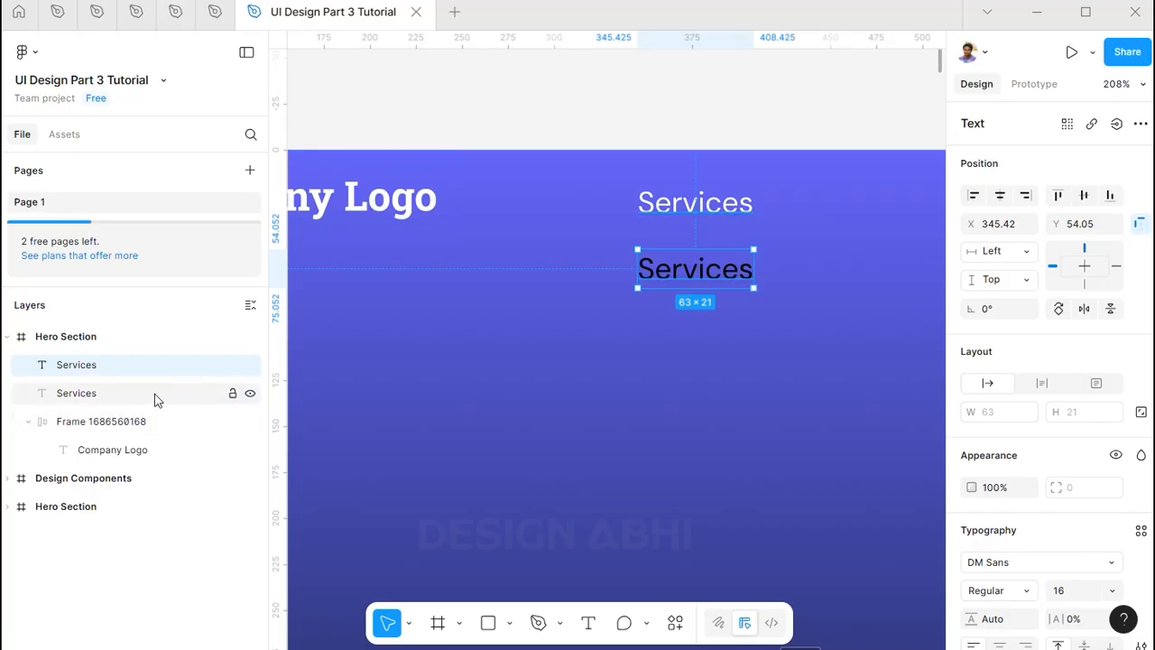
Rename the black text layer "Black Services" and the white text layer "White Services"
double_click(67, 367)
type("Black")
key("Return")
double_click(75, 394)
key("Home")
type("White")
key("Return")
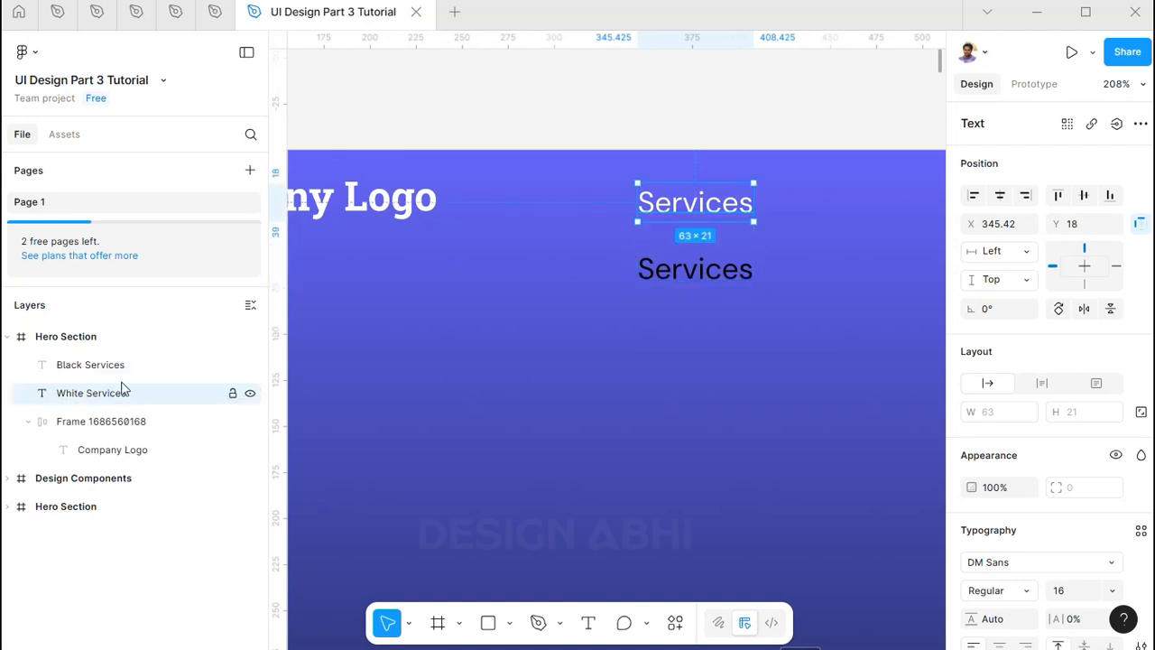
Wrap the White Services and Black Services texts in a vertical auto layout frame and shrink the frame's height to 21
left_click(84, 366, "shift")
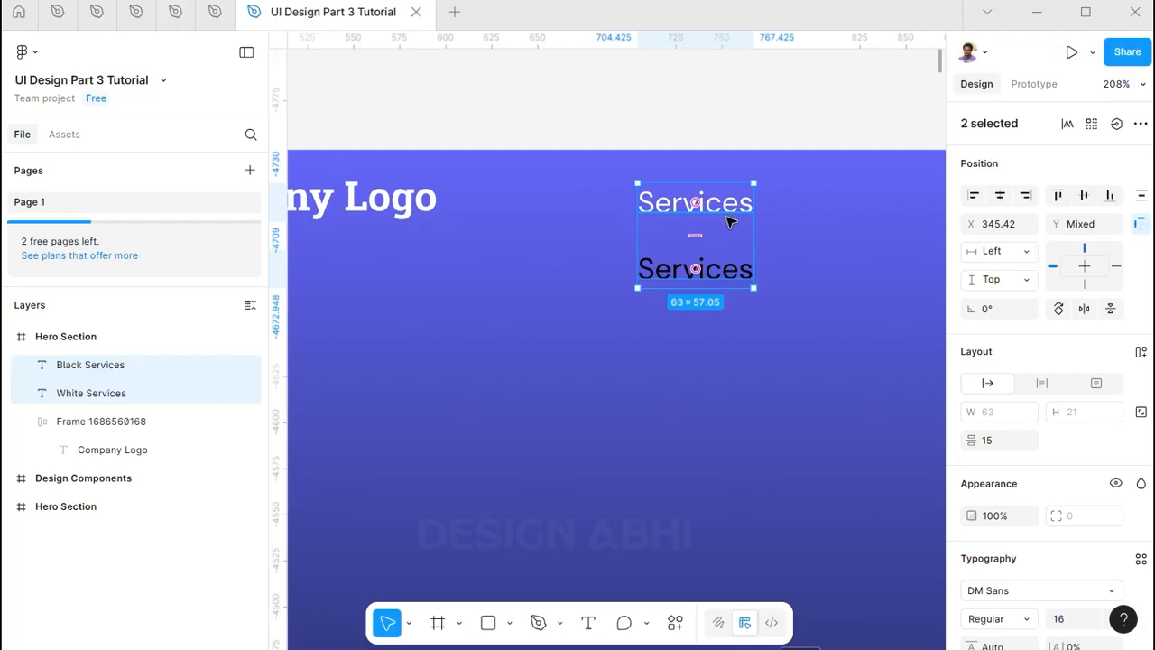
key("shift+a")
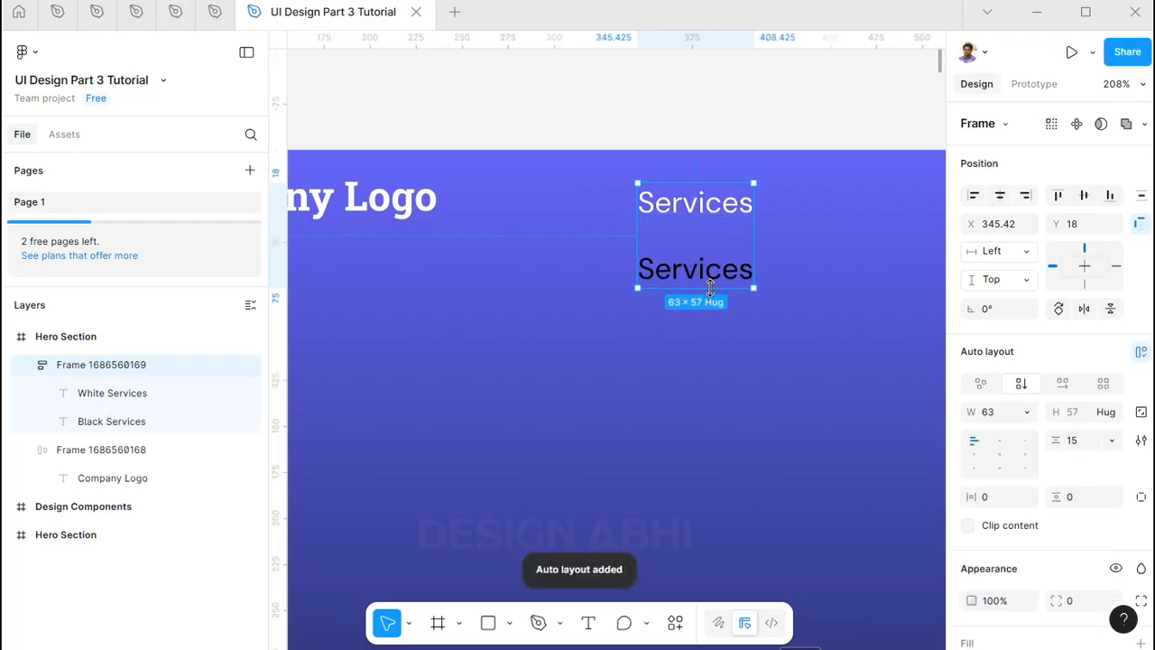
left_click_drag(711, 287, 711, 221)
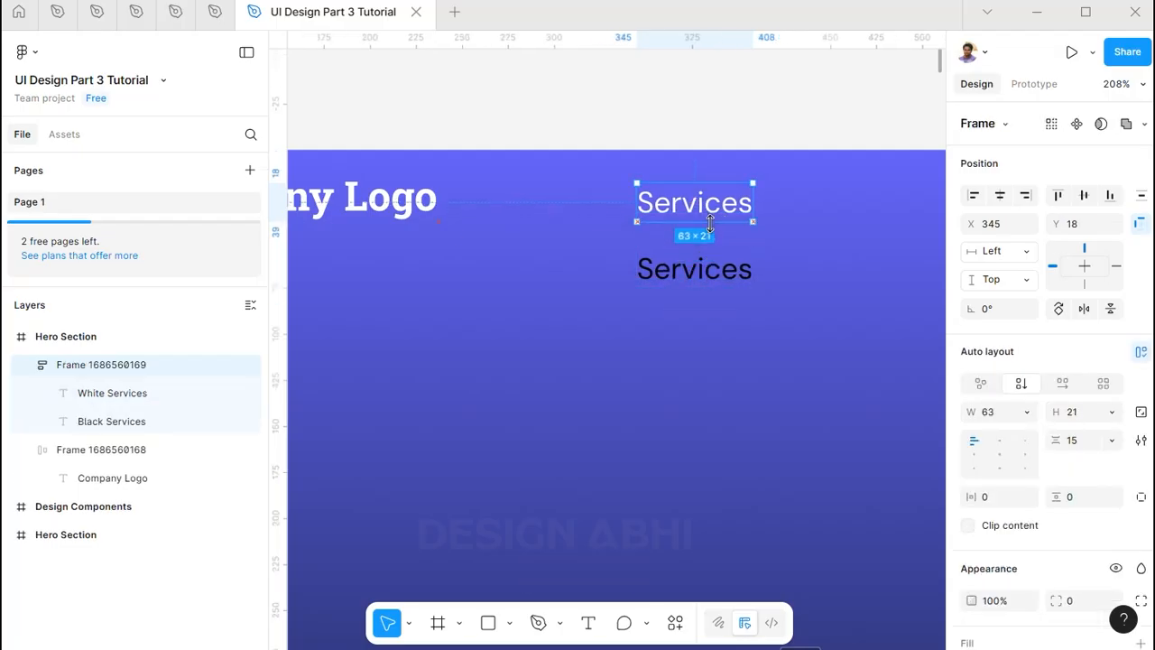
Set the Services frame's height to 20 and clip its content
left_click(1081, 412)
type("2")
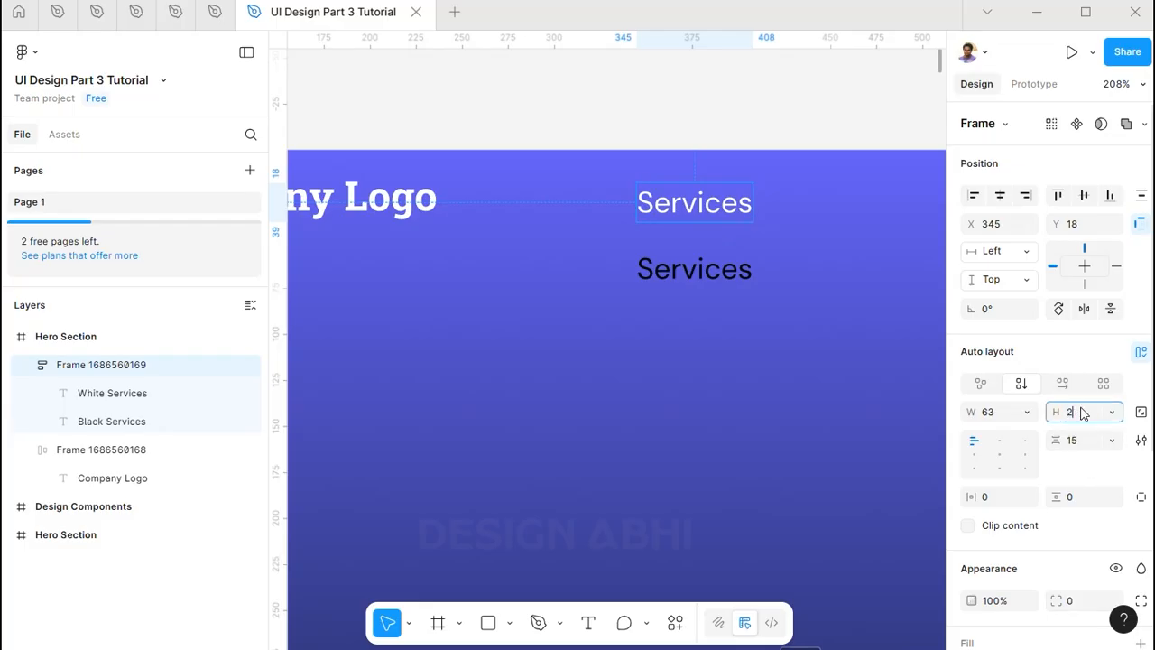
type("0")
key("Return")
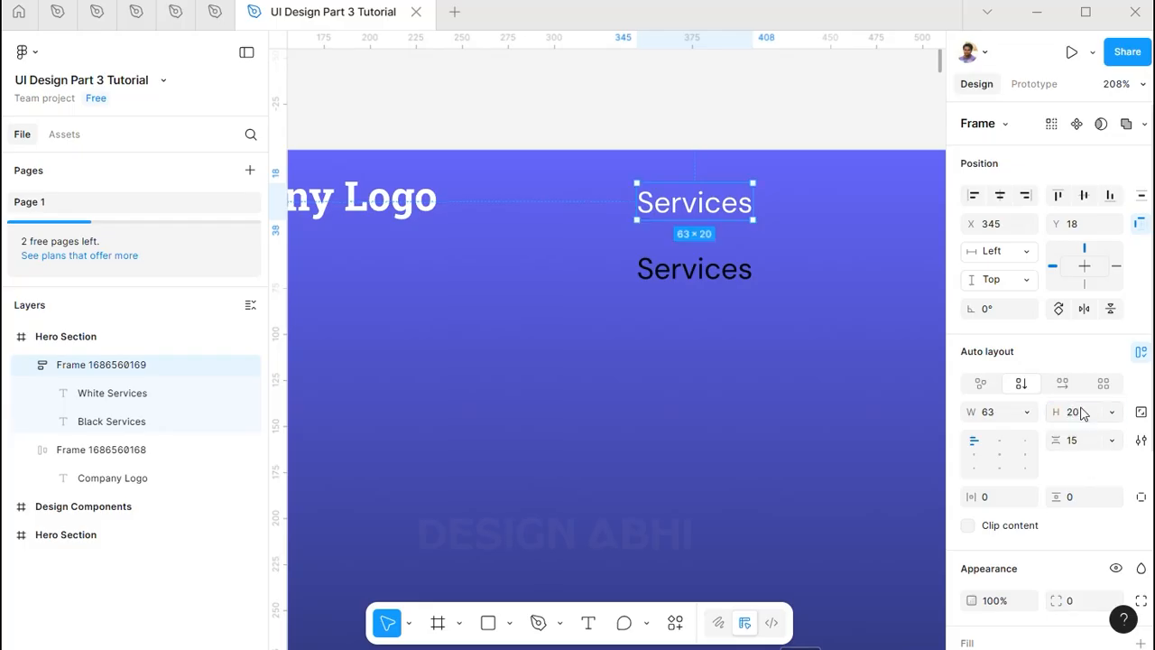
left_click(972, 526)
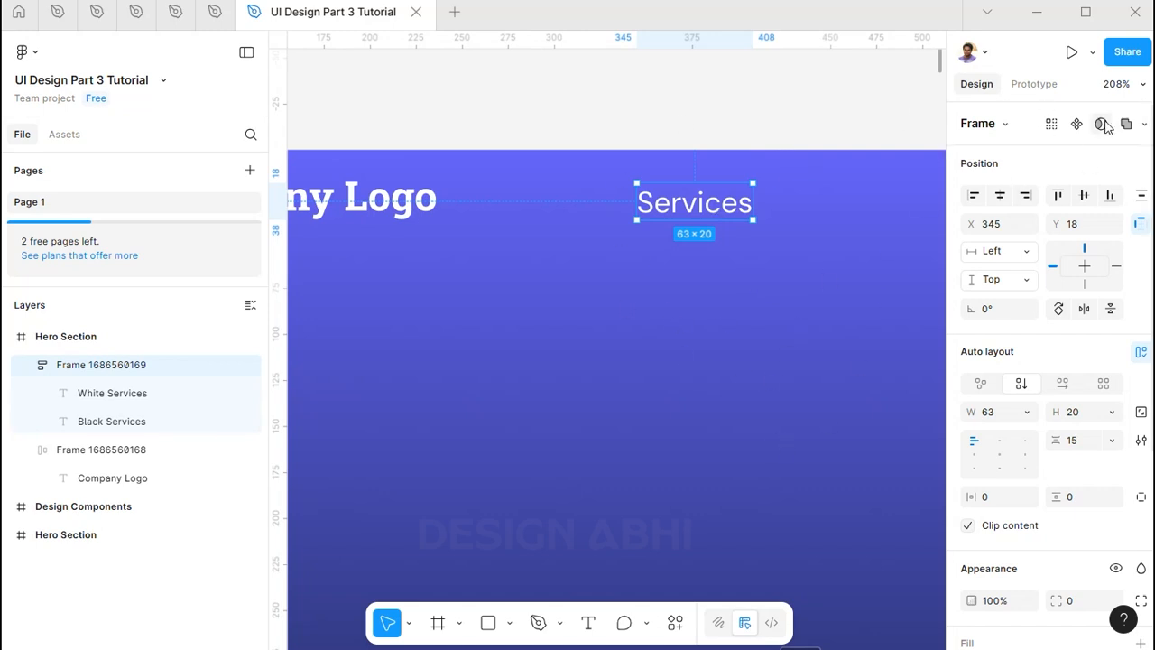
Turn the Services frame into a component and add a second variant named "Hover"
left_click(1077, 124)
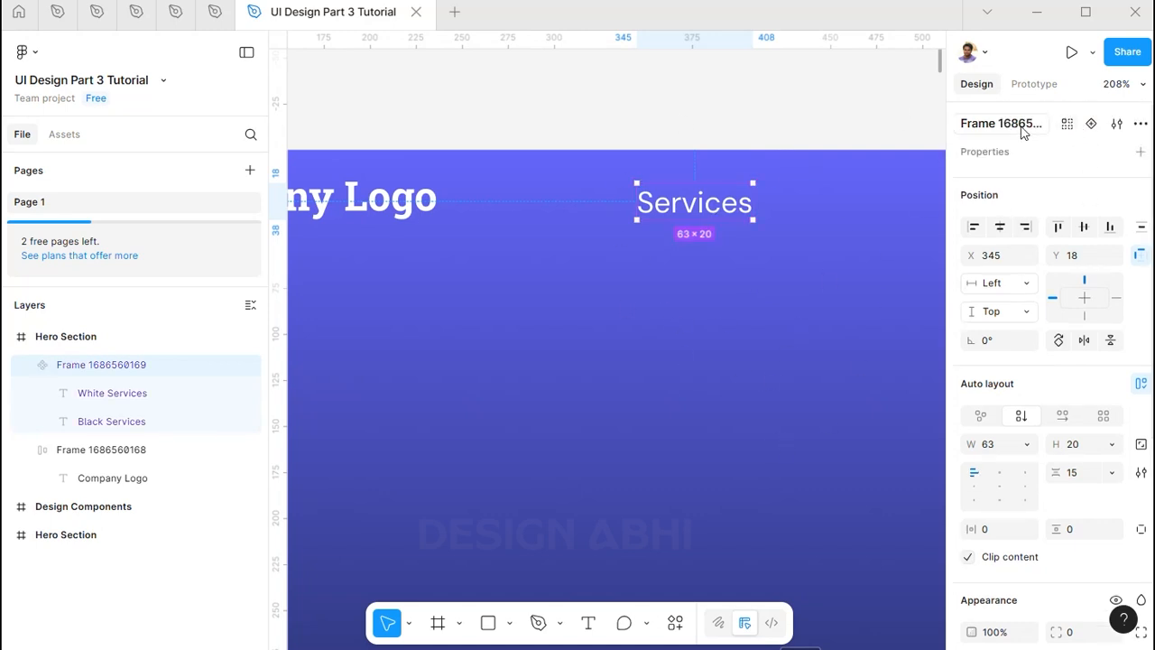
left_click(1091, 123)
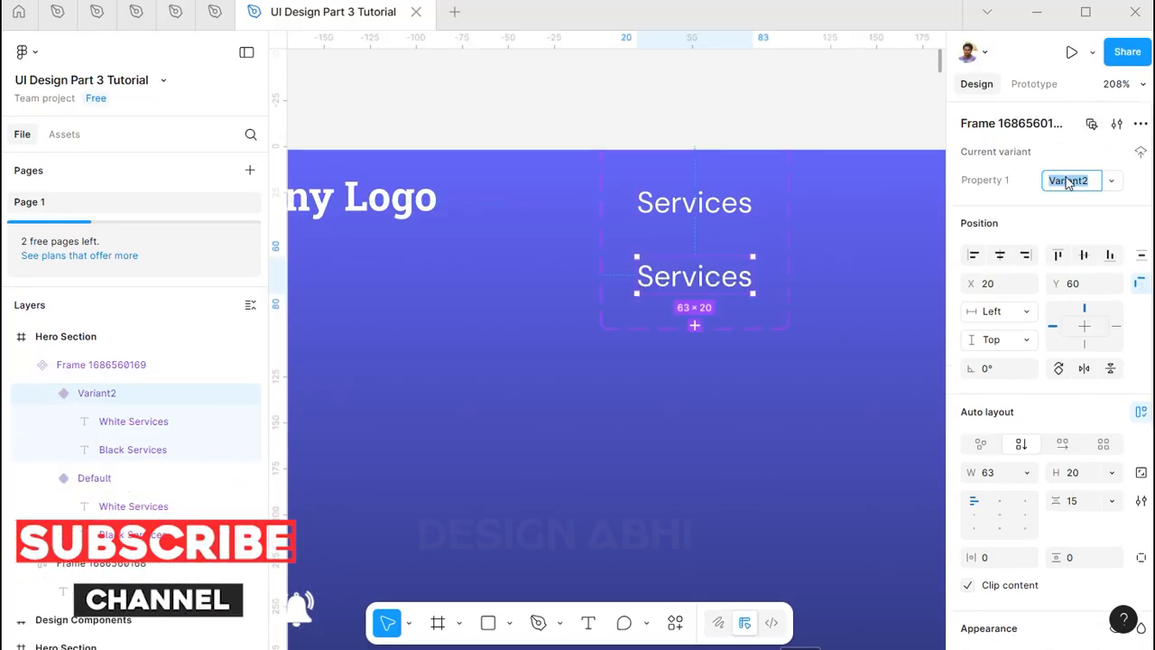
type("Hover")
key("Return")
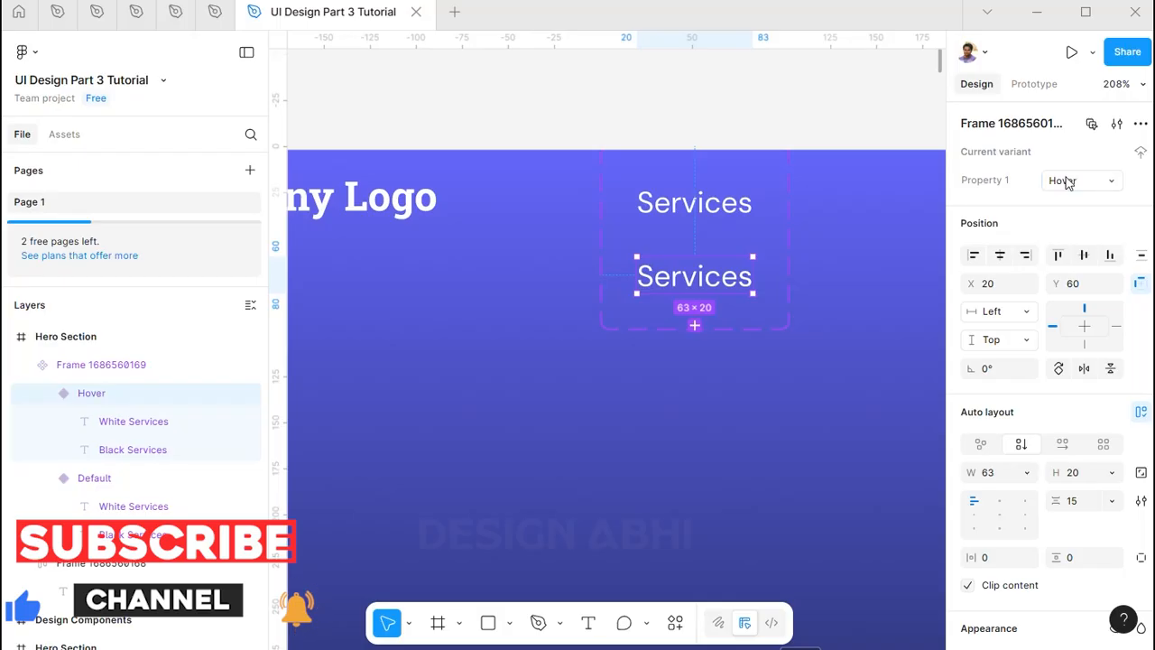
Reorder the Hover variant so that Black Services comes before White Services
left_click(115, 456)
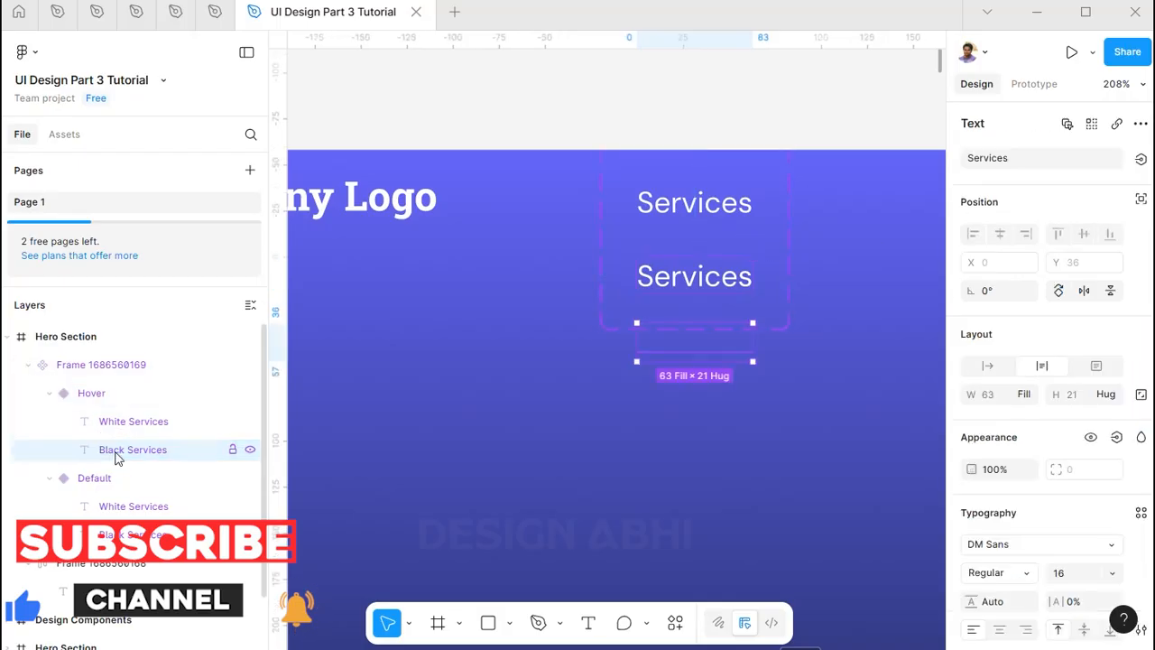
key("ctrl+bracketright")
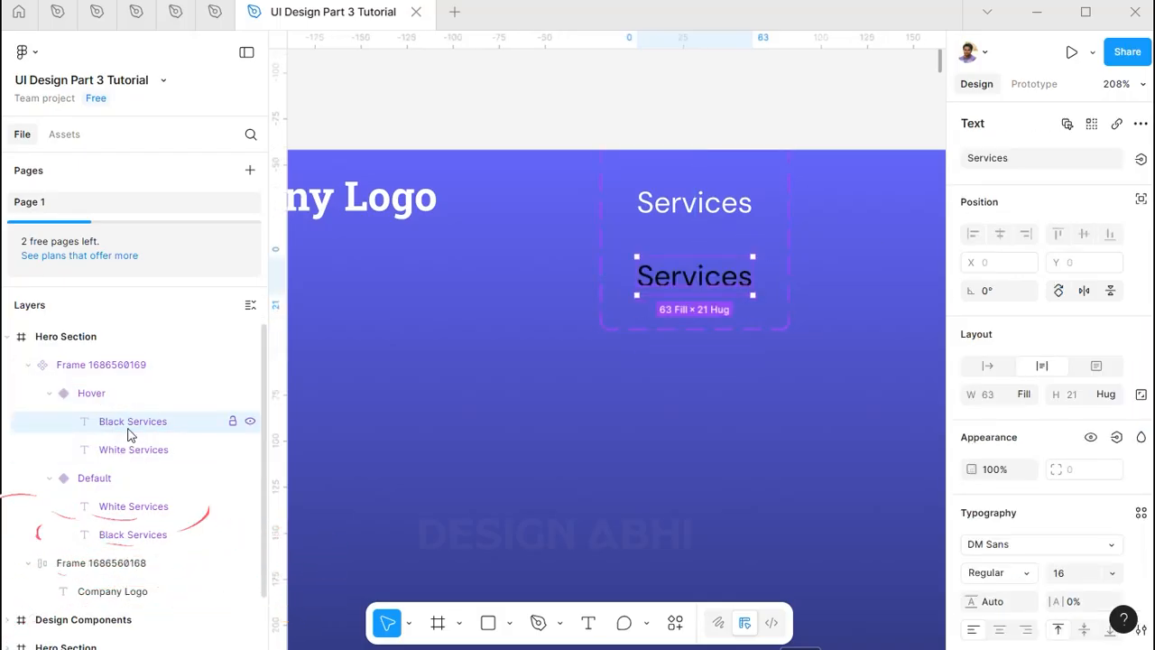
Make White Services in the Hover variant ignore auto layout and move it up to Y -26, above the variant
left_click(112, 454)
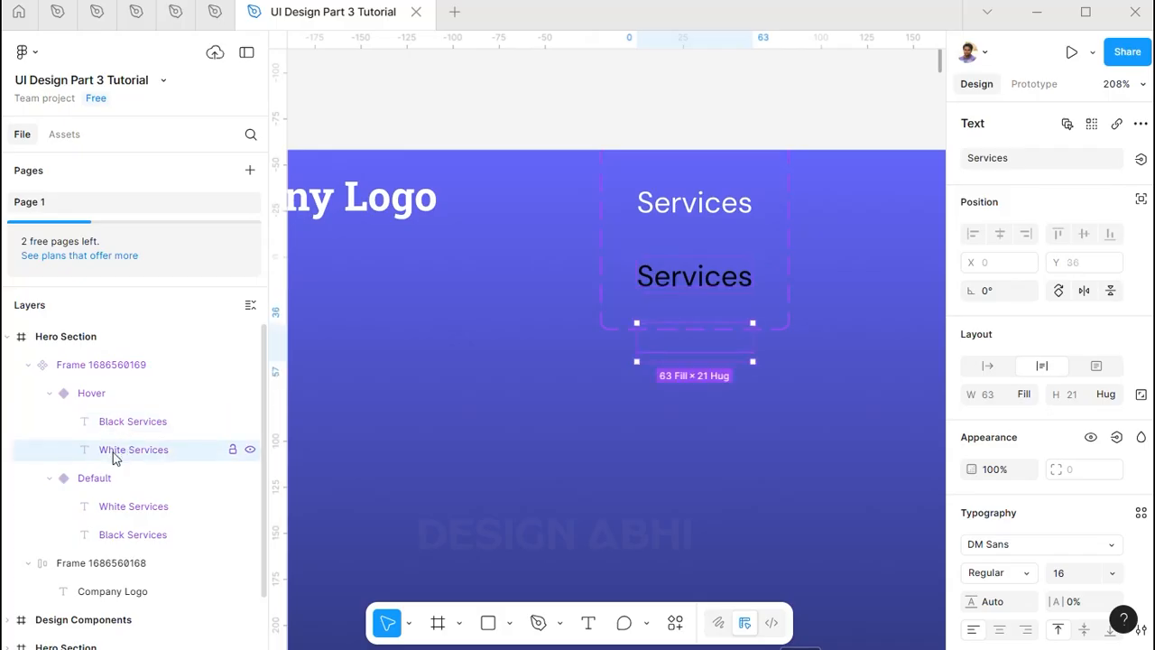
left_click(1142, 200)
key("shift+Up")
key("shift+Up")
key("shift+Up")
key("shift+Up")
key("shift+Up")
key("shift+Up")
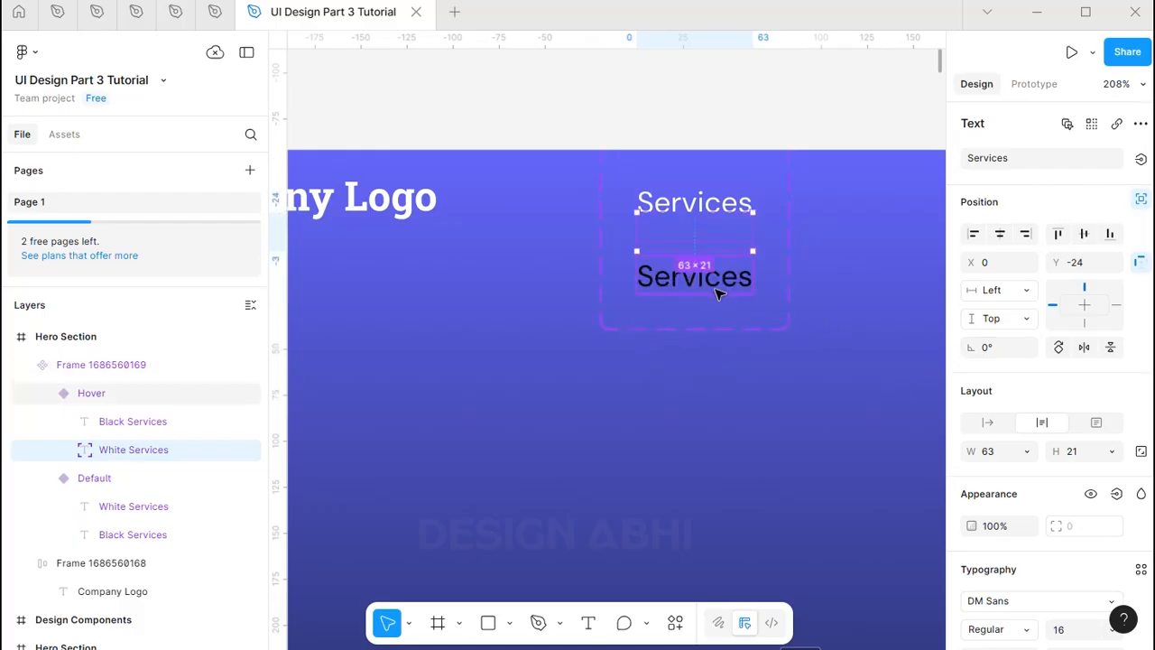
key("Up")
key("Up")
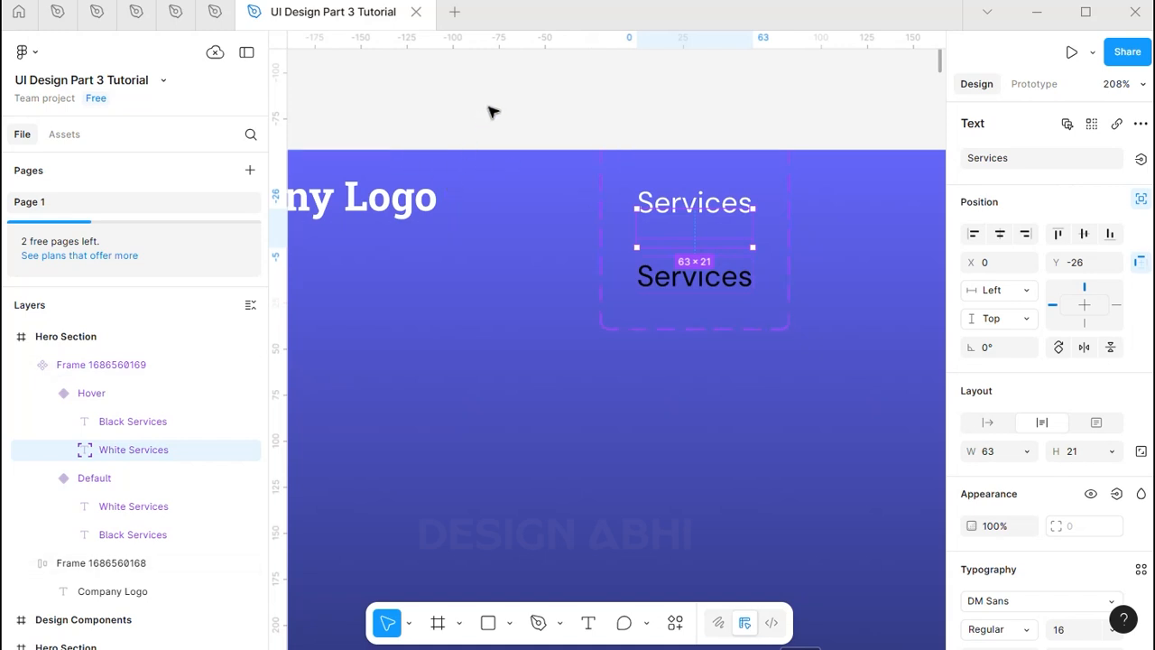
left_click(125, 539)
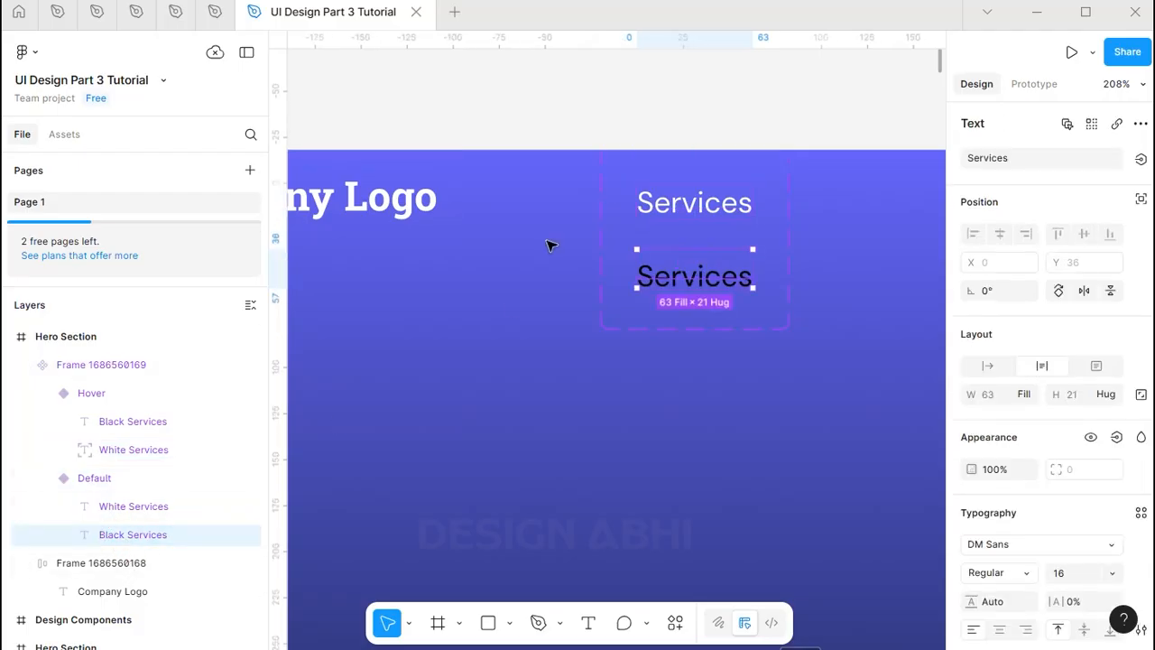
left_click(689, 204)
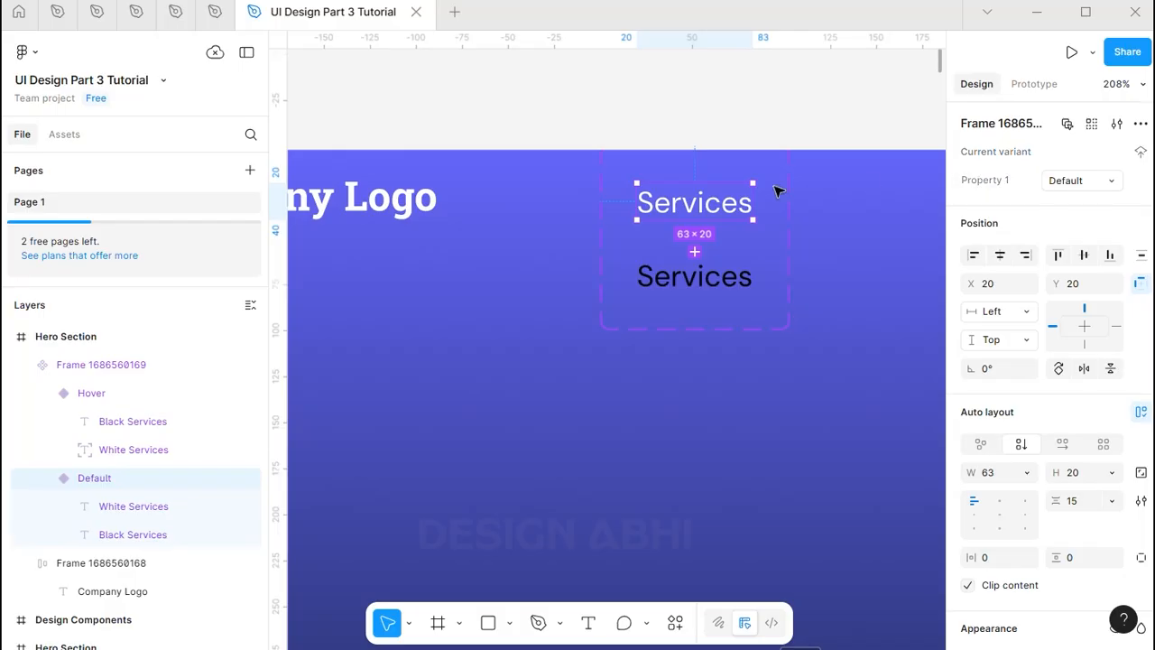
left_click(645, 116)
Rename the Services component set as "Menu links"
left_click(722, 194)
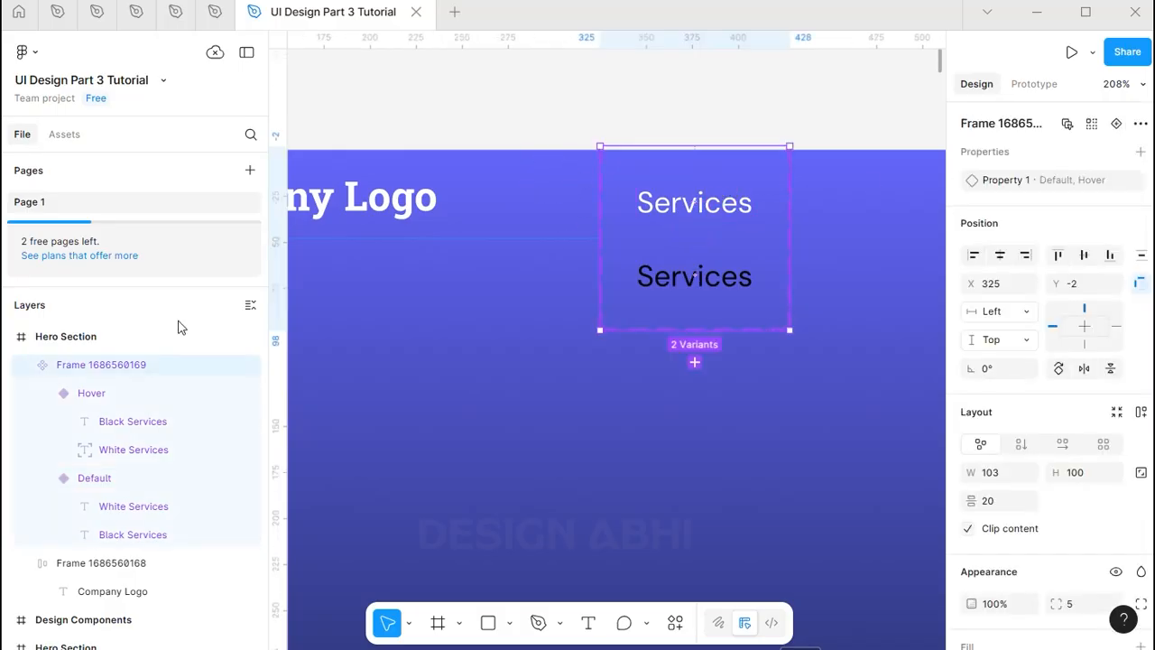
double_click(107, 367)
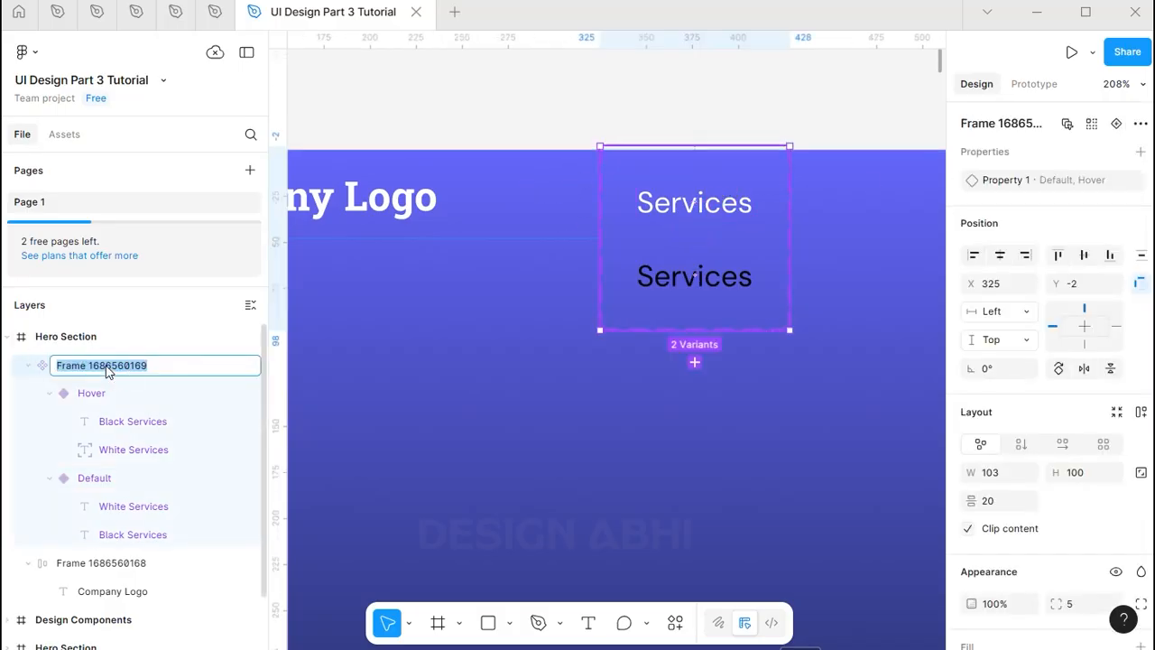
type("Menu link")
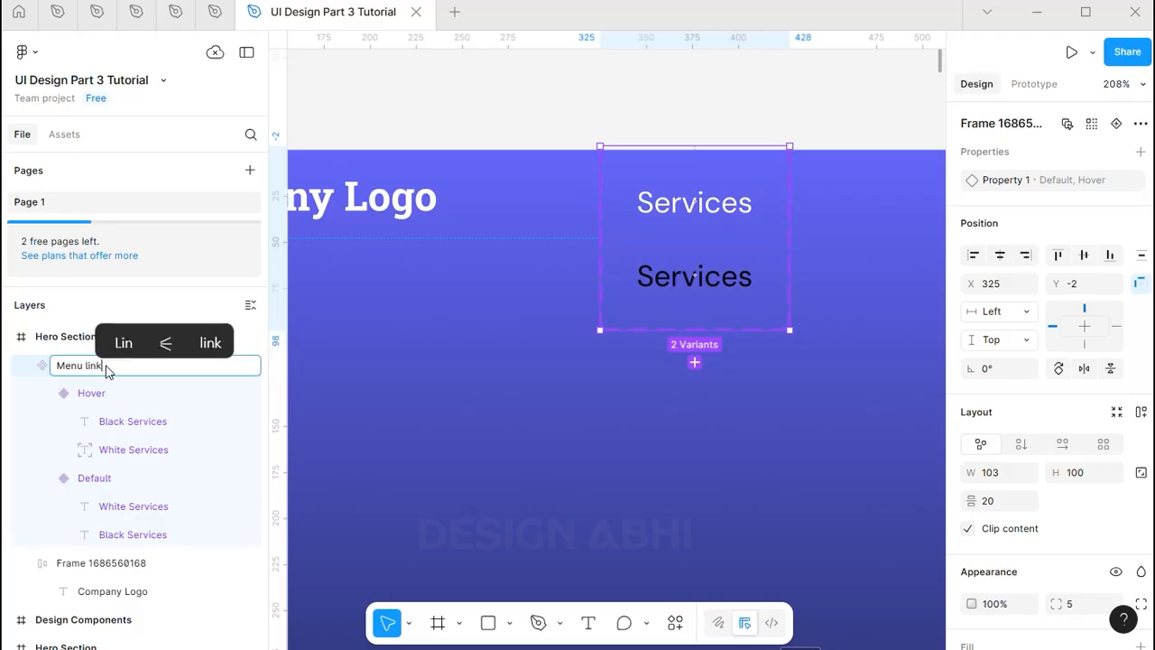
type("s")
key("Return")
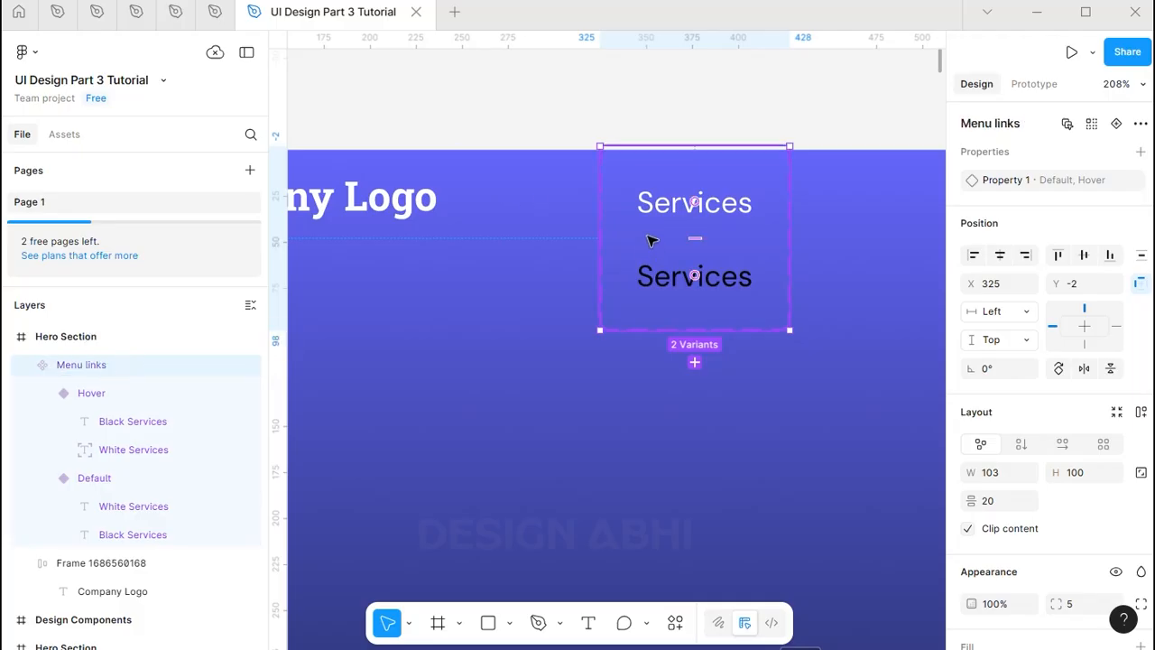
Draw a frame about 1772 × 234 above the Hero Section and fill it with green 8DAB15
scroll(652, 241, "down", 5)
left_click_drag(619, 250, 616, 423)
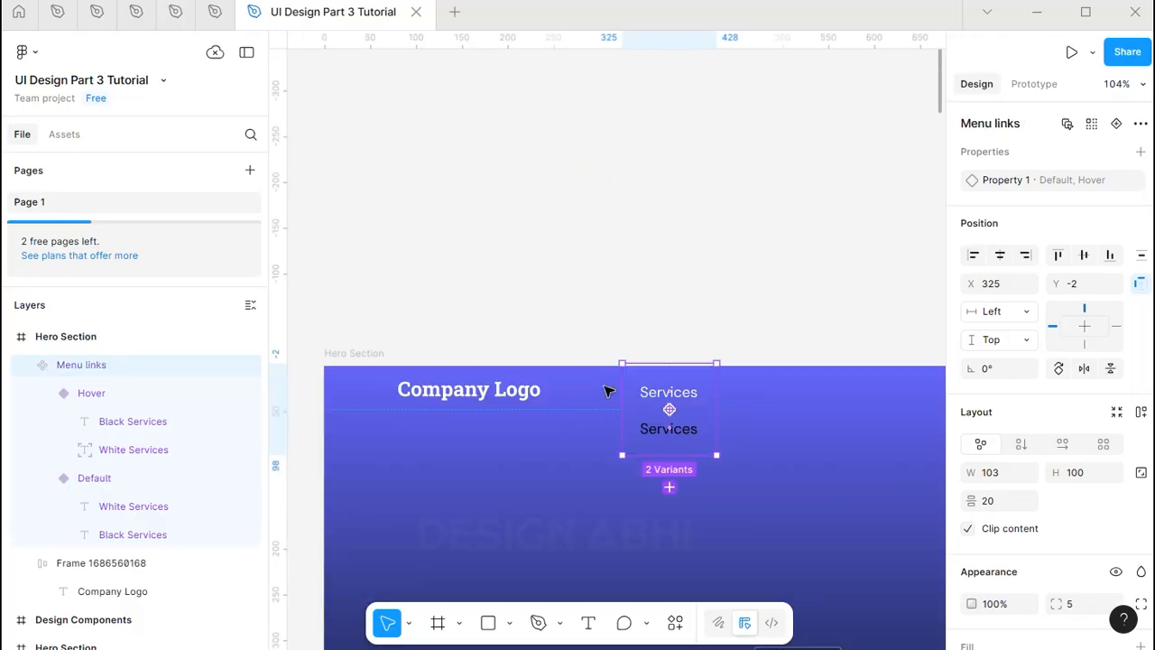
key("f")
left_click_drag(325, 80, 1087, 294)
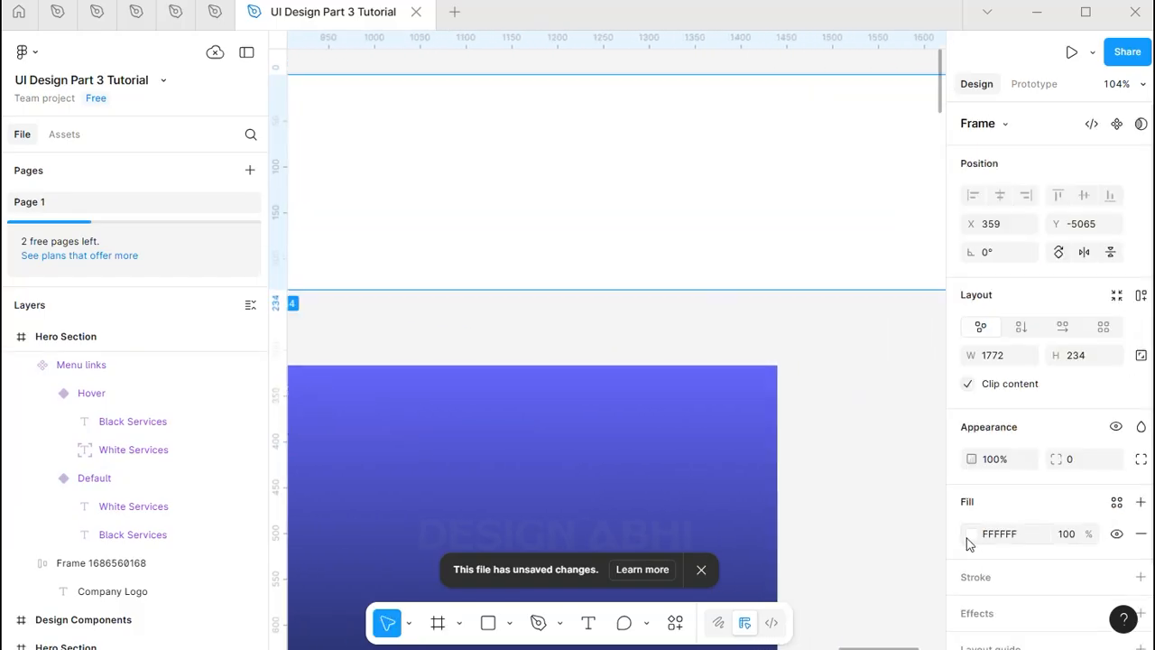
left_click(972, 534)
left_click(861, 589)
left_click_drag(887, 265, 910, 316)
Move the Menu links component set out of the Hero Section into the green frame
scroll(416, 172, "down", 4)
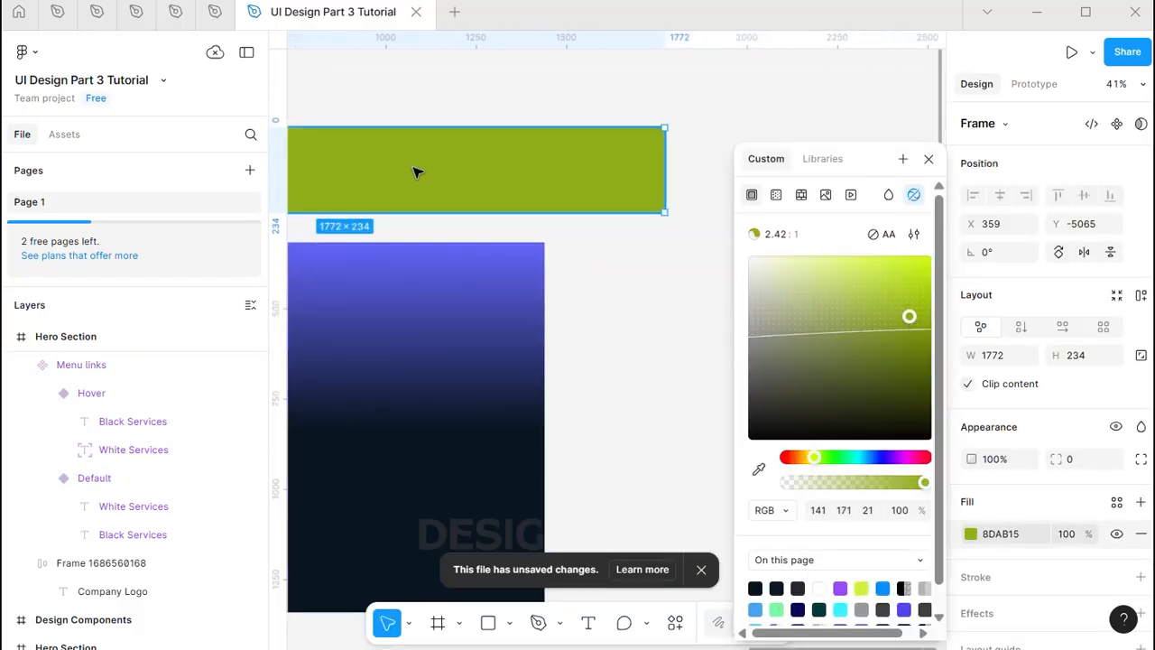
left_click_drag(415, 172, 713, 289)
scroll(408, 361, "up", 3)
left_click_drag(499, 393, 380, 201)
scroll(380, 204, "left", 3)
Rename the green frame as "Components" and move Menu links inside it to about X 42, Y 30
double_click(441, 151)
type("Co")
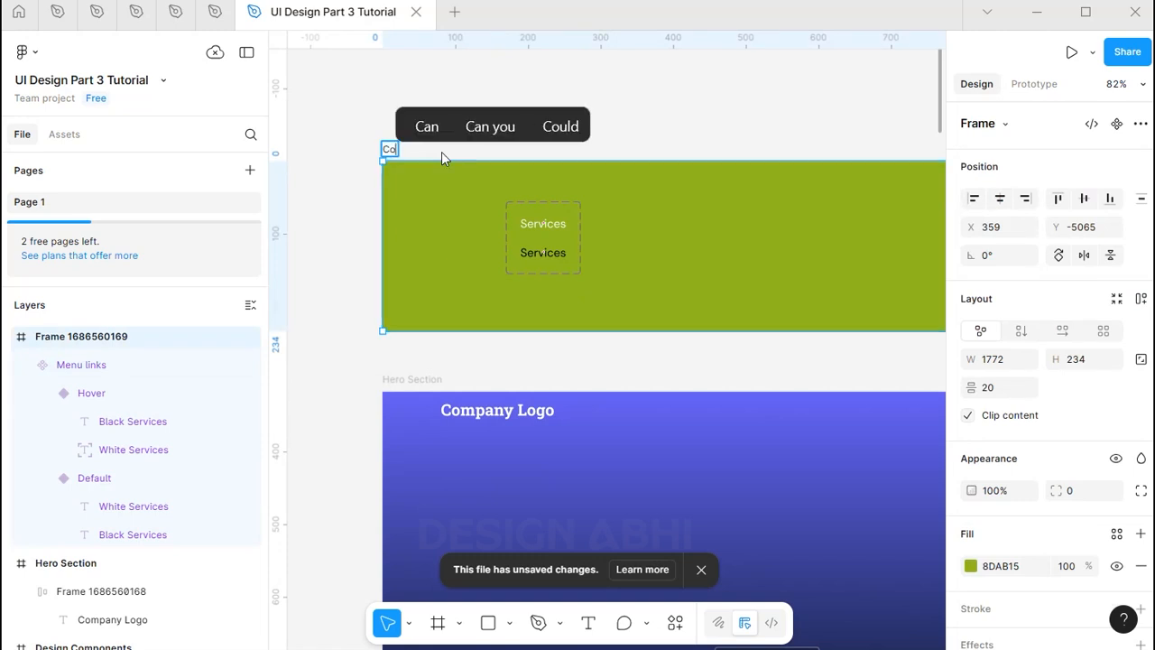
type("mponents")
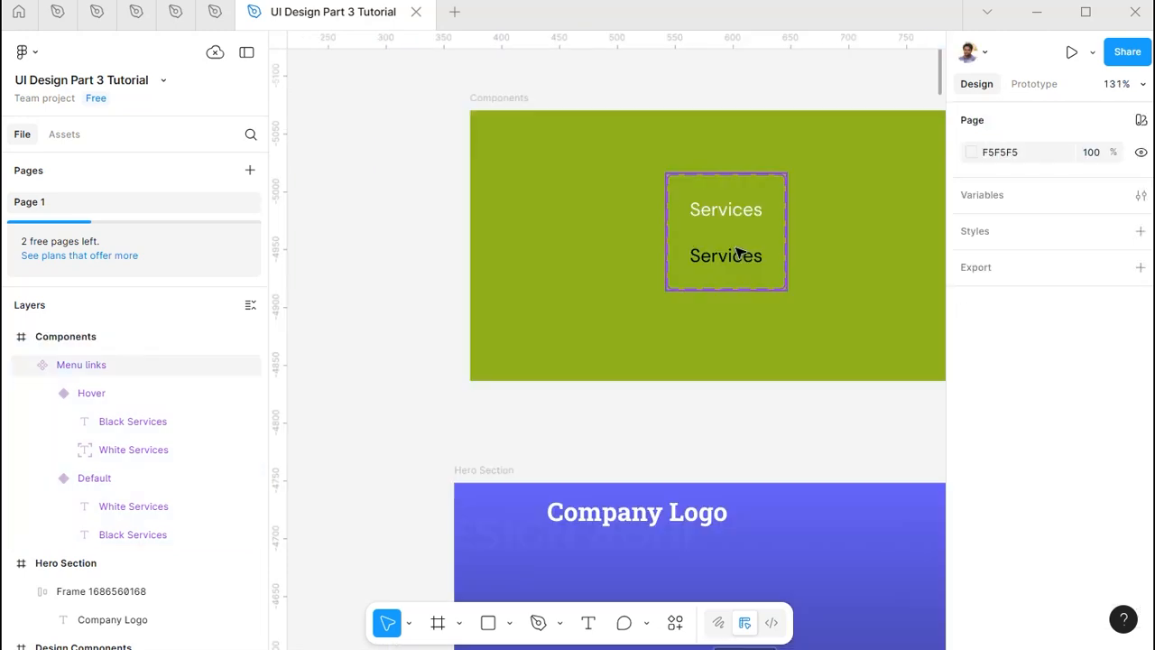
left_click_drag(729, 216, 583, 187)
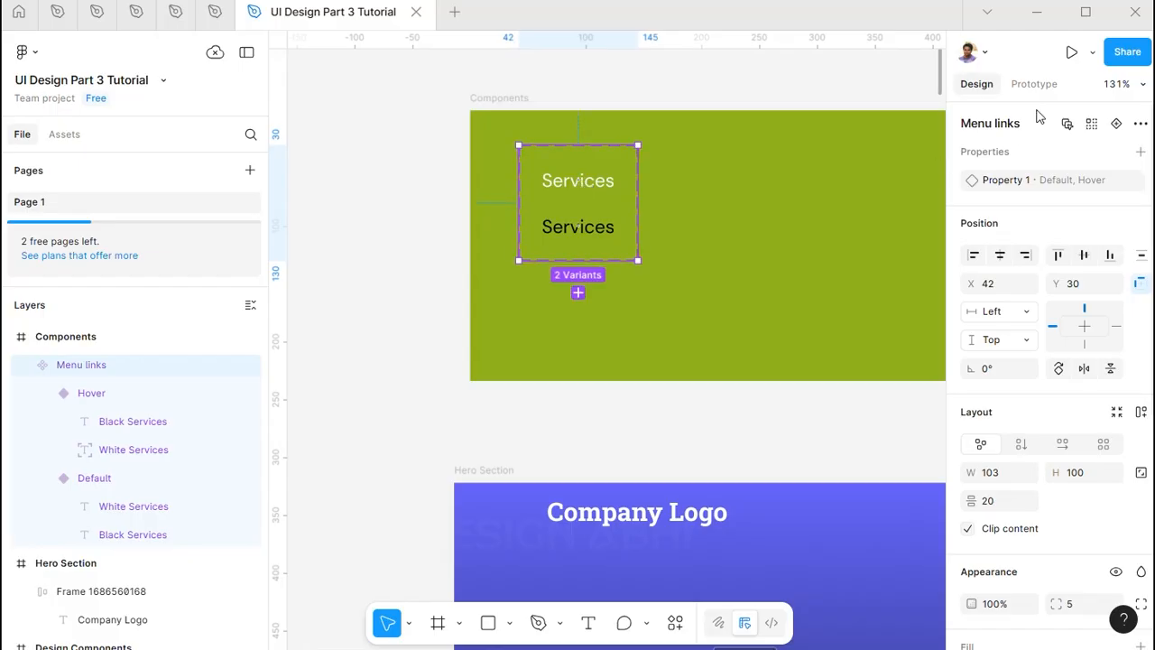
Add a prototype interaction from the Default variant that changes to Hover, triggered While hovering
left_click(1034, 83)
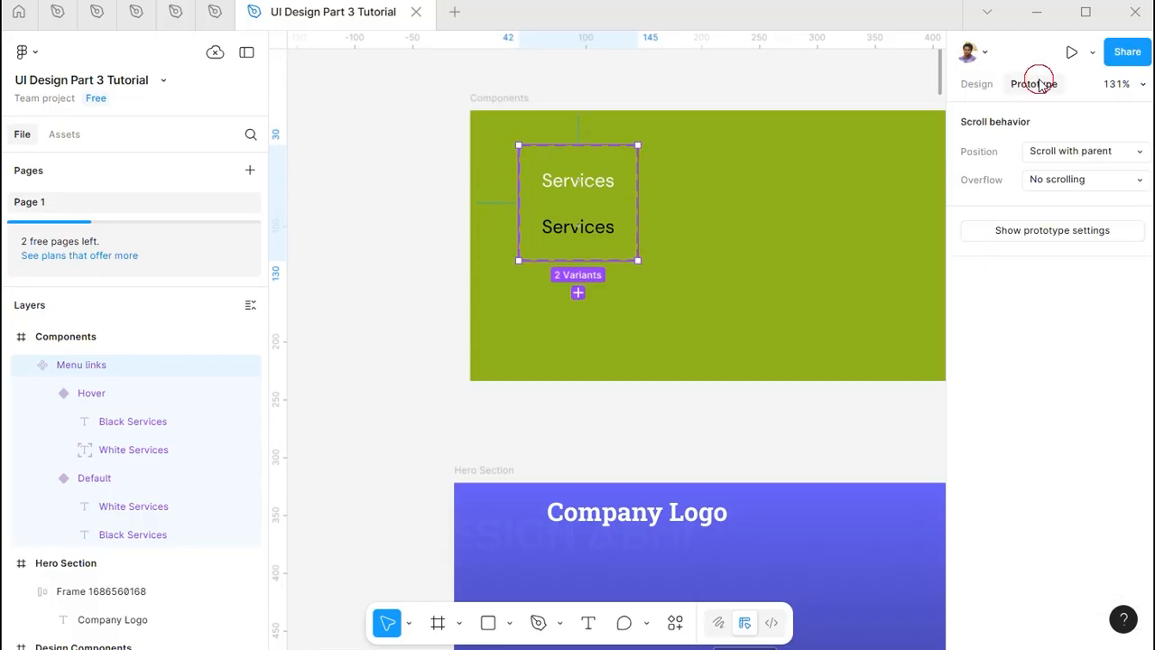
left_click(579, 180)
scroll(575, 183, "up", 4)
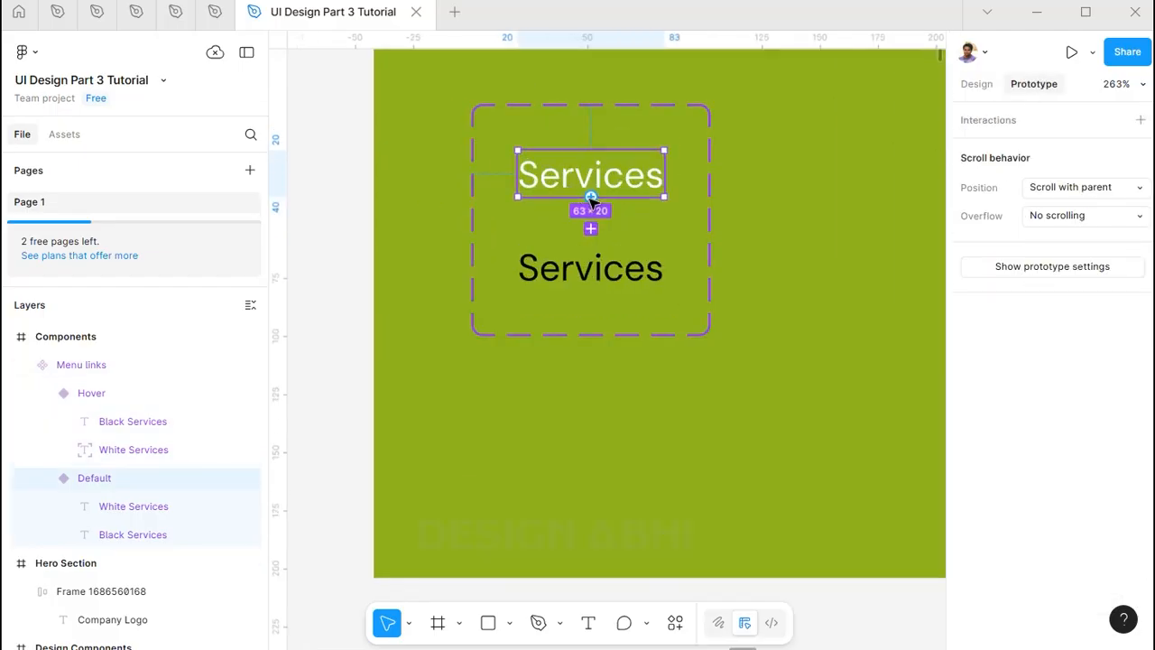
left_click_drag(590, 229, 594, 261)
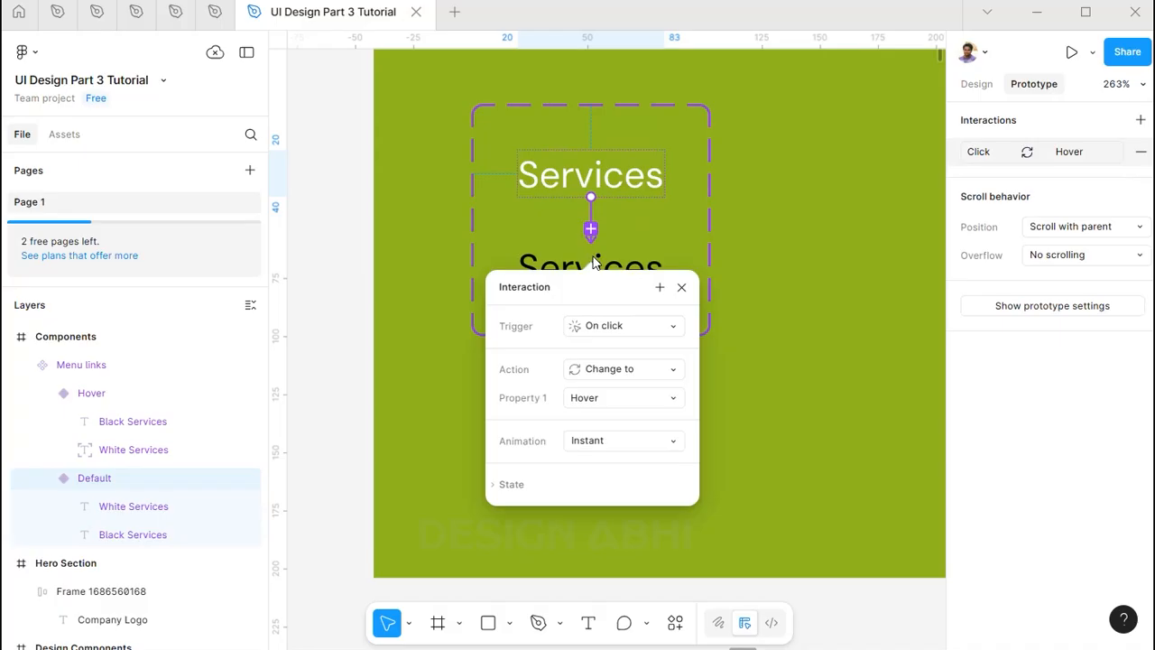
left_click(620, 327)
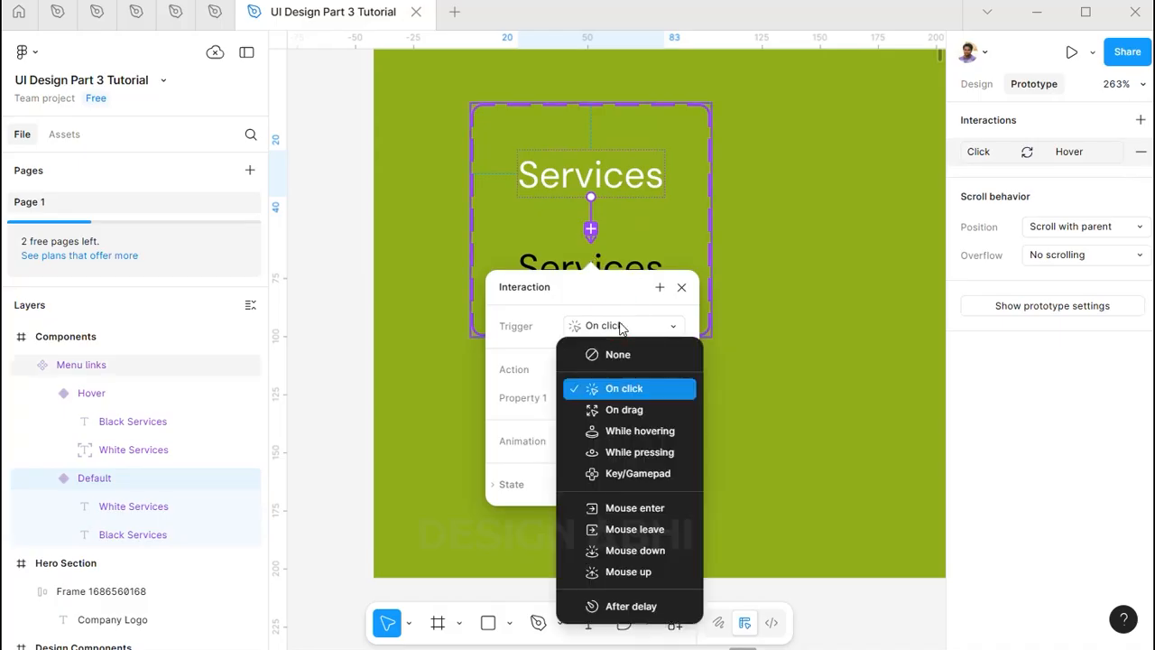
left_click(635, 428)
Set the Default variant's hover interaction to Smart animate with an Ease in and out curve
left_click(630, 441)
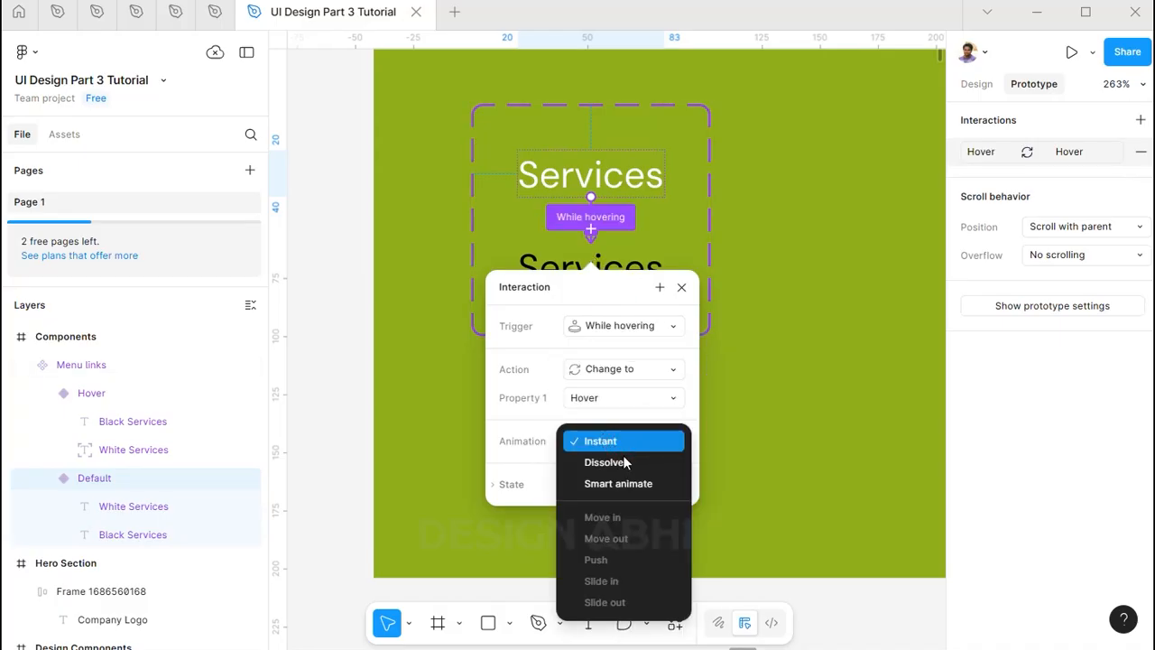
left_click(618, 483)
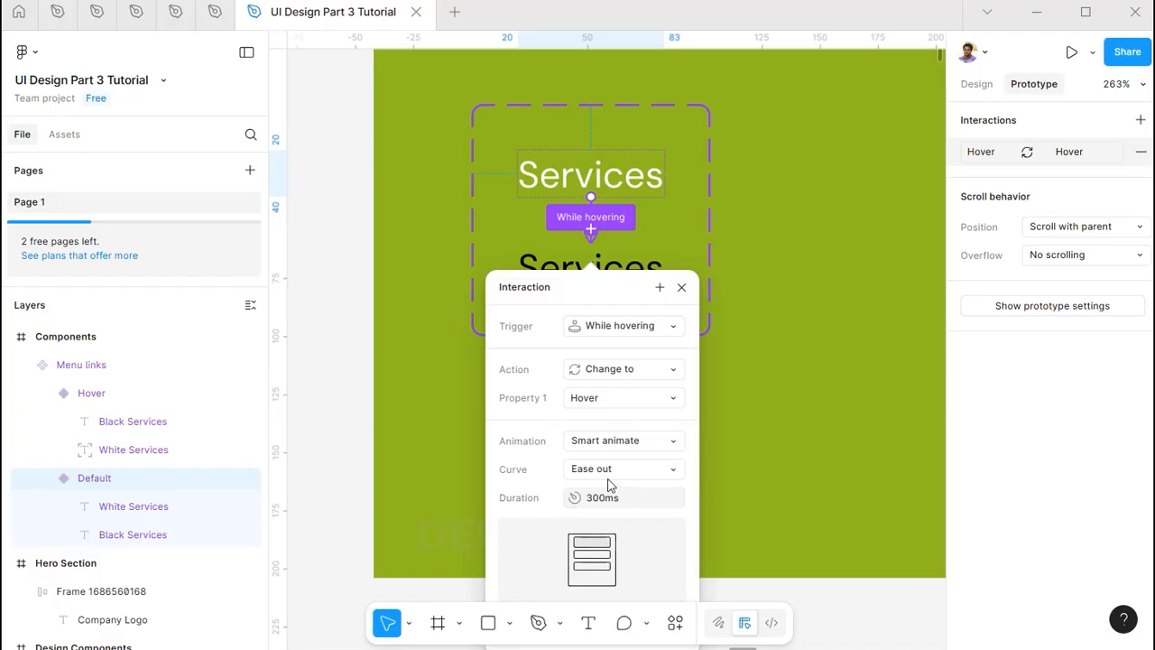
left_click(609, 478)
left_click(614, 489)
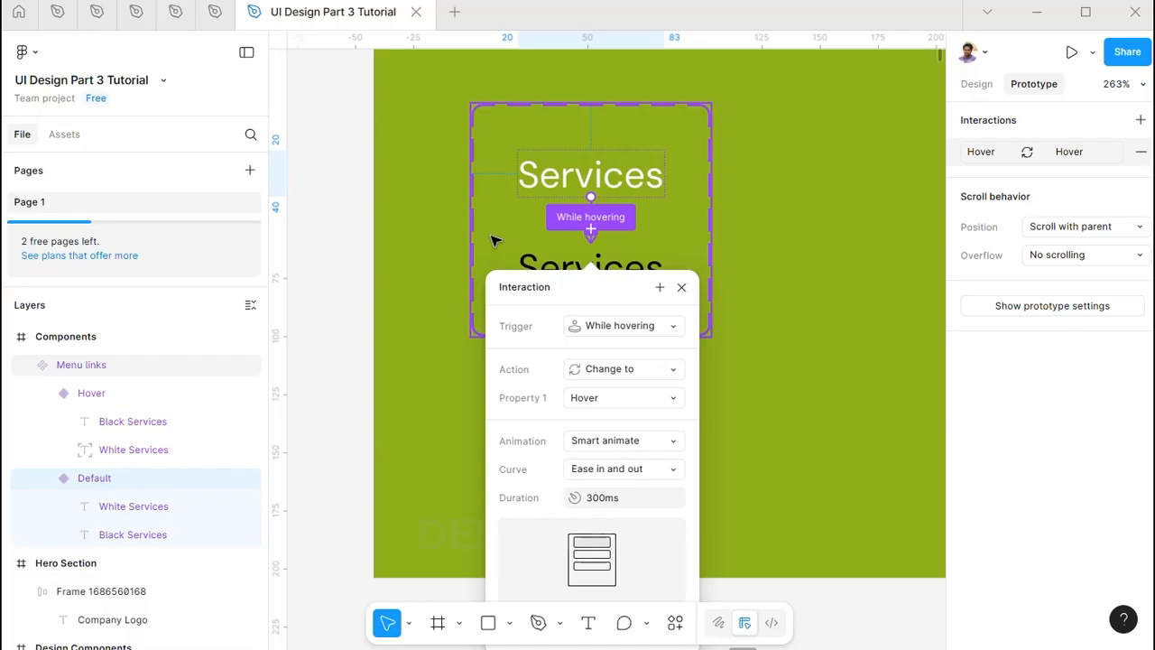
Add an interaction from the Hover variant back to Default, triggered on Mouse leave with Smart animate
left_click(525, 263)
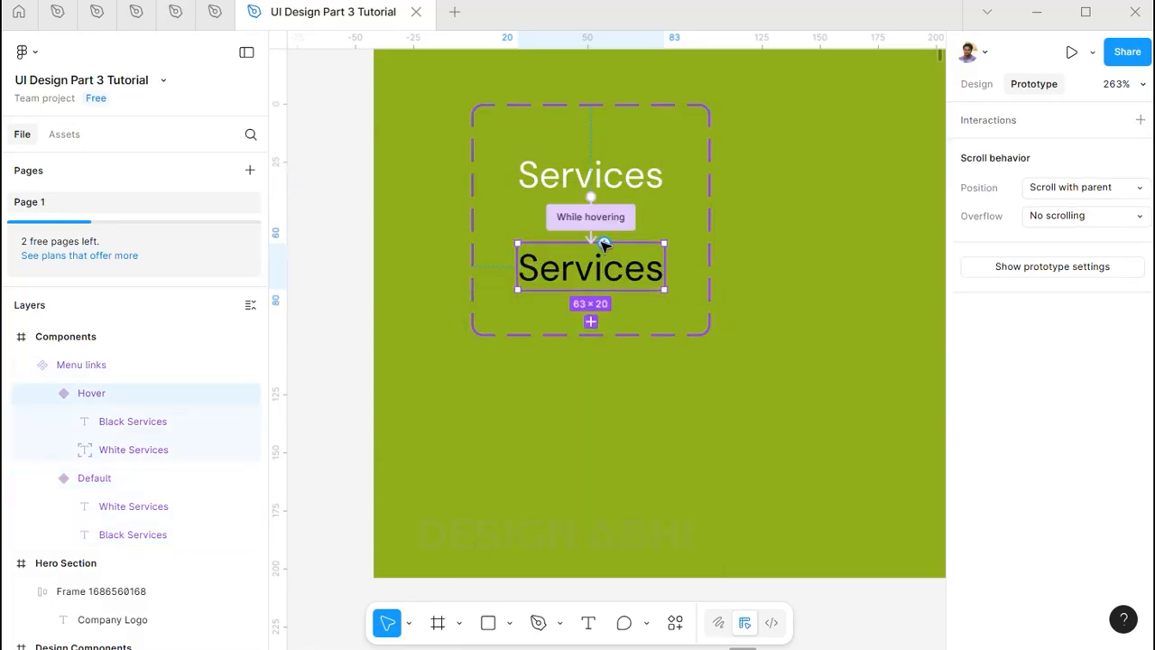
left_click_drag(604, 243, 583, 180)
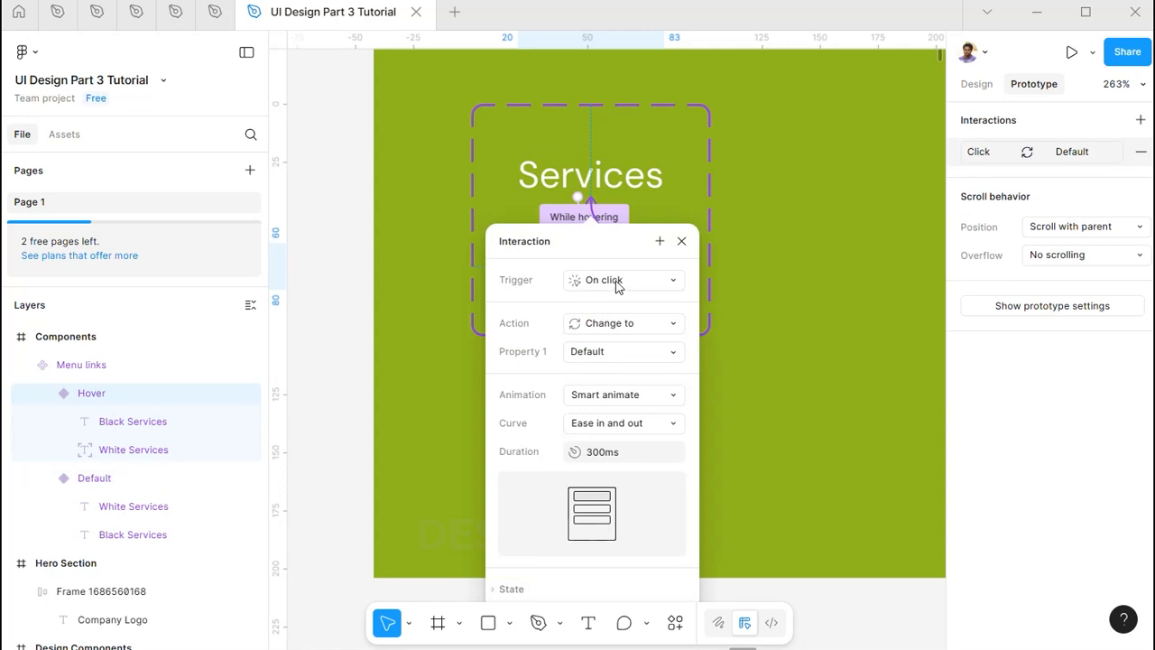
left_click(617, 284)
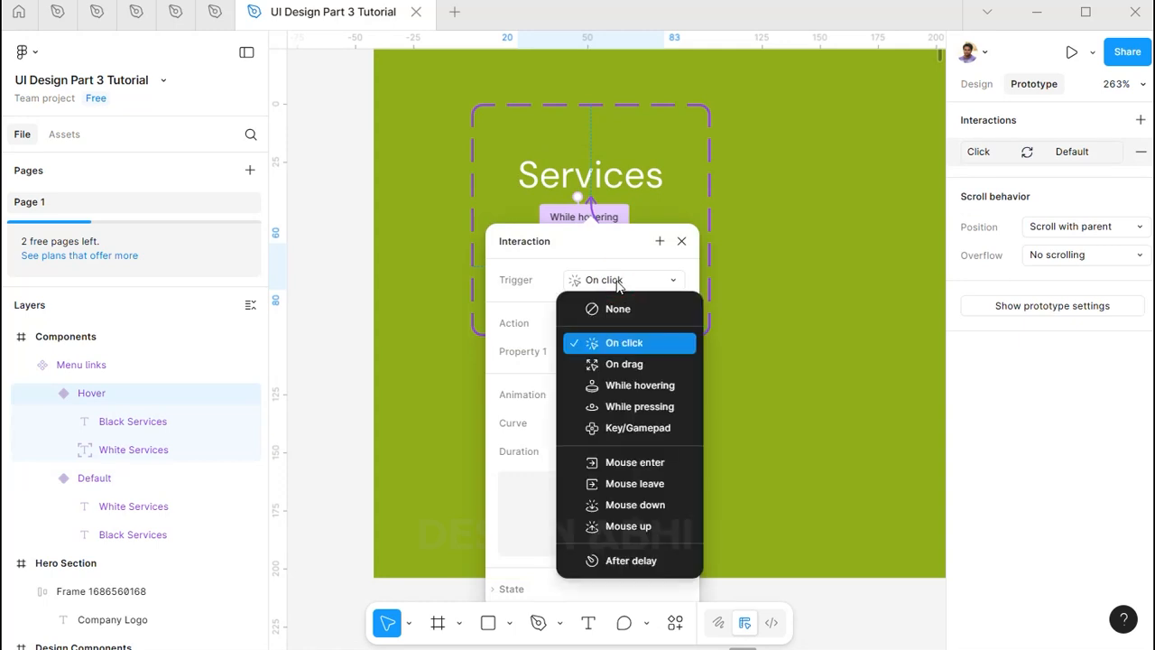
left_click(663, 486)
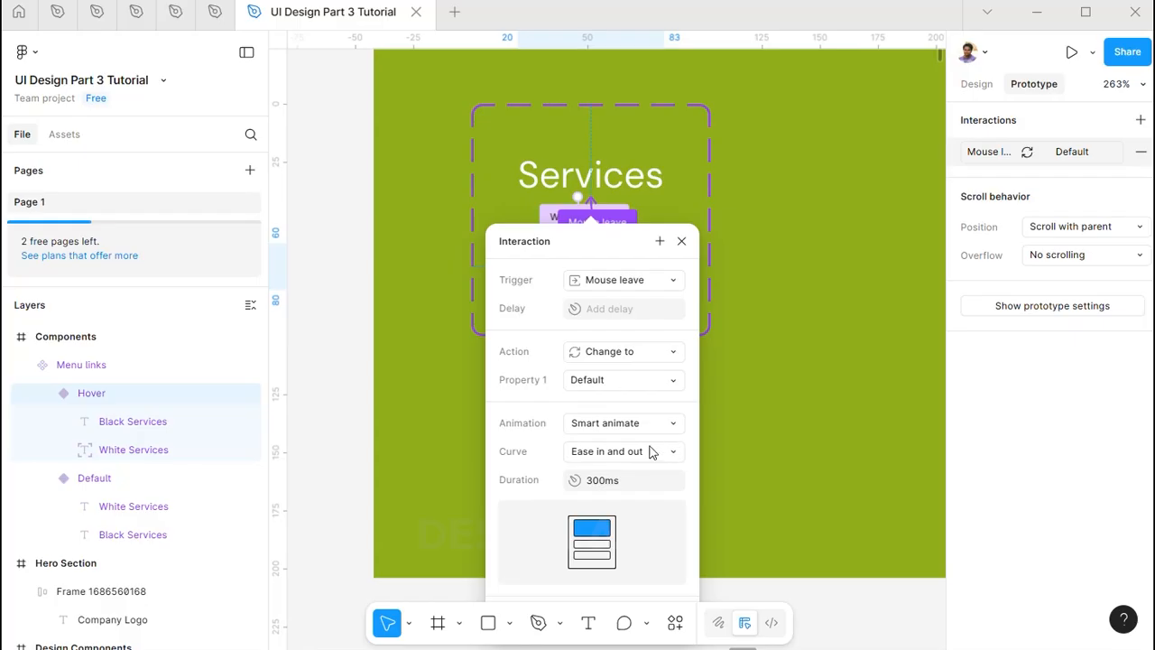
left_click(652, 451)
left_click(640, 428)
left_click(682, 242)
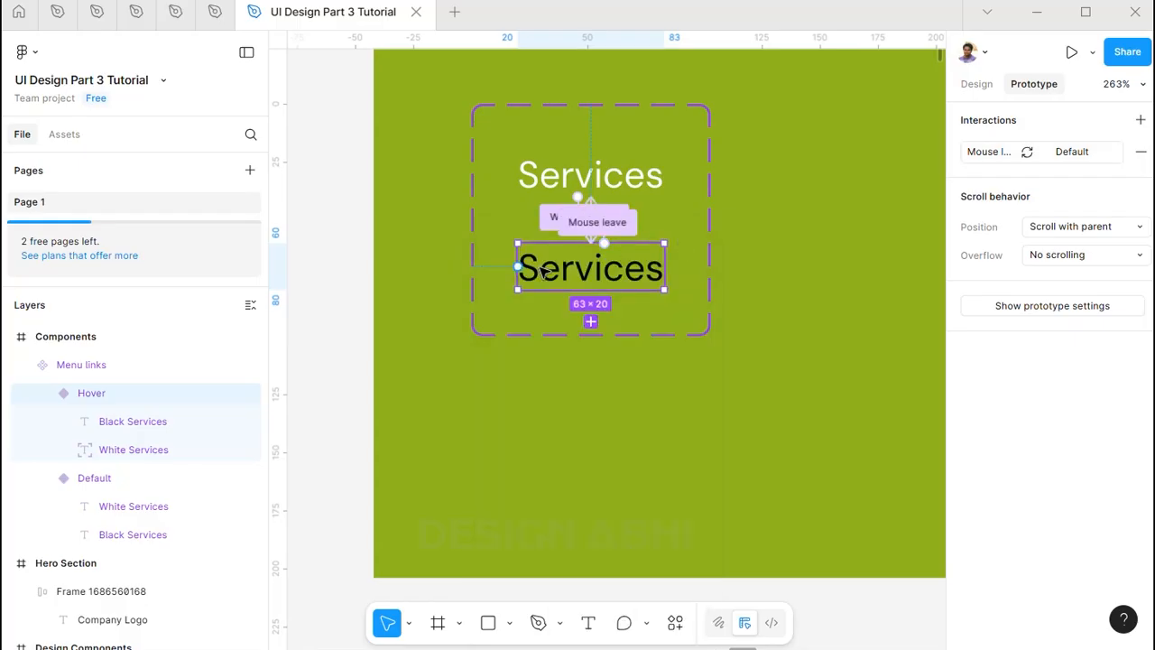
left_click(645, 175)
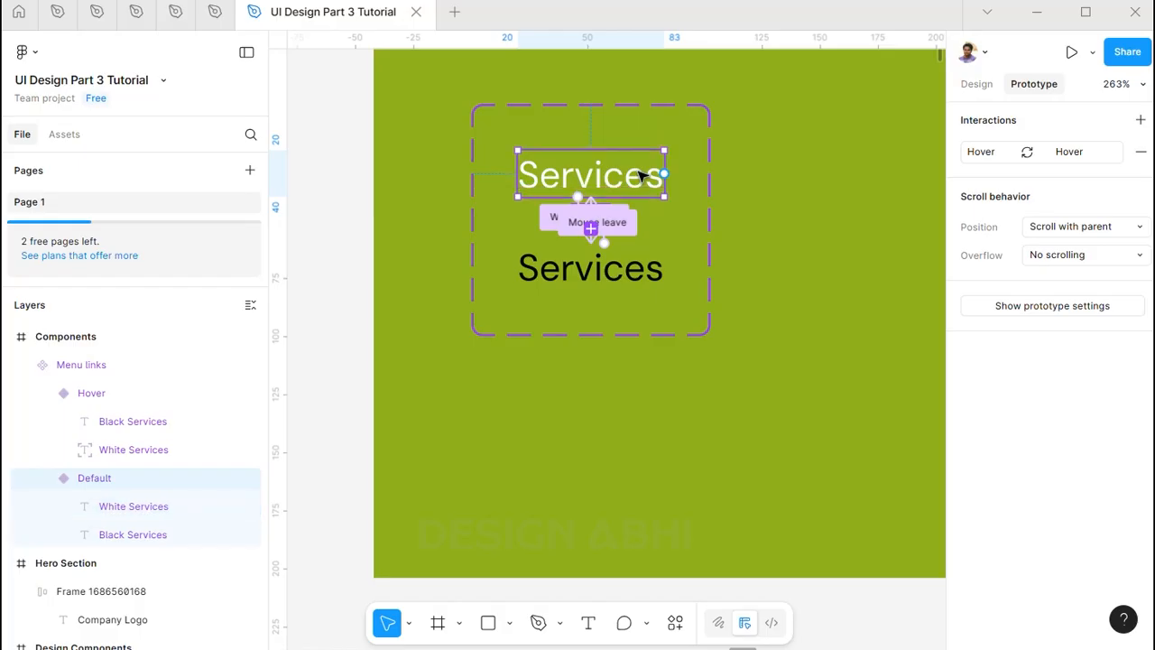
Draw a frame about 145 × 124 beside the Components frame and name it "Portotype"
scroll(644, 176, "down", 3)
left_click_drag(496, 165, 637, 217)
key("f")
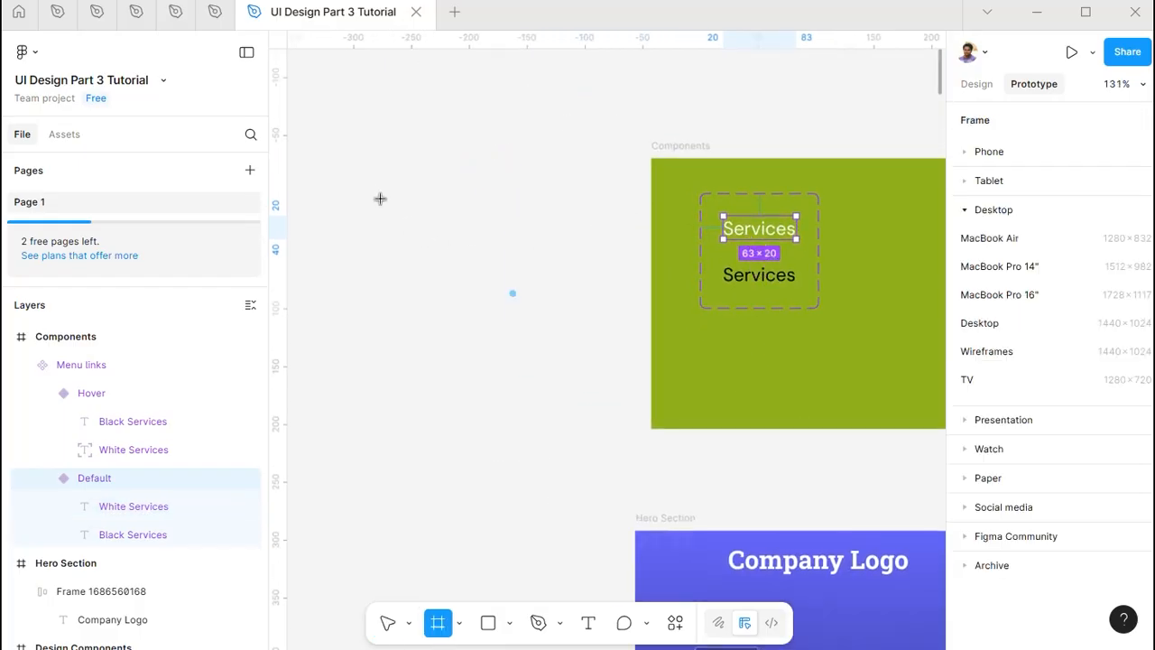
left_click_drag(380, 166, 549, 310)
left_click_drag(454, 155, 461, 148)
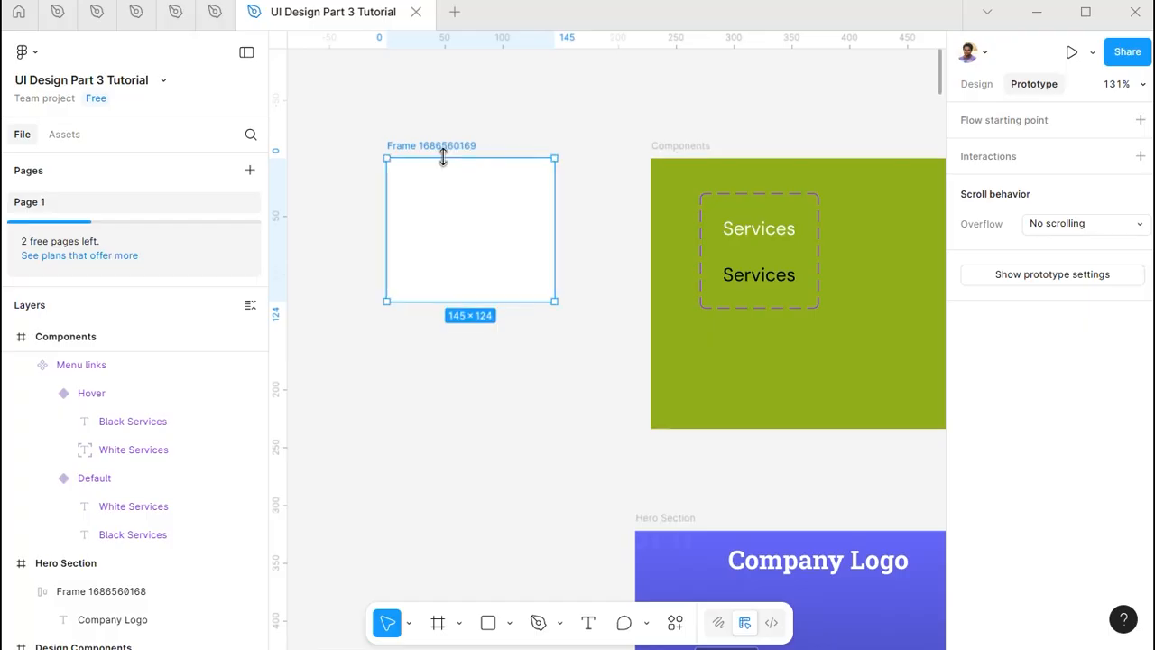
double_click(430, 147)
type("Portotype")
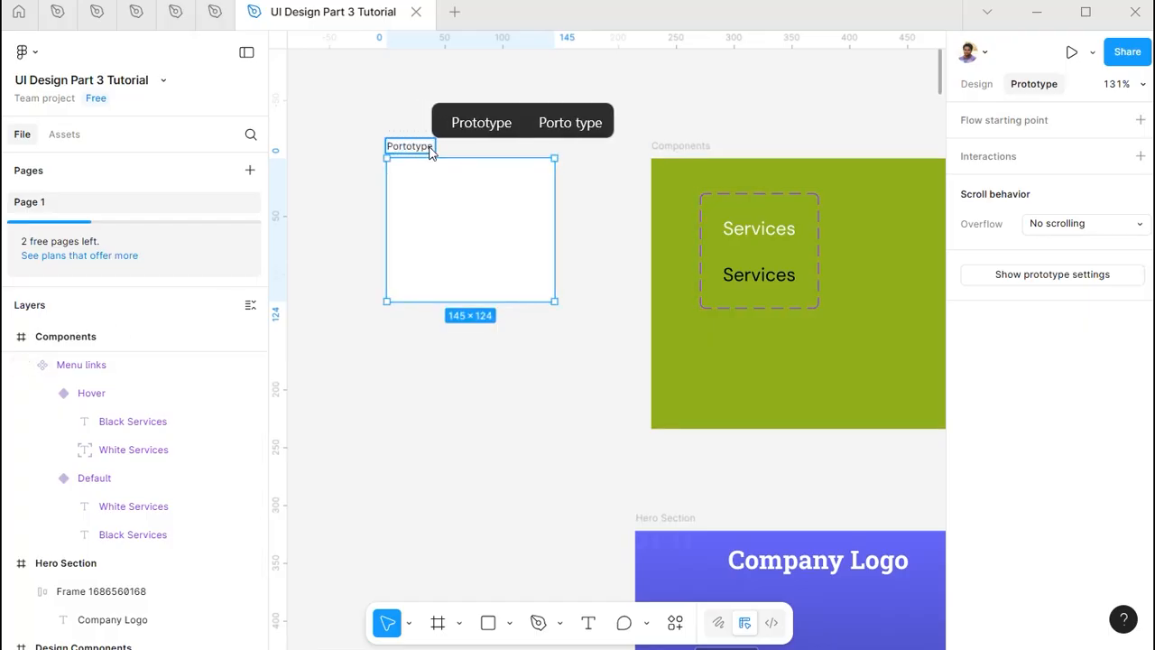
key("Return")
Fill the Portotype frame with grey
left_click(976, 83)
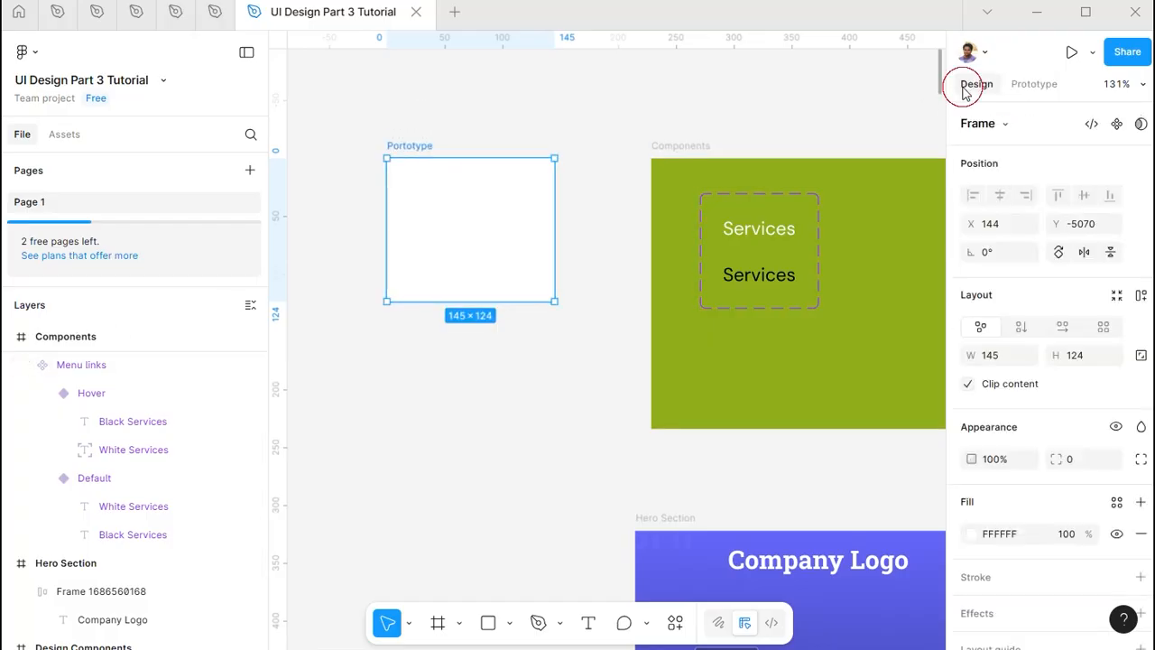
left_click(973, 533)
left_click(904, 589)
Paste an instance of the Default menu link into the Portotype frame and move it near the centre
left_click(400, 148)
key("ctrl+v")
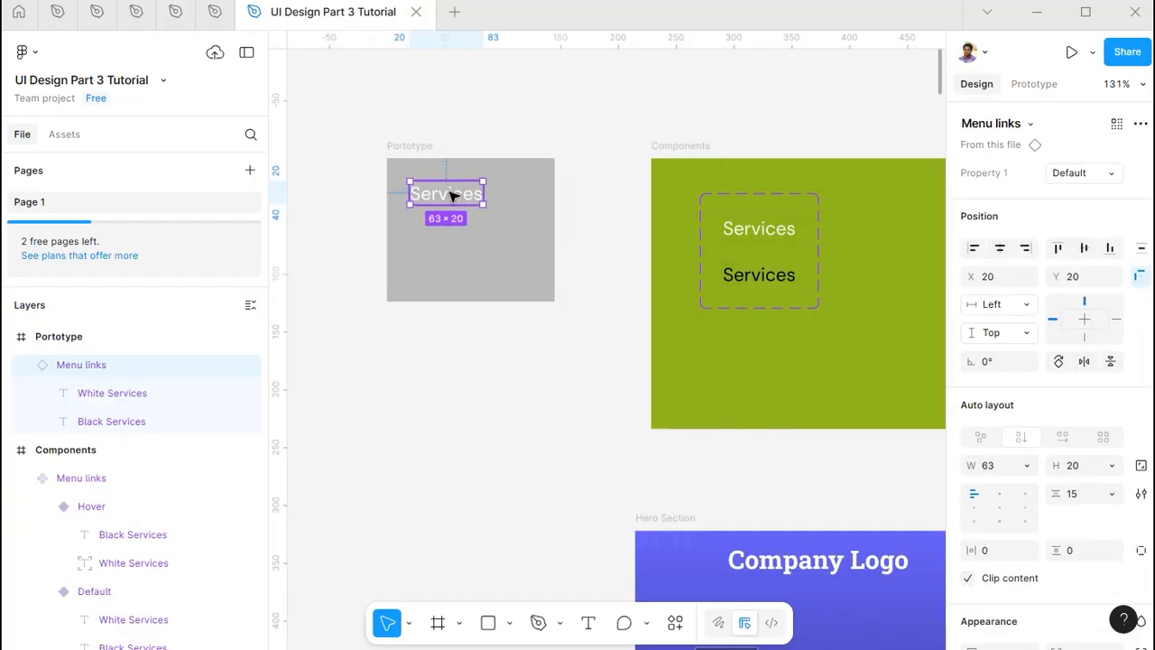
left_click_drag(451, 191, 476, 230)
Preview the Portotype frame to test the Services link's hover animation, and close the preview
left_click(415, 145)
key("shift+space")
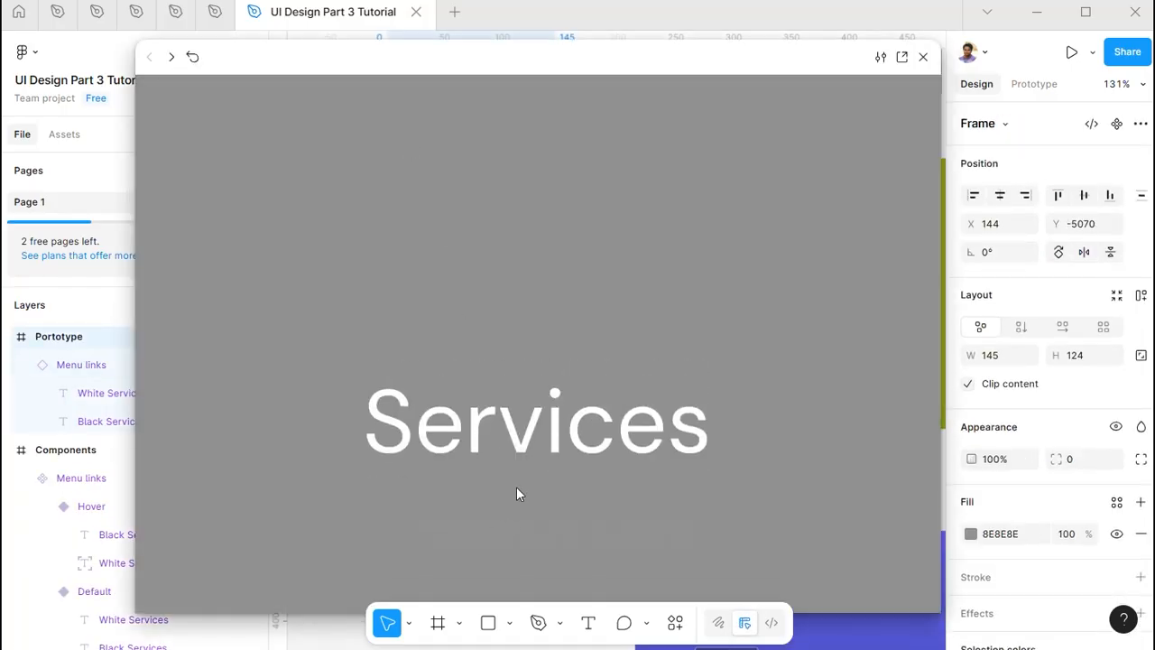
left_click(922, 56)
Delete the Menu links instance from the Portotype frame
scroll(679, 232, "down", 1)
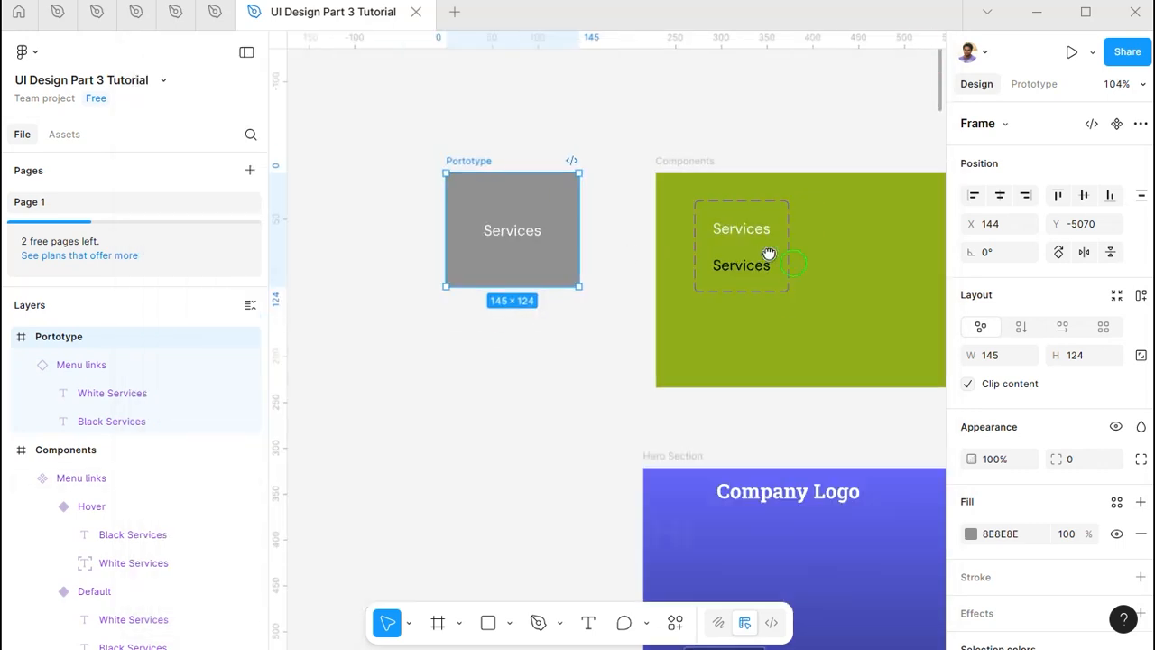
left_click_drag(771, 256, 609, 179)
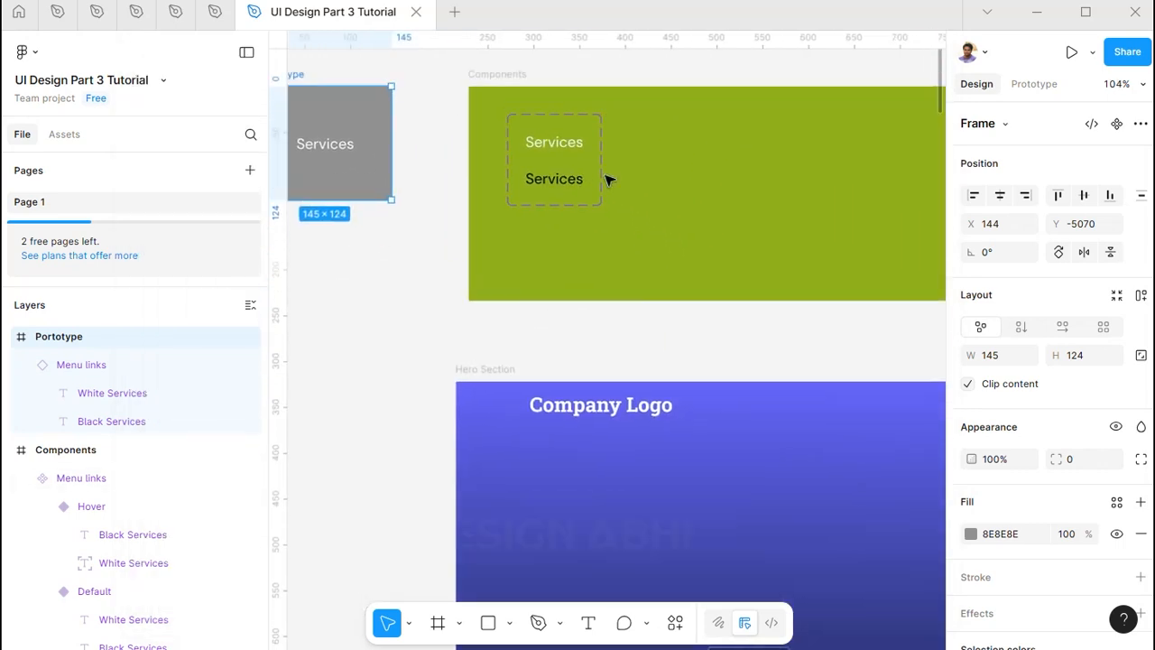
left_click(560, 142)
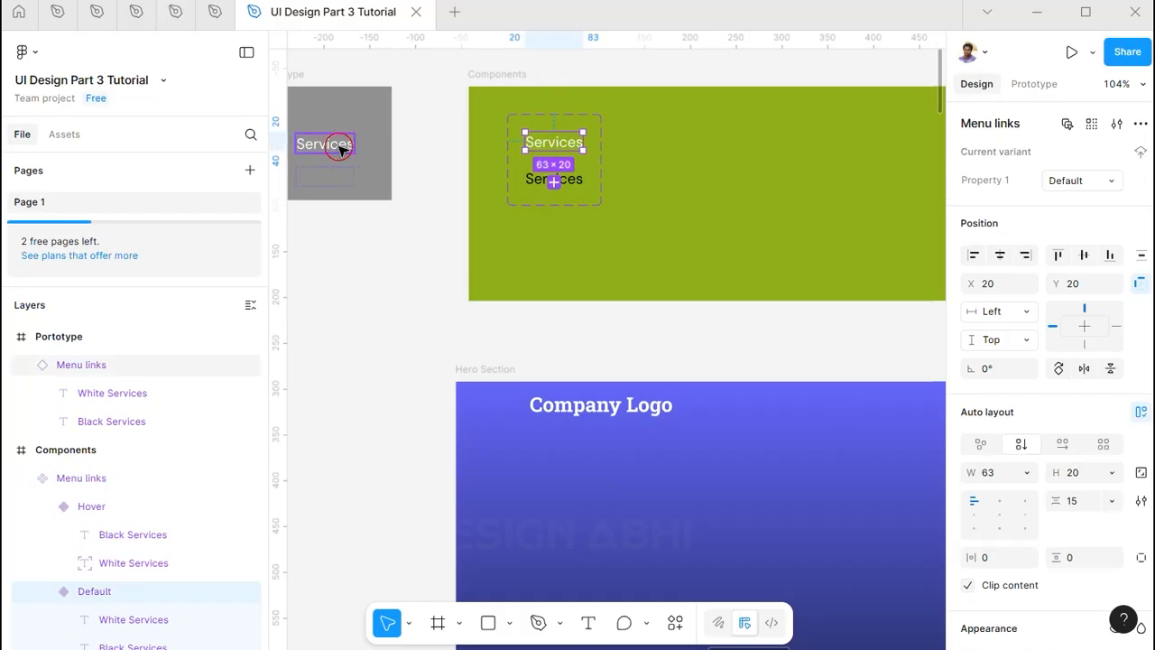
left_click(340, 149)
left_click(379, 147)
Place an instance of the Default menu link in the Hero Section beside the Company Logo at about X 292, Y 18
left_click(564, 144)
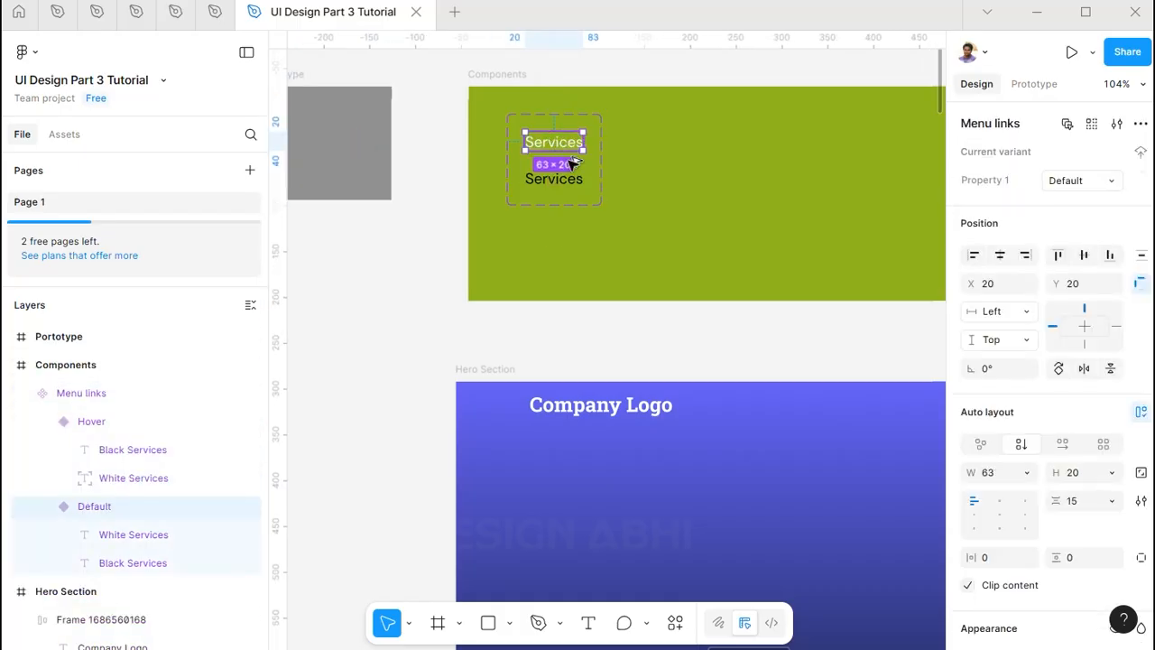
left_click_drag(561, 145, 747, 408)
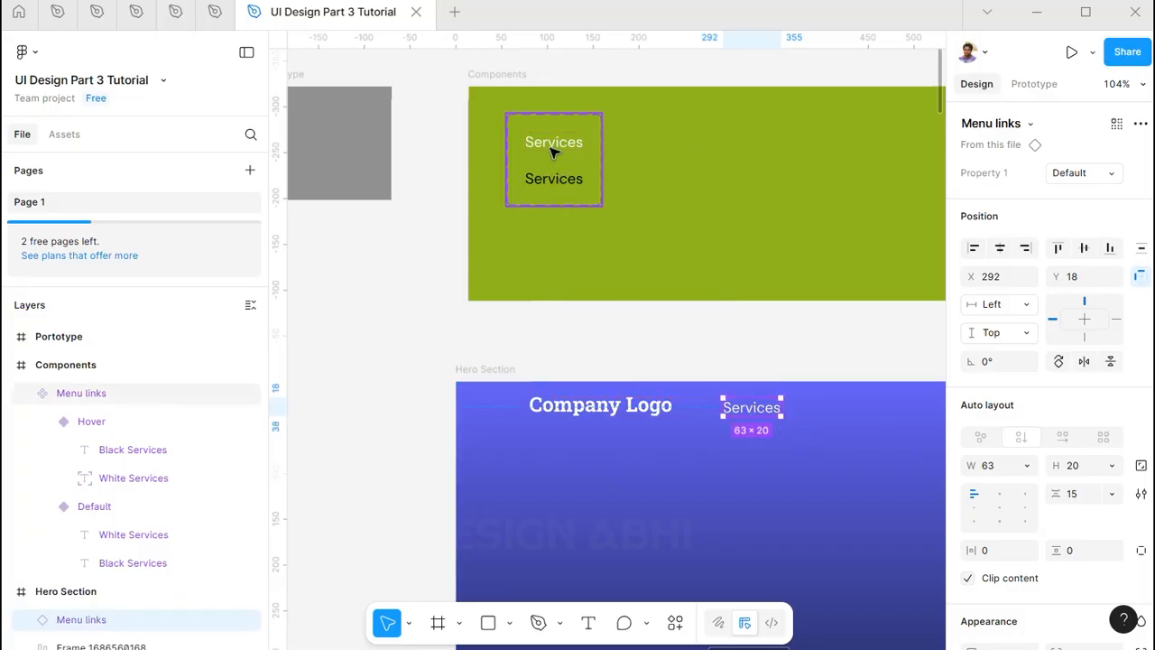
scroll(558, 153, "up", 3)
left_click_drag(839, 495, 796, 491)
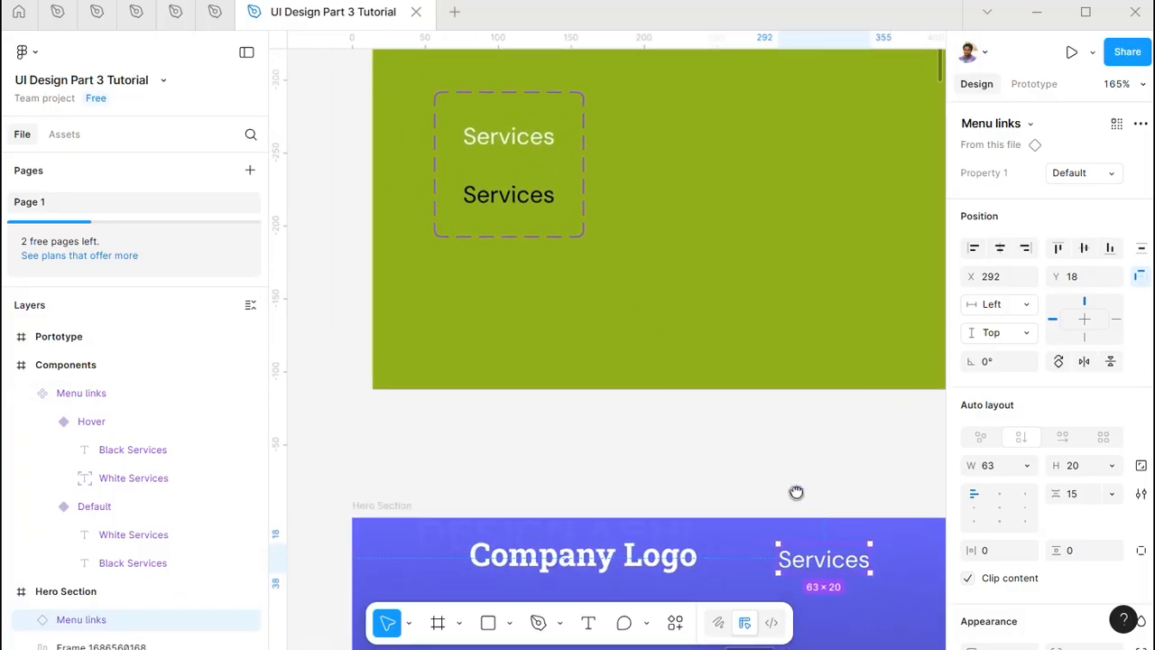
Set the white Services text in the Default variant and the black one in the Hover variant to uppercase
left_click(516, 138)
left_click(506, 198, "shift")
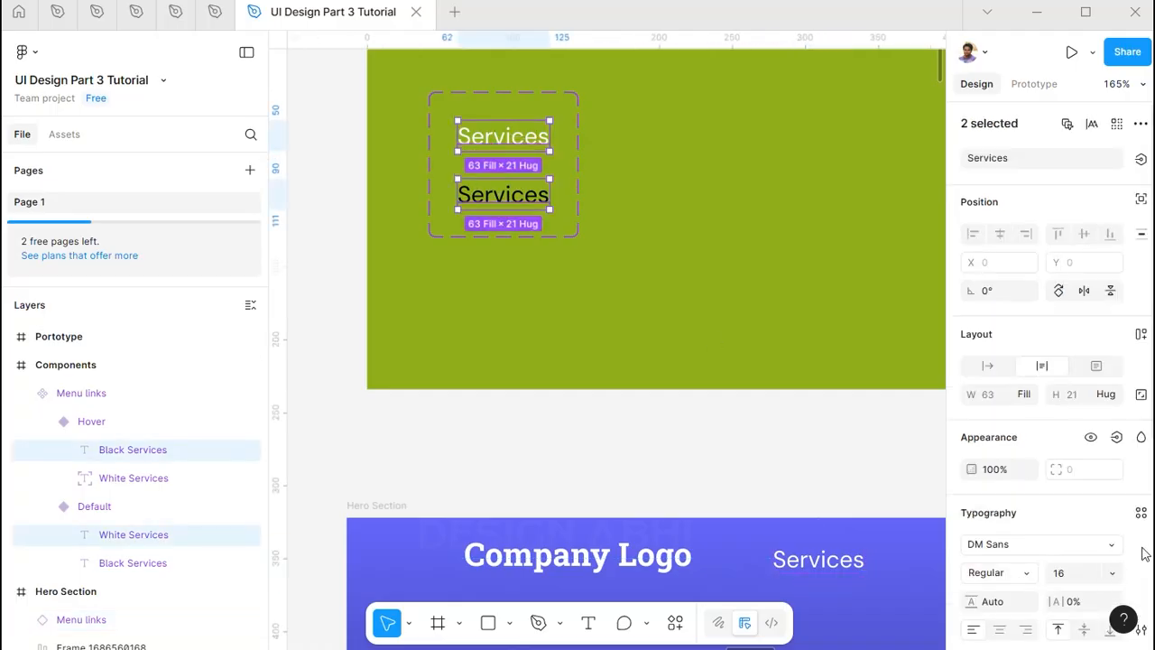
scroll(1145, 554, "down", 3)
left_click(1141, 434)
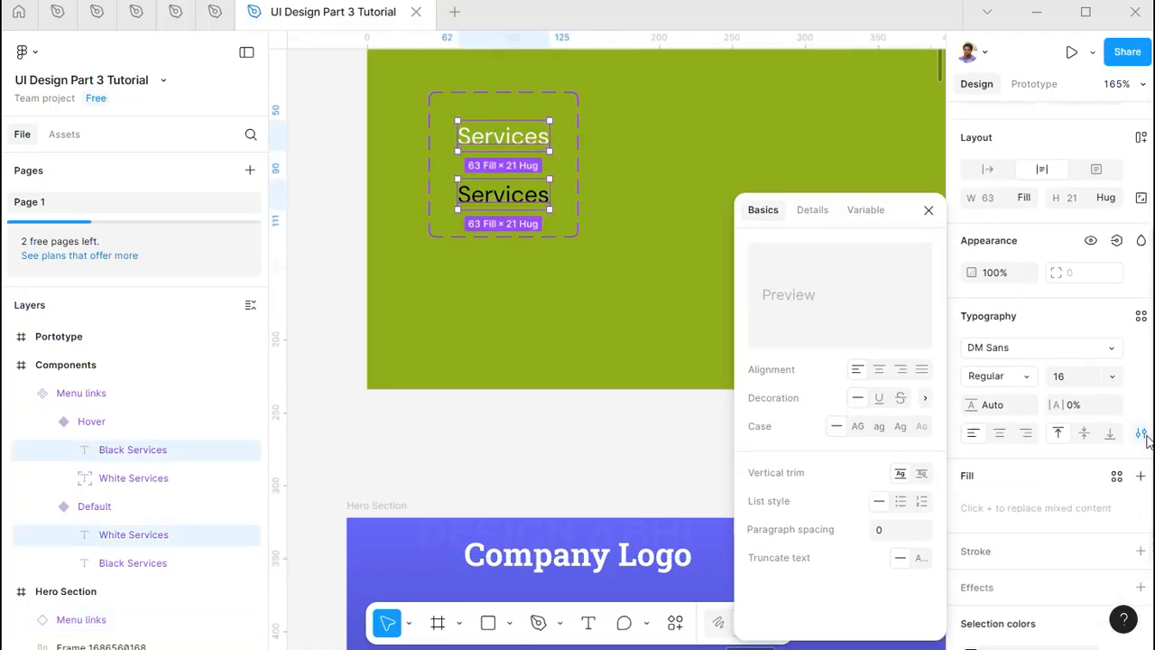
left_click(858, 426)
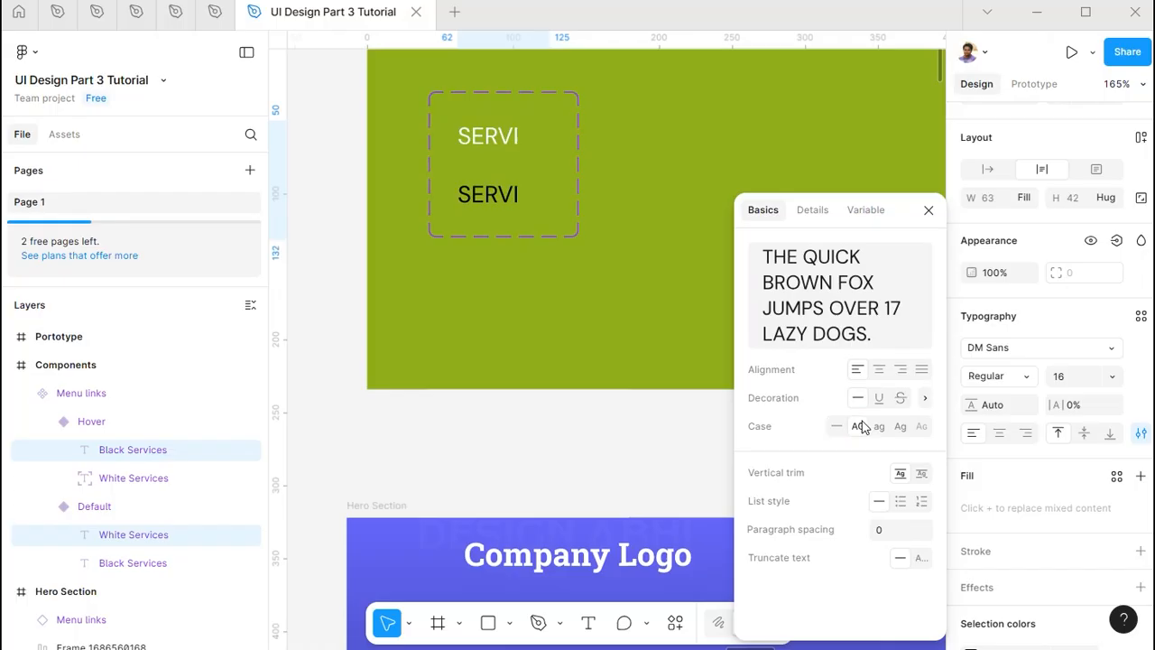
Make the black Services text hug its contents in width, and widen the Menu links component set to 133
left_click(492, 190)
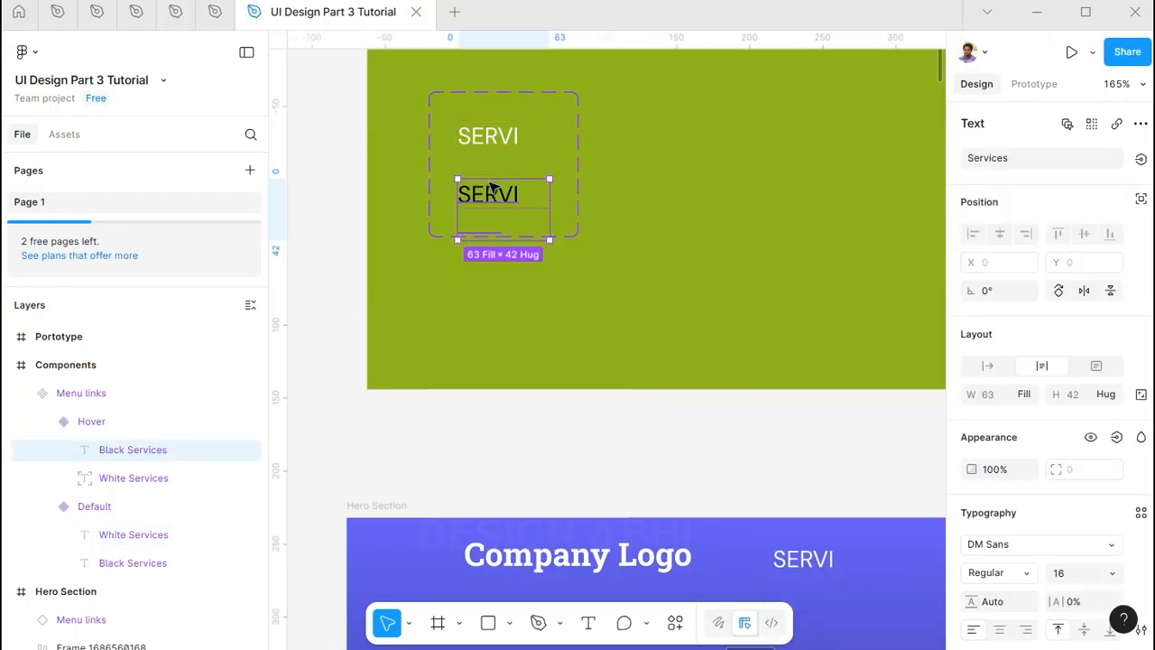
left_click(1024, 393)
left_click(1029, 371)
left_click(572, 95)
left_click_drag(578, 99, 623, 108)
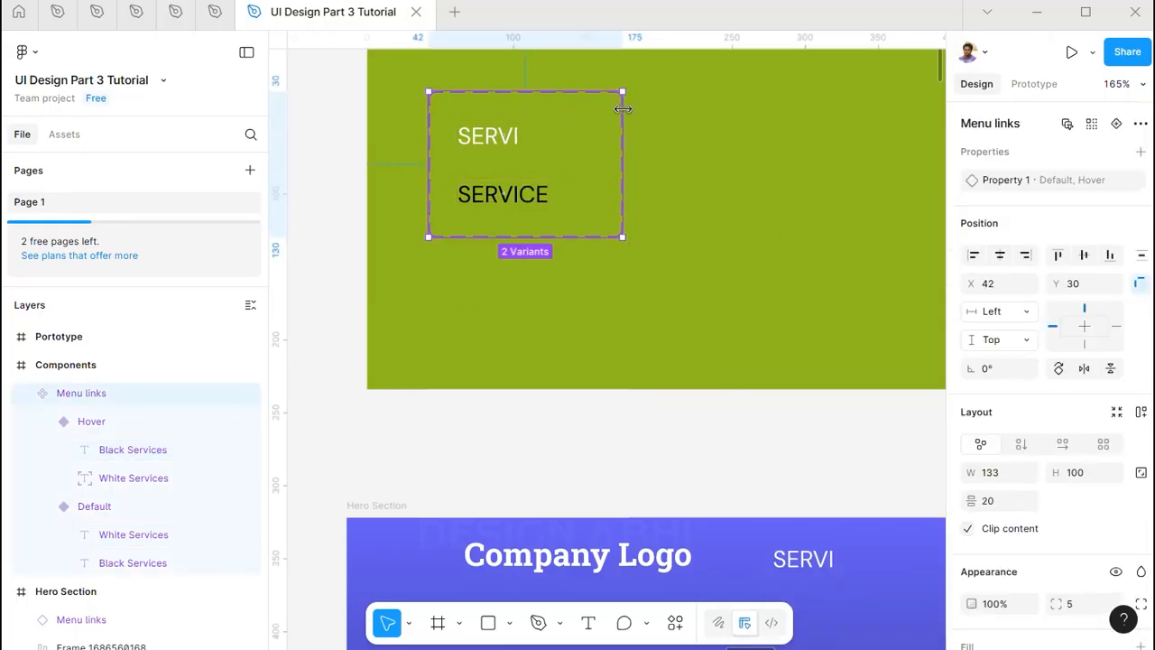
Make the white Services text in the Default variant hug its contents in width
left_click(488, 145)
left_click(1029, 393)
left_click(1026, 374)
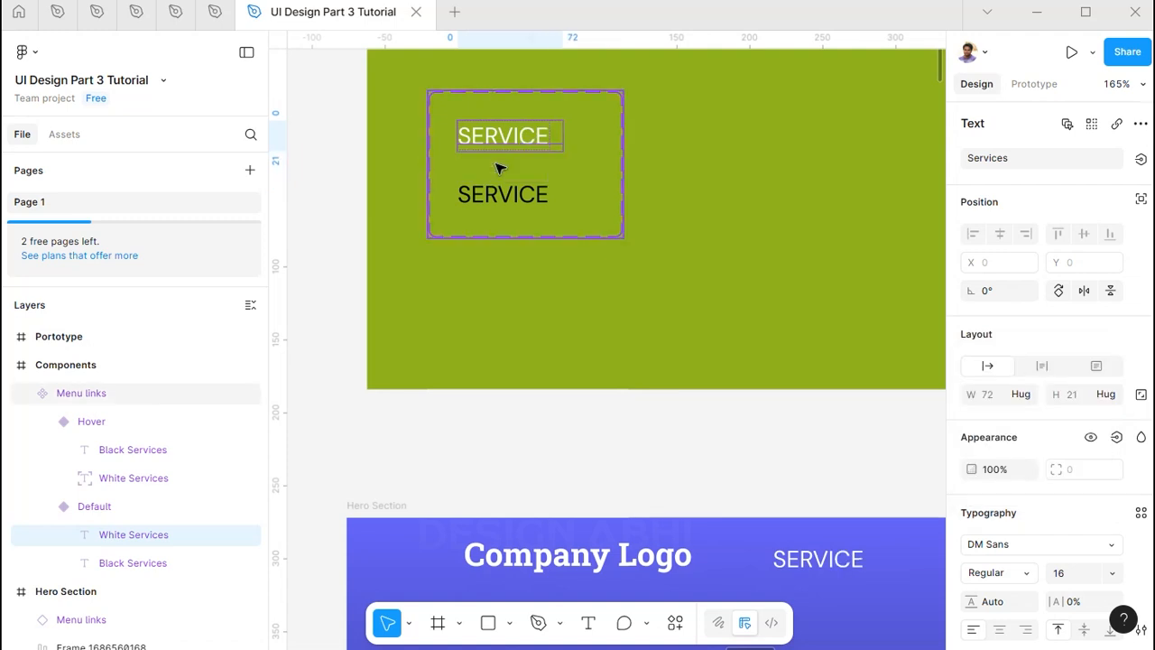
scroll(549, 136, "up", 5)
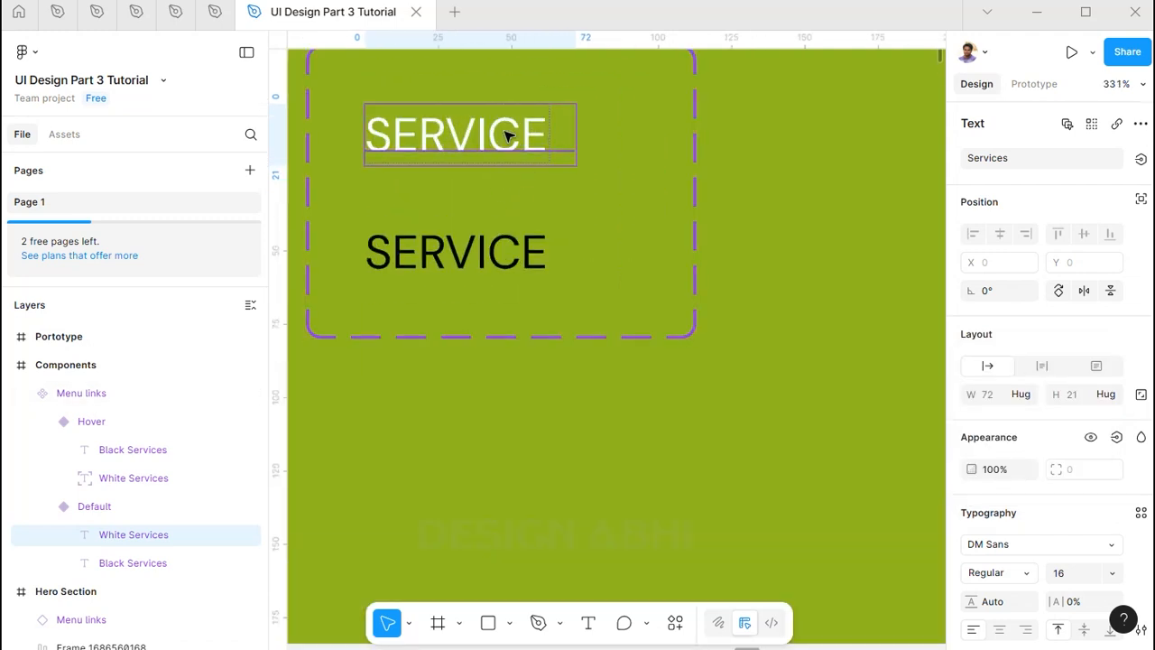
double_click(512, 134)
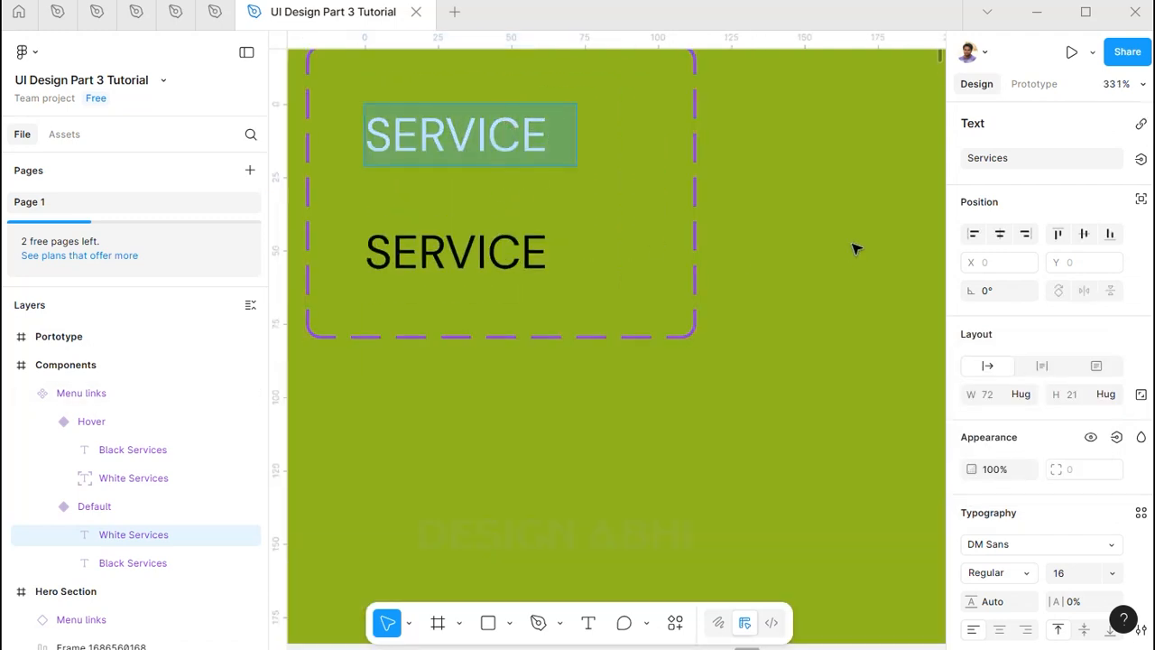
left_click(856, 248)
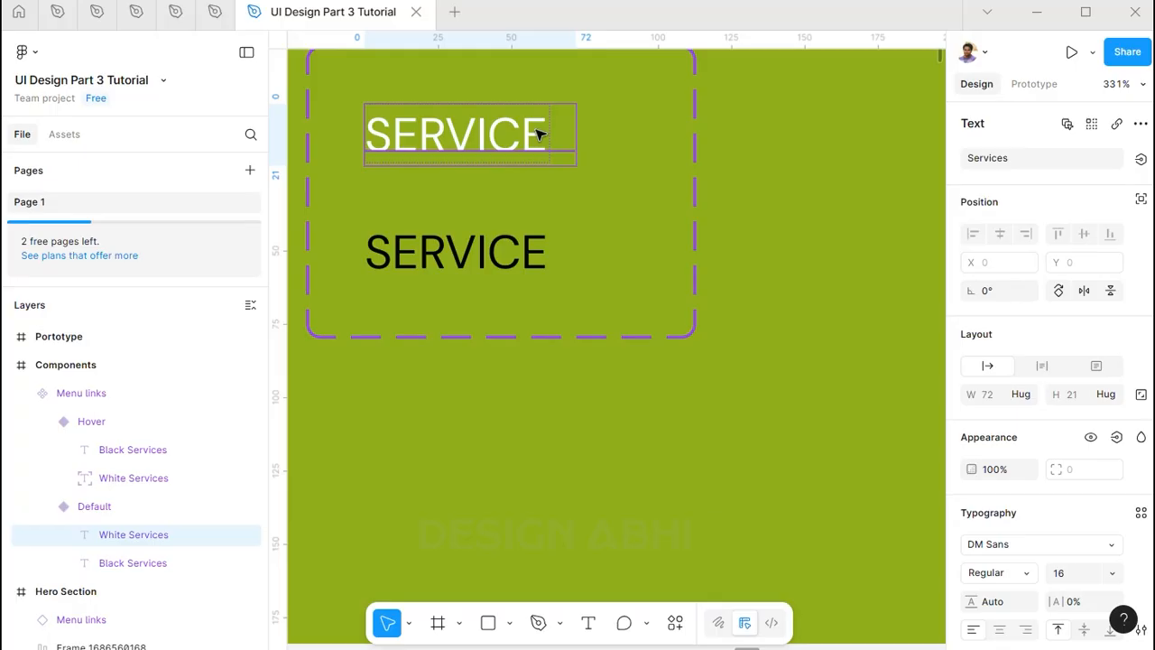
Set the width of both the Default and Hover variants to hug their contents
left_click(85, 506)
left_click(1027, 472)
left_click(1031, 495)
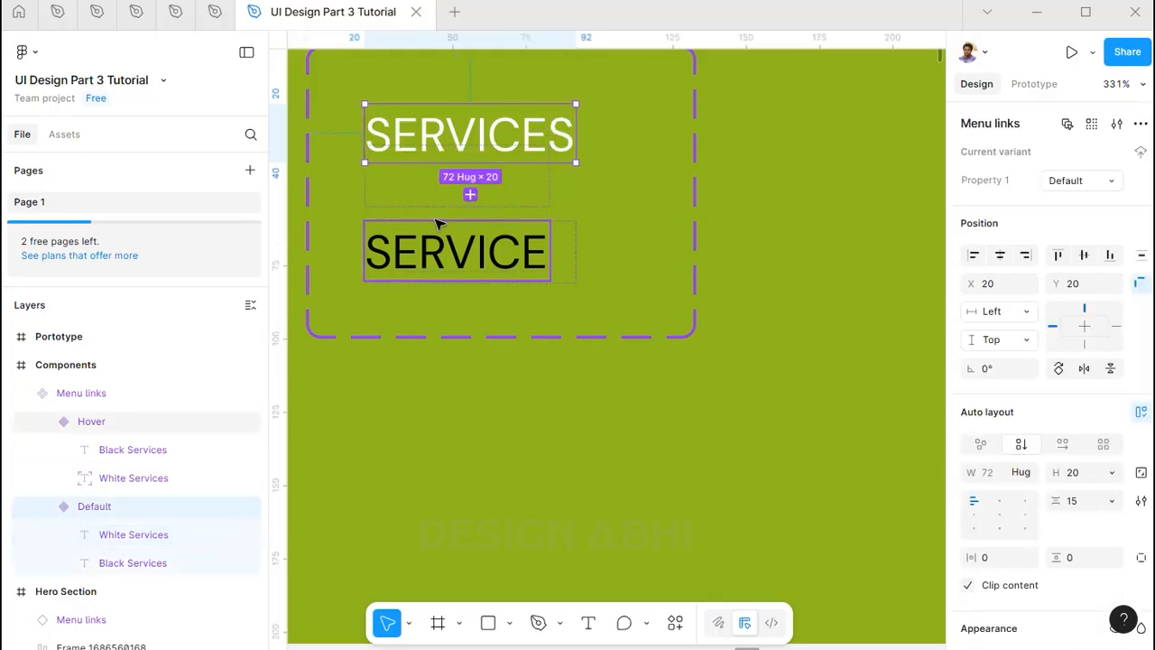
left_click(456, 253)
left_click(1026, 472)
left_click(1030, 495)
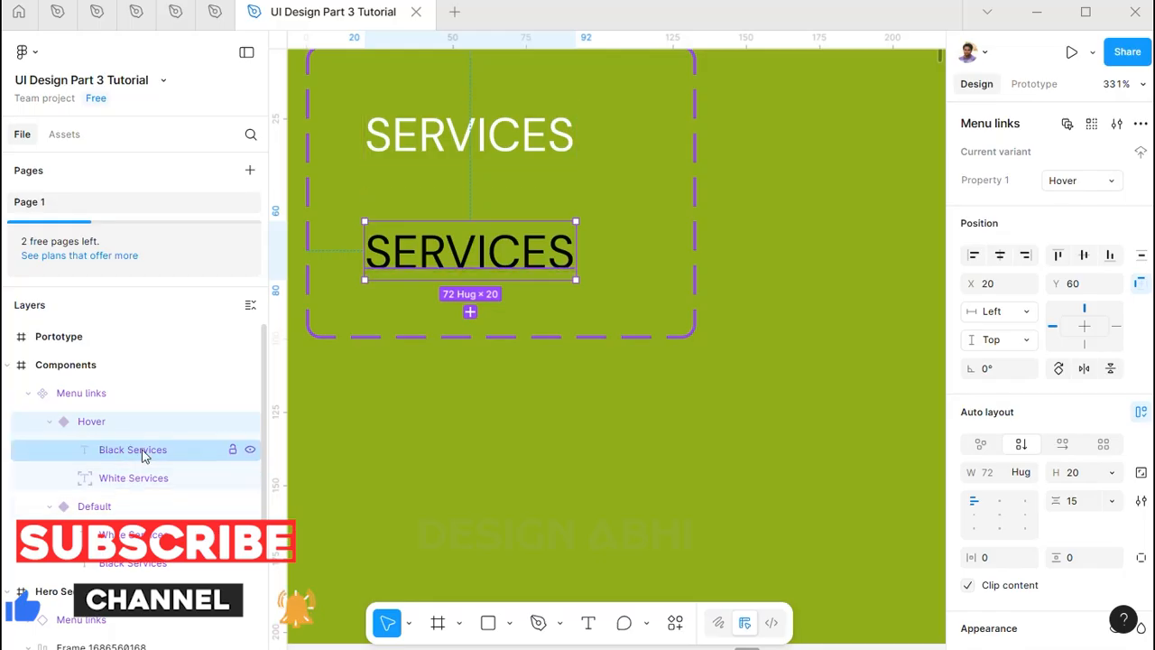
Create a text property named Conent with the value Services and apply it to the Default variant's white Services text
scroll(647, 391, "down", 3)
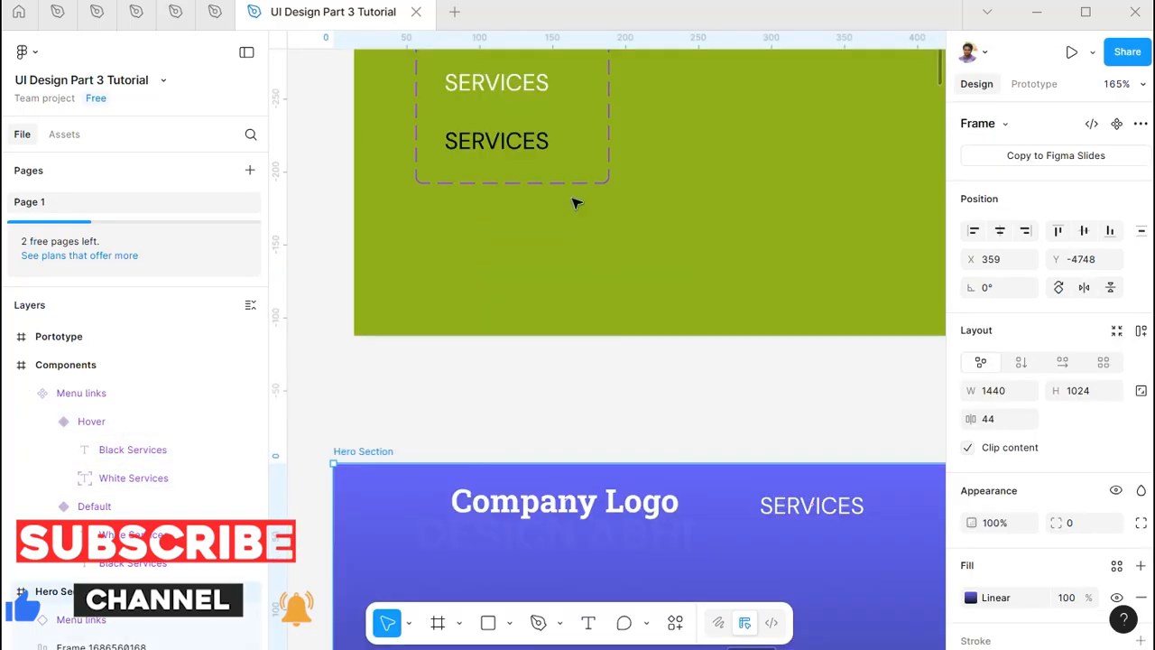
left_click_drag(557, 164, 581, 312)
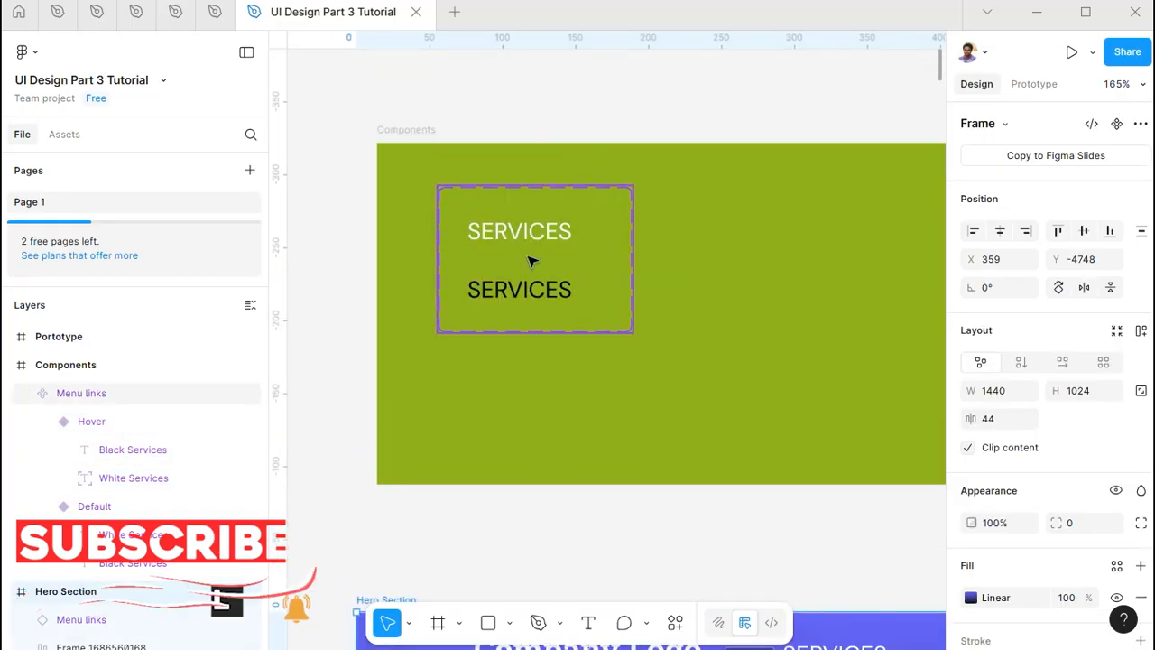
scroll(520, 236, "up", 3)
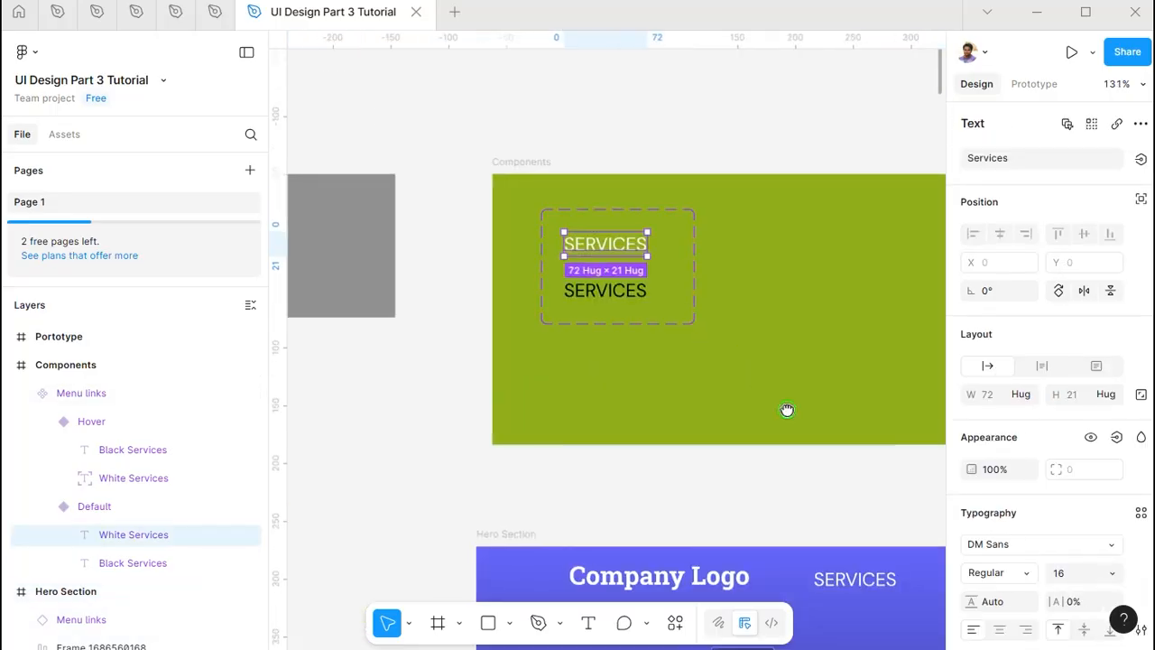
left_click_drag(787, 411, 675, 287)
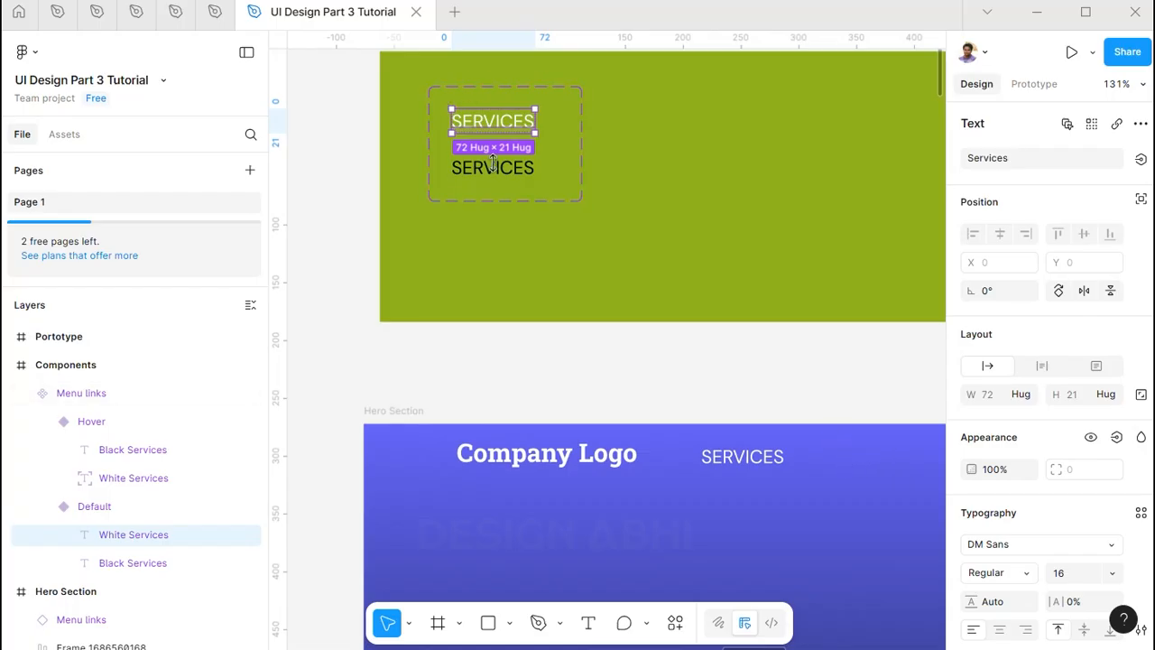
scroll(465, 141, "up", 3)
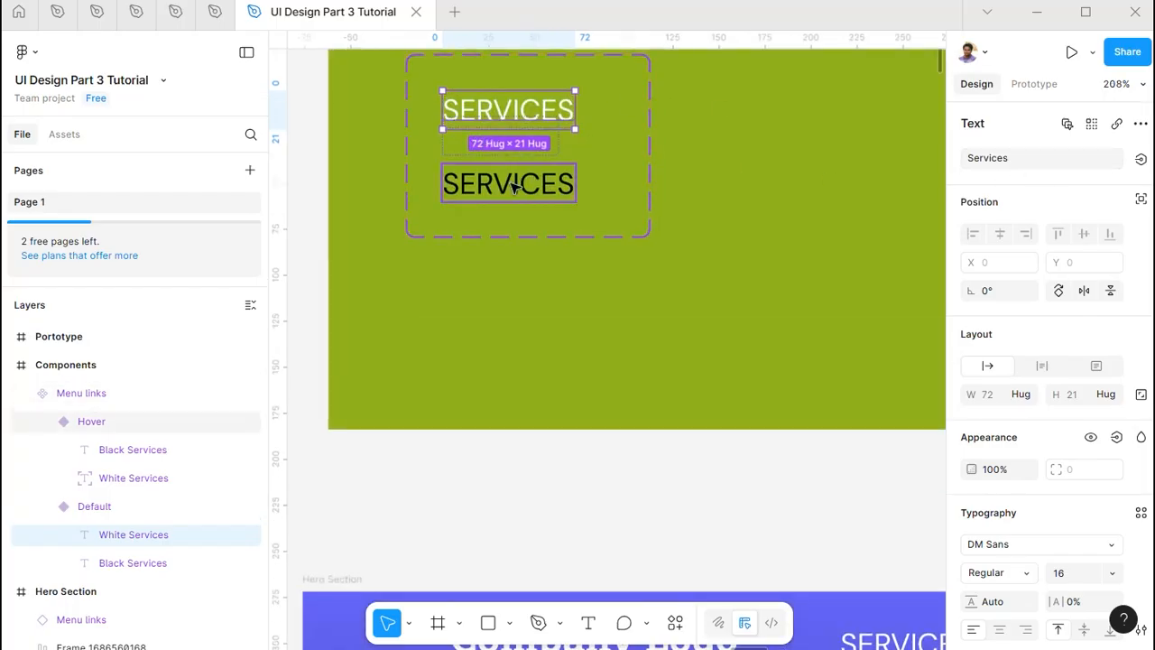
left_click(508, 181)
double_click(509, 124)
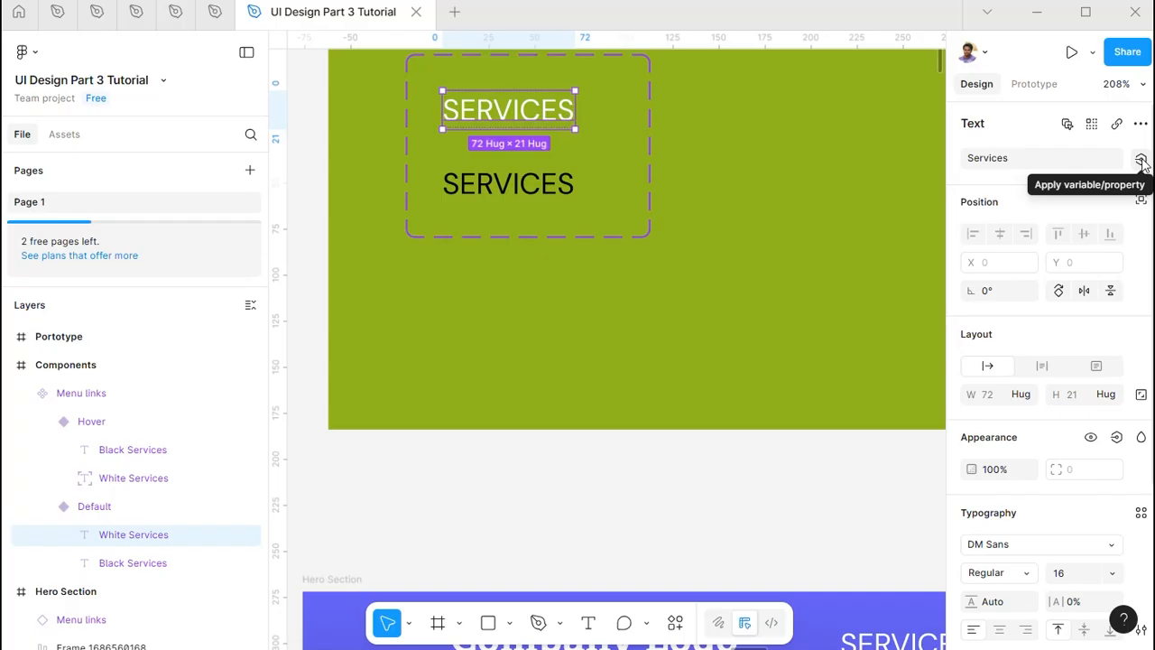
left_click(1141, 159)
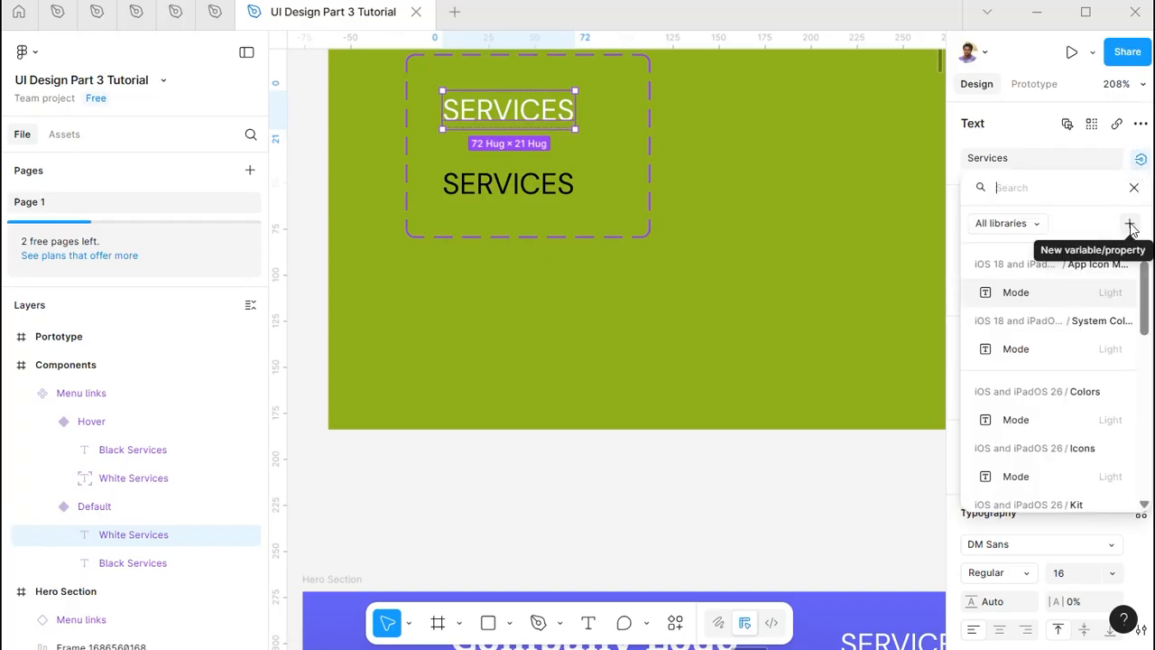
left_click(1130, 224)
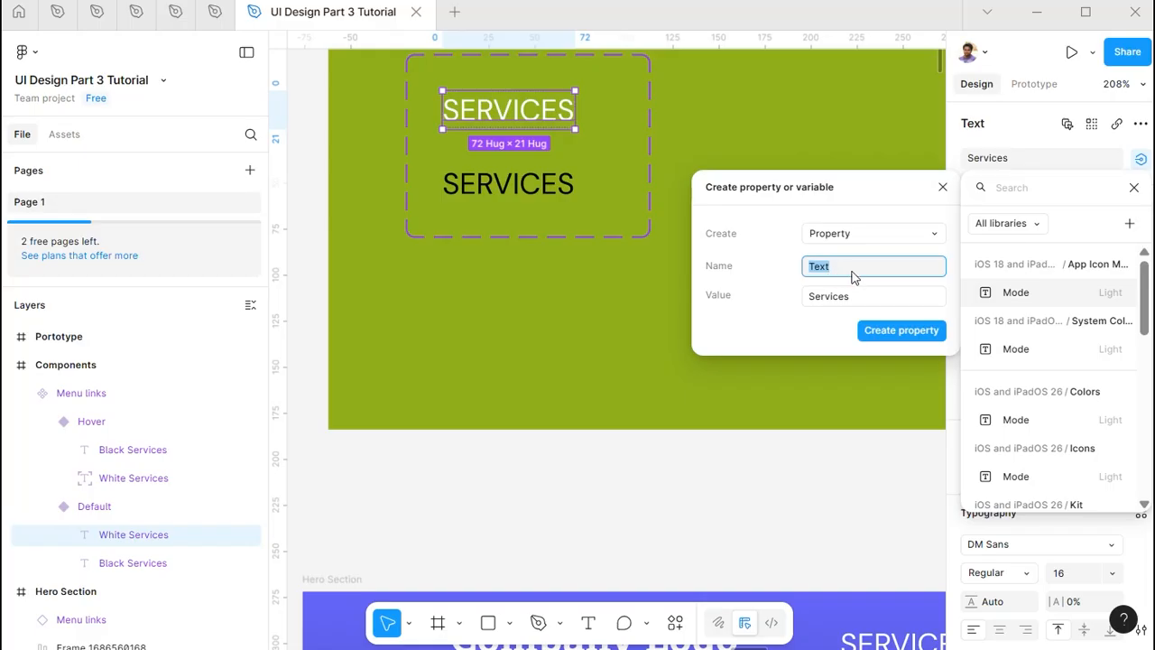
type("Co")
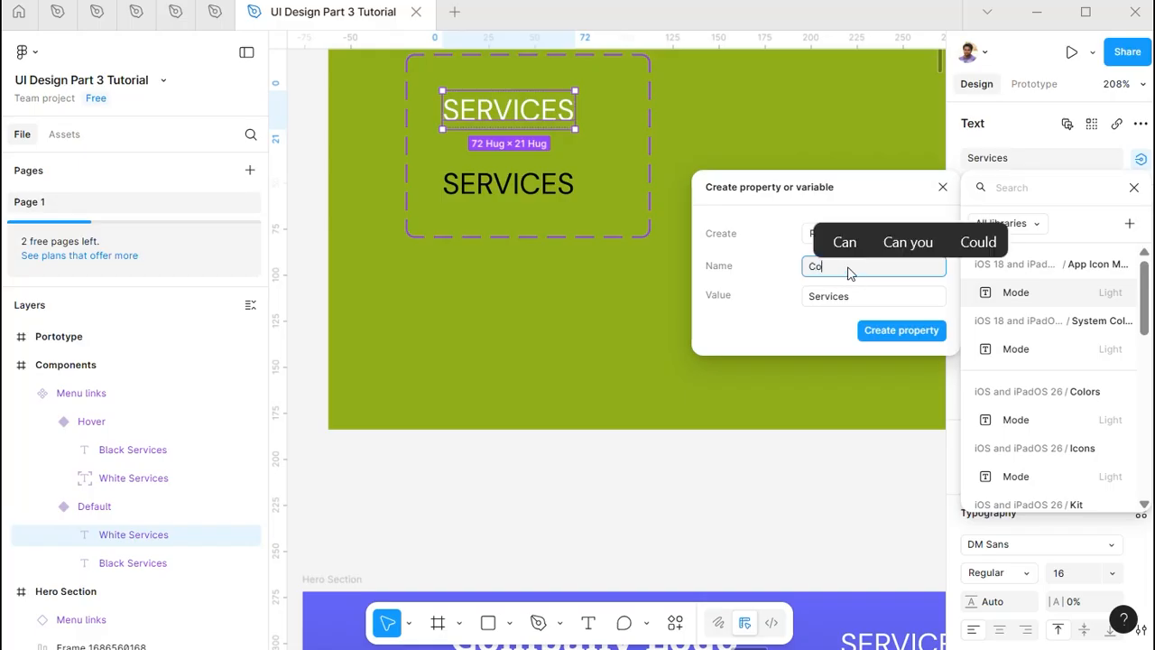
type("nent")
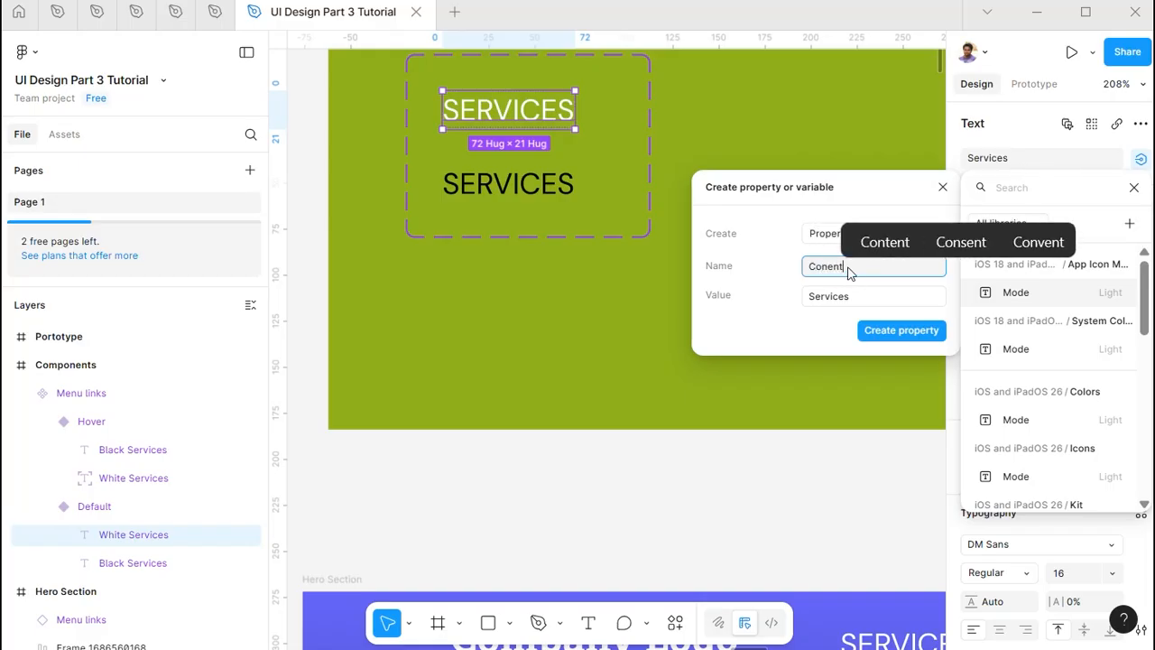
left_click(888, 330)
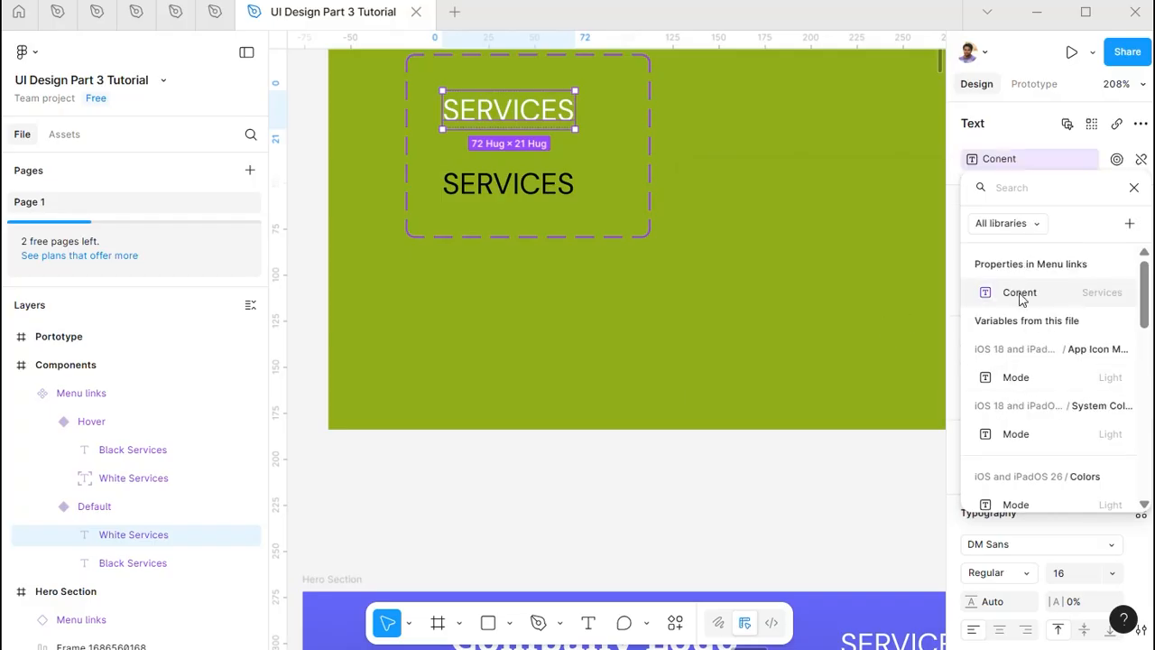
left_click(1023, 298)
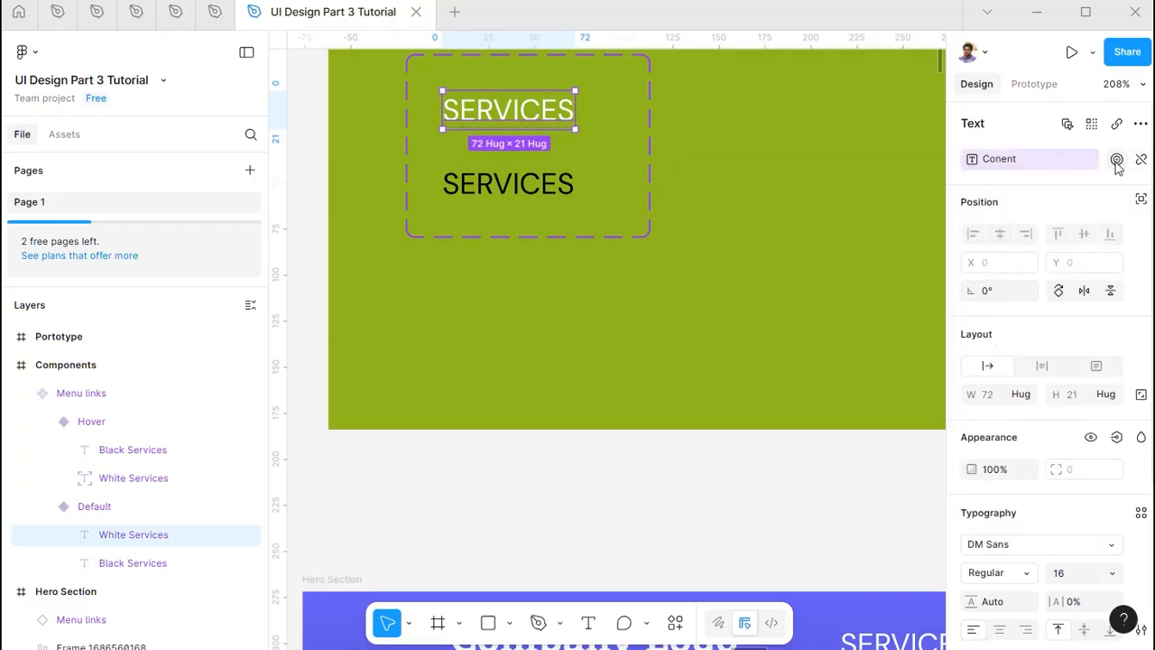
Apply the Conent text property to the black Services text in the Hover variant
left_click(1116, 161)
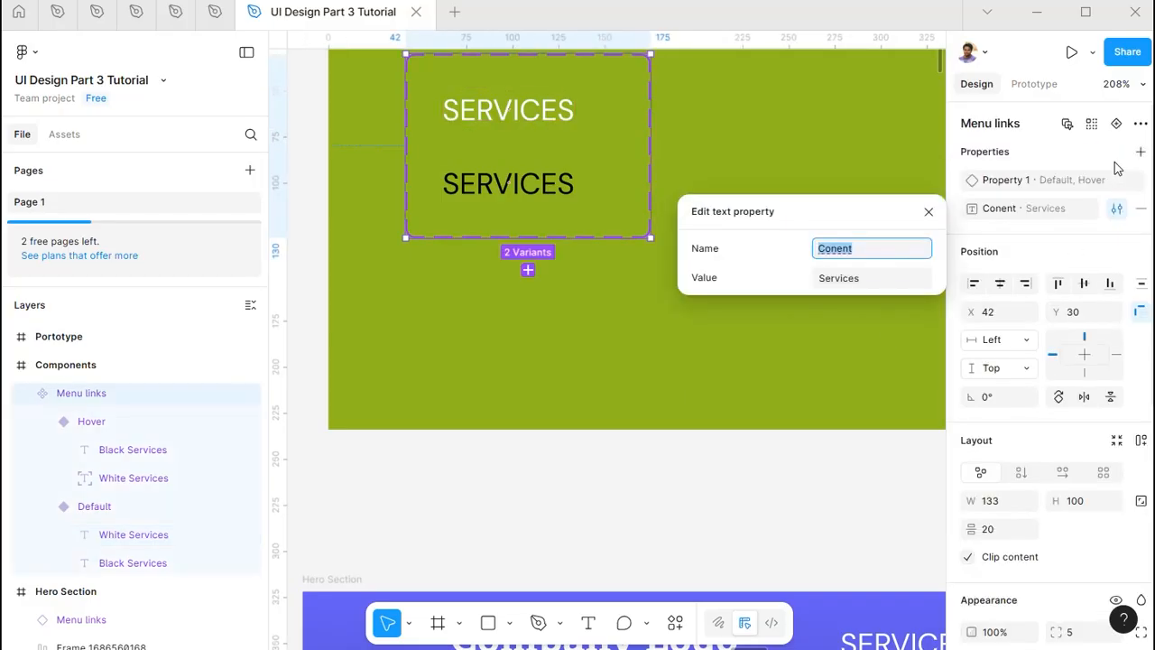
left_click(928, 214)
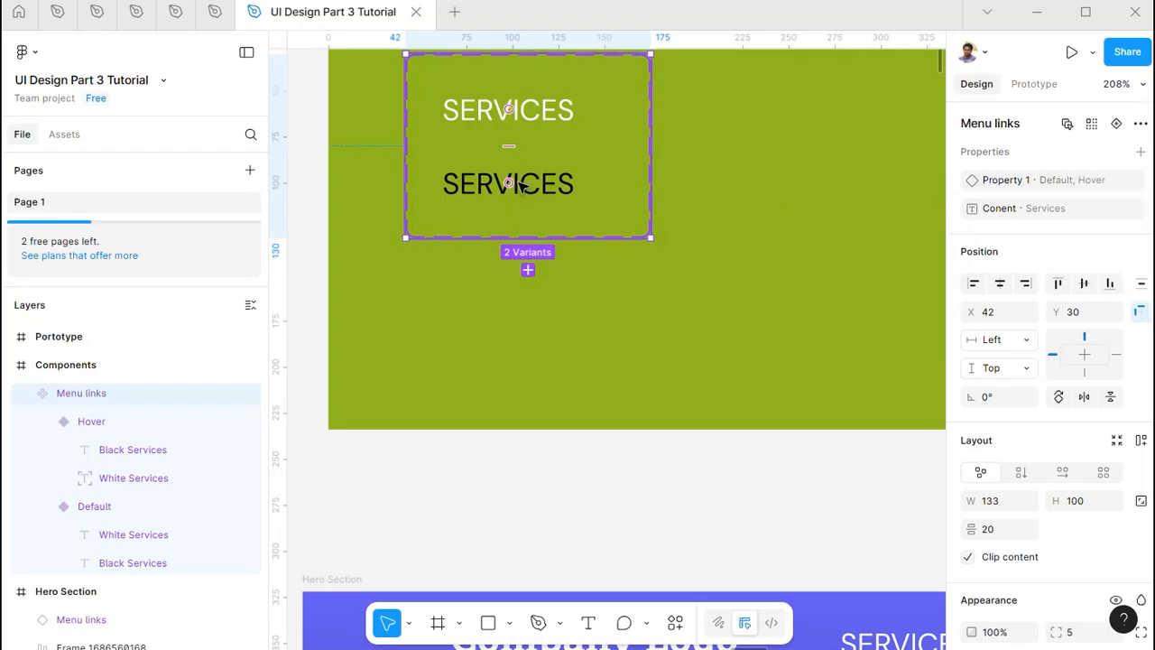
double_click(455, 185)
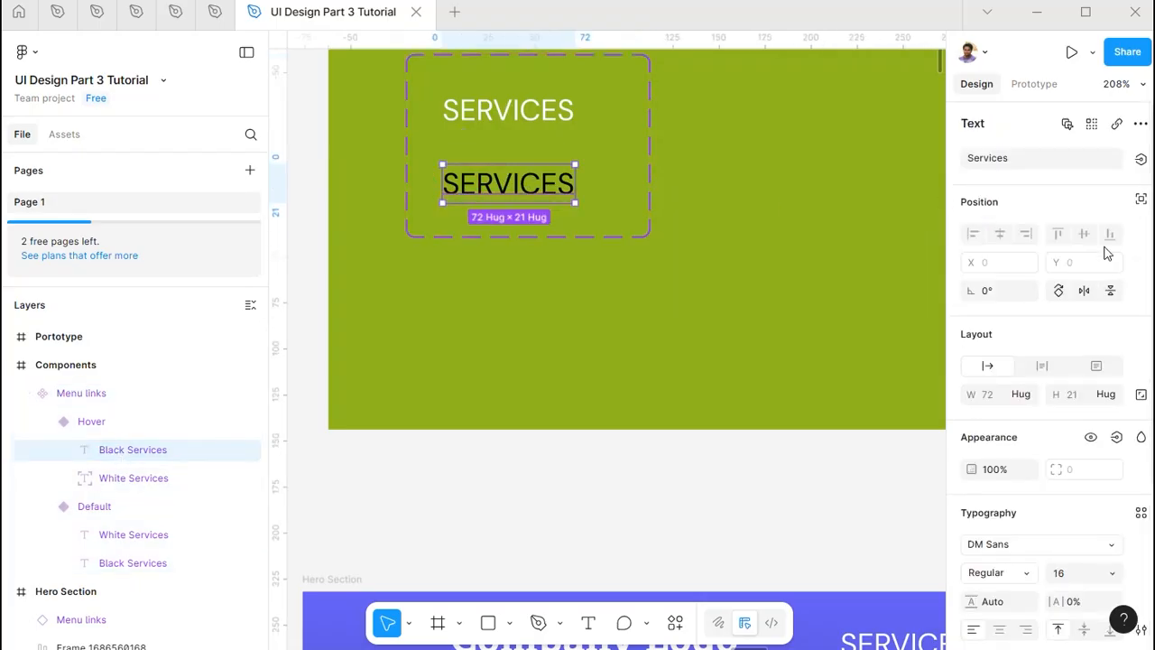
left_click(1140, 159)
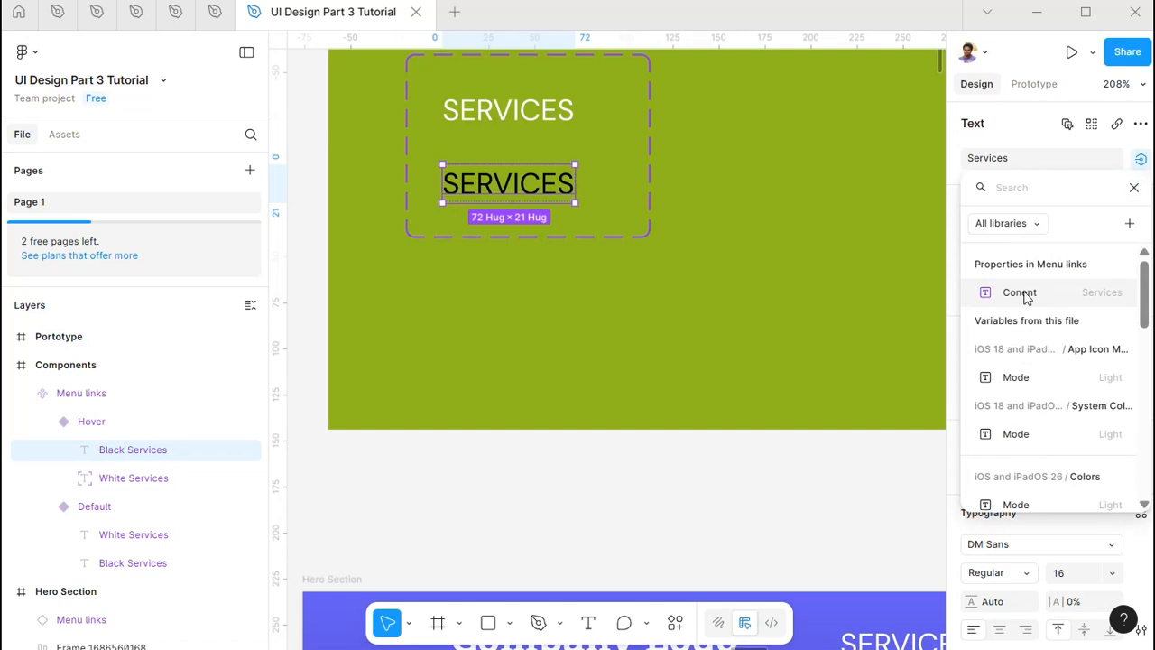
left_click(1021, 292)
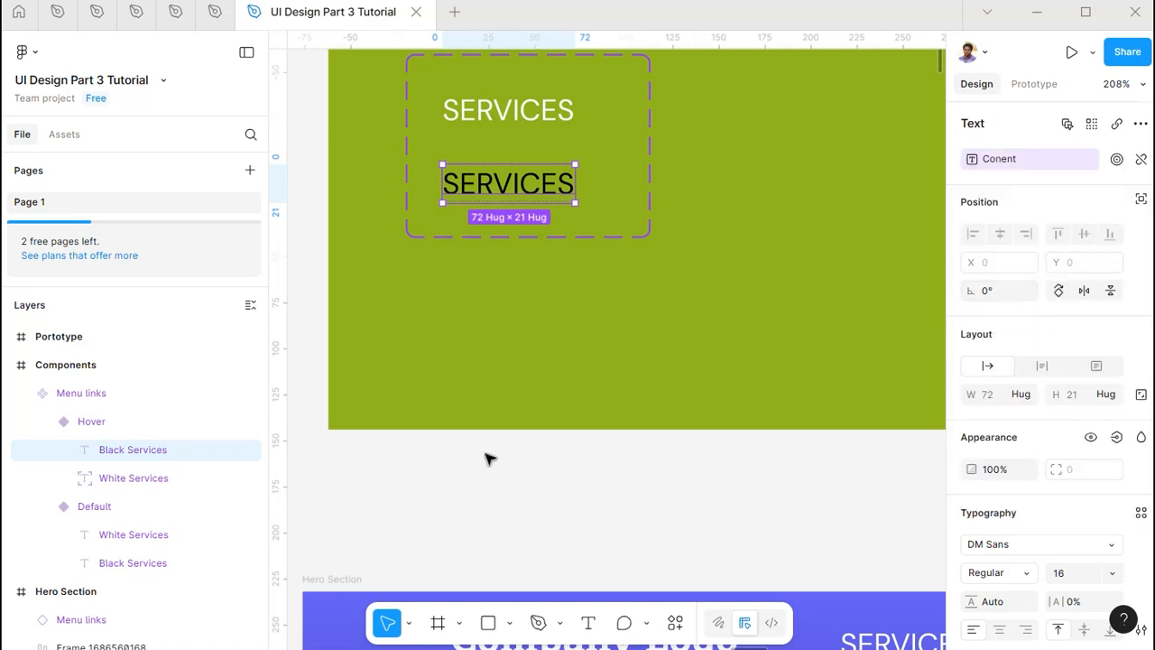
Select the Menu links instance in the Hero Section to check its exposed text property
left_click(487, 456)
scroll(487, 456, "down", 2)
left_click_drag(740, 502, 664, 401)
scroll(631, 436, "up", 2)
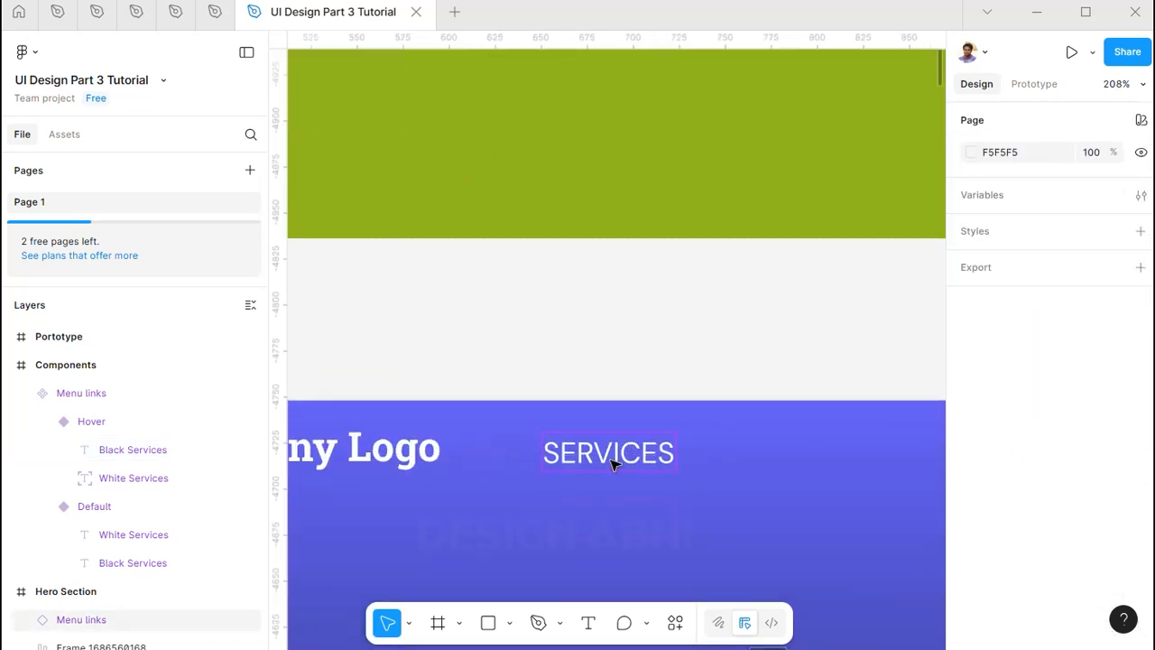
left_click(612, 465)
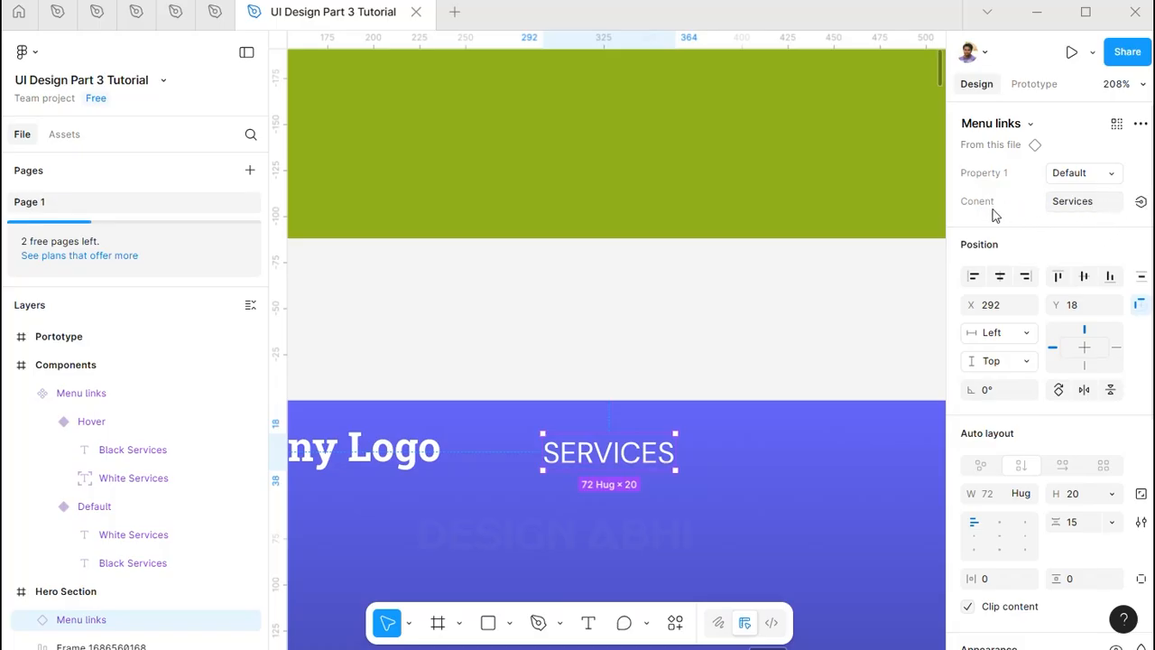
Rename the Menu links component's text property to Content
scroll(672, 410, "down", 2)
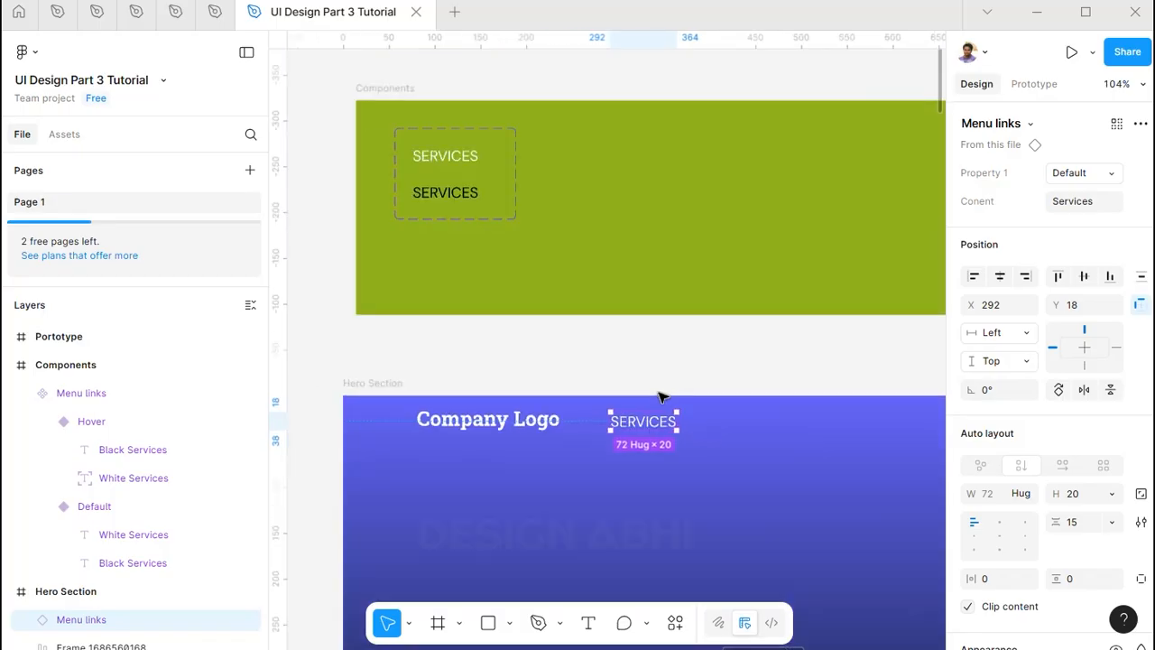
scroll(418, 165, "up", 1)
double_click(467, 166)
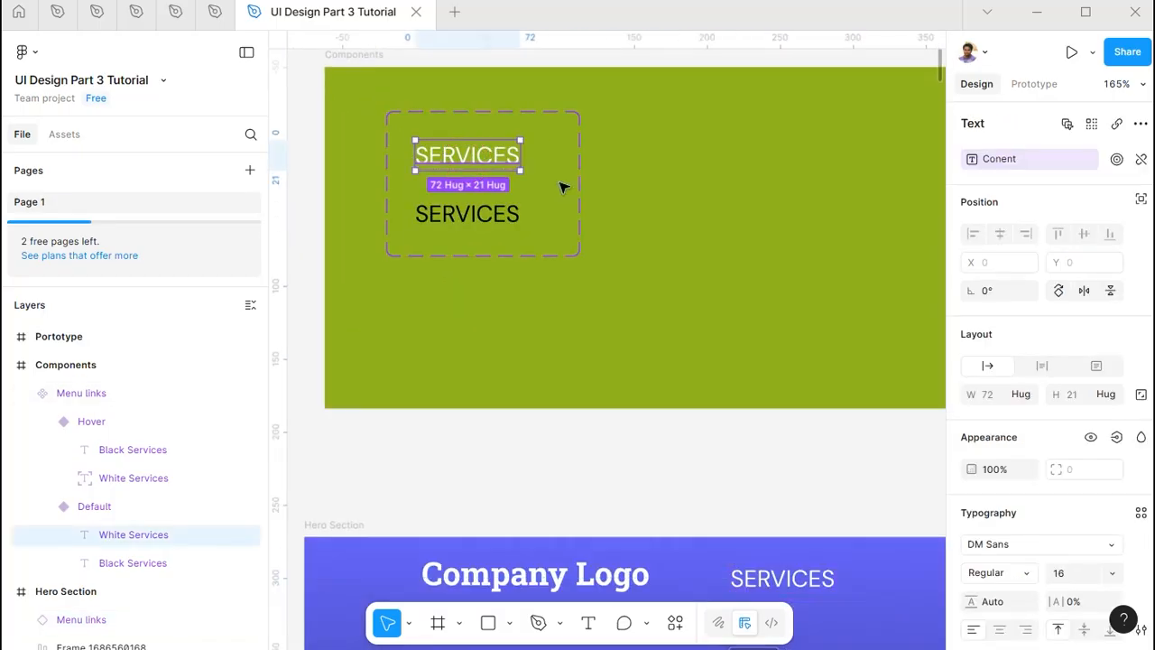
double_click(1010, 163)
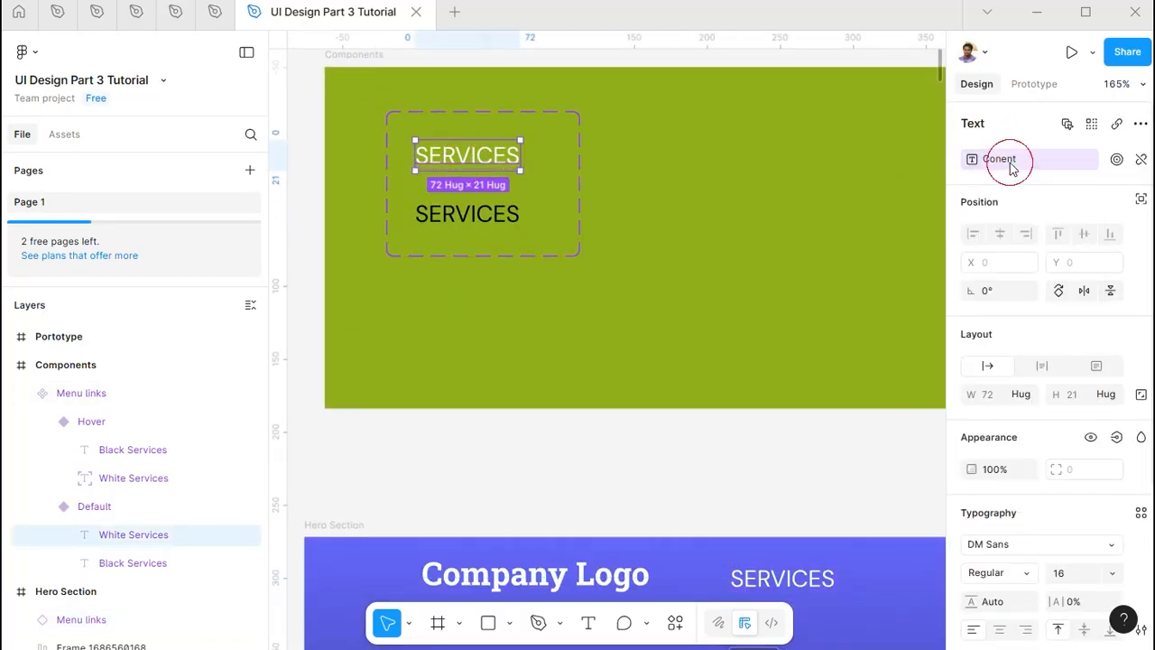
left_click(1081, 186)
left_click(1116, 159)
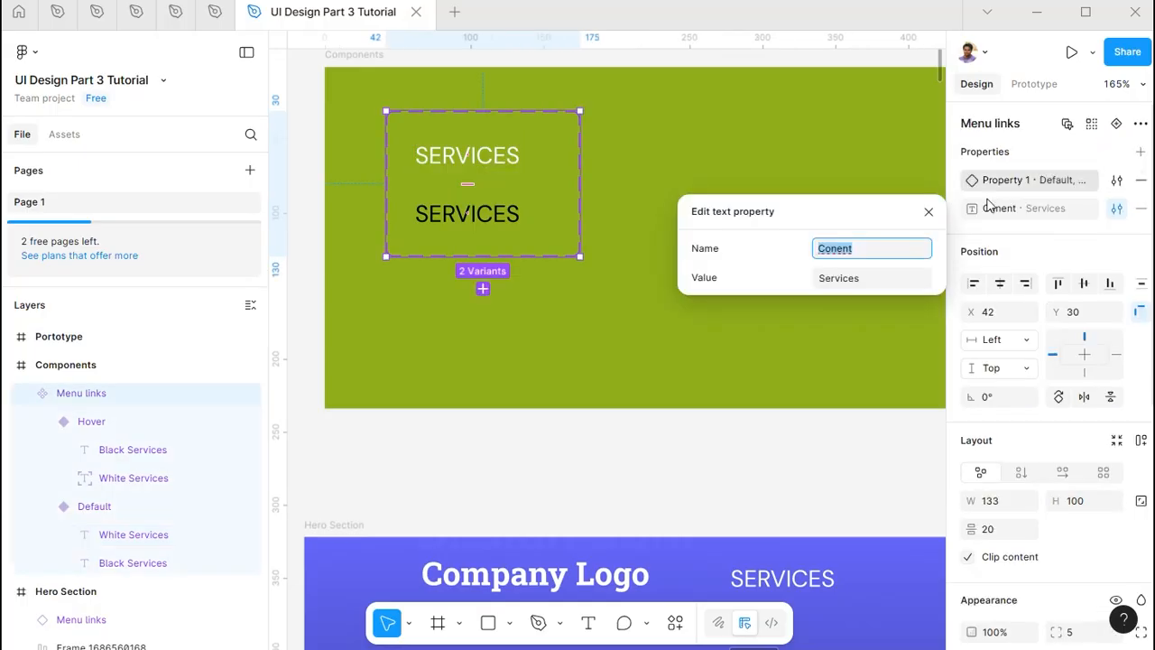
key("Return")
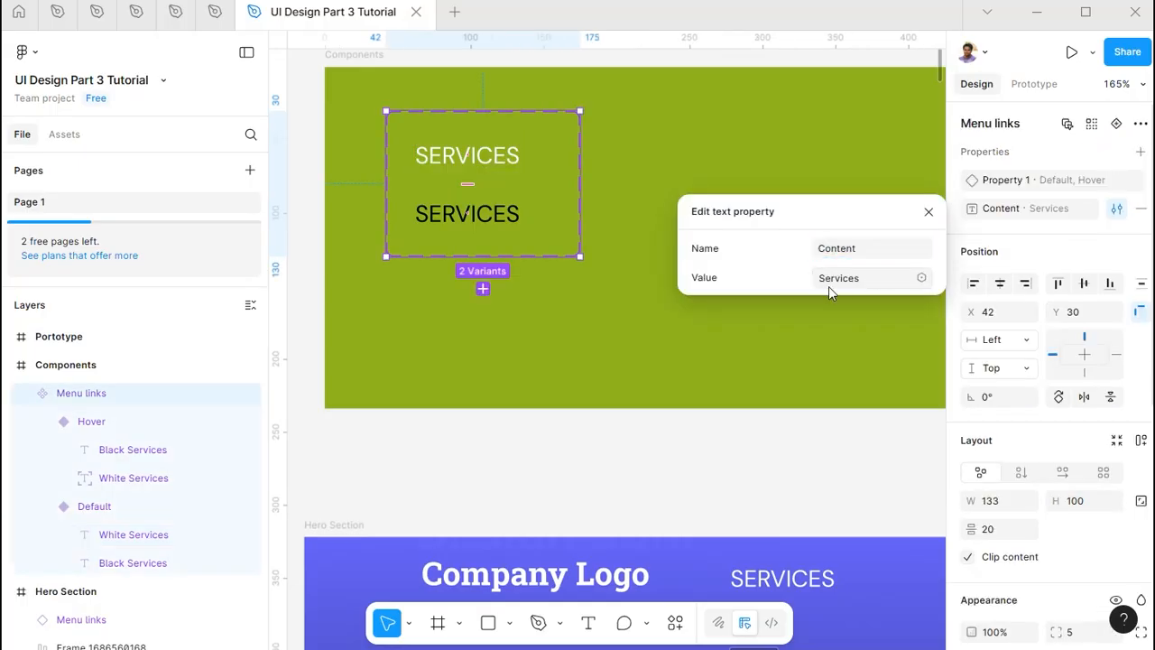
Duplicate the Services link beside the original in the Hero Section and set the copy's Content property to About
left_click(704, 382)
scroll(779, 515, "down", 5)
scroll(778, 516, "right", 2)
left_click(679, 364)
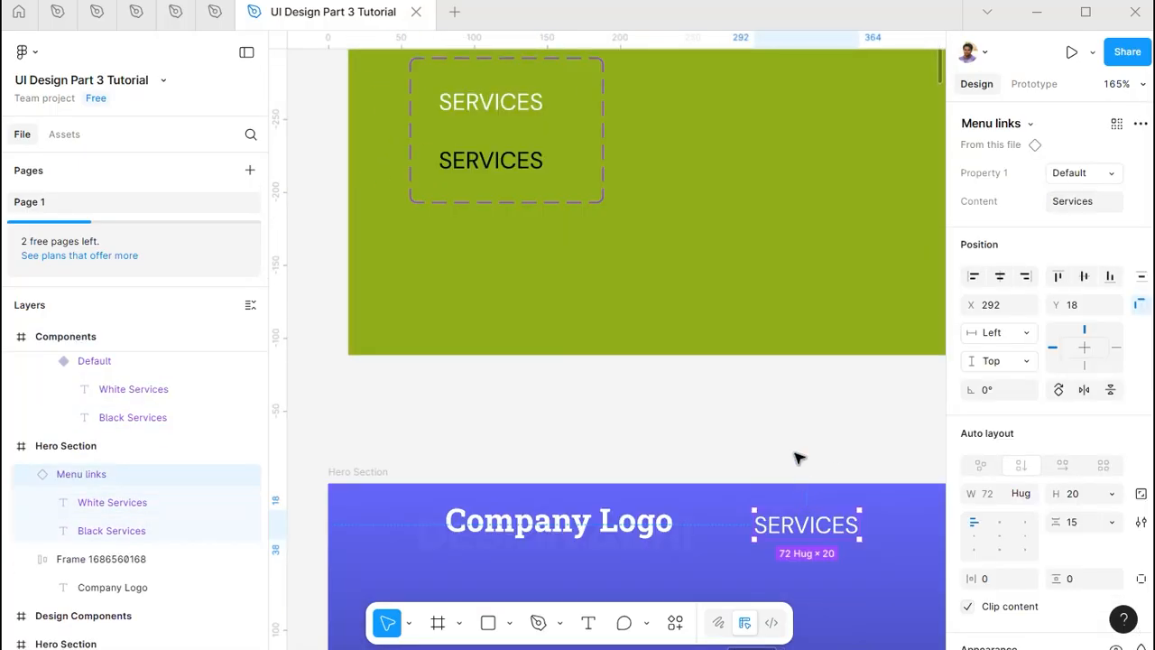
left_click_drag(794, 452, 550, 361)
left_click_drag(557, 434, 733, 436)
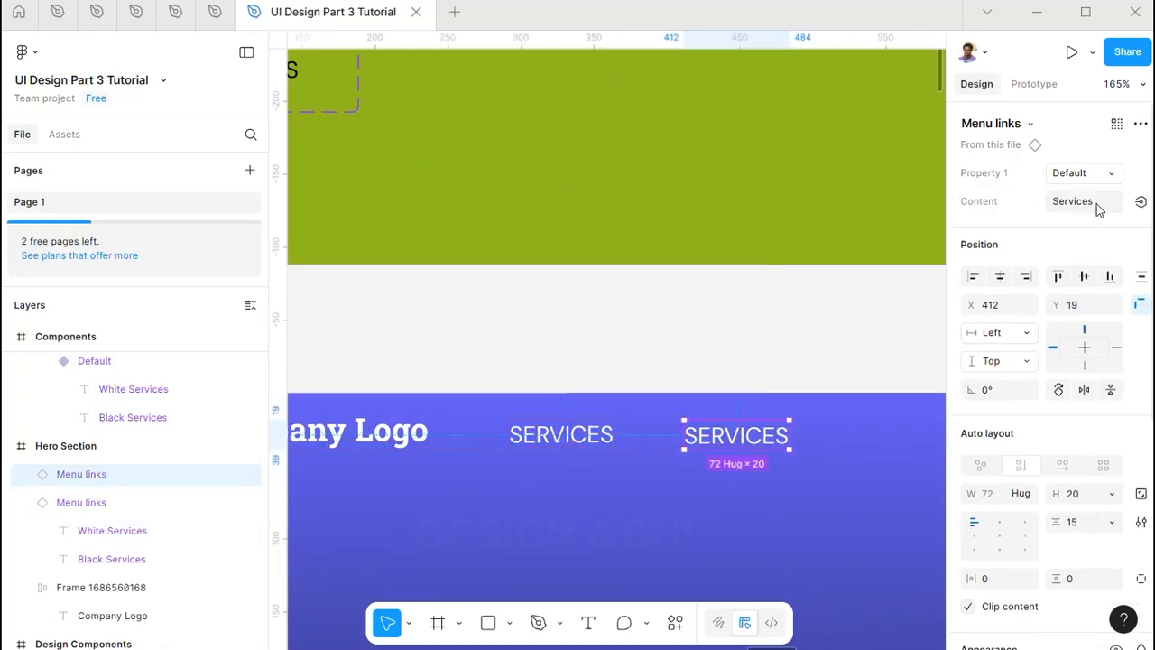
type("About")
key("Return")
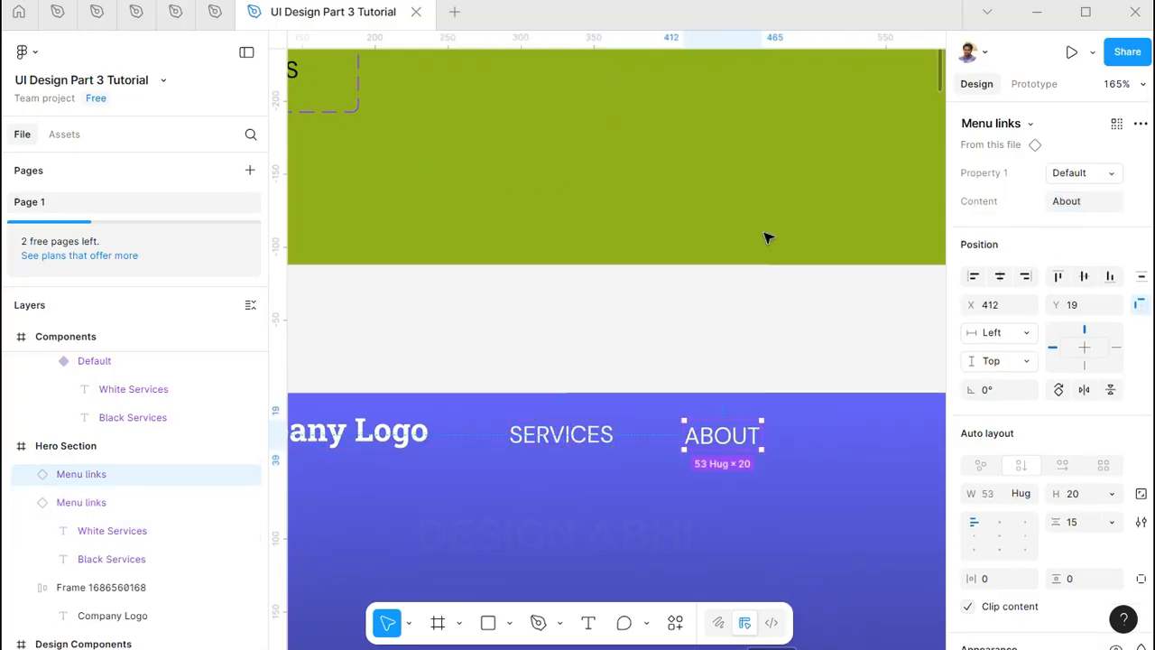
Duplicate the About link and set the copy's Content property to Industries
key("ctrl+d")
left_click(1083, 201)
type("Industries")
key("Return")
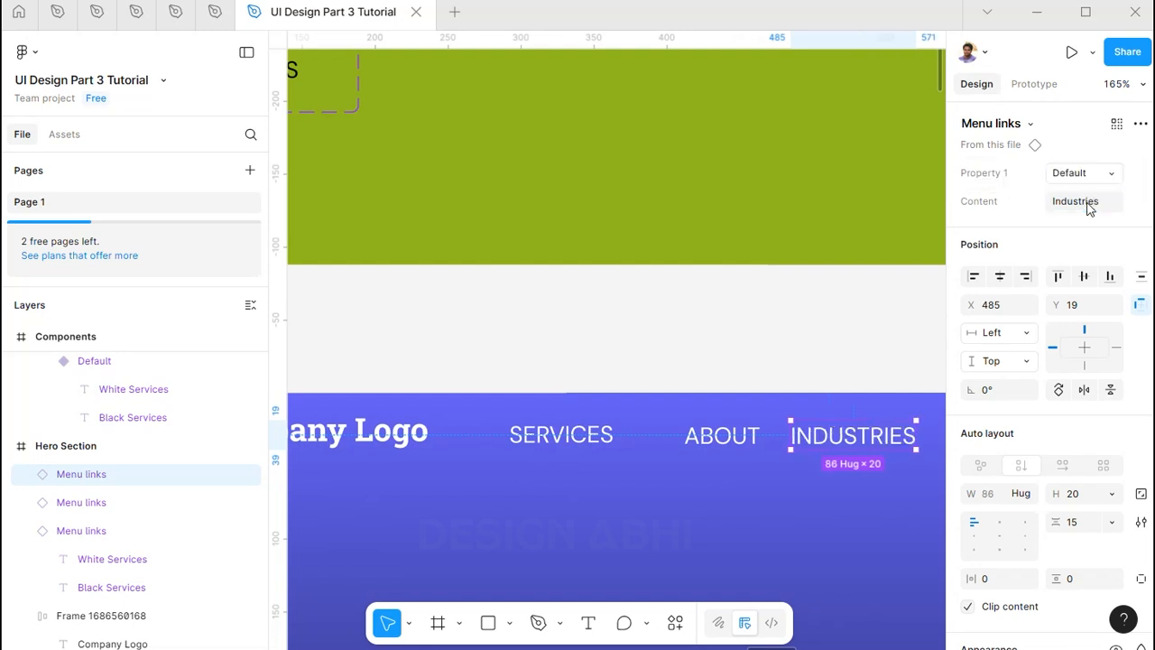
Duplicate a menu link to follow Industries in the row and set the copy's Content property to Work
scroll(635, 404, "down", 2)
left_click_drag(679, 433, 816, 433)
left_click(1070, 203)
type("Work")
key("Return")
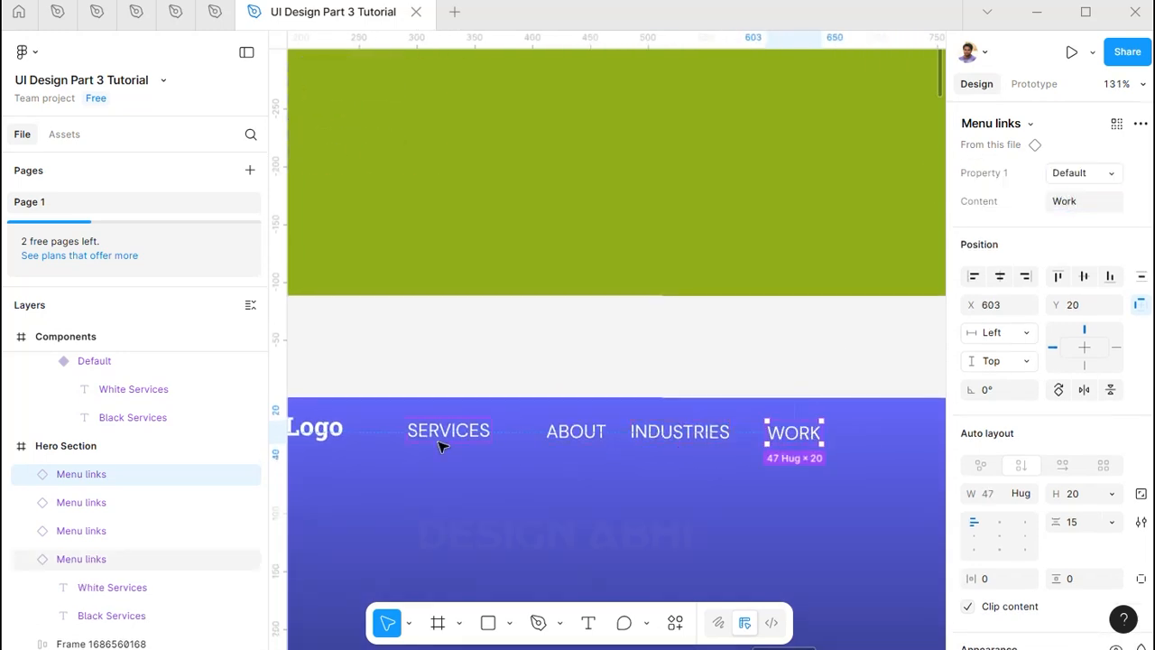
Combine the four menu links in a horizontal auto layout with a gap of 60 and centre it horizontally in the Hero Section
left_click(442, 436)
left_click(576, 433, "shift")
left_click(679, 434, "shift")
left_click(791, 437, "shift")
key("shift+a")
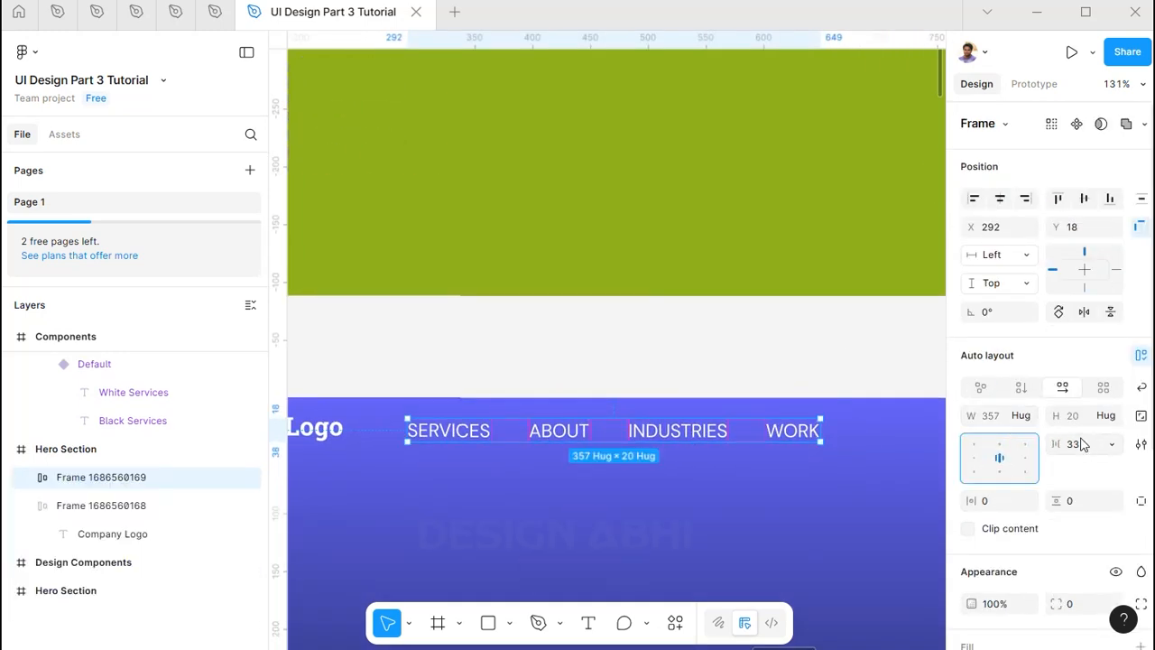
left_click_drag(1054, 444, 1068, 448)
key("ctrl+minus")
left_click(1000, 198)
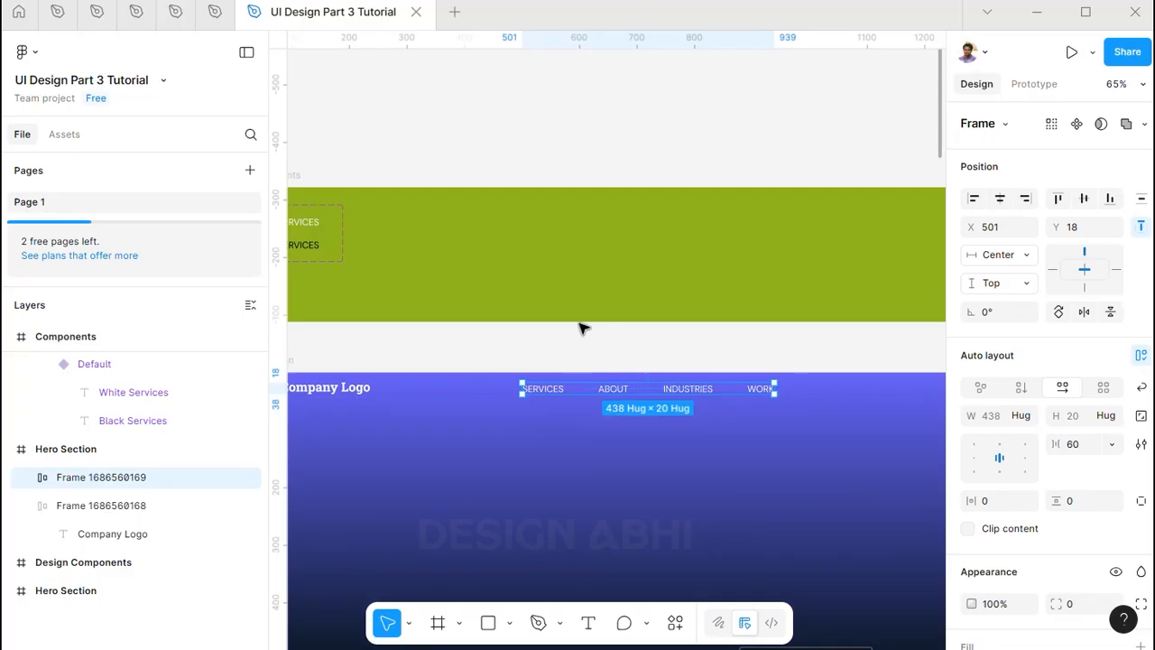
Preview the Hero Section prototype to test the hover animation of the navigation links
left_click_drag(579, 323, 639, 283)
left_click(313, 312)
key("shift+space")
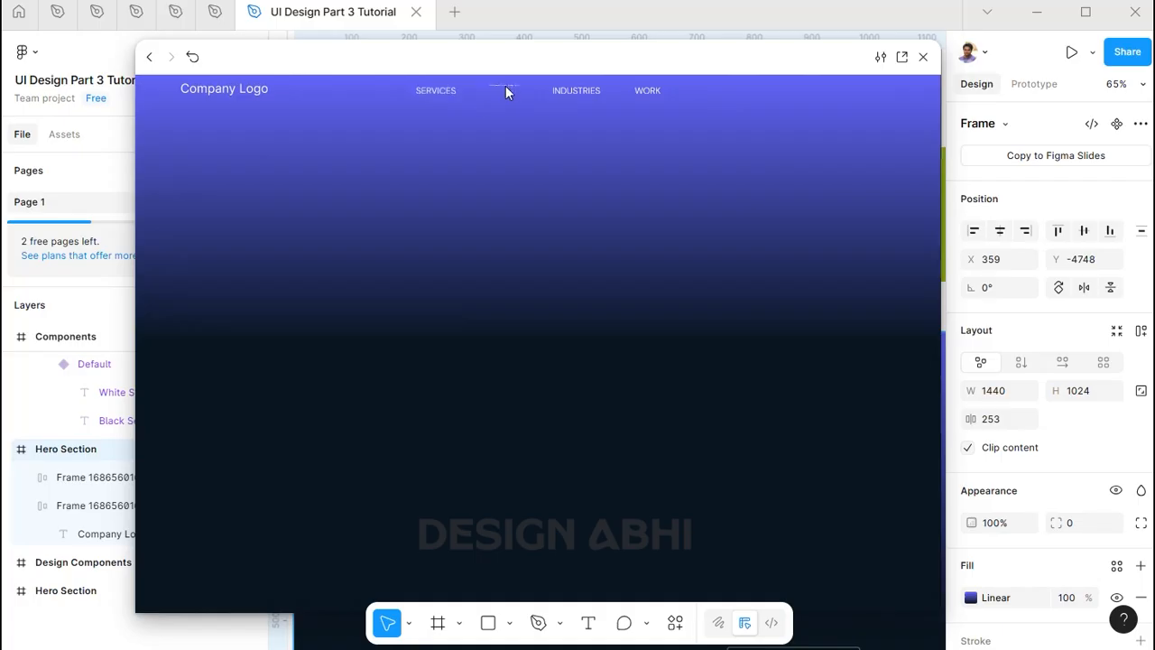
left_click(930, 54)
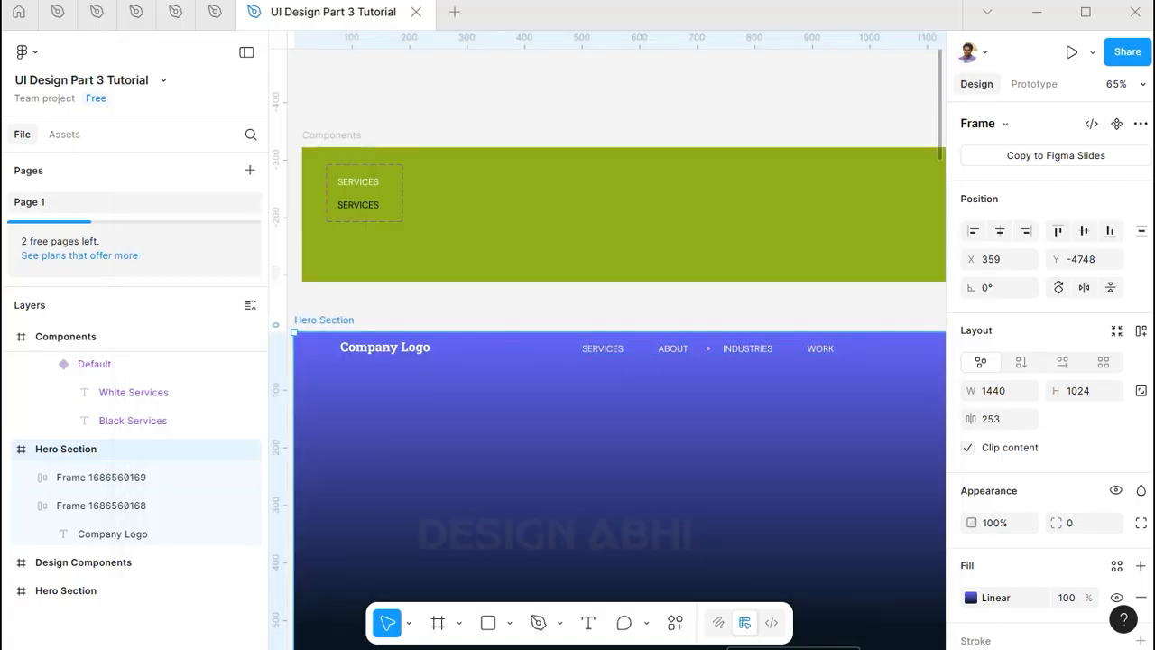
Rename the auto layout frame holding the navigation links as Menu Link
left_click(73, 481)
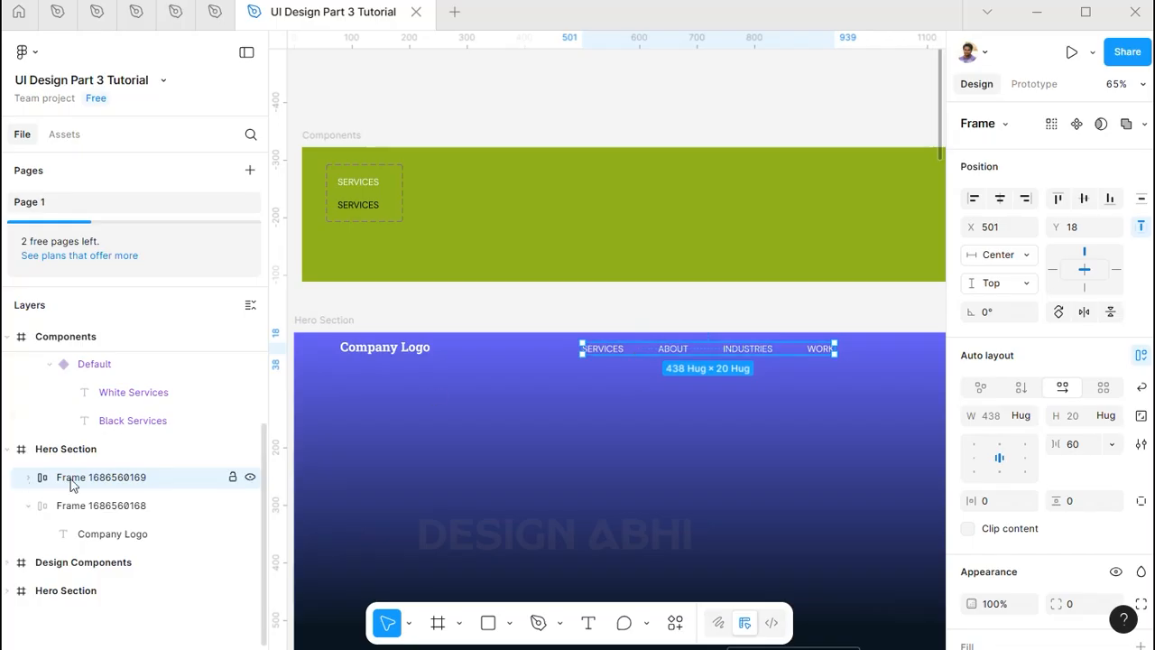
double_click(105, 480)
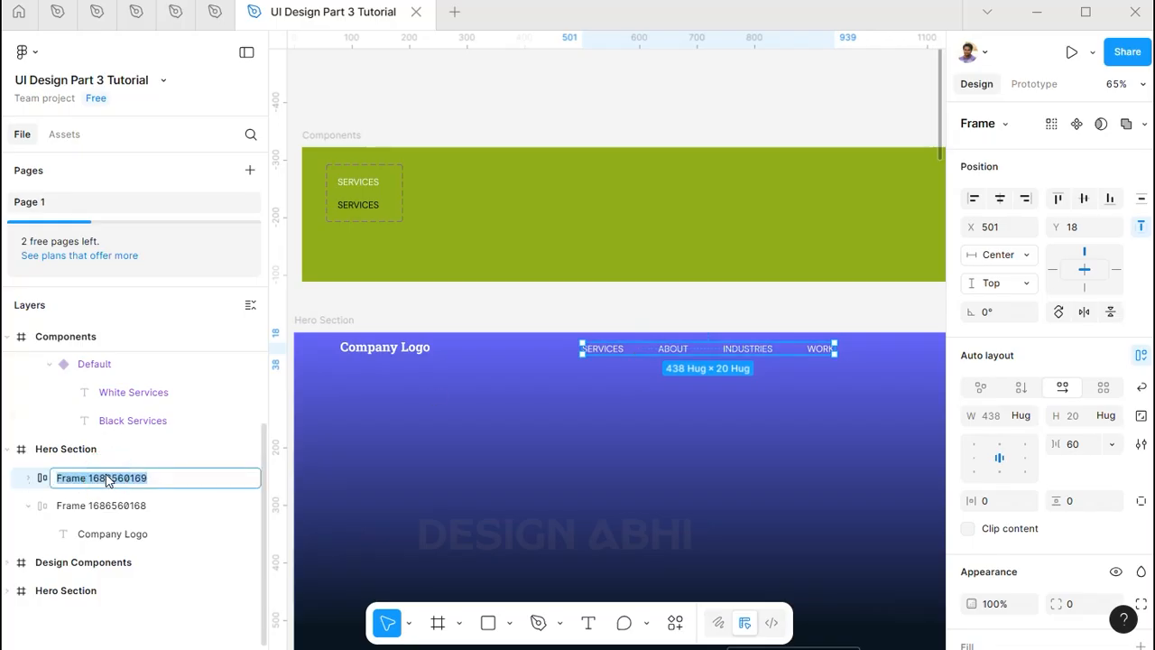
type("Menu ")
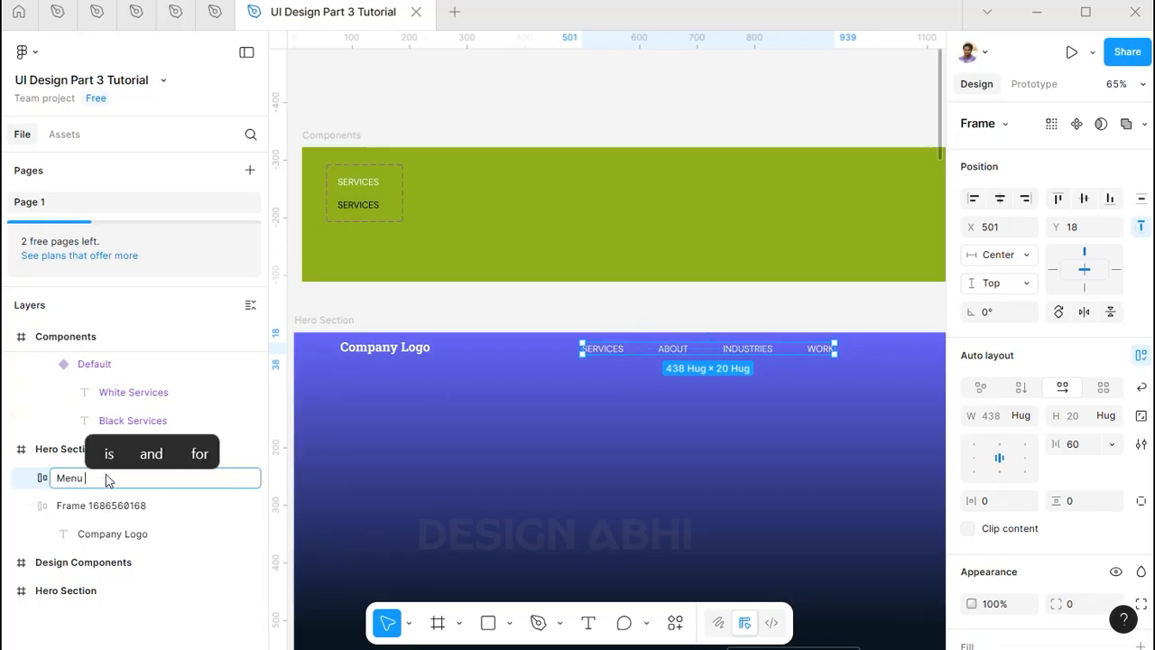
type("Link")
key("Return")
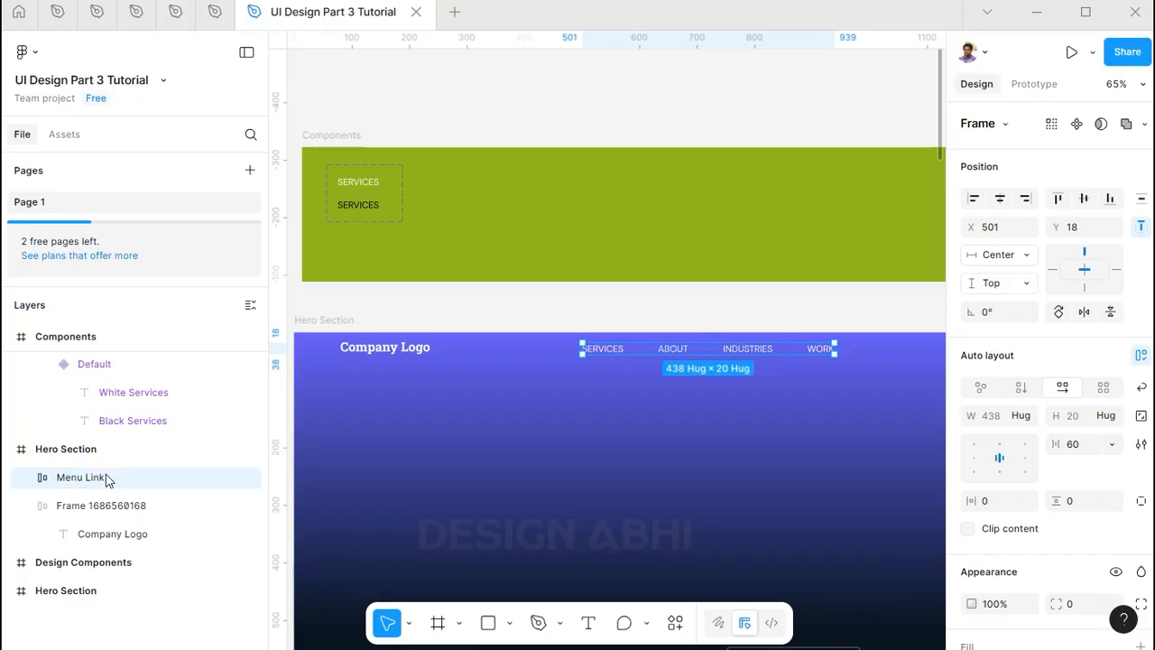
Rename the frame around the Company Logo text as Logo
left_click(91, 507)
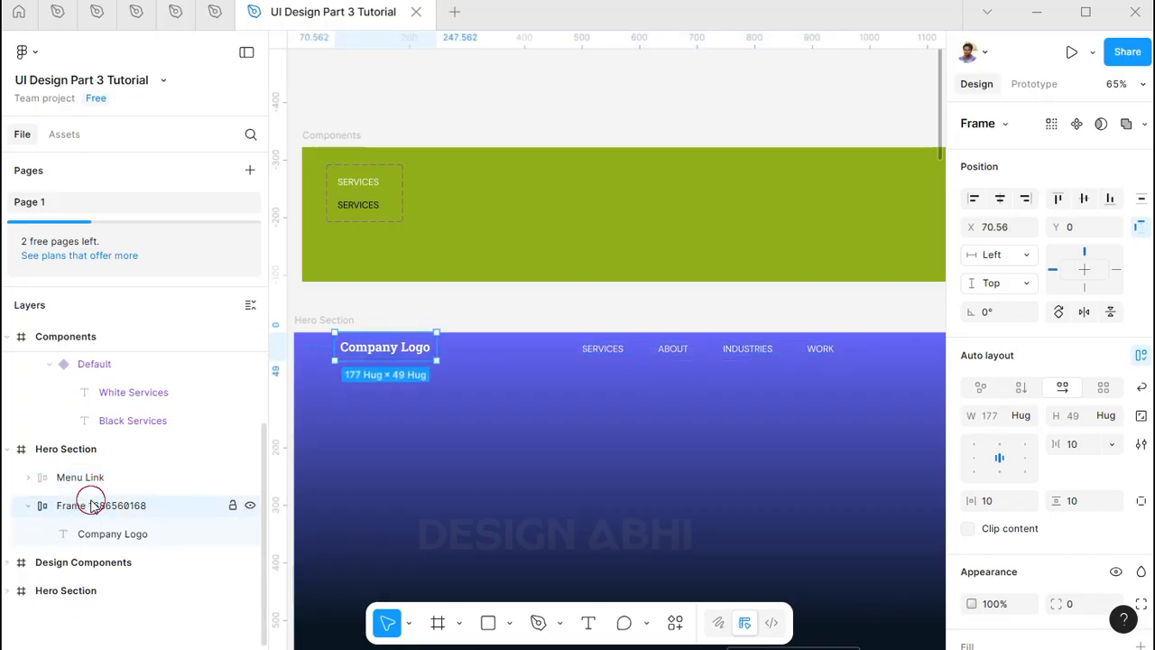
double_click(91, 503)
type("Logo")
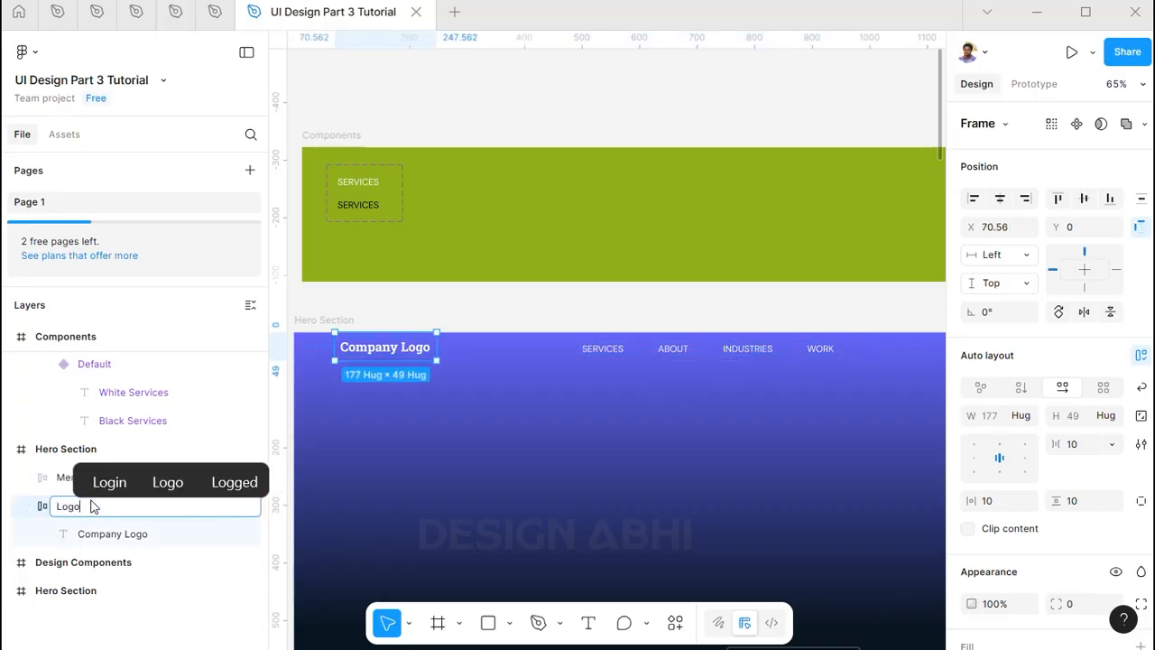
key("Return")
left_click(786, 304)
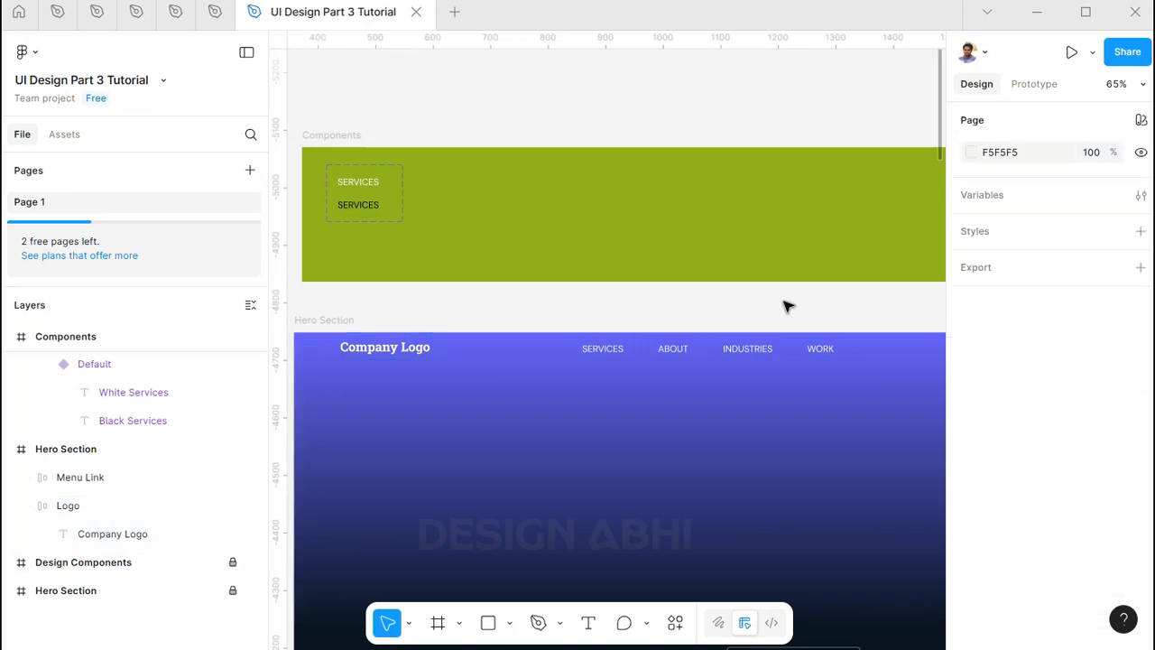
Examine the Estimate Project button in the finished hero design and the Buttons area of the Design Components frame
scroll(869, 348, "down", 5)
scroll(526, 307, "left", 10)
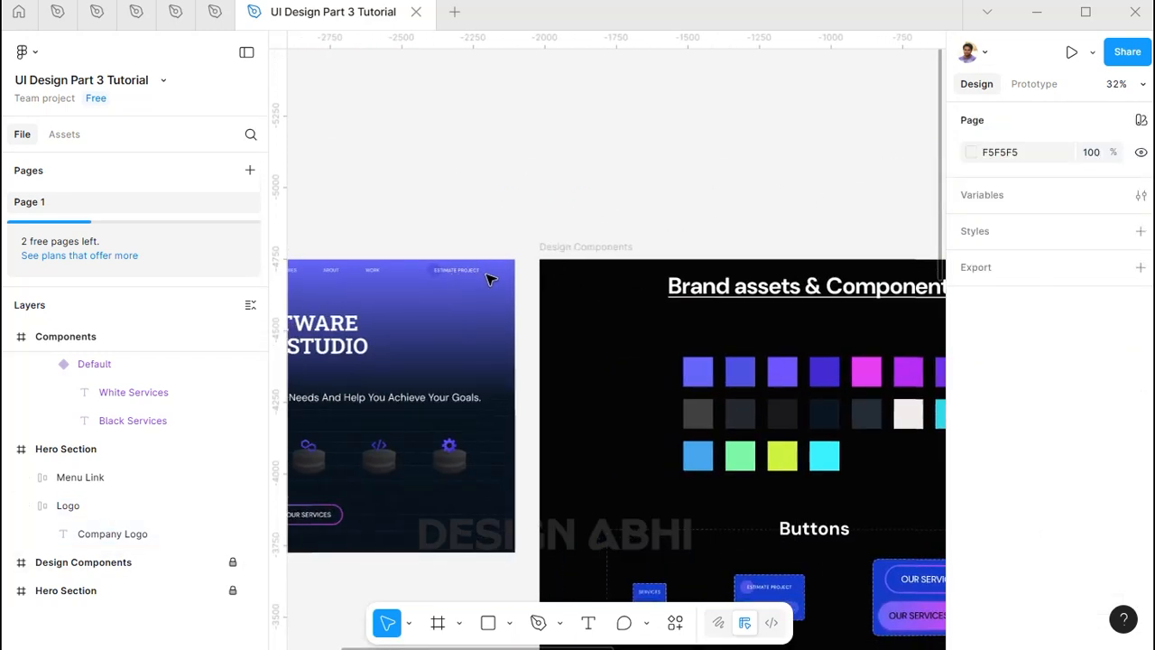
scroll(722, 425, "up", 10)
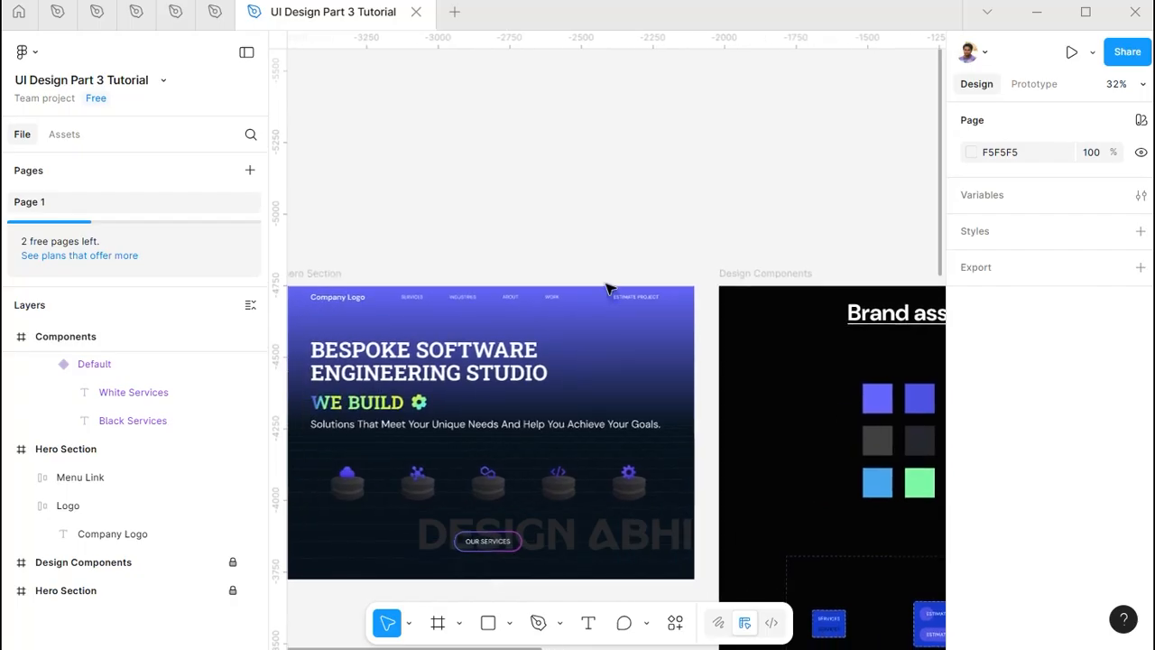
scroll(632, 370, "down", 10)
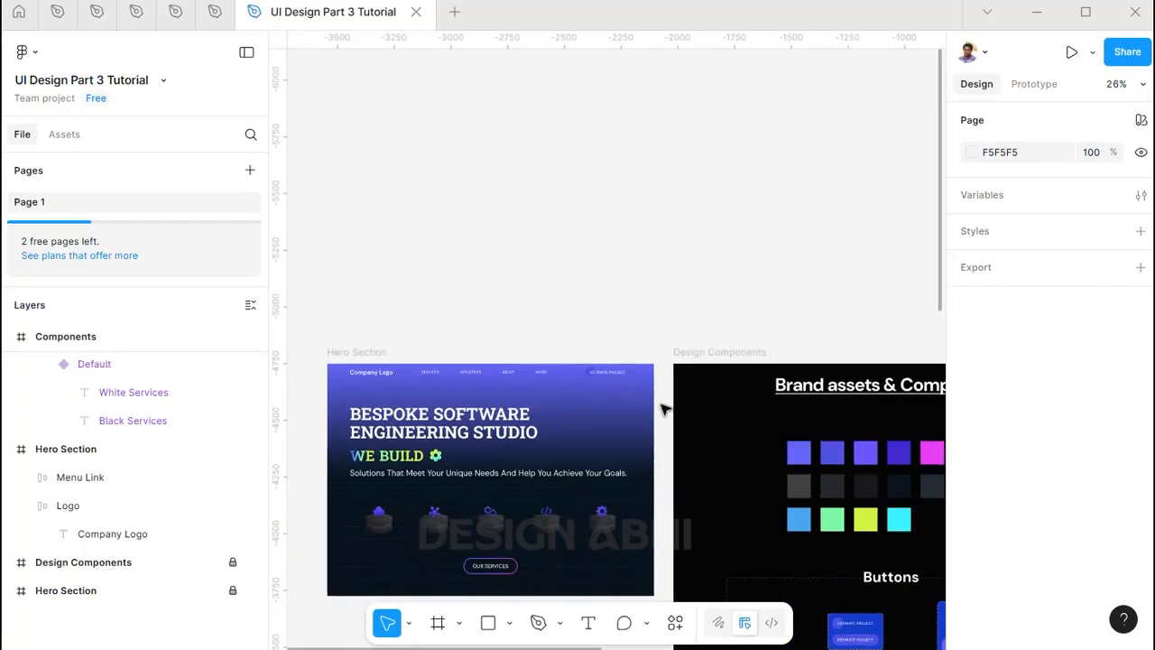
scroll(741, 388, "right", 5)
scroll(767, 407, "down", 5)
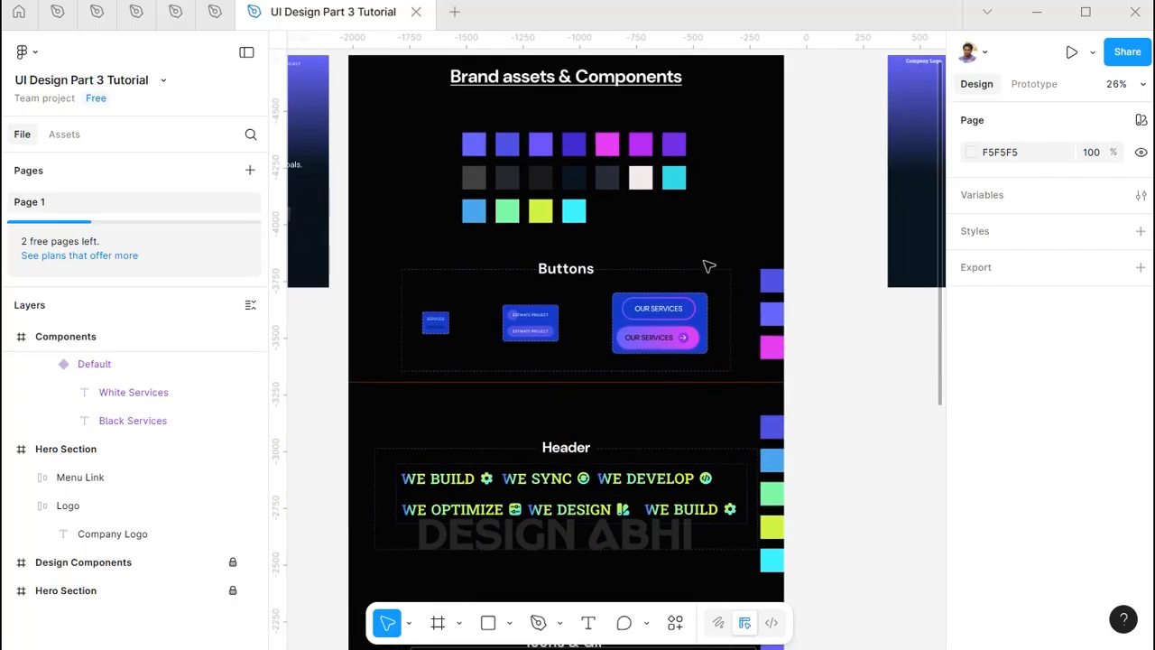
scroll(709, 266, "right", 8)
scroll(738, 335, "up", 10)
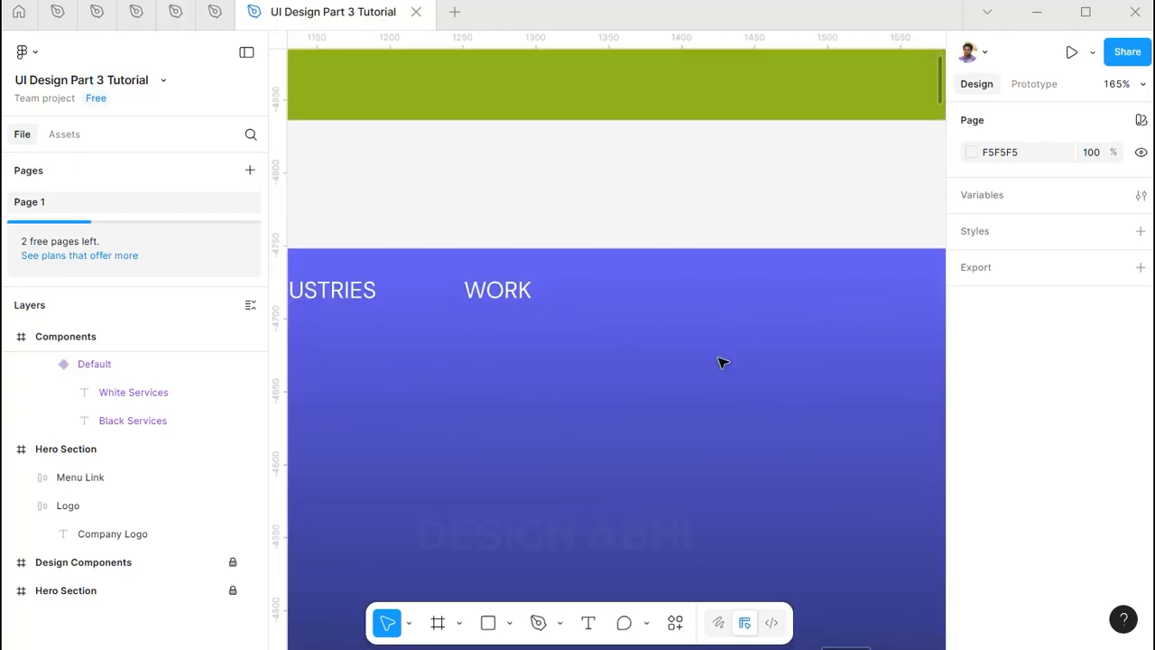
Draw a square in the Hero Section beyond the Work link and set its size to 48 by 48
scroll(722, 363, "up", 3)
key("r")
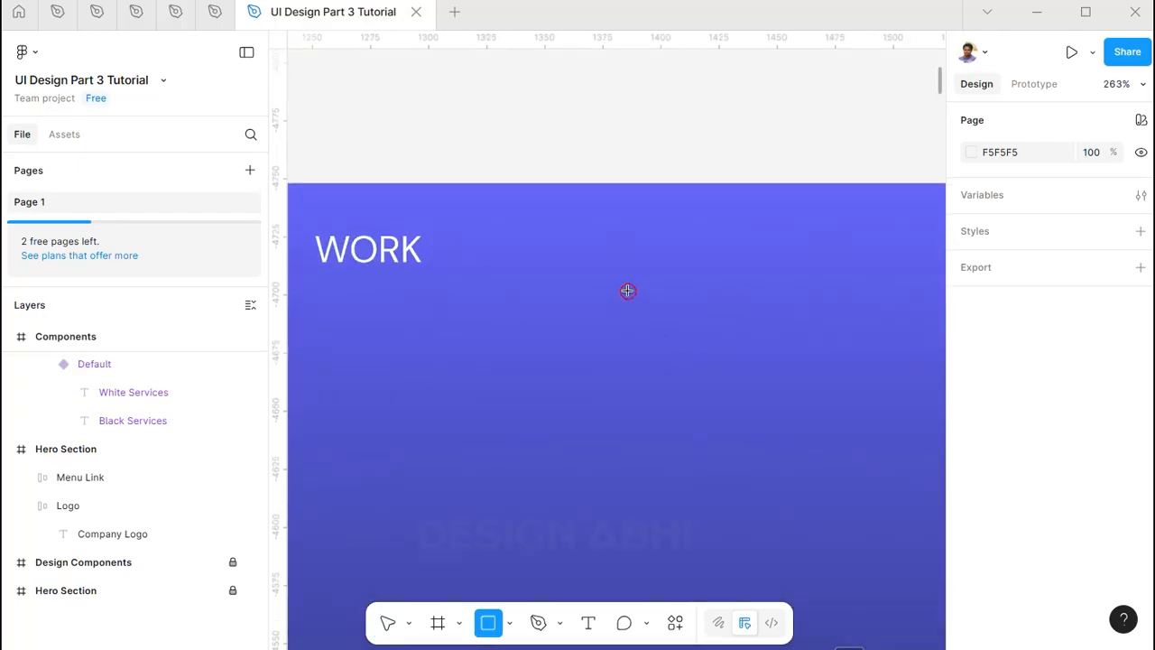
left_click_drag(627, 291, 721, 385)
left_click(1137, 381)
left_click(1078, 386)
type("48")
key("Return")
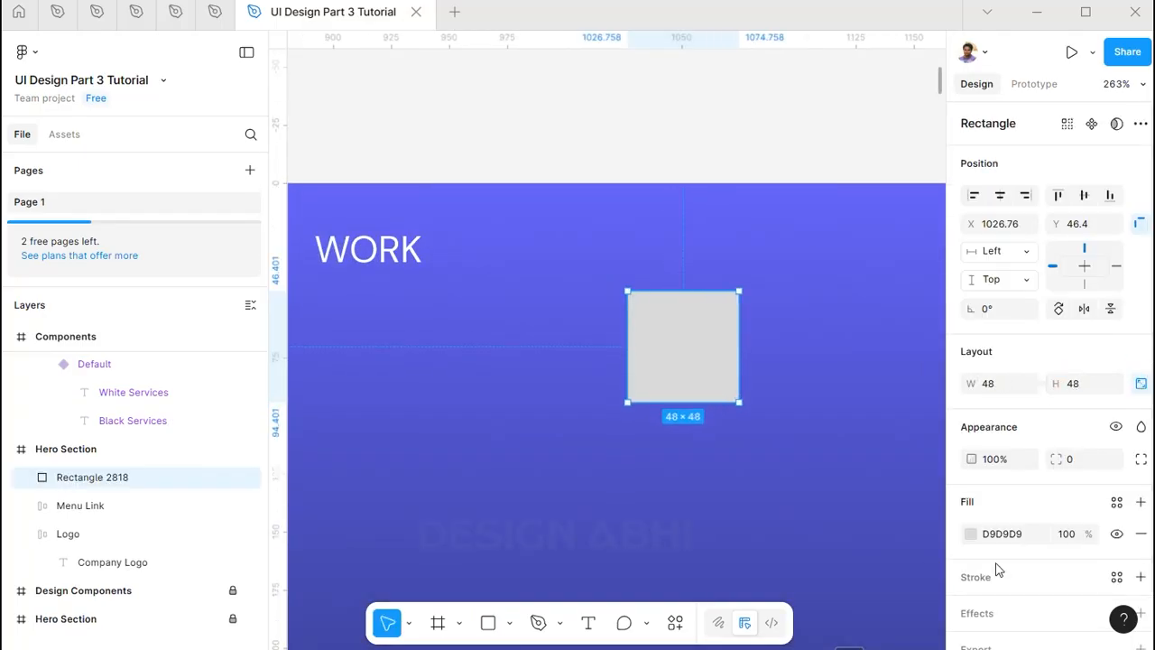
Sample a brand swatch for the square's fill and move the square up into the navigation row at about X 1093, Y 15
left_click(971, 534)
scroll(562, 349, "down", 10)
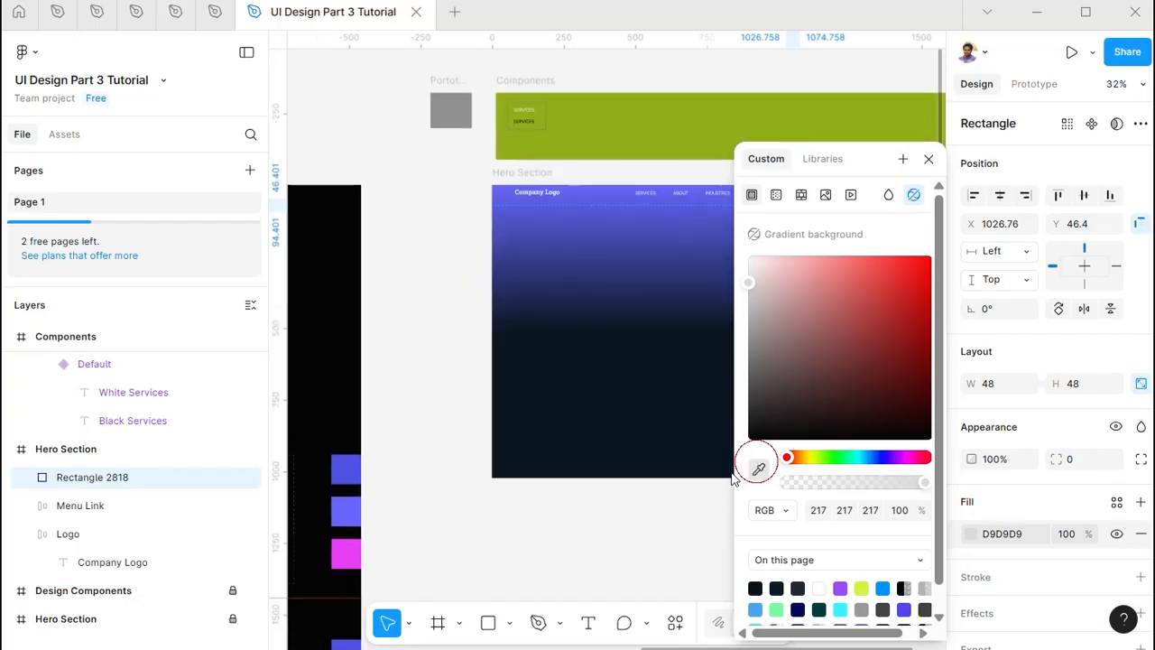
left_click(758, 465)
left_click(350, 510)
left_click_drag(582, 297, 341, 284)
left_click(681, 168)
scroll(557, 180, "up", 5)
left_click_drag(538, 218, 599, 190)
Recolour the 48 by 48 square with the blue 4A4FE2 sampled from the brand colour swatches
scroll(732, 225, "down", 6)
scroll(619, 353, "up", 4)
key("i")
left_click(575, 352)
scroll(578, 352, "down", 4)
scroll(754, 166, "up", 4)
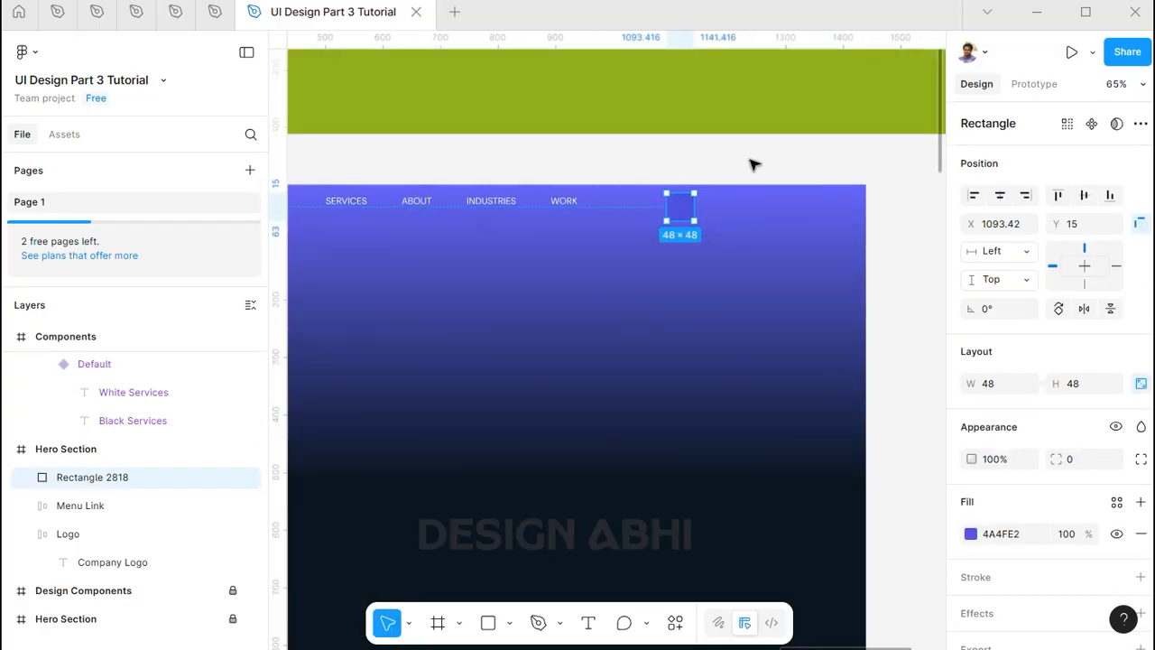
Round the blue square into a circle with a corner radius of 120
scroll(754, 165, "up", 5)
left_click(1076, 458)
type("120")
key("Return")
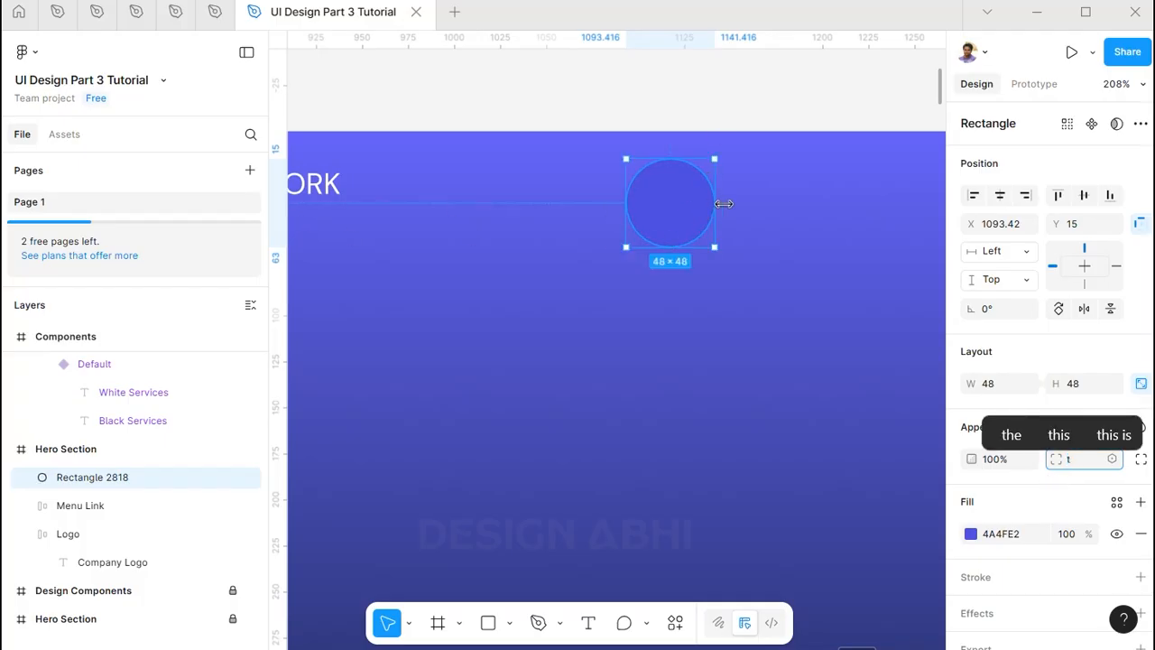
left_click(745, 106)
Add the text Estimate Projects over the blue circle
key("t")
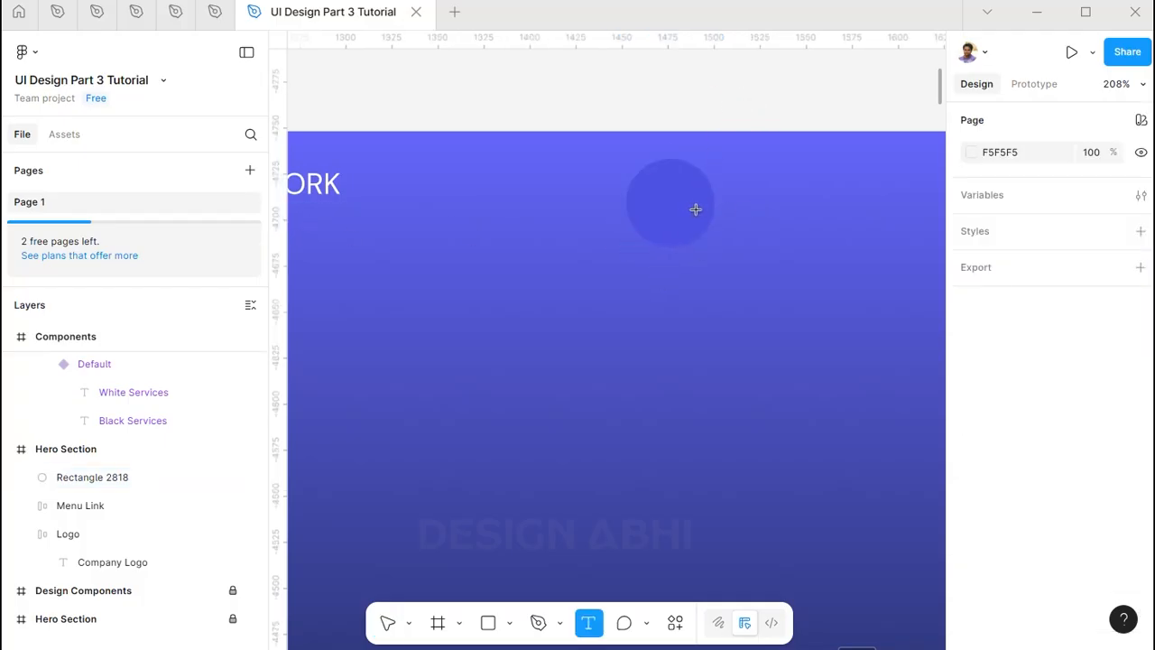
left_click(688, 208)
type("Estimate")
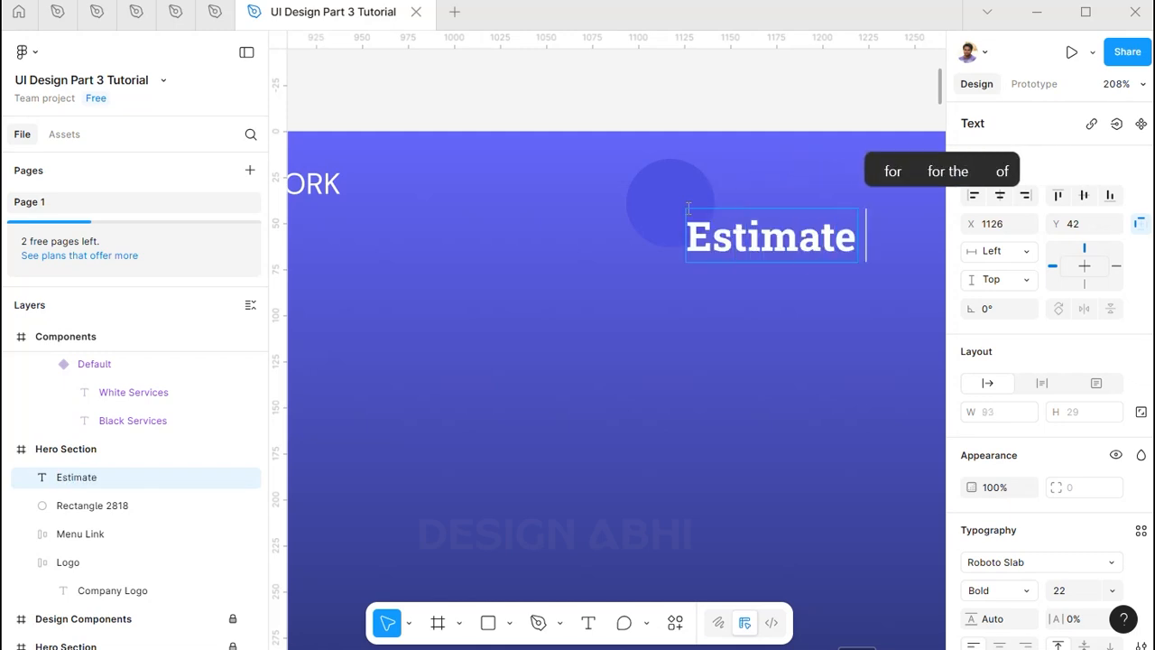
type(" Projects")
key("Escape")
Move the Estimate Projects text so it starts at the circle's centre, at about X 1117
scroll(751, 281, "down", 3)
scroll(761, 269, "up", 1)
left_click_drag(772, 269, 764, 248)
scroll(684, 235, "up", 3)
left_click(692, 237, "shift")
left_click_drag(699, 234, 519, 232)
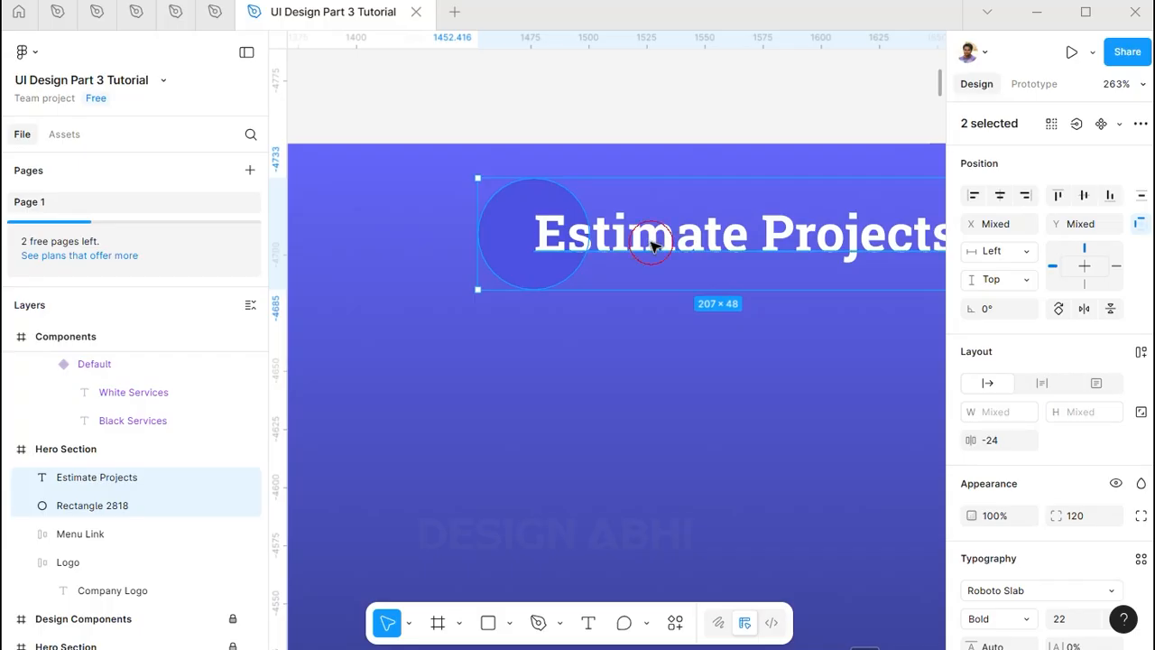
Change the Estimate Projects text to the DM Sans font and centre it vertically on the circle
left_click(655, 246)
left_click(796, 331)
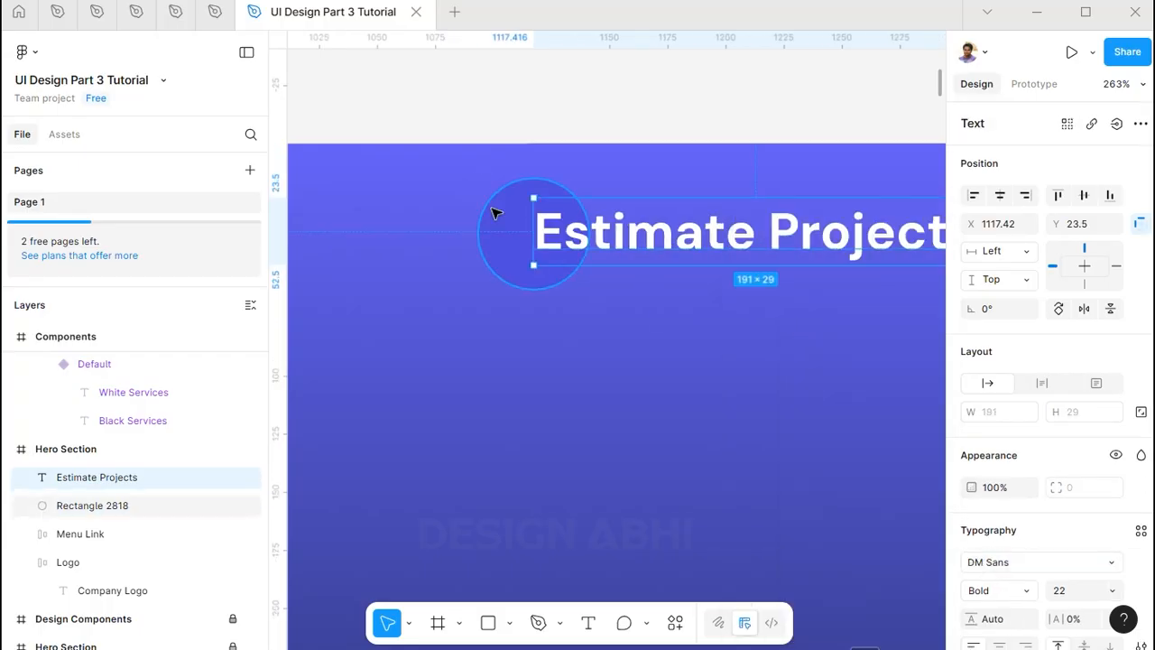
left_click(495, 213, "shift")
left_click(538, 224)
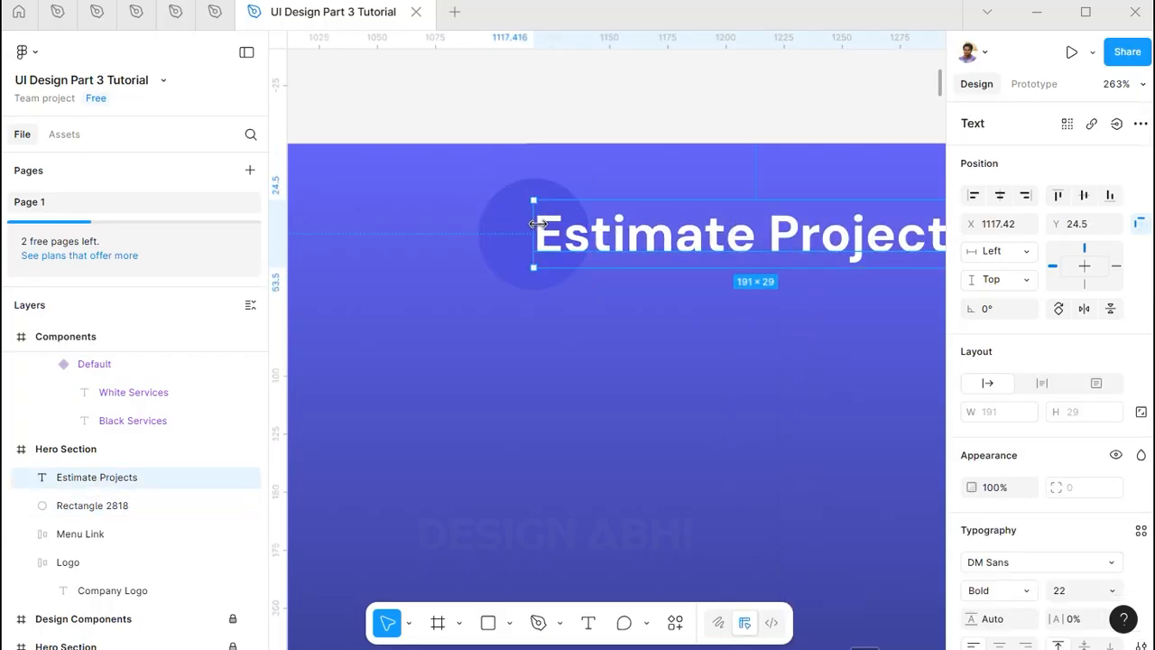
left_click(495, 227, "shift")
scroll(541, 225, "down", 5)
scroll(613, 264, "up", 2)
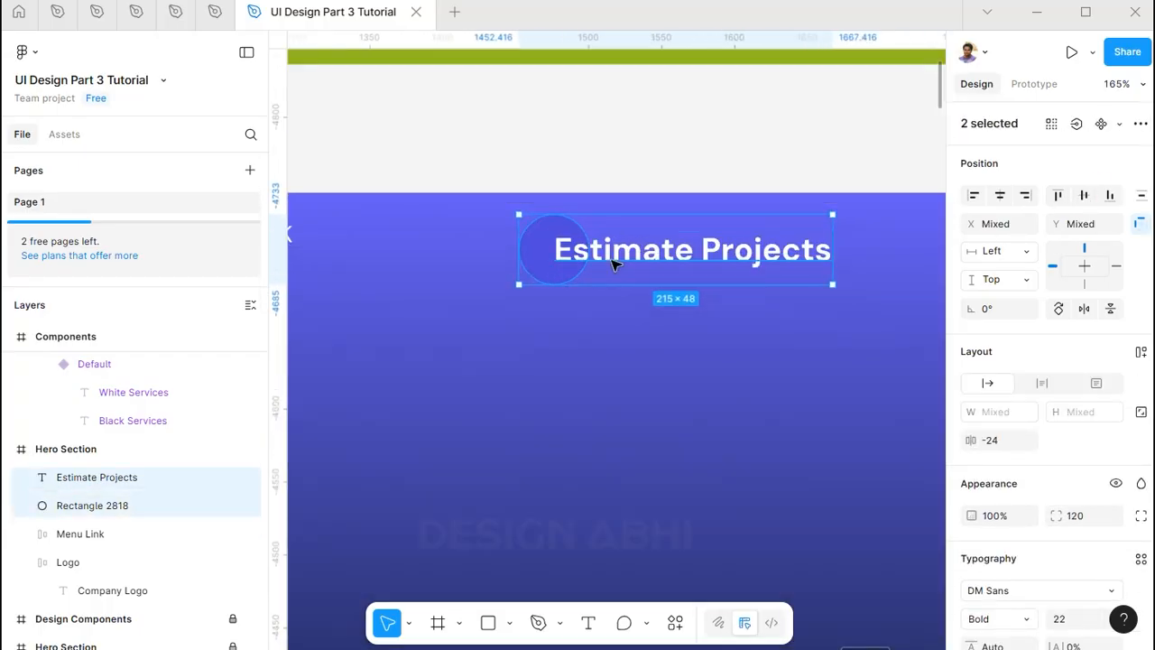
Restyle the Estimate Projects text as uppercase Medium at size 16 and frame it together with the circle
scroll(702, 365, "down", 2)
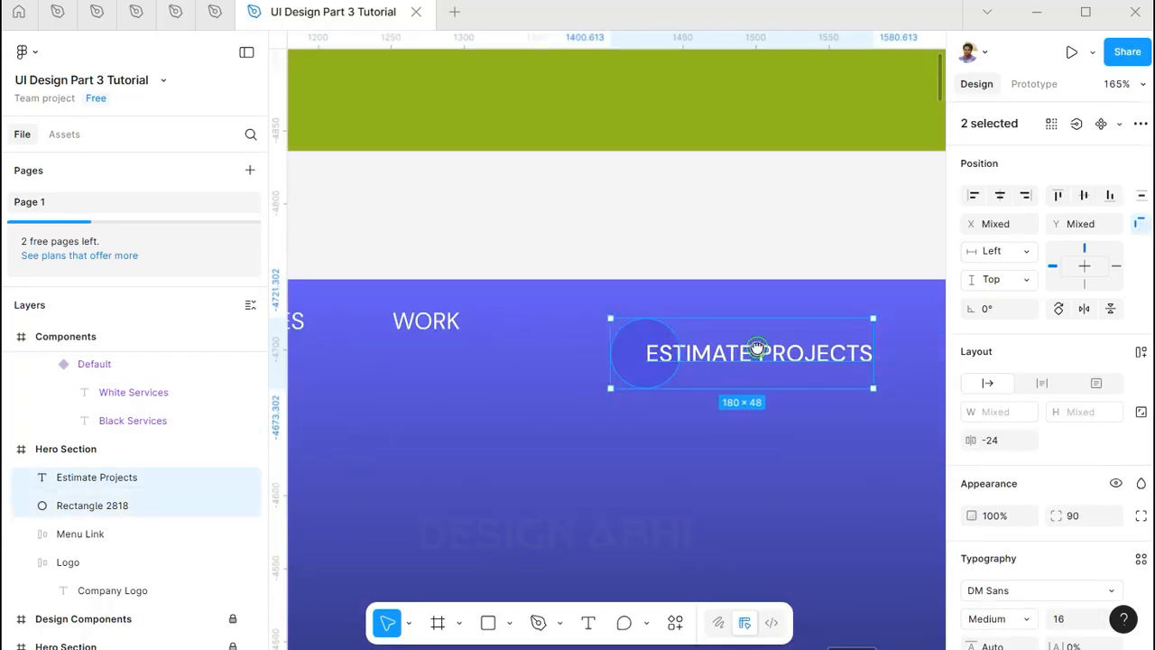
left_click_drag(756, 349, 660, 357)
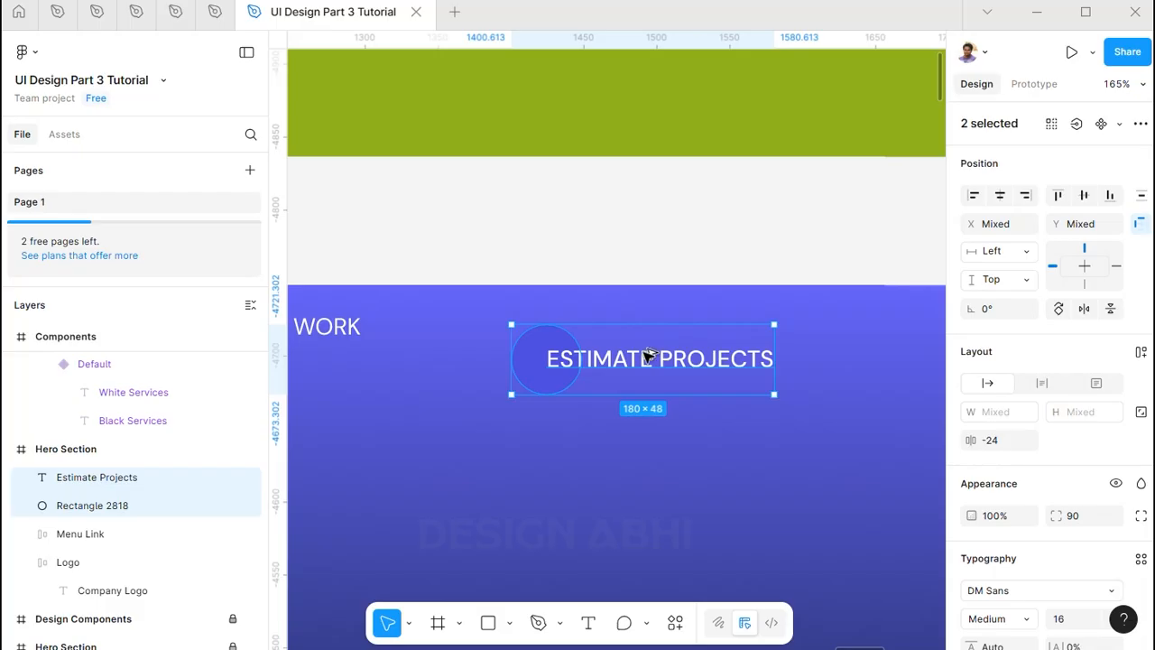
key("ctrl+alt+g")
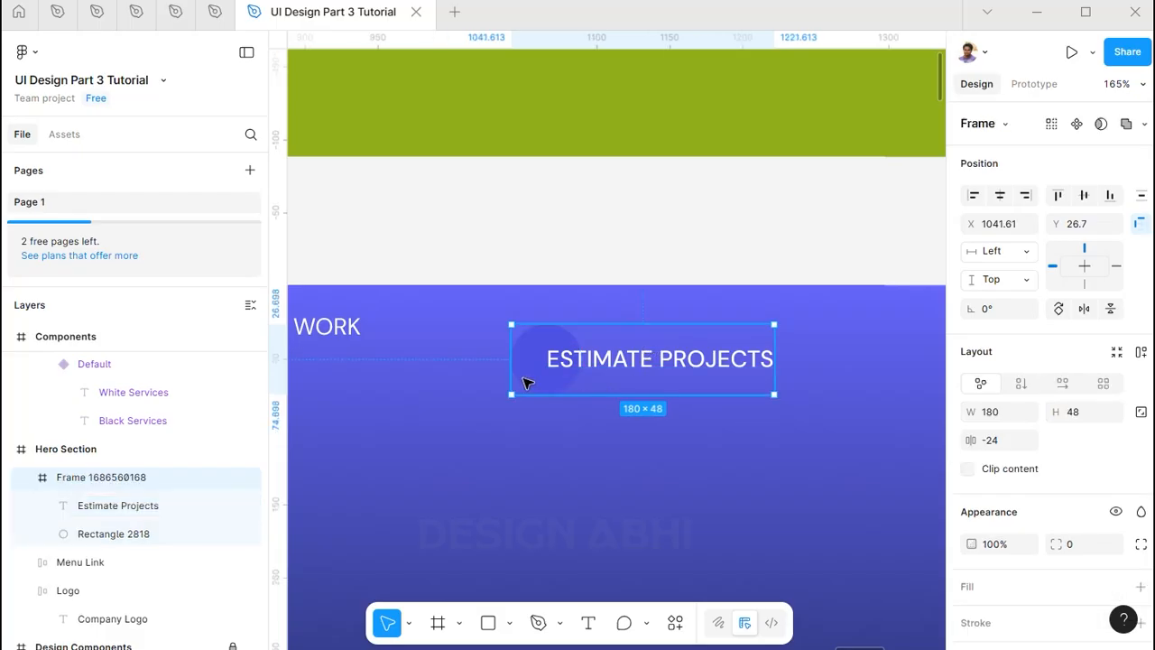
Rename the Estimate Projects button frame as Default and place a copy of it directly below, at Y 100
double_click(120, 479)
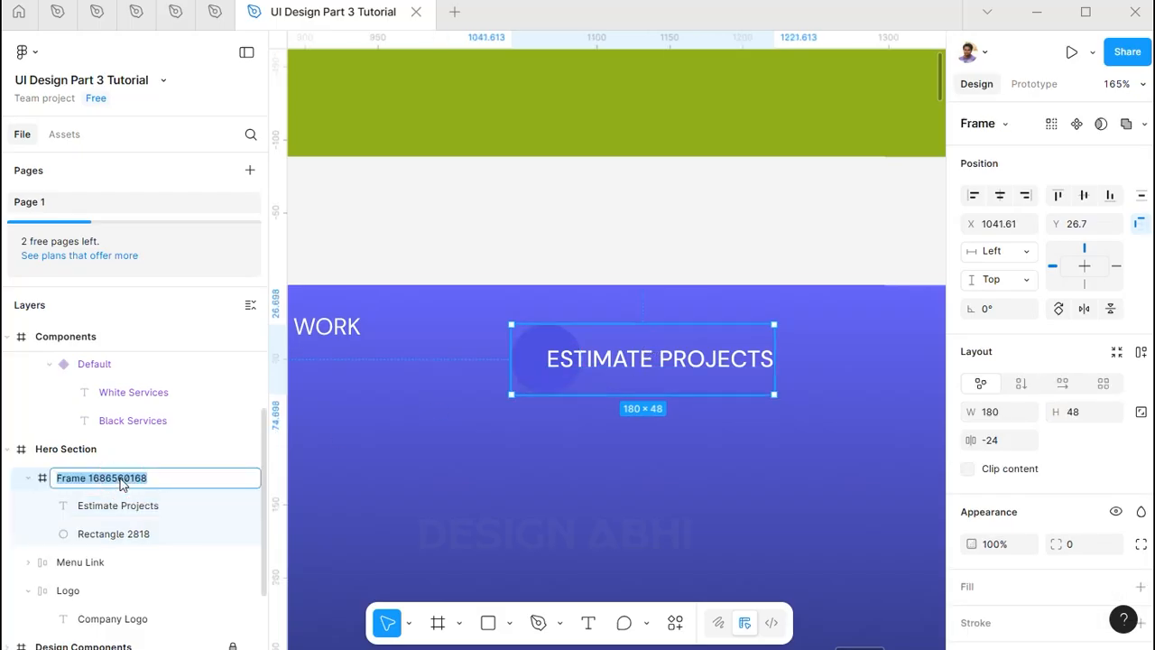
type("Default")
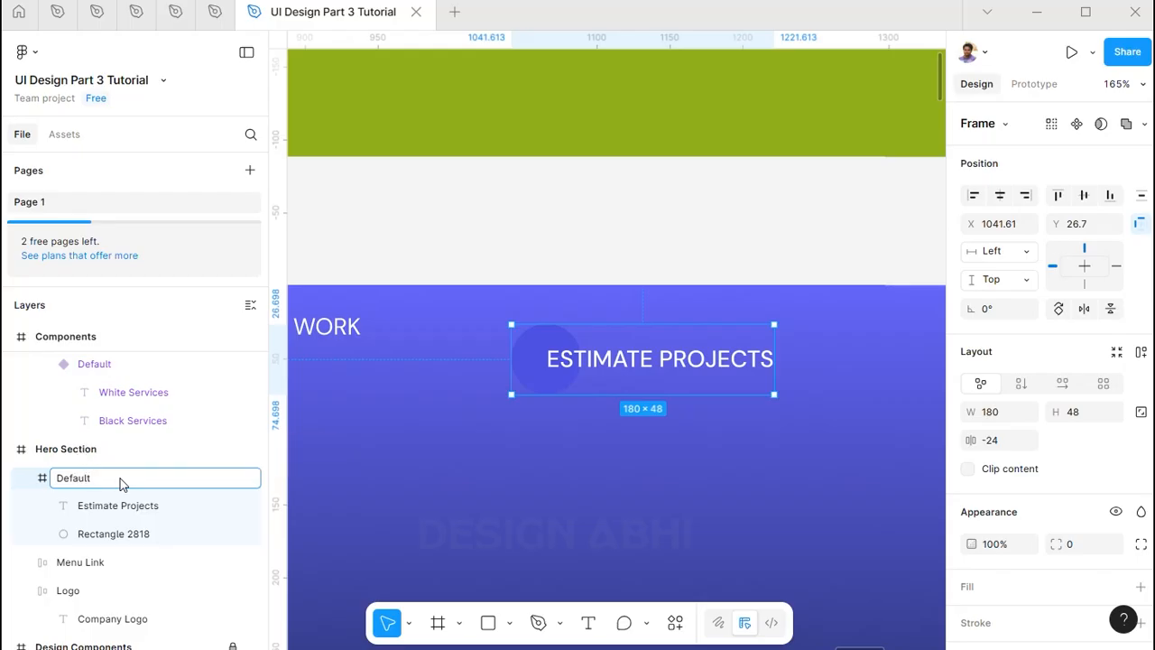
key("Return")
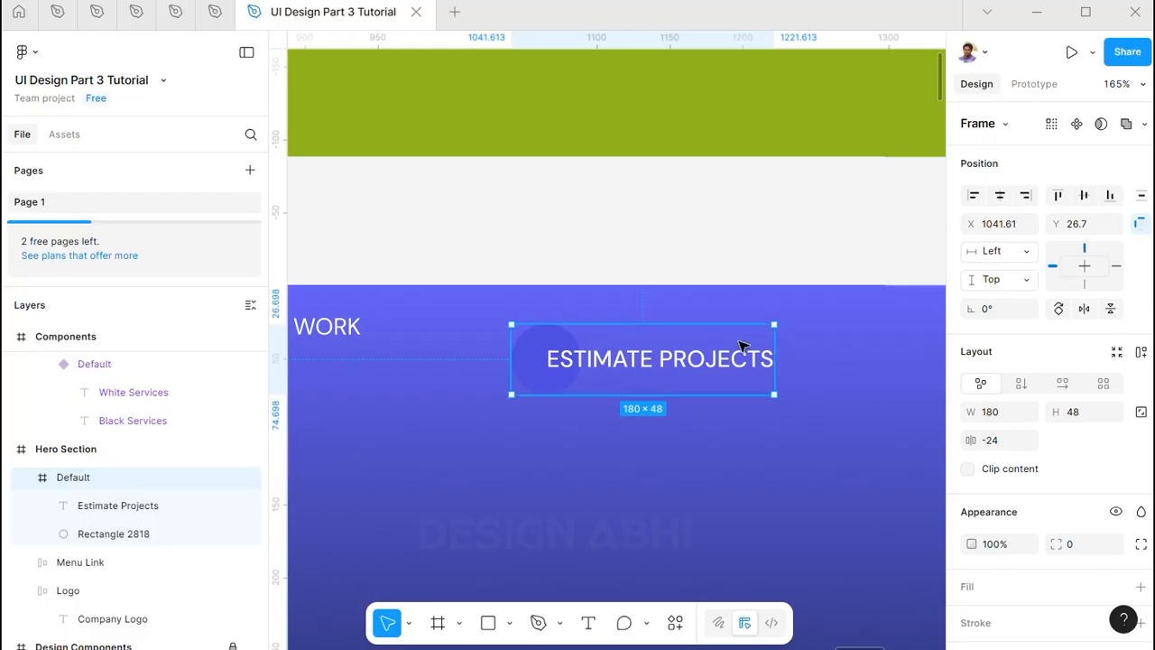
left_click_drag(703, 357, 704, 465)
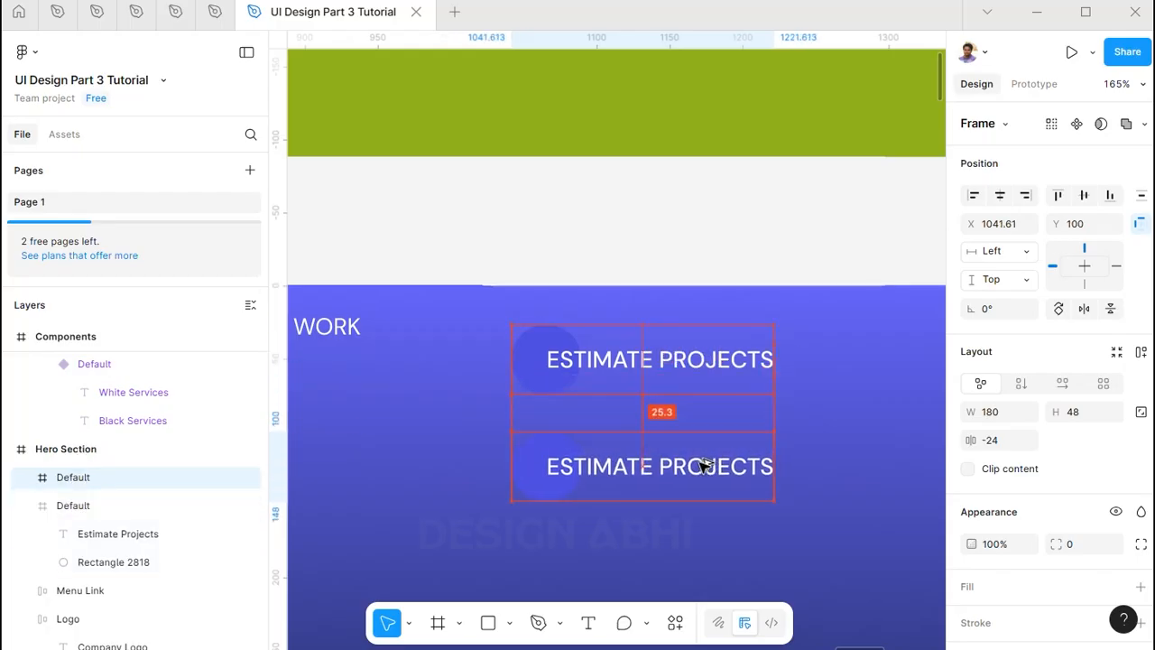
Unlock the proportions of the circle in the lower button copy and widen it to 205, keeping the height at 48
double_click(542, 493)
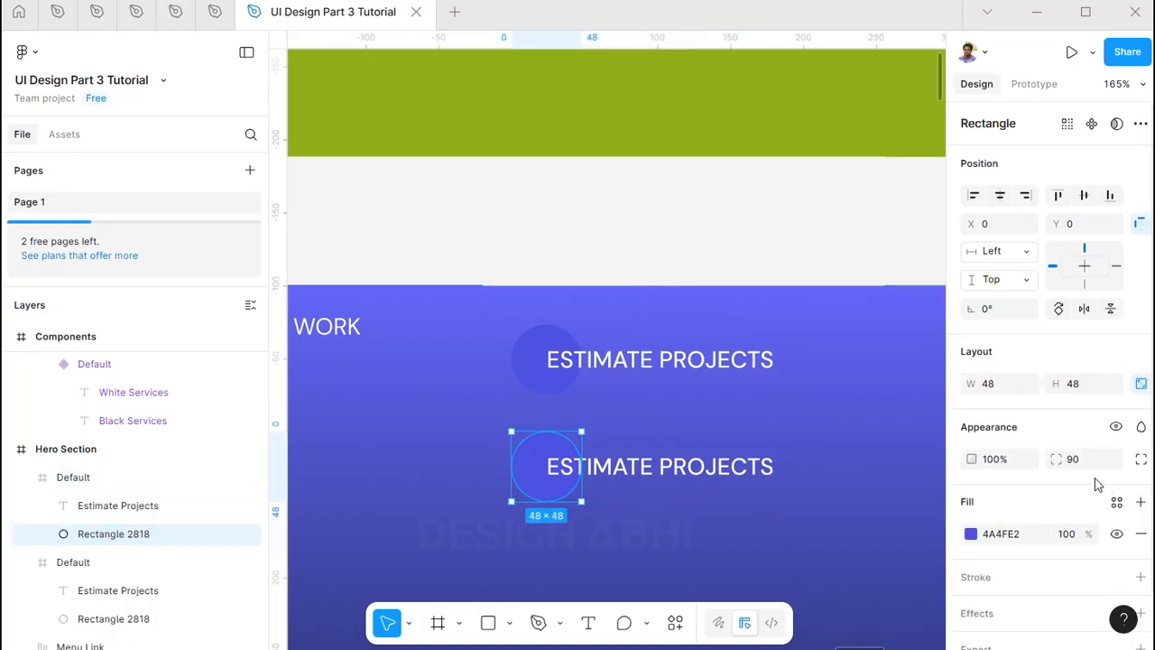
left_click(997, 386)
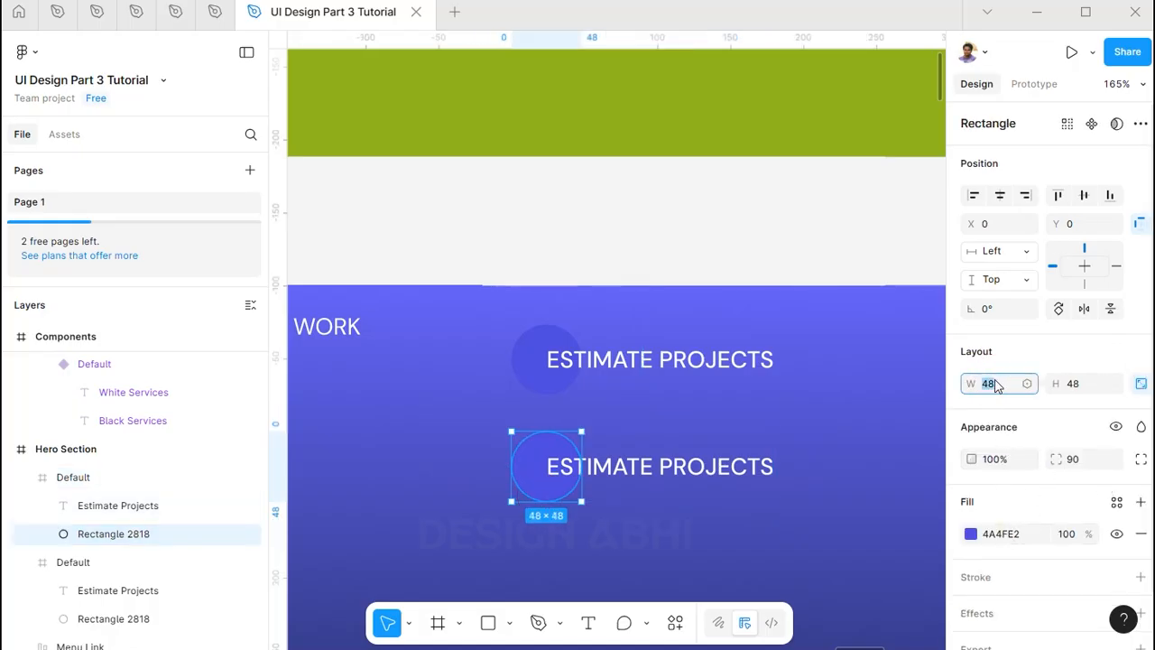
left_click(1139, 386)
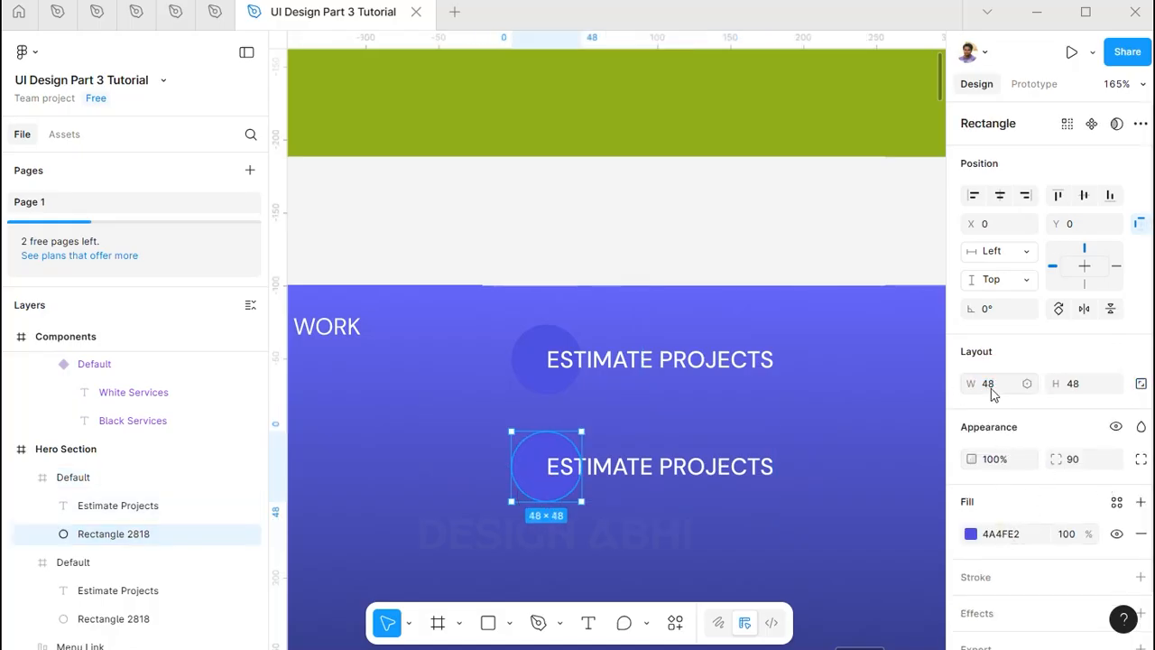
key("shift+Up")
key("shift+Up")
key("shift+Up")
key("shift+Up")
key("shift+Down")
key("shift+Down")
key("shift+Down")
key("shift+Down")
left_click(963, 383)
key("shift+Up")
key("shift+Up")
key("shift+Up")
key("shift+Up")
key("shift+Up")
key("shift+Up")
key("shift+Up")
key("shift+Up")
key("shift+Up")
key("shift+Up")
key("shift+Up")
key("shift+Up")
key("shift+Up")
key("shift+Up")
key("shift+Up")
key("shift+Up")
key("Down")
key("Down")
key("Down")
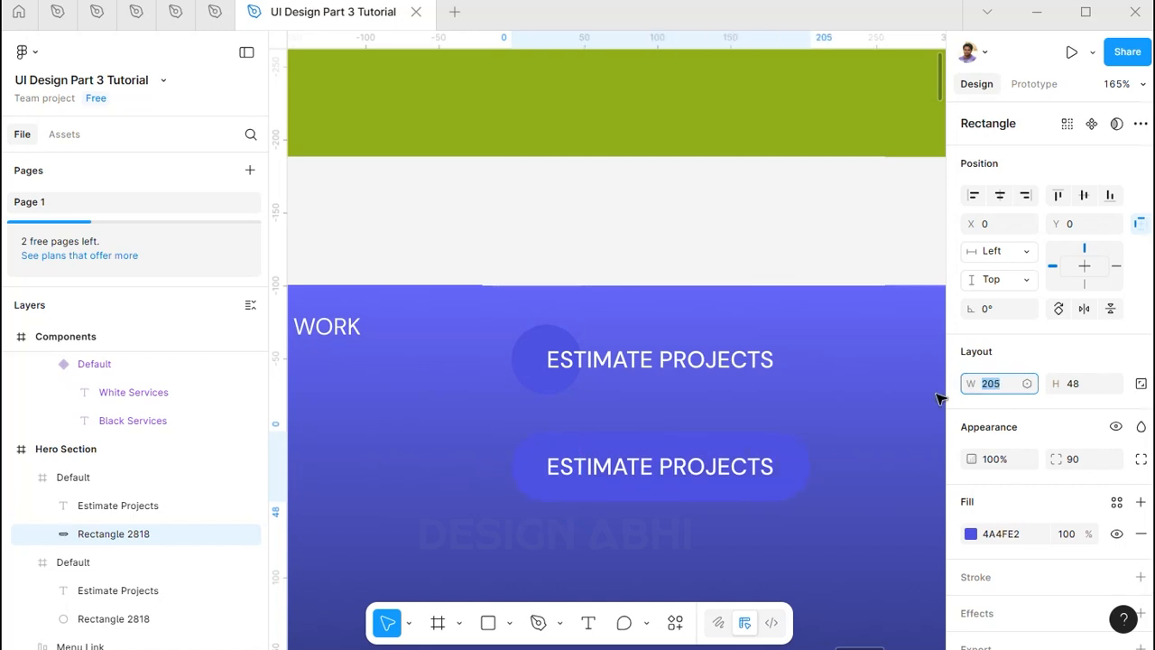
left_click(761, 469)
key("Escape")
left_click(763, 471)
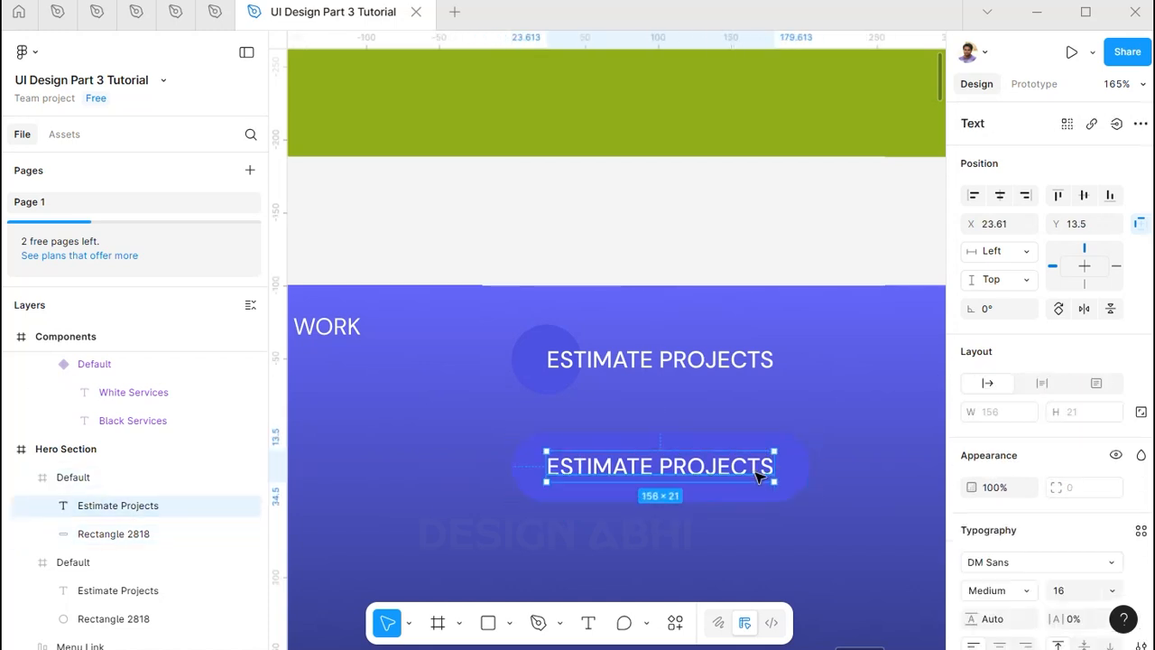
left_click(784, 467, "shift")
left_click(679, 369)
left_click_drag(774, 350, 811, 347)
key("ctrl+z")
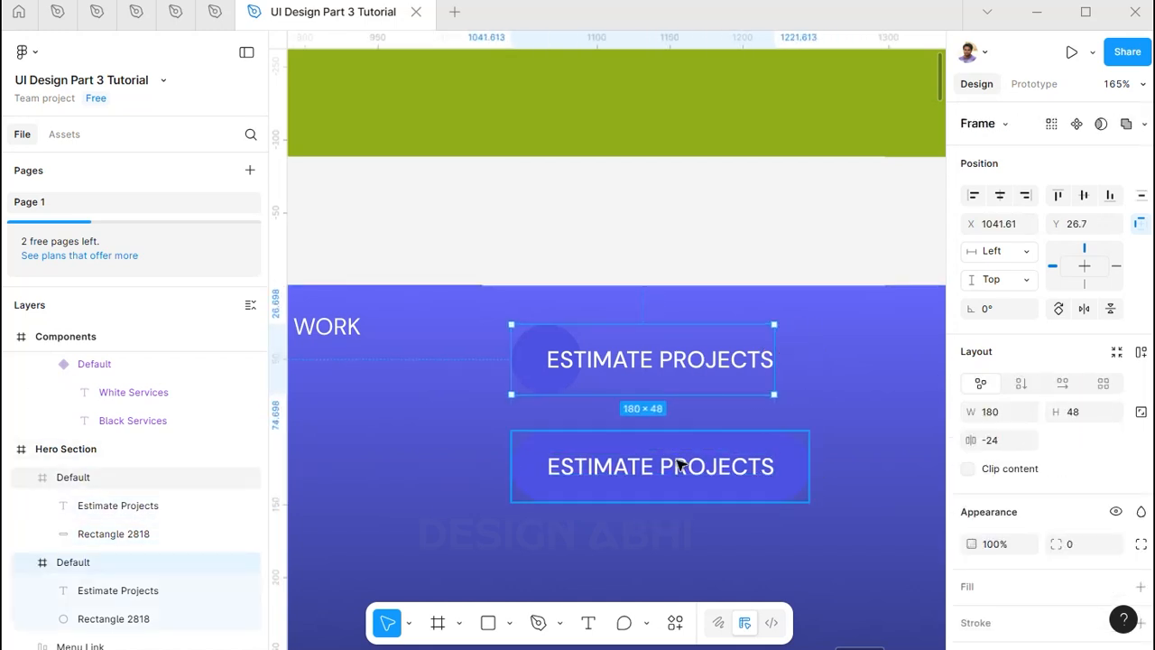
Combine the round and pill-shaped Estimate Projects button frames into a component set
left_click(679, 464)
left_click(647, 387, "shift")
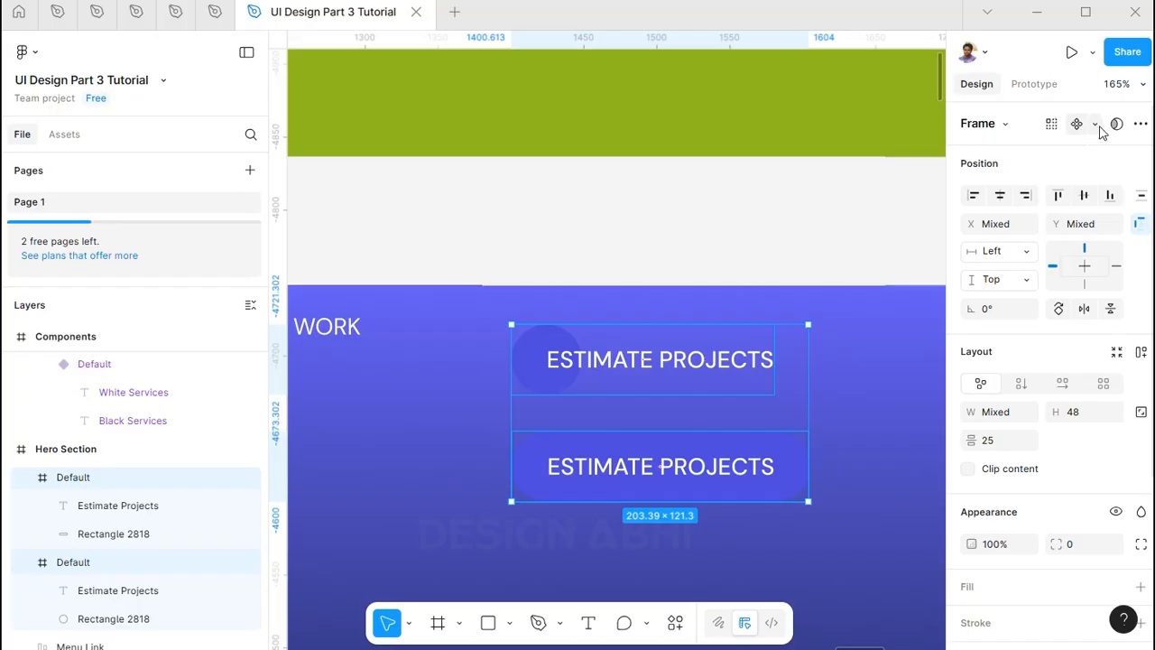
left_click(1094, 126)
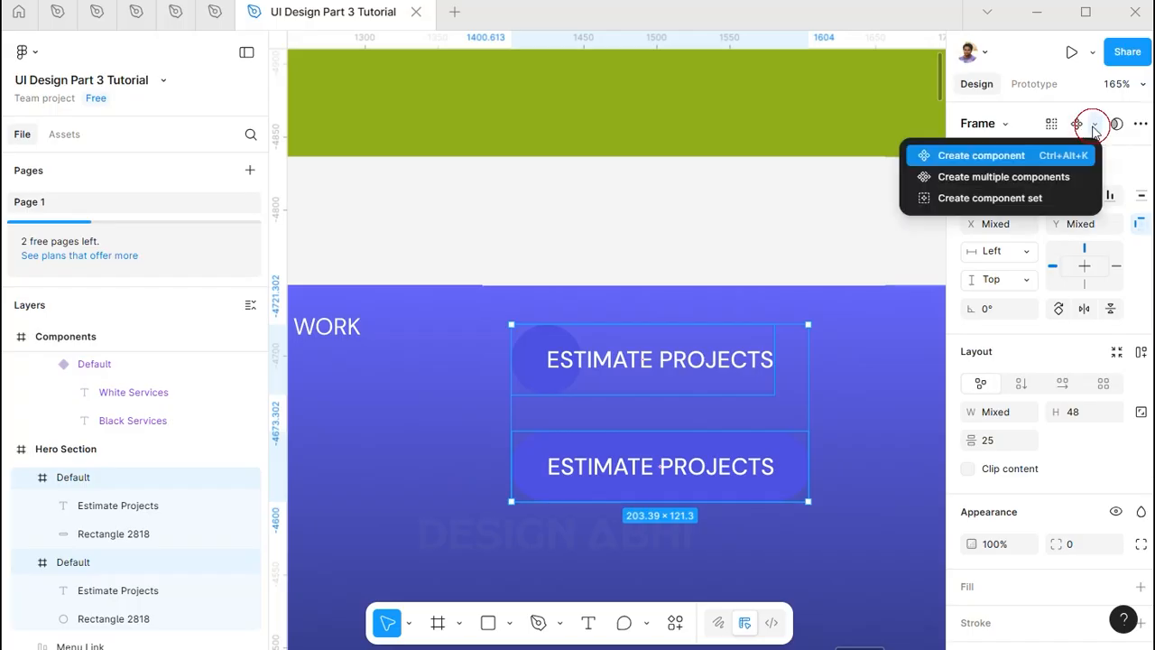
left_click(1030, 197)
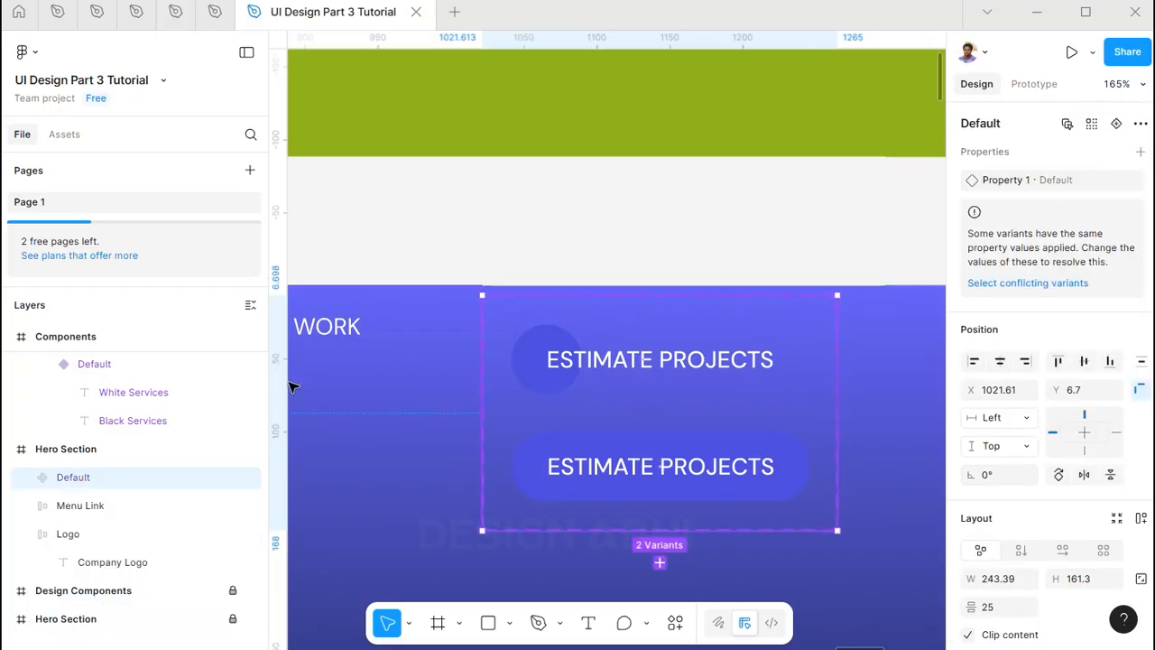
Set the pill-shaped variant's Property 1 to Hover and rename the component set as Estimate Project
left_click(593, 475)
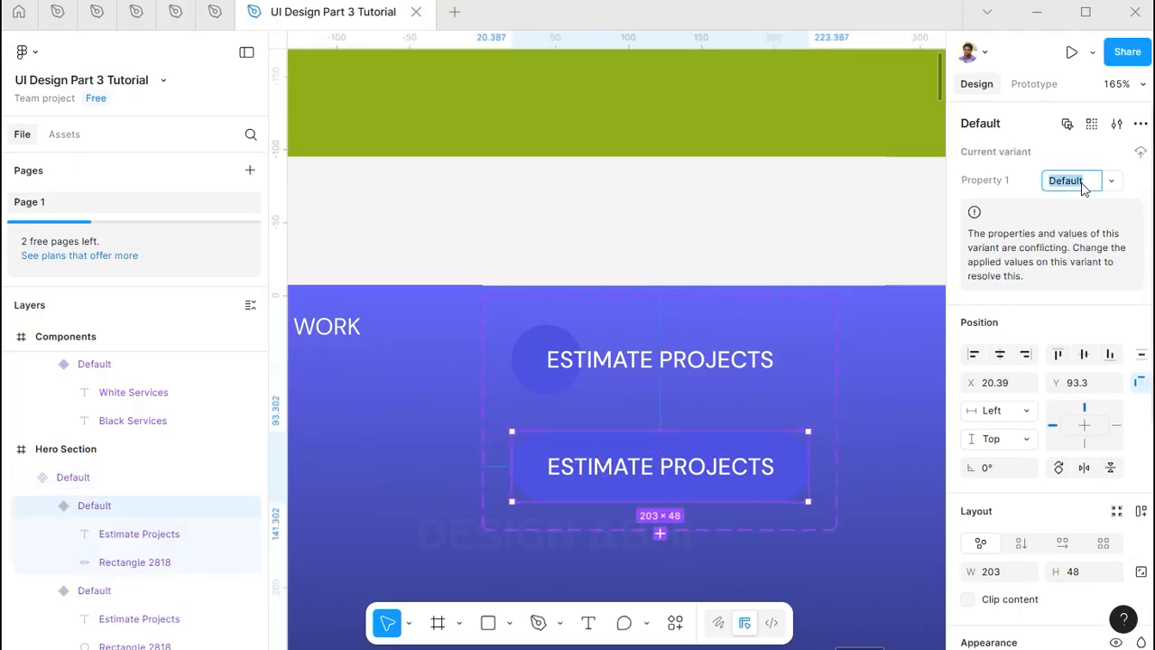
type("Hover")
key("Return")
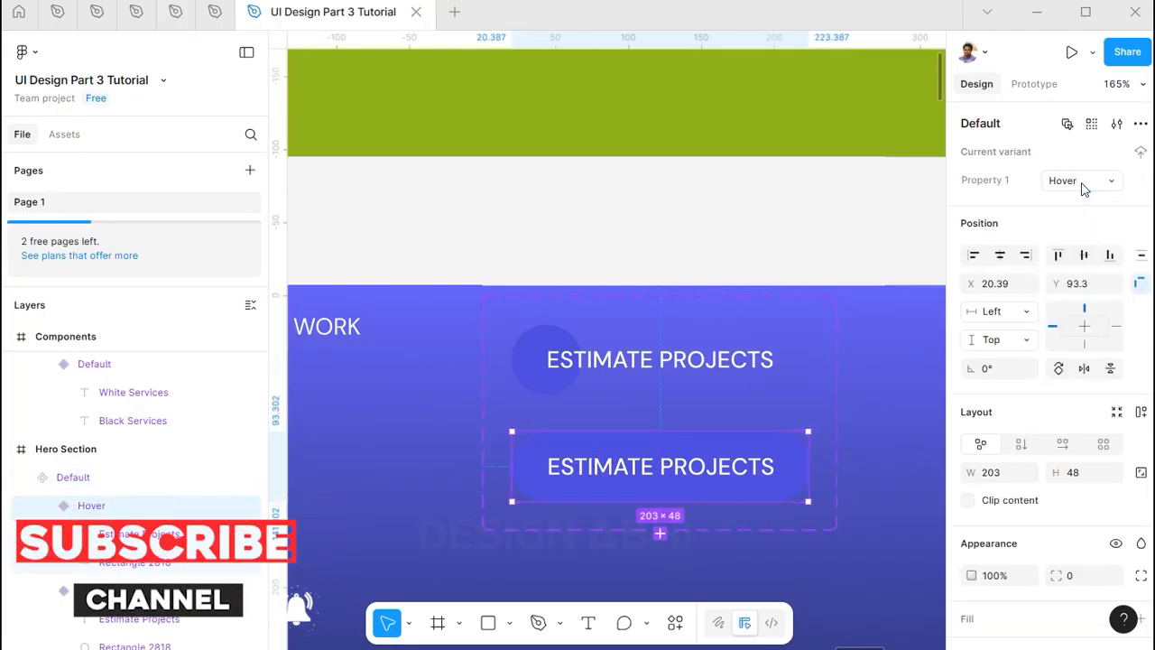
double_click(86, 477)
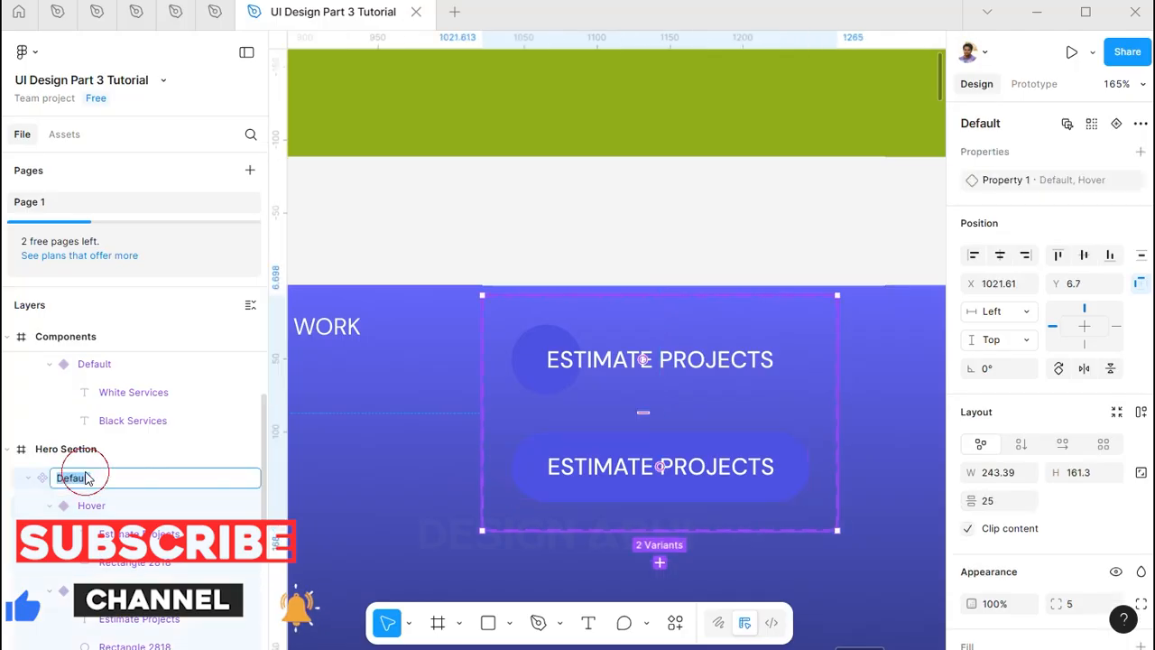
type("Estimate Project")
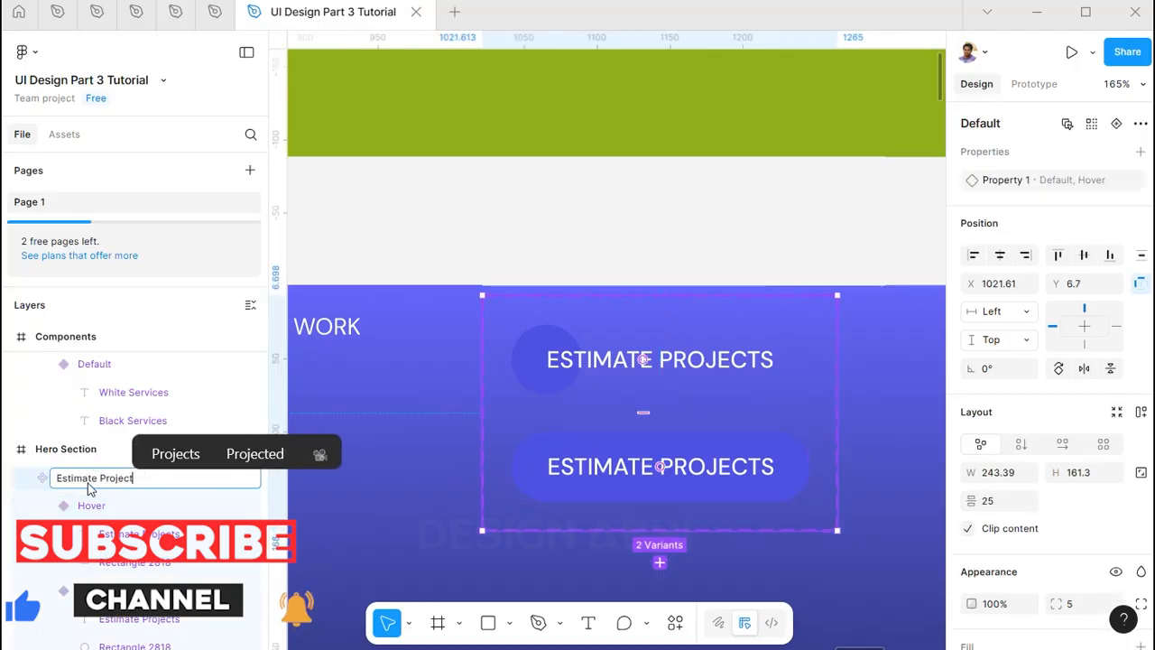
key("Return")
Link the Default variant to Hover with a While hovering interaction using Smart animate and the Ease in and out curve
left_click(482, 247)
scroll(488, 247, "down", 3)
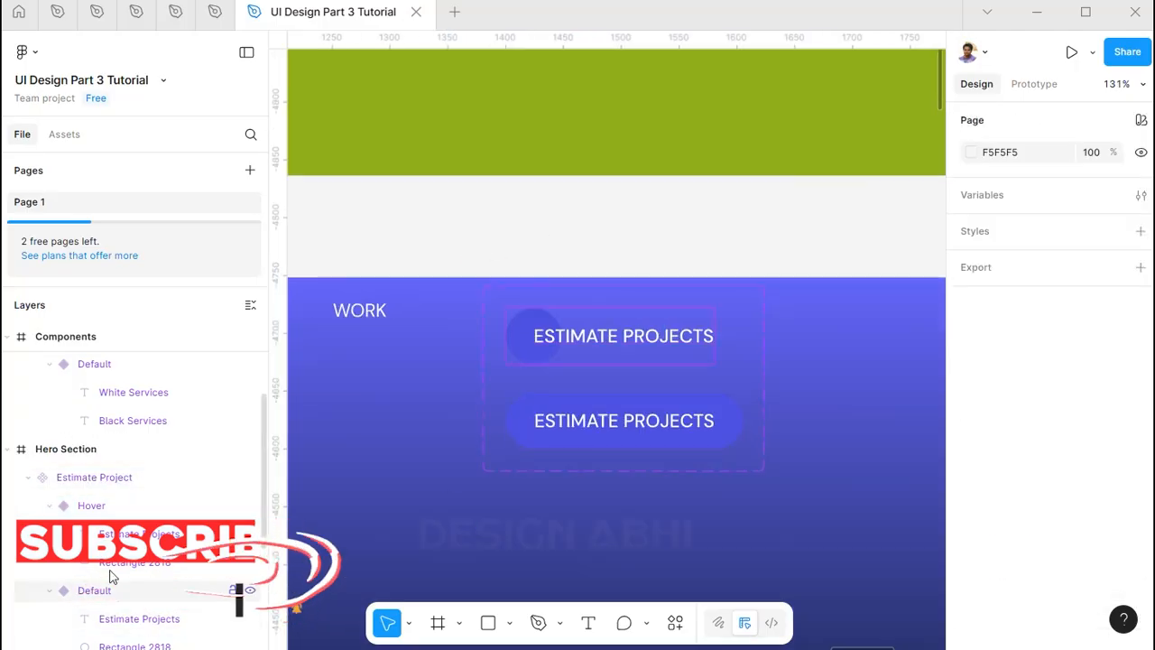
left_click(49, 594)
scroll(665, 418, "up", 3)
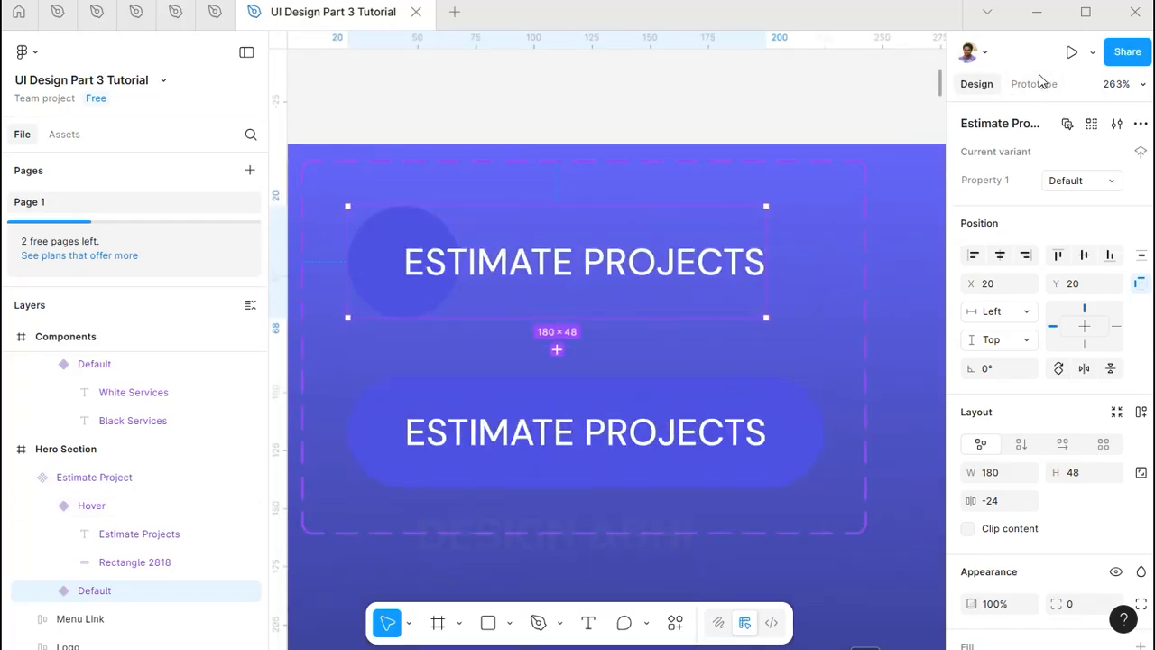
left_click(1035, 86)
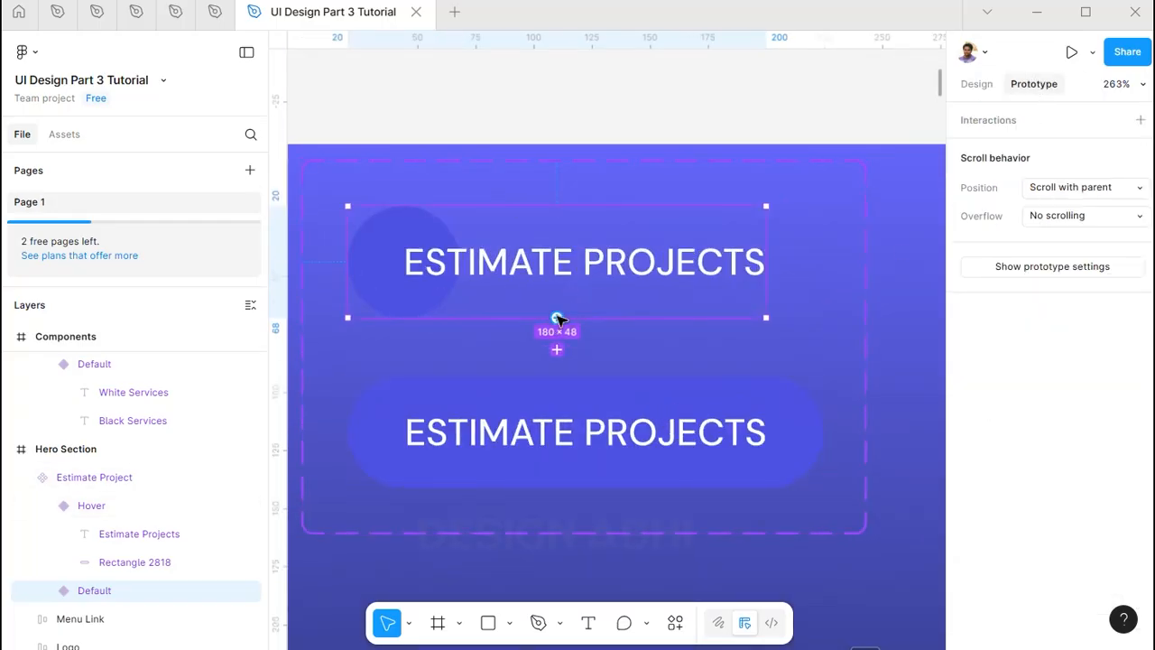
left_click_drag(568, 365, 570, 408)
left_click(617, 460)
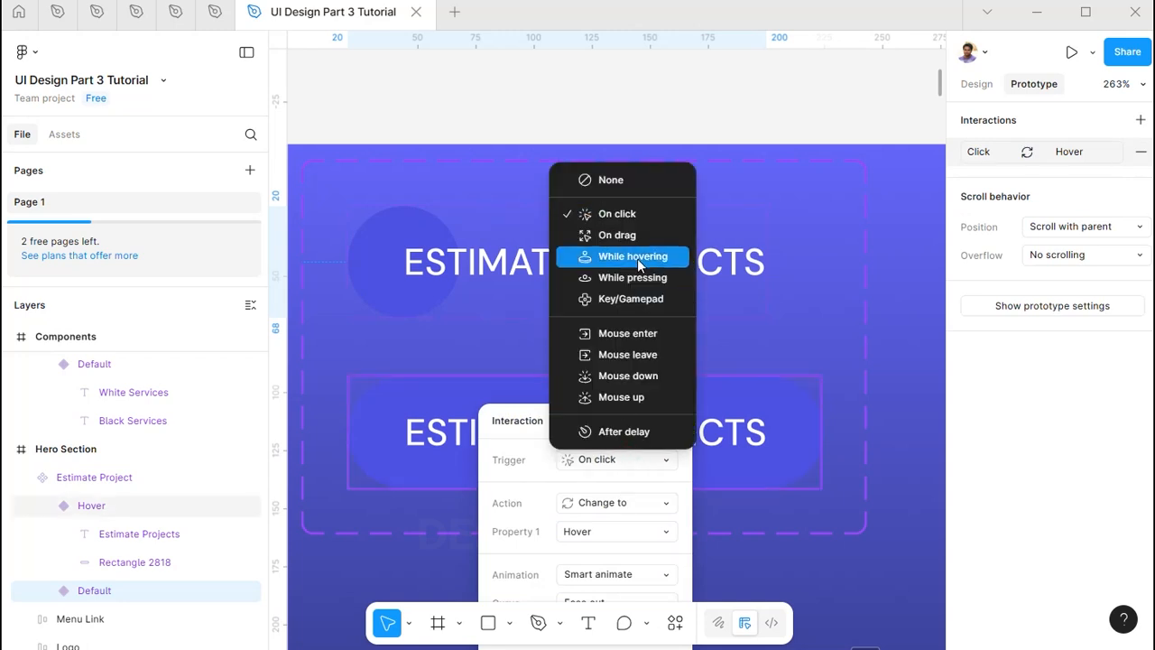
left_click(632, 258)
left_click(740, 371)
left_click(735, 392)
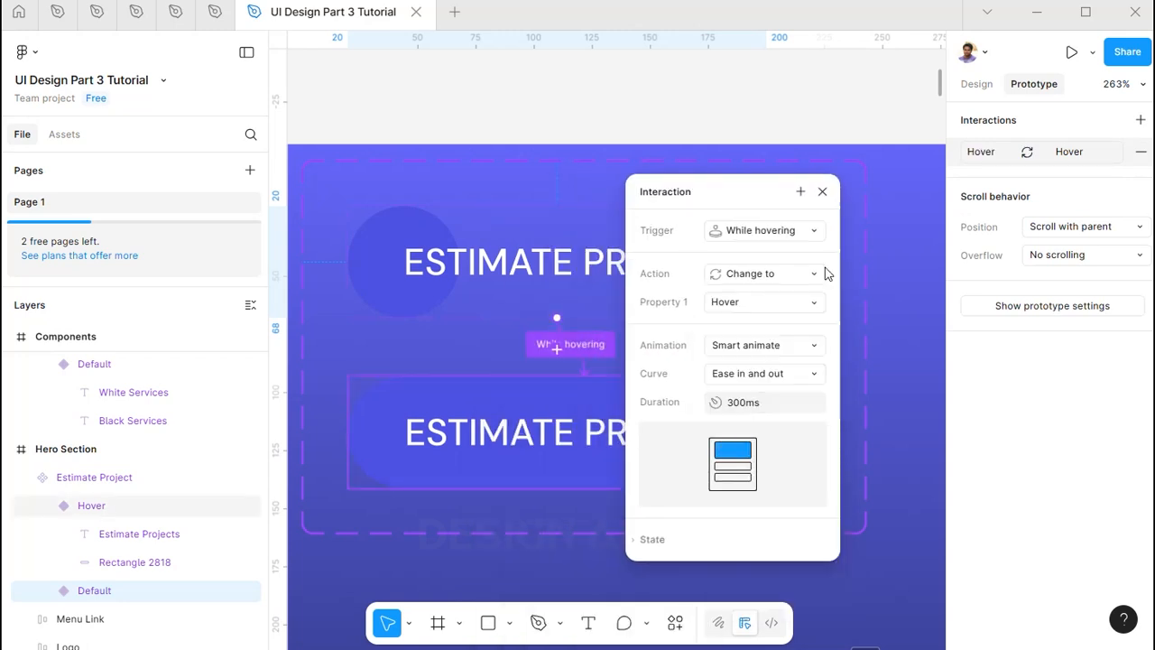
Link the Hover variant back to Default with a Mouse leave interaction using Smart animate and the Ease out curve
left_click(470, 432)
left_click_drag(599, 376, 627, 275)
left_click(588, 402)
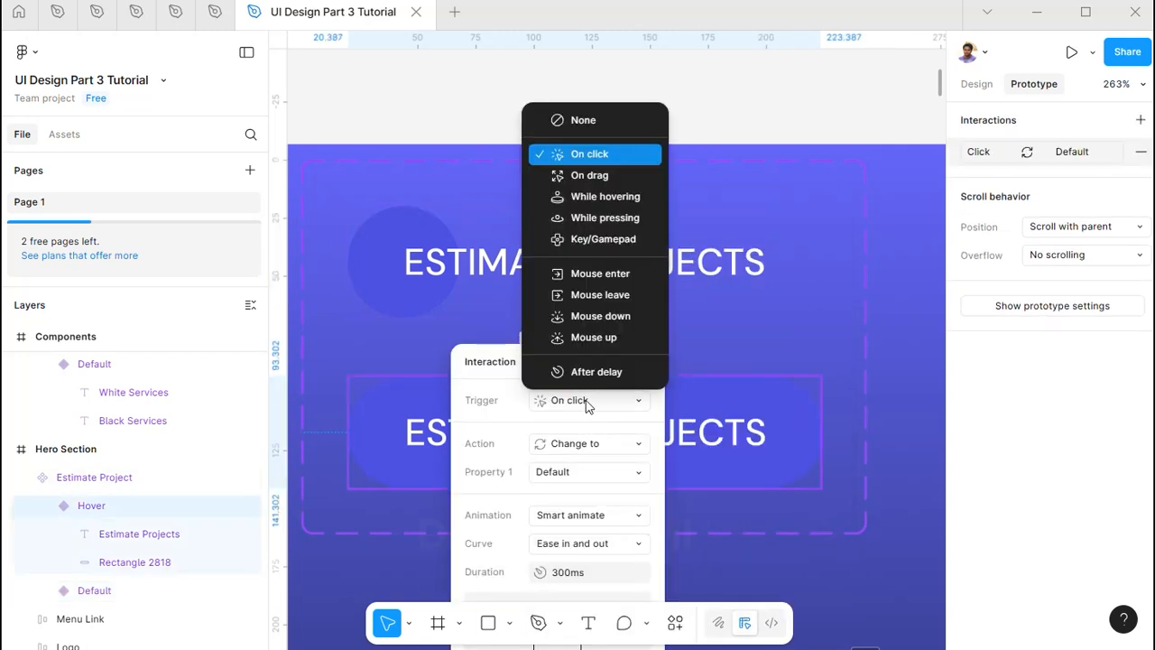
left_click(580, 308)
left_click(799, 399)
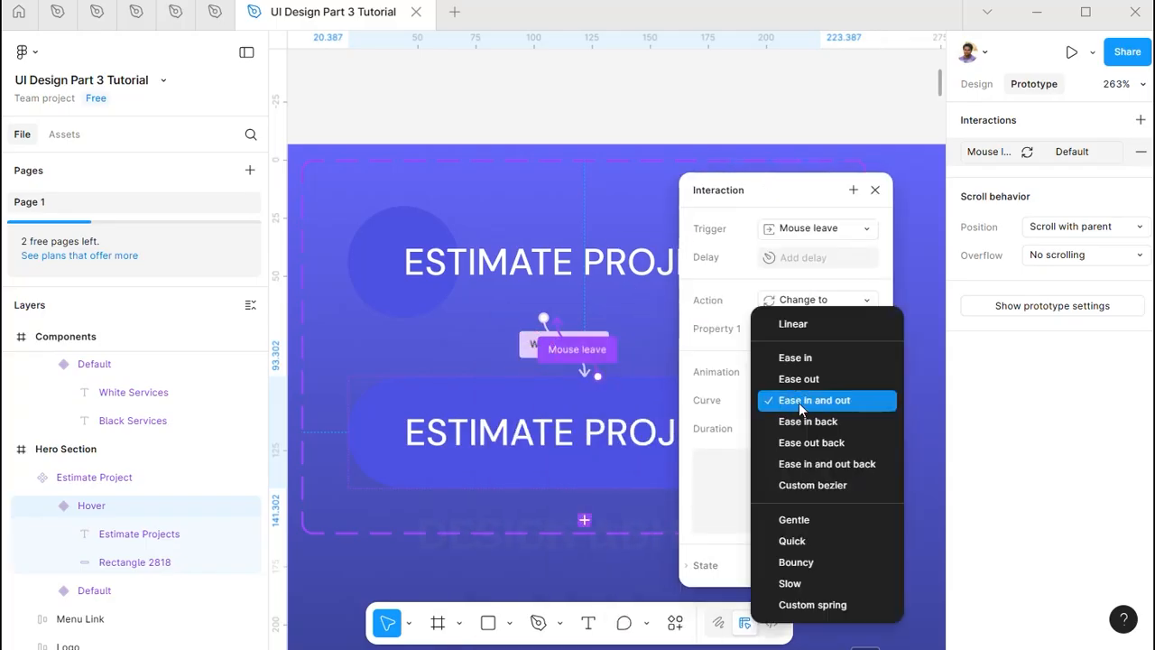
left_click(775, 376)
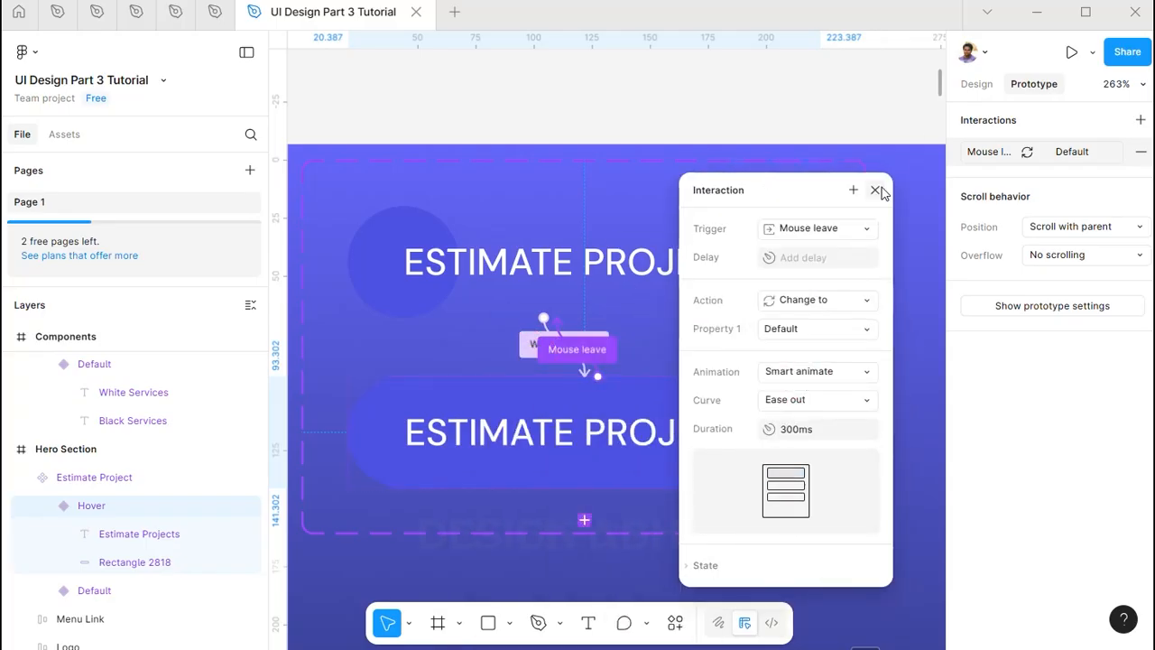
left_click(876, 190)
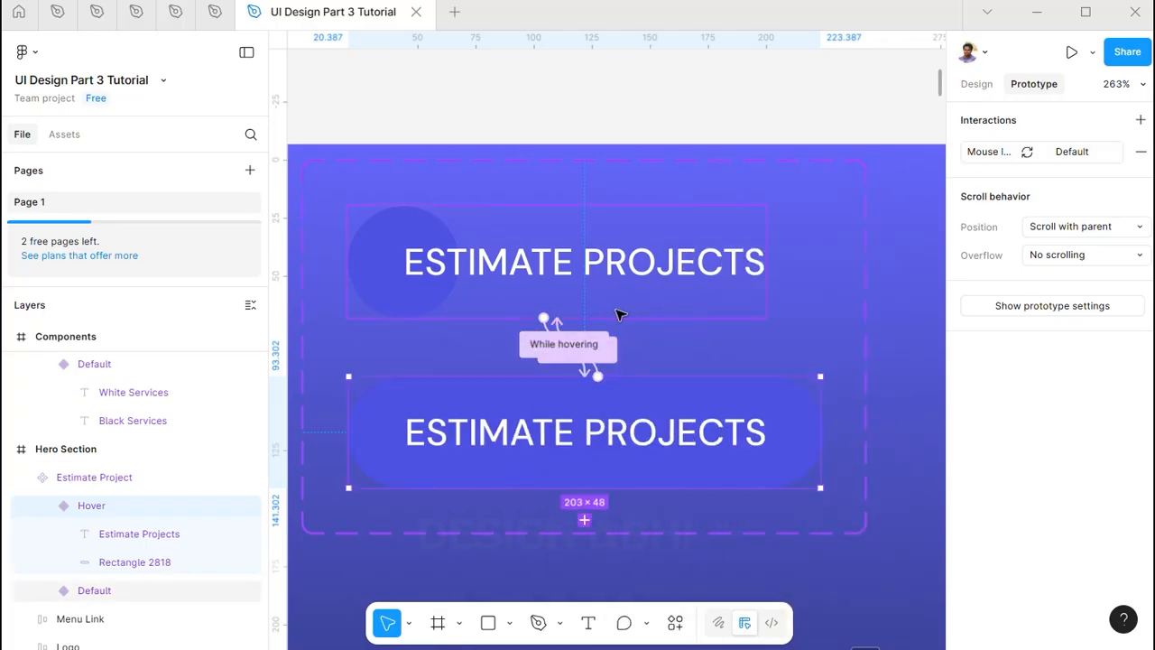
Move the Estimate Project component set into the green Components frame beside the menu links, at about X 411, Y 36
scroll(613, 314, "down", 3)
scroll(627, 330, "up", 2)
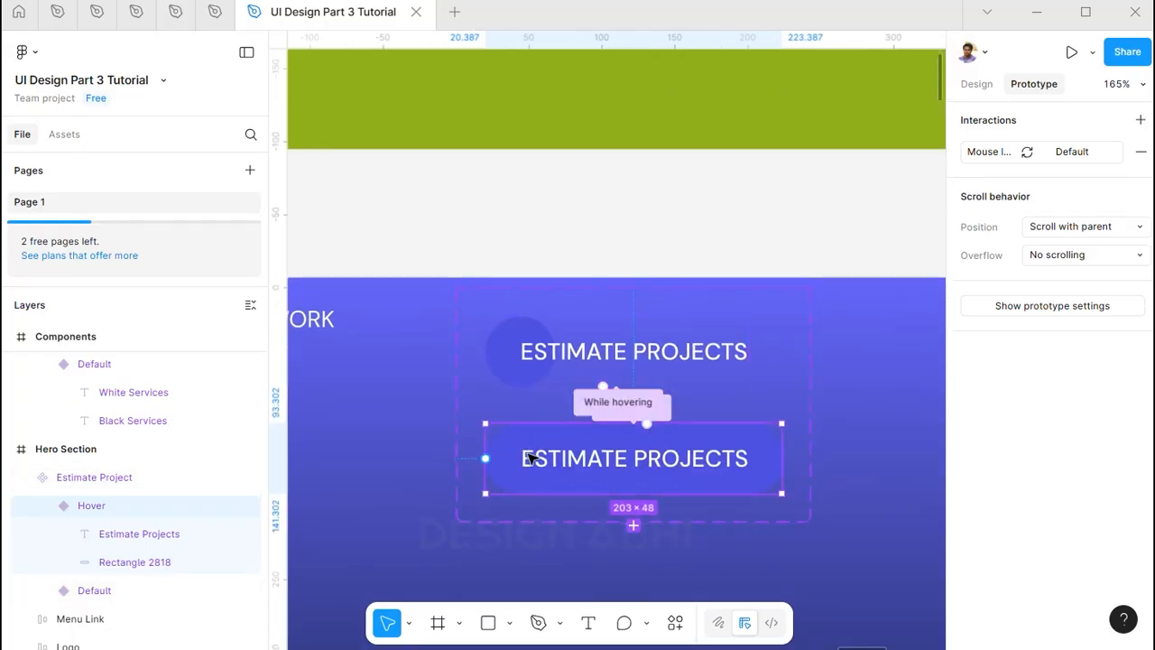
left_click(559, 351)
scroll(560, 347, "down", 4)
left_click(876, 337)
left_click_drag(612, 393, 398, 344)
left_click_drag(400, 345, 515, 352)
left_click(978, 84)
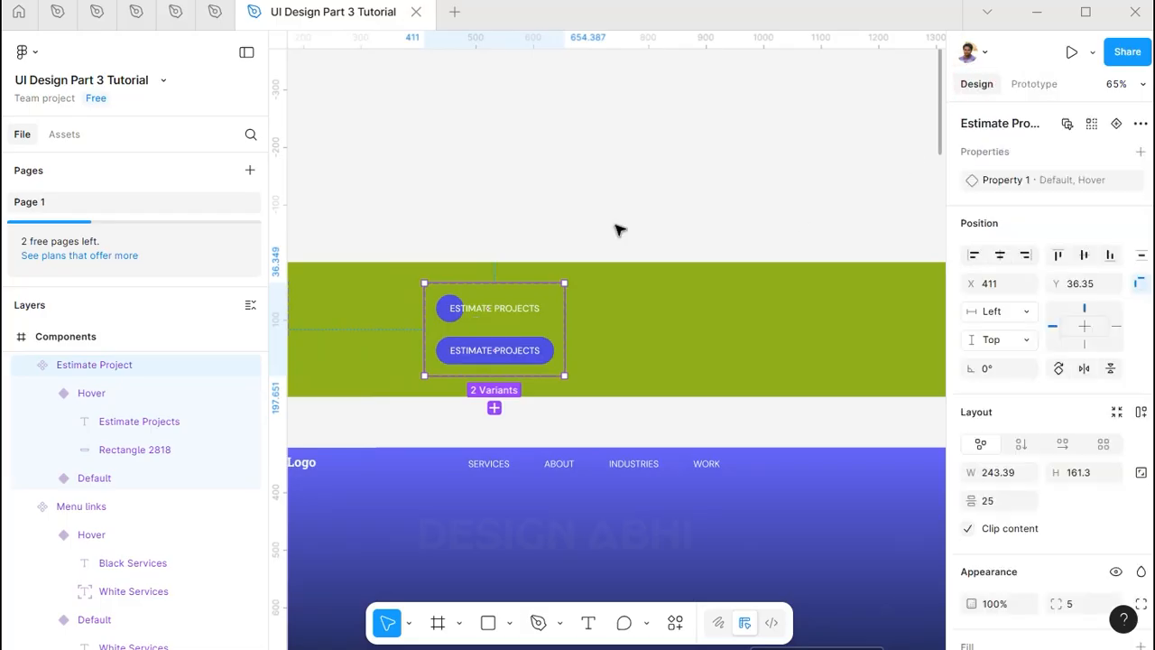
Place an instance of the default Estimate Project button in the grey Portotype frame
left_click_drag(380, 215, 962, 166)
scroll(764, 240, "right", 5)
left_click_drag(833, 268, 490, 269)
double_click(759, 272)
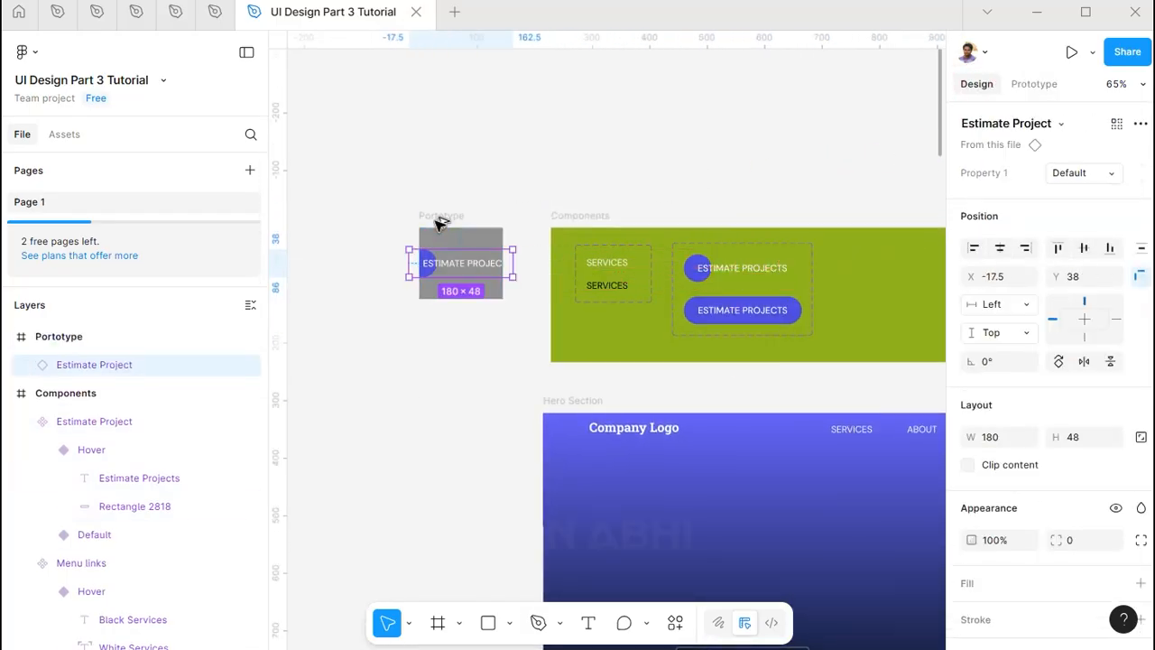
Enlarge the Portotype frame to about 257 × 124 and centre the button instance horizontally in it
left_click(438, 218)
left_click_drag(415, 244, 351, 246)
left_click_drag(463, 273, 438, 266)
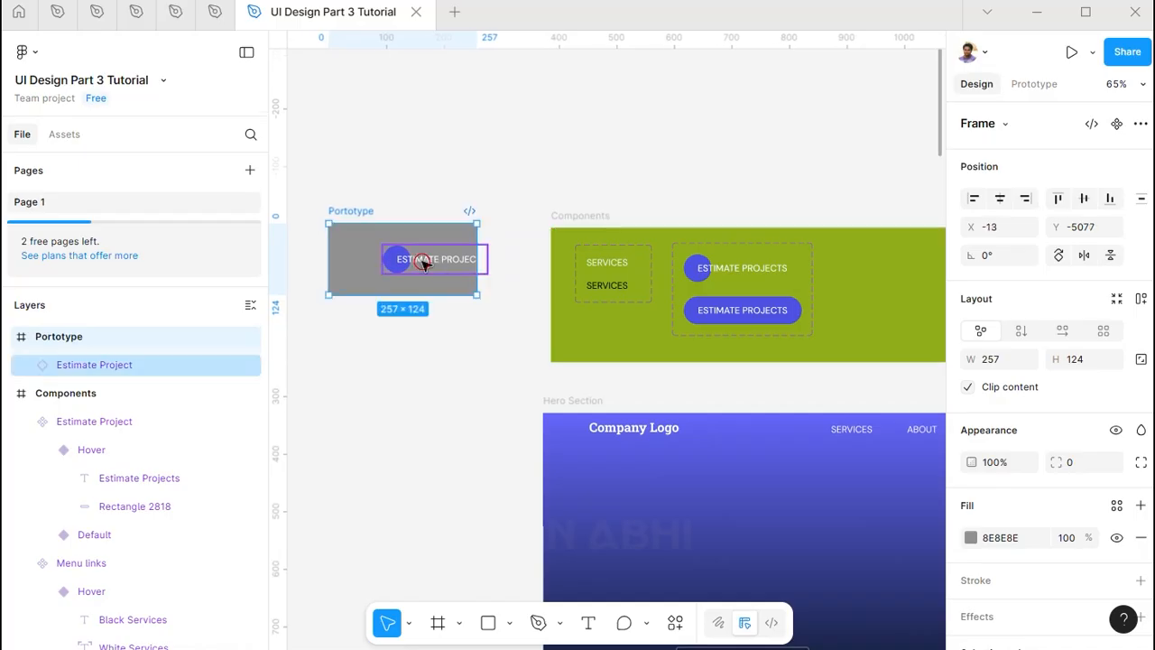
left_click(427, 262)
left_click(1000, 247)
Preview the button in the Portotype frame, close the preview and delete the test instance
left_click(348, 211)
key("shift+space")
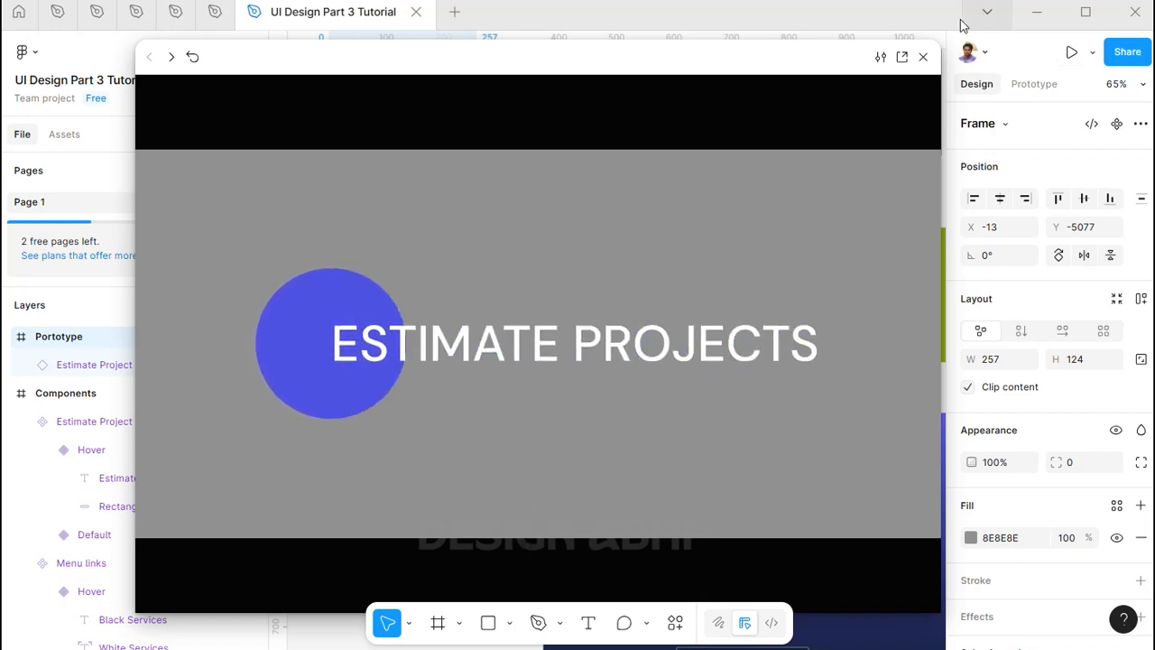
left_click(924, 58)
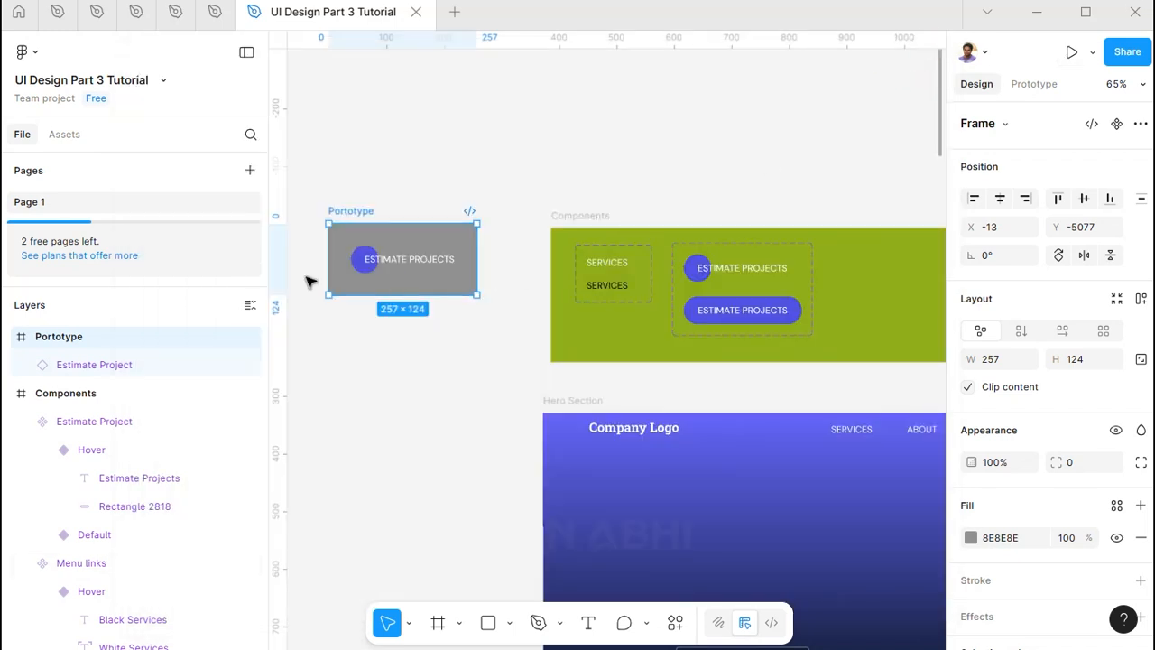
left_click(370, 263)
key("Delete")
Place a default Estimate Project instance in the Hero Section's navigation row at X 1175, Y 18 and wrap it in an auto layout frame
scroll(578, 310, "down", 3)
scroll(578, 310, "right", 5)
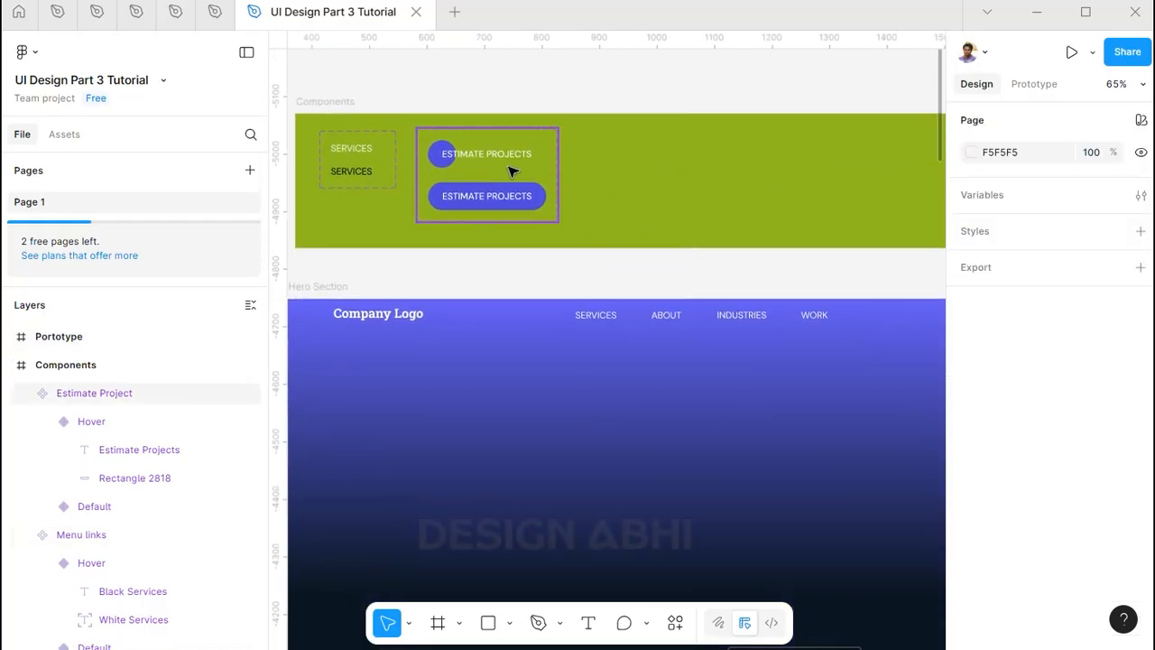
left_click(497, 154)
left_click_drag(497, 155, 889, 346)
key("shift+Right")
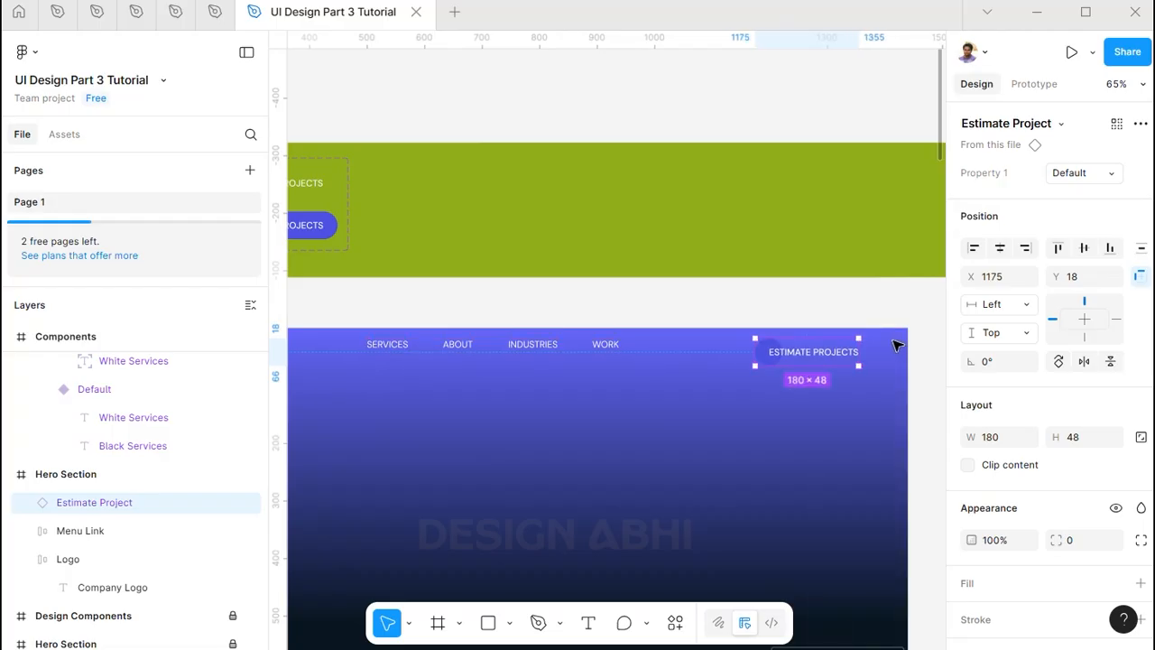
key("shift+a")
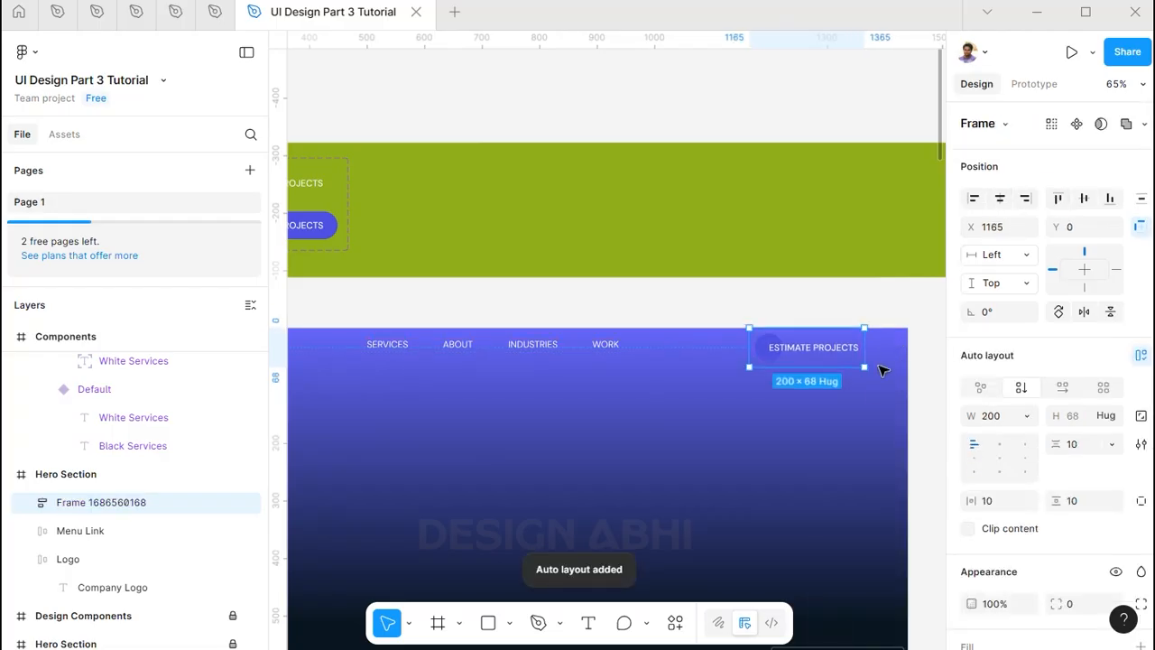
Nudge the Company Logo frame rightward in the Hero Section to X 100.56, checking its distance from the edges
scroll(882, 370, "left", 3)
left_click(483, 312)
key("alt")
key("shift+Right")
key("shift+Right")
key("alt")
key("shift+Right")
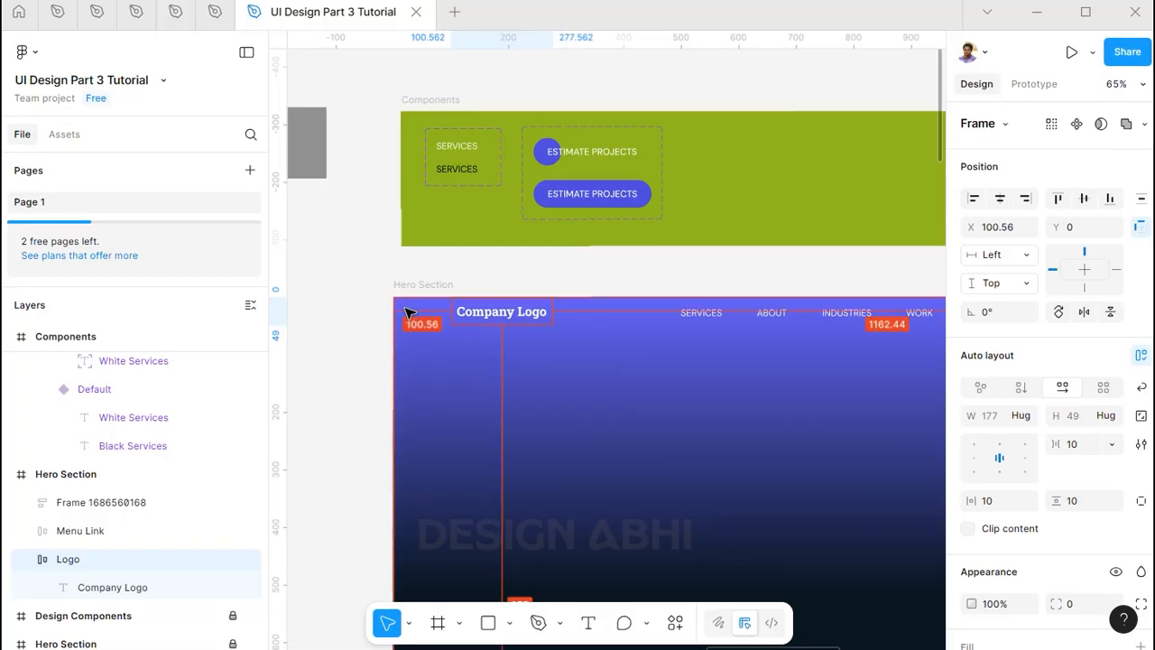
Move the Estimate Projects button frame in the Hero Section to X 1140
scroll(407, 312, "right", 4)
left_click(781, 364)
key("shift+Left")
key("shift+Left")
key("shift+Left")
key("alt")
key("Right")
key("Right")
key("Right")
key("Right")
key("Right")
scroll(880, 363, "down", 2)
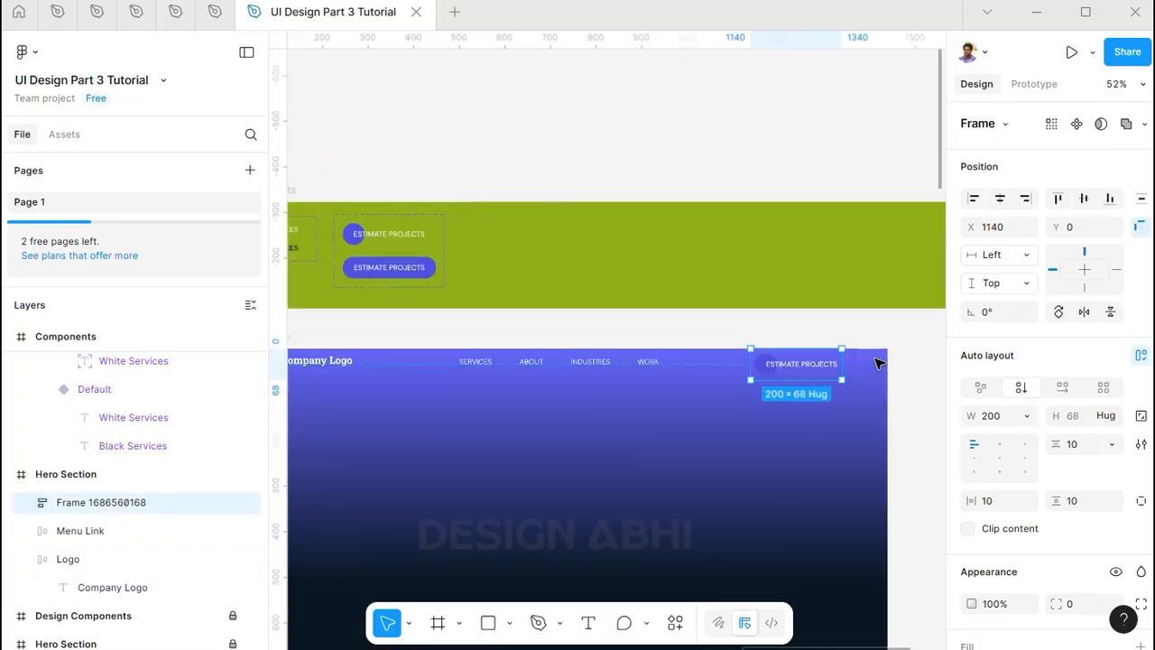
Wrap the logo, menu links and Estimate Projects button frame together in one auto layout
left_click(728, 367)
scroll(439, 389, "up", 1)
left_click(408, 344)
left_click(620, 343, "shift")
left_click(915, 345, "shift")
key("shift+a")
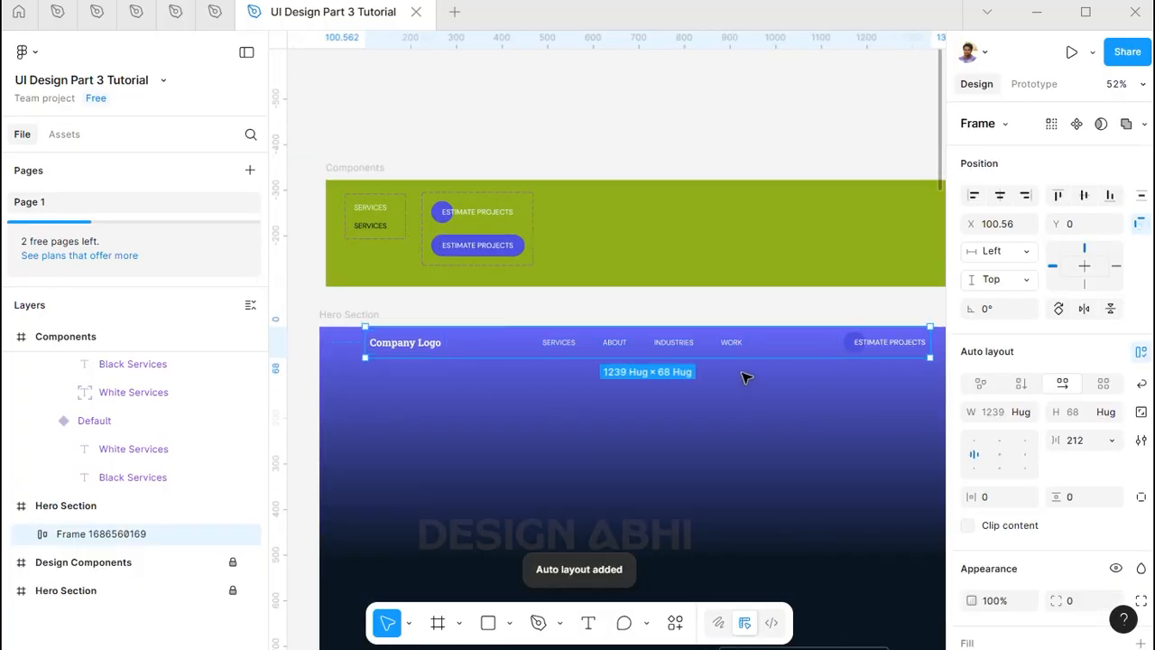
Rename the new navigation auto layout frame as Header Section
scroll(748, 376, "down", 3)
double_click(103, 536)
type("Header Section")
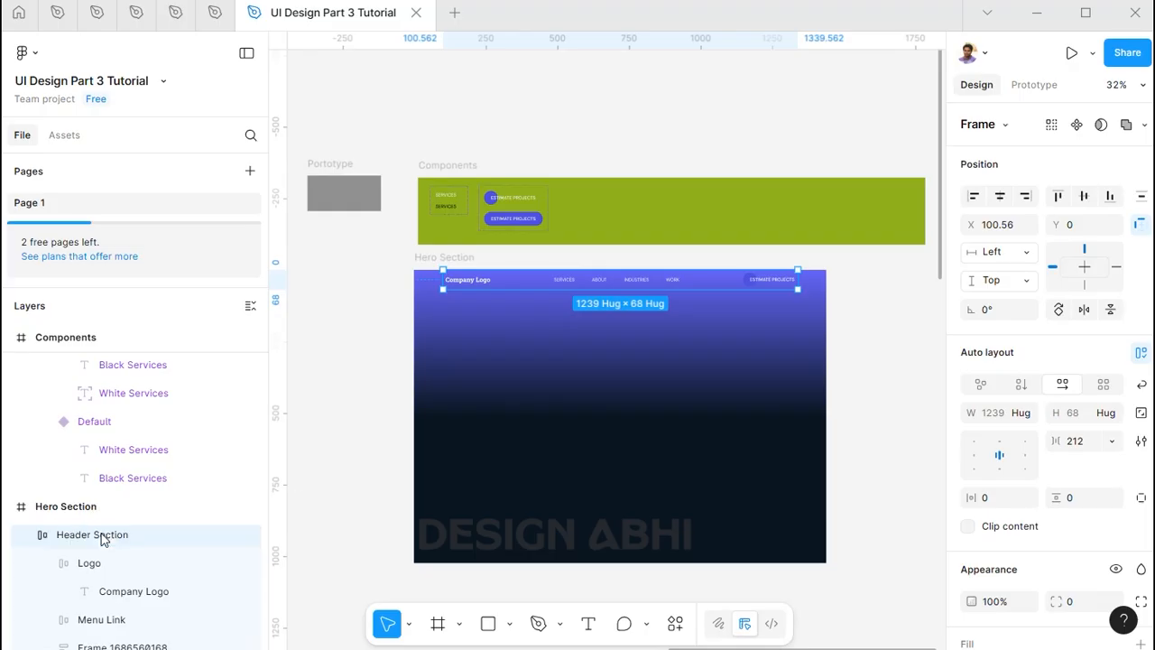
key("Return")
left_click(389, 373)
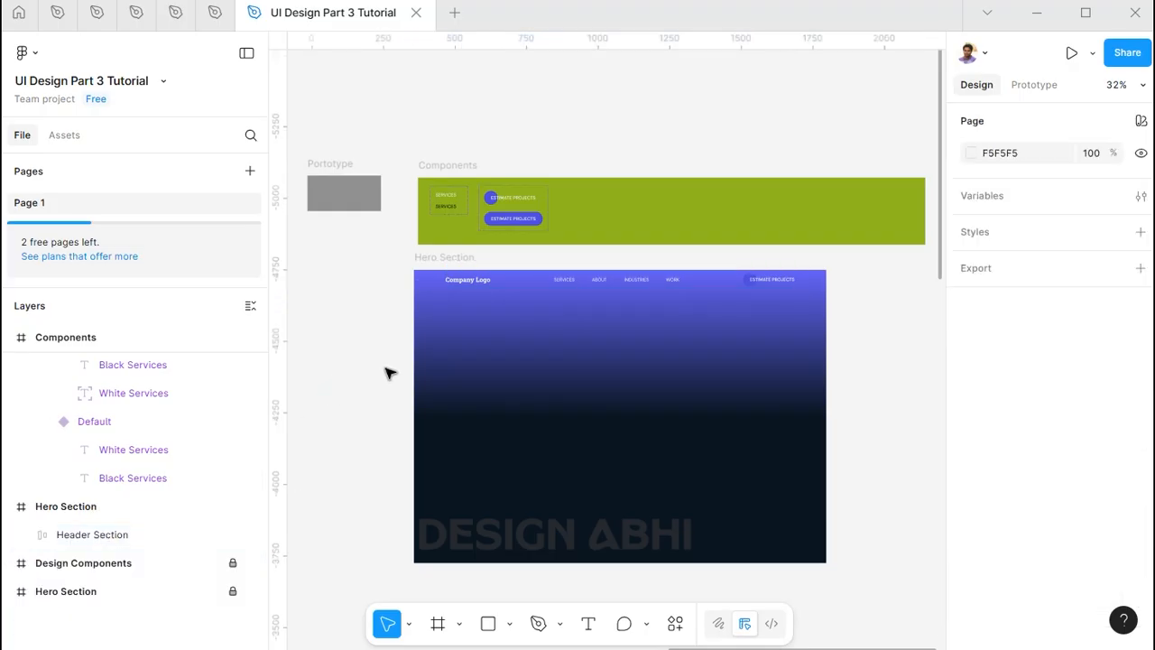
Add the text "Bespoke" to the Hero Section below the navigation and set its font size to 60
left_click(476, 344)
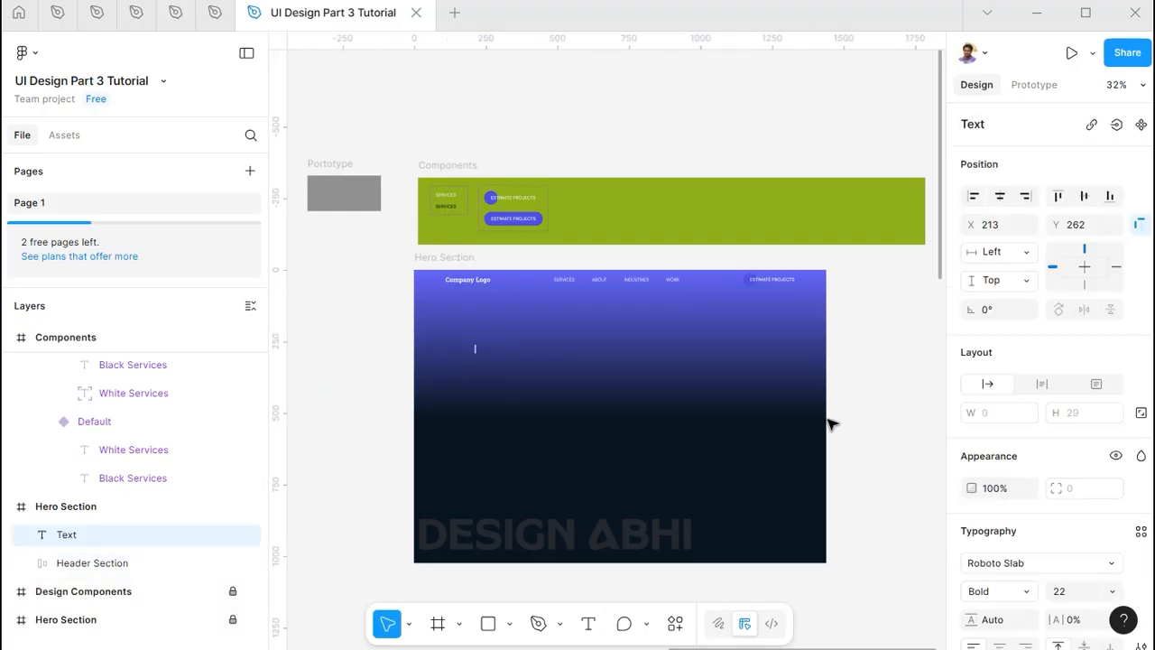
type("Bespoke")
key("Escape")
left_click(1090, 595)
type("62")
key("Return")
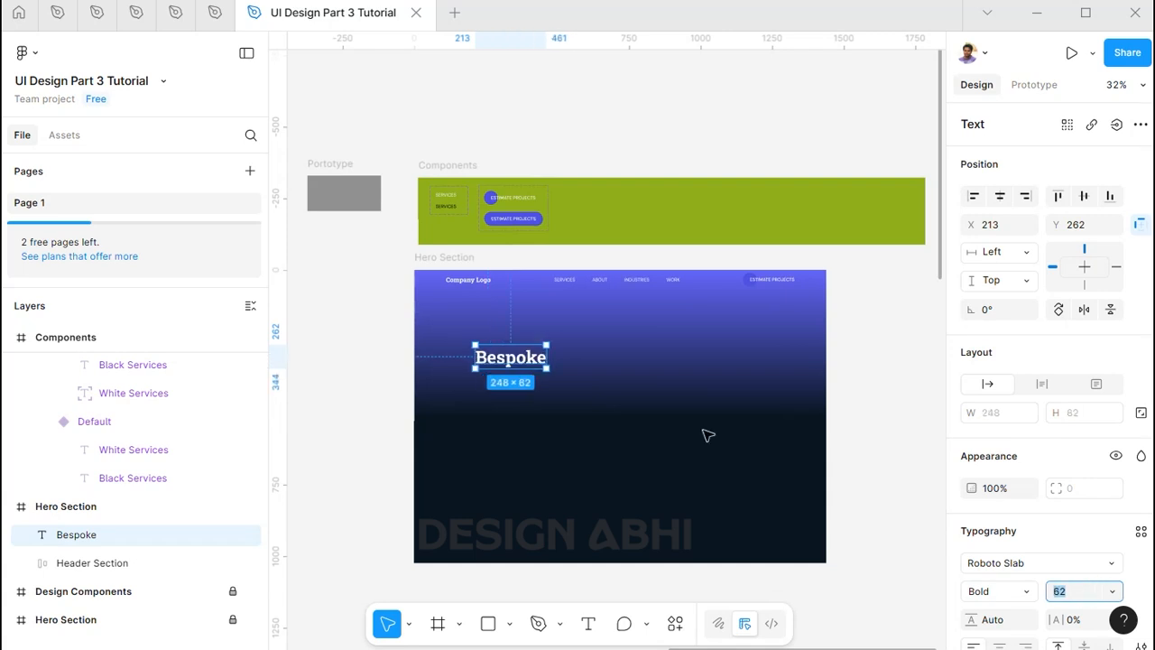
key("Down")
key("Down")
Set the letter case of the Bespoke heading to uppercase
scroll(1065, 577, "down", 3)
left_click(1143, 401)
left_click(833, 430)
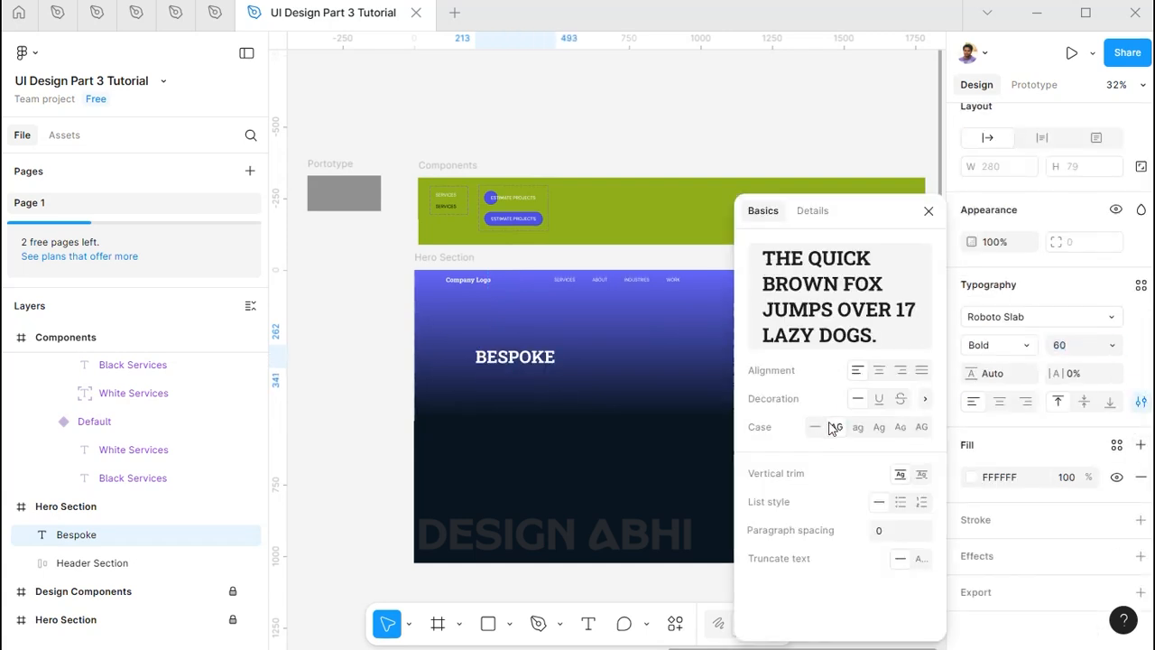
left_click(335, 324)
Move the heading to X 110.56, Y 187.8 and extend it to "Bespoke Software Engineering Studio" on two lines
left_click_drag(335, 324, 461, 326)
scroll(502, 314, "down", 3)
scroll(461, 326, "up", 3)
left_click_drag(686, 247, 656, 231)
double_click(669, 221)
type("Software Engineering Studio")
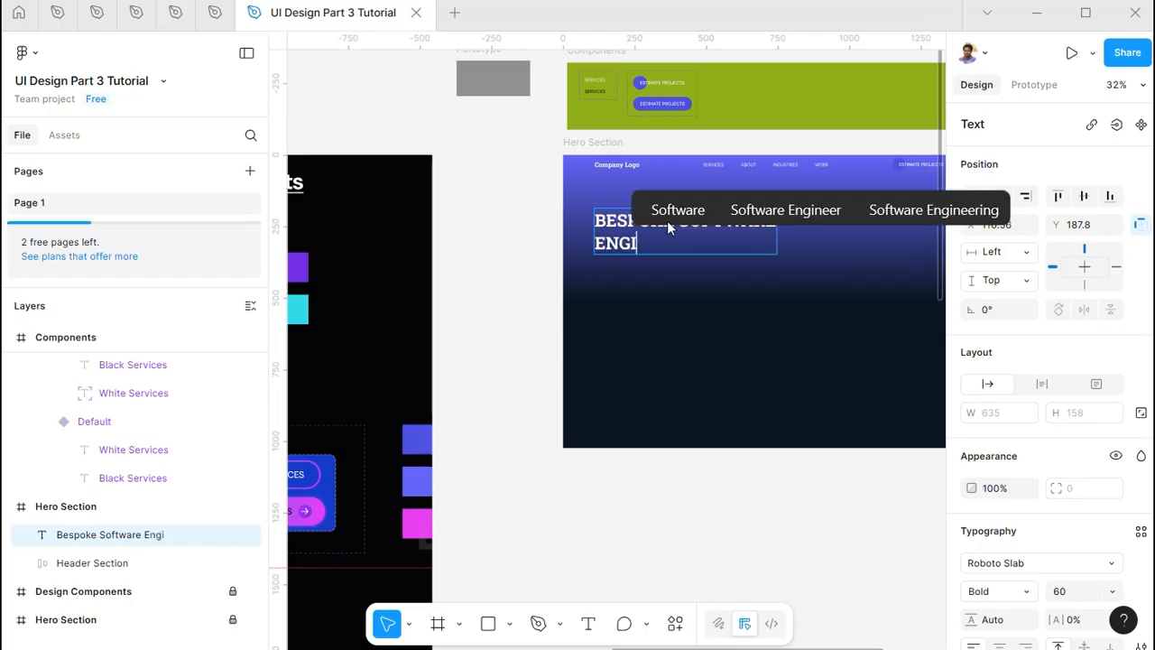
key("Escape")
left_click_drag(760, 253, 708, 235)
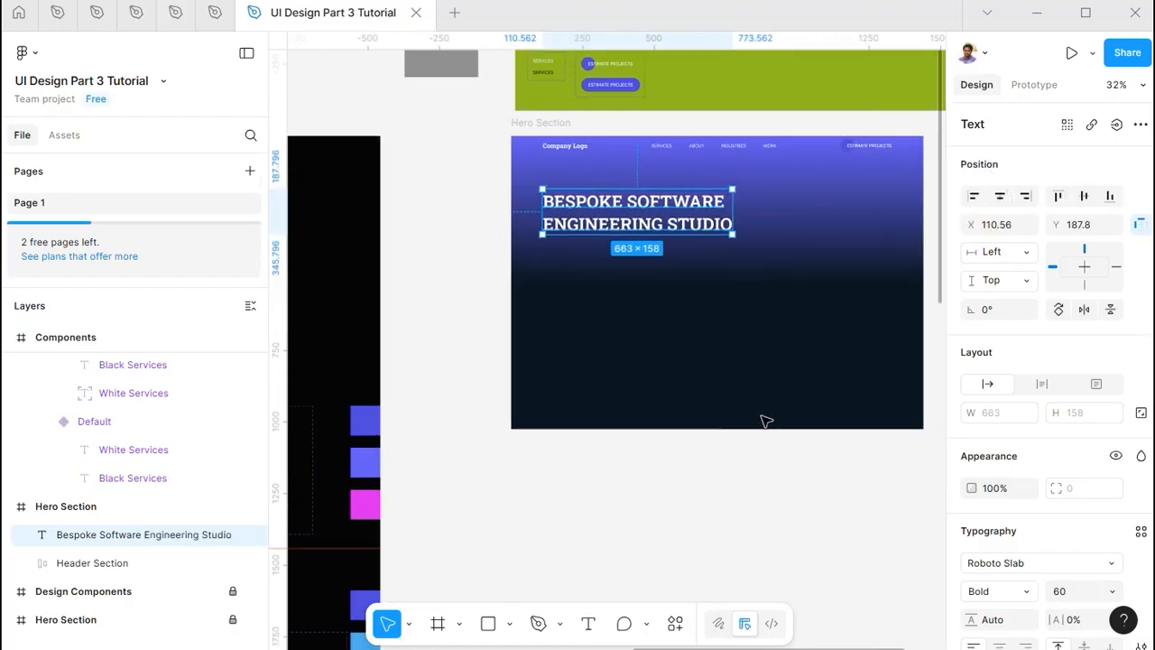
Increase the heading's font size to 72
left_click(1060, 593)
type("80")
key("Return")
left_click(1061, 593)
type("72")
key("Return")
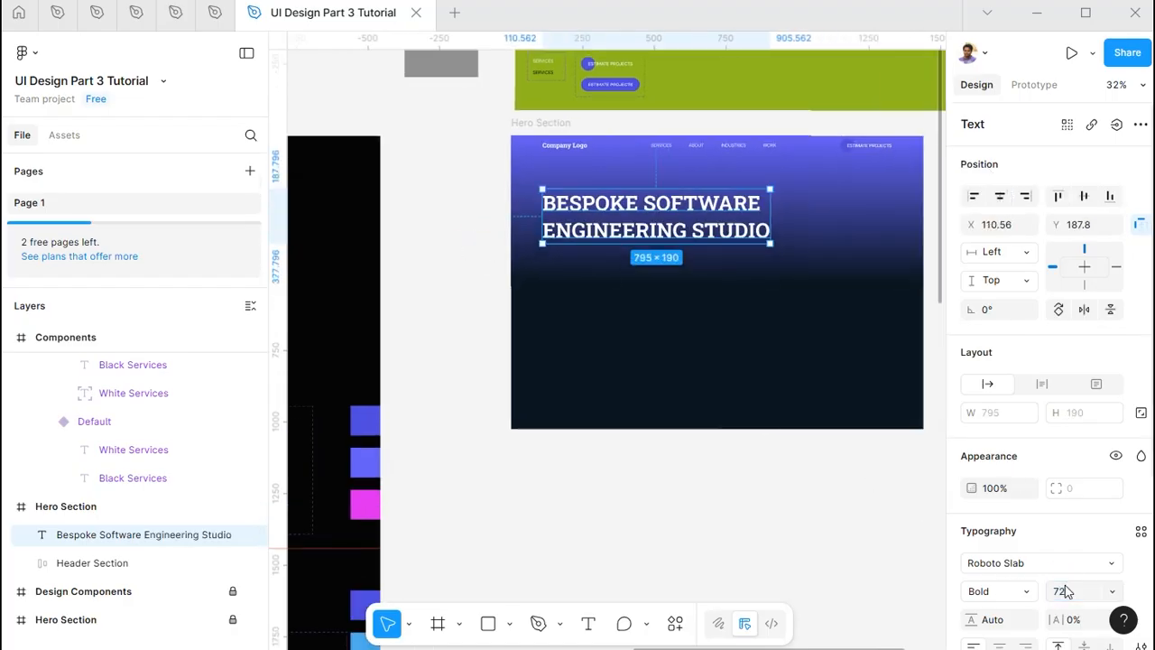
Align the left edges of the heading and the Header Section frame
scroll(571, 201, "up", 2)
left_click(617, 132, "shift")
left_click(974, 197)
left_click(639, 264)
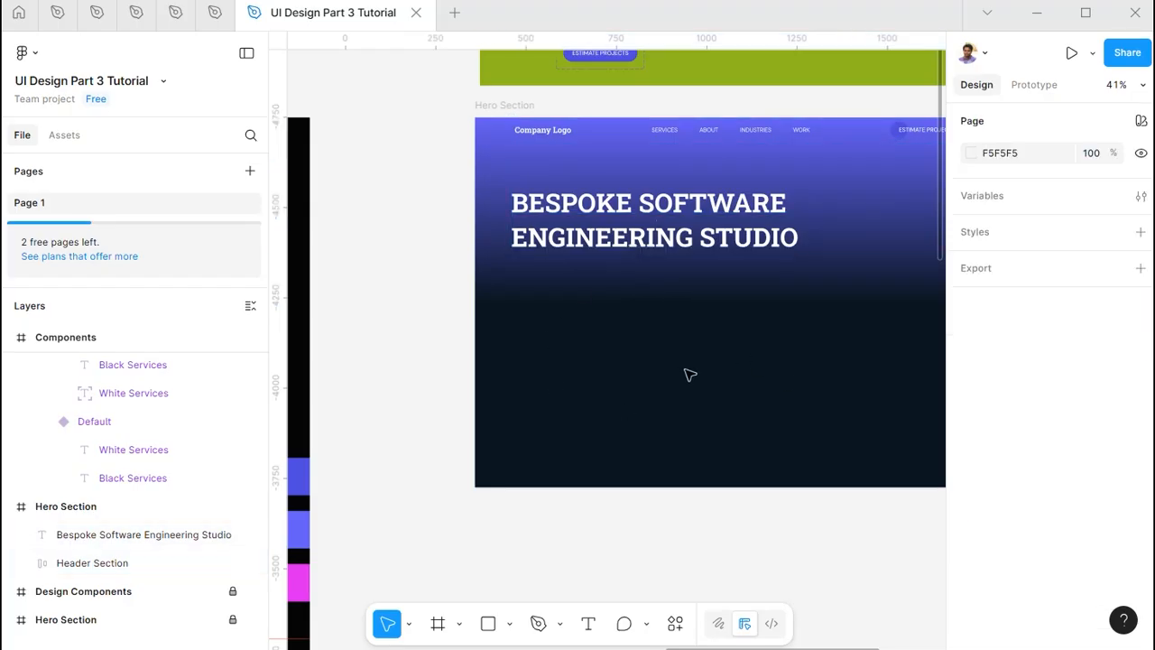
Unlock the reference Hero Section and the Design Components frame containing the Header word examples
scroll(690, 375, "left", 13)
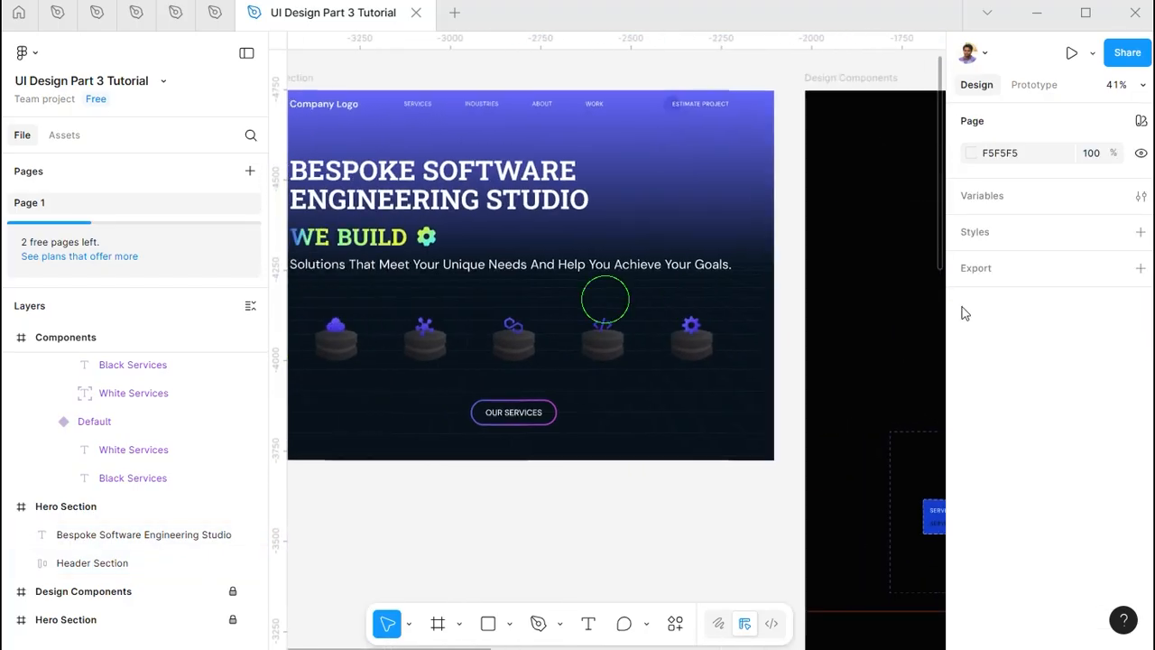
scroll(695, 294, "left", 5)
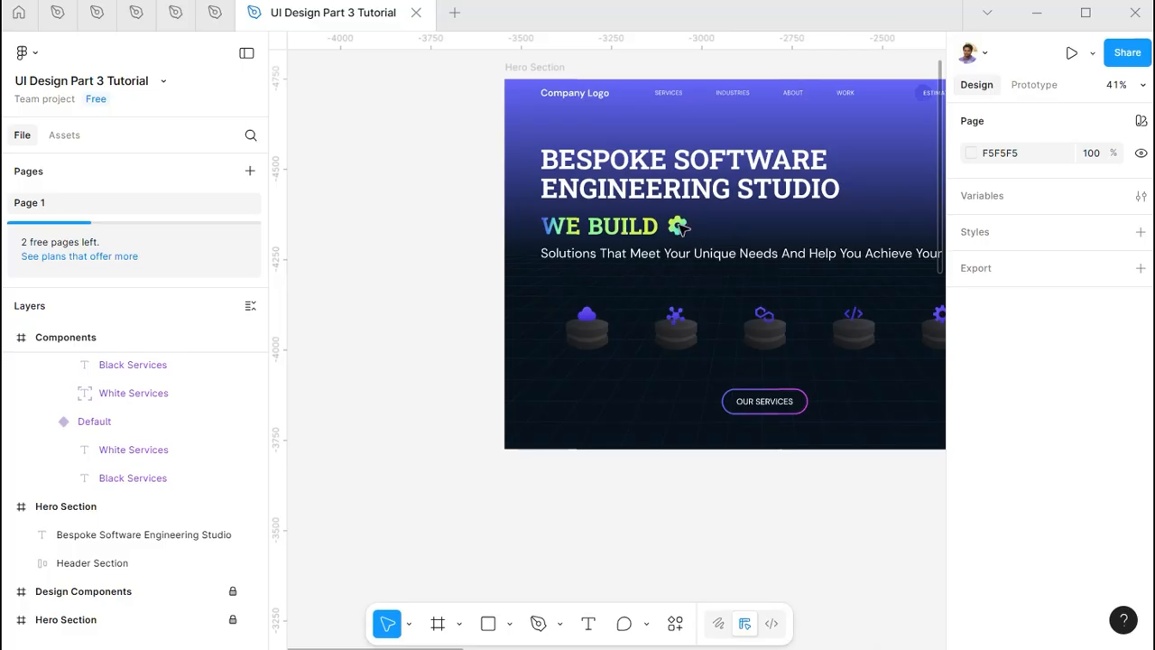
left_click_drag(783, 232, 74, 158)
scroll(645, 335, "down", 4)
left_click_drag(667, 423, 646, 311)
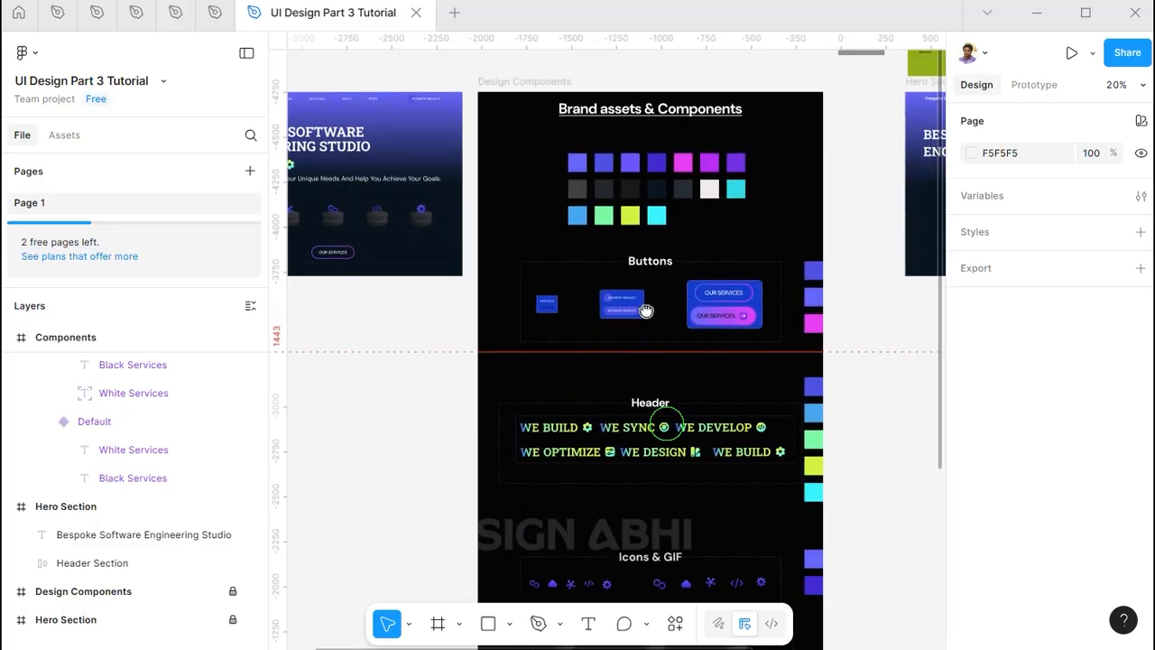
scroll(605, 323, "up", 5)
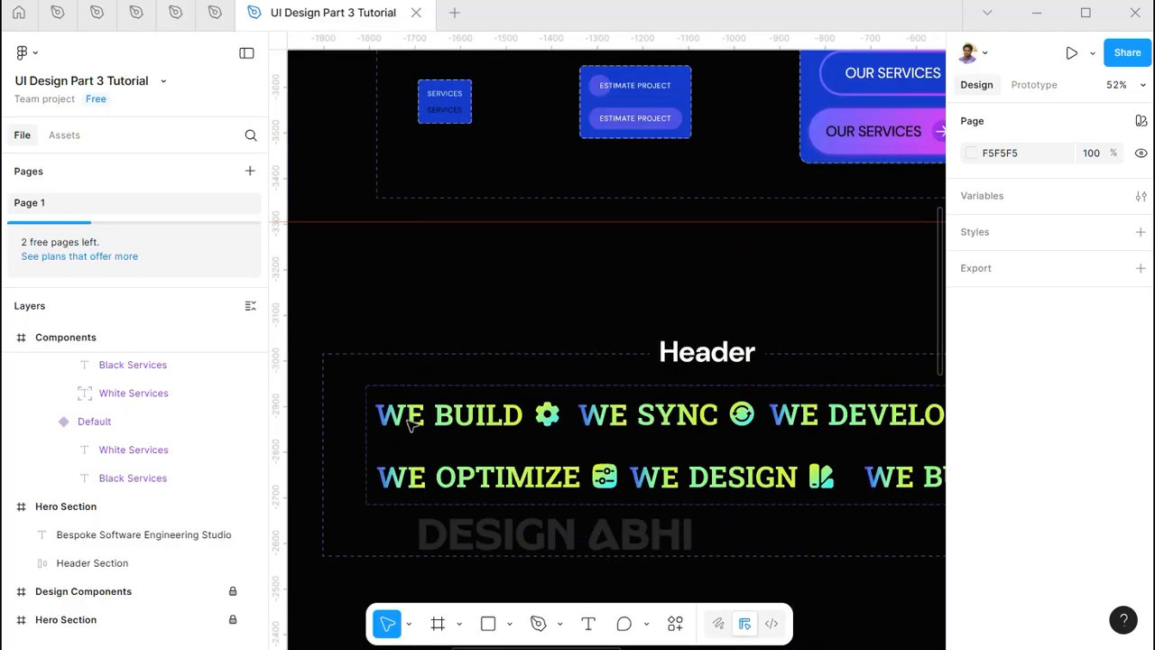
left_click(232, 619)
left_click(233, 592)
Copy the We text, build text and gear icon from the Header examples into the new Hero Section
left_click(417, 421, "ctrl")
left_click(483, 419, "ctrl+shift")
left_click(552, 416, "ctrl+shift")
key("ctrl+c")
scroll(538, 397, "down", 4)
left_click_drag(839, 181, 563, 268)
scroll(738, 222, "up", 2)
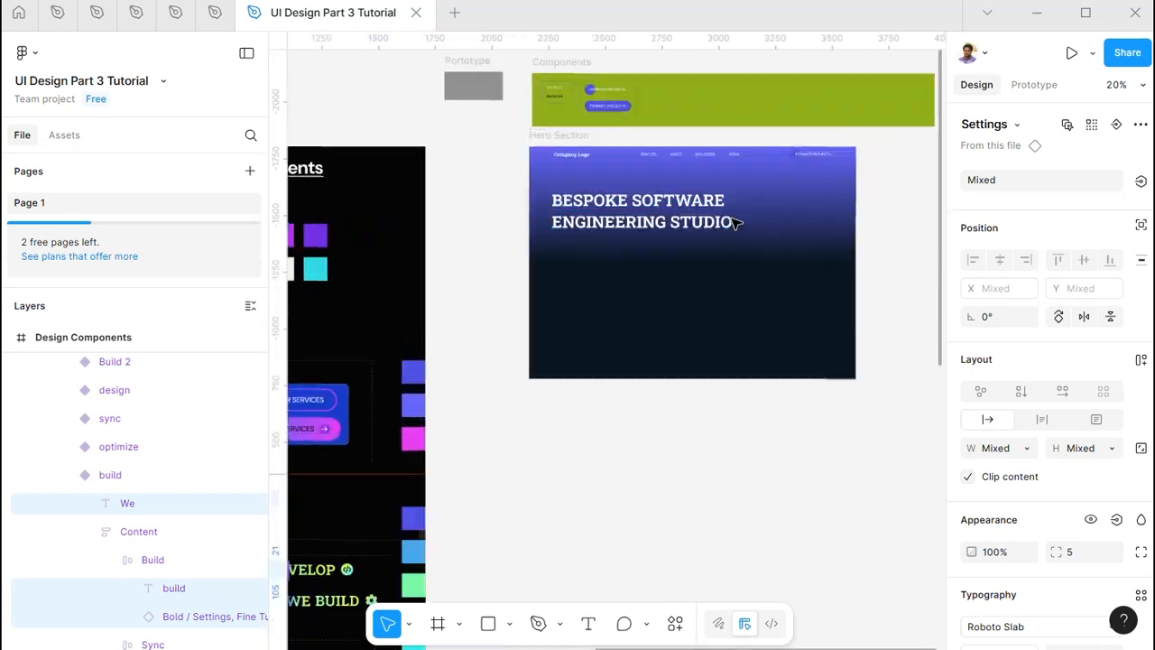
scroll(536, 323, "up", 3)
key("ctrl+v")
Move the pasted WE BUILD text and gear icon beneath the heading, placing We at X 111, Y 449
left_click(646, 233, "shift")
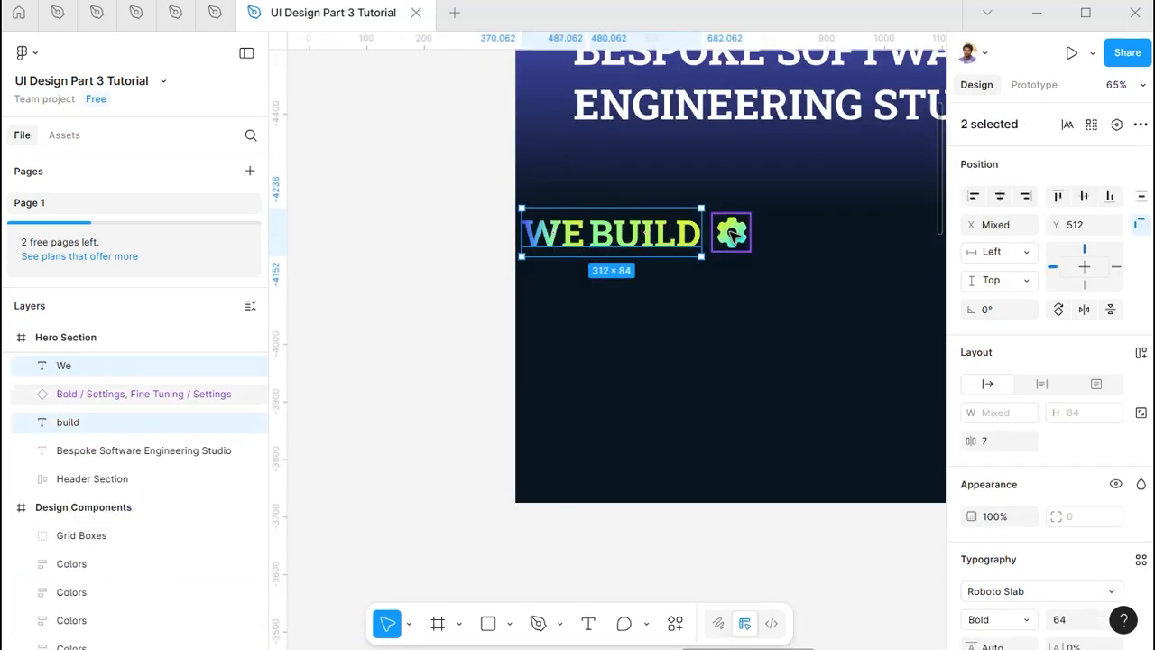
left_click(733, 234, "shift")
left_click_drag(599, 237, 657, 201)
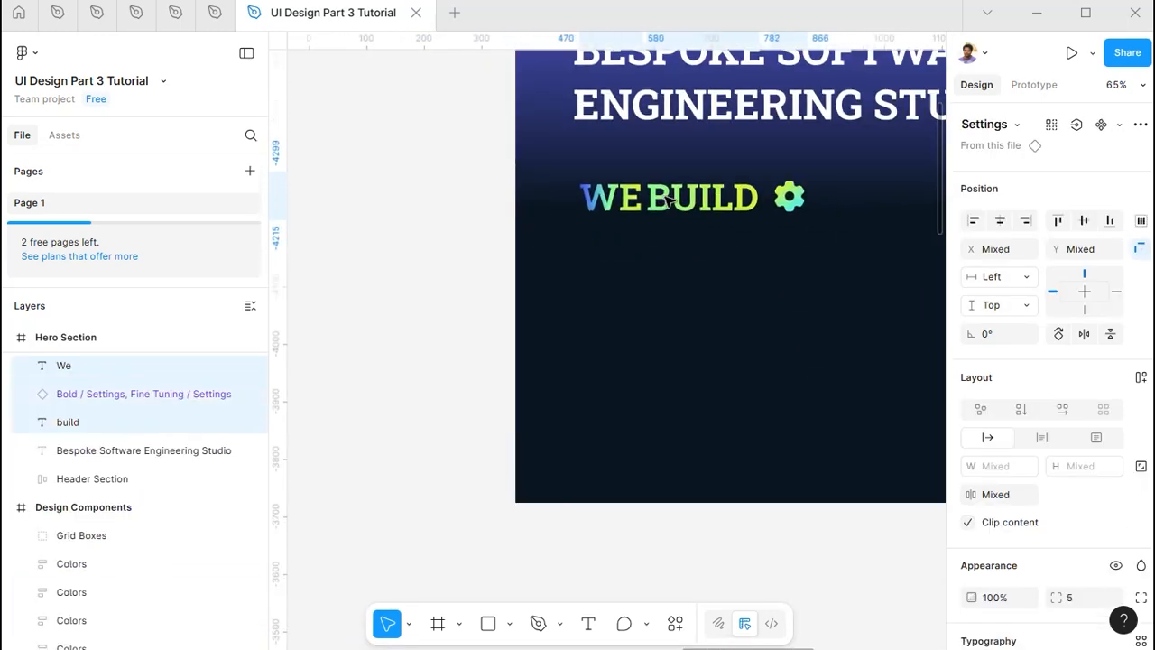
left_click(621, 200)
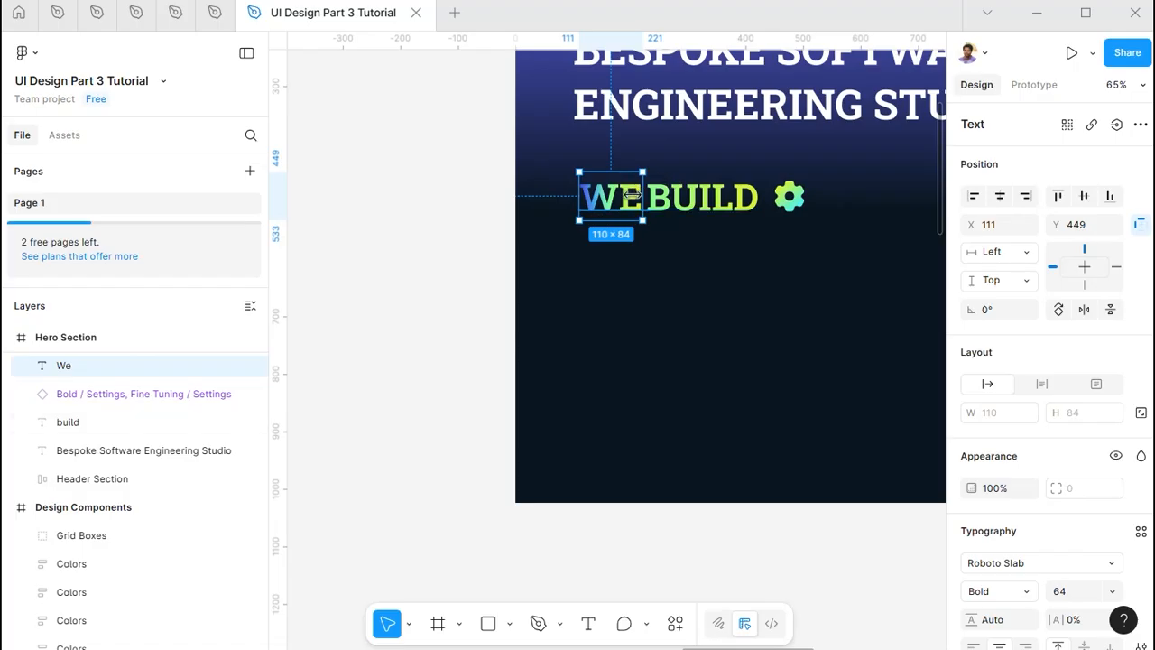
Group the build text with its gear icon and rename the group as Build
left_click(688, 193)
left_click(788, 196, "shift")
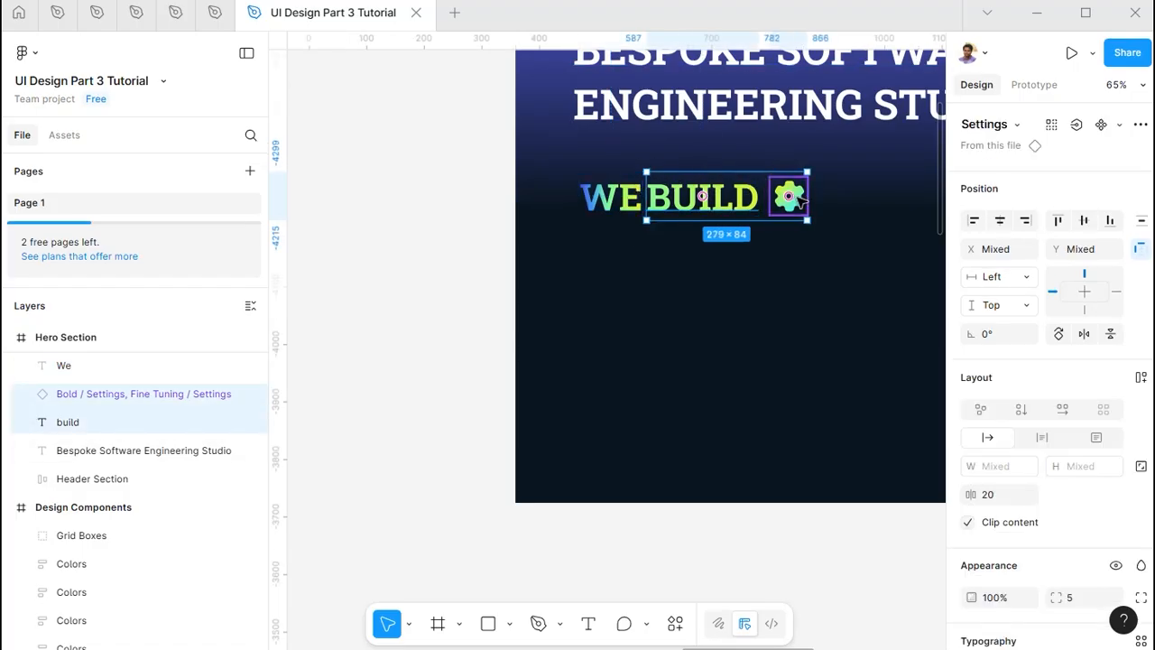
key("ctrl+g")
left_click(79, 397)
double_click(80, 400)
type("B")
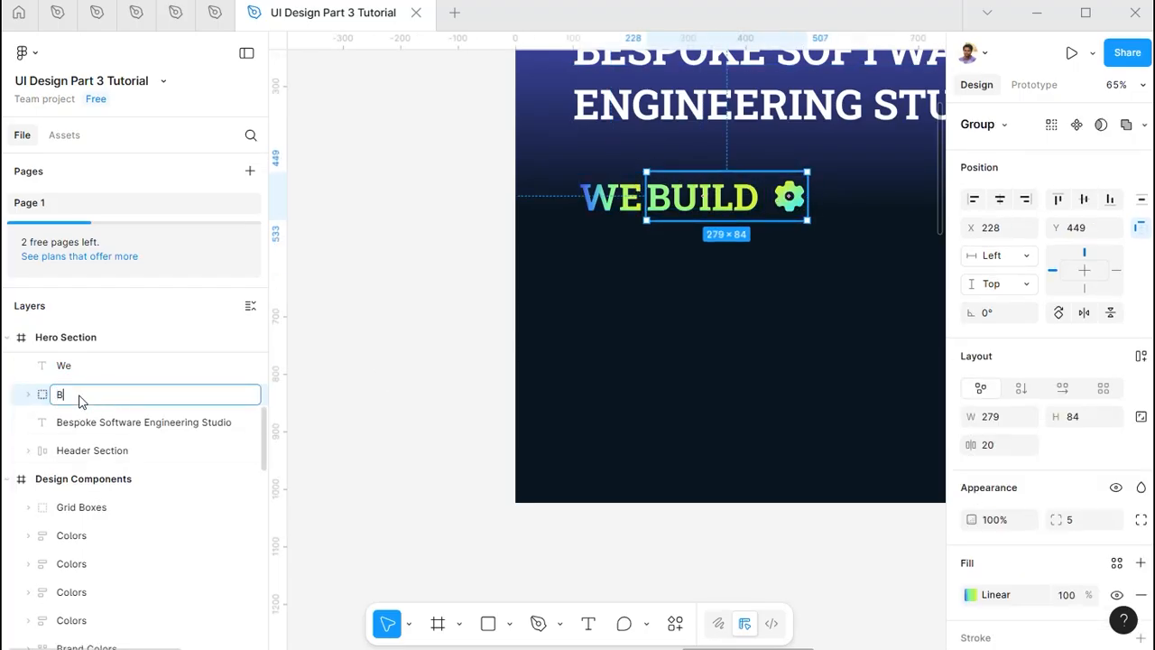
type("uild")
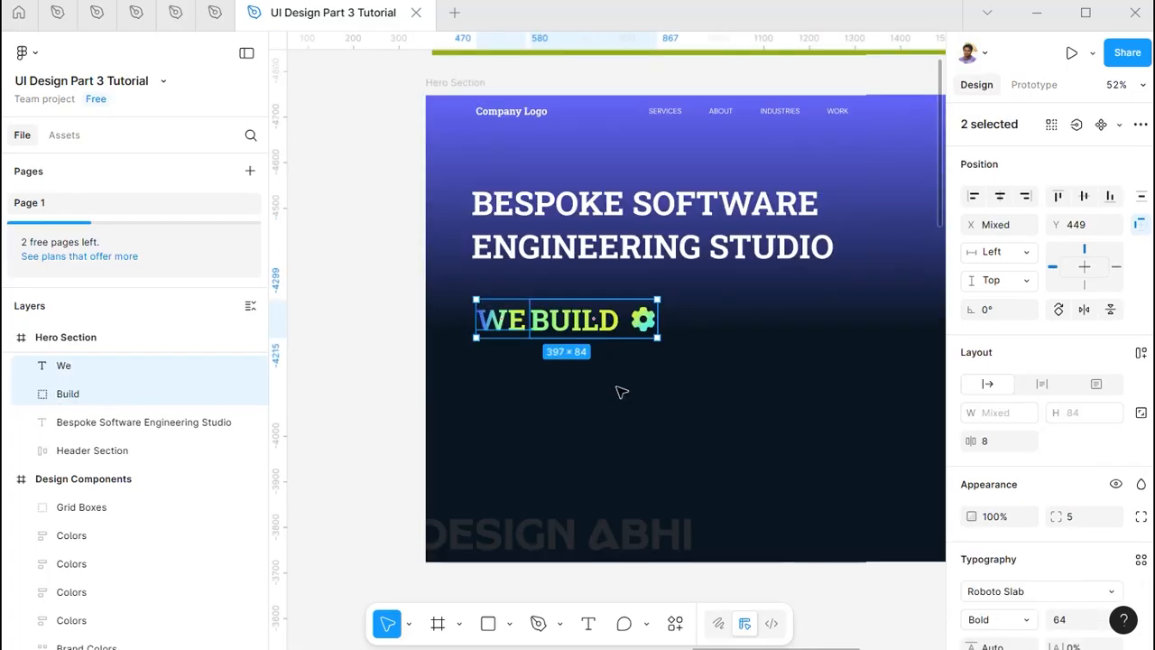
Duplicate the Build group directly below the original at X 229, about Y 556
left_click(619, 389)
left_click(597, 319)
left_click(484, 322, "shift")
left_click(593, 334)
left_click_drag(611, 322, 802, 248)
Select the Sync word in the Header examples and open the duplicated group's BUILD text for editing
scroll(802, 248, "down", 4)
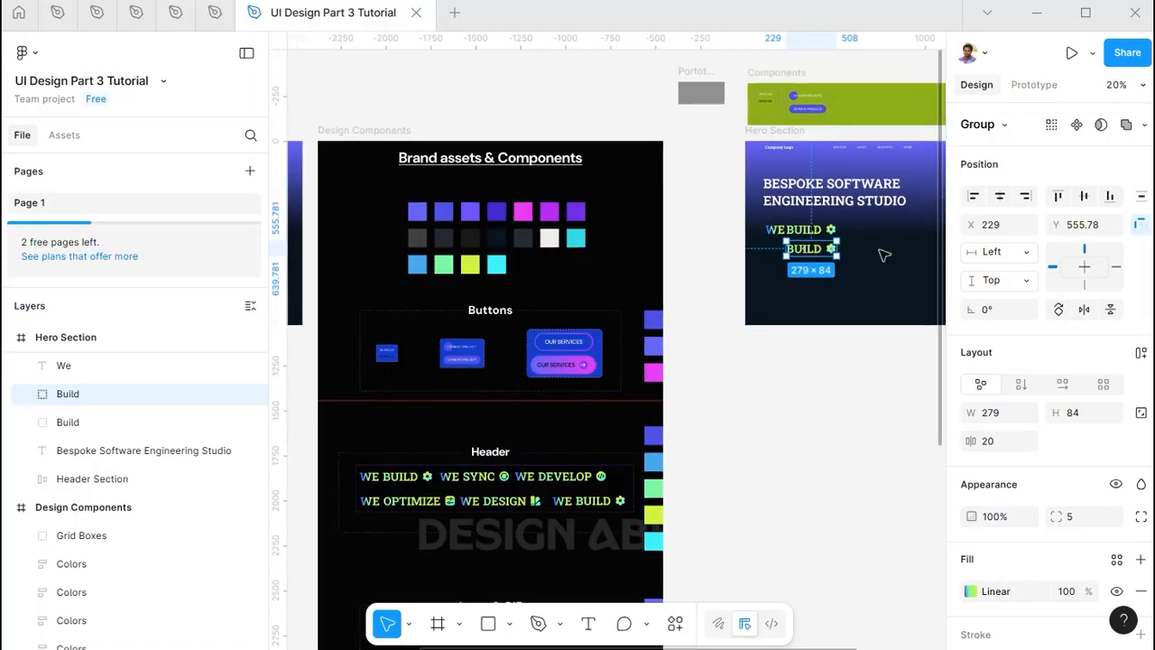
scroll(492, 496, "up", 5)
left_click(469, 462, "ctrl")
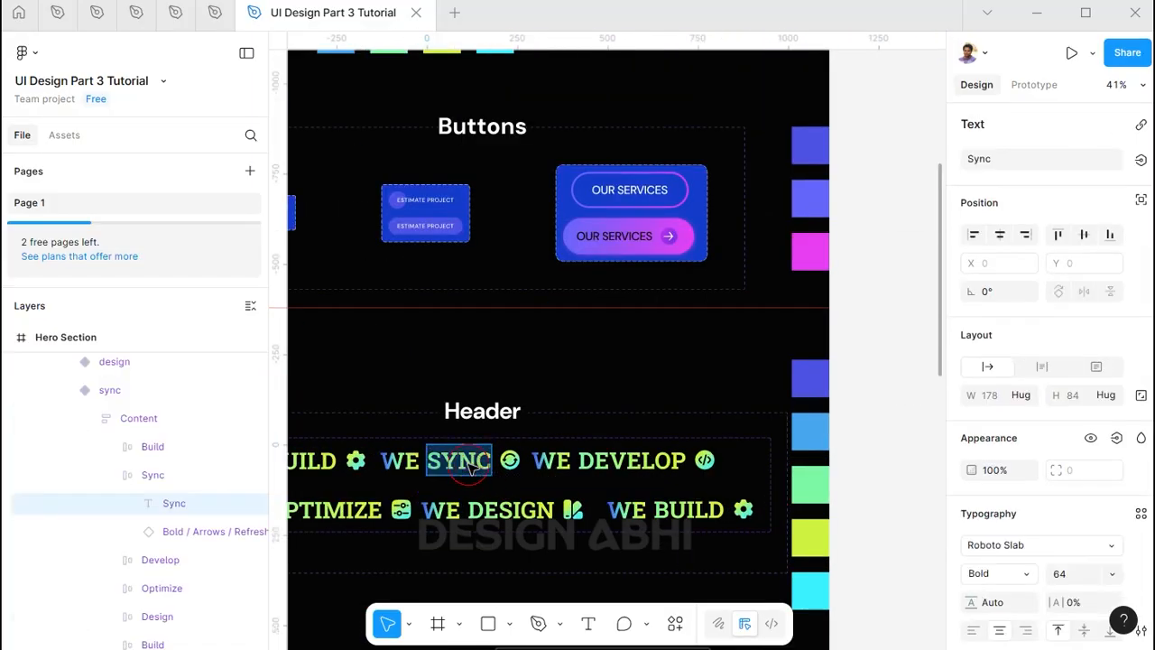
scroll(533, 409, "down", 2)
left_click(895, 154)
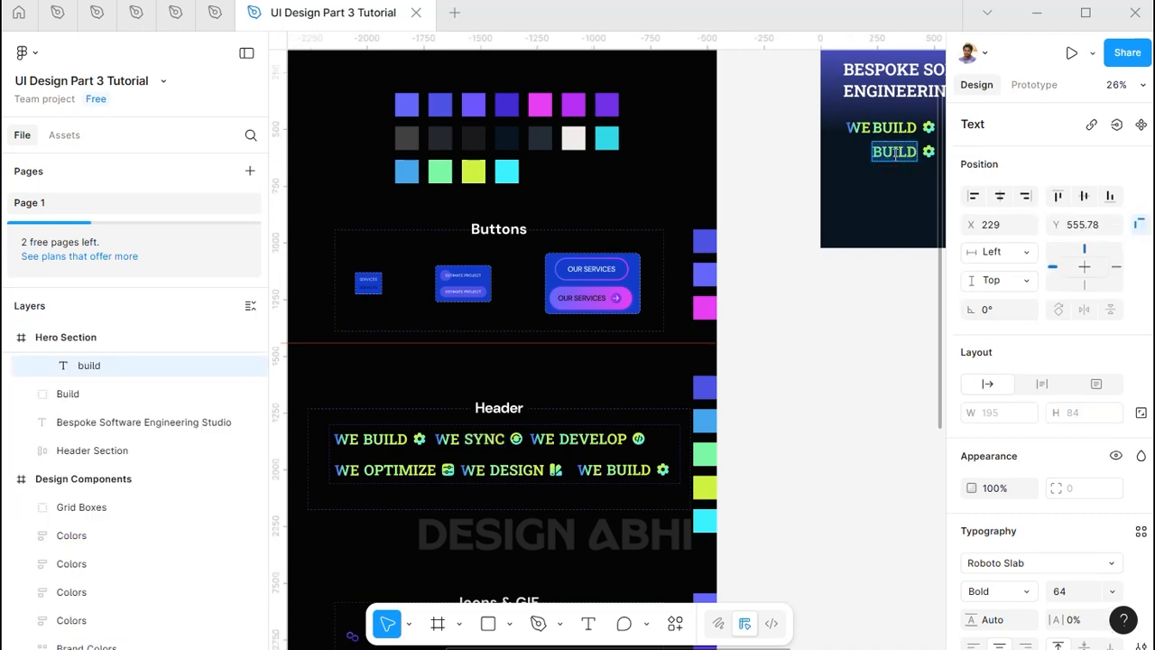
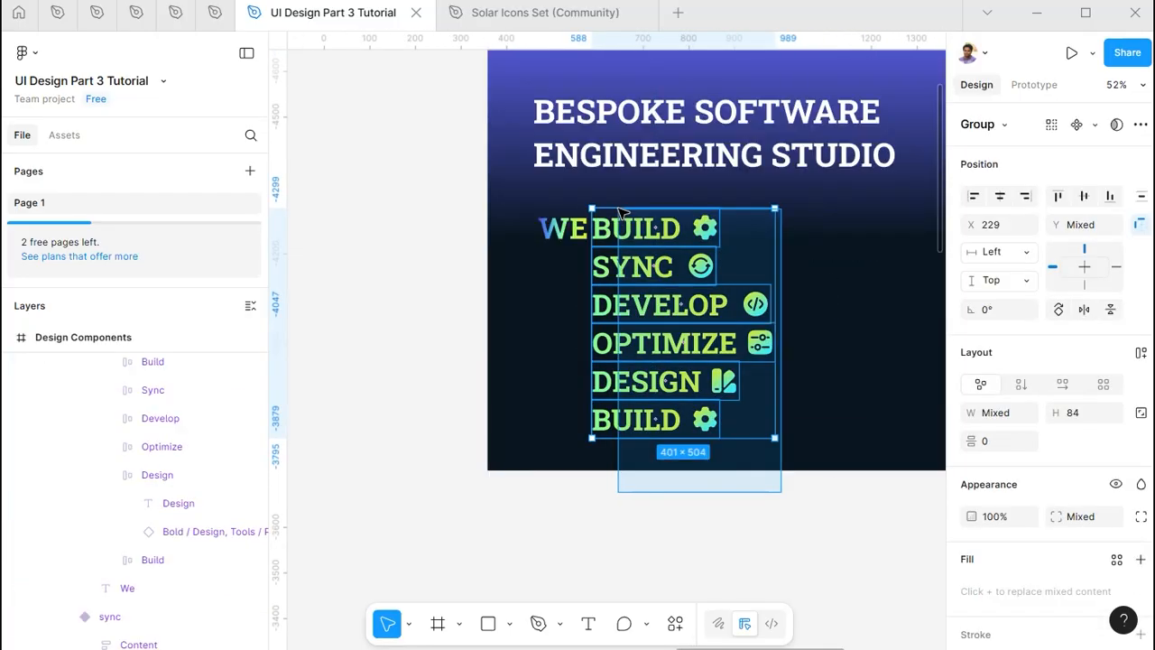
Rename the group holding the six stacked word-and-icon rows as Content Stack
left_click(574, 300)
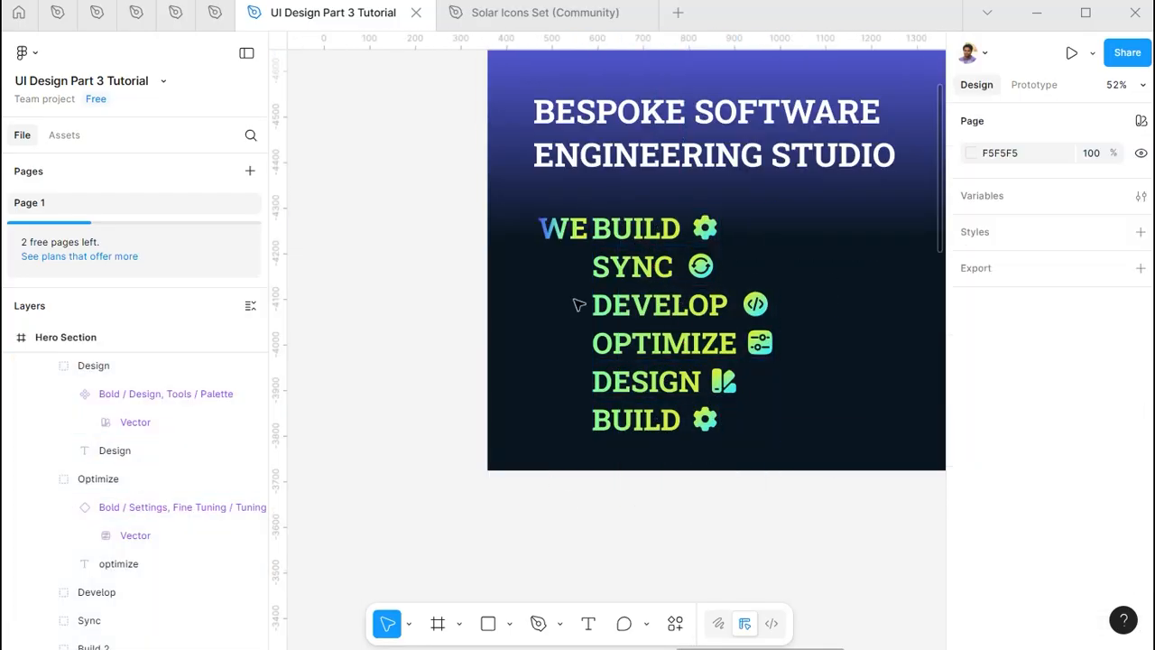
left_click(636, 267)
double_click(84, 397)
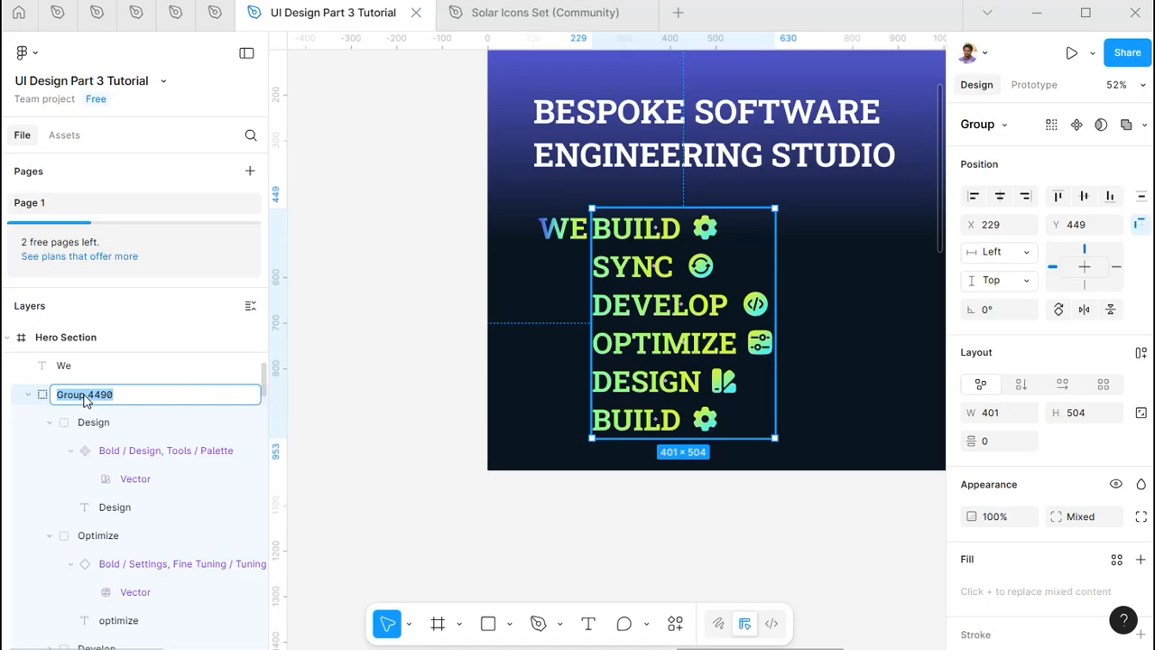
type("Content Stack")
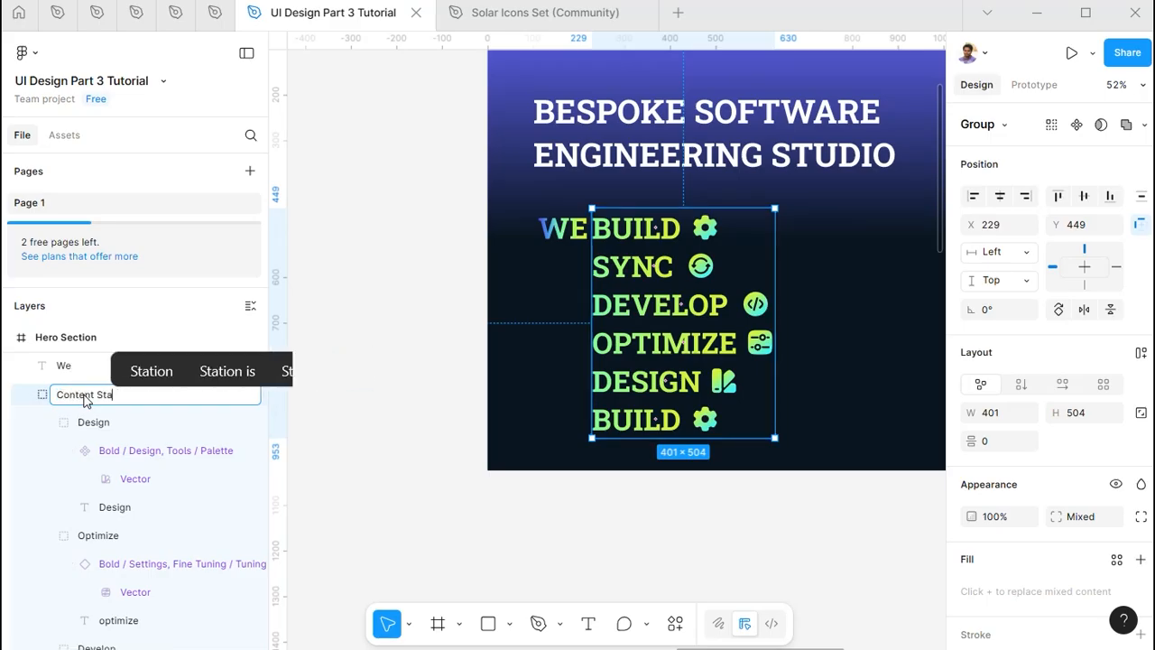
key("Return")
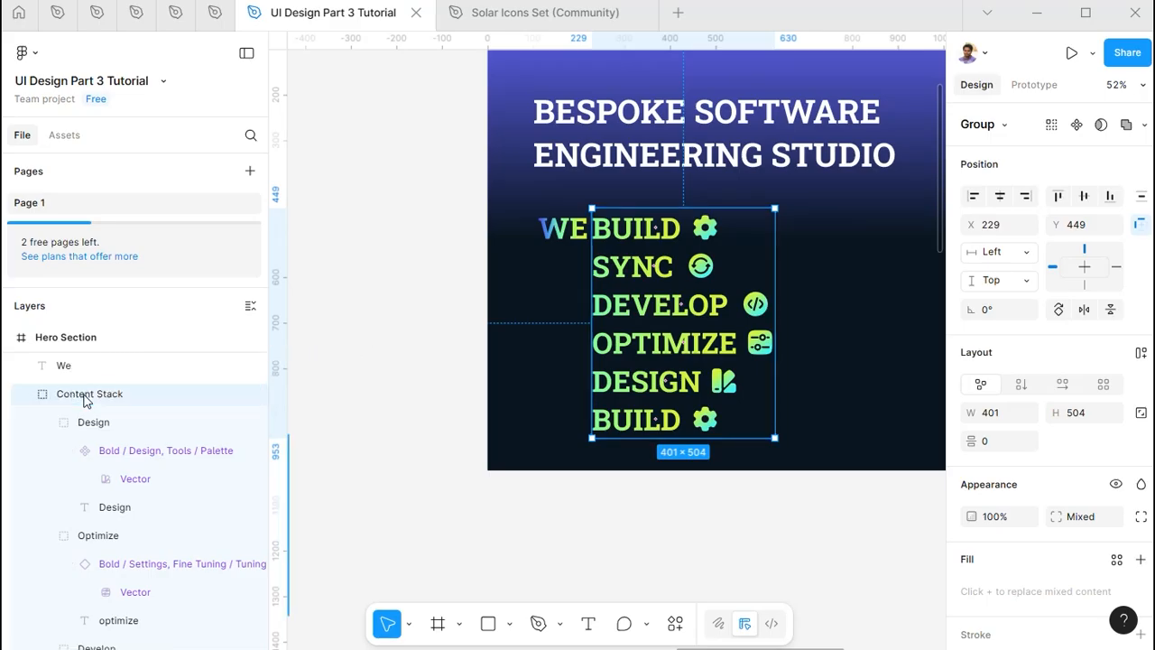
Wrap the We text and Content Stack in a frame and set the frame's height to 80
left_click(560, 228, "shift")
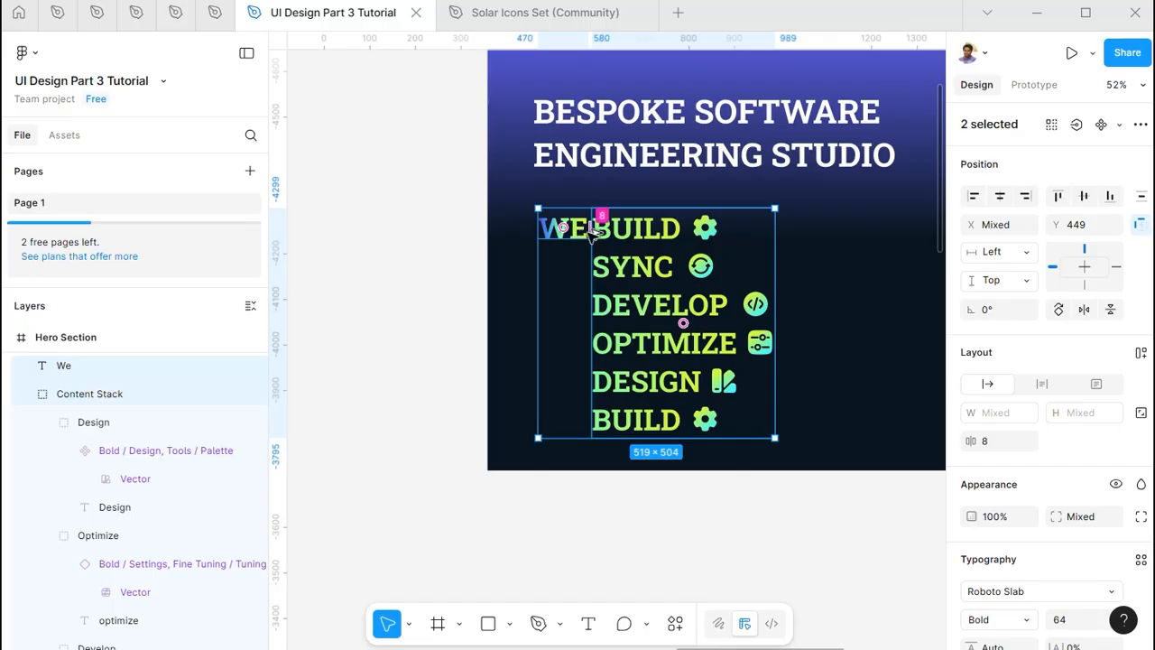
key("ctrl+alt+g")
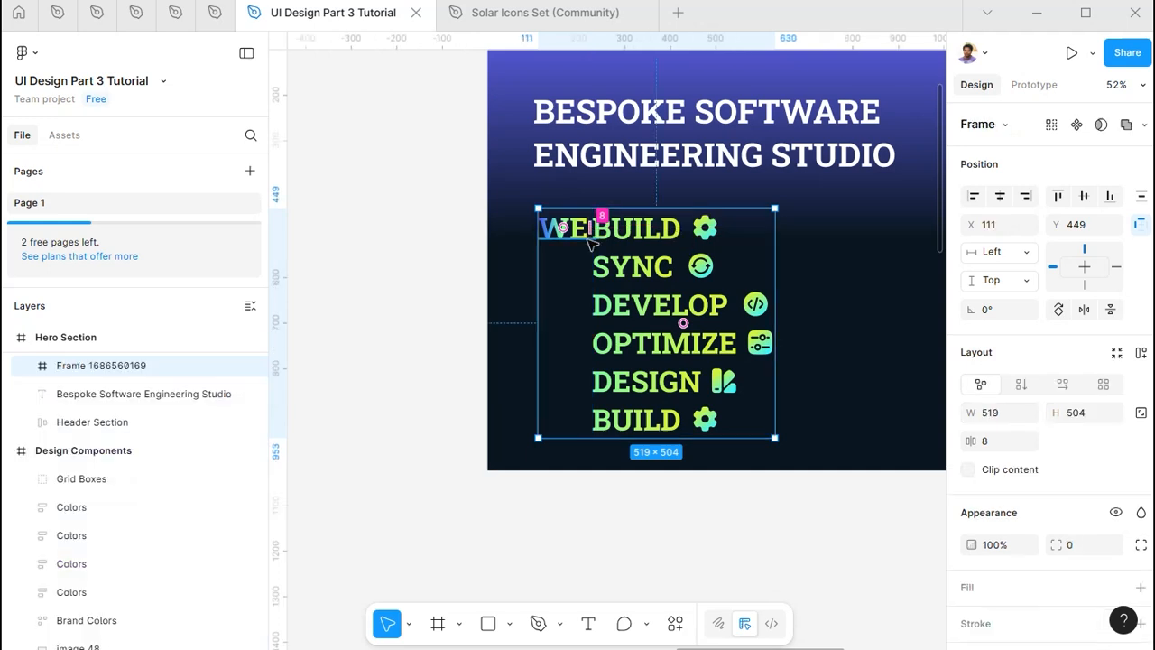
left_click_drag(686, 437, 690, 245)
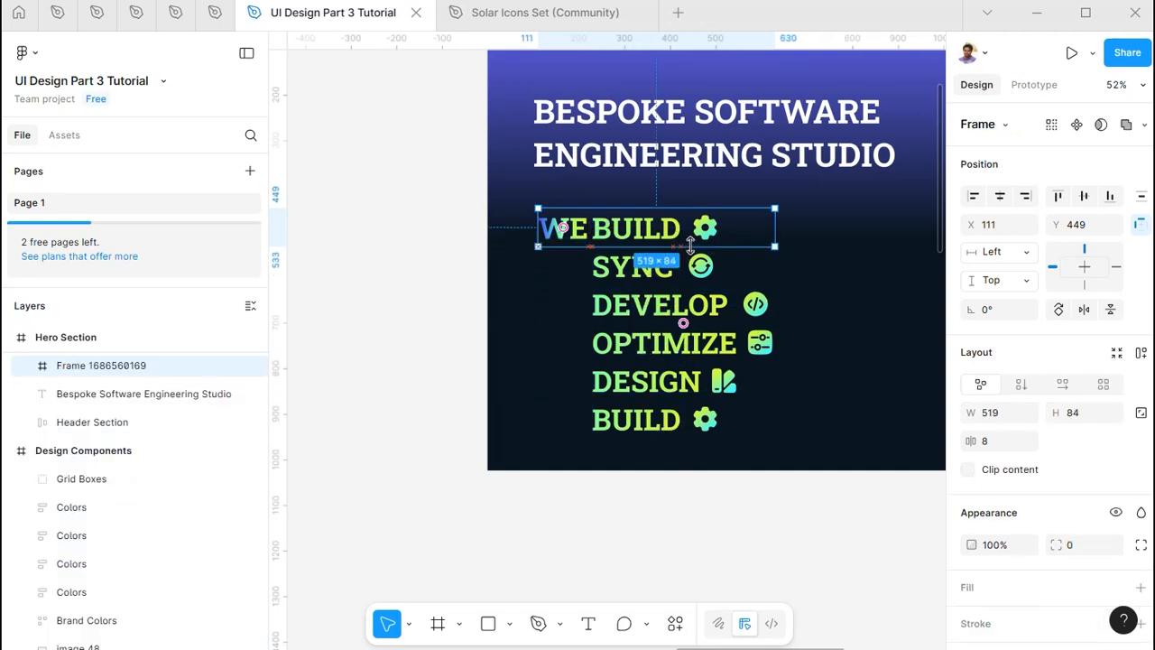
left_click(1087, 420)
type("80")
key("Return")
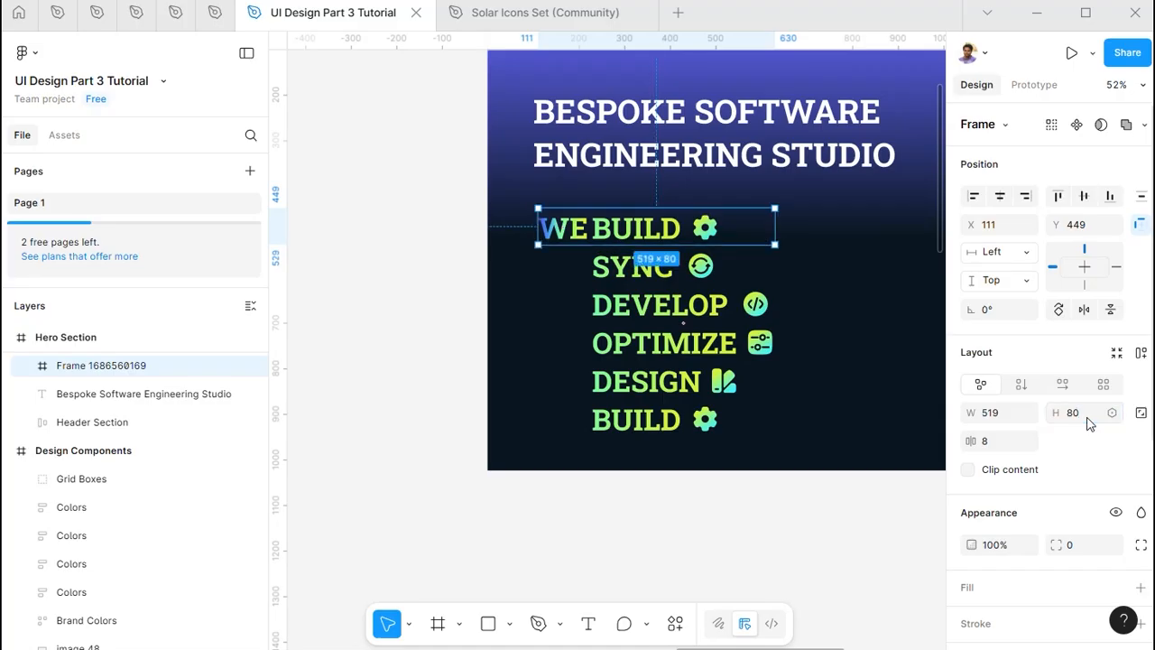
Clip the content of the frame holding the We text and word stack, and rename the frame as We Build
left_click(969, 470)
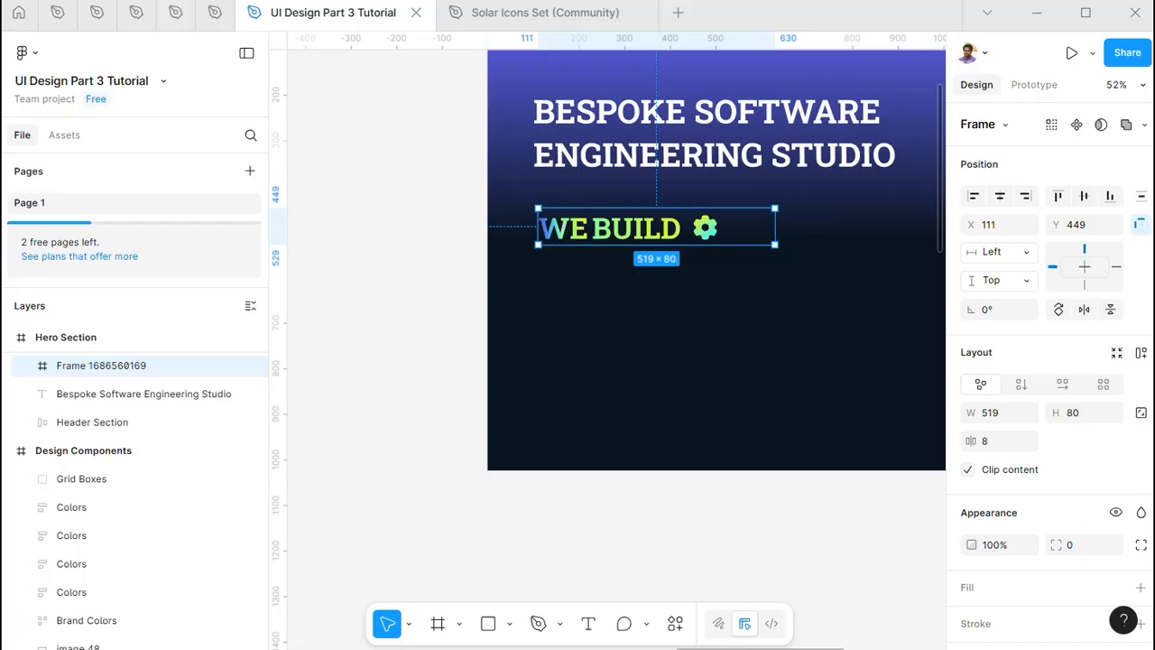
double_click(106, 367)
type("We ")
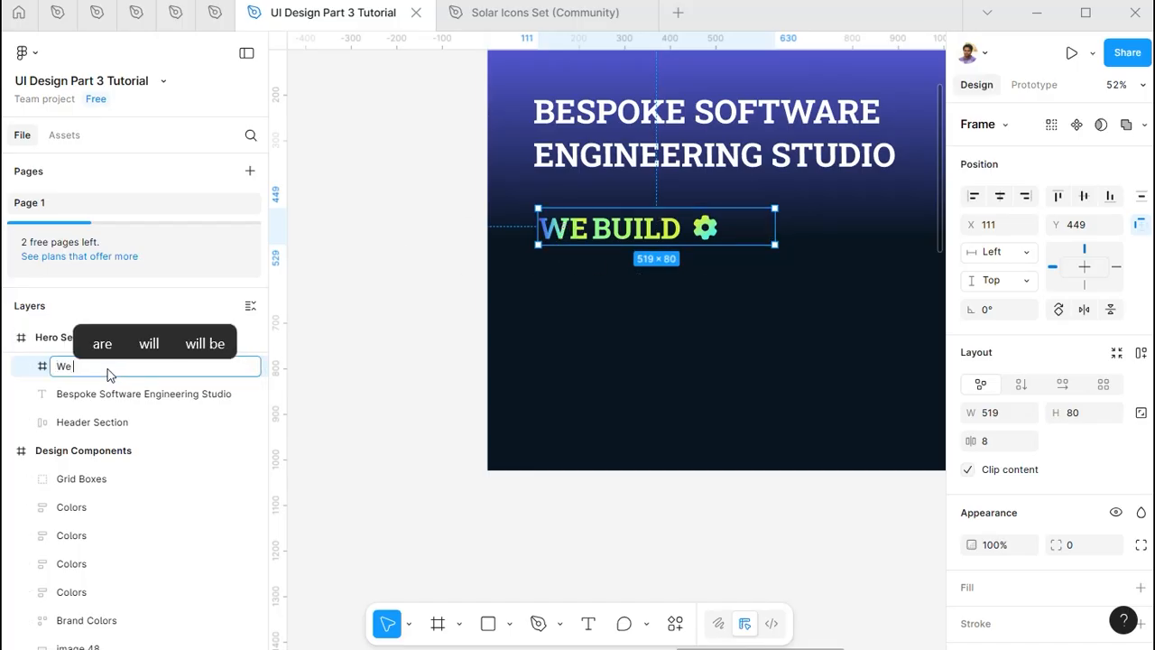
type("Build")
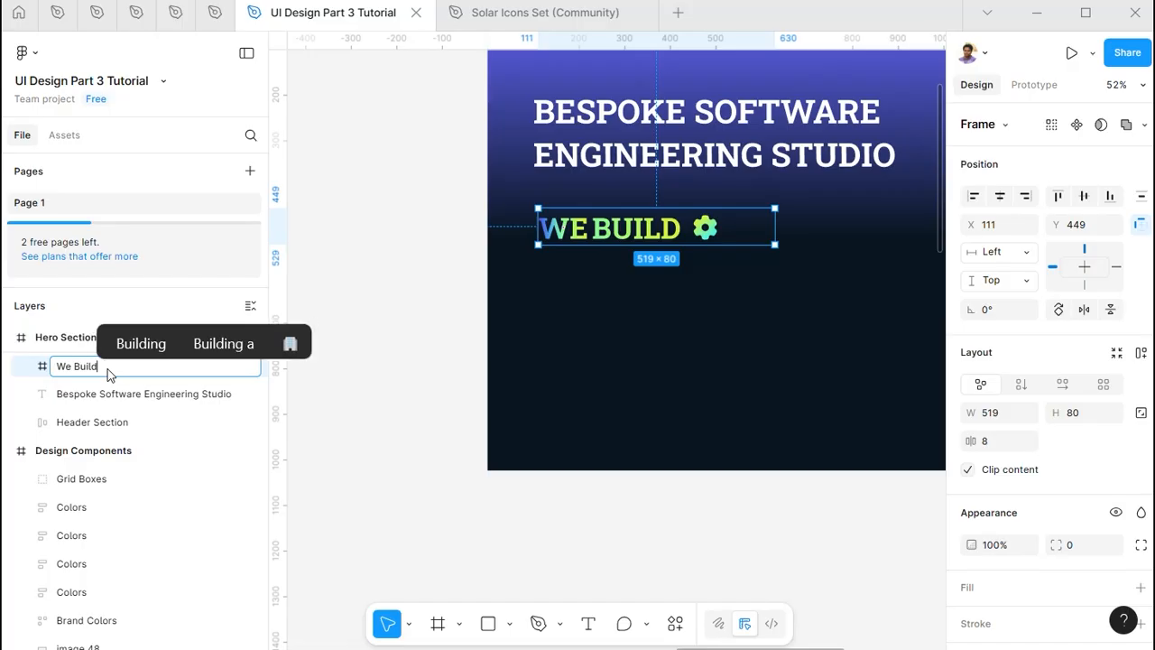
key("Return")
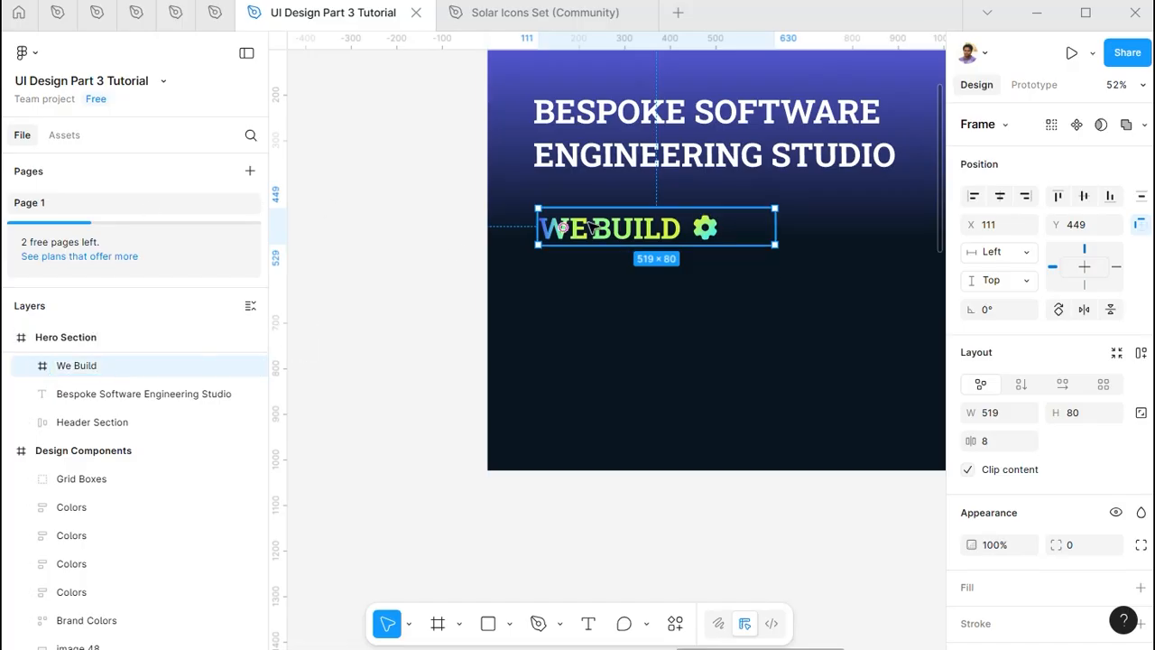
Move the We Build frame into the Components frame and place a duplicate beside it at X 1023.95
left_click_drag(663, 233, 717, 228)
scroll(688, 235, "down", 5)
left_click(617, 234, "shift")
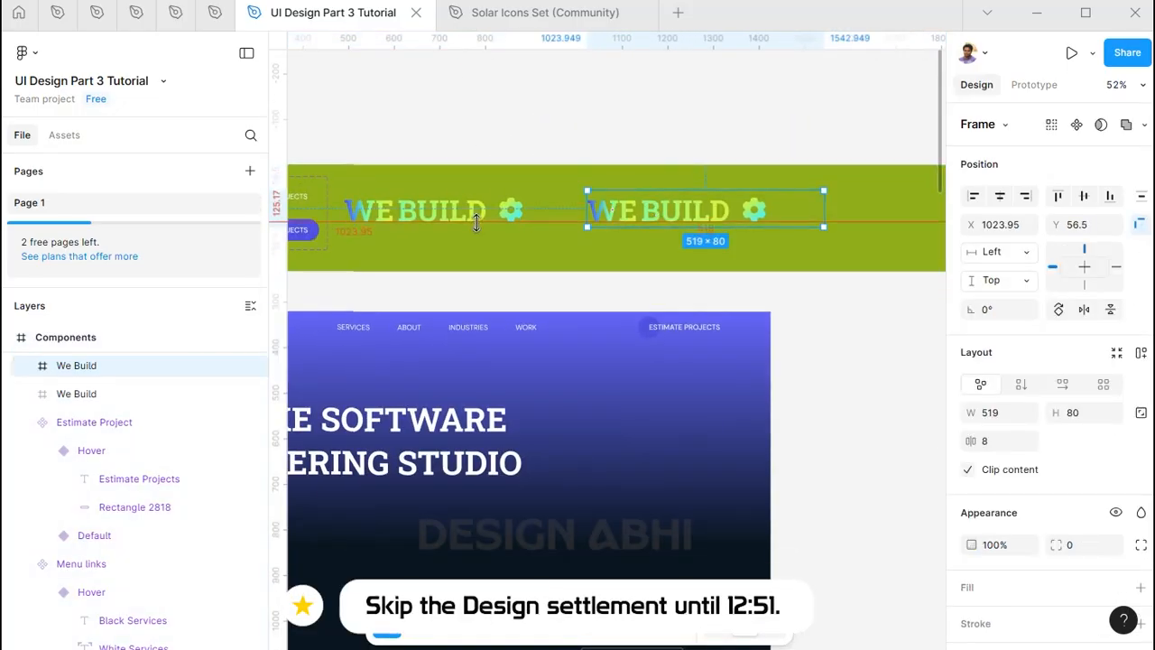
Move the duplicate's Content Stack up to Y -84 so the frame shows the Sync row
scroll(658, 217, "up", 10)
scroll(482, 204, "down", 10)
double_click(655, 194)
key("shift+Up")
key("shift+Up")
key("shift+Up")
key("shift+Up")
key("shift+Up")
key("shift+Up")
key("shift+Up")
key("shift+Up")
key("shift+Up")
scroll(655, 213, "up", 9)
key("Down")
key("Down")
key("Down")
key("Down")
key("Down")
key("Down")
scroll(650, 209, "down", 10)
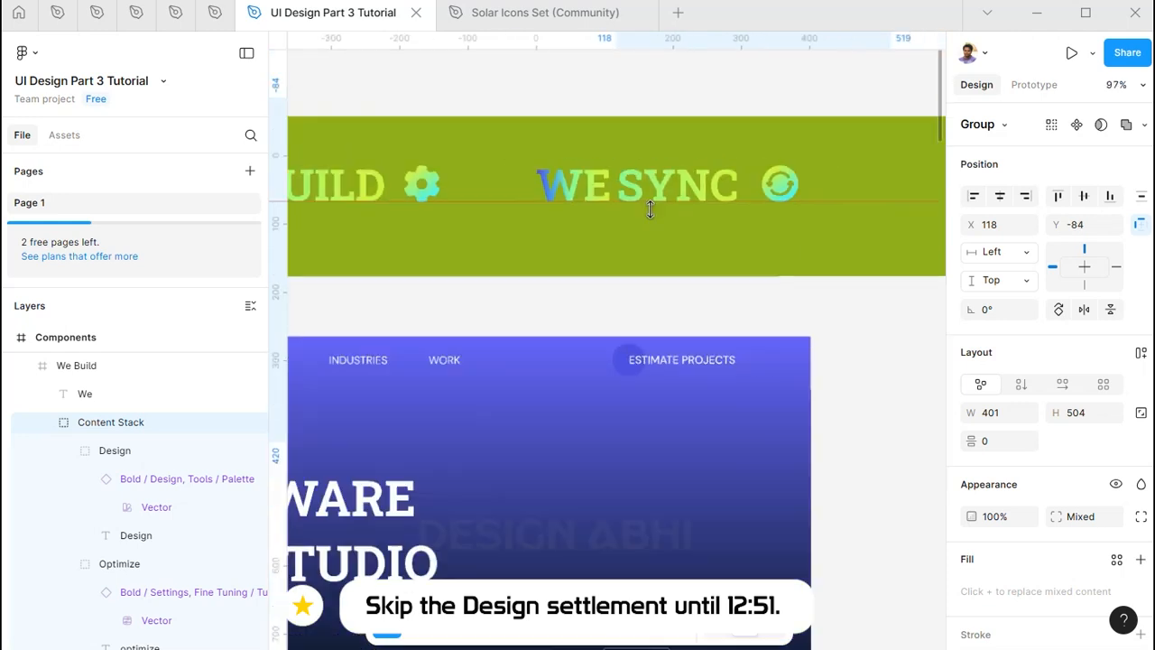
Rename the duplicated frame as We Sync and place another copy of it farther along the Components strip
key("Escape")
left_click(644, 200)
double_click(82, 365)
type("We Sync")
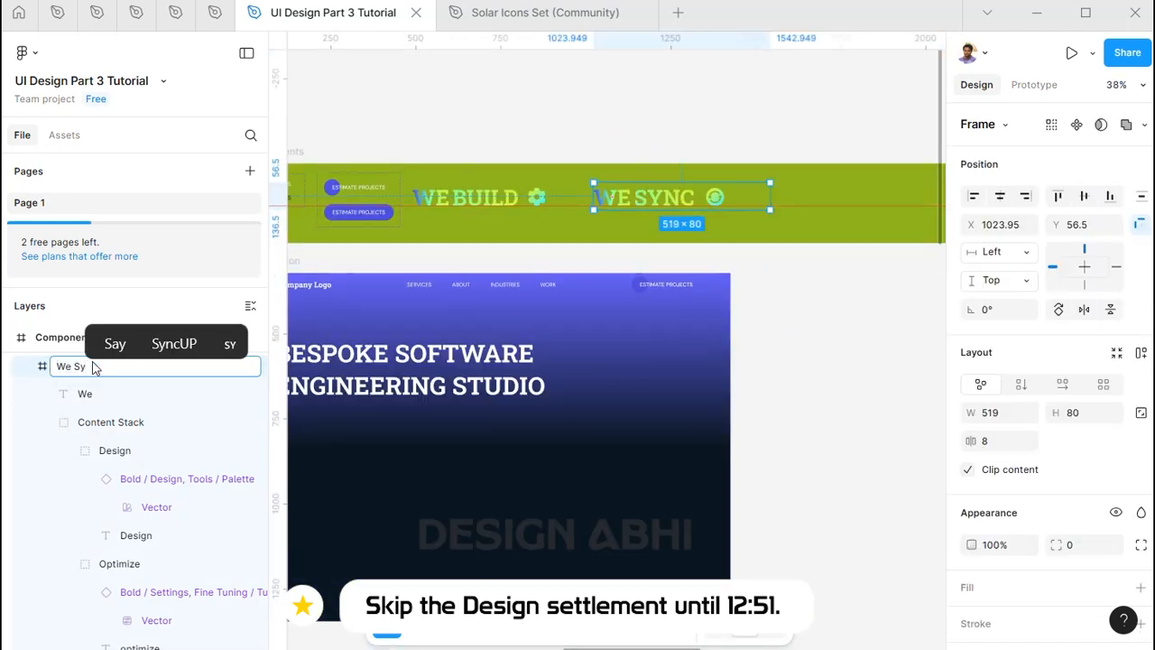
key("Return")
left_click_drag(634, 197, 830, 197)
left_click(673, 199, "shift")
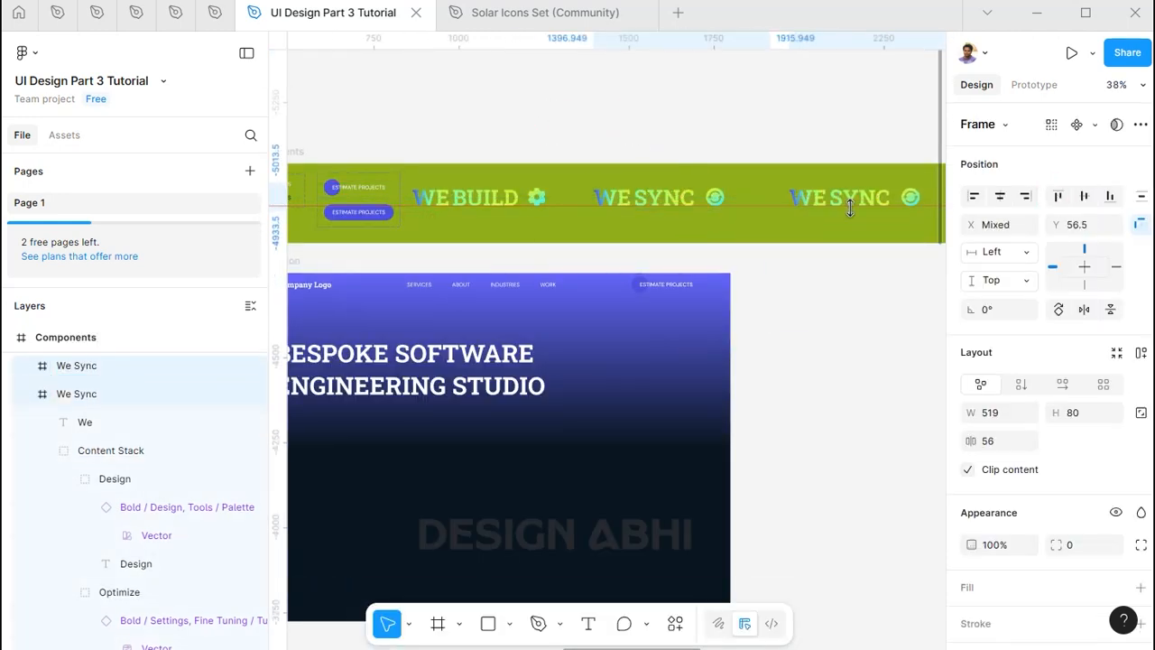
Move the new copy's Content Stack up to Y -168 so the frame shows the Develop row
scroll(862, 198, "up", 1)
double_click(862, 196)
key("shift+Up")
key("shift+Up")
key("shift+Up")
key("shift+Up")
key("shift+Up")
key("shift+Up")
scroll(862, 197, "up", 8)
key("Down")
key("Down")
key("Down")
key("Down")
key("Down")
key("Down")
scroll(804, 215, "down", 11)
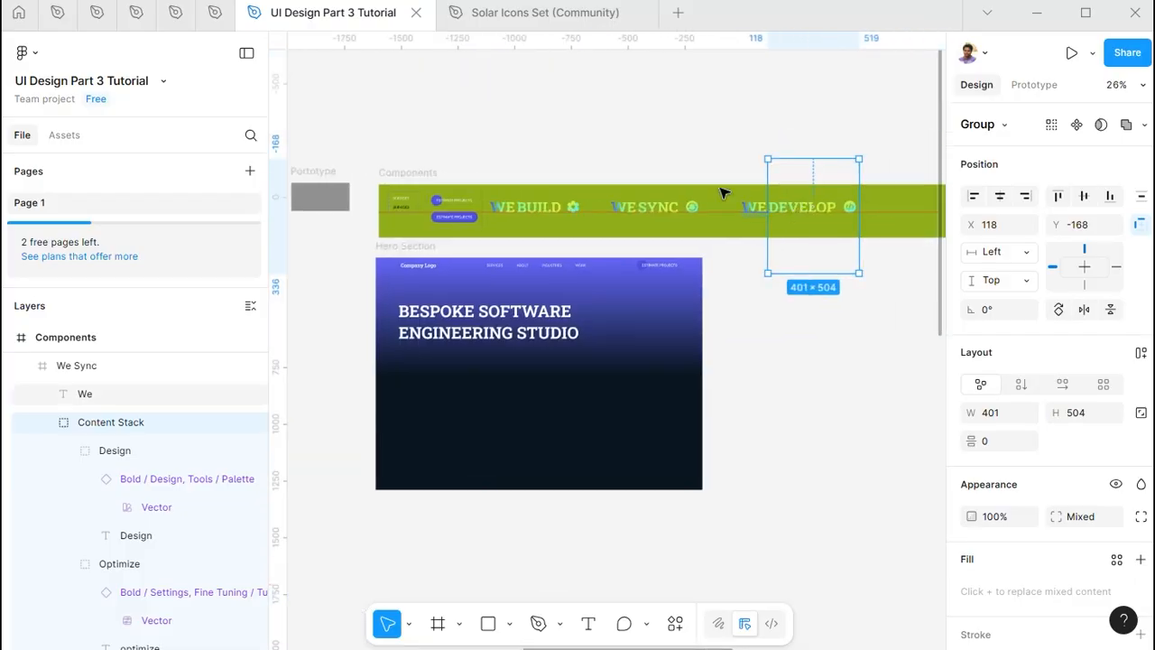
Duplicate the frame showing WE DEVELOP and place the copy to its right at X 2189
key("Escape")
scroll(813, 204, "up", 4)
left_click(695, 205)
scroll(695, 205, "down", 1)
left_click_drag(745, 202, 631, 201)
scroll(603, 200, "down", 3)
key("ctrl+d")
key("shift+Right")
key("shift+Right")
key("shift+Right")
key("shift+Right")
key("shift+Right")
key("shift+Right")
key("shift+Right")
key("shift+Right")
key("shift+Right")
key("shift+Right")
key("shift+Right")
key("shift+Right")
key("shift+Right")
key("shift+Right")
key("shift+Right")
key("shift+Right")
key("shift+Right")
key("shift+Right")
key("shift+Right")
key("shift+Right")
scroll(776, 204, "up", 5)
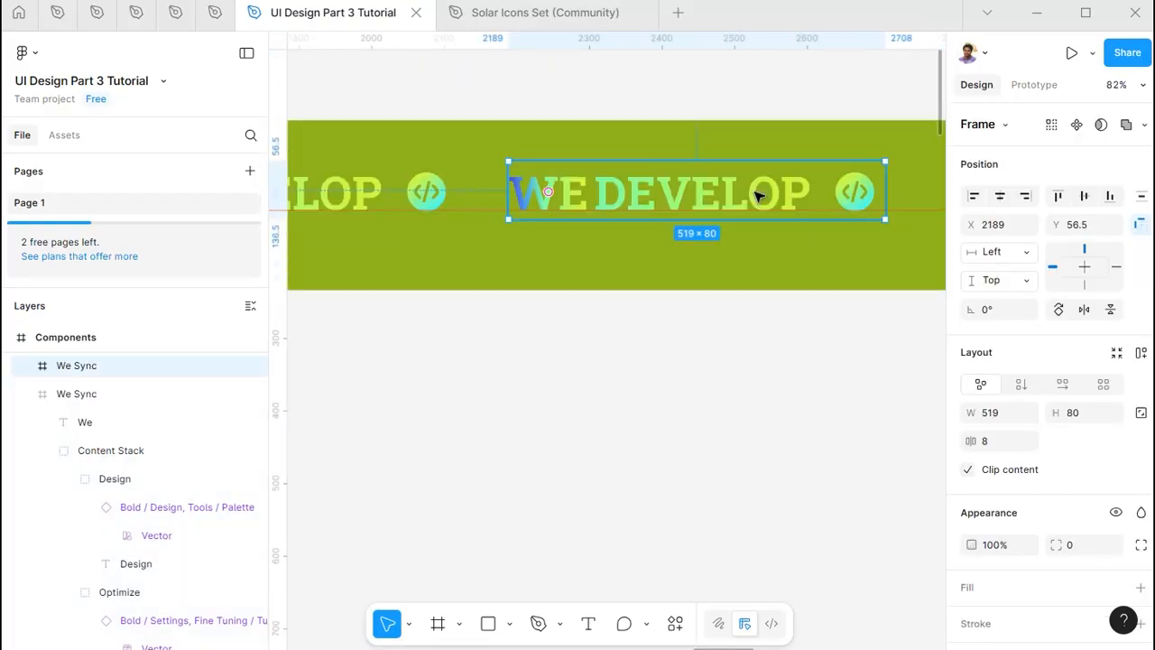
Rename the original frame showing WE DEVELOP as We Develop
scroll(757, 194, "down", 3)
left_click(116, 393)
double_click(116, 394)
type("We Develop")
key("Return")
Move the Content Stack in the copy at X 2189 upward until the Optimize row lines up with We
double_click(748, 190)
key("shift+Up")
key("shift+Up")
key("shift+Up")
key("shift+Up")
key("shift+Up")
key("shift+Up")
key("shift+Up")
key("shift+Up")
key("shift+Up")
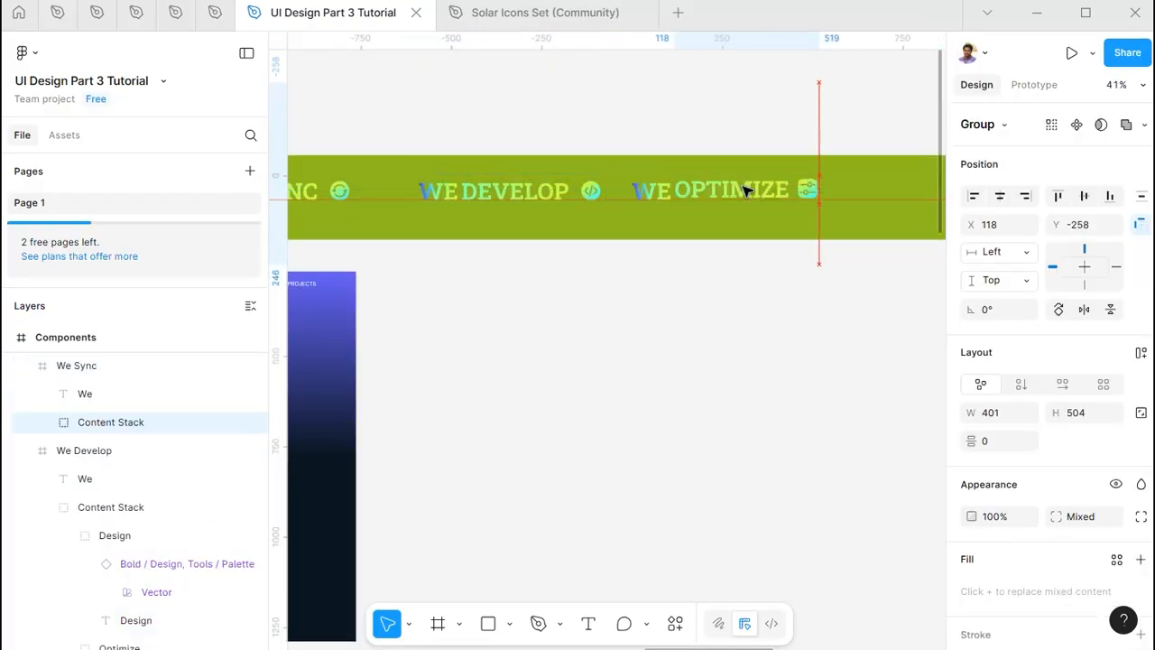
scroll(747, 191, "up", 6)
key("Down")
key("Down")
key("Down")
scroll(746, 191, "down", 8)
Rename the frame showing WE OPTIMIZE as We Optimize and duplicate it to the right at X 2816
double_click(85, 365)
type("We Optimize")
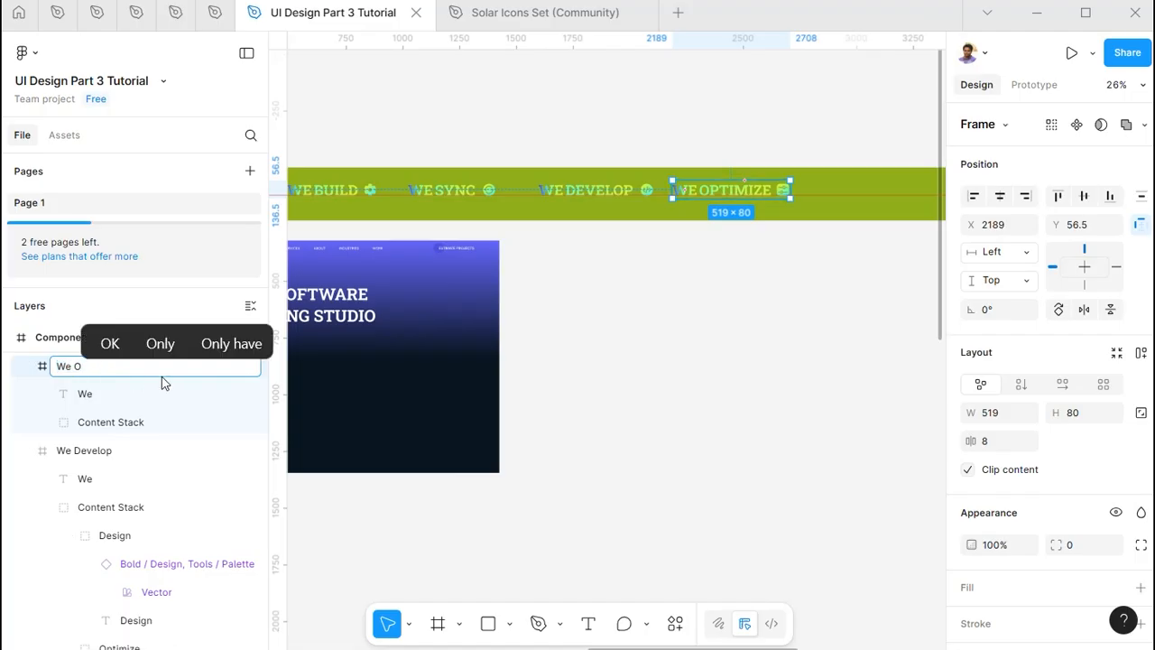
key("Return")
scroll(794, 216, "up", 4)
left_click(663, 142)
left_click_drag(658, 162, 815, 162)
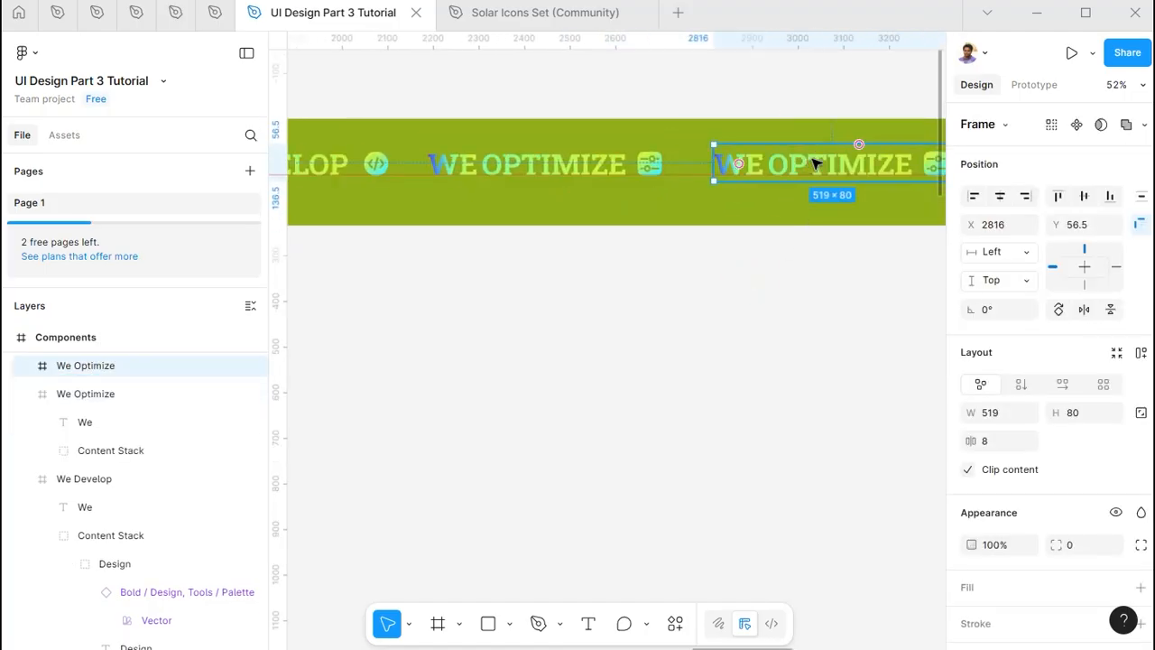
Move the Content Stack of the copy at X 2816 upward until the Design row lines up with We
double_click(815, 164)
key("shift+Up")
key("shift+Up")
key("shift+Up")
key("shift+Up")
key("shift+Up")
key("shift+Up")
key("shift+Up")
key("shift+Up")
key("shift+Up")
key("Down")
key("Down")
key("Down")
scroll(815, 164, "up", 4)
scroll(810, 162, "down", 5)
Rename the frame showing WE DESIGN as We Design and duplicate it to the right at X 3475
double_click(90, 365)
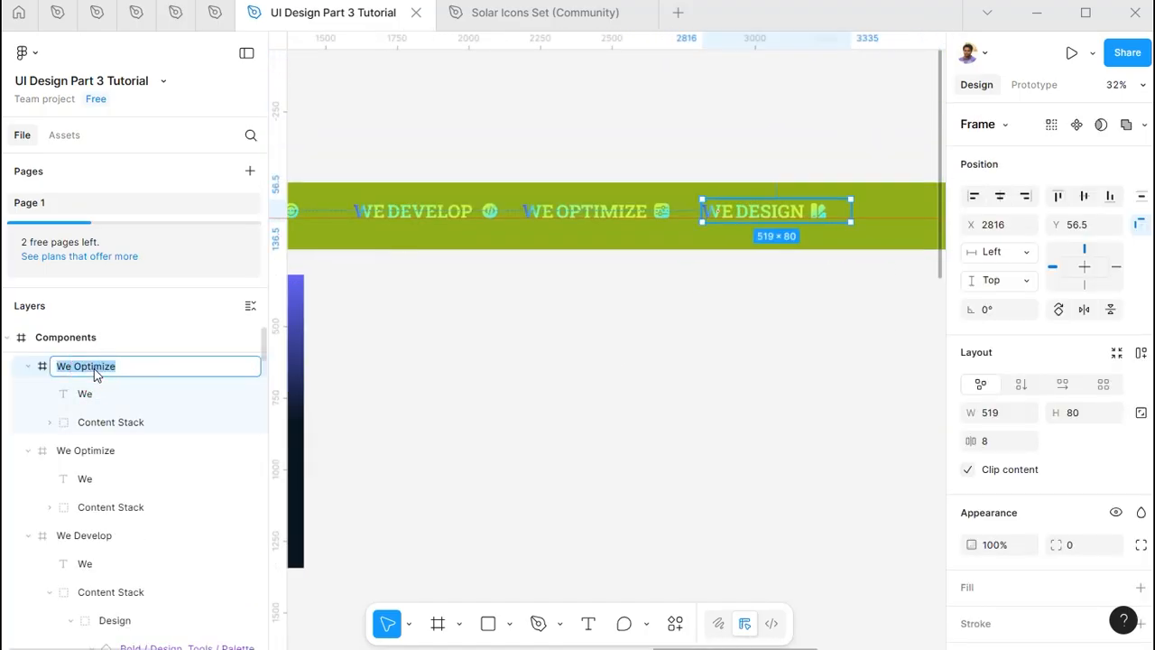
type("We Design")
key("Return")
left_click_drag(740, 213, 534, 196)
left_click_drag(533, 196, 722, 196)
Move the last copy's Content Stack upward until the final Build row lines up with We
double_click(720, 196)
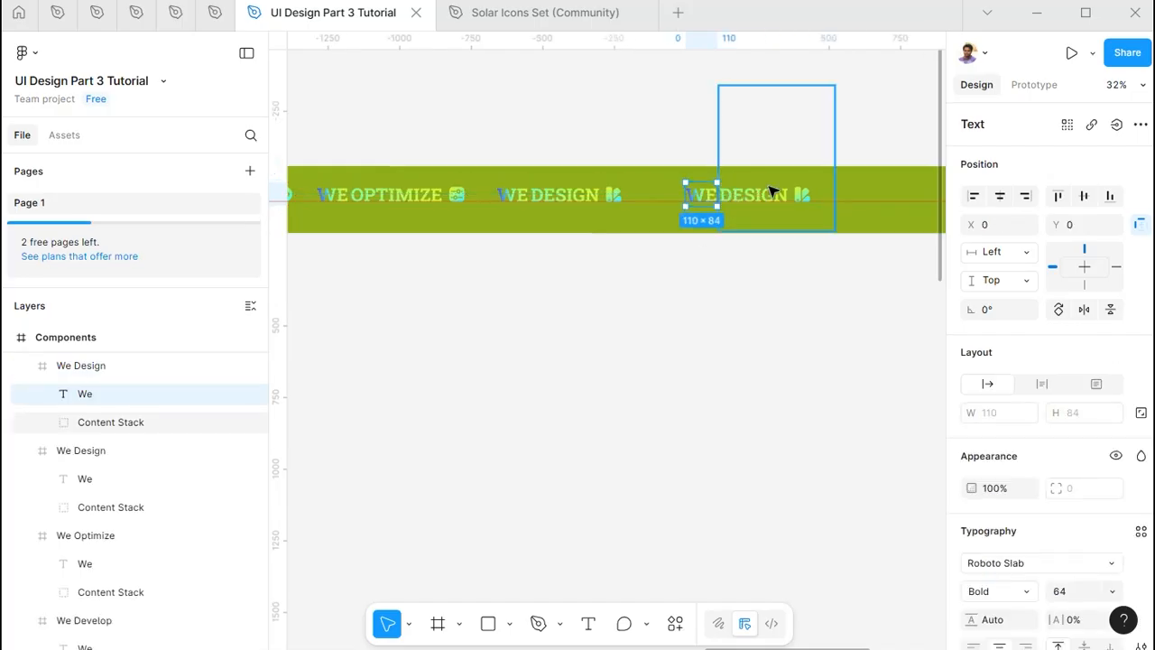
left_click(774, 190)
key("shift+Up")
key("shift+Up")
key("shift+Up")
key("shift+Up")
key("shift+Up")
key("shift+Up")
key("shift+Up")
key("shift+Up")
key("shift+Up")
scroll(761, 223, "up", 4)
key("Down")
key("Down")
key("Down")
key("Down")
key("Down")
key("Down")
scroll(722, 199, "down", 6)
key("Escape")
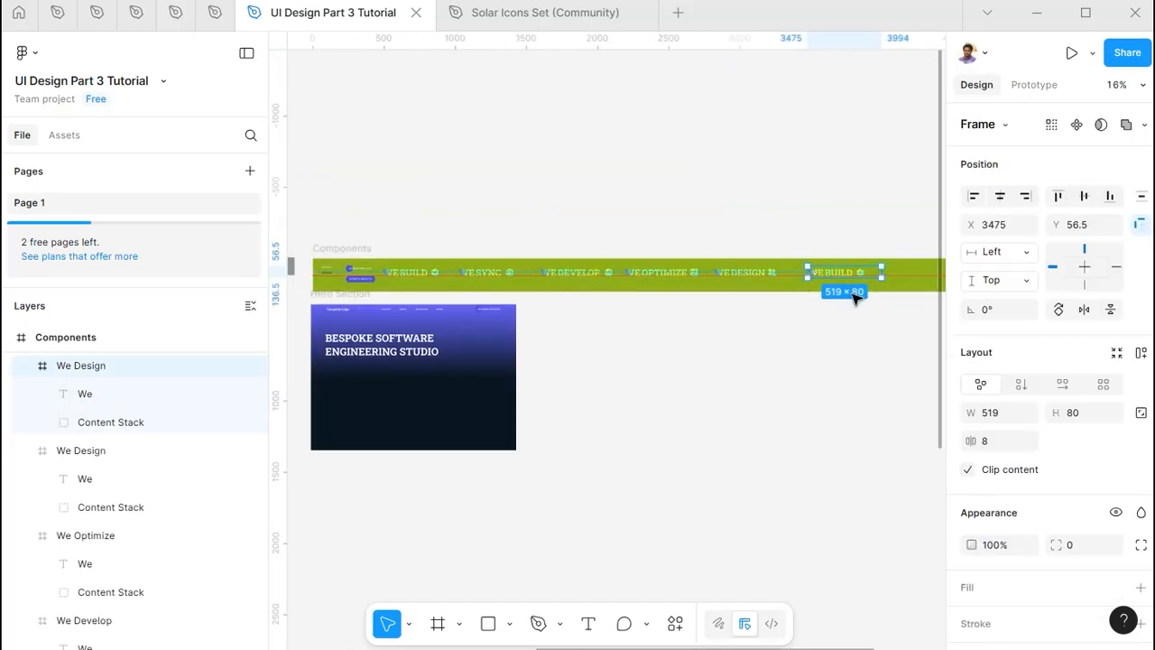
Select all six We frames in the Components frame and shift them 30 px to the right
scroll(828, 274, "up", 3)
scroll(828, 274, "down", 2)
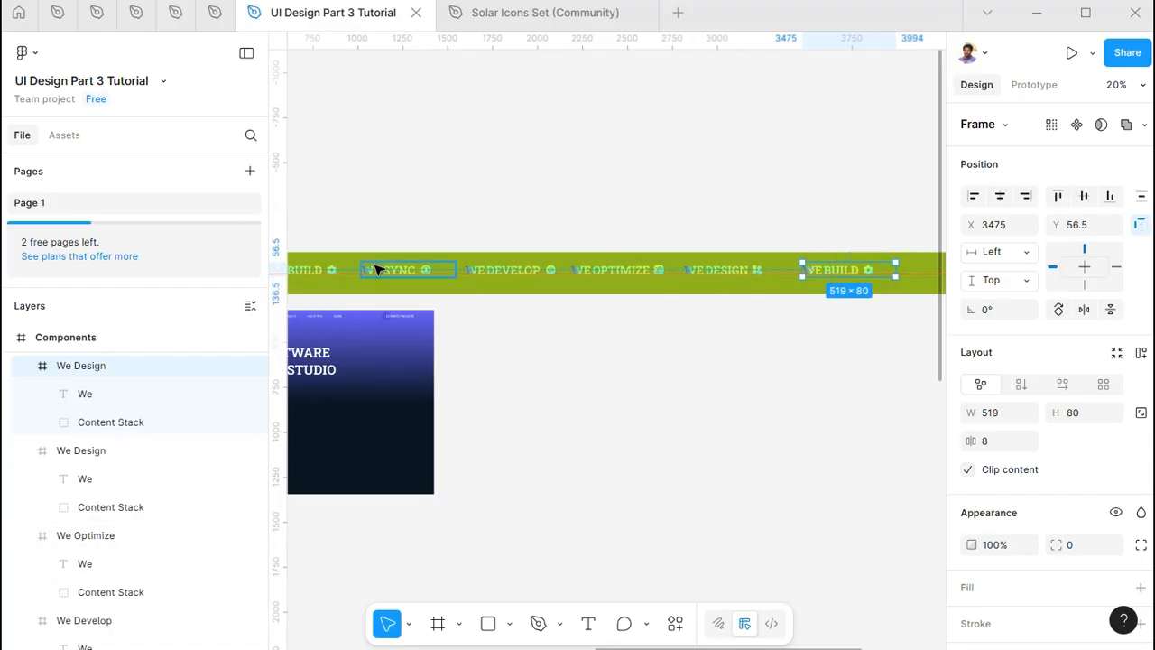
left_click_drag(336, 274, 399, 313)
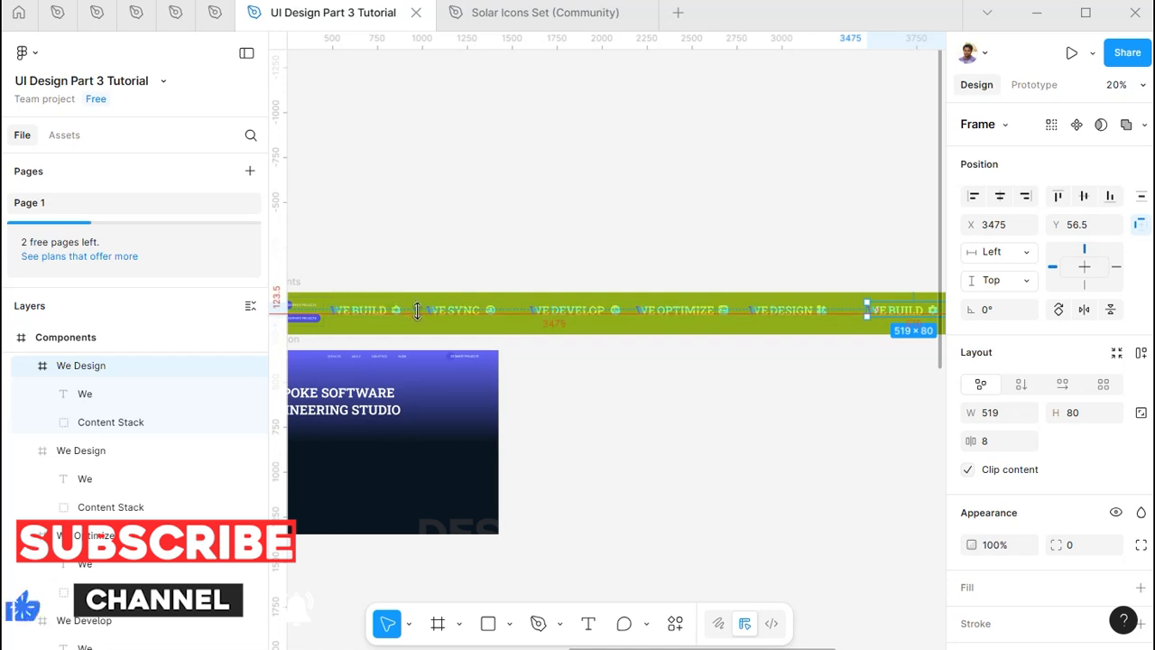
left_click(376, 308)
left_click(462, 310, "shift")
left_click(573, 307, "shift")
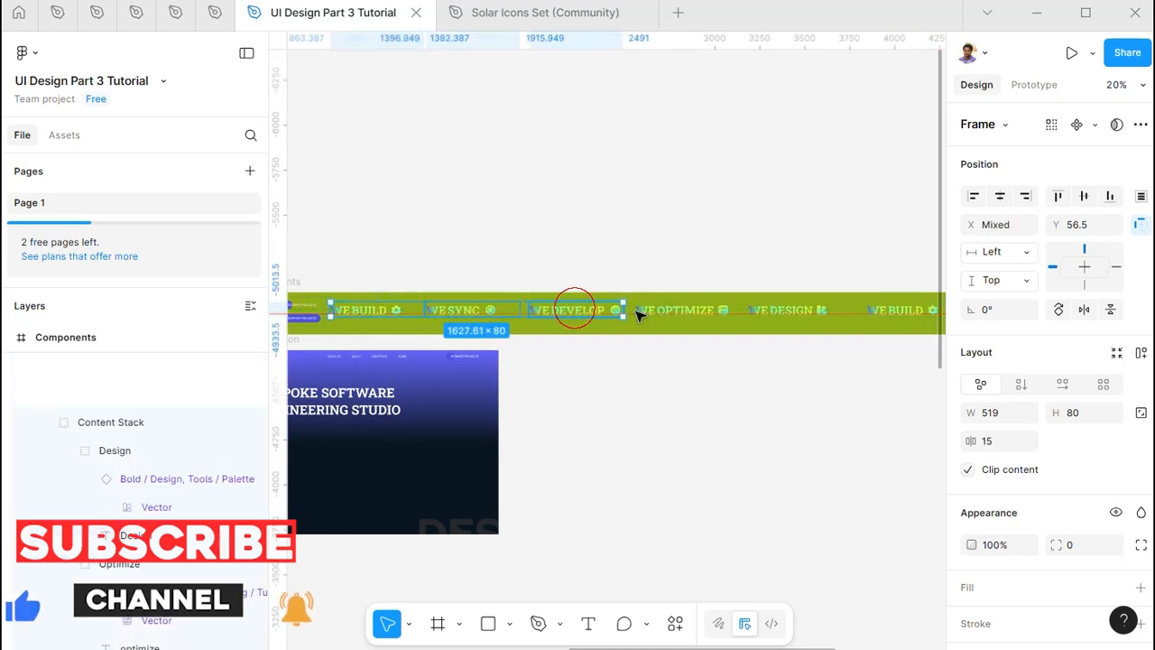
left_click(700, 311, "shift")
left_click(782, 311, "shift")
left_click(893, 309, "shift")
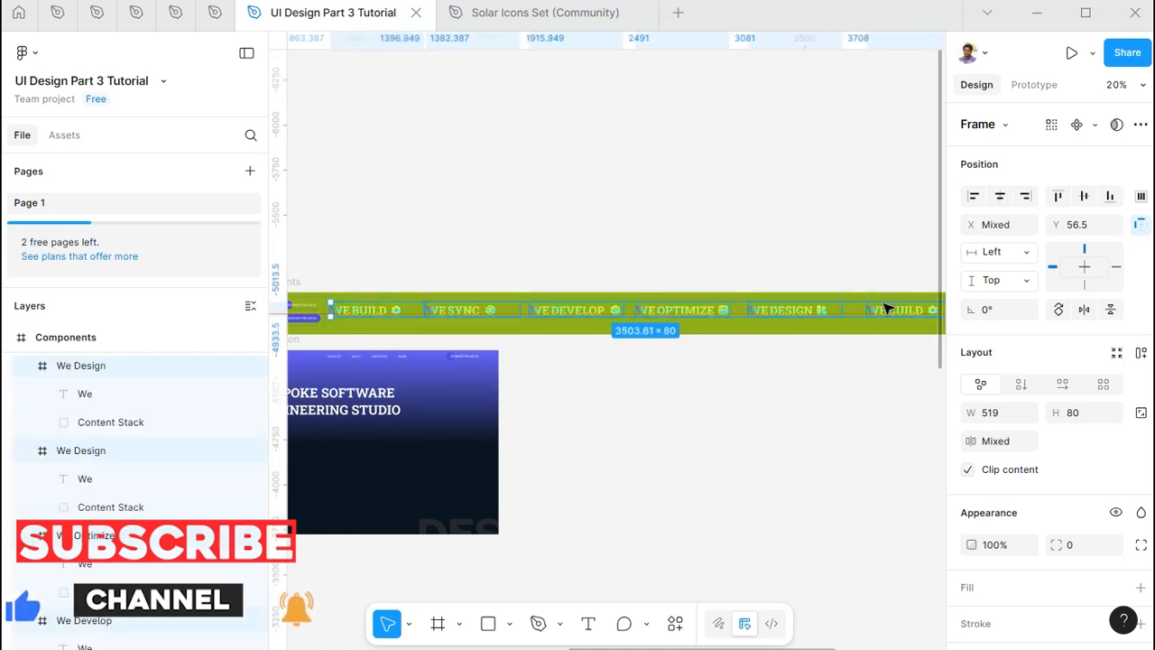
key("shift+Right")
key("shift+Right")
key("shift+Right")
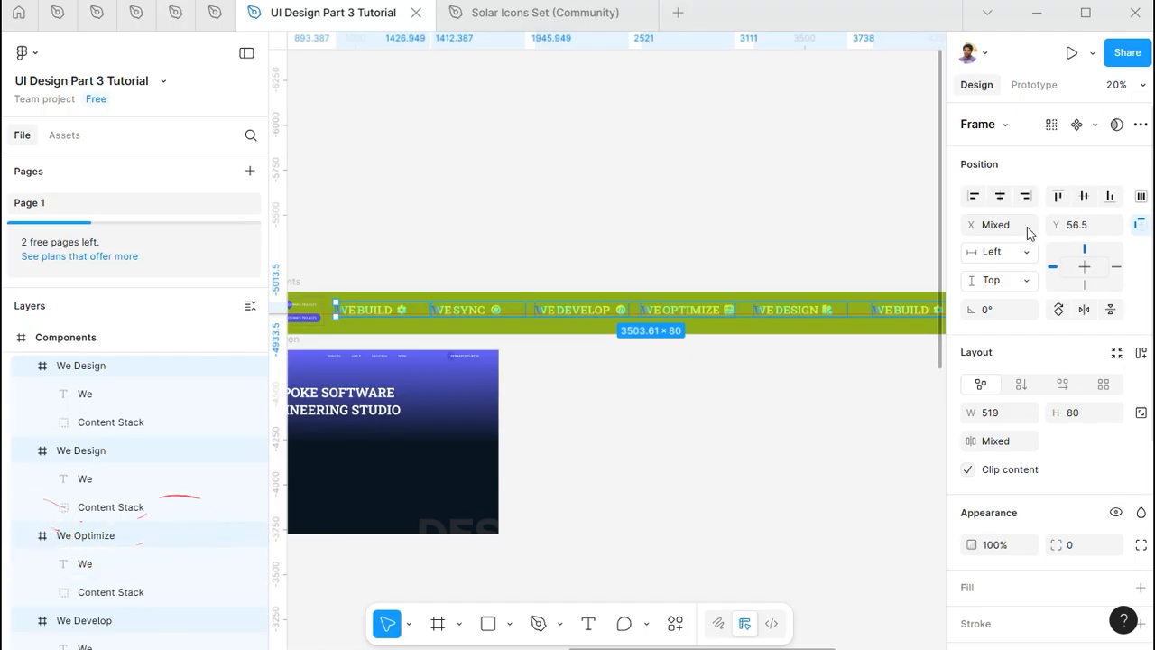
scroll(735, 276, "right", 3)
scroll(840, 302, "up", 4, "ctrl")
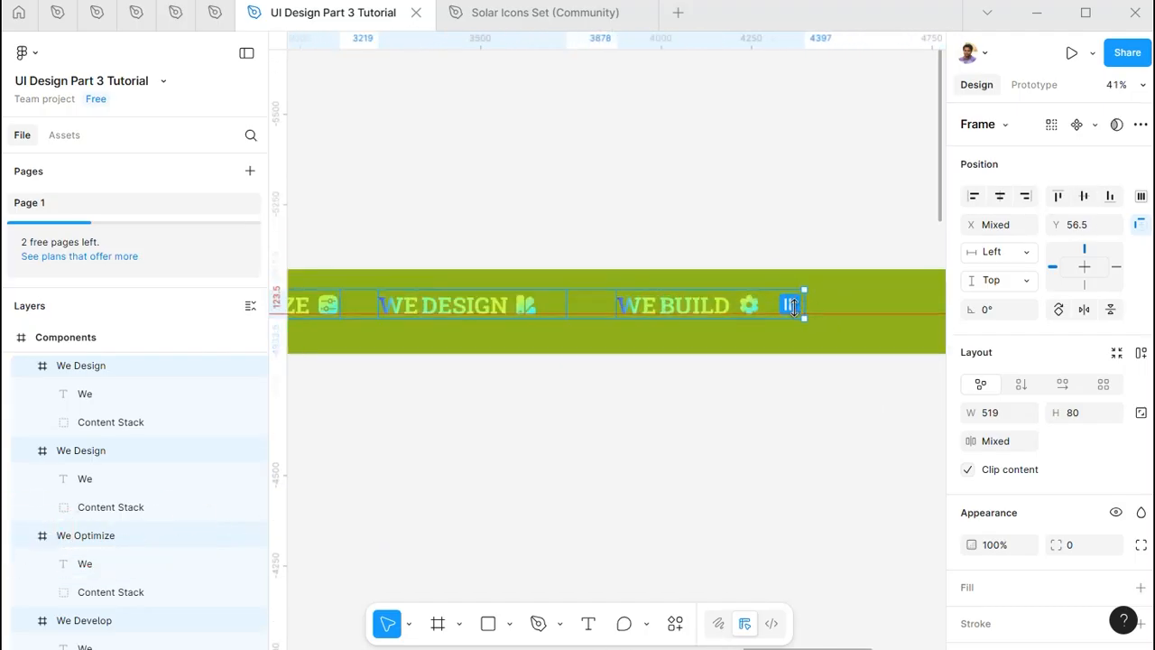
Delete the horizontal ruler guide that crosses the row of We frames
left_click(794, 308)
scroll(795, 297, "down", 4)
scroll(364, 285, "up", 5)
scroll(388, 291, "down", 5)
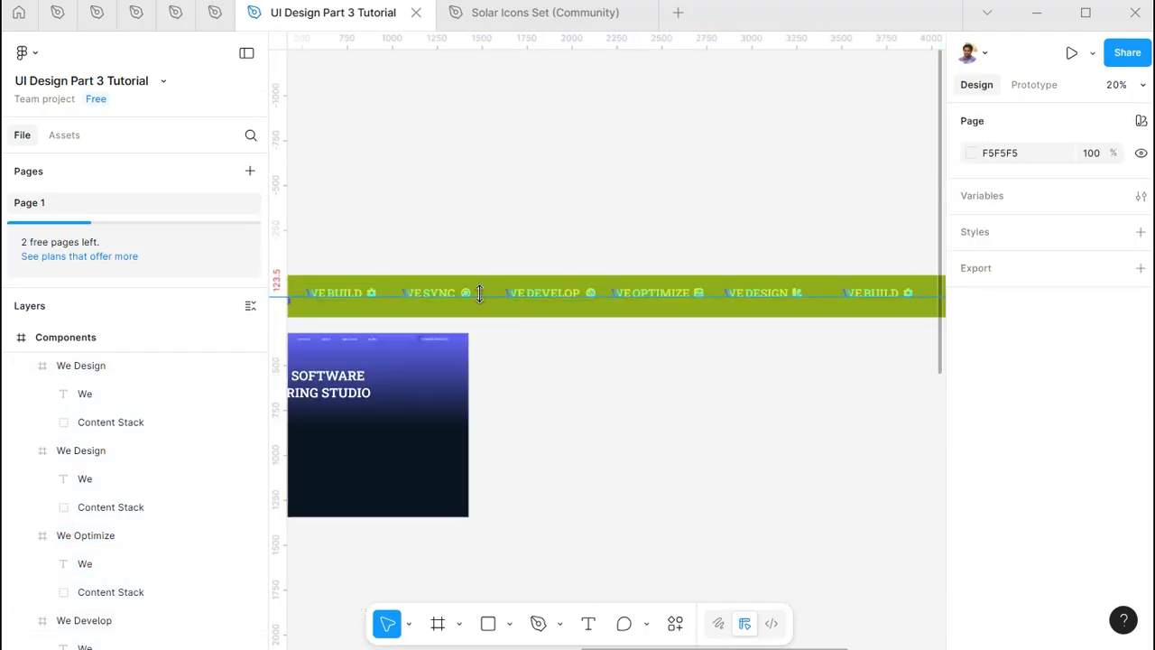
key("Delete")
Select all six We frames in the Components frame and combine them into a component set
left_click(353, 294)
left_click(440, 293, "shift")
left_click(549, 294, "shift")
left_click(663, 295, "shift")
left_click(767, 293, "shift")
left_click(897, 294, "shift")
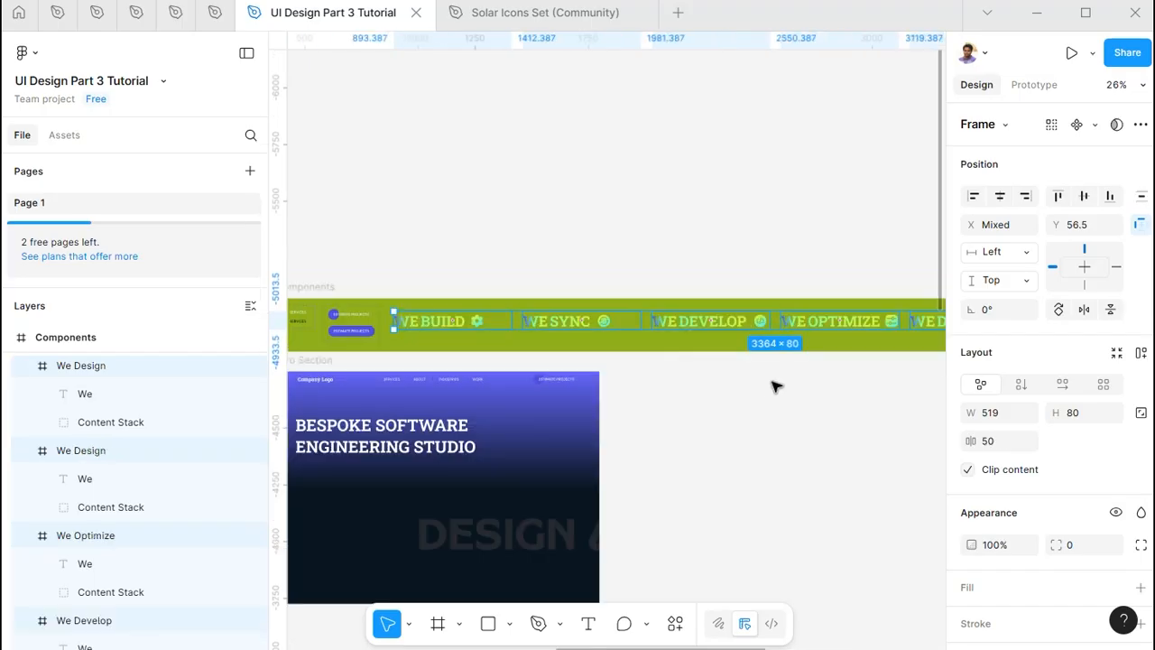
left_click_drag(703, 375, 649, 384)
scroll(650, 383, "down", 3)
left_click_drag(806, 389, 716, 414)
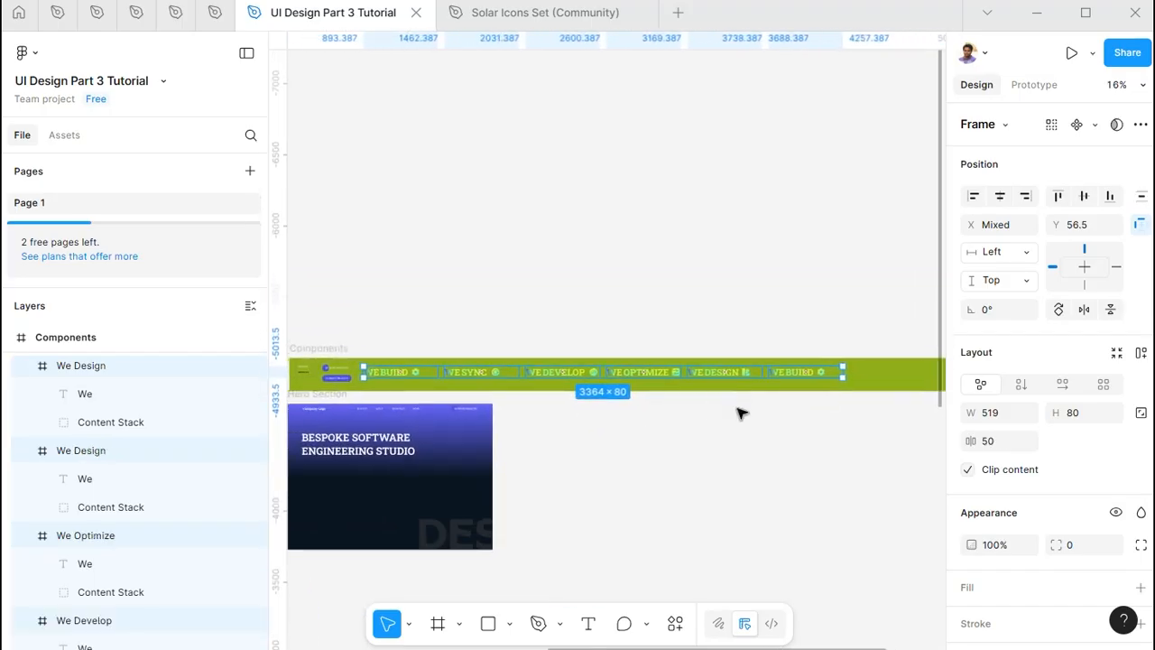
left_click(1097, 125)
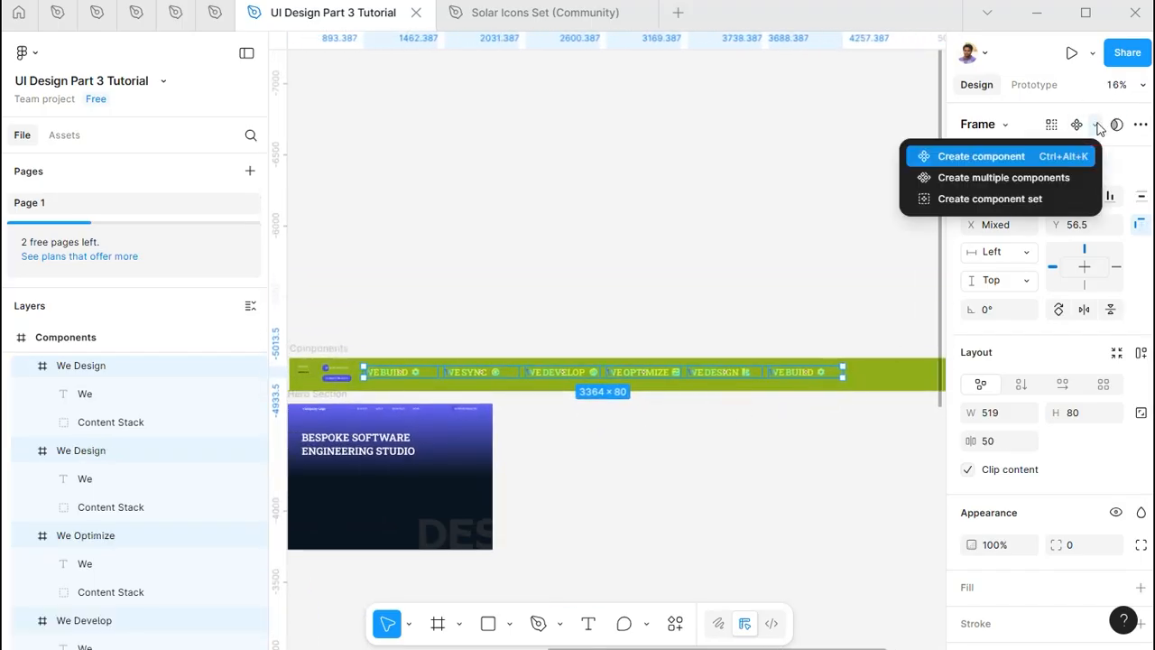
left_click(993, 200)
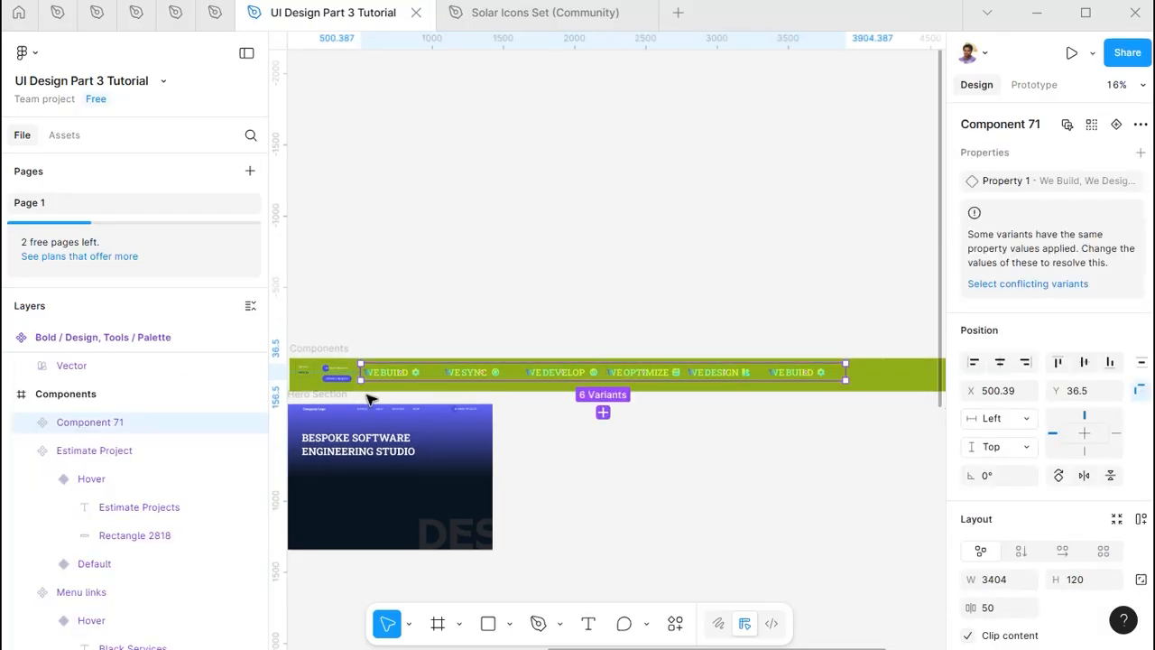
Resolve the variant name conflict by setting Property 1 of the last WE BUILD variant to We Build 2
scroll(405, 370, "up", 5)
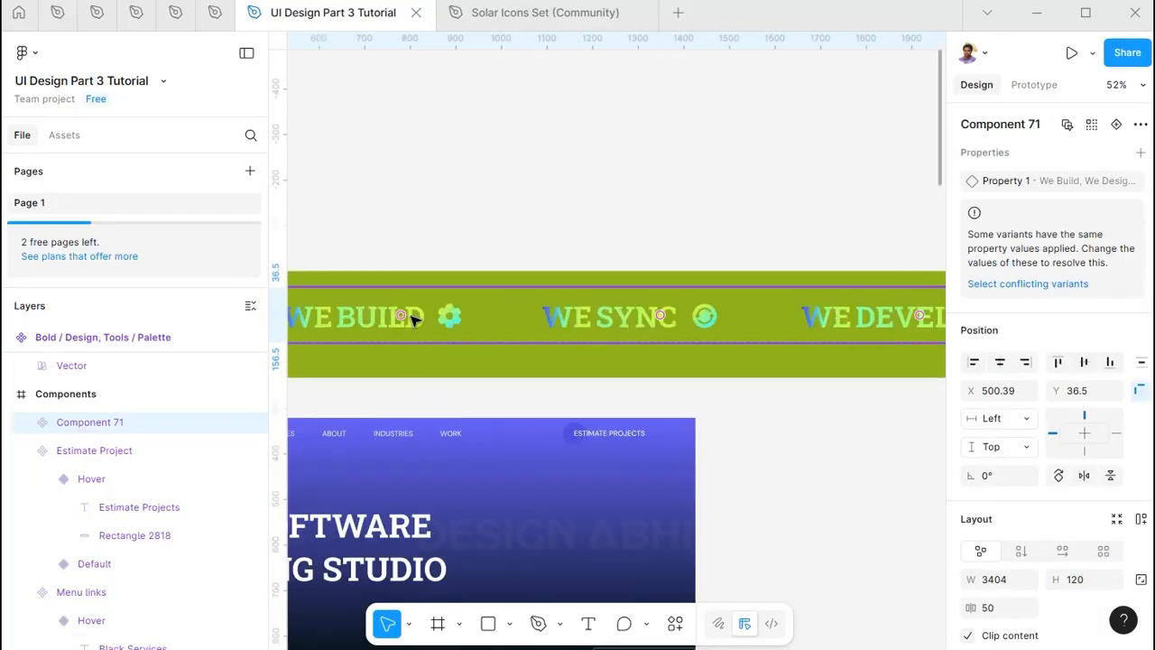
left_click(606, 320)
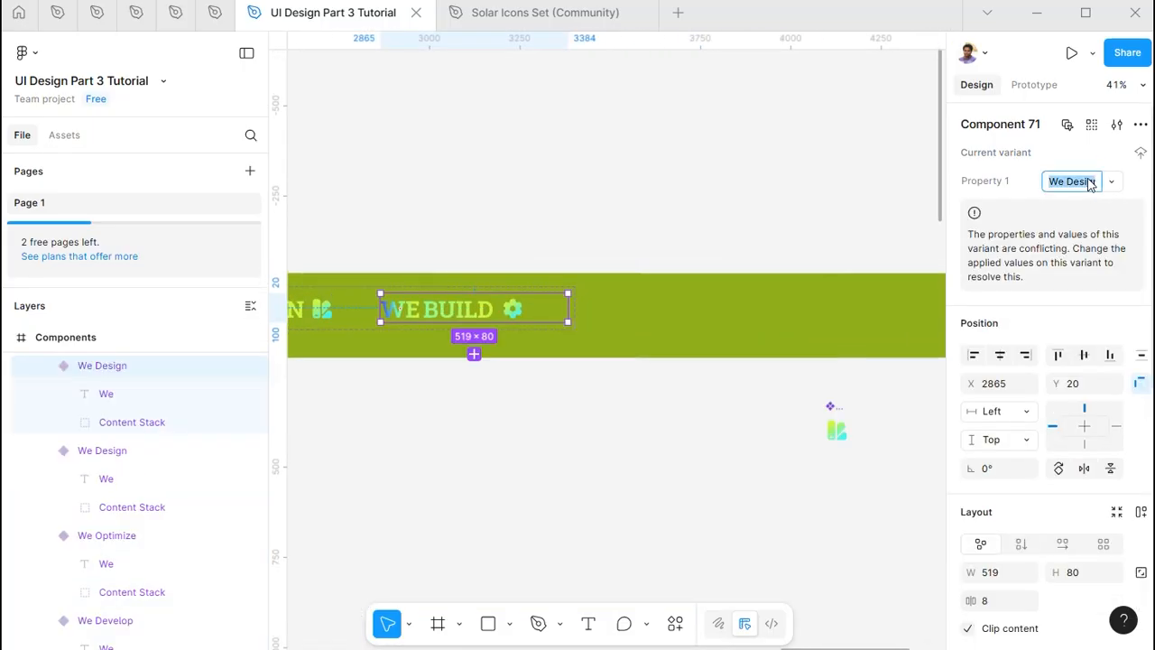
key("Return")
scroll(577, 298, "left", 3)
left_click(595, 294)
scroll(544, 273, "down", 2)
left_click(544, 274)
double_click(807, 278)
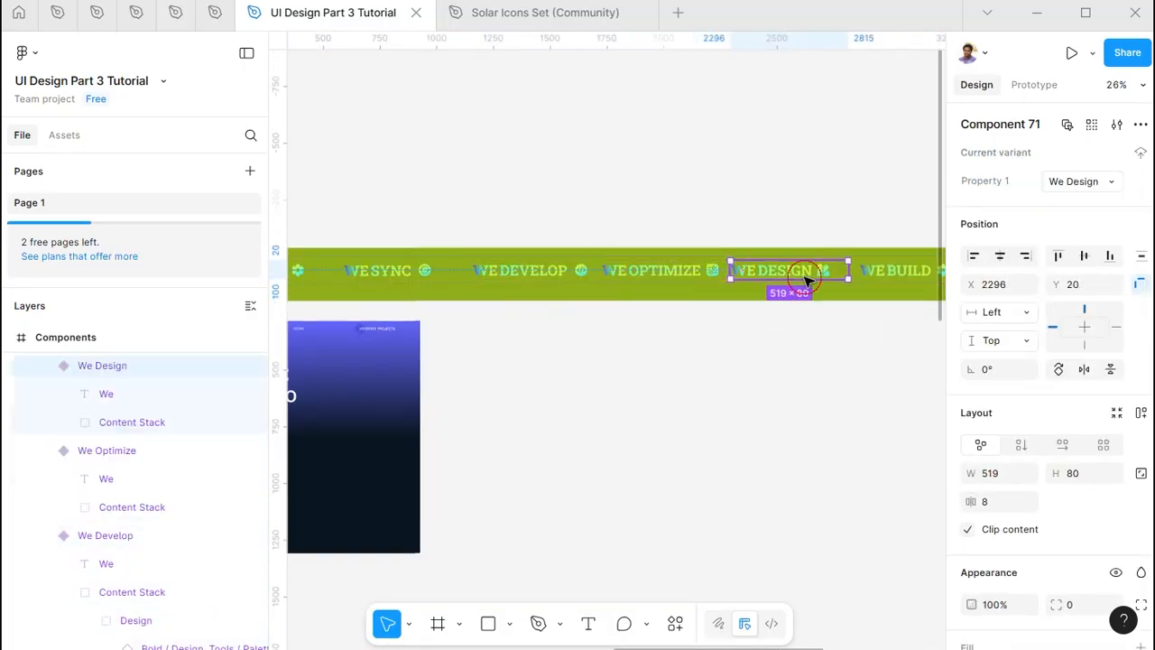
Add a prototype interaction from the We Build variant to We Sync, triggered After delay with a 2000 ms delay
scroll(506, 271, "left", 2)
left_click(433, 260)
left_click(1032, 84)
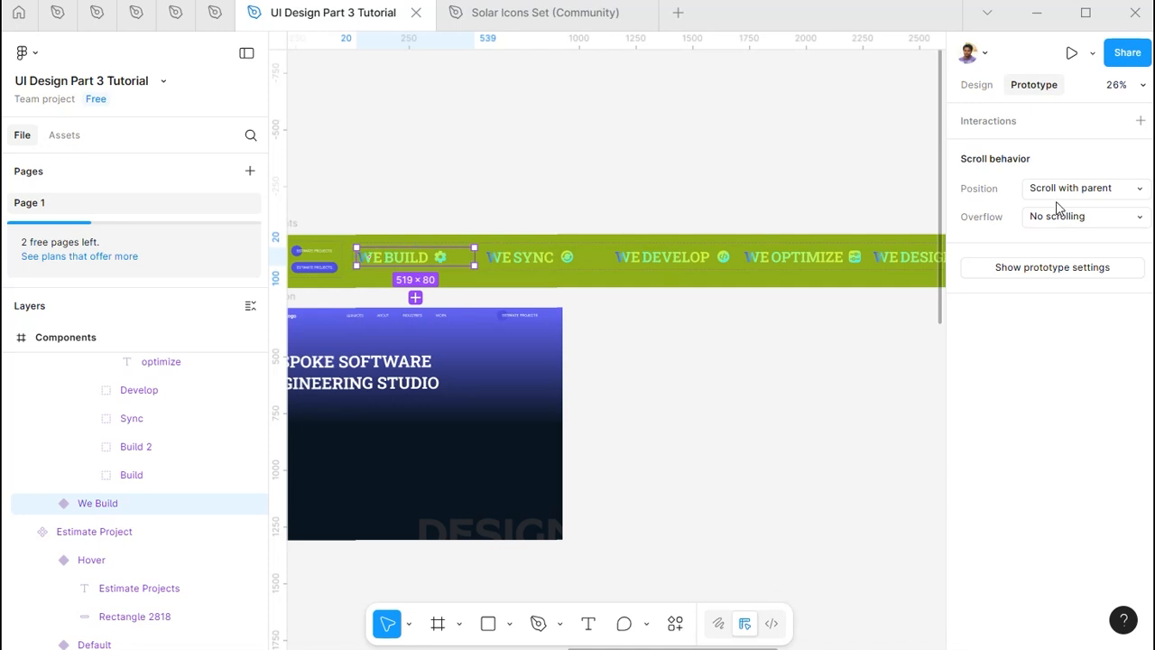
scroll(440, 265, "up", 5)
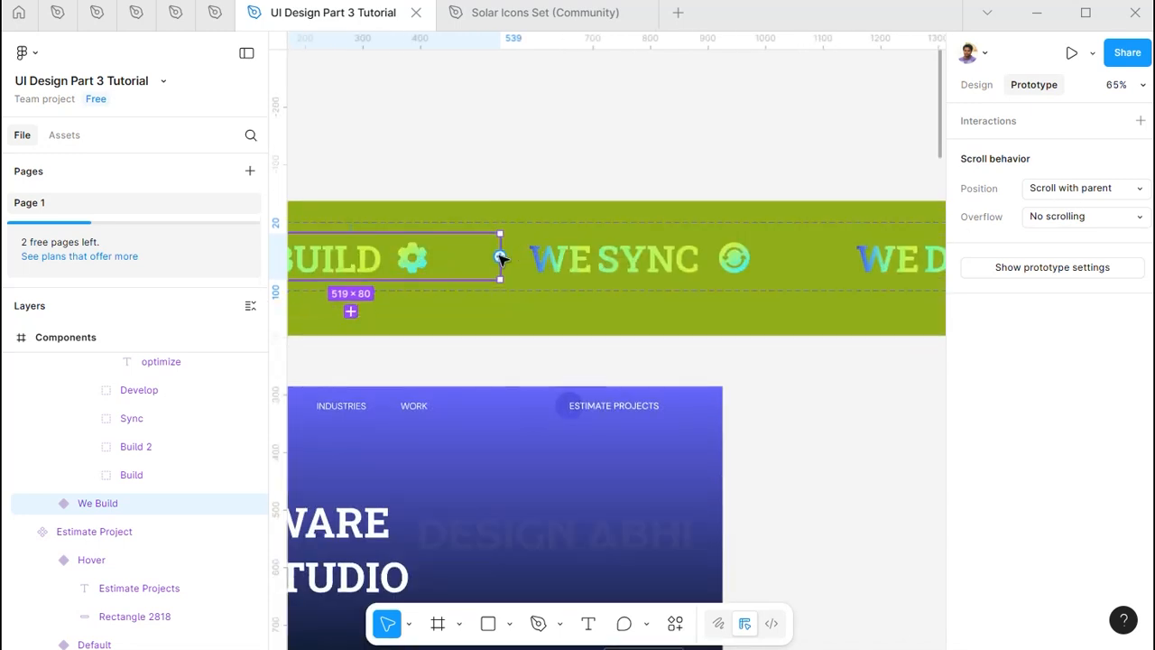
left_click_drag(525, 257, 556, 260)
left_click(561, 338)
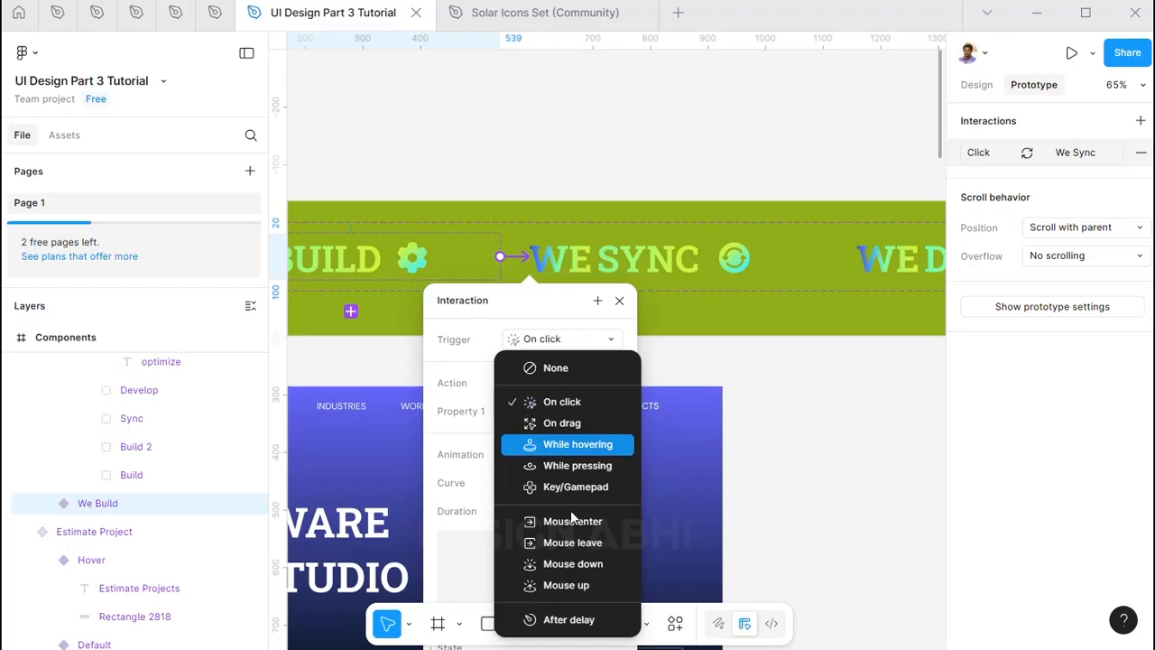
left_click(587, 620)
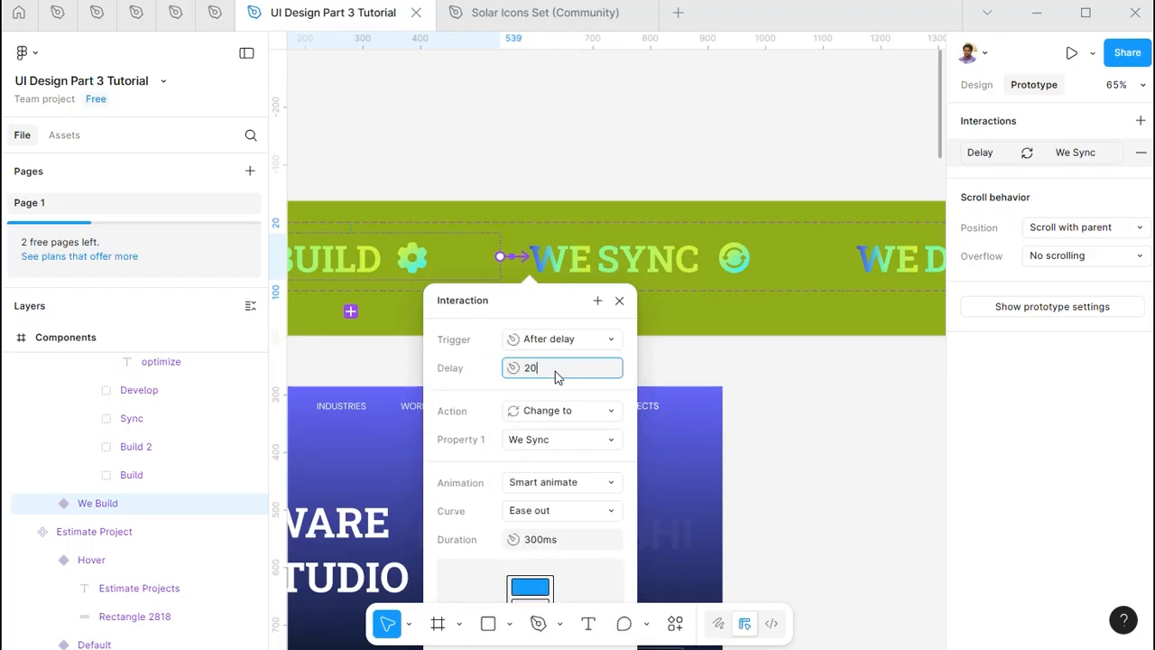
key("Return")
Set the animation curve of the We Build to We Sync interaction to Gentle
left_click(569, 512)
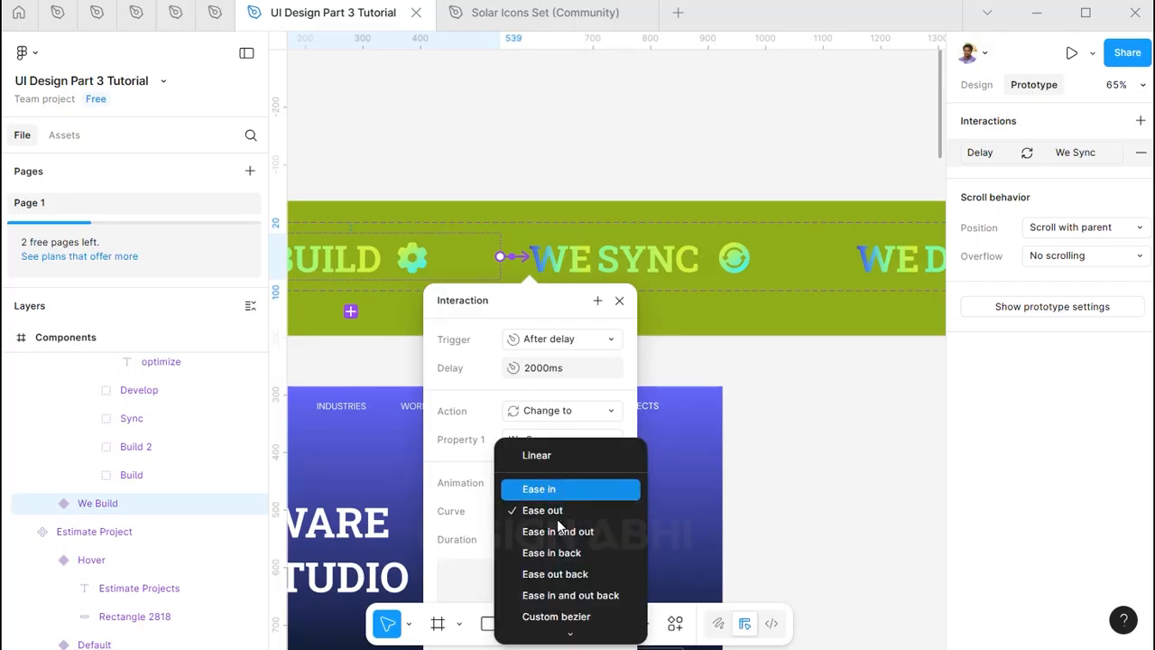
scroll(554, 591, "down", 2)
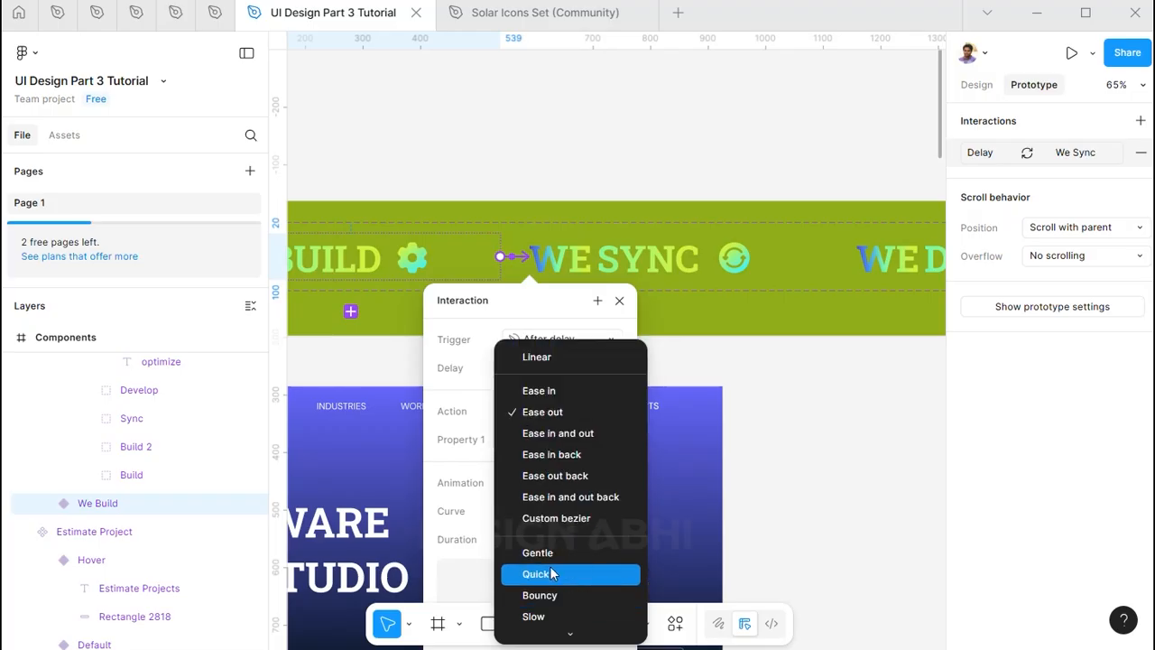
left_click(554, 555)
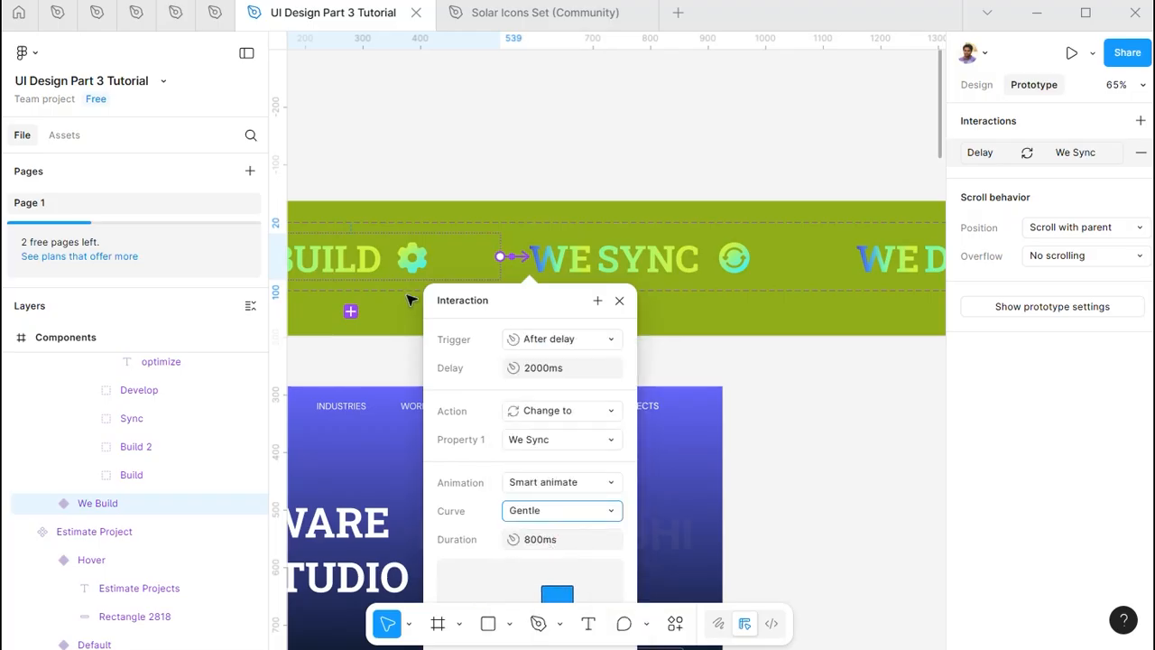
Connect the We Sync variant to We Develop with an After delay trigger
left_click(660, 252)
scroll(825, 258, "right", 5)
scroll(825, 258, "up", 1)
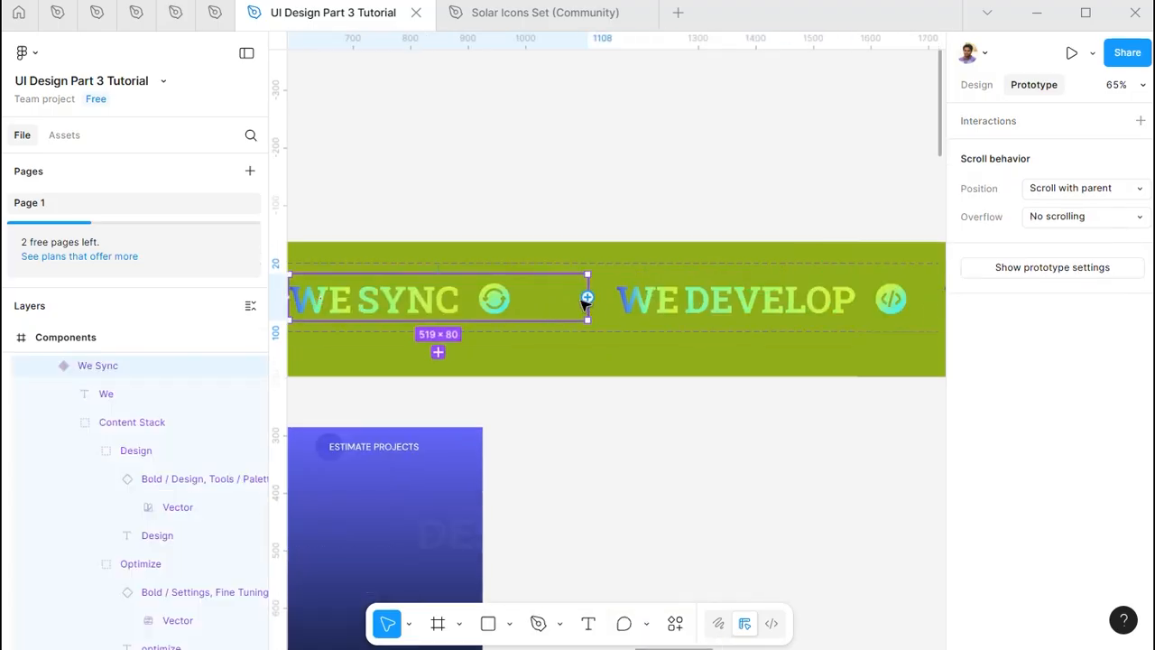
left_click_drag(653, 300, 658, 302)
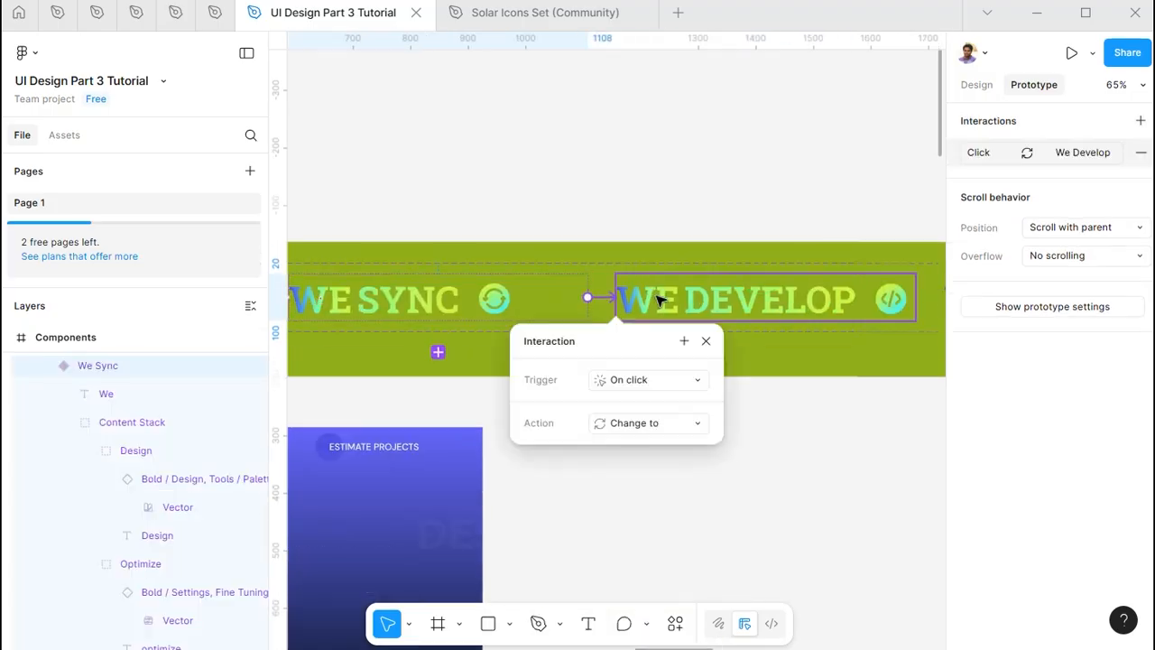
left_click(663, 379)
left_click(663, 354)
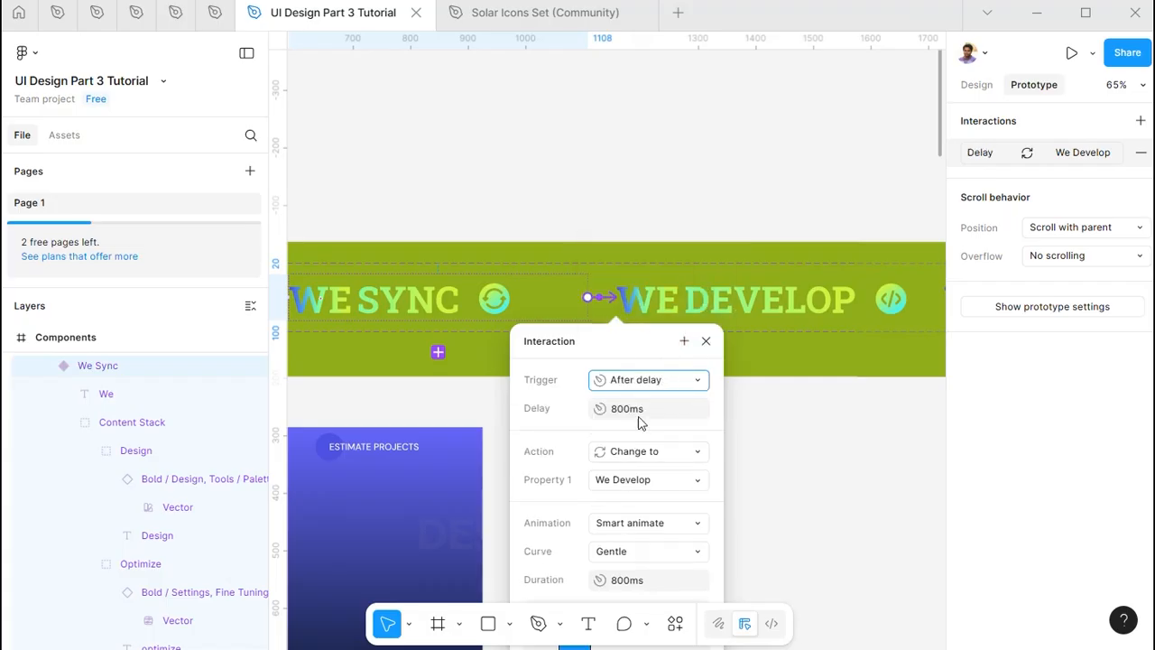
Connect the We Develop variant to We Optimize with an After delay trigger
left_click(882, 298)
left_click_drag(882, 297, 562, 313)
left_click(610, 398)
left_click(605, 374)
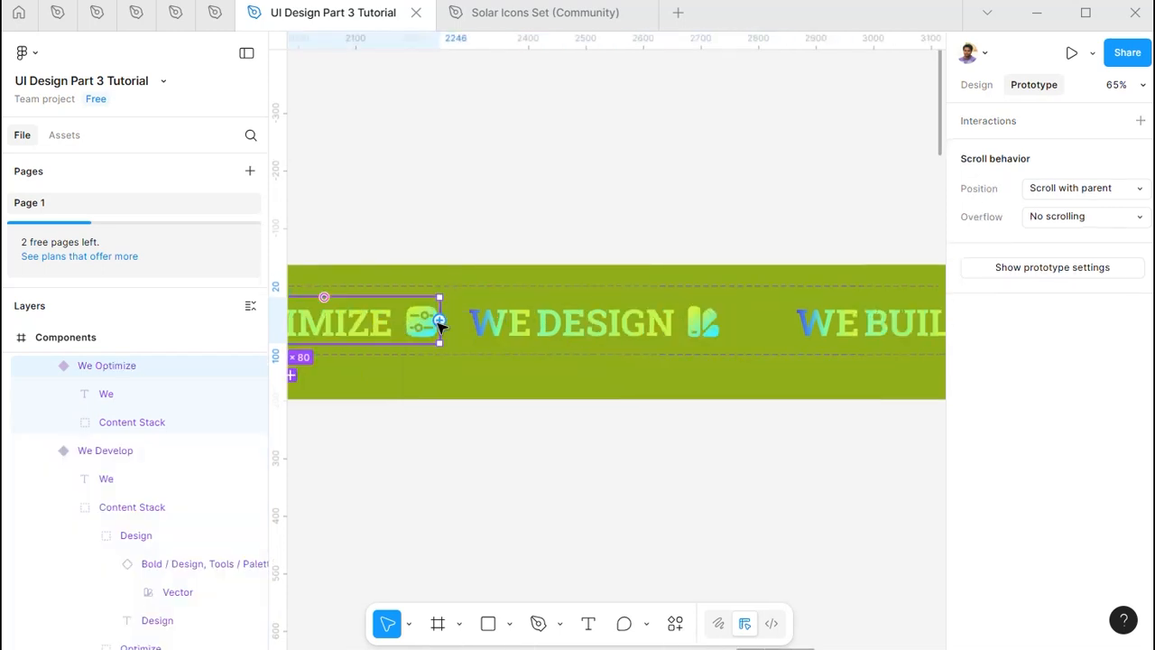
Connect We Optimize to We Design and We Design to We Build 2, both with After delay triggers
left_click(502, 402)
left_click(505, 375)
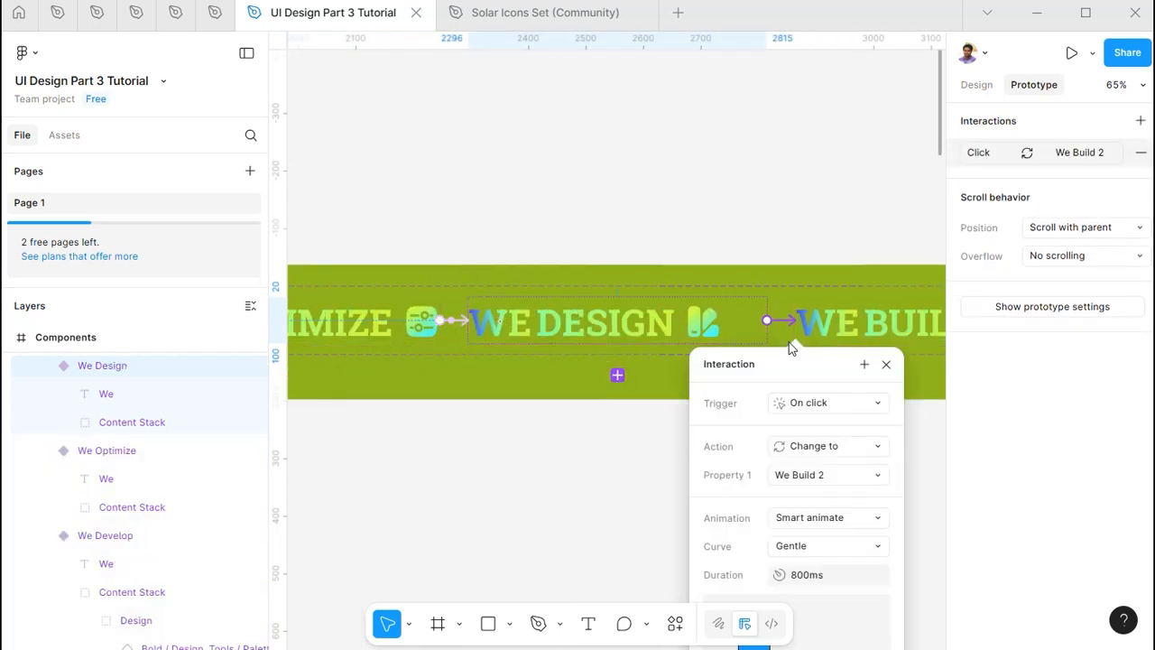
left_click(826, 402)
left_click(816, 376)
left_click(810, 431)
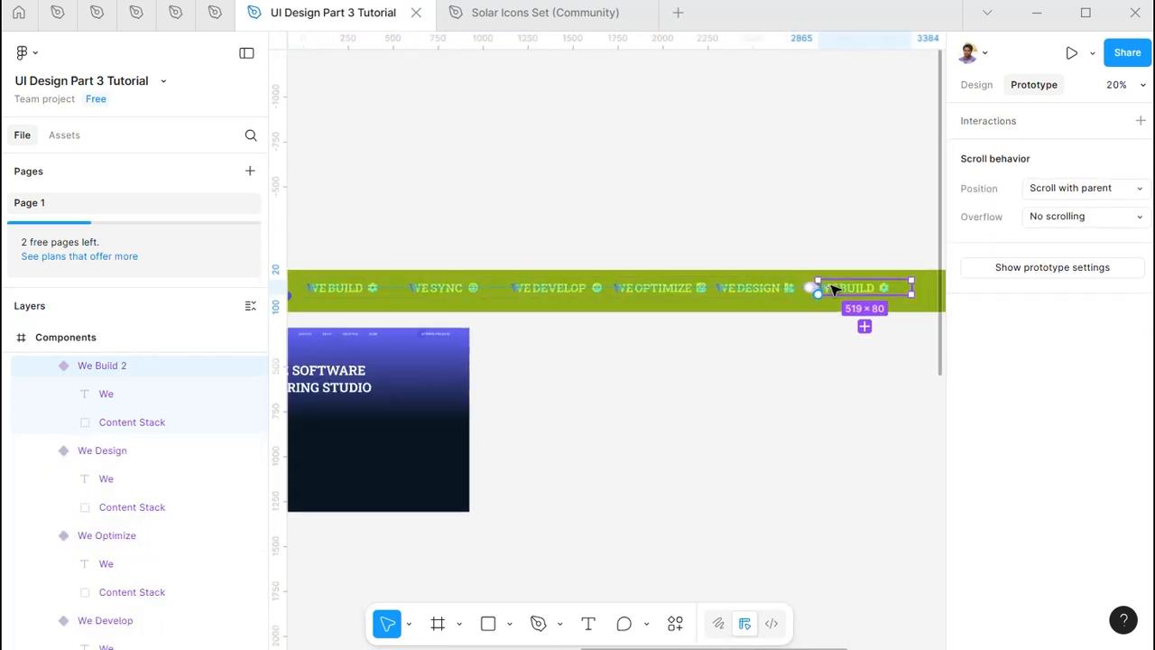
Connect We Build 2 back to the first We Build variant, using After delay of 1 ms and Instant animation
left_click_drag(821, 298, 395, 289)
left_click(430, 372)
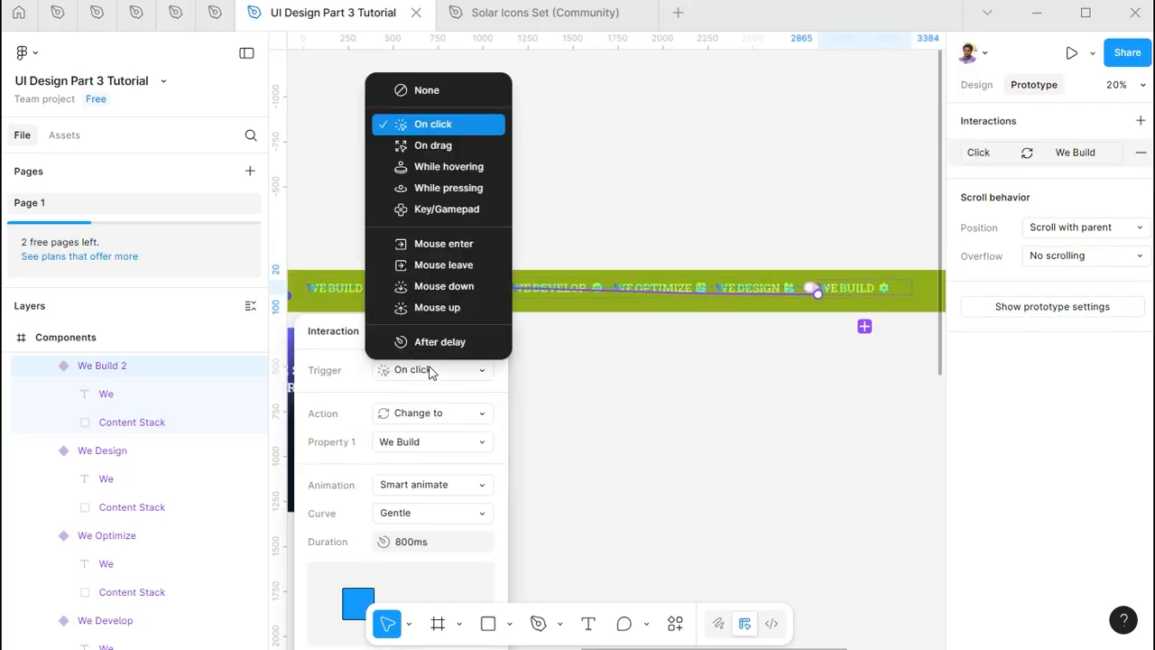
left_click(424, 342)
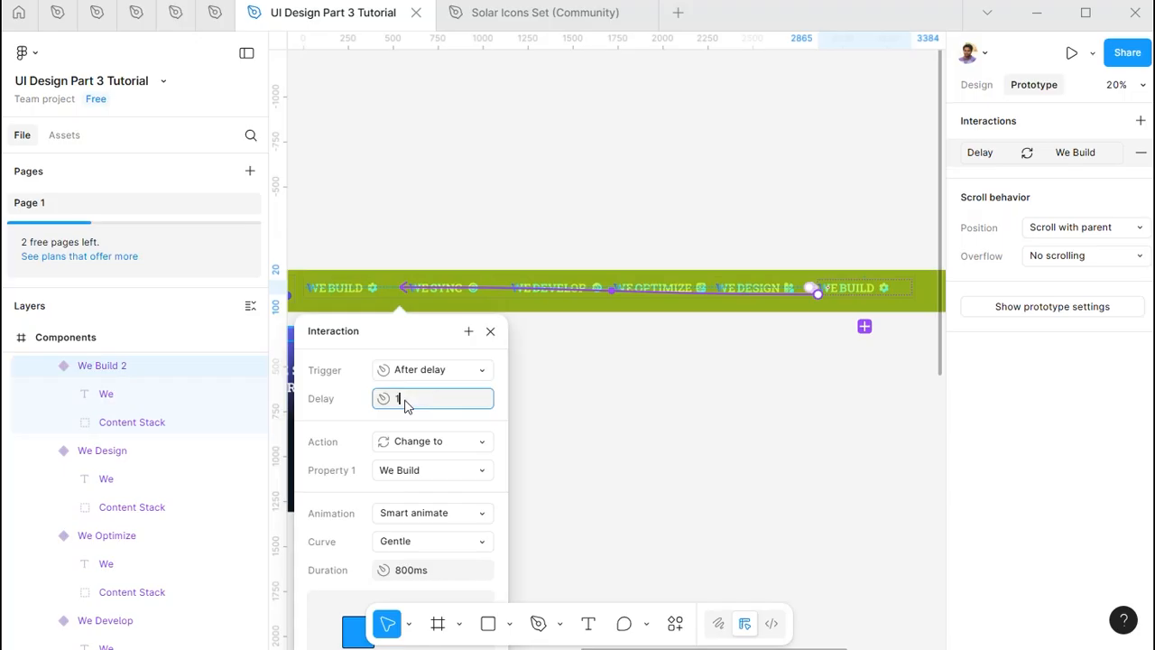
left_click(417, 523)
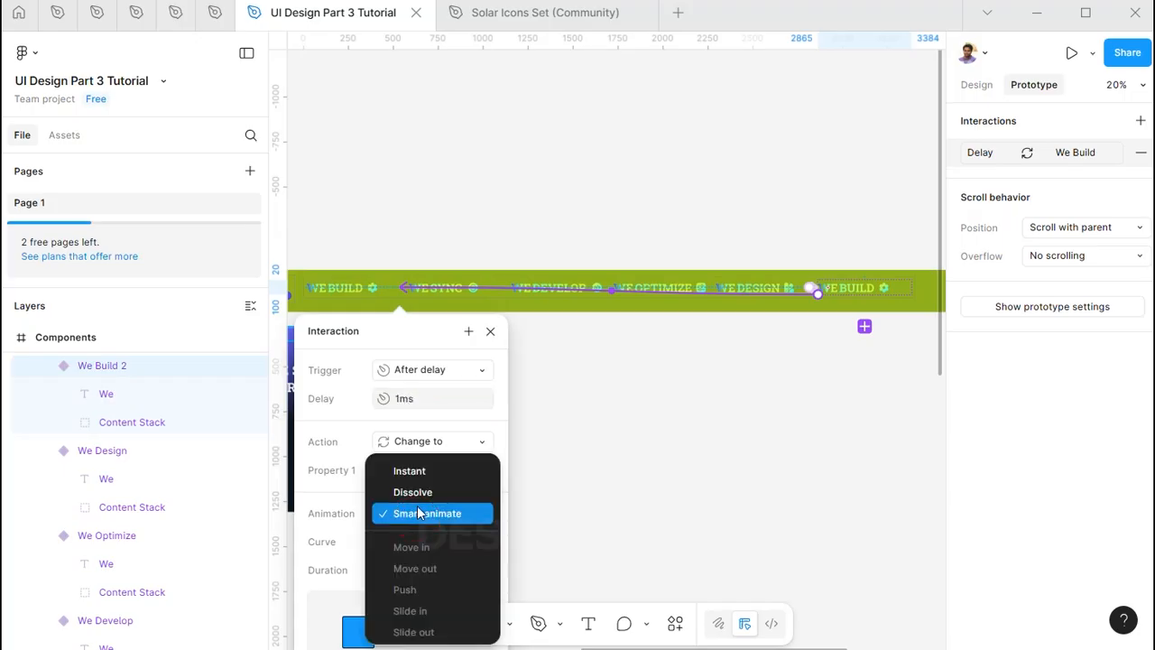
left_click(418, 470)
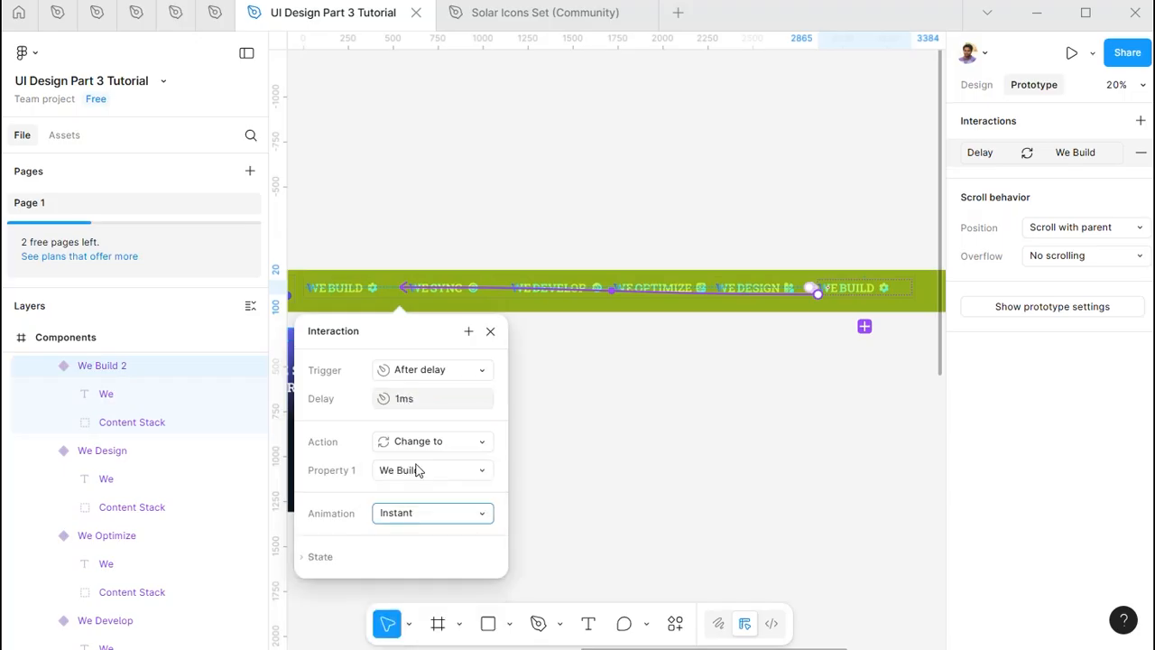
Close the We Build 2 interaction settings and copy the We Build variant from the Components frame
left_click(490, 333)
left_click_drag(355, 293, 425, 292)
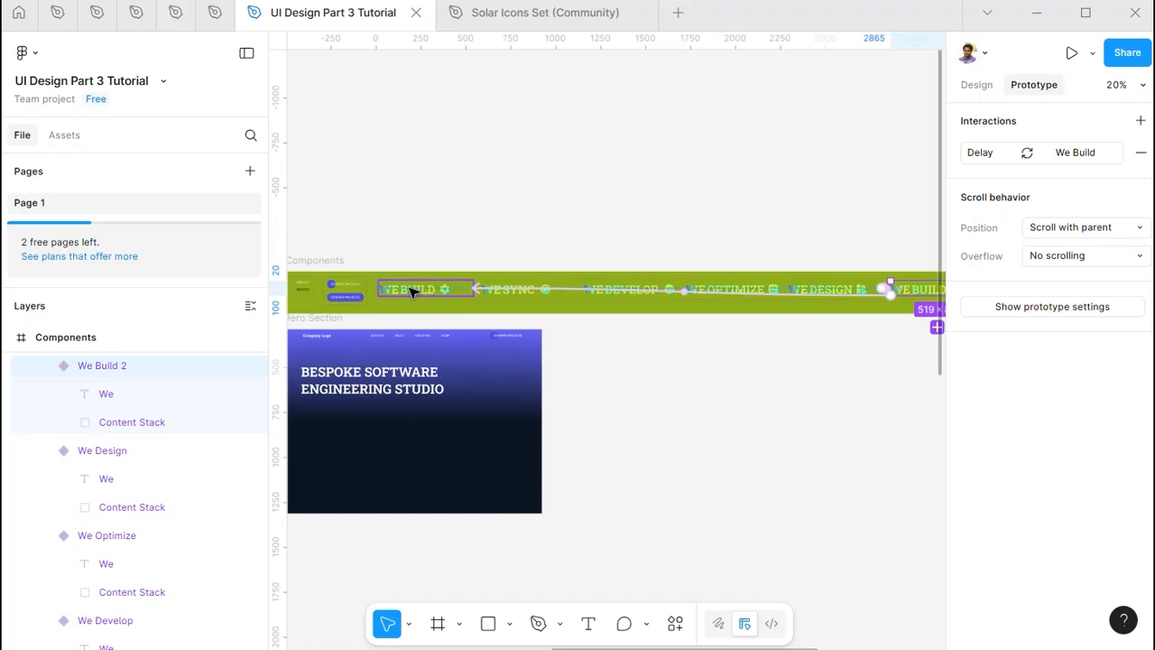
left_click(411, 290)
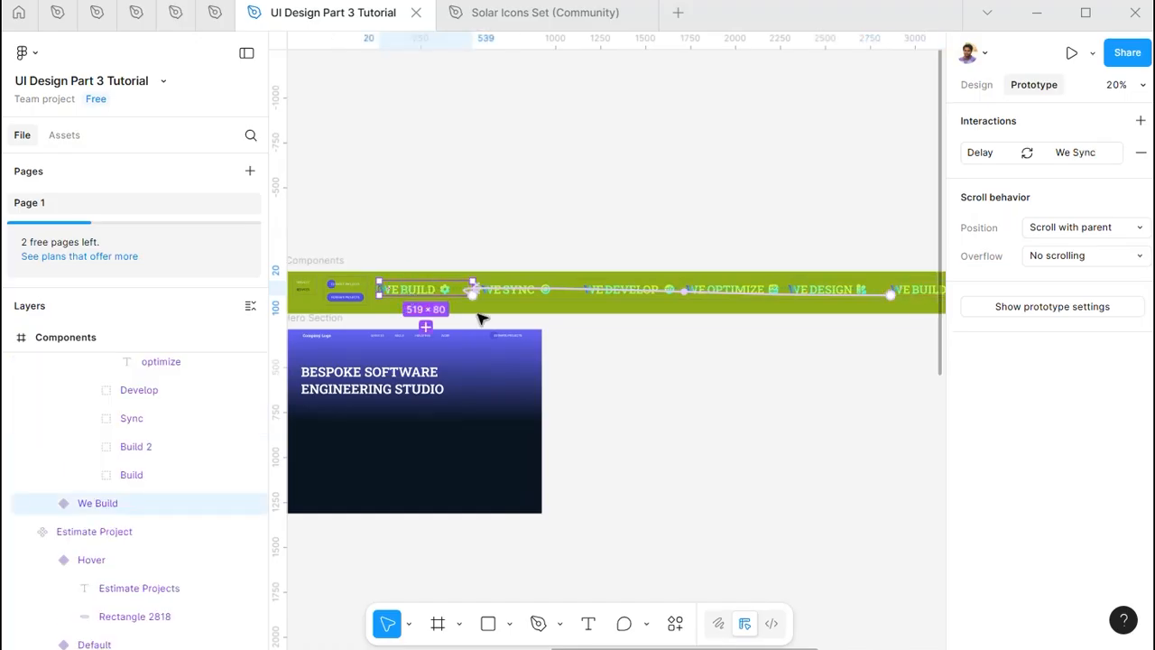
Enlarge the Portotype frame to 729 × 219
scroll(433, 314, "left", 5)
scroll(662, 289, "up", 5)
left_click(527, 185)
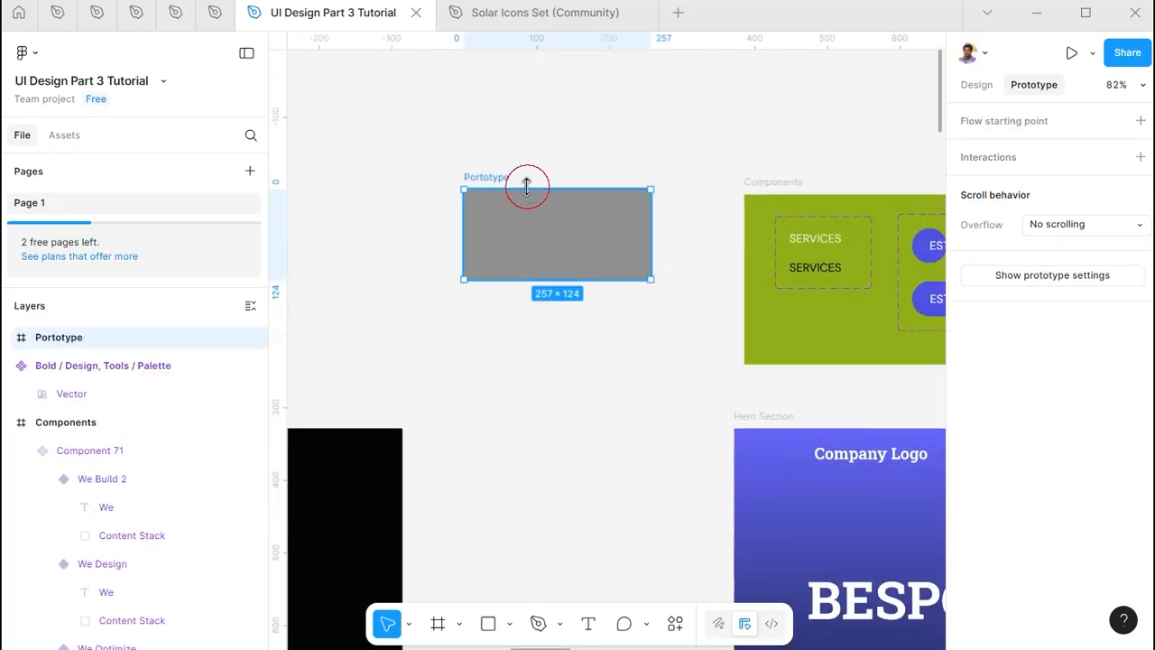
left_click_drag(464, 279, 334, 349)
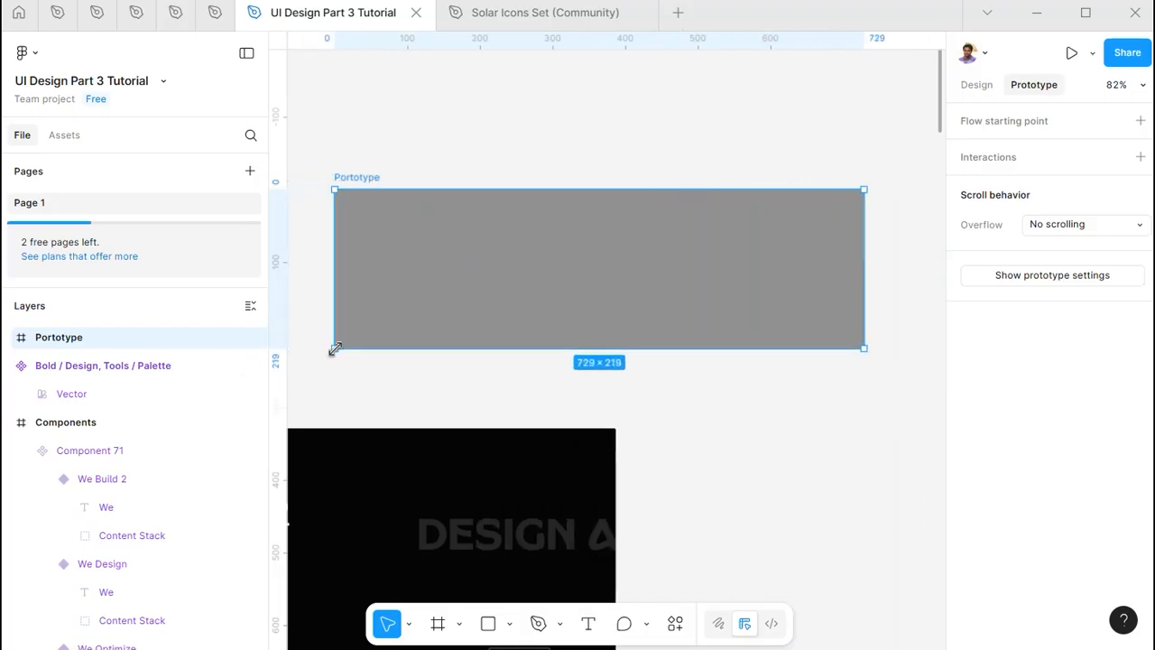
Paste the We Build component as an instance and place it in the middle of the Portotype frame
key("Escape")
key("ctrl+v")
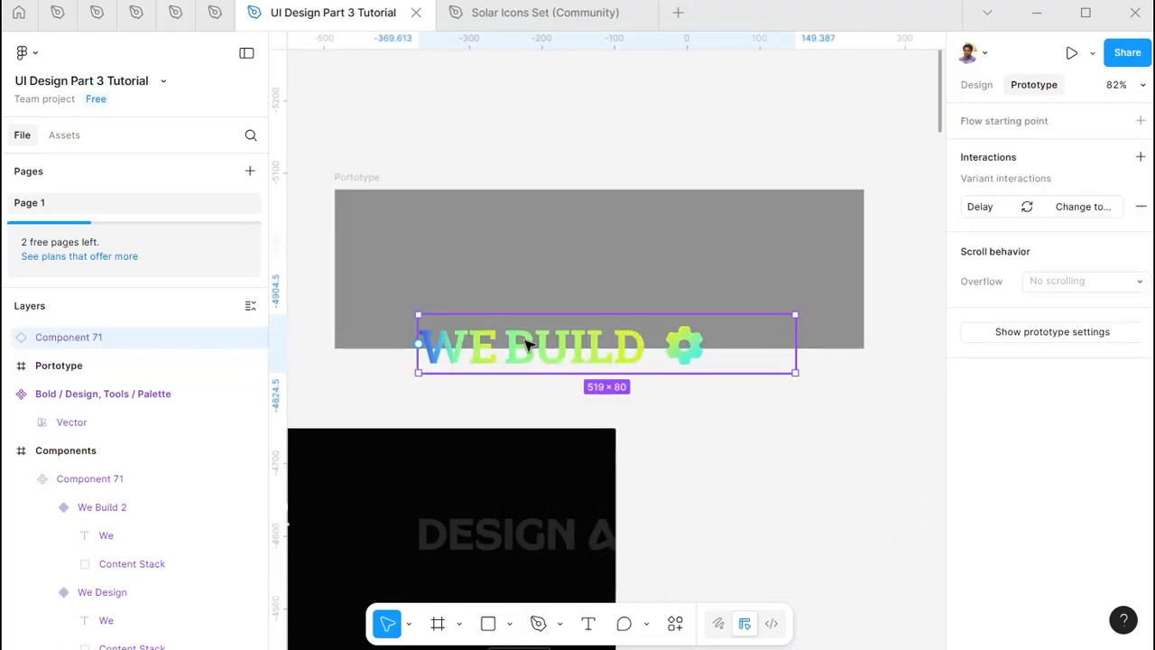
left_click_drag(524, 340, 564, 267)
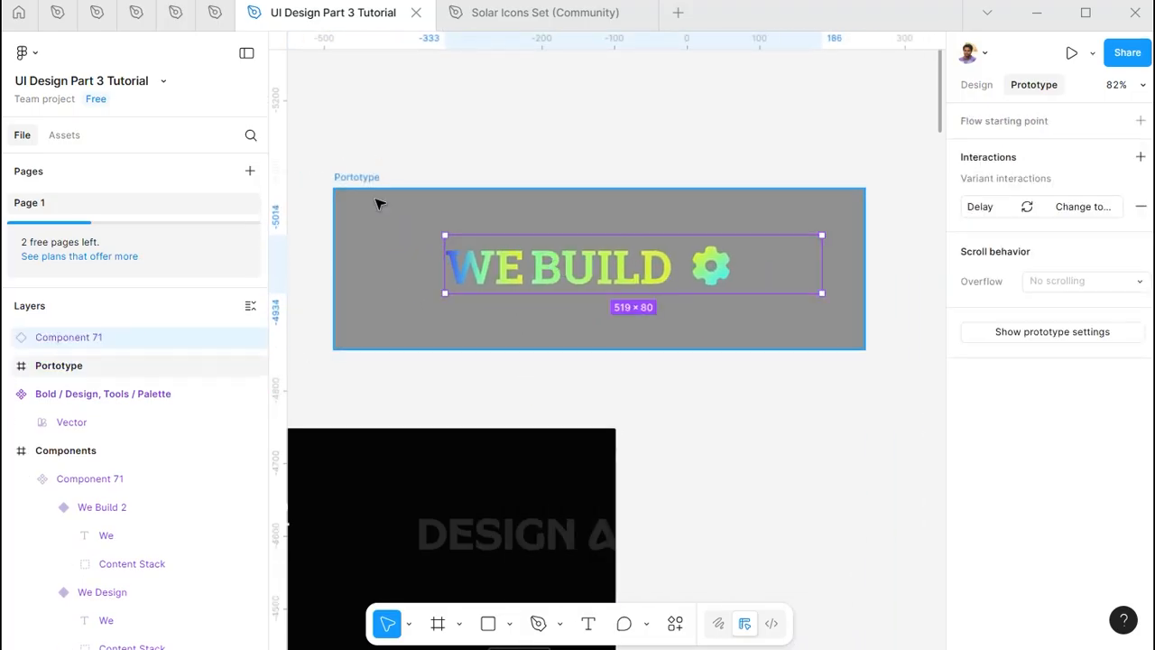
Preview the Portotype frame to check the animated text, and close the preview
left_click(375, 177)
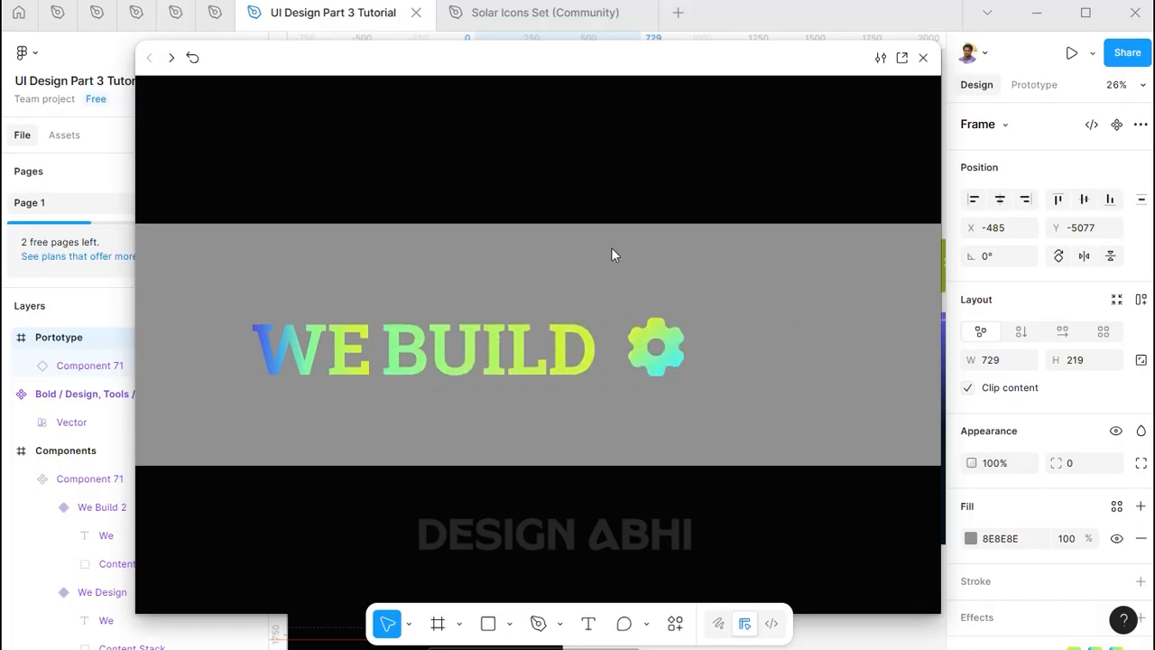
left_click(924, 57)
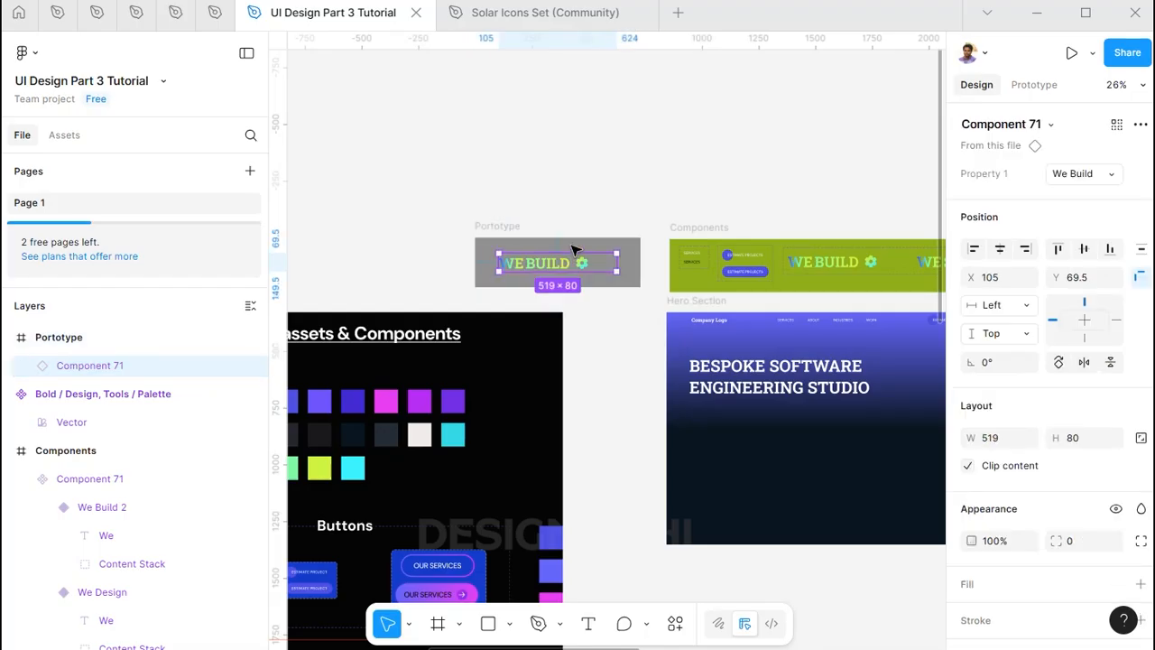
Delete the We Build instance from the Portotype frame
key("Delete")
scroll(740, 262, "right", 5)
left_click(330, 199)
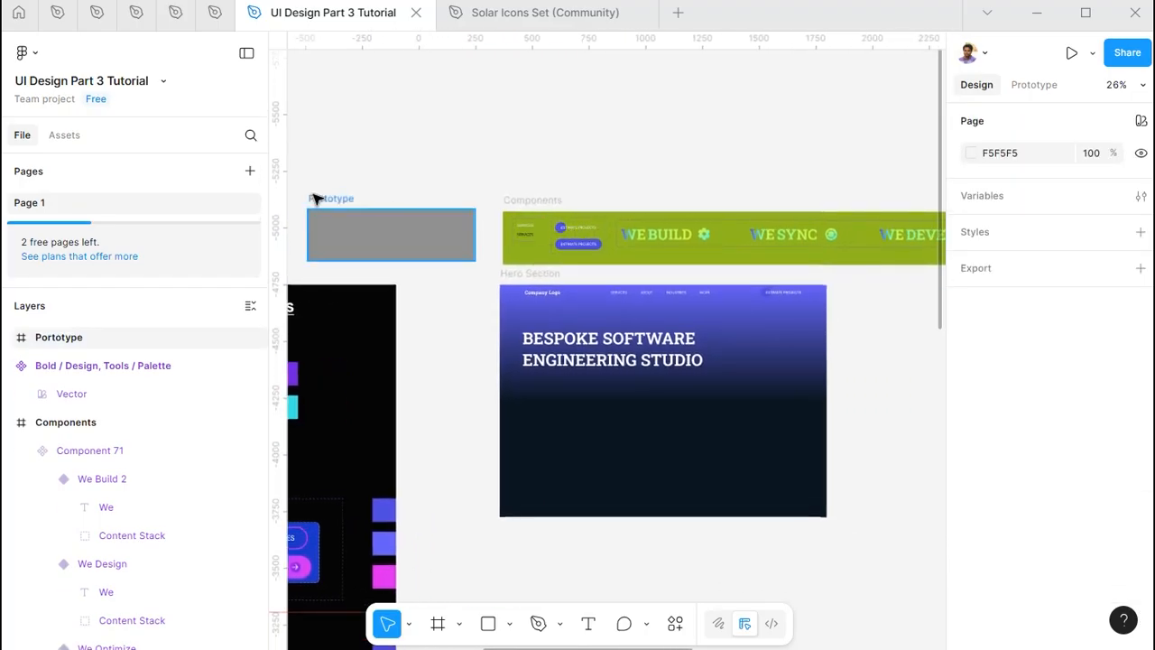
Place a copy of the We Build variant in the Hero Section beneath the heading, at about X 100.56, Y 432
scroll(487, 208, "right", 5)
scroll(488, 207, "down", 2)
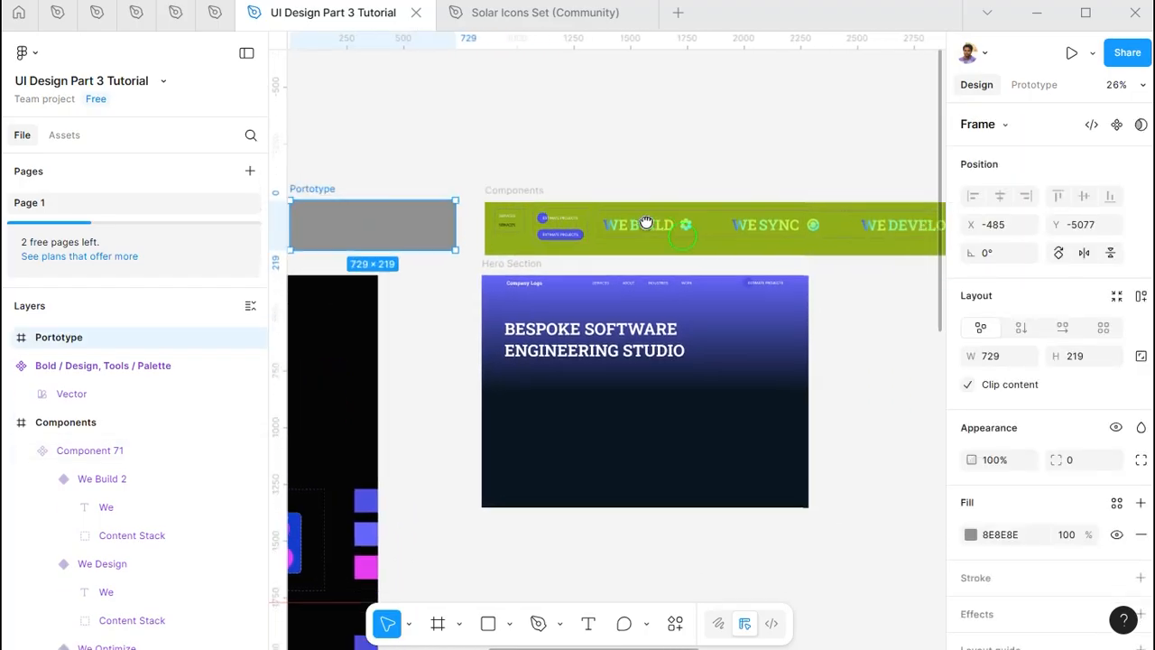
left_click(490, 183)
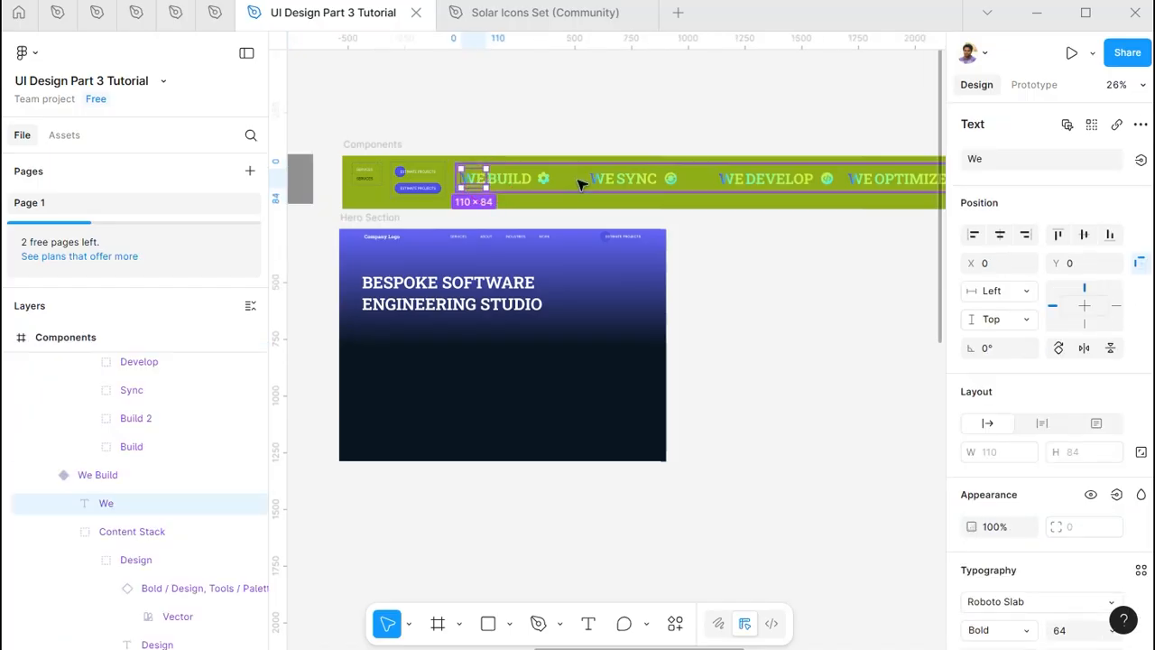
left_click(534, 220)
left_click(519, 179)
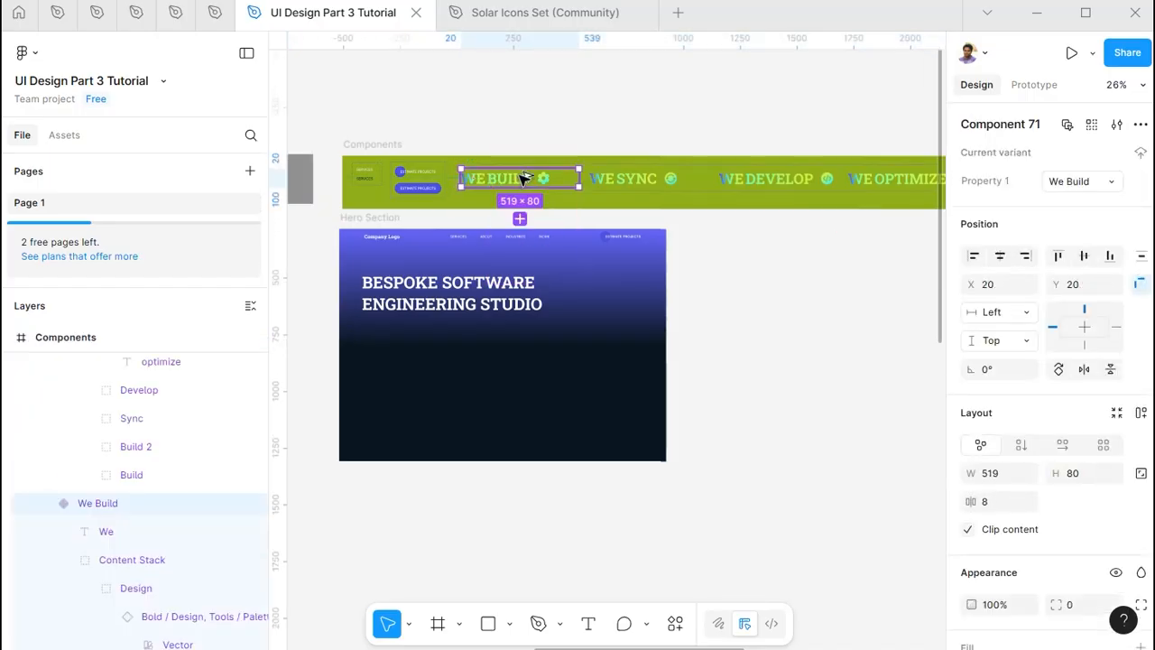
left_click_drag(522, 178, 405, 336)
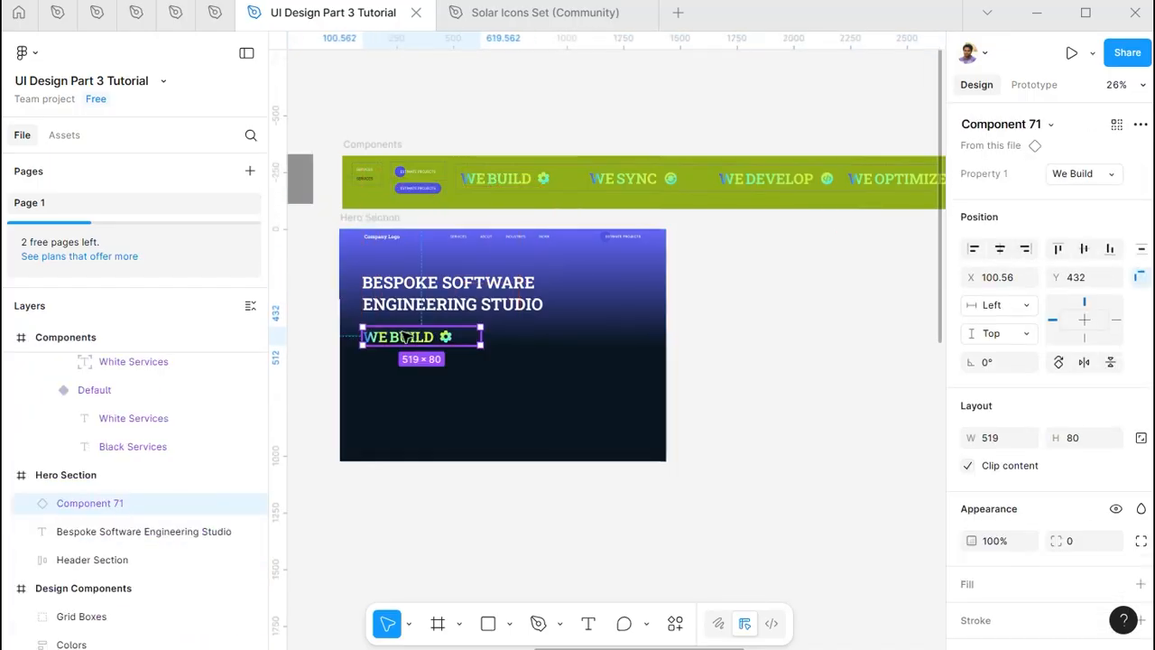
scroll(405, 336, "up", 5)
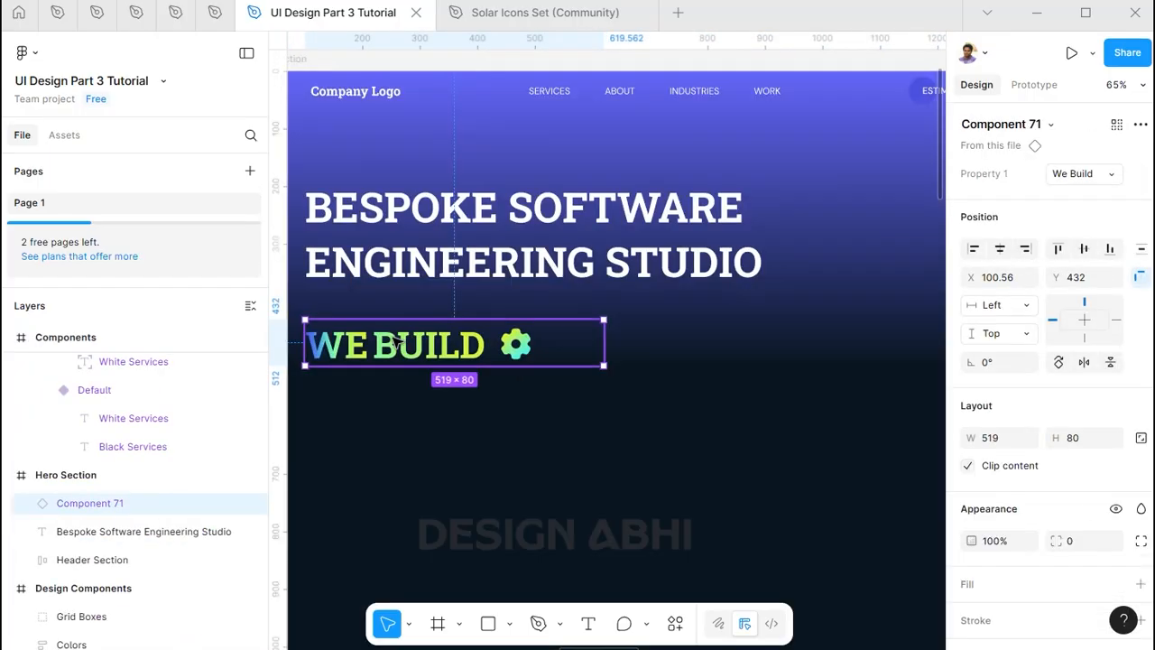
Set the vertical spacing between the Bespoke Software Engineering Studio heading and the We Build instance to 30
left_click(392, 260, "shift")
type("30")
key("Return")
left_click_drag(537, 284, 652, 304)
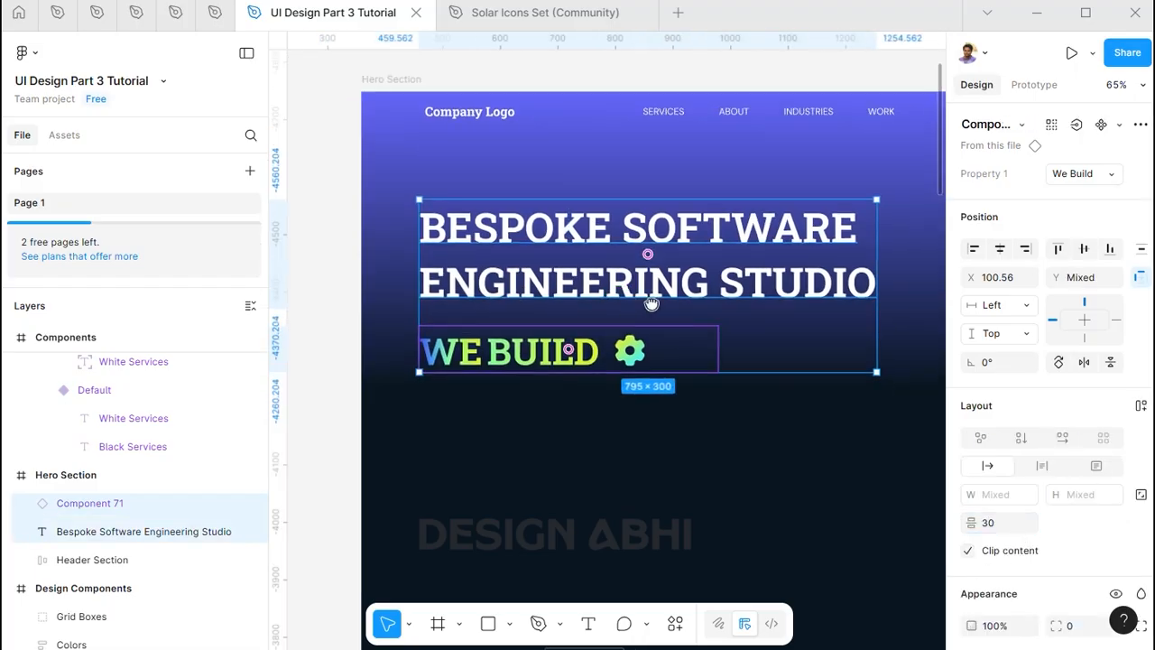
Preview the Hero Section frame with its animated We Build text, and close the preview
left_click(391, 79)
scroll(561, 226, "down", 3)
left_click_drag(560, 226, 504, 267)
key("shift+space")
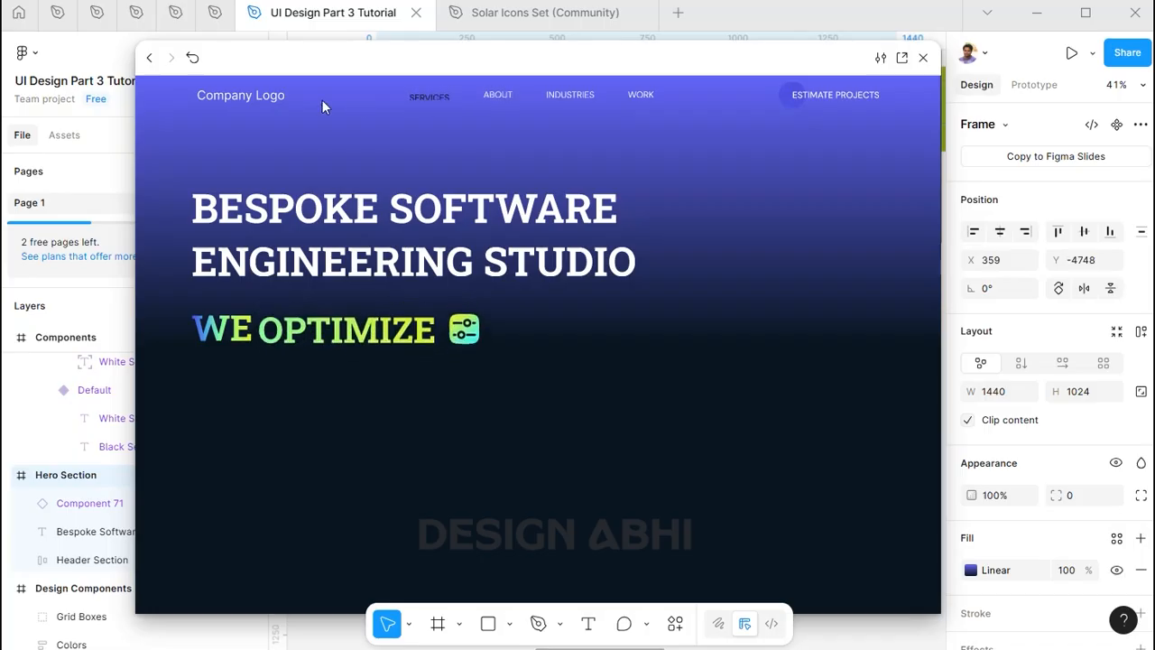
left_click(923, 58)
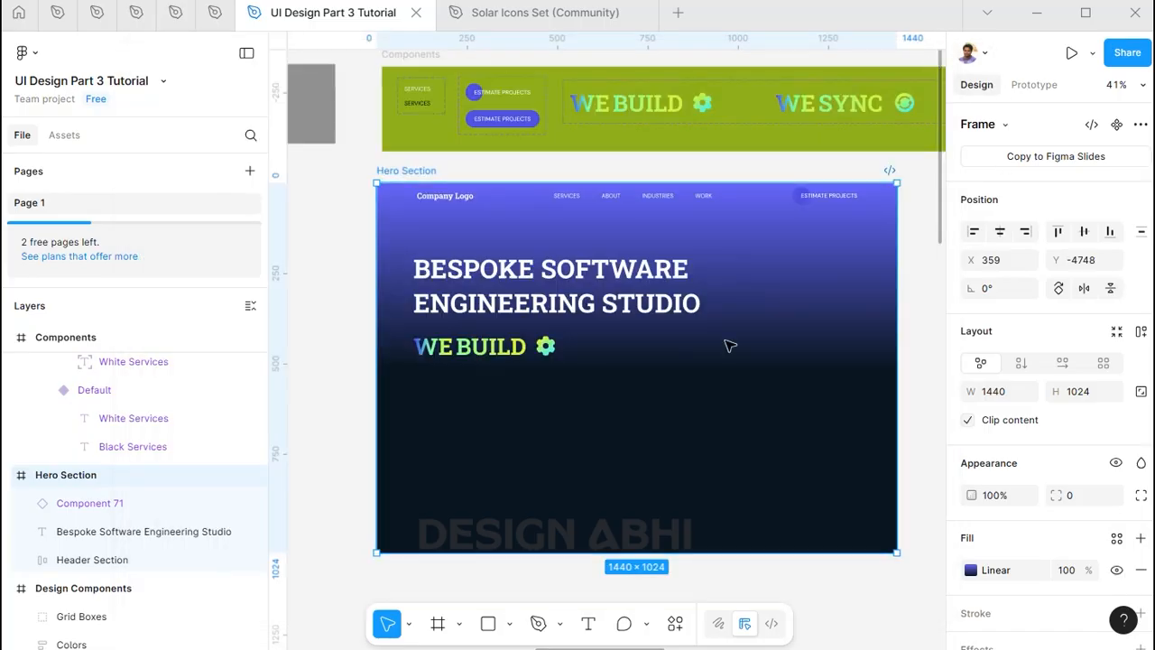
Copy the "Solutions That Meet Your Unique Needs And Help You Achieve Your Goals." text from the finished Hero Section into the new Hero Section
scroll(602, 328, "up", 1)
scroll(603, 325, "down", 5)
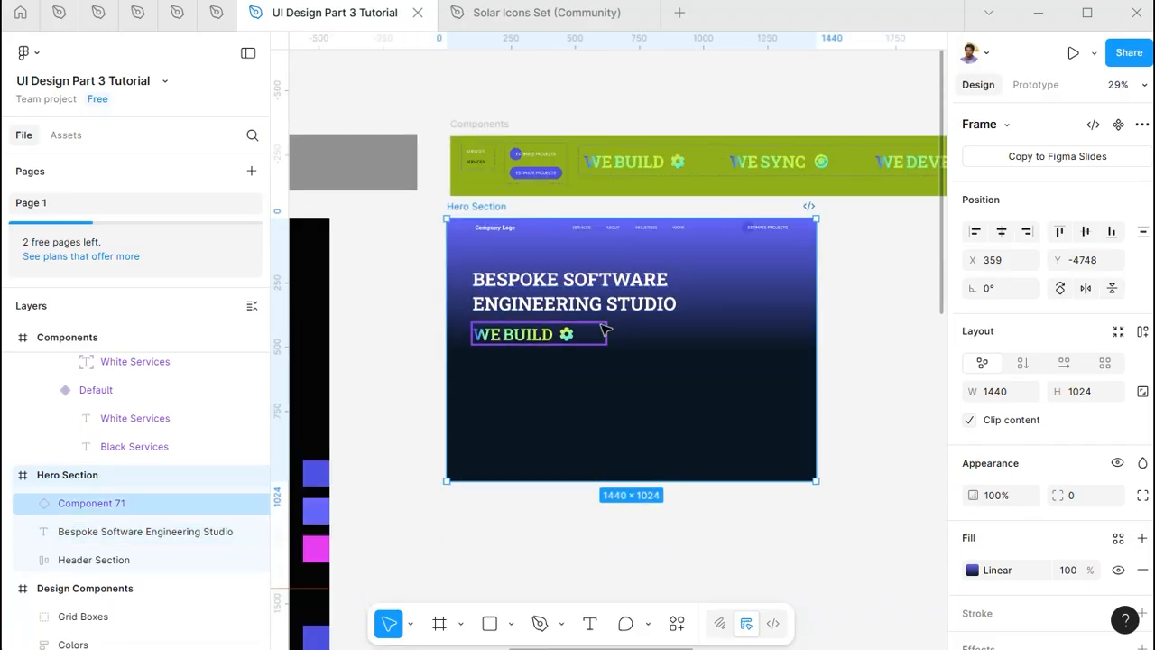
scroll(590, 310, "left", 10)
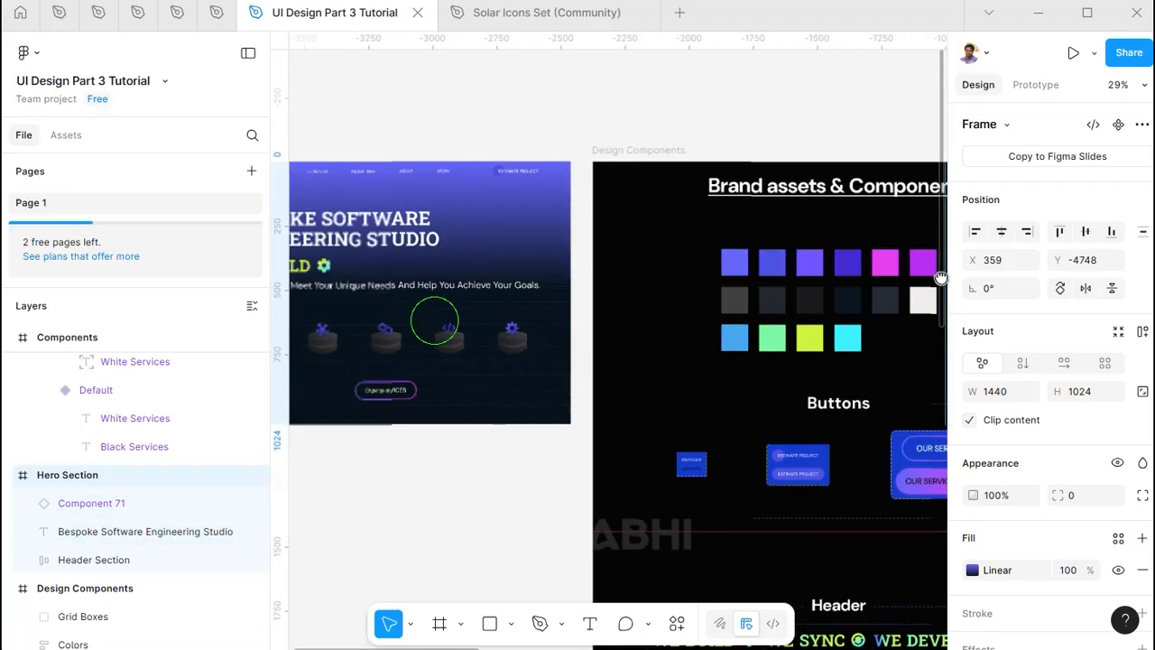
left_click(475, 274)
left_click_drag(684, 280, 168, 303)
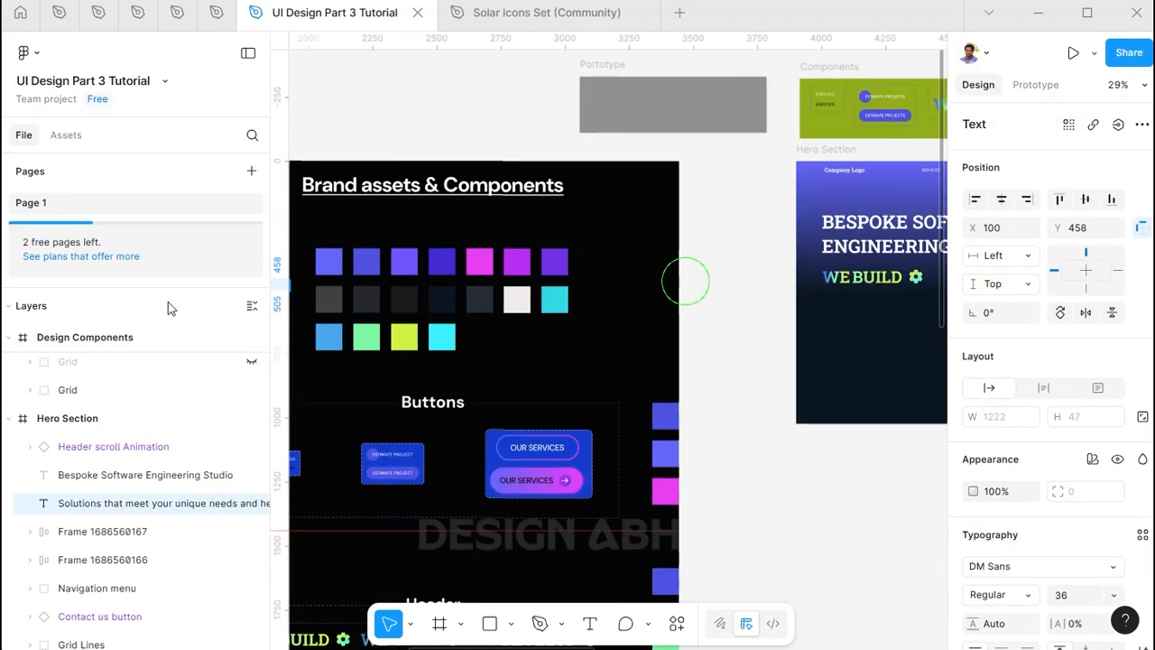
scroll(722, 309, "up", 5)
left_click_drag(809, 277, 439, 401)
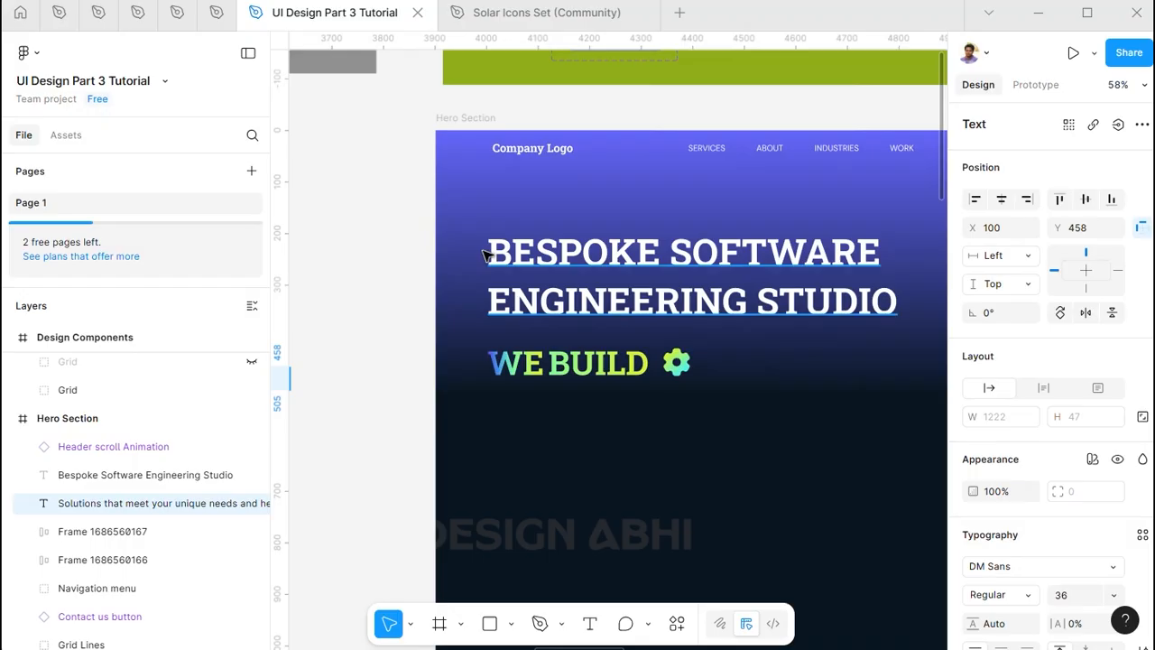
left_click(457, 117)
key("ctrl+v")
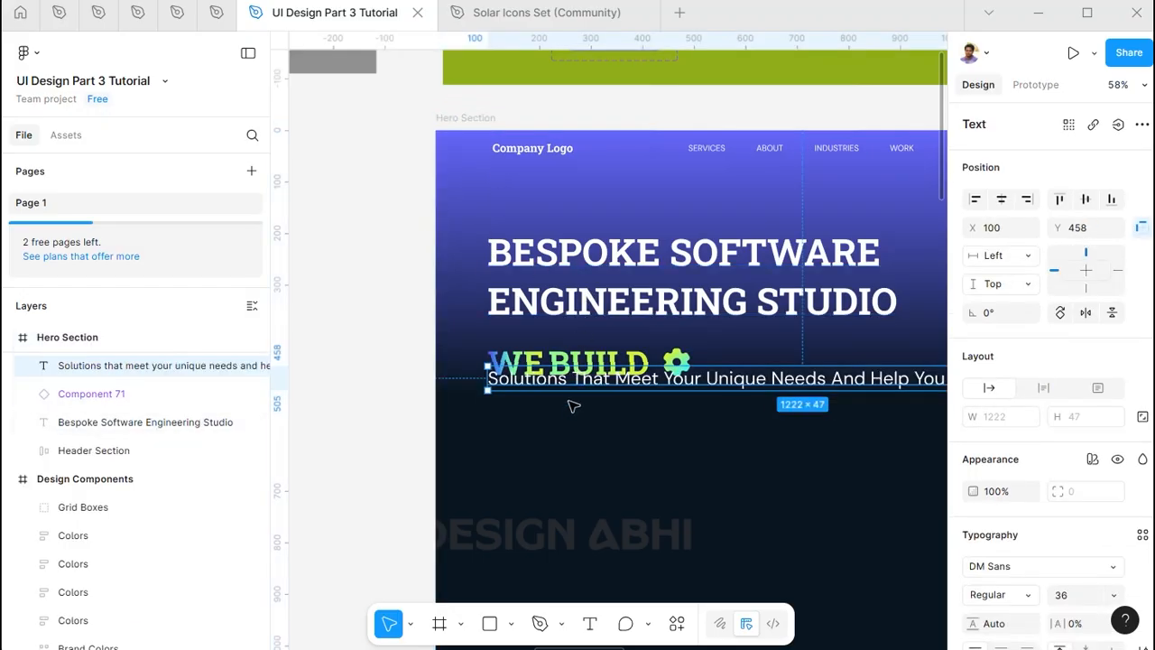
Move the heading and the We Build instance up 60 px so they sit above the Solutions text
left_click(556, 353)
left_click(570, 307, "shift")
key("shift+Up")
key("shift+Up")
key("shift+Up")
key("shift+Up")
key("shift+Up")
key("shift+Up")
left_click(582, 379, "shift")
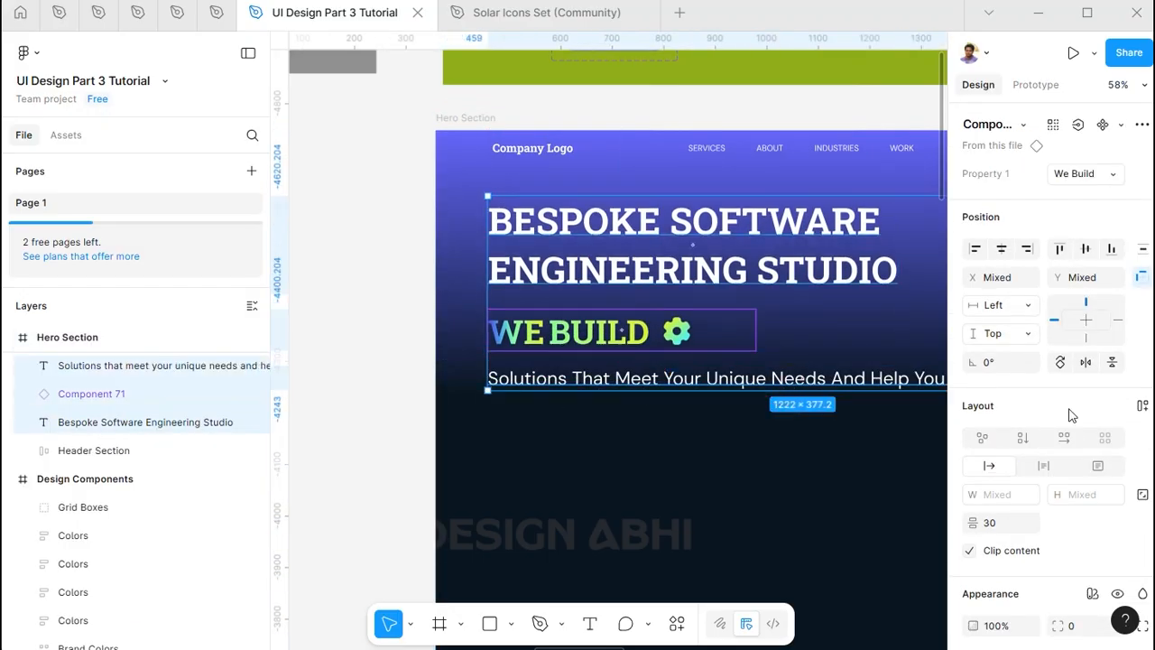
scroll(515, 142, "down", 1)
left_click_drag(514, 141, 428, 197)
left_click(599, 432)
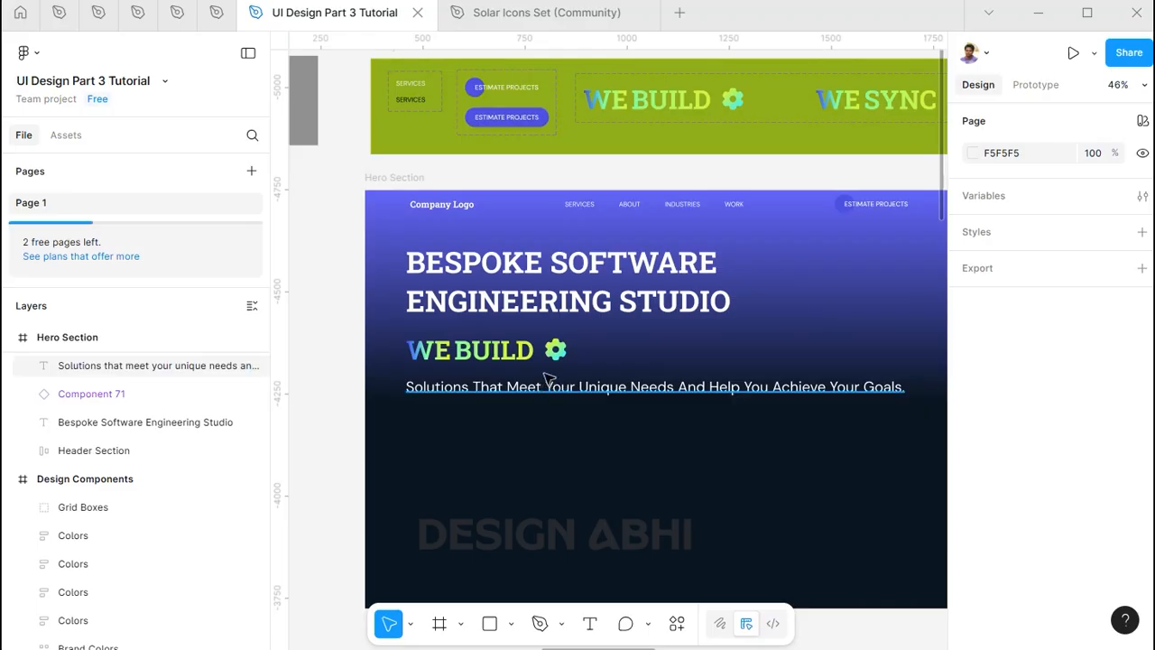
Examine the row of service icons on their cylindrical bases in the finished Hero Section
scroll(554, 338, "down", 1)
left_click_drag(501, 329, 973, 329)
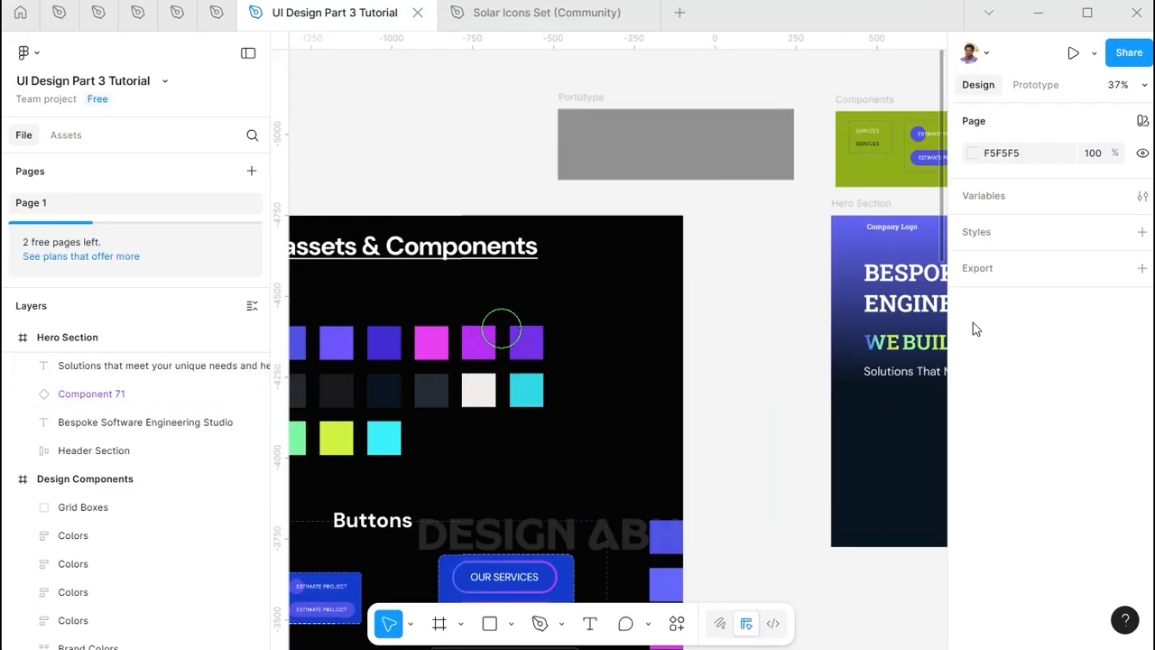
left_click_drag(454, 271, 965, 162)
left_click_drag(332, 348, 647, 320)
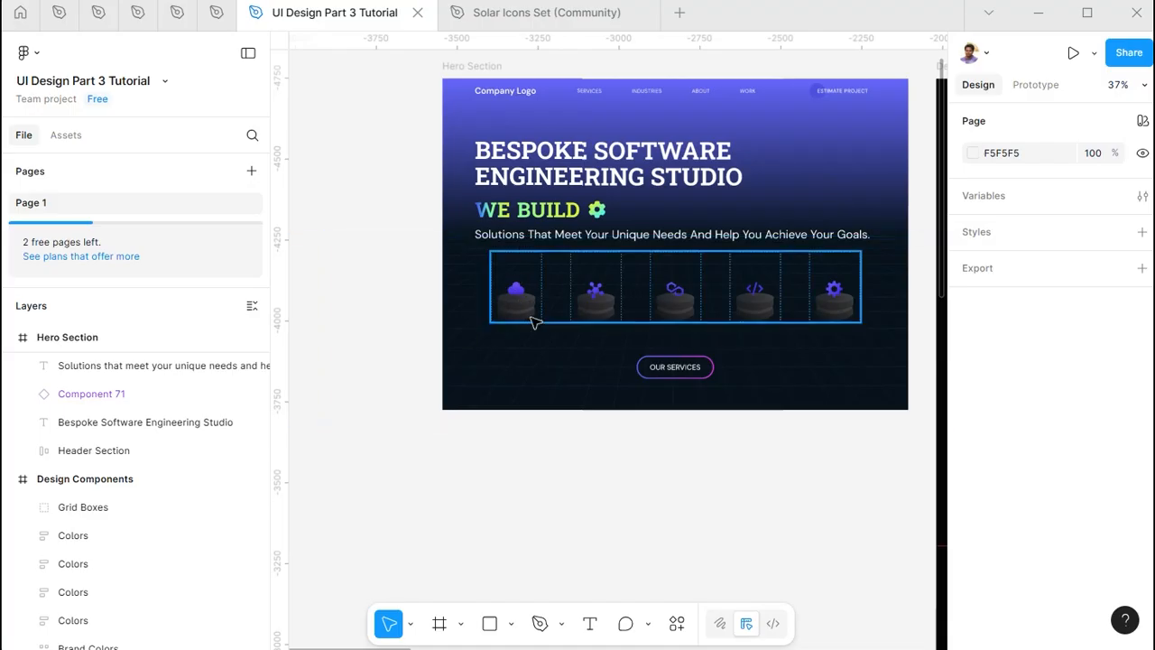
scroll(531, 316, "up", 3)
scroll(522, 298, "up", 5)
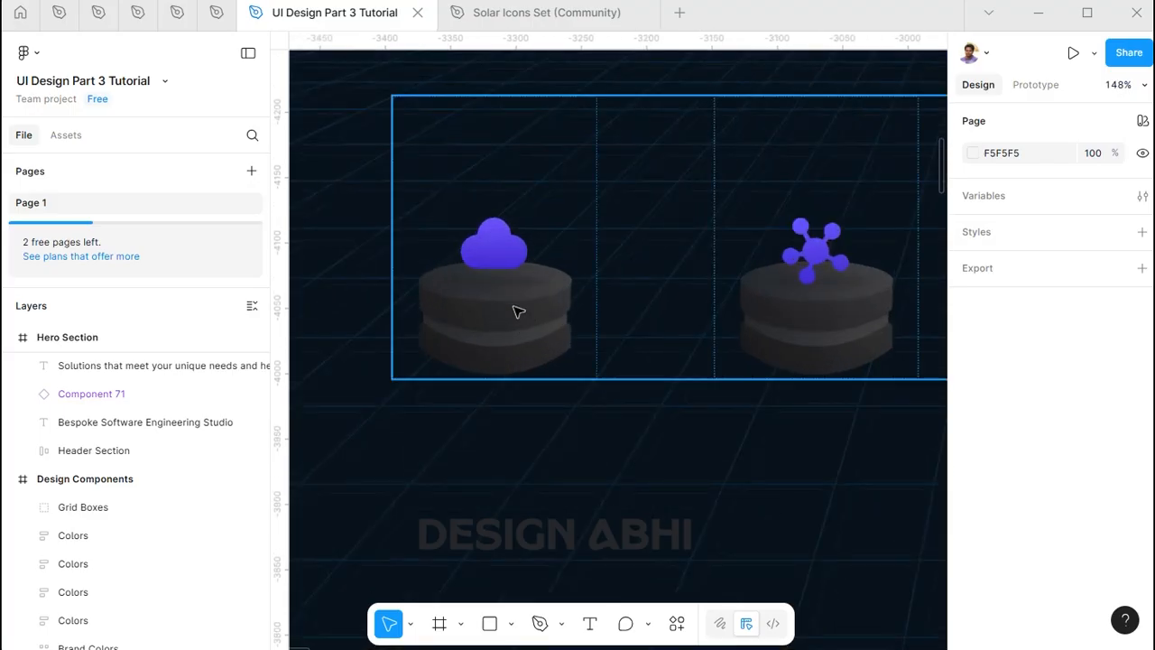
scroll(545, 304, "down", 5)
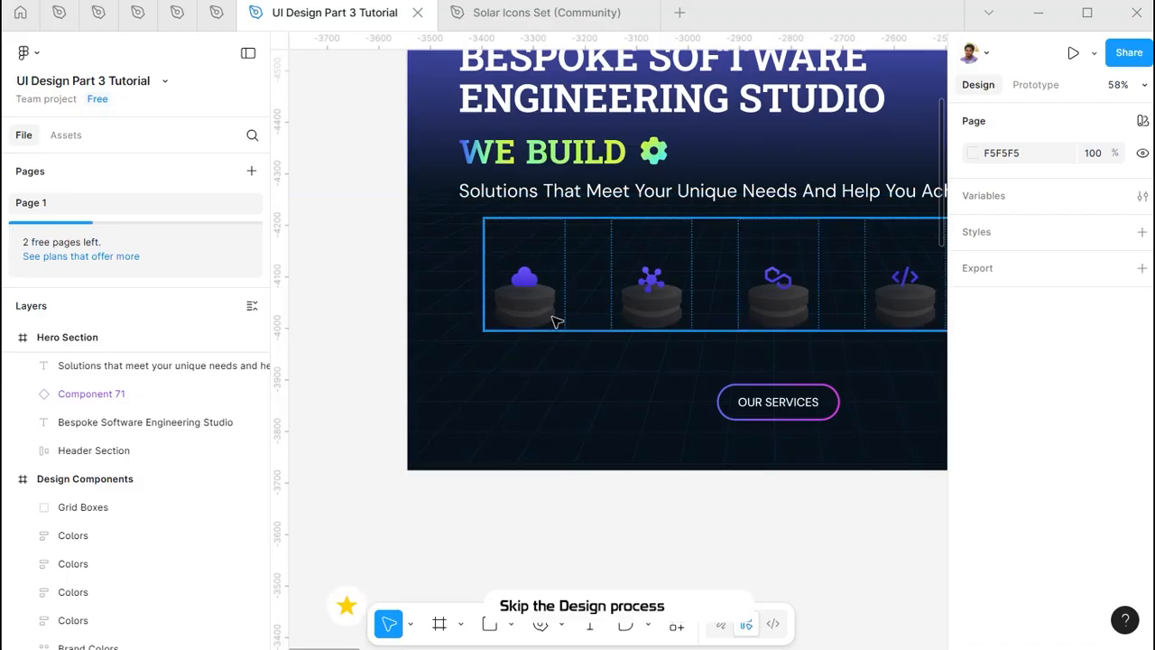
Draw a flat ellipse about 97 × 26 below the Solutions text in the new Hero Section
scroll(551, 311, "down", 5)
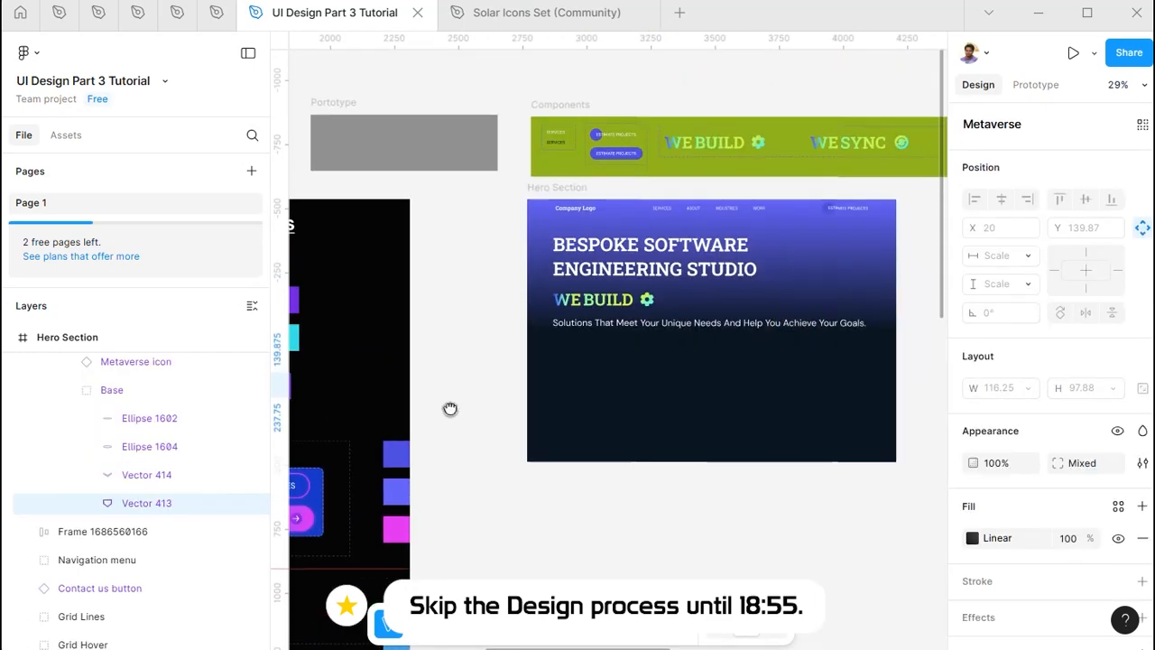
scroll(451, 407, "up", 5)
left_click(541, 365)
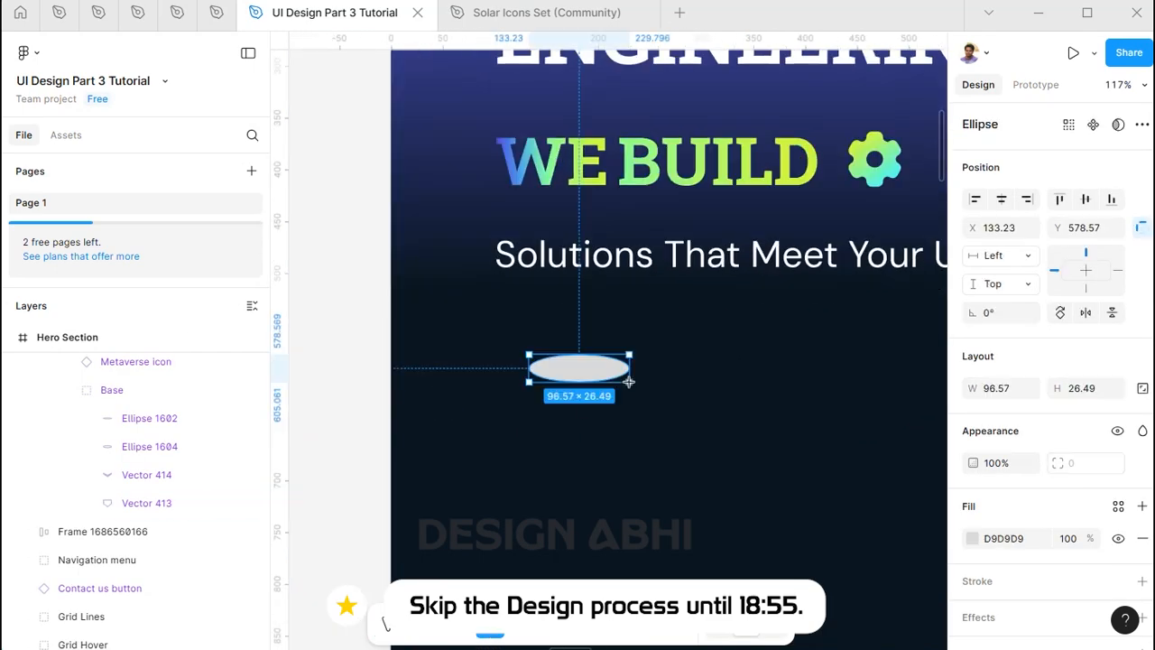
Draw a closed Pen outline of the base body below the ellipse, with a small rectangular notch in each side
scroll(490, 364, "up", 5)
key("p")
left_click(482, 349)
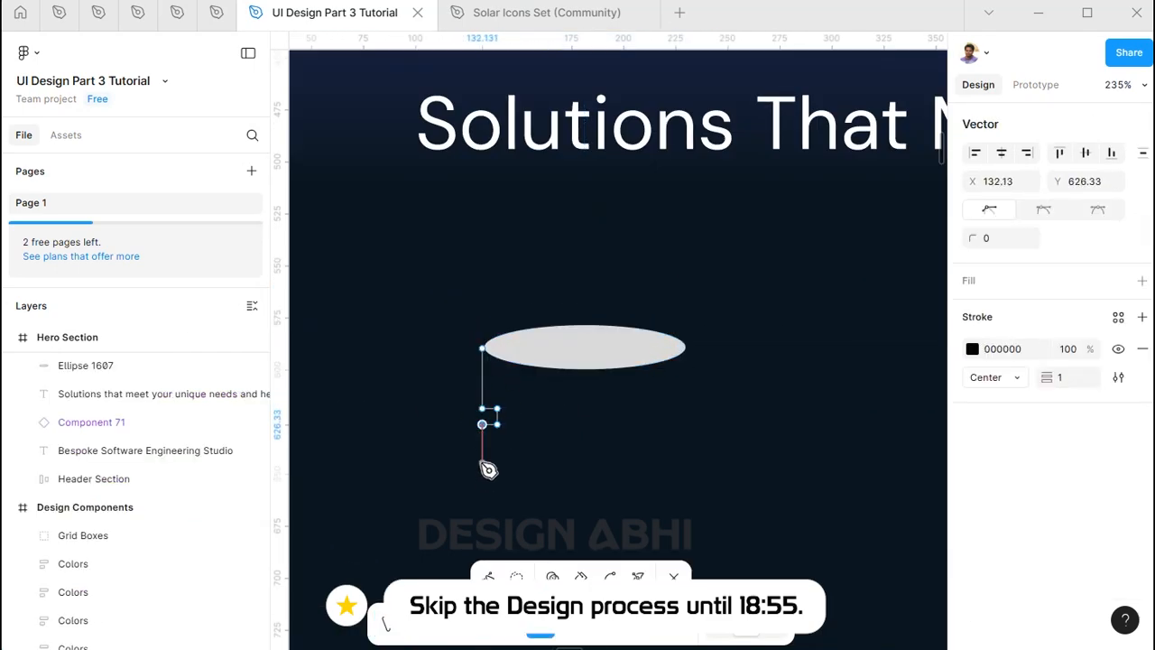
left_click(482, 462)
scroll(676, 409, "up", 5)
left_click(671, 410)
left_click(704, 410)
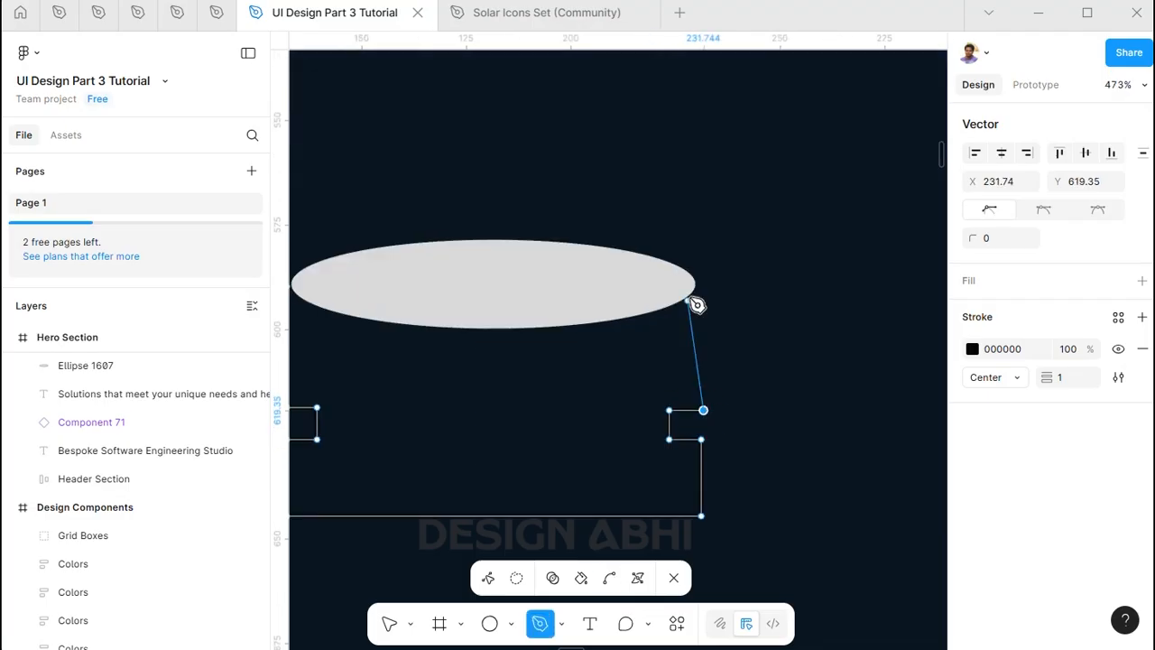
left_click(704, 282)
left_click_drag(402, 286, 590, 288)
left_click(473, 286)
left_click(511, 286)
Align the upper points of both notches to one height, and likewise their lower points
key("alt+w")
left_click_drag(301, 388, 779, 428)
left_click(1060, 153)
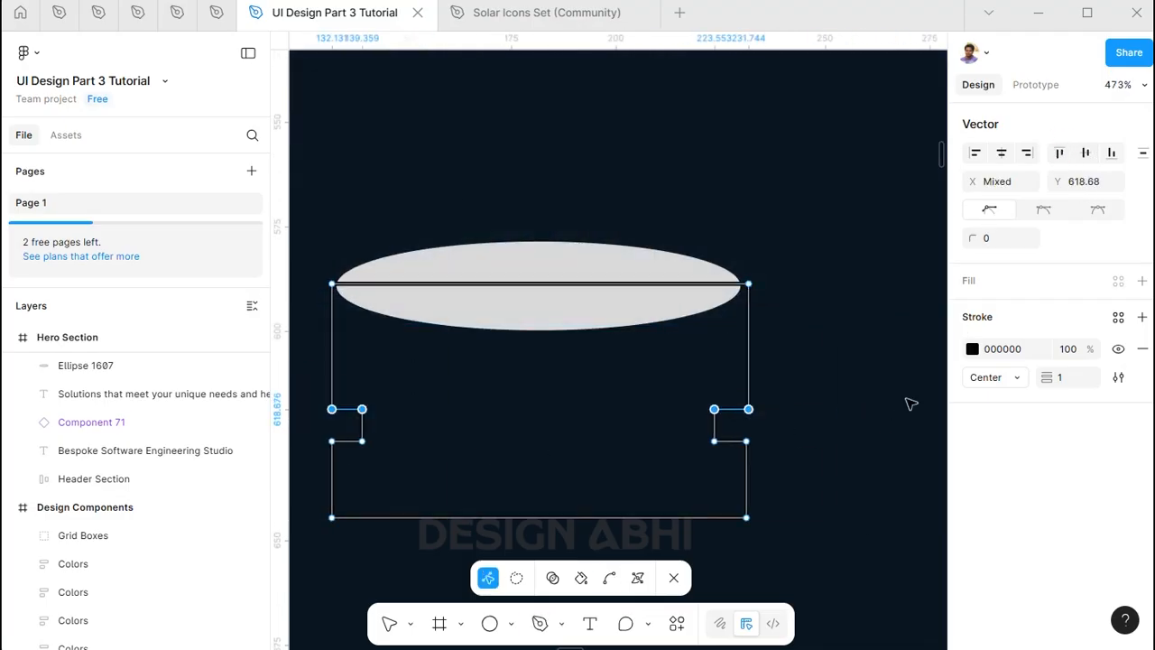
left_click_drag(313, 431, 847, 483)
Align the outline's outer right points to a common right edge and its outer left points to a common left edge
left_click_drag(772, 242, 735, 543)
left_click(1027, 152)
left_click_drag(307, 223, 344, 547)
left_click(975, 152)
Narrow the outline to the ellipse's width by moving its left points 1 px right and its right points 2 px left
left_click_drag(317, 212, 414, 527)
key("Right")
left_click_drag(799, 229, 686, 543)
key("Left")
key("Left")
Add a point at the middle of the outline's bottom edge and lower it to Y 654.61
left_click(539, 518)
key("shift+Down")
key("shift+Down")
left_click_drag(592, 493, 614, 345)
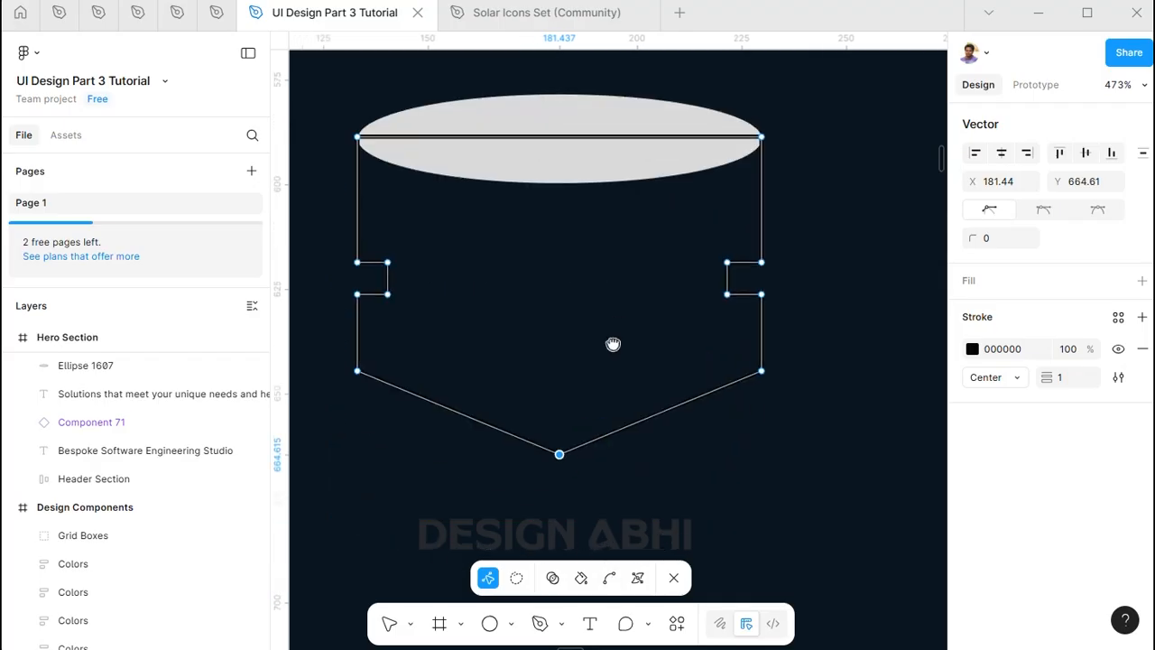
left_click(609, 577)
key("shift+Up")
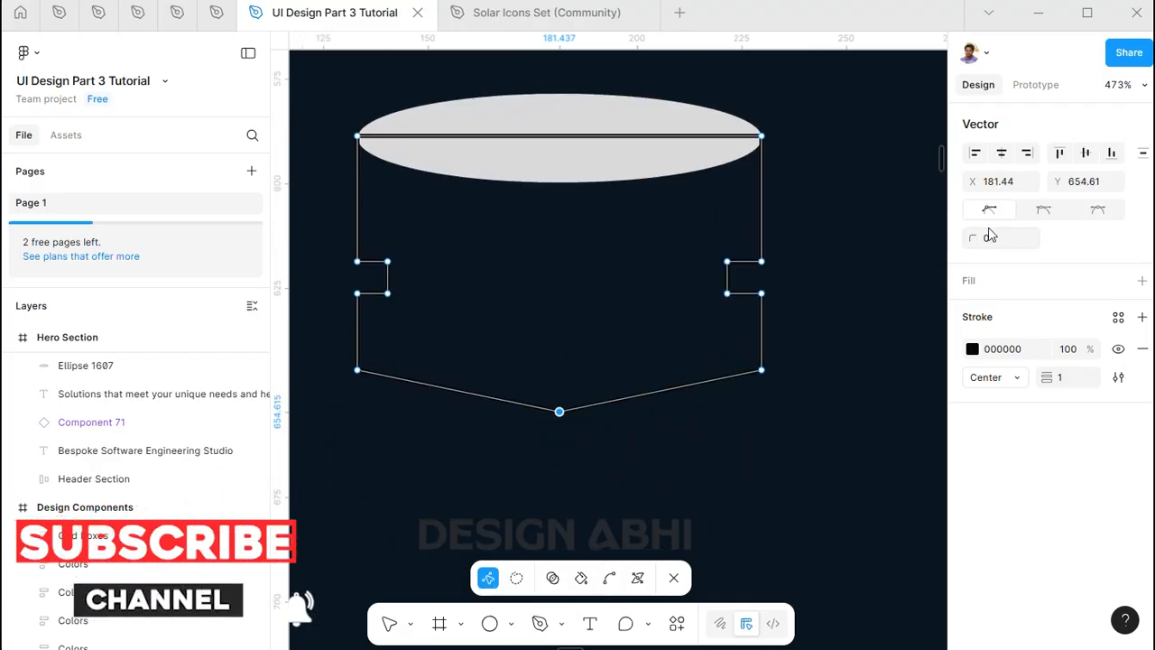
Round the outline's bottom middle point with a radius of 260 and lower it to Y 674.61
left_click(992, 237)
type("260")
key("Return")
left_click(559, 411)
key("shift+Down")
key("shift+Down")
key("shift+Down")
key("shift+Down")
key("shift+Up")
key("shift+Up")
Move the ellipse and the outline out of the Hero Section onto the empty canvas beside the design components
scroll(591, 403, "down", 5)
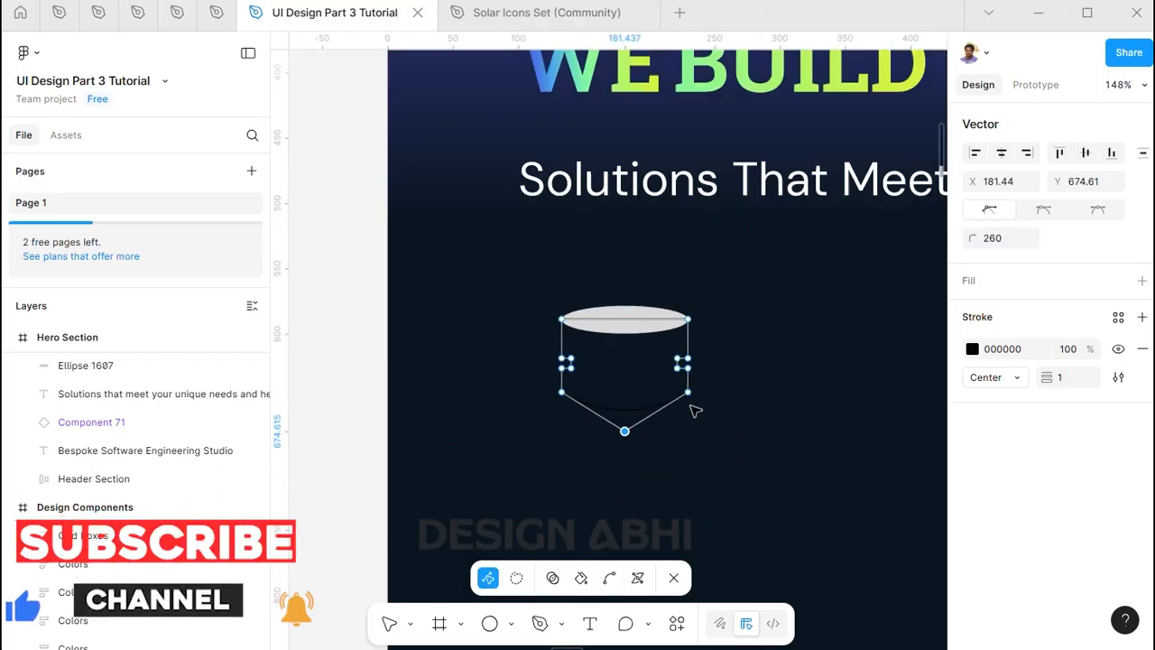
key("Escape")
left_click(766, 329, "shift")
left_click_drag(765, 329, 402, 329)
left_click(485, 209)
scroll(747, 97, "down", 10)
left_click_drag(745, 88, 825, 149)
left_click_drag(789, 113, 707, 442)
left_click_drag(707, 442, 781, 565)
scroll(781, 109, "down", 3)
scroll(781, 565, "up", 3)
left_click_drag(781, 565, 863, 341)
scroll(862, 341, "up", 2)
Fill the outline with a linear gradient from 3C3C3D to a dark tone sampled from the design, and remove its stroke
left_click(832, 383)
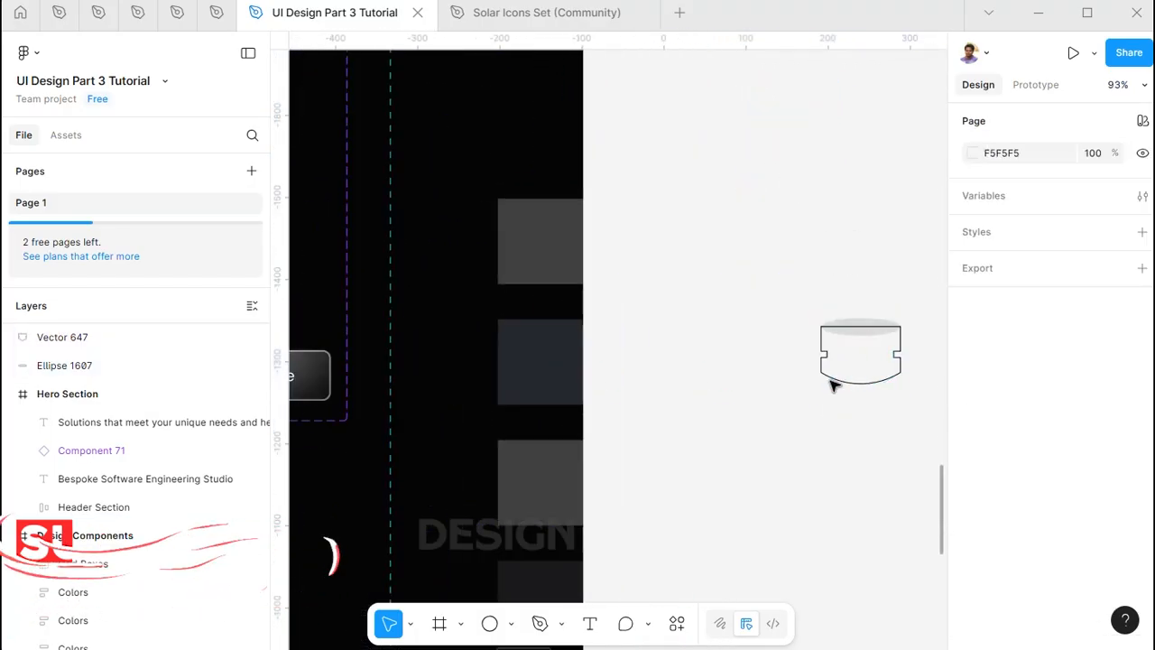
left_click(831, 382)
left_click(972, 477)
left_click(809, 352)
left_click(547, 459)
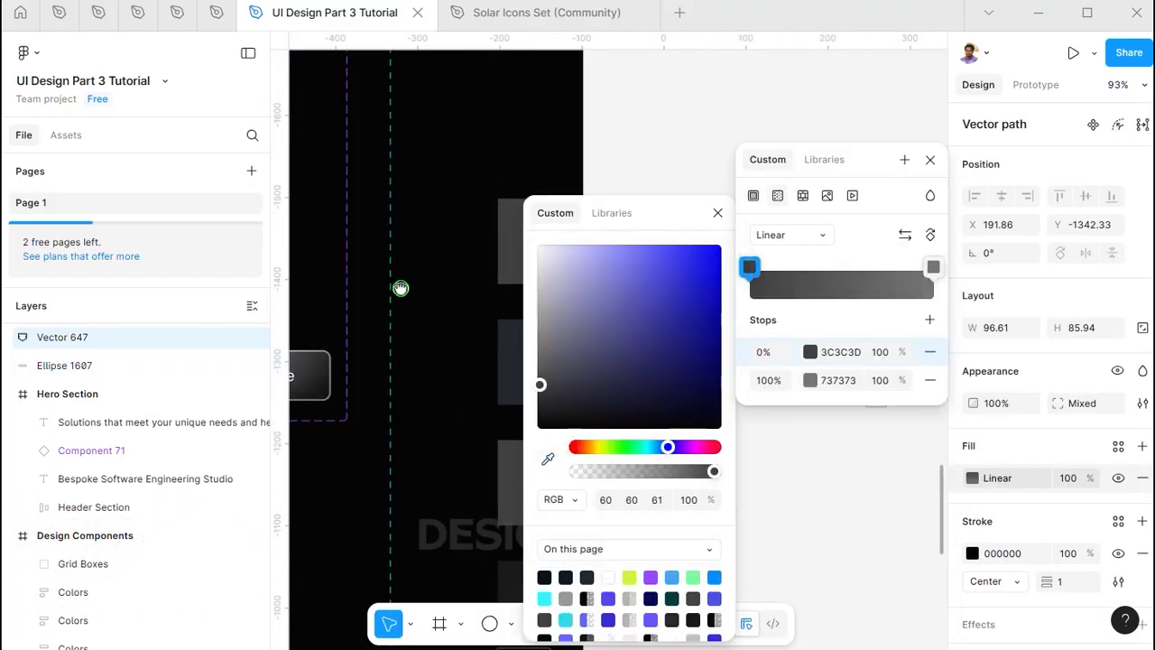
left_click_drag(401, 288, 330, 270)
left_click(810, 381)
left_click(548, 460)
left_click(483, 348)
left_click(1142, 554)
Send the filled body shape behind the ellipse
scroll(839, 350, "up", 5)
right_click(620, 323)
left_click(681, 335)
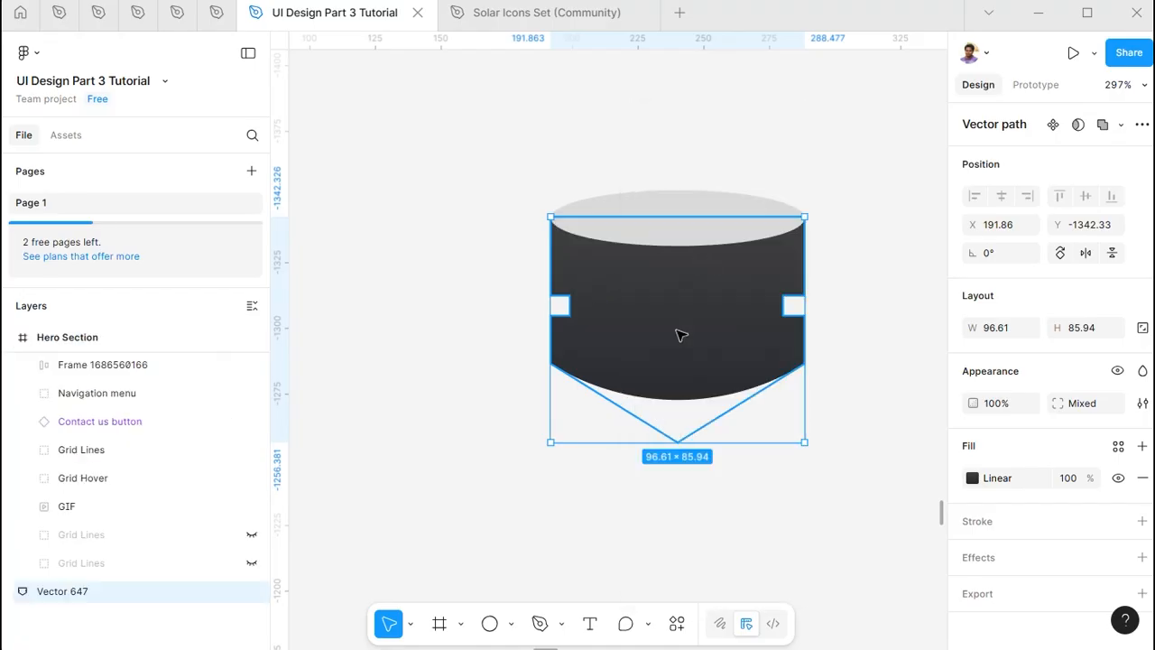
left_click(713, 217)
scroll(712, 217, "down", 6)
left_click(974, 479)
left_click(791, 377)
key("ctrl+alt+c")
Fill the top ellipse with a linear gradient of the colours 3C3C3D and 202429 sampled from the design
left_click(809, 327)
scroll(810, 329, "up", 2)
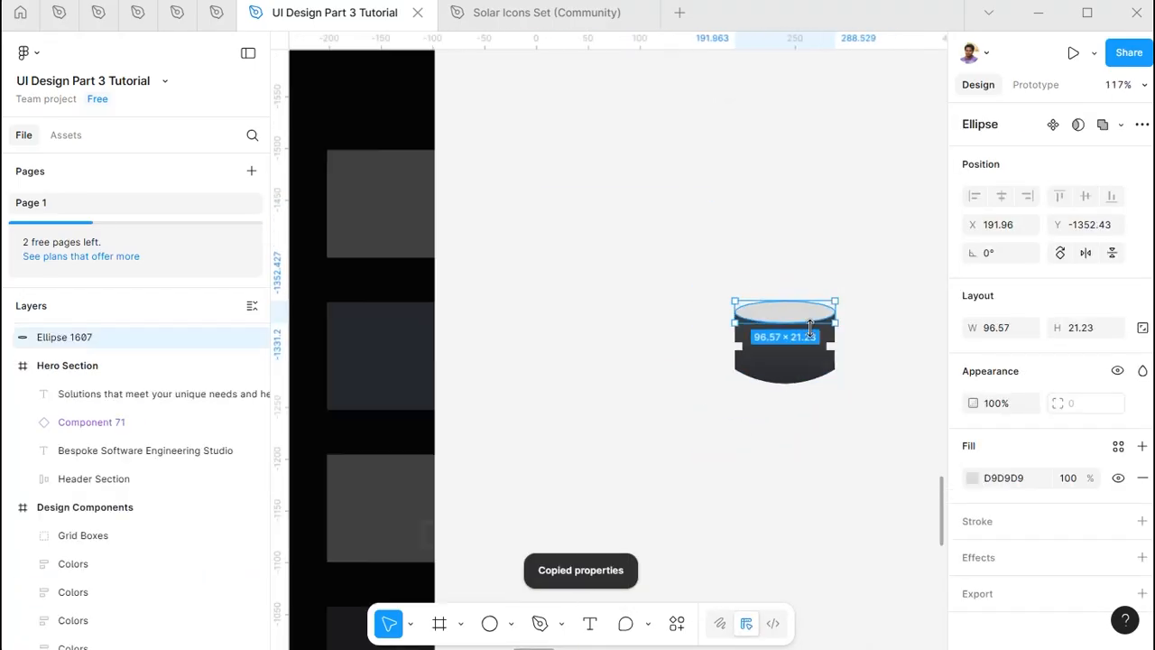
left_click(972, 478)
left_click(783, 195)
left_click(808, 351)
left_click(548, 460)
left_click(411, 487)
left_click(809, 380)
left_click(548, 460)
scroll(844, 309, "up", 3)
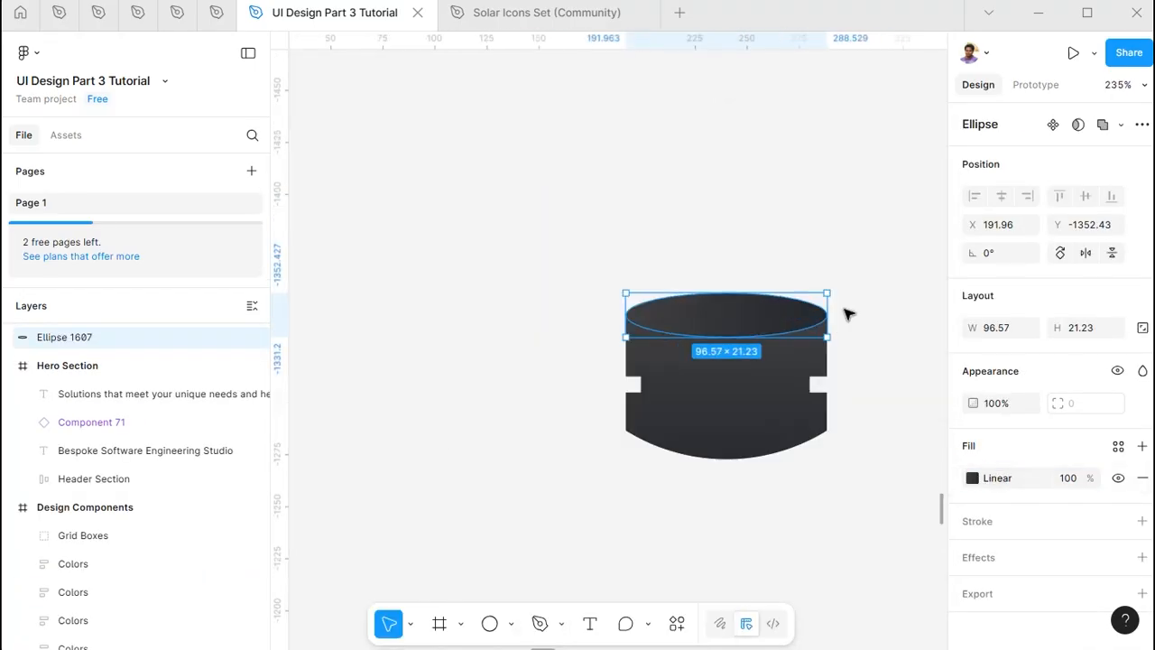
Reverse the ellipse's gradient and angle it diagonally from beyond its lower left to beyond its upper right
left_click(972, 479)
left_click_drag(839, 341, 680, 335)
left_click_drag(568, 332, 667, 274)
left_click(905, 472)
left_click_drag(466, 309, 437, 354)
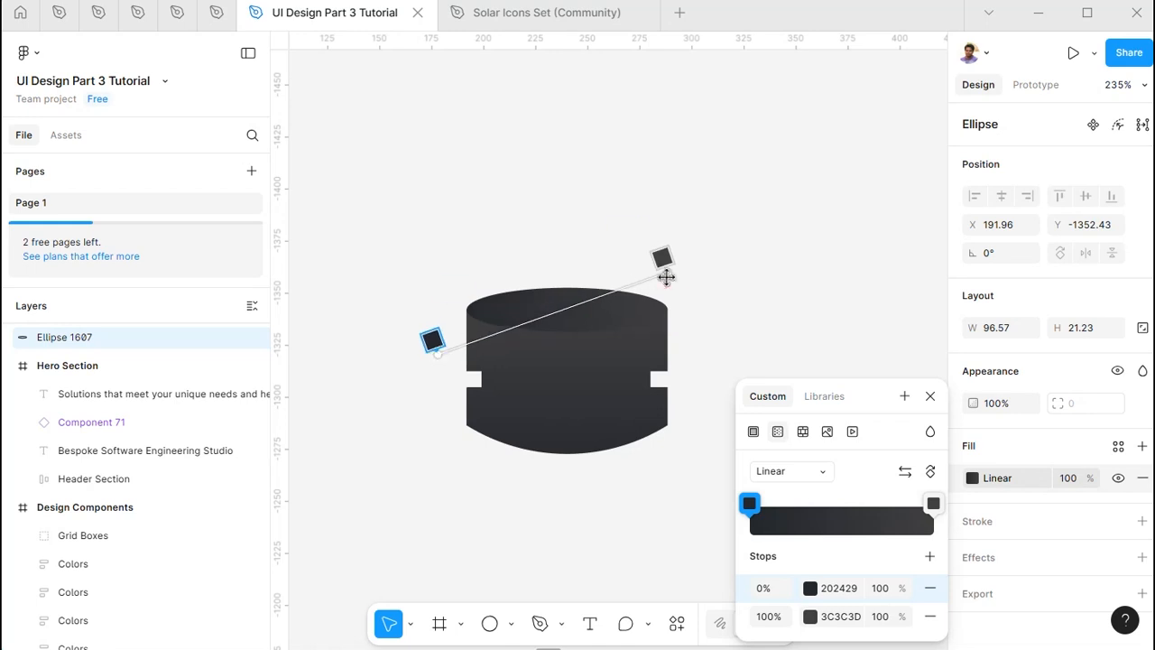
left_click_drag(666, 277, 647, 240)
Tilt the body's gradient by shifting its upper end to the right and its lower end slightly up
left_click(606, 378)
left_click(972, 478)
left_click_drag(568, 308, 611, 311)
left_click_drag(567, 487, 556, 450)
left_click(931, 397)
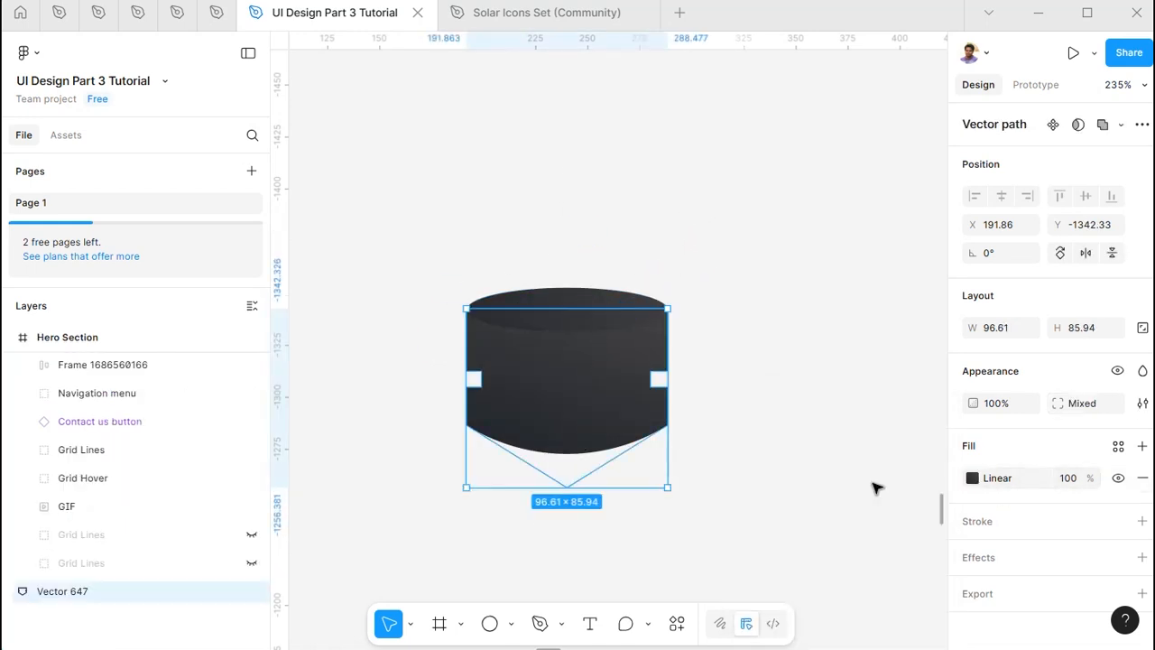
left_click(874, 488)
Draw a thin rectangle across the body, spanning the space between the two side notches
scroll(537, 405, "up", 3)
key("r")
left_click_drag(456, 348, 724, 348)
scroll(714, 361, "up", 5)
left_click_drag(678, 424, 675, 403)
left_click_drag(644, 299, 643, 303)
Fit the rectangle's edges to the notches, with a width of about 81 and a height of 7.66
scroll(720, 301, "up", 5)
left_click_drag(734, 345, 750, 345)
scroll(713, 341, "up", 3)
mouse_move(727, 290)
left_mouse_down()
mouse_move(726, 311)
mouse_move(728, 294)
left_mouse_up()
scroll(733, 294, "down", 3)
left_click_drag(833, 490, 822, 175)
left_click_drag(683, 456, 683, 465)
left_click_drag(748, 392, 739, 392)
scroll(738, 391, "down", 6)
left_click_drag(384, 417, 887, 387)
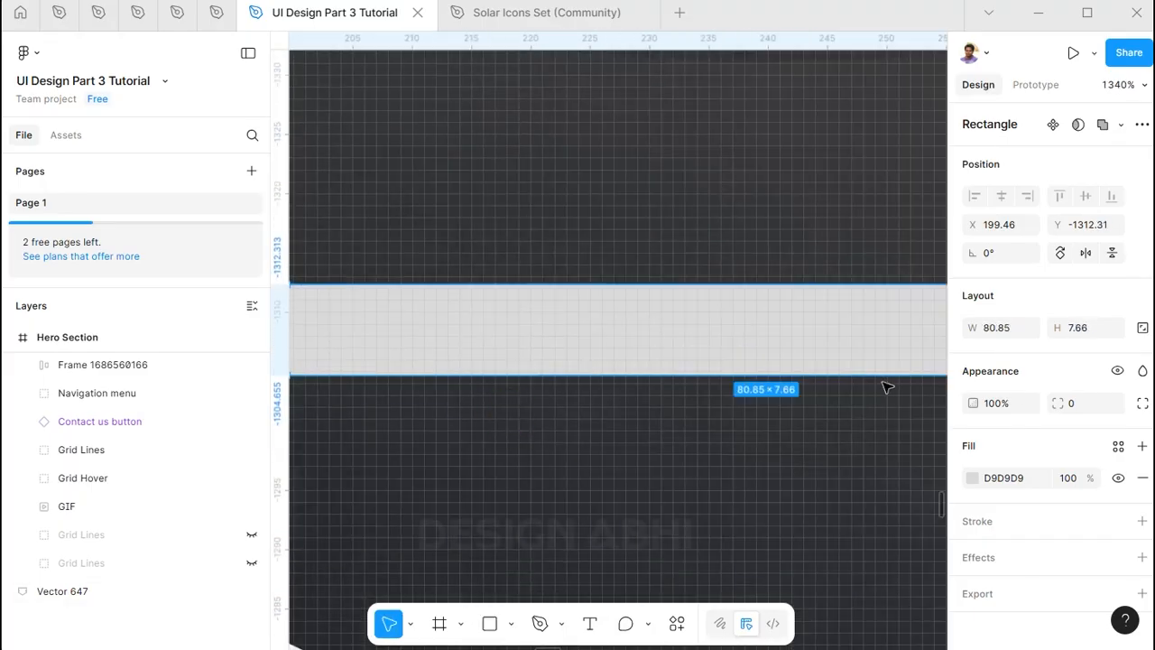
left_click_drag(307, 315, 736, 252)
scroll(732, 253, "up", 5)
left_click_drag(732, 252, 523, 310)
scroll(715, 253, "down", 7)
Add a middle point to the rectangle's upper and lower edges and lower both points by 20 px
double_click(691, 310)
left_click(696, 297)
left_click(696, 331)
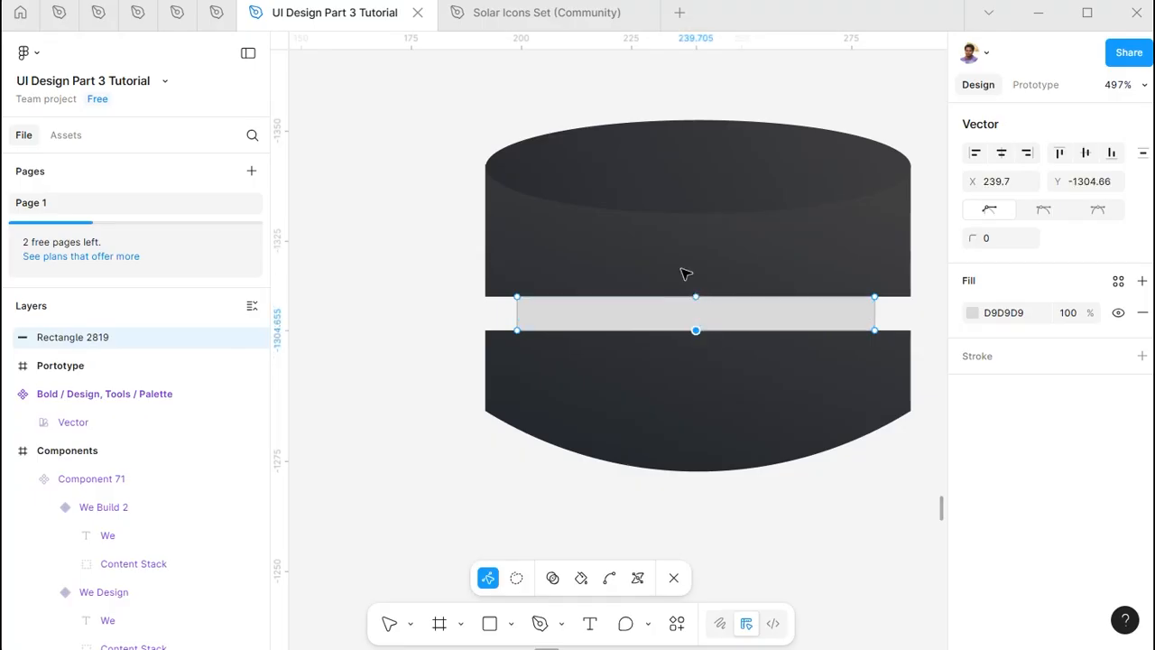
left_click_drag(681, 269, 722, 347)
key("shift+Down")
key("shift+Down")
Round the rectangle's two middle points with a radius of 200 to form a curved band
left_click(1000, 239)
type("200")
key("Return")
Raise the body's outer notch points on both sides by about 4 px to follow the band's curve
left_click(496, 297)
double_click(497, 290)
left_click_drag(440, 269, 502, 364)
key("Up")
key("Up")
key("Up")
key("Escape")
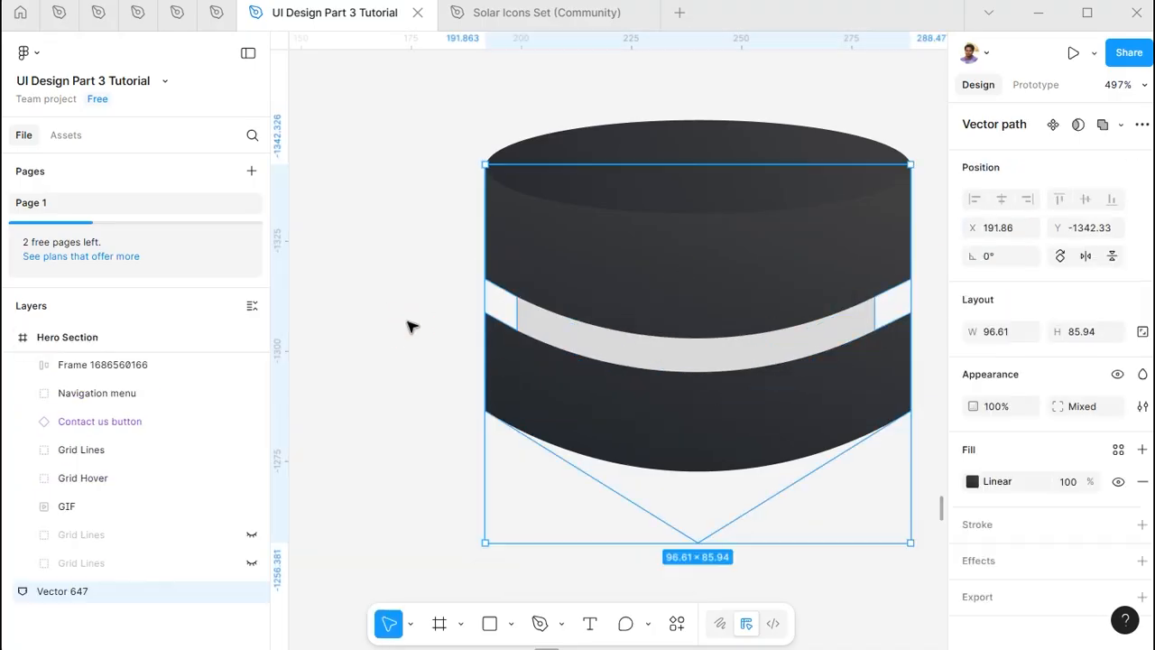
key("Escape")
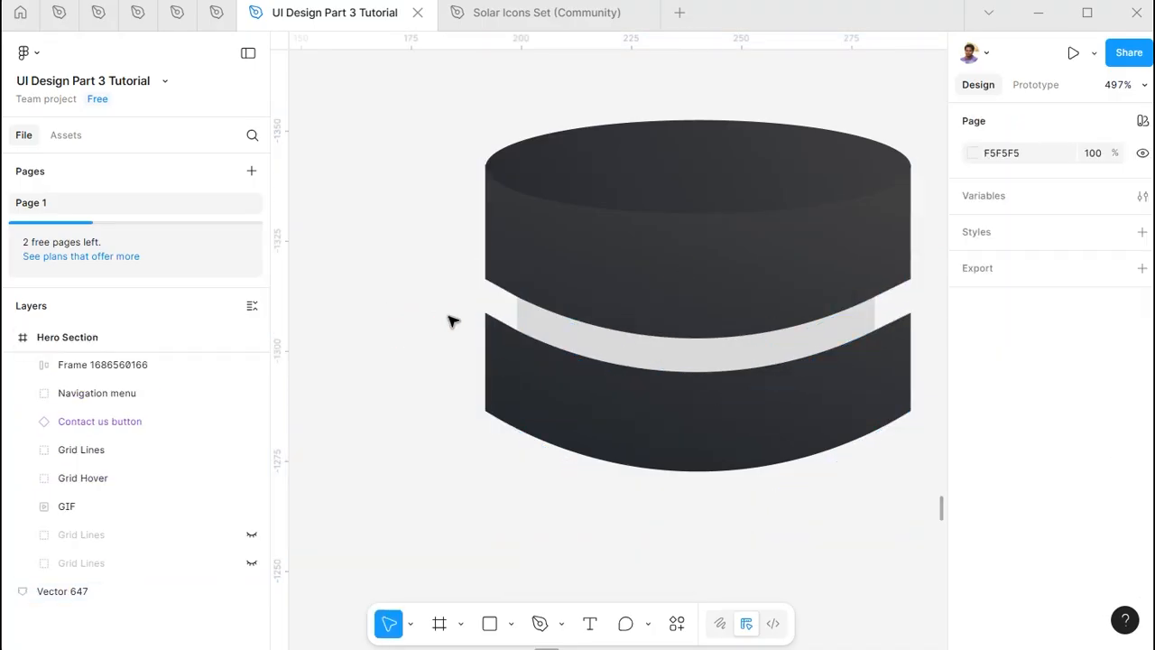
Widen the curved band on both sides to about 92.8 and raise it to Y -1315.31
left_click(514, 323)
left_click_drag(874, 327, 897, 326)
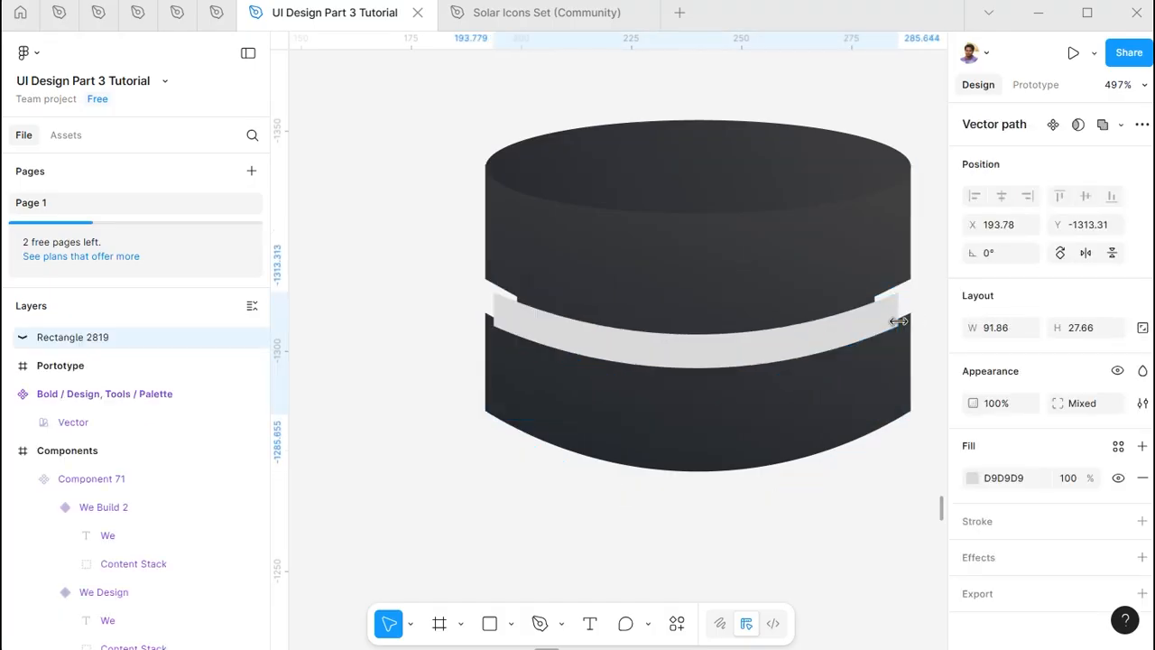
scroll(828, 302, "up", 5)
scroll(844, 297, "down", 5)
scroll(575, 307, "up", 5)
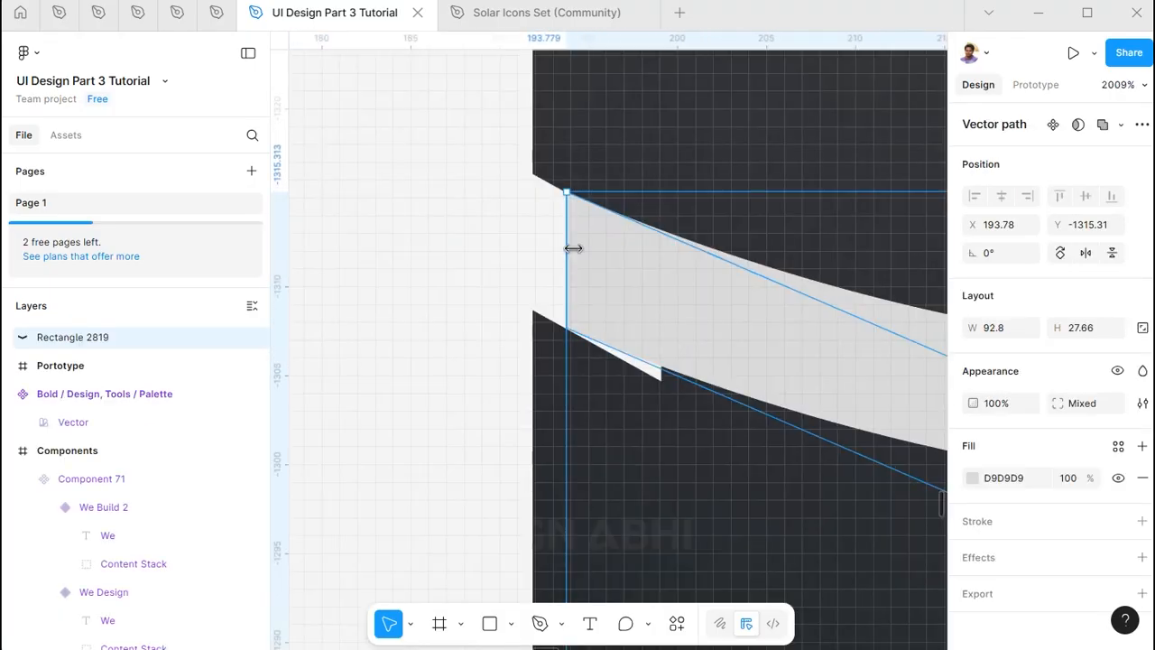
Try extending the band's left end outward and nudging the band up
left_click_drag(572, 250, 561, 250)
key("Up")
key("ctrl+z")
key("ctrl+z")
Adjust the body's lower notch points on both sides so the gap's edges line up with the curved band
left_click(686, 464)
double_click(687, 465)
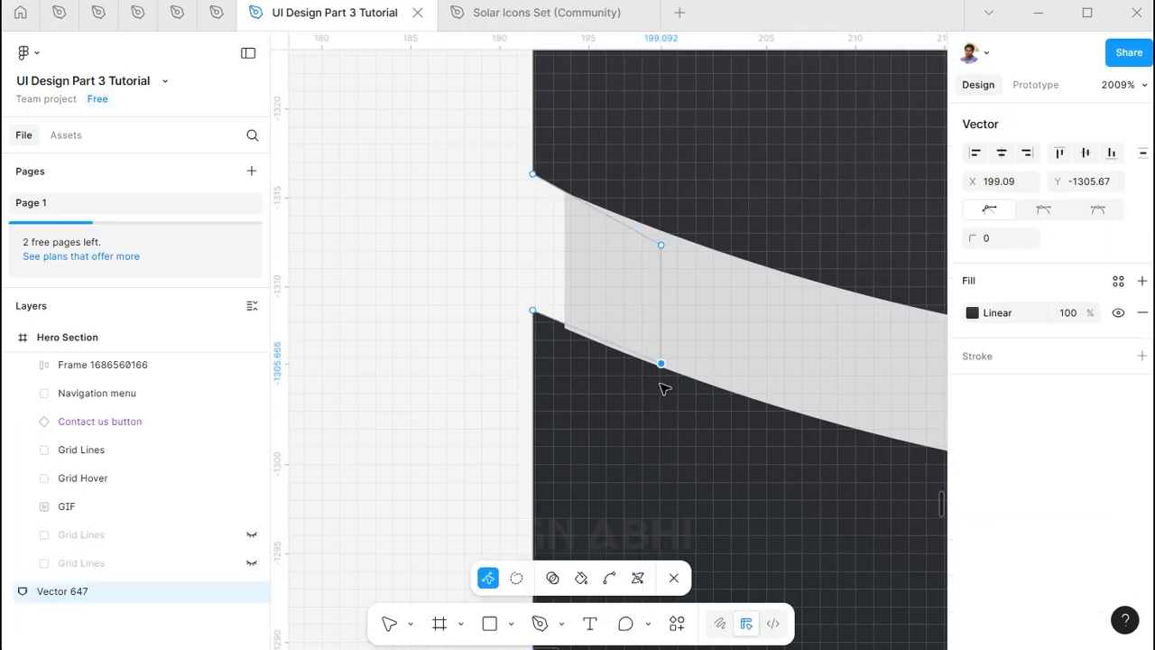
scroll(676, 390, "up", 5)
scroll(695, 402, "down", 5)
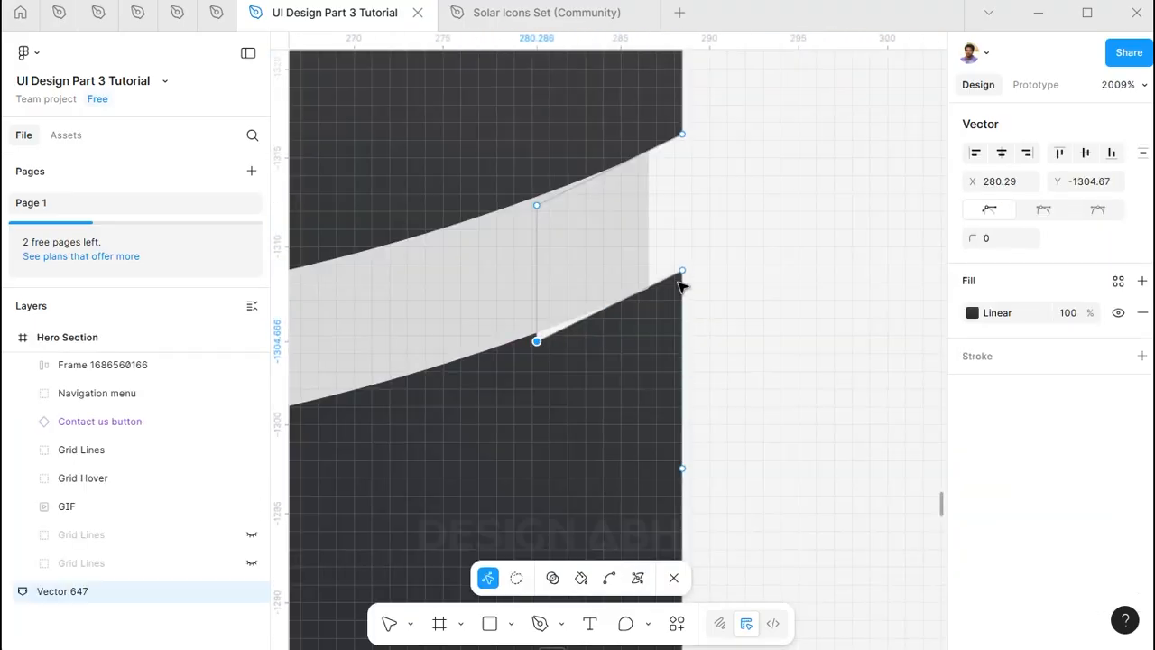
scroll(688, 268, "up", 5)
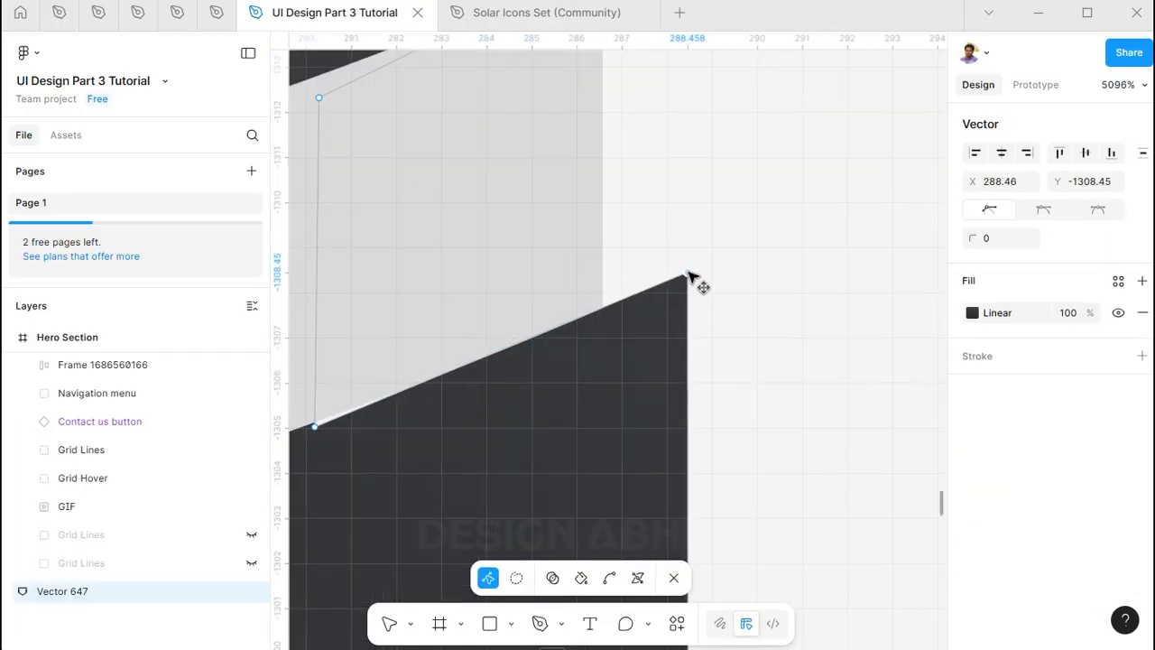
Round the body's outer notch corners on both sides with a radius of 1
scroll(689, 274, "down", 10)
double_click(766, 336)
left_click(662, 268)
left_click_drag(756, 98, 463, 452)
left_click(765, 323)
left_click_drag(768, 324, 856, 351)
scroll(758, 312, "down", 3)
double_click(746, 299)
scroll(744, 300, "up", 4)
left_click(805, 299)
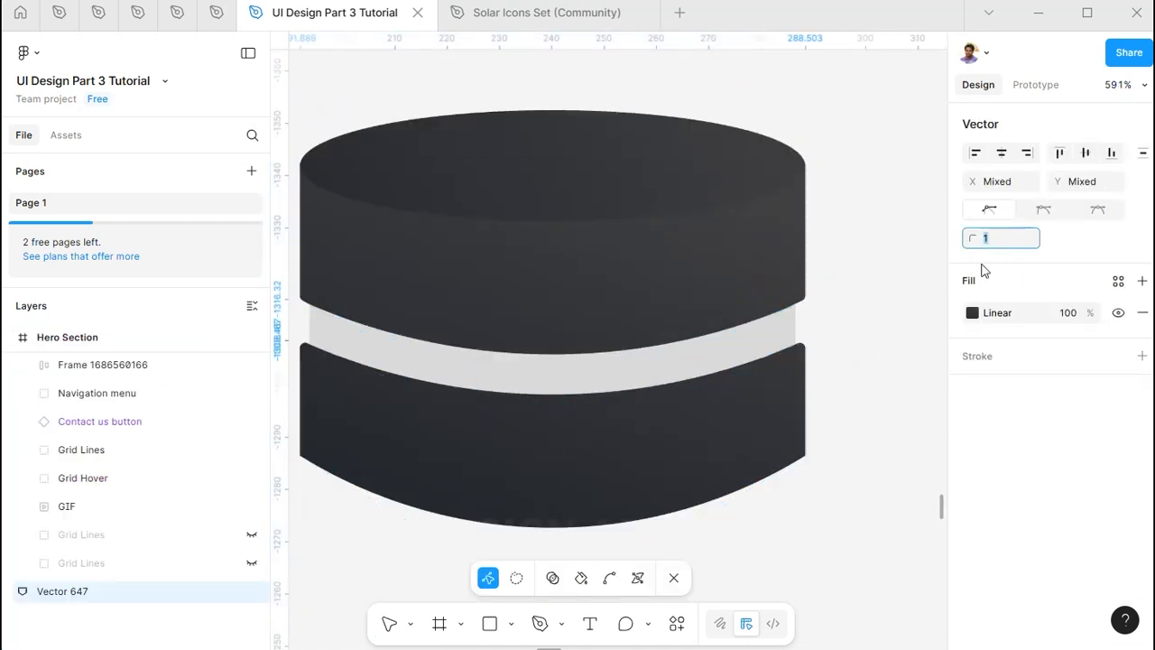
Set the corner radius of the two upper outer notch points to 3
left_click(805, 299)
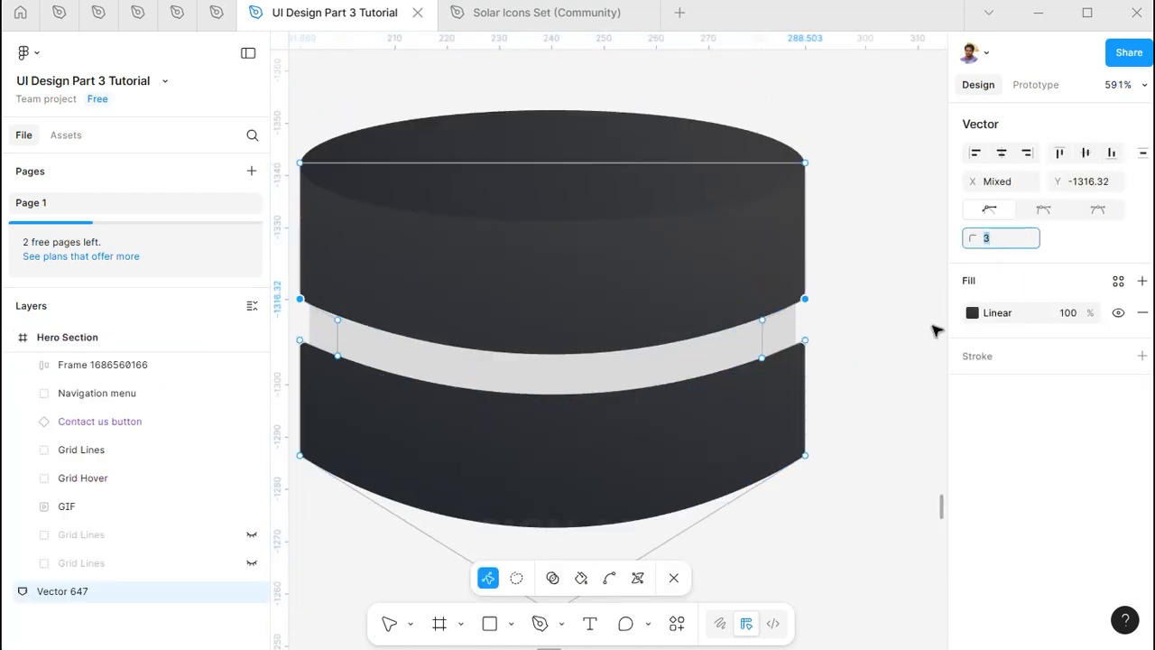
left_click(889, 326)
left_click_drag(889, 326, 930, 289)
Round the body's two lower outer corners with a radius of 2 and finish editing the shape
left_click(997, 239)
type("2")
key("Return")
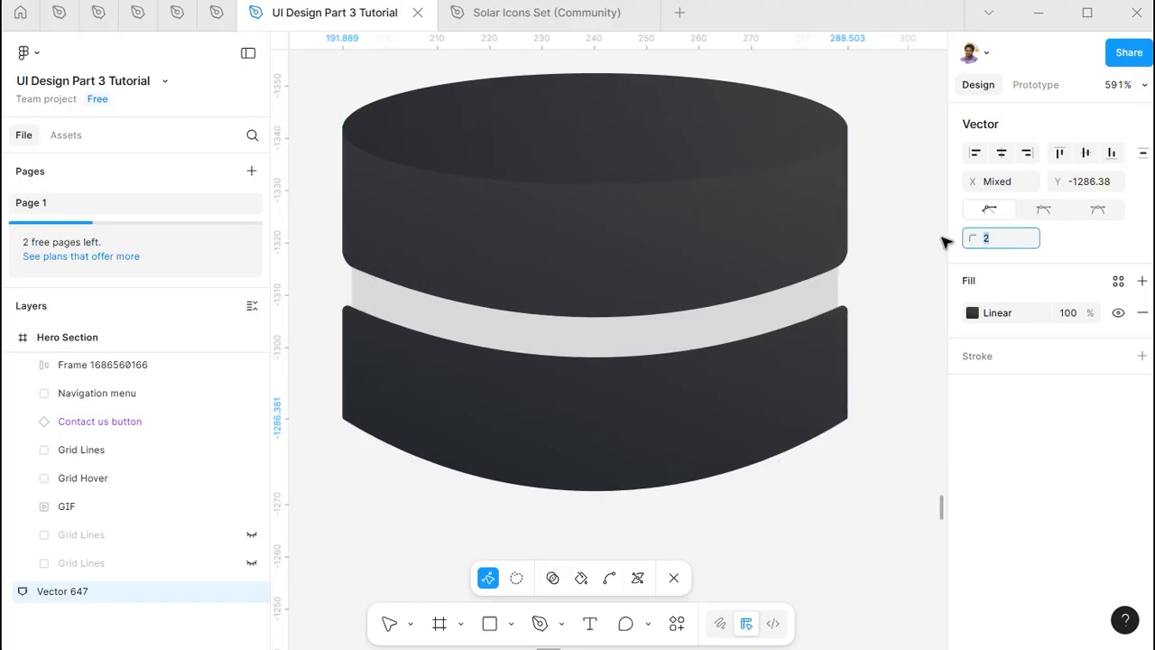
double_click(900, 331)
left_click(893, 326)
scroll(887, 323, "down", 5)
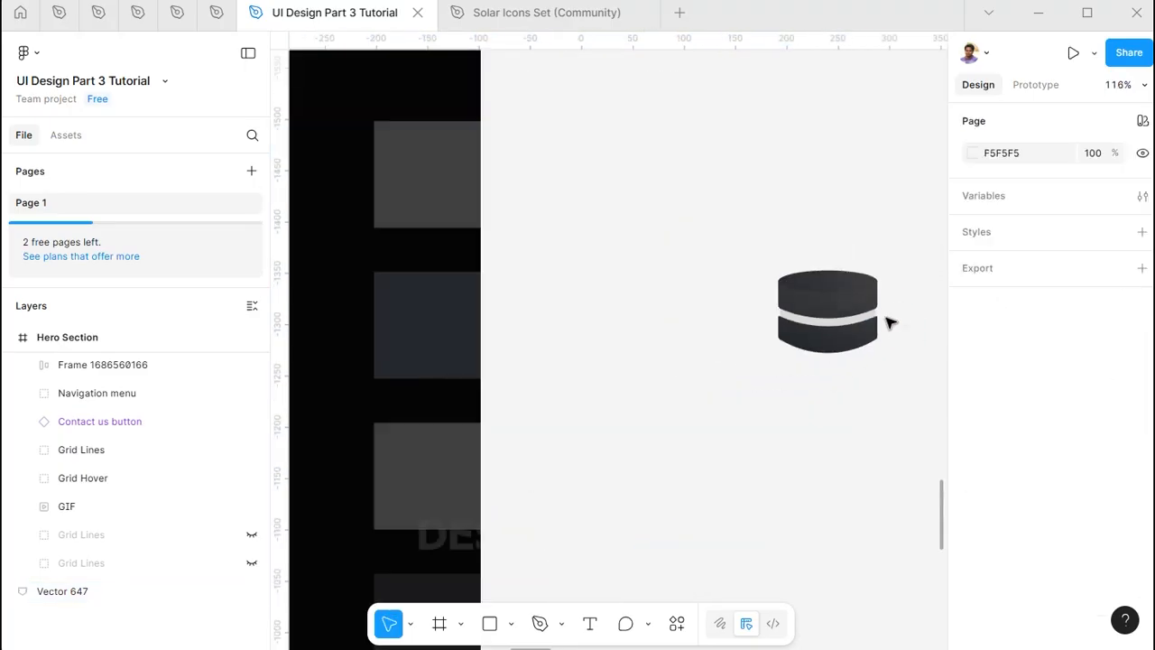
Group the ellipse, the curved band and the body shape
left_click_drag(887, 322, 788, 348)
left_click_drag(659, 274, 797, 412)
key("ctrl+g")
Try giving the curved band's layer the name Graphic 1
double_click(102, 345)
type("I")
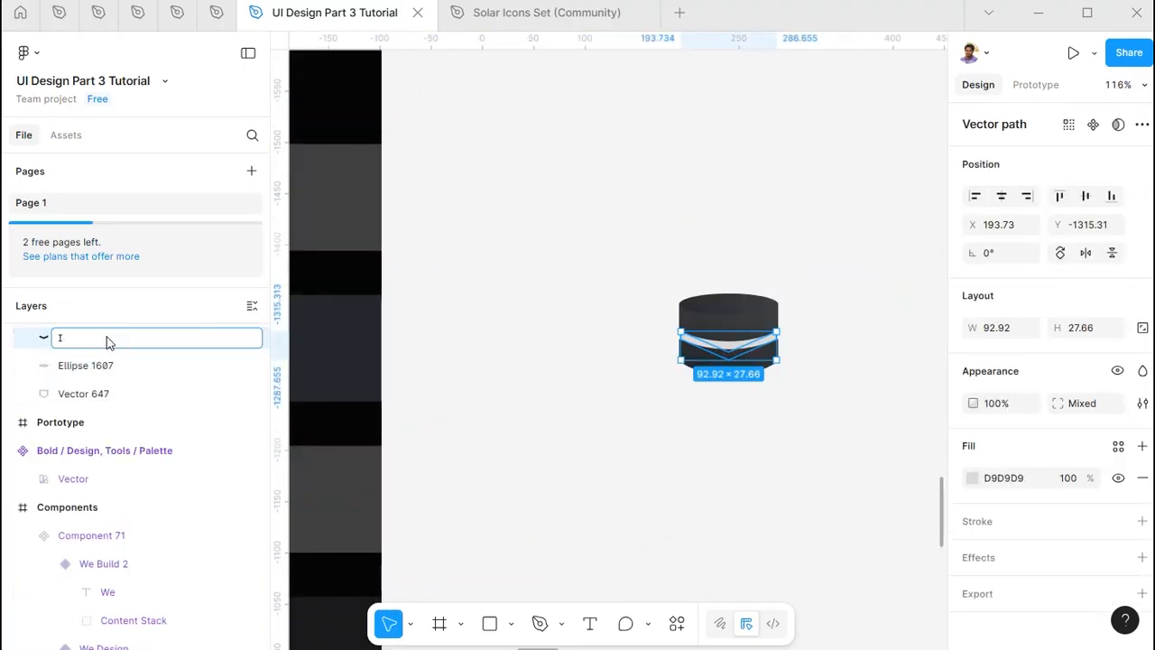
key("BackSpace")
type("Graphic 1")
key("Return")
key("ctrl+z")
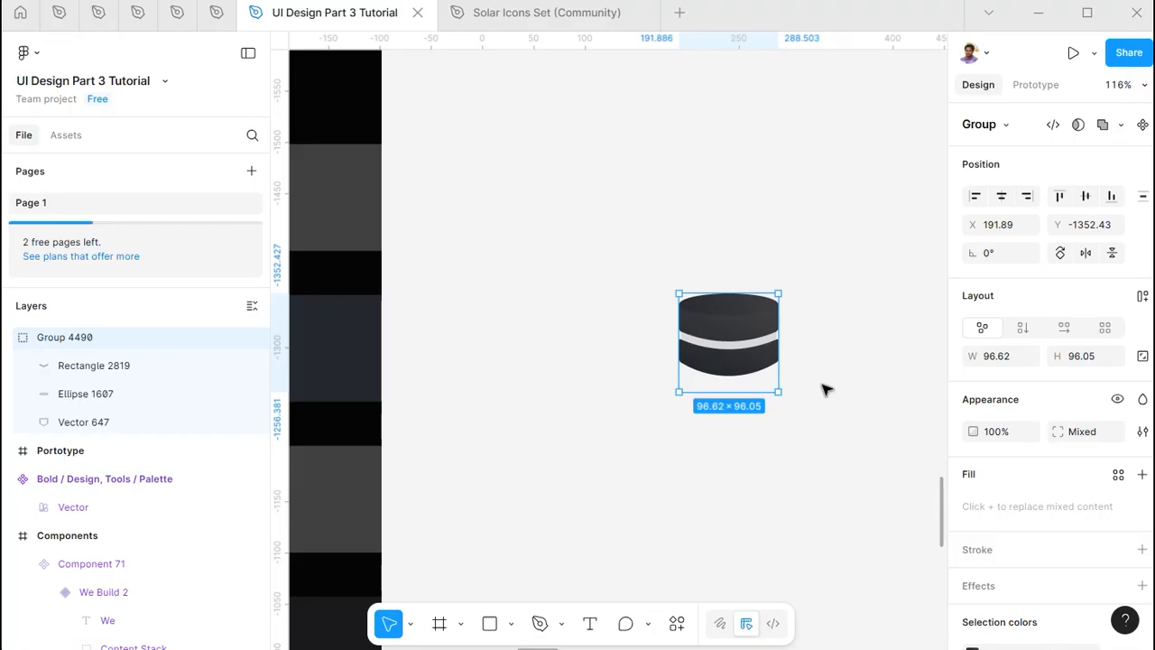
Rename the cylinder group as Graphic 1
double_click(81, 337)
type("Graphic 1")
key("Return")
Rename the body's vector layer inside the group as Shape 1
scroll(832, 266, "down", 2)
scroll(832, 267, "left", 3)
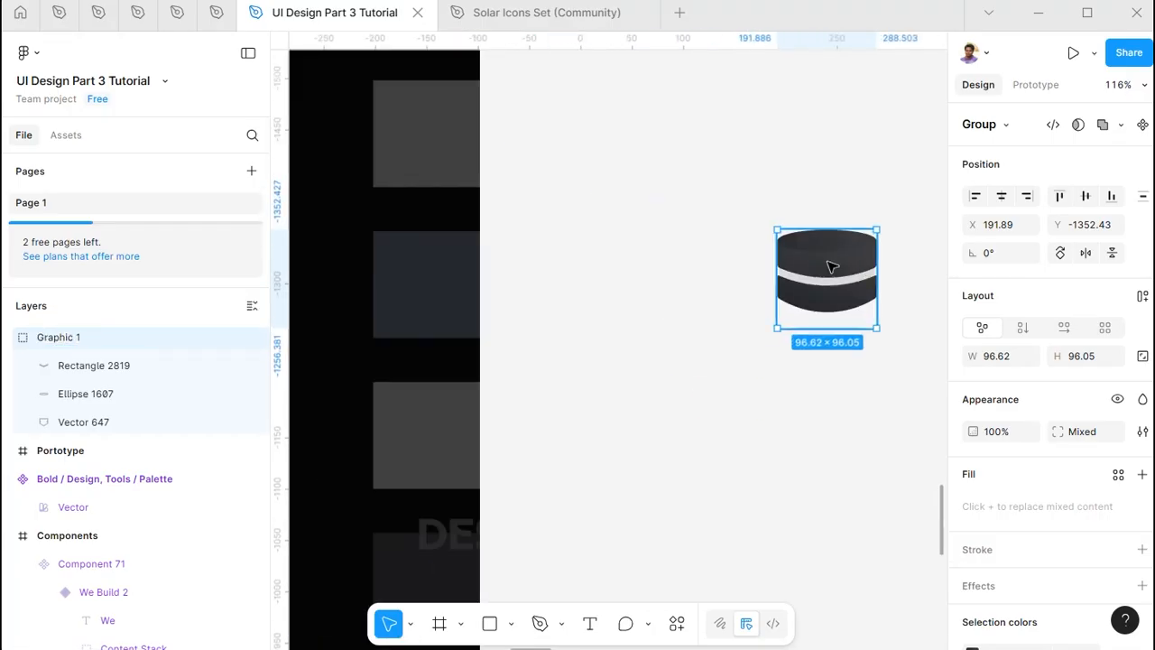
key("shift+2")
double_click(737, 268)
left_click(96, 369)
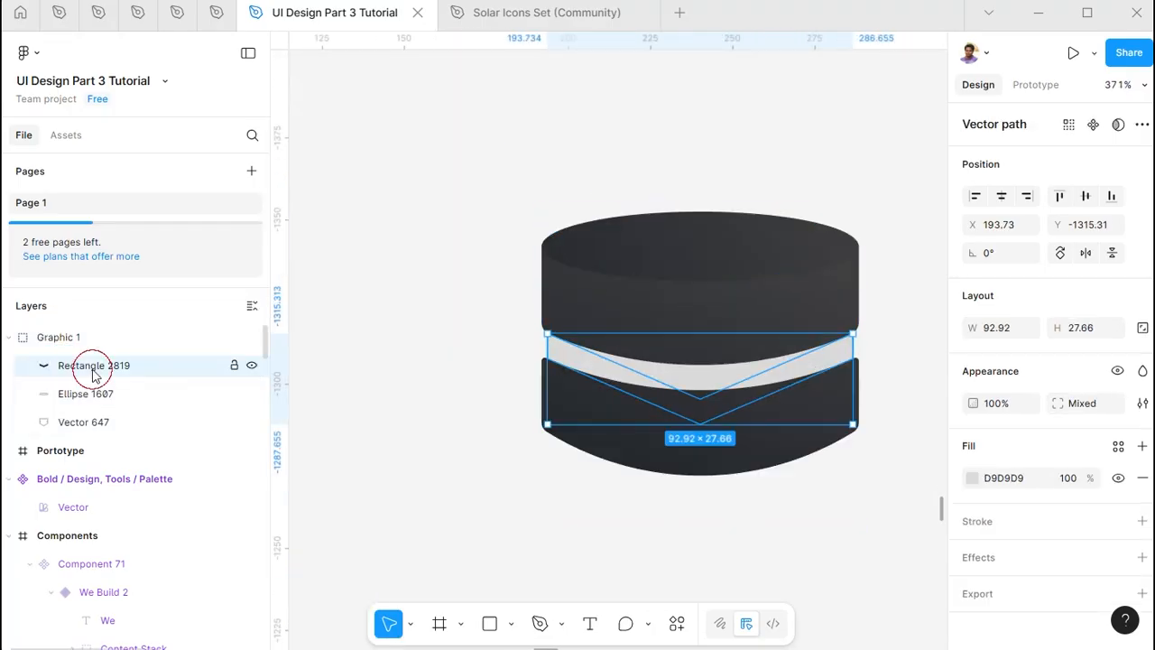
left_click(602, 306)
left_click(66, 430)
type("Shape 1")
key("Return")
Rename the curved band's layer as Shape 2 and move it beneath the ellipse in the layer order
double_click(88, 368)
type("Shape 2")
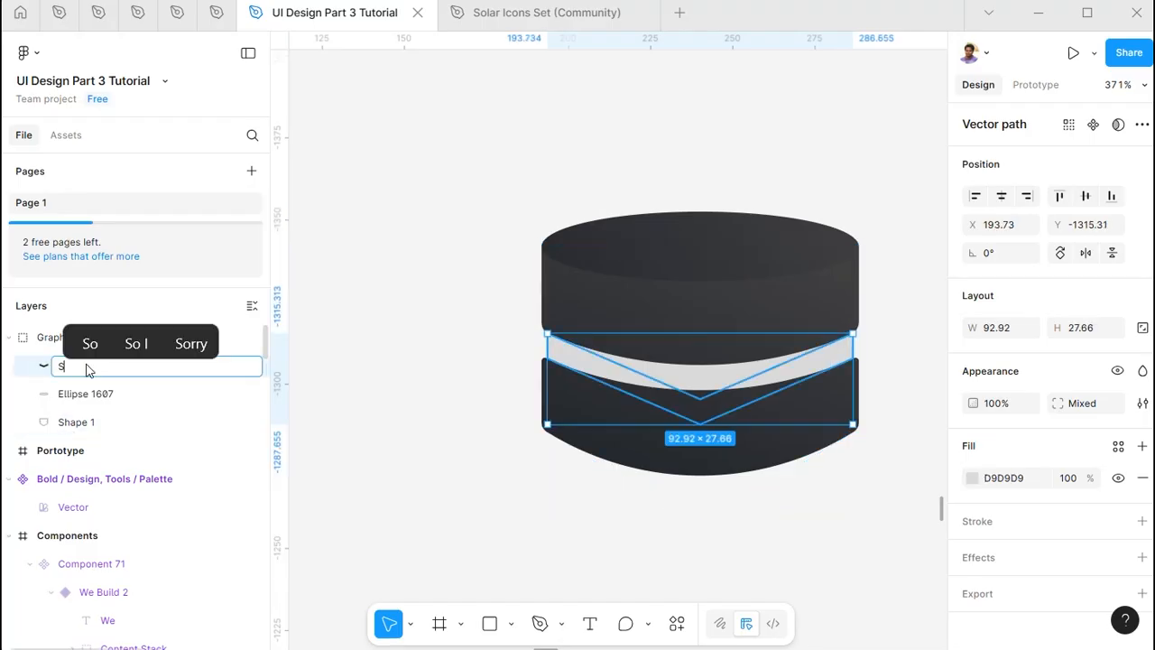
key("Return")
left_click_drag(90, 369, 94, 407)
left_click(727, 258)
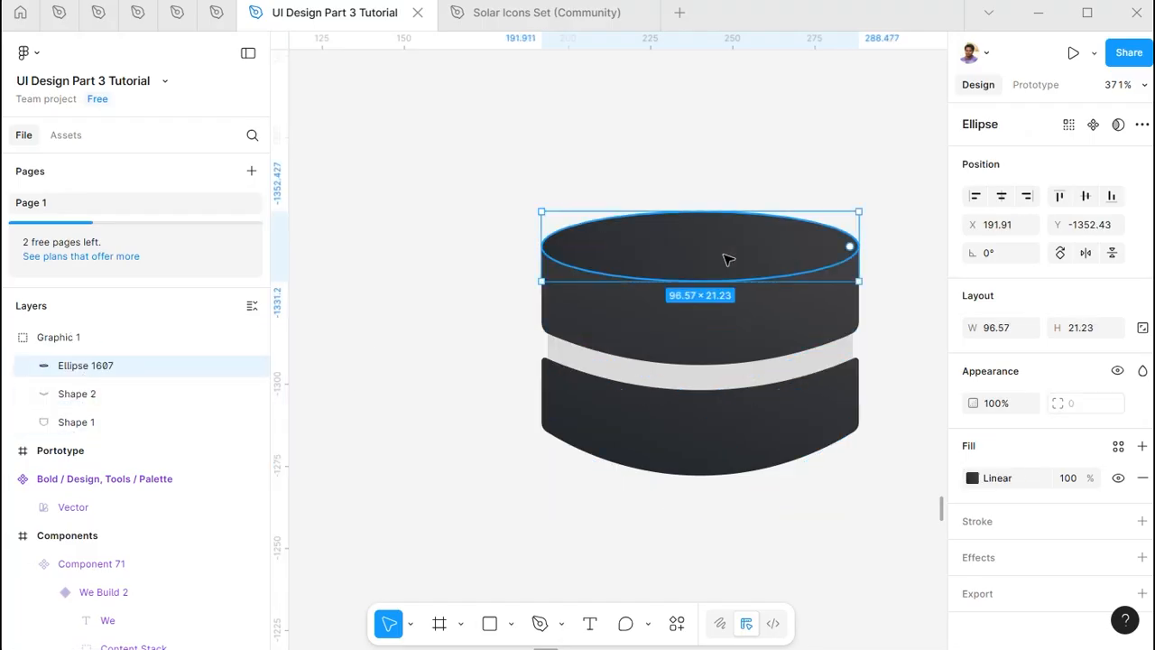
Duplicate the cylinder's top ellipse, shrink the copy around its centre to about 28.4 × 6.24, and fill it with solid black 000000
key("ctrl+d")
left_click_drag(858, 212, 748, 236)
left_click(973, 479)
left_click(752, 429)
left_click_drag(758, 423, 703, 451)
Apply a layer blur of 4 to the small black ellipse and flatten it to about 28.4 × 5.26
left_click(1142, 557)
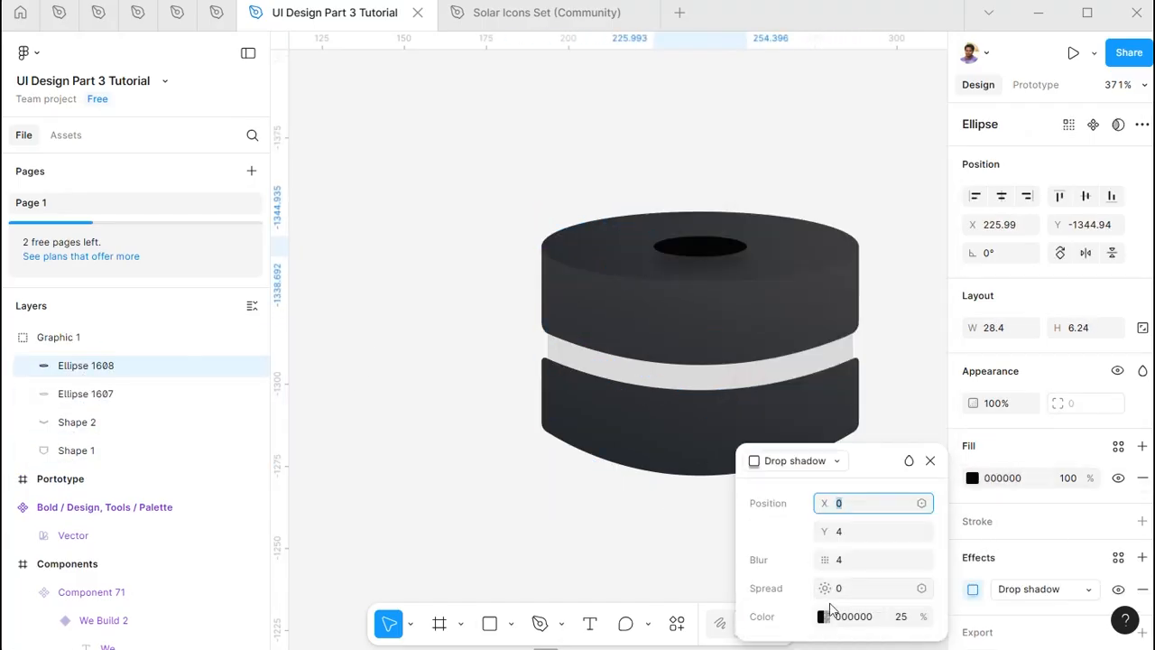
left_click(801, 461)
left_click(802, 482)
scroll(707, 239, "up", 5)
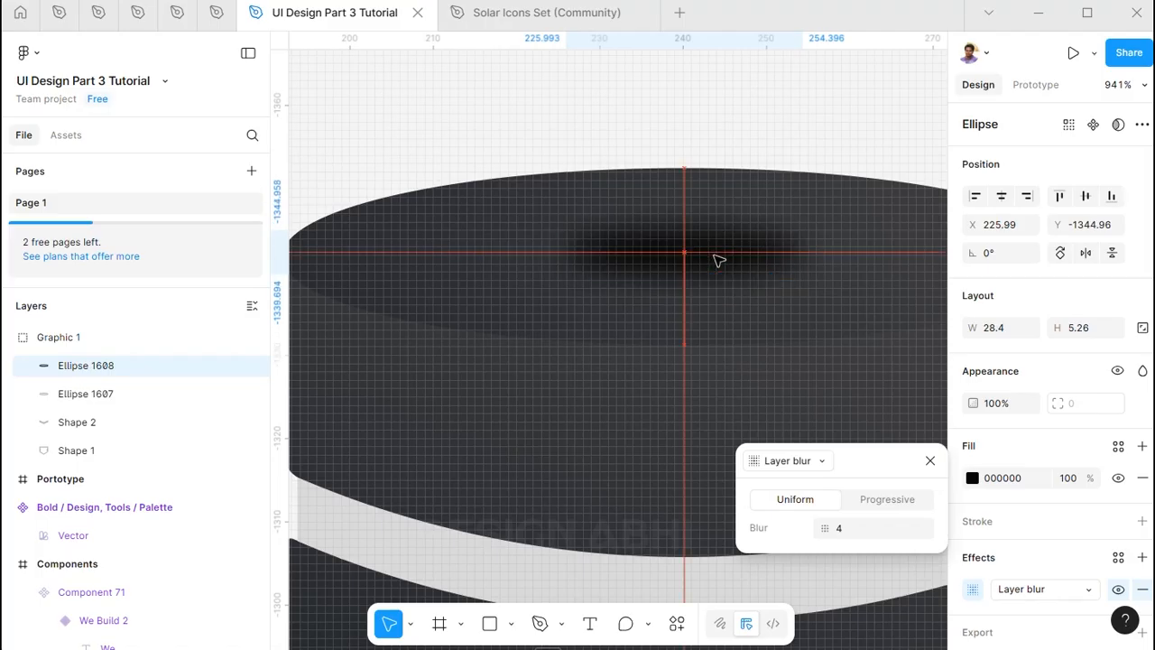
Set the blurred black ellipse's fill opacity to 30%
left_click(1065, 480)
type("30")
key("Return")
scroll(761, 261, "down", 4)
left_click(758, 198)
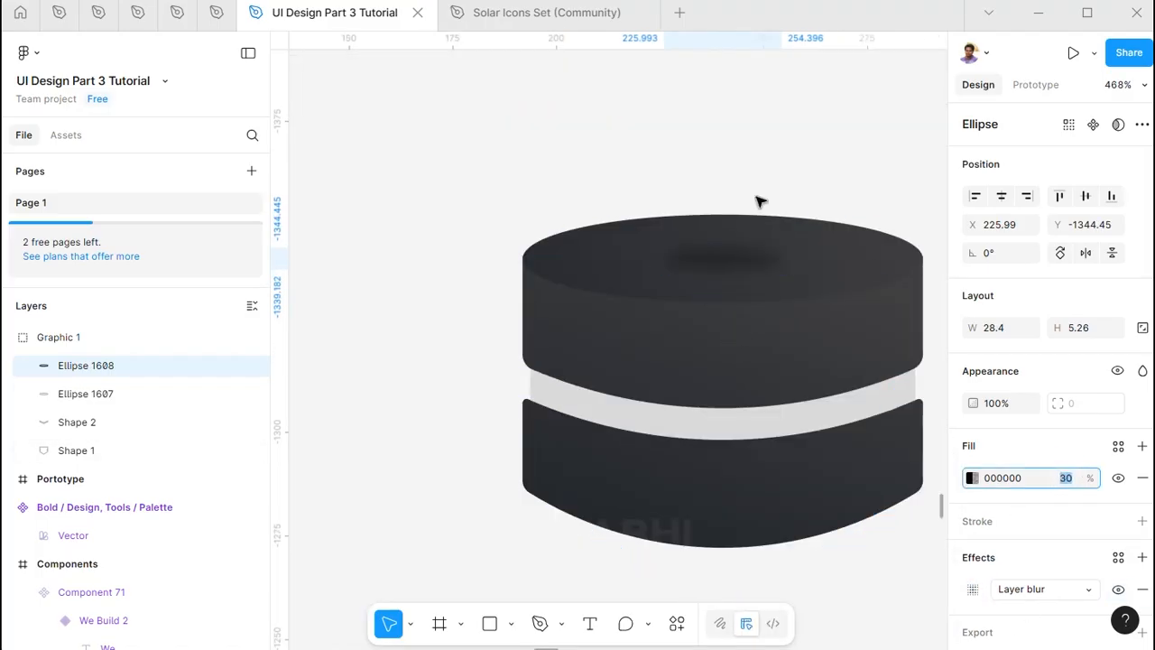
Rename the blurred ellipse's layer as Depth 1 and the large top ellipse's layer as Circle 1
left_click(111, 364)
double_click(90, 365)
type("Depth 1")
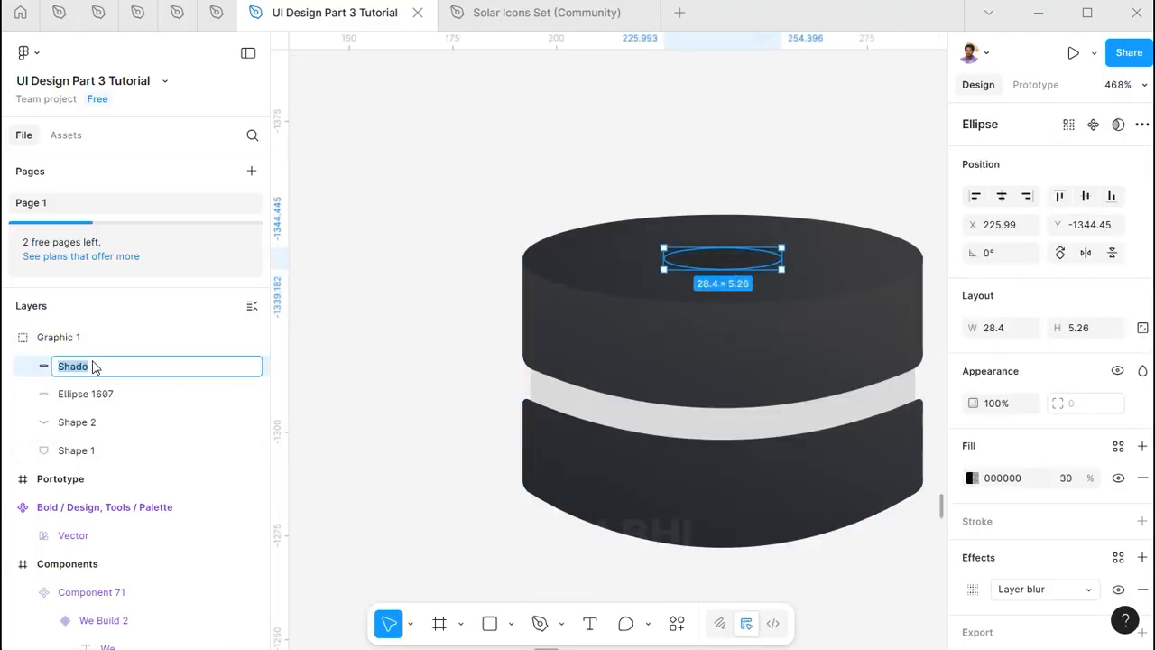
left_click(78, 392)
double_click(78, 393)
type("Circle 1")
key("Return")
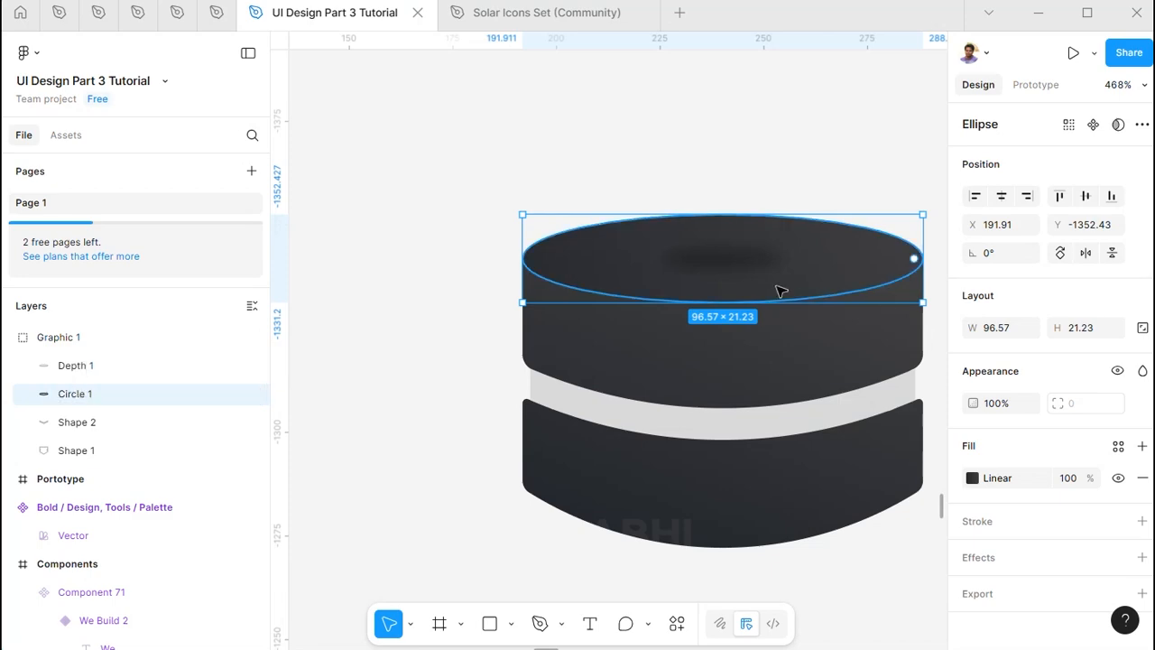
Duplicate Circle 1 and shrink the copy to a small centred ellipse of about 13.61 × 2.22
scroll(767, 271, "up", 5)
scroll(840, 263, "down", 4)
key("ctrl+d")
left_click_drag(863, 263, 750, 284)
left_click_drag(854, 225, 663, 266)
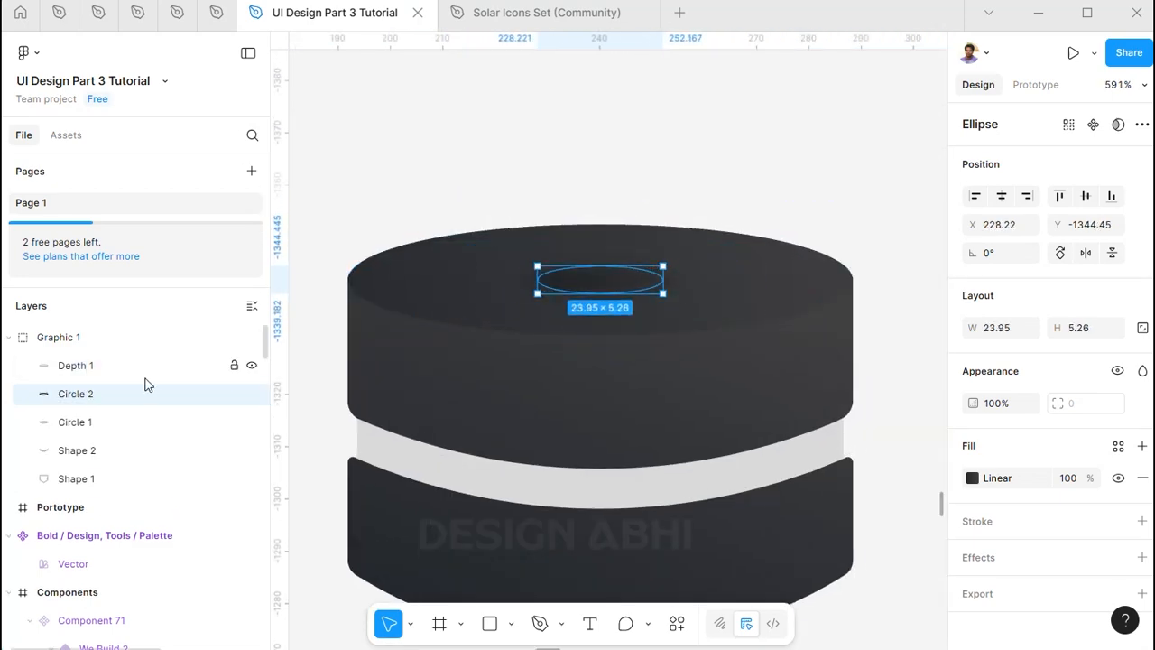
scroll(625, 307, "up", 5)
left_click_drag(718, 239, 644, 242)
left_click_drag(400, 237, 465, 237)
left_click_drag(556, 203, 556, 217)
left_click_drag(557, 273, 556, 246)
Give the small centred ellipse a solid fill sampled from the palette's cyan swatch, 2CD7E5
left_click_drag(119, 391, 60, 405)
left_click(972, 478)
left_click(753, 196)
scroll(672, 382, "down", 12)
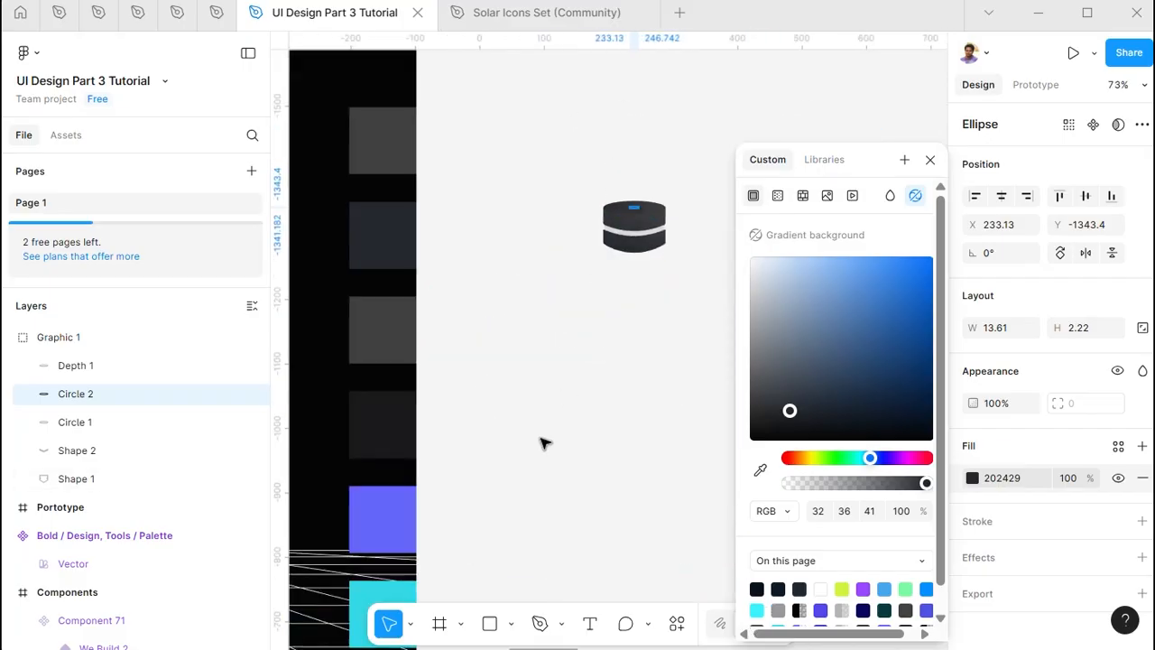
key("i")
left_click(451, 470)
scroll(564, 320, "up", 7)
left_click(483, 303)
scroll(578, 205, "up", 1)
scroll(578, 270, "up", 5)
Draw a closed funnel-shaped beam about 76 × 46 with the Pen tool, widening upward from the cyan ellipse with a curved lower edge
key("p")
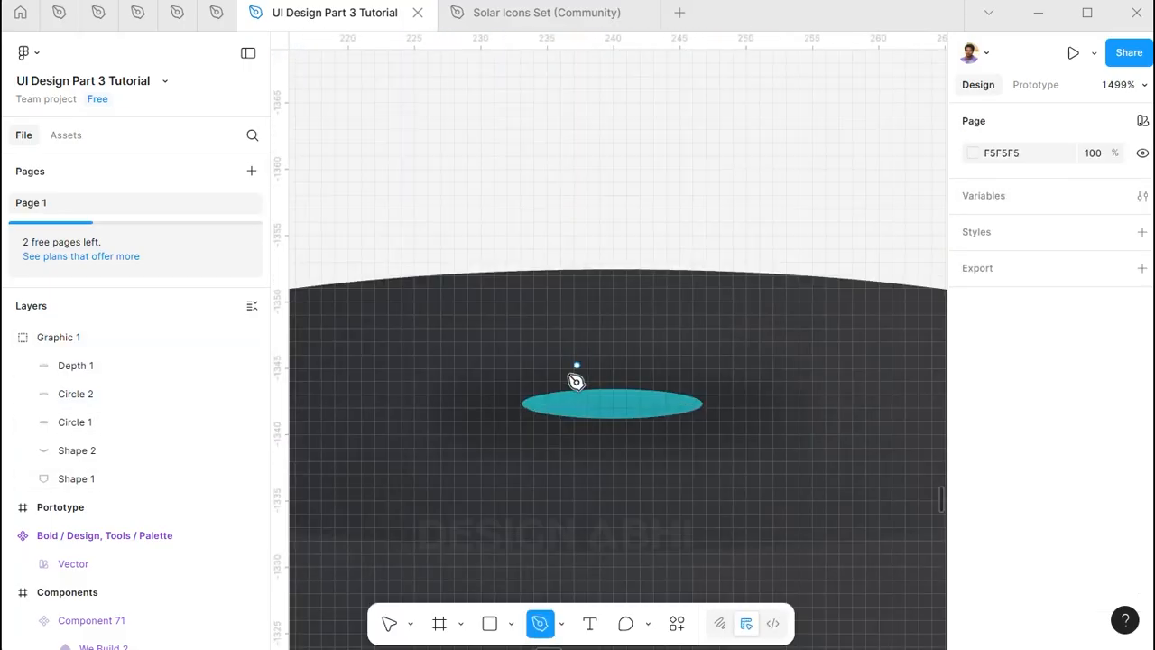
left_click(524, 402)
scroll(529, 396, "down", 6)
left_click(618, 249)
scroll(573, 395, "up", 6)
left_click(564, 401)
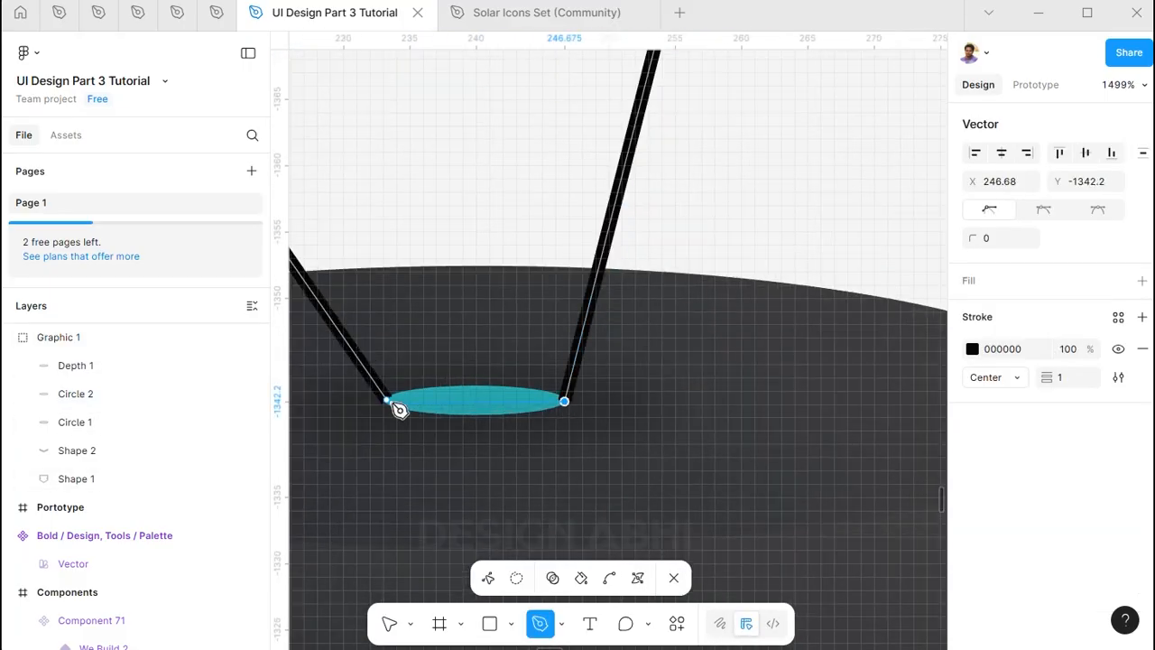
left_click_drag(344, 383, 339, 380)
scroll(570, 337, "down", 4)
key("shift+Left")
scroll(762, 237, "down", 3)
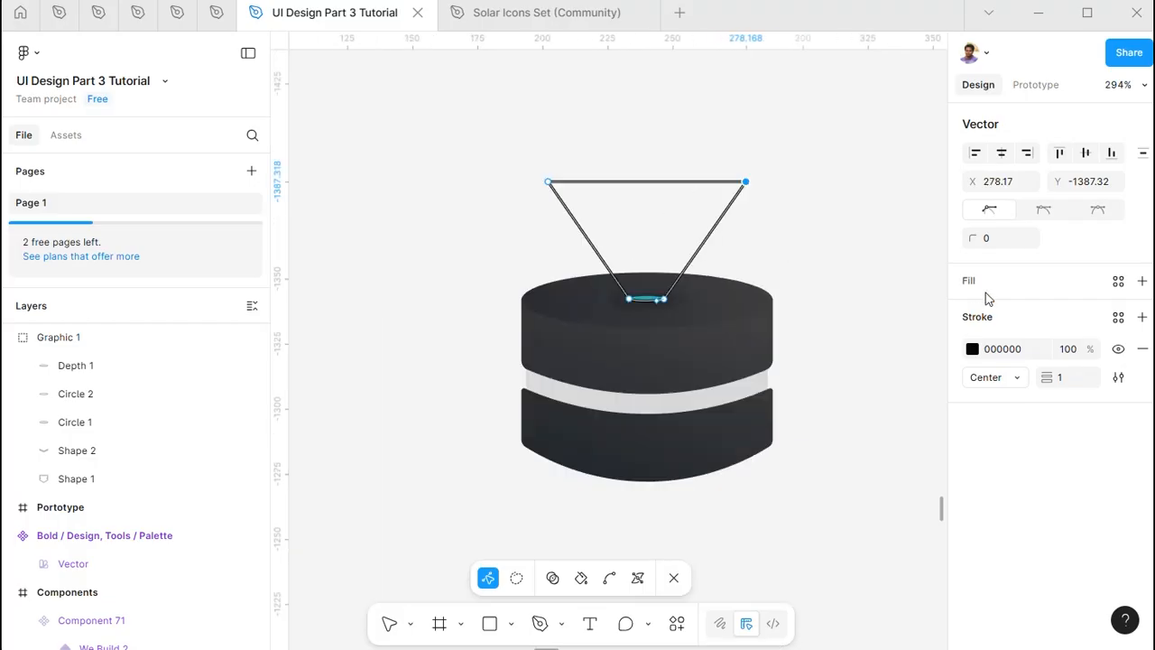
Fill the beam shape with a linear gradient using cyan 2CD7E5 for both stops
left_click(986, 289)
left_click(972, 314)
left_click(778, 195)
scroll(578, 341, "down", 6)
left_click(811, 352)
left_click(418, 539)
left_click(840, 352)
left_click(839, 380)
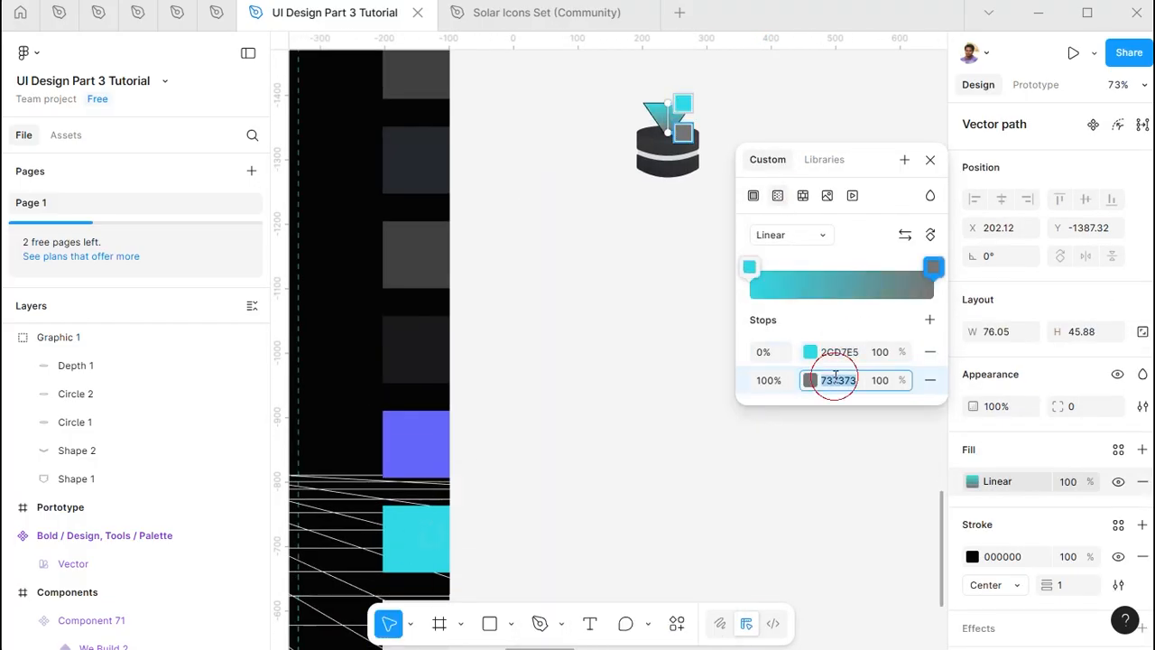
type("2CD7E5")
Set the opacity of the beam gradient's 0% stop to 0 and remove the beam's stroke
scroll(676, 108, "up", 5)
left_click(880, 352)
type("0")
left_click(1142, 557)
double_click(697, 118)
key("Escape")
scroll(709, 133, "up", 8)
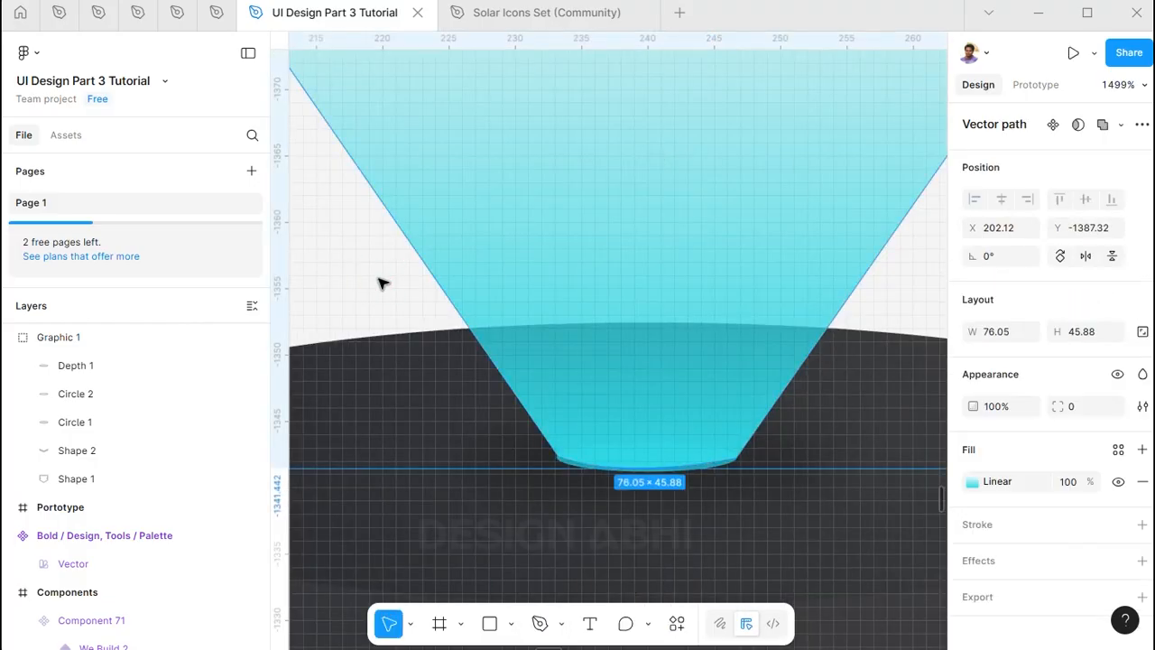
scroll(626, 392, "up", 3)
scroll(582, 444, "down", 12)
left_click(765, 387)
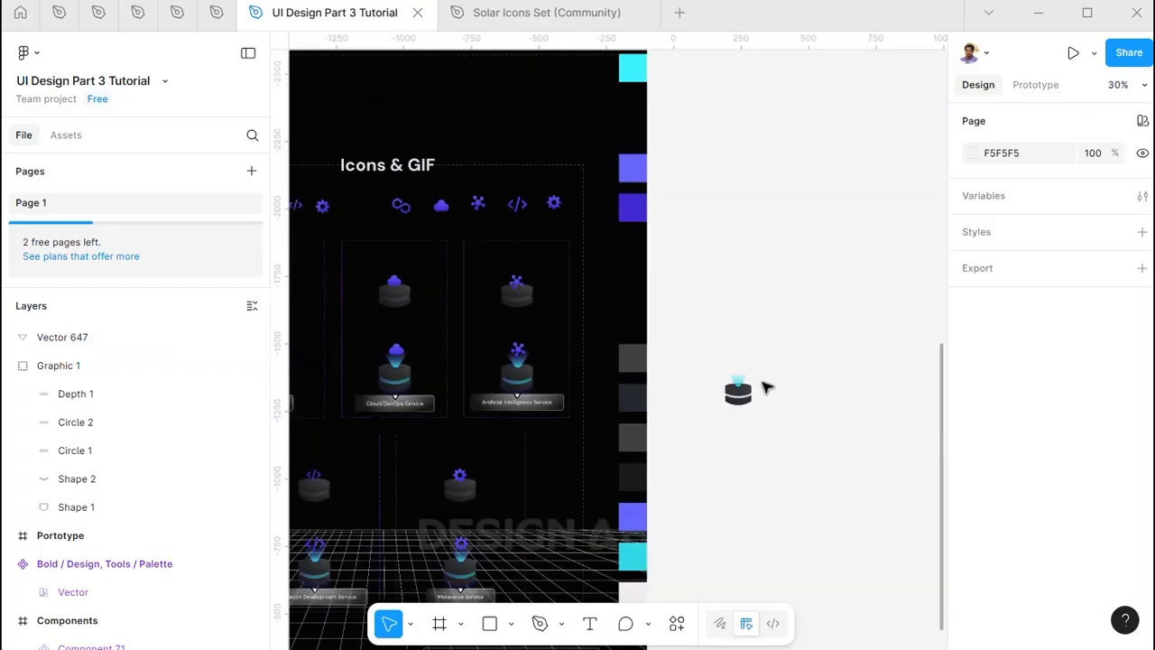
Copy the blockchain icon and its animated GIF from the Icons & GIF section, and place the GIF above the cylinder's beam
scroll(578, 316, "left", 3)
left_click(419, 199, "ctrl")
scroll(623, 347, "right", 3)
scroll(632, 346, "up", 5)
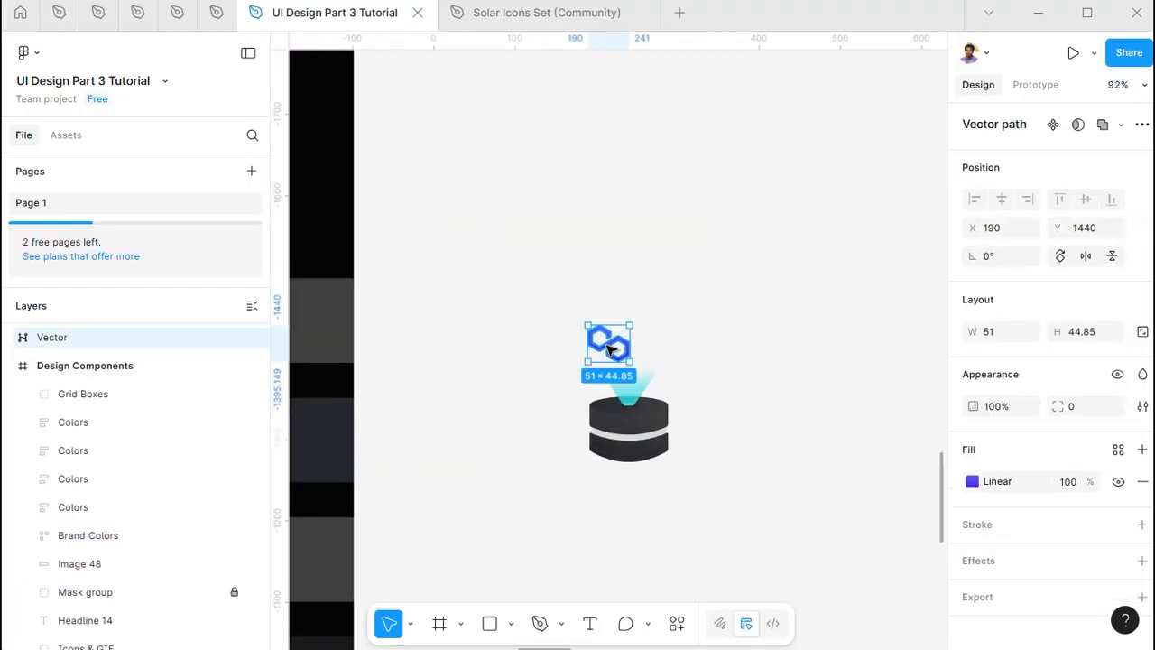
scroll(722, 343, "down", 5)
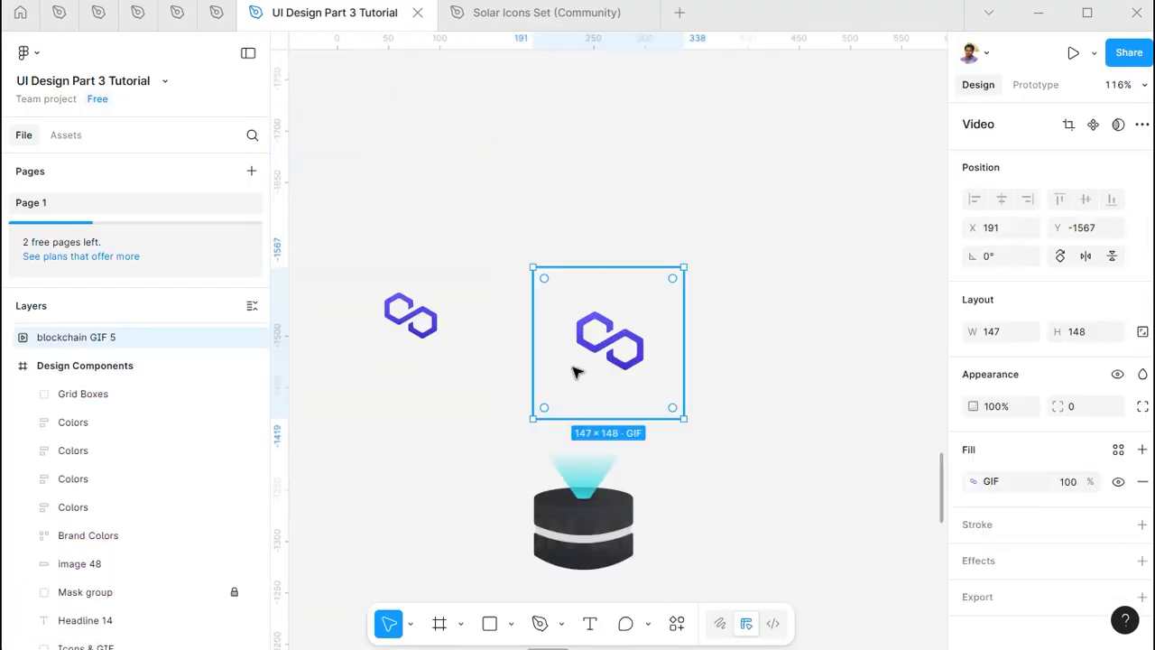
left_click_drag(597, 347, 567, 444)
scroll(567, 444, "up", 2)
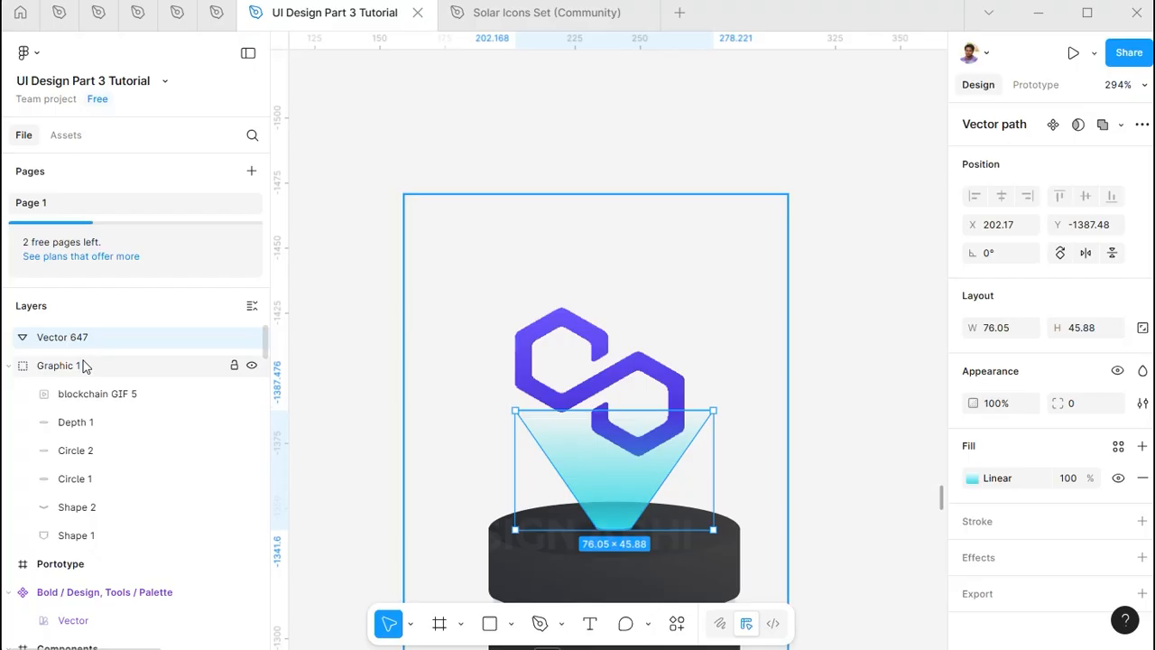
Move the beam's vector layer into the Graphic 1 group and place it directly beneath blockchain GIF 5
left_click_drag(82, 363, 78, 408)
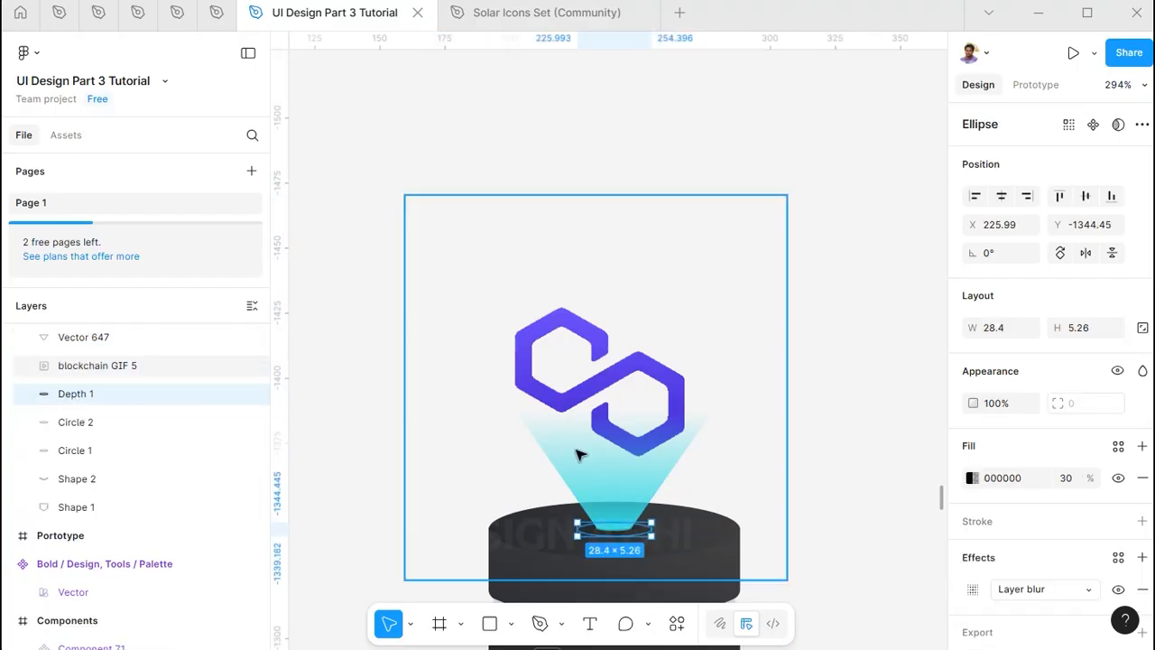
left_click_drag(76, 340, 73, 385)
left_click(354, 463)
scroll(671, 548, "up", 5)
scroll(620, 226, "down", 3)
left_click(619, 227)
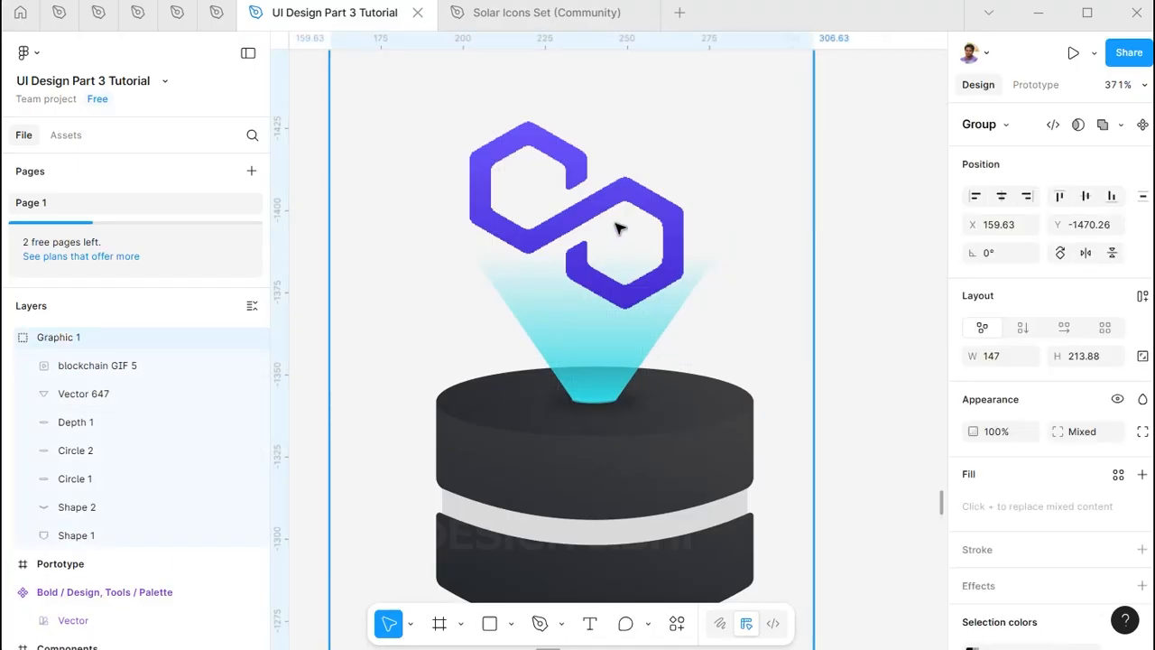
Fill the curved band Shape 2 with a linear gradient from the palette's purple swatch to its cyan swatch
double_click(665, 417)
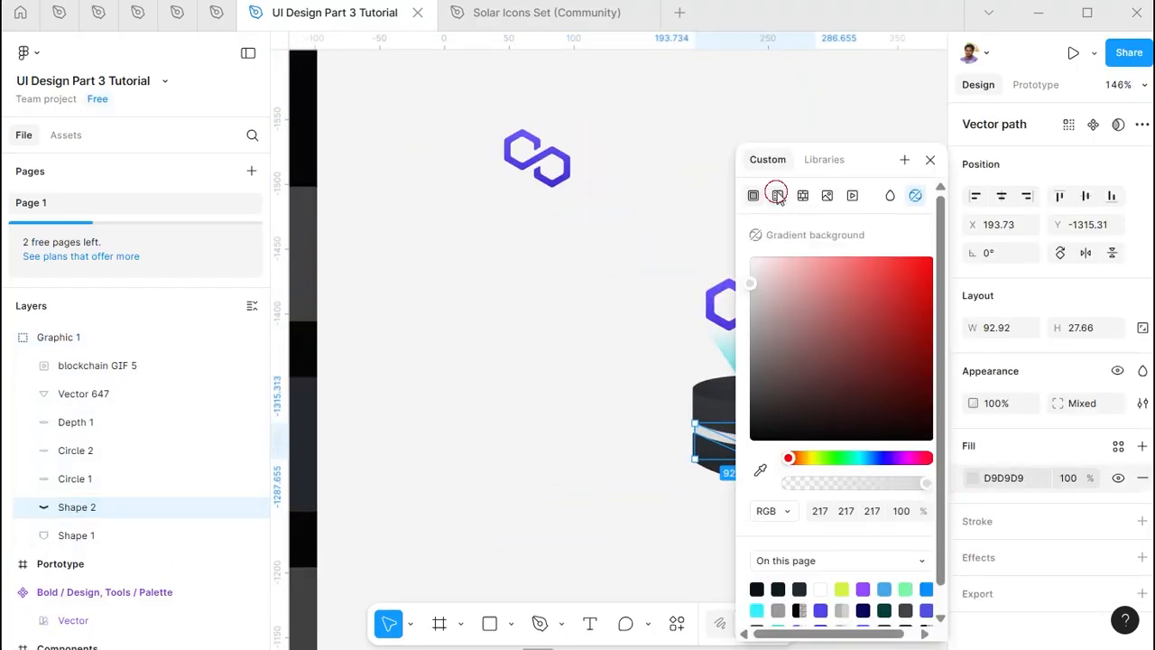
left_click(777, 196)
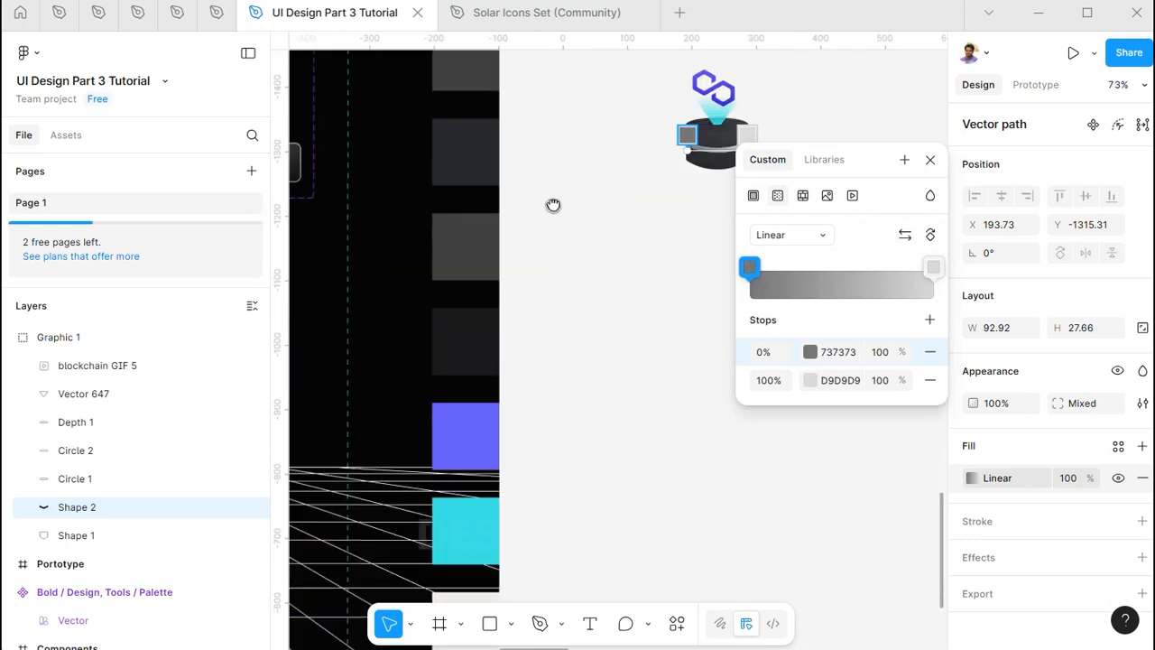
left_click(541, 457)
left_click(471, 476)
left_click(931, 160)
scroll(748, 102, "up", 6)
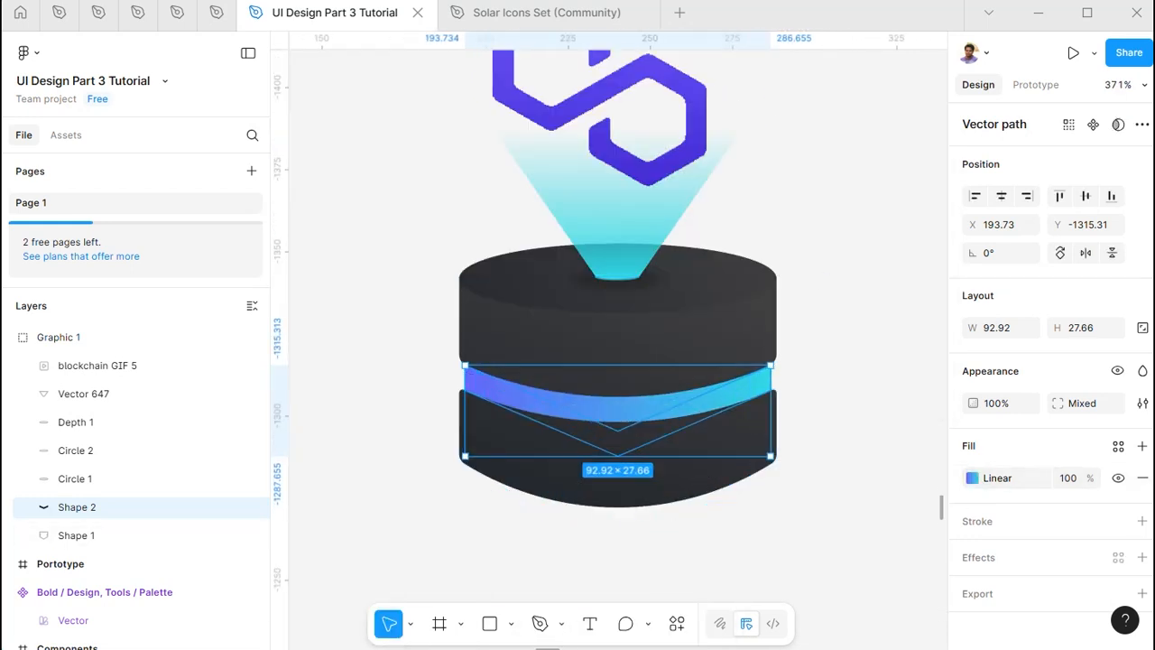
Add an inner shadow to the curved band with Y 2, blur 3 and black at 61% opacity
left_click(1143, 557)
left_click(809, 462)
left_click(800, 439)
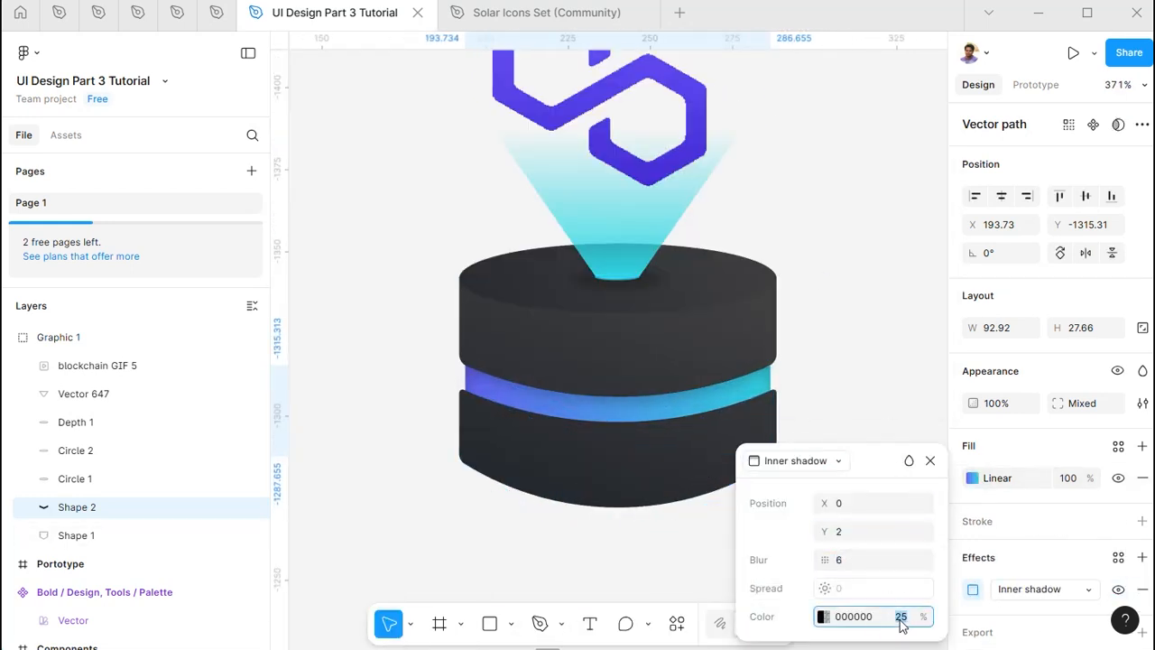
type("3")
key("Tab")
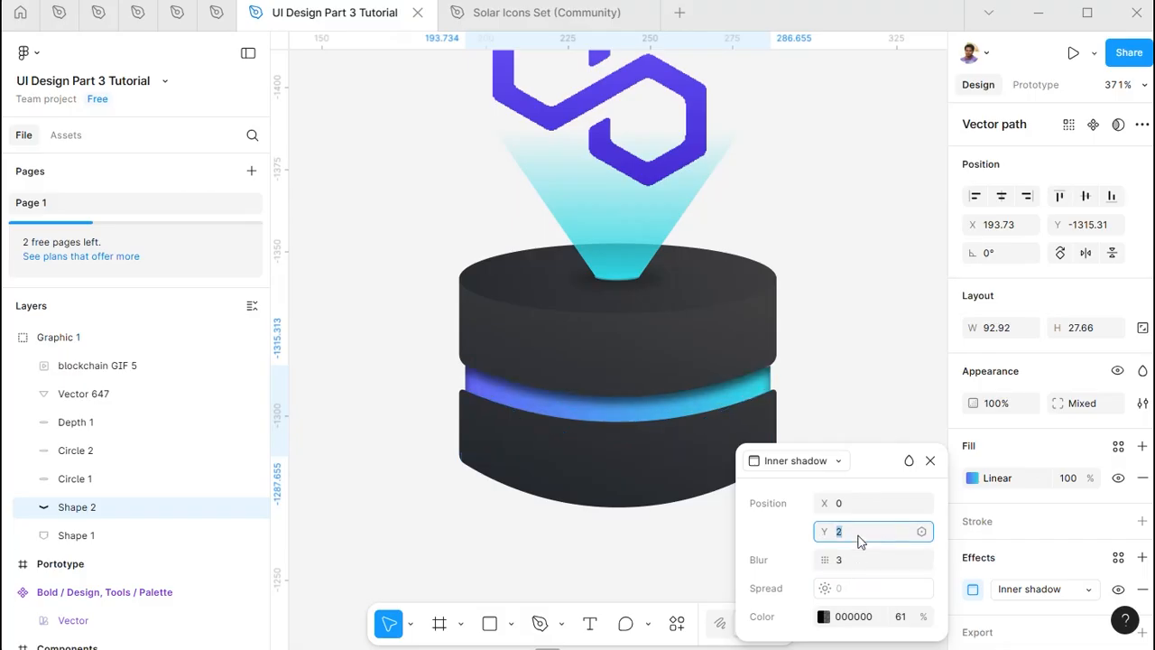
left_click(900, 356)
Rename the beam's layer as Glow and duplicate the Graphic 1 group beside the original
scroll(754, 498, "down", 5)
left_click_drag(696, 386, 742, 403)
double_click(101, 395)
left_click(506, 397)
left_click_drag(742, 403, 547, 401)
scroll(546, 415, "up", 3)
Replace the animated GIF in the duplicated group with the loose static blockchain icon, positioned just above the base
left_click(552, 92)
key("Delete")
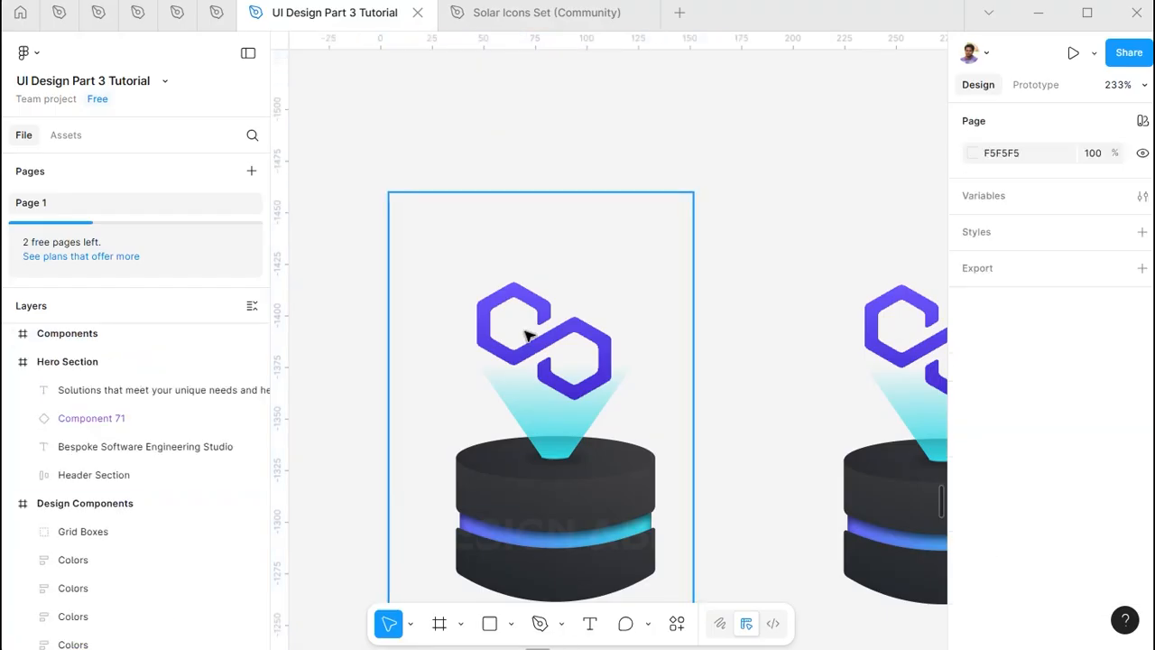
double_click(529, 337)
key("ctrl+shift+r")
key("ctrl+z")
key("Delete")
left_click(545, 487)
key("ctrl+v")
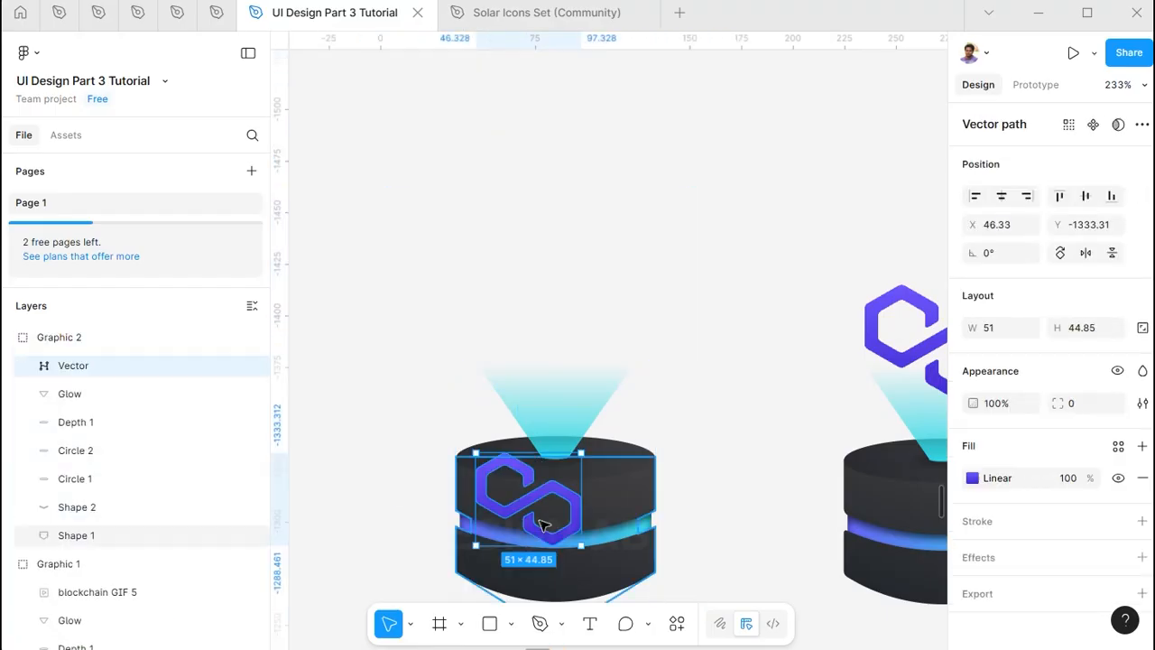
left_click_drag(541, 499, 562, 410)
Shrink Graphic 2's Glow shape to about 7.29 × 0.3 inside the cyan ellipse and set its opacity to 0%
left_click(623, 379)
scroll(589, 407, "up", 5)
left_click_drag(523, 269, 523, 565)
scroll(560, 505, "down", 3)
left_click_drag(841, 352, 644, 353)
left_click_drag(335, 352, 557, 353)
scroll(553, 353, "up", 5)
left_click_drag(926, 338, 783, 337)
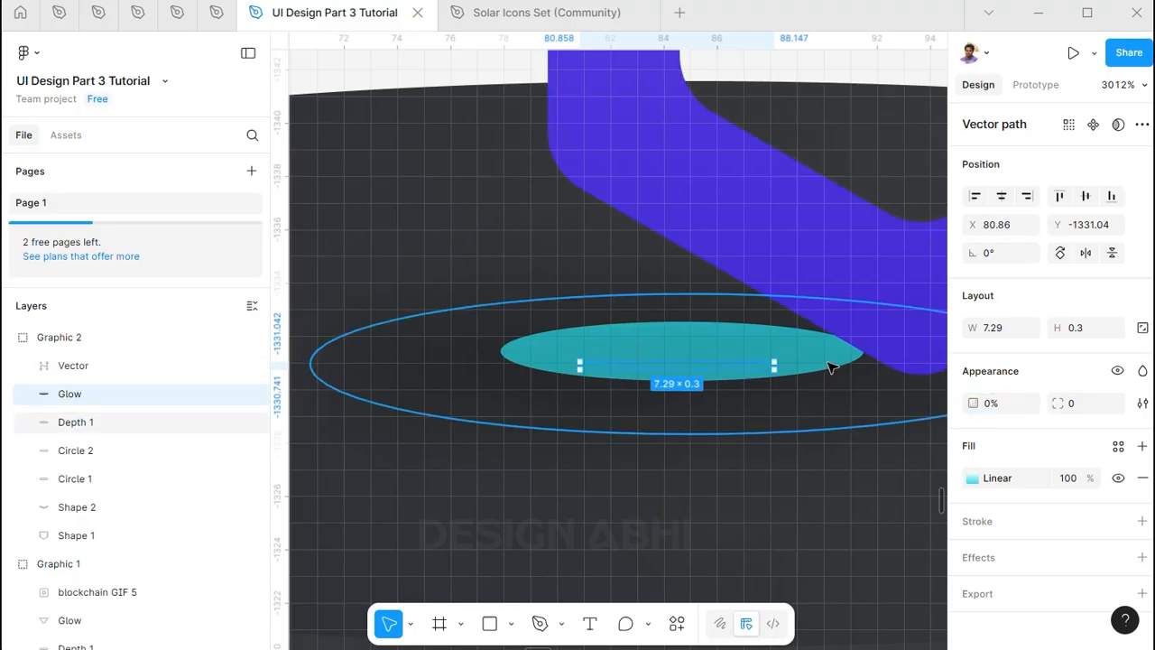
Move Graphic 2's Circle 2 above Depth 1, shrink it to about 2.41 × 0.17, and set its opacity to 0%
left_click(77, 423)
left_click_drag(76, 450, 76, 416)
left_click_drag(867, 323, 716, 346)
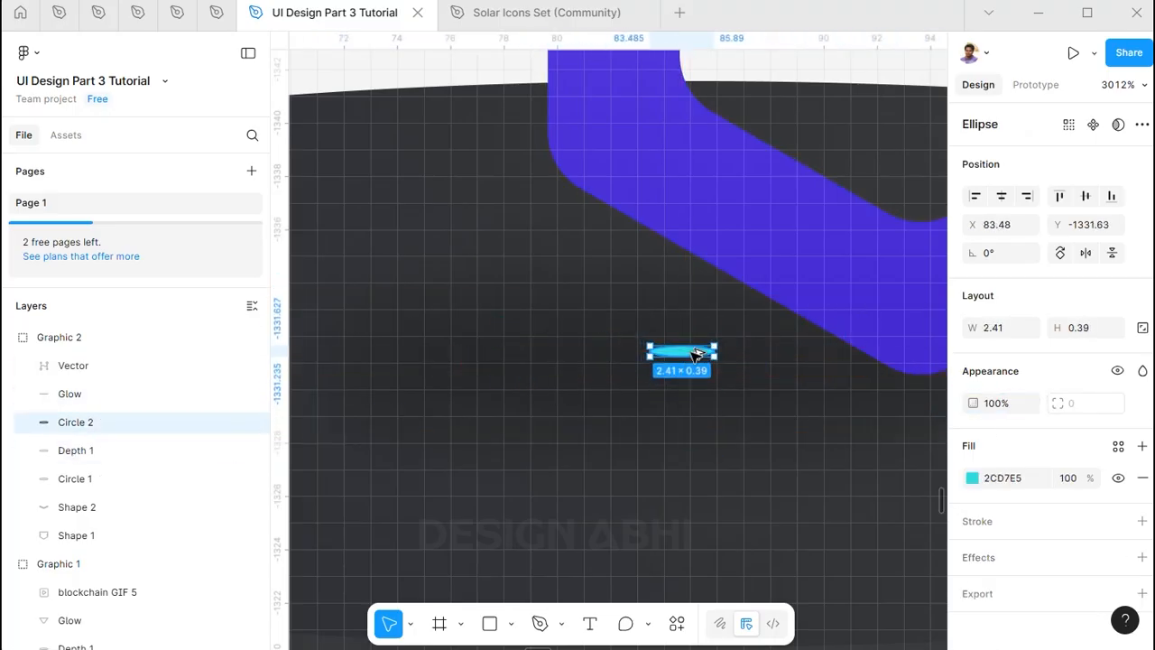
key("Down")
scroll(652, 287, "down", 8)
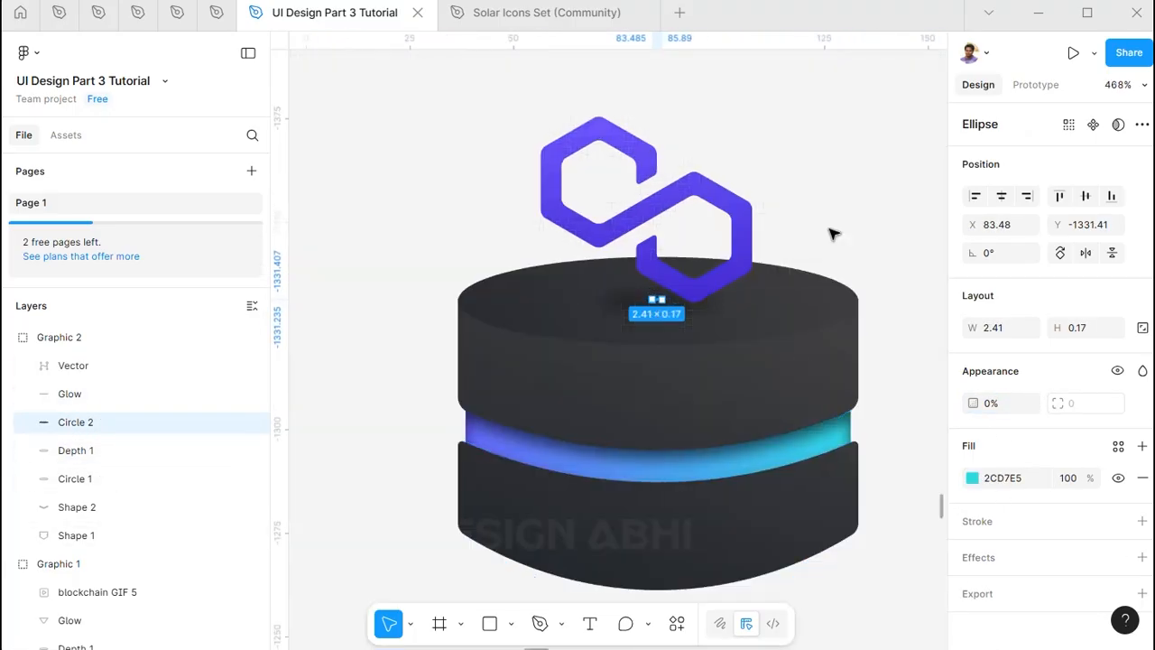
Widen Graphic 2's Depth 1 ellipse to about 41.83 × 5.26 and set its fill opacity to 50%
scroll(644, 290, "up", 3)
left_click(596, 317)
left_click(1069, 478)
scroll(713, 435, "down", 5)
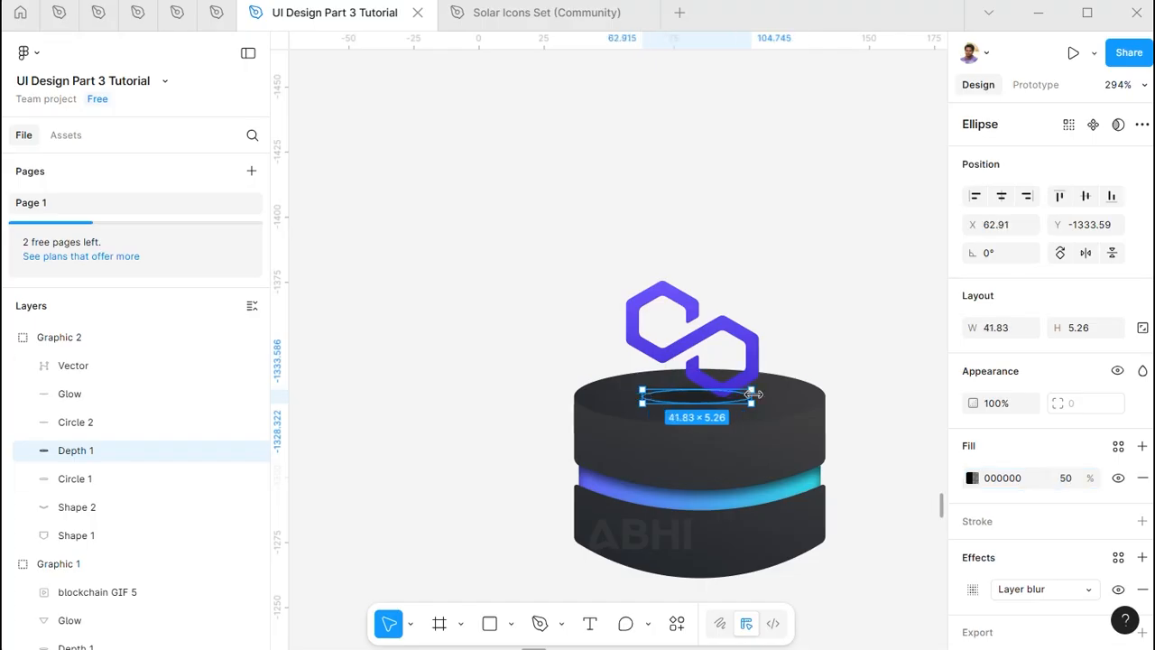
Align the Depth 1 shadow to the horizontal centre of Graphic 2's cylinder
left_click(783, 392, "shift")
left_click(1002, 196)
left_click(812, 268)
scroll(559, 370, "down", 6)
scroll(648, 377, "up", 7)
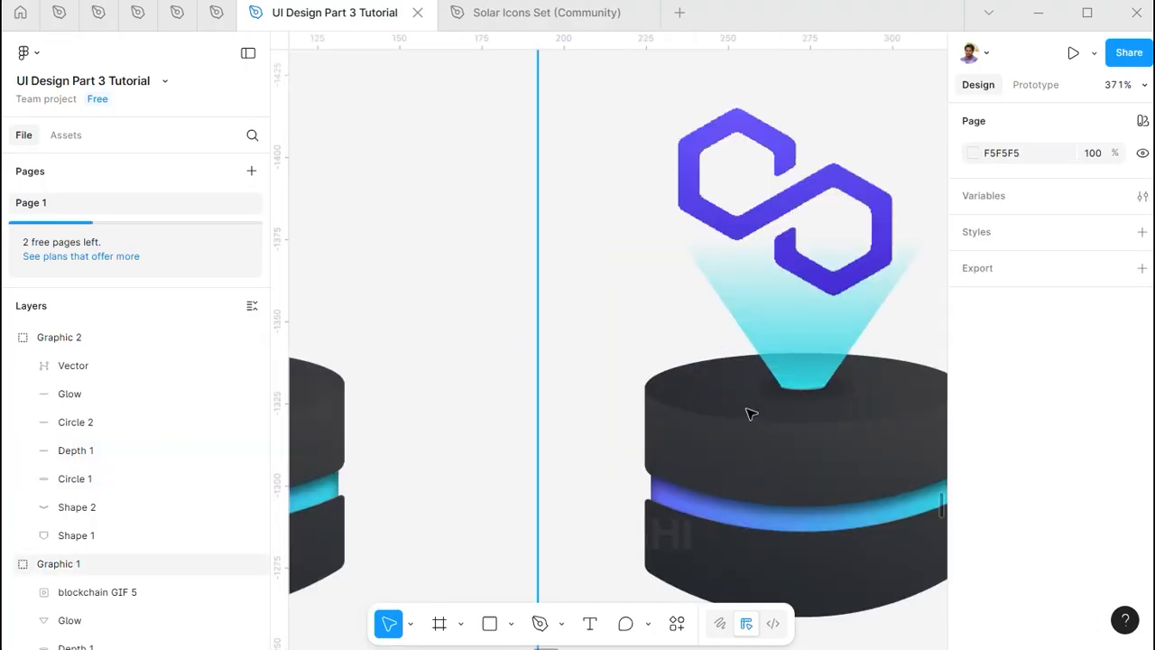
Recolour Graphic 2's curved band gradient with the palette's dark swatches, 3C3C3D for the first stop and 202429 for the second
scroll(749, 413, "down", 4)
left_click(537, 384)
scroll(528, 451, "up", 5)
double_click(533, 417)
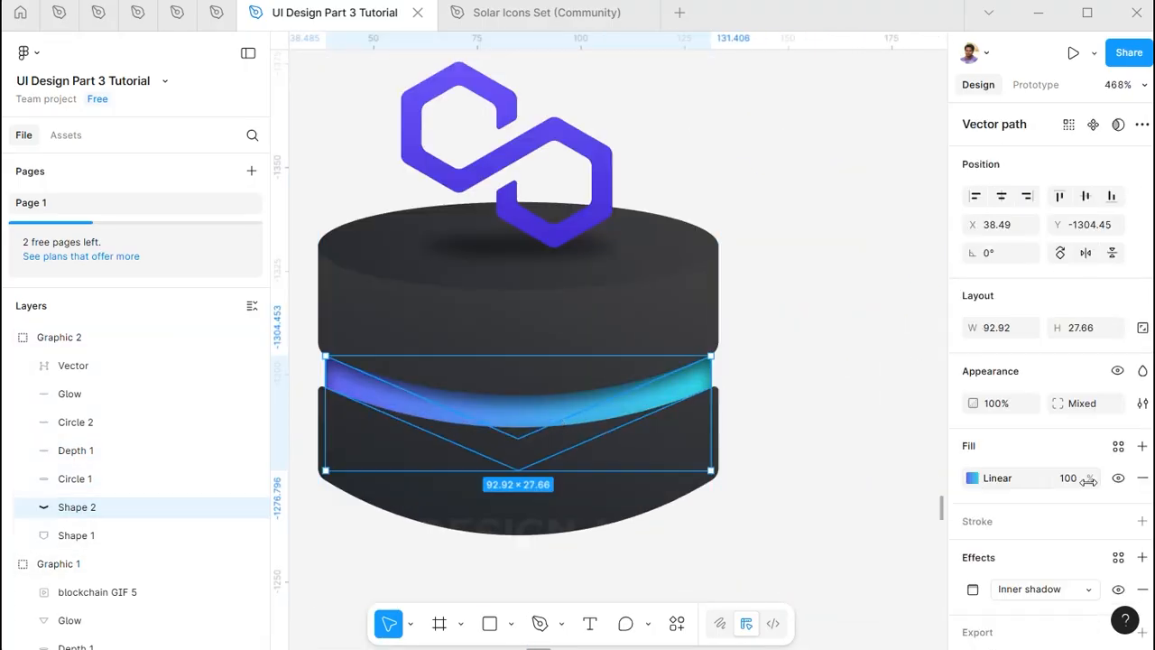
left_click(972, 478)
scroll(508, 359, "down", 9)
left_click(809, 589)
left_click(549, 462)
left_click(433, 271)
left_click(810, 616)
left_click(549, 461)
left_click(433, 336)
Lighten the curved band's gradient in Graphic 2, setting the first stop to 7D7D7D and the second to 43484F
left_click(975, 478)
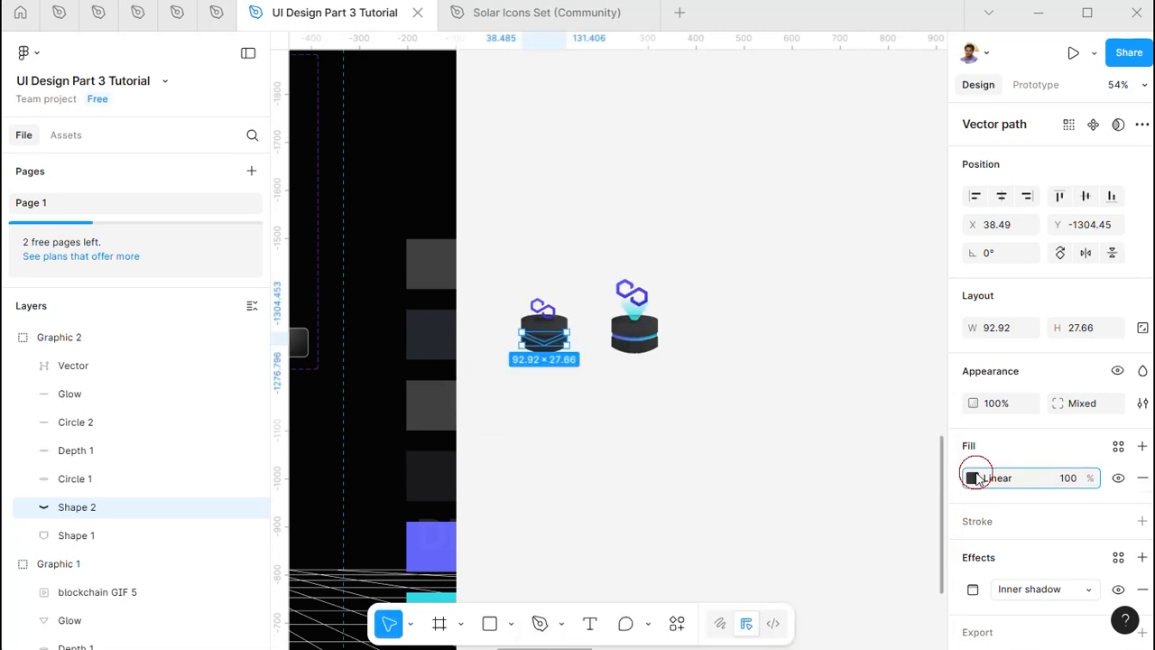
left_click(514, 328)
scroll(514, 328, "up", 9)
left_click(768, 404, "ctrl")
scroll(772, 401, "down", 3)
left_click(972, 477)
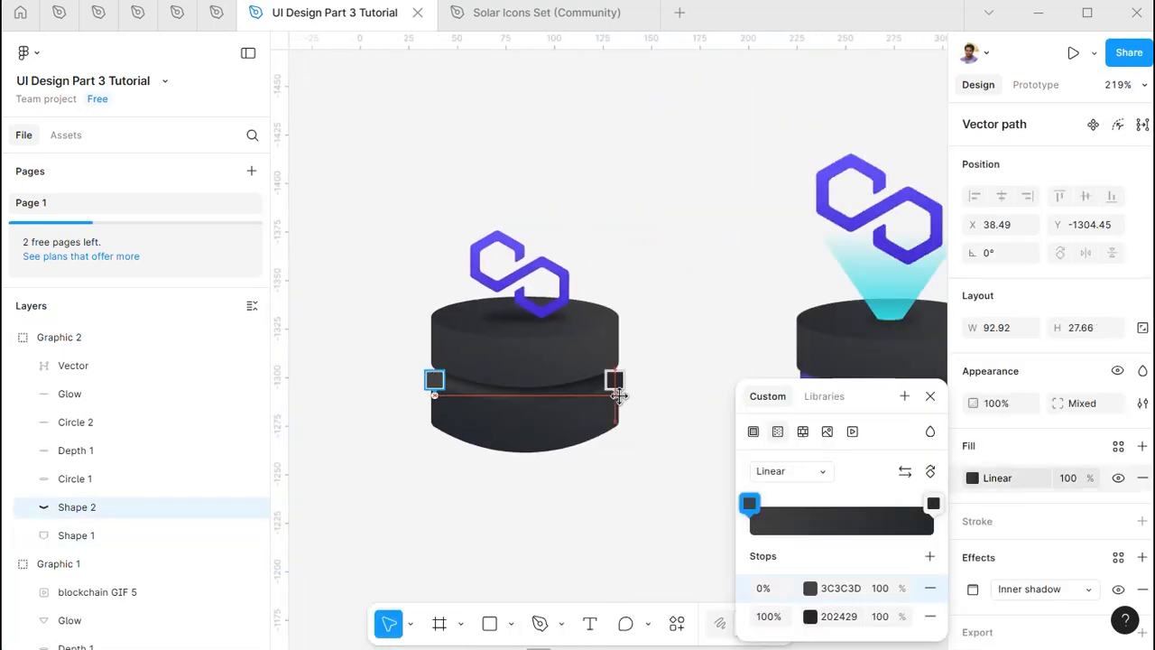
left_click_drag(619, 395, 618, 395)
left_click(810, 589)
left_click_drag(542, 385, 535, 338)
left_click_drag(492, 334, 413, 252)
left_click(810, 617)
left_click_drag(578, 399, 567, 384)
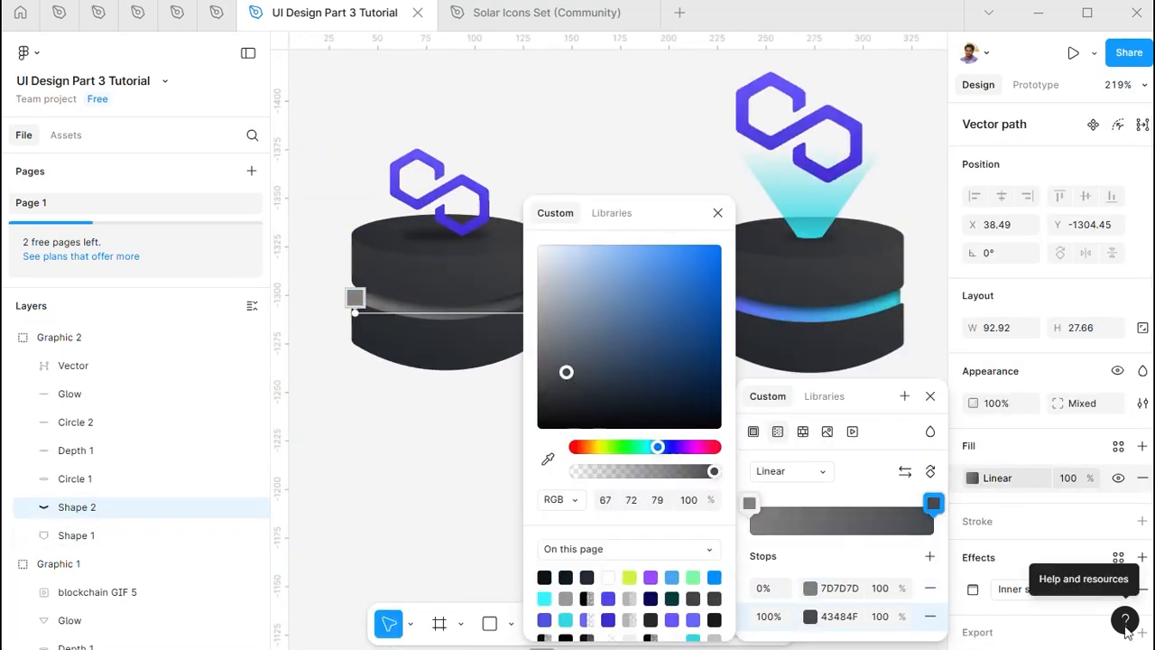
Hide the inner shadow on Graphic 2's curved band and lighten its gradient's second stop to 6C737B
left_click(1118, 589)
left_click(704, 484)
left_click(452, 315, "ctrl")
left_click(973, 480)
left_click(810, 616)
left_click_drag(497, 505, 455, 504)
left_click_drag(567, 371, 560, 343)
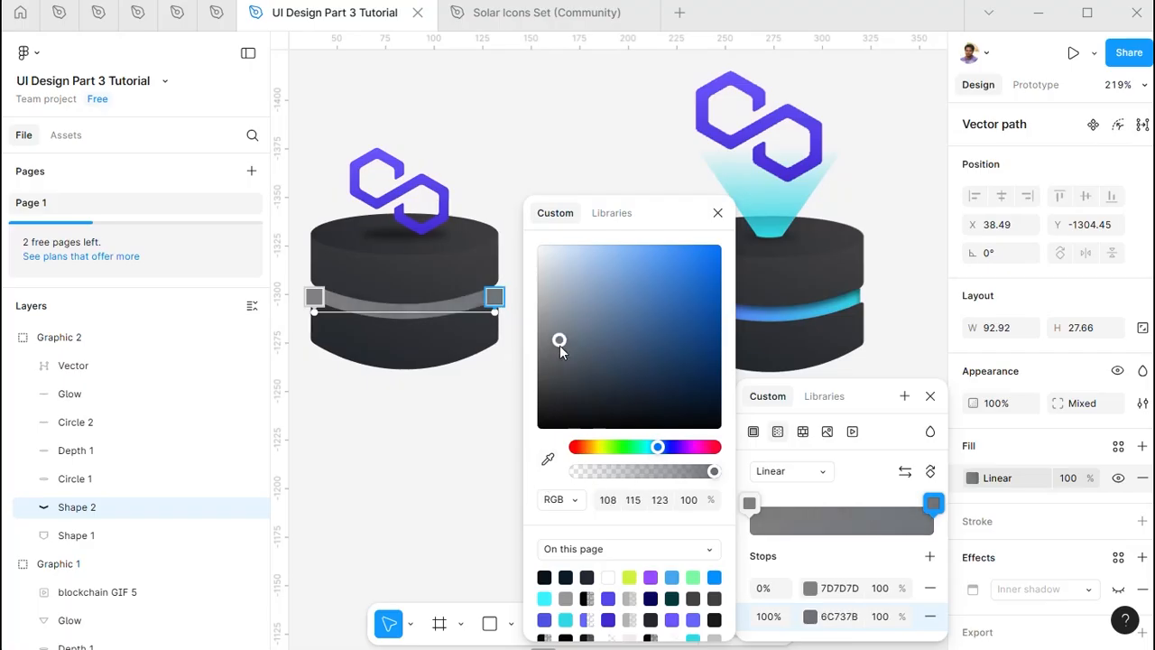
left_click(480, 424)
scroll(624, 429, "down", 3)
Align the layers from blockchain GIF 5 to Circle 2 in Graphic 1 to a common horizontal centre
scroll(707, 369, "up", 2)
left_click(680, 334, "ctrl")
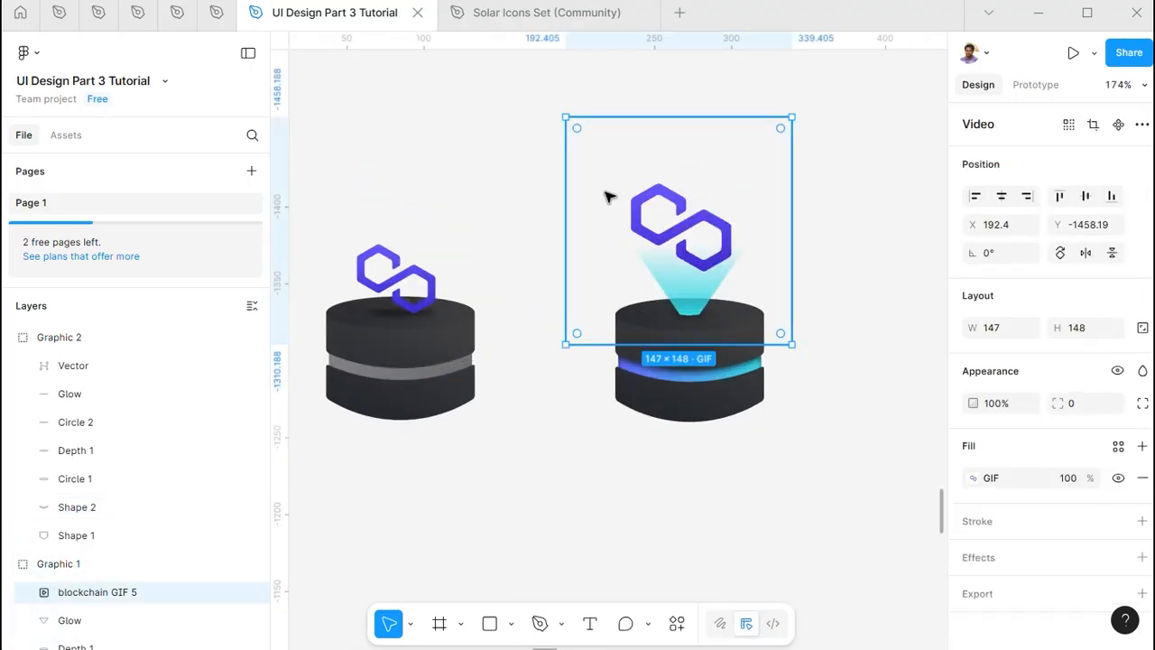
left_click_drag(858, 163, 619, 493)
left_click_drag(845, 121, 630, 347)
left_click(100, 592)
scroll(103, 594, "down", 2)
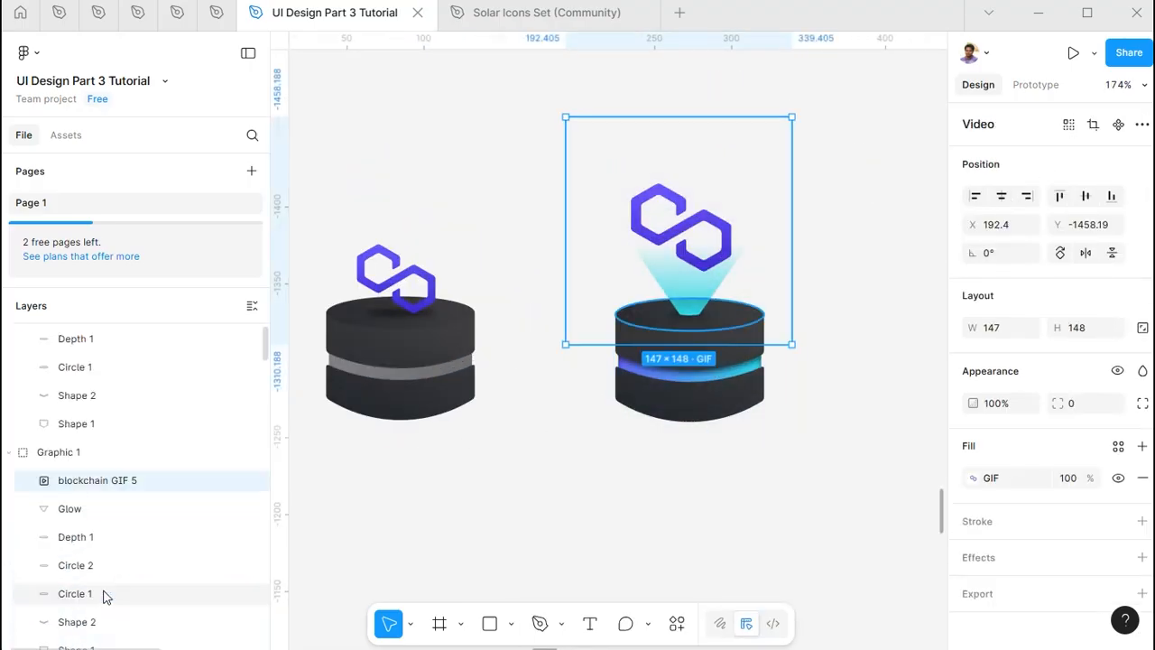
left_click(81, 566, "shift")
left_click(1003, 198)
Move the blockchain GIF 5 layer below Glow in Graphic 1's layer order
left_click(857, 255)
scroll(642, 247, "up", 2)
left_click(693, 308, "ctrl")
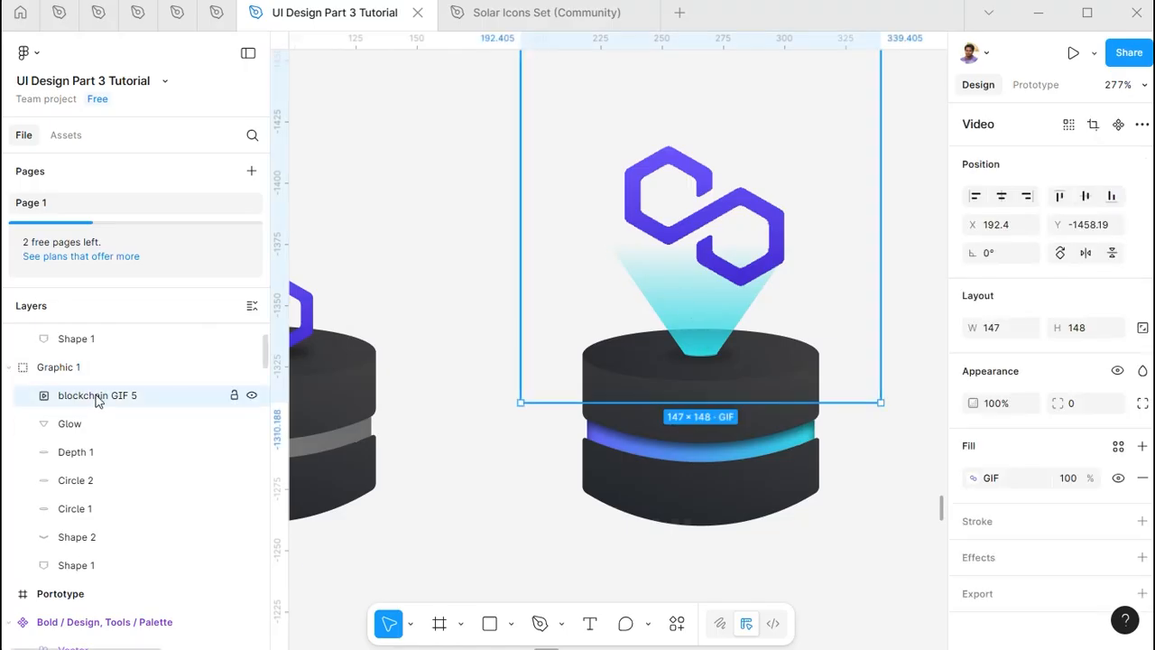
left_click_drag(98, 399, 98, 436)
Widen Graphic 1's Glow beam by shifting its upper outer corner point outward to X 308.93
left_click(701, 331)
key("Return")
scroll(789, 283, "down", 2)
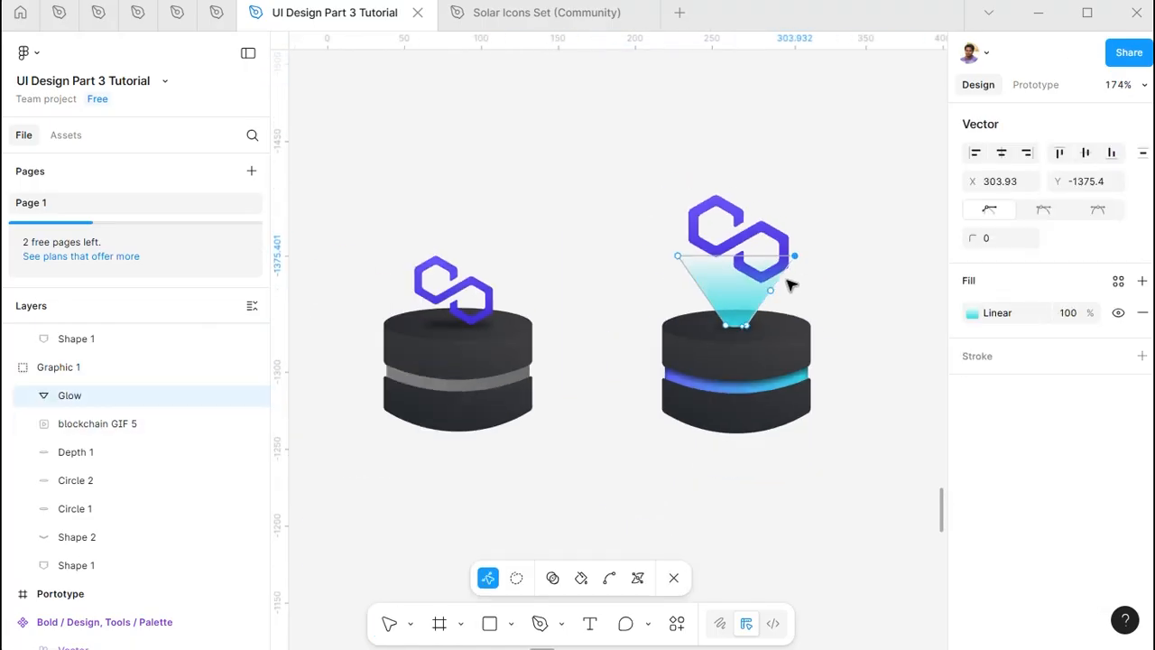
scroll(794, 335, "up", 4)
key("shift+Right")
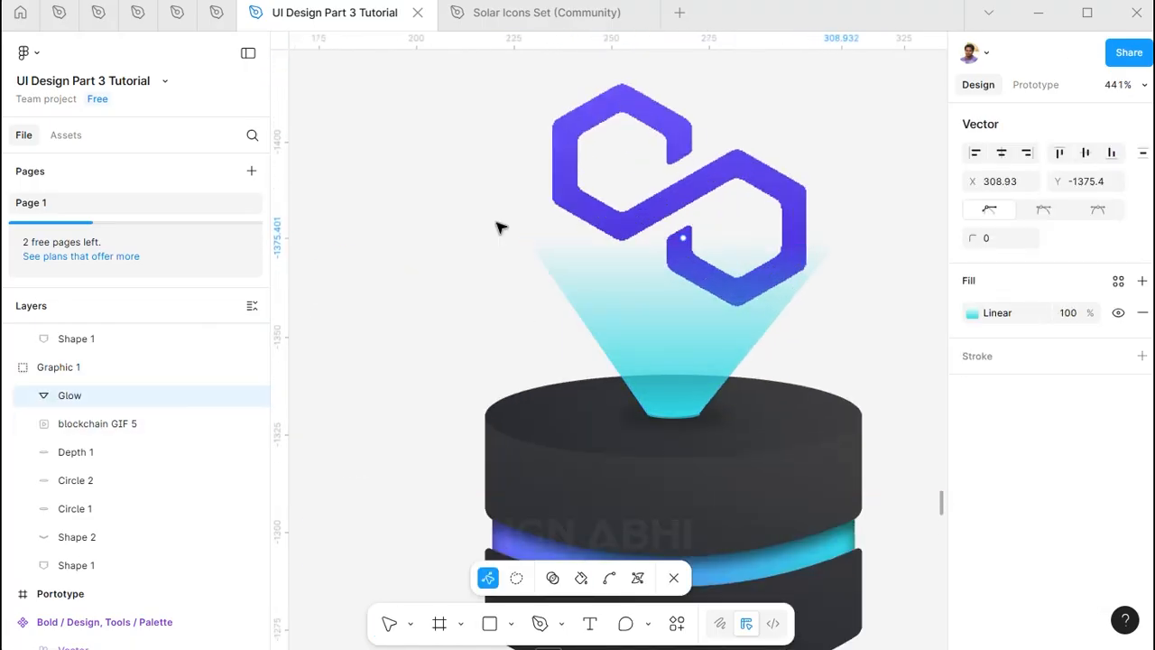
key("Escape")
scroll(854, 163, "down", 4)
left_click(817, 433)
scroll(812, 424, "down", 2)
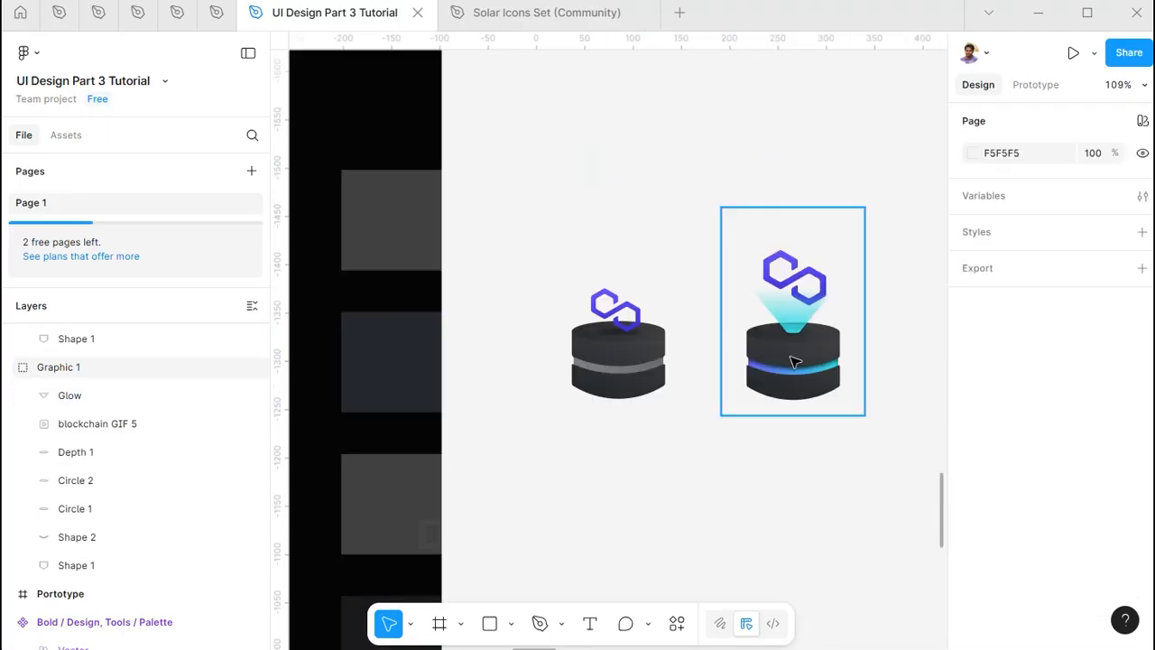
Raise the upper edge points of Shape 1 in Graphic 1 to make the cylinder's upper section taller
scroll(793, 359, "up", 4)
left_click(792, 360, "ctrl")
key("Return")
left_click_drag(792, 358, 659, 456)
left_click_drag(463, 287, 867, 428)
key("shift+Up")
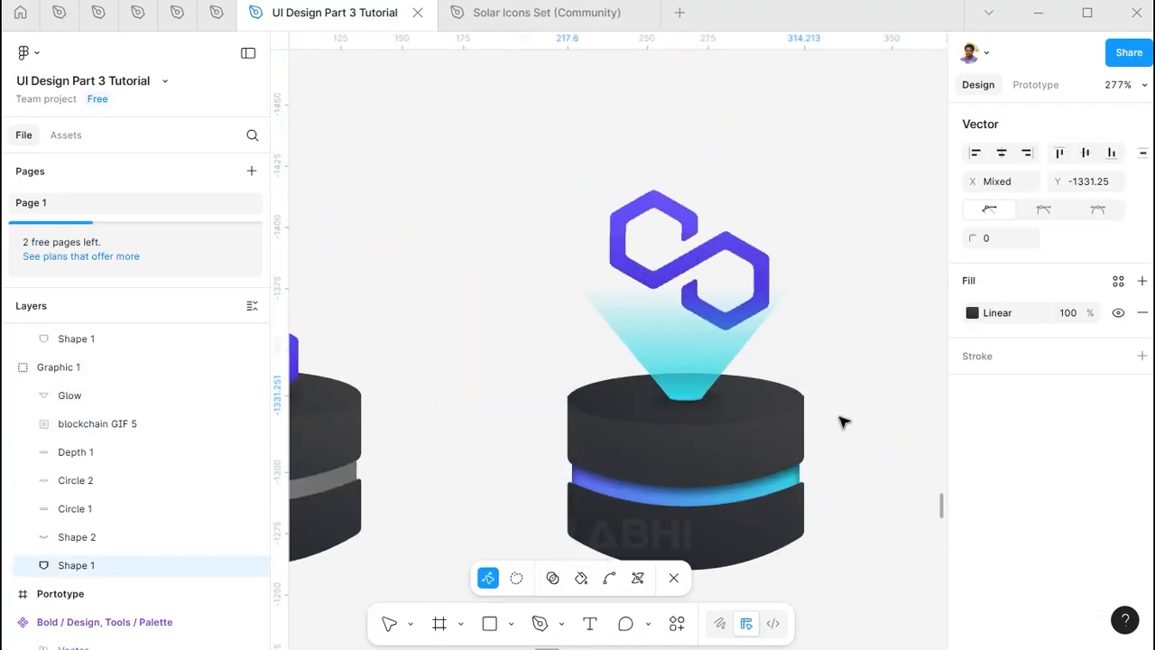
key("Escape")
Raise the Glow, blockchain GIF 5, Depth 1, Circle 2 and Circle 1 layers of Graphic 1 by 5 px
scroll(659, 403, "up", 3)
left_click(656, 412)
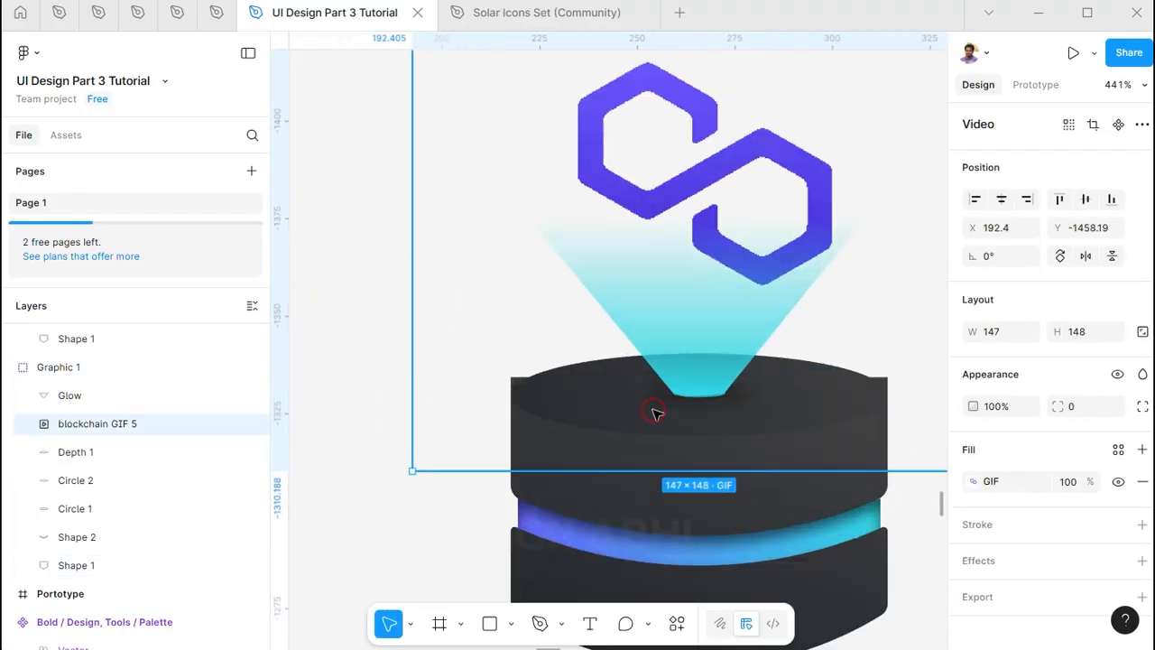
left_click(697, 293, "shift")
left_click(71, 396)
left_click(72, 512, "shift")
key("shift+Up")
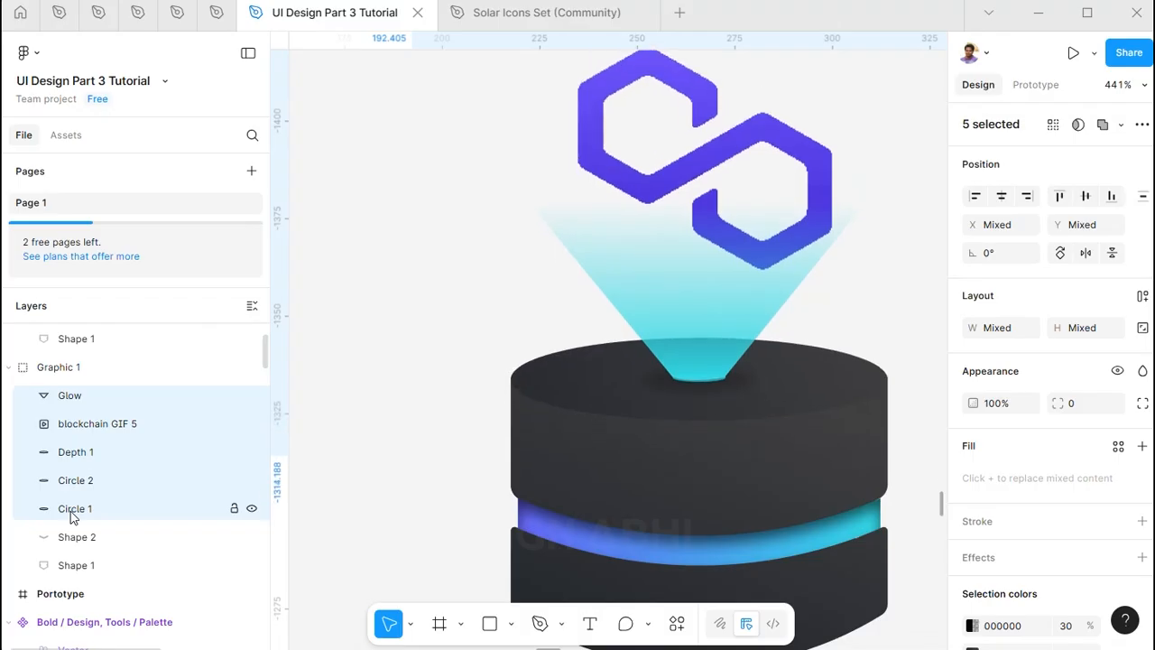
Turn Graphic 2 and Graphic 1 into a component set and name it Graphics
scroll(768, 379, "down", 8)
left_click(664, 401)
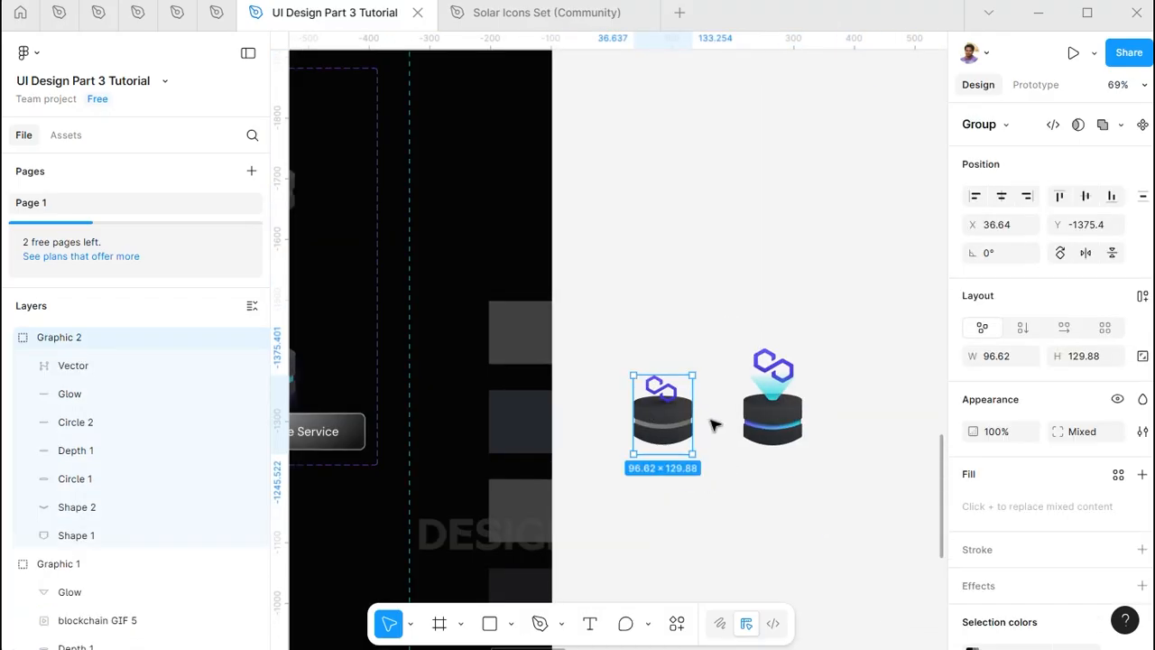
scroll(713, 426, "up", 2)
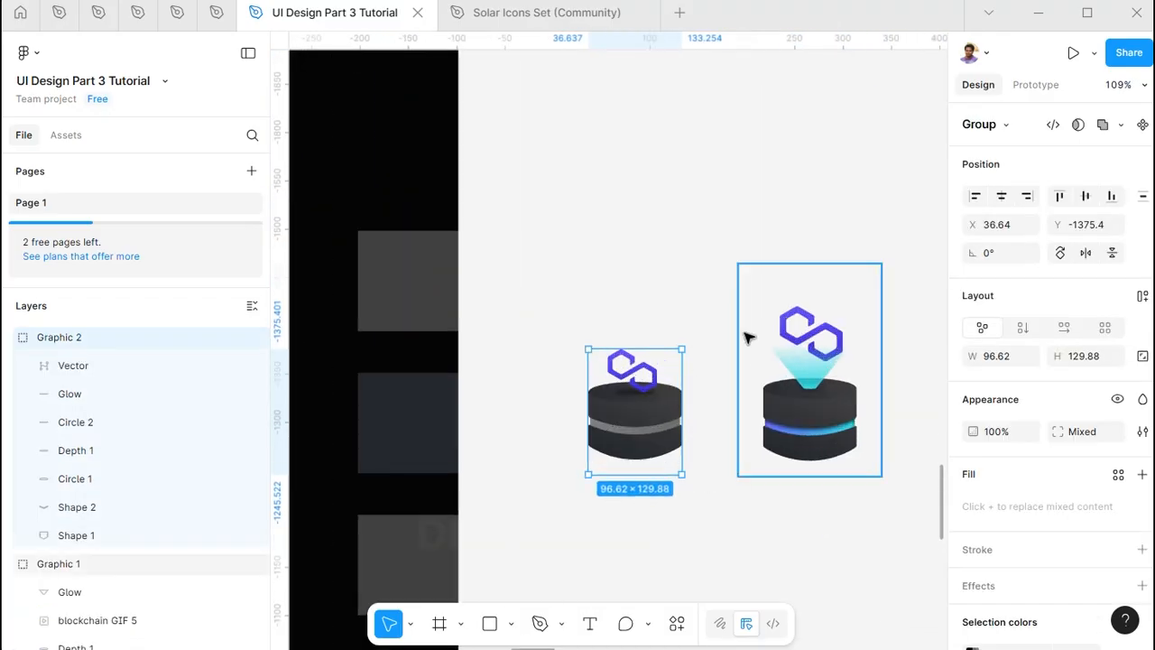
left_click(799, 381)
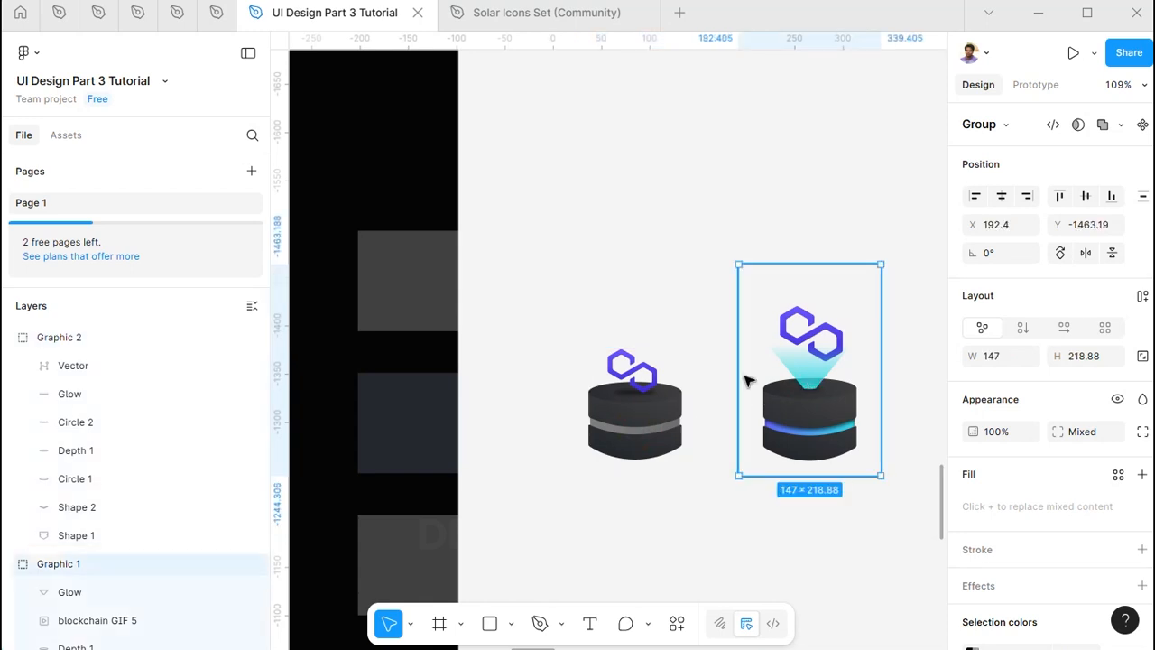
left_click(637, 406)
left_click(801, 384, "shift")
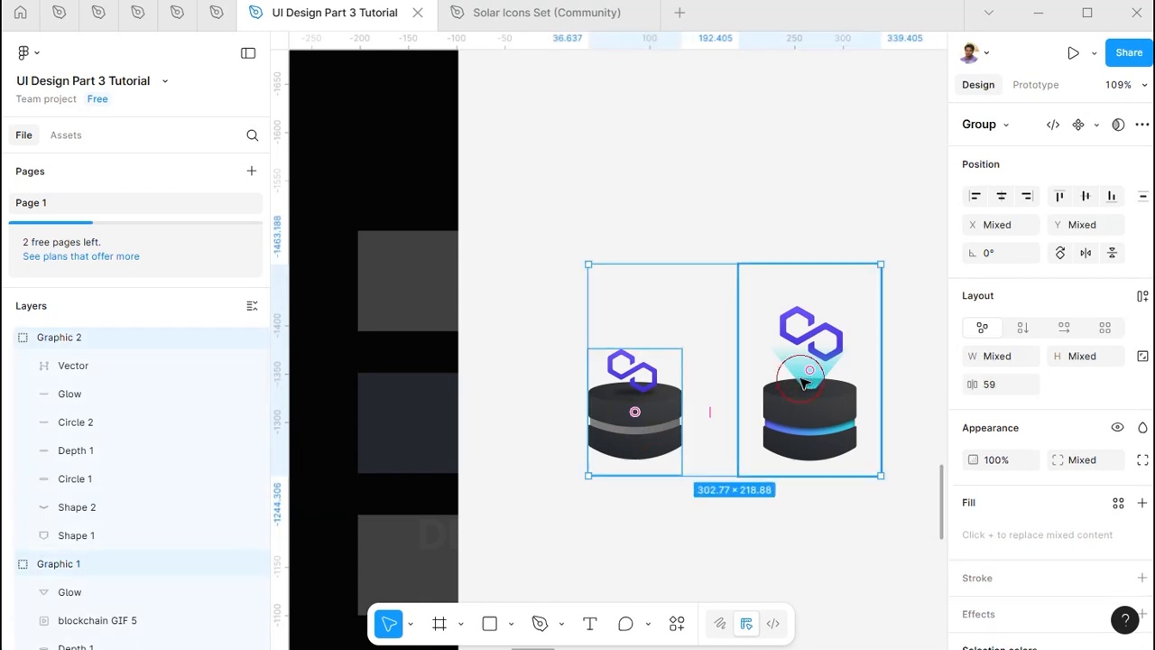
left_click(1097, 127)
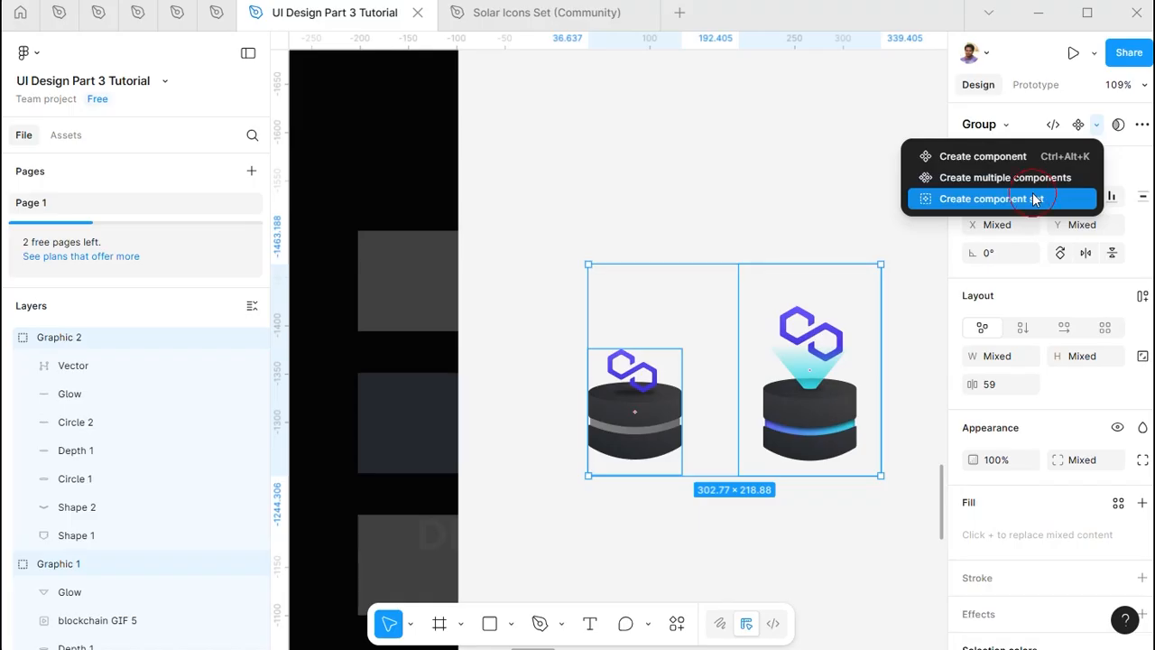
left_click(1034, 195)
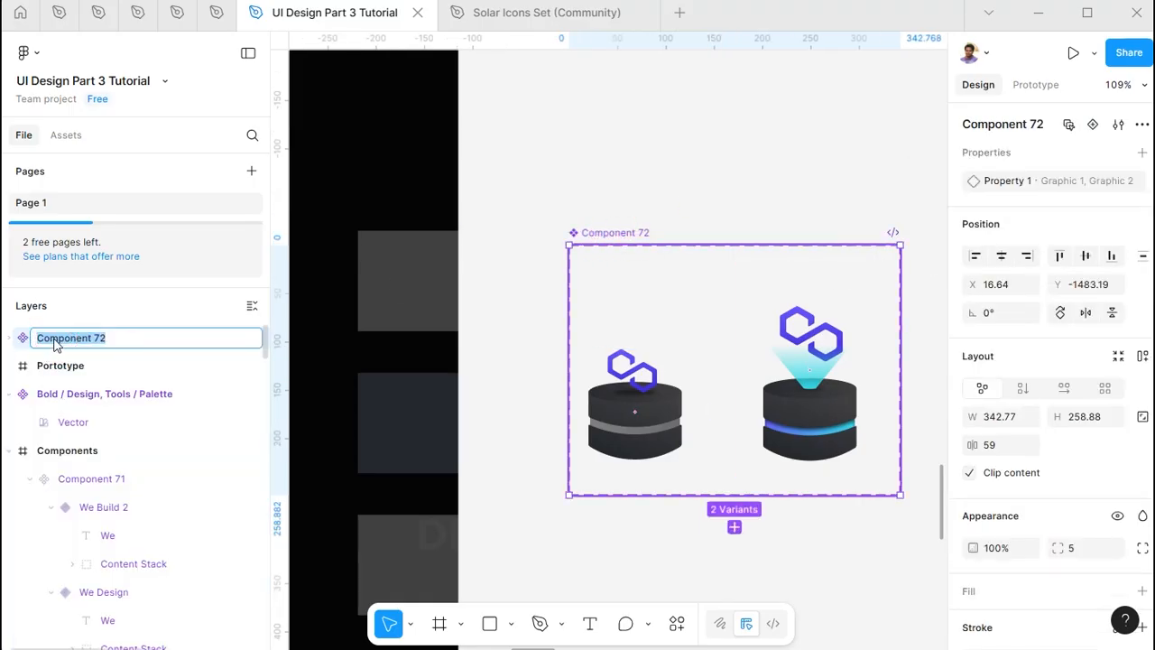
type("Graphics")
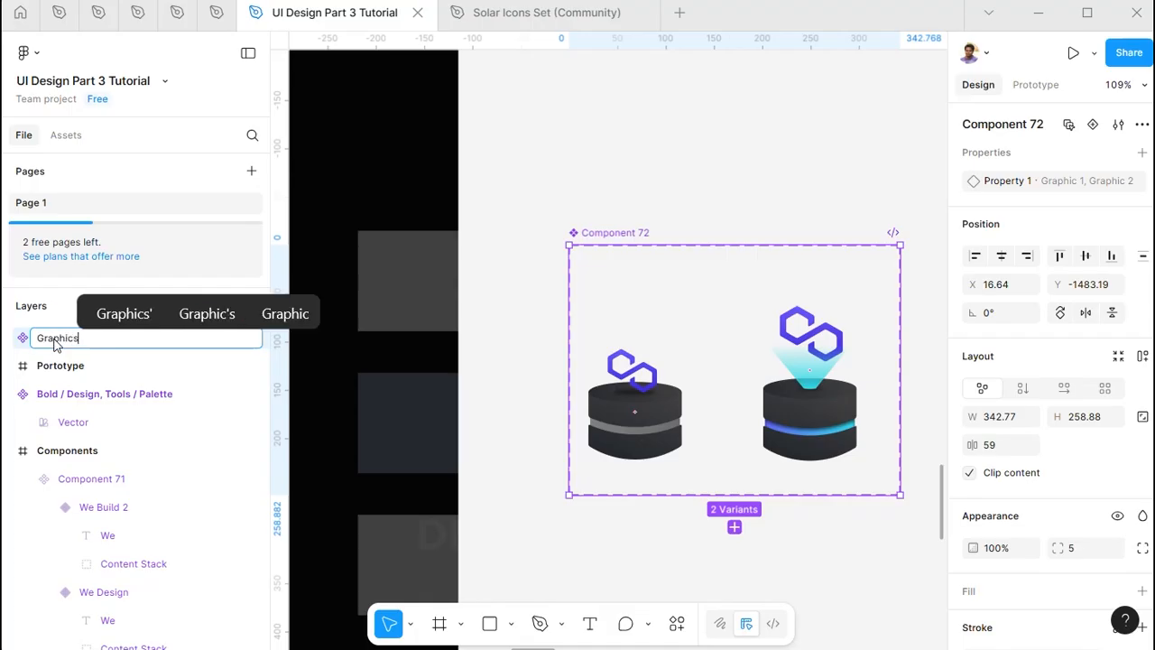
key("Return")
Name the unlit Graphic 2 variant Default and the glowing Graphic 1 variant Hover
left_click(638, 389)
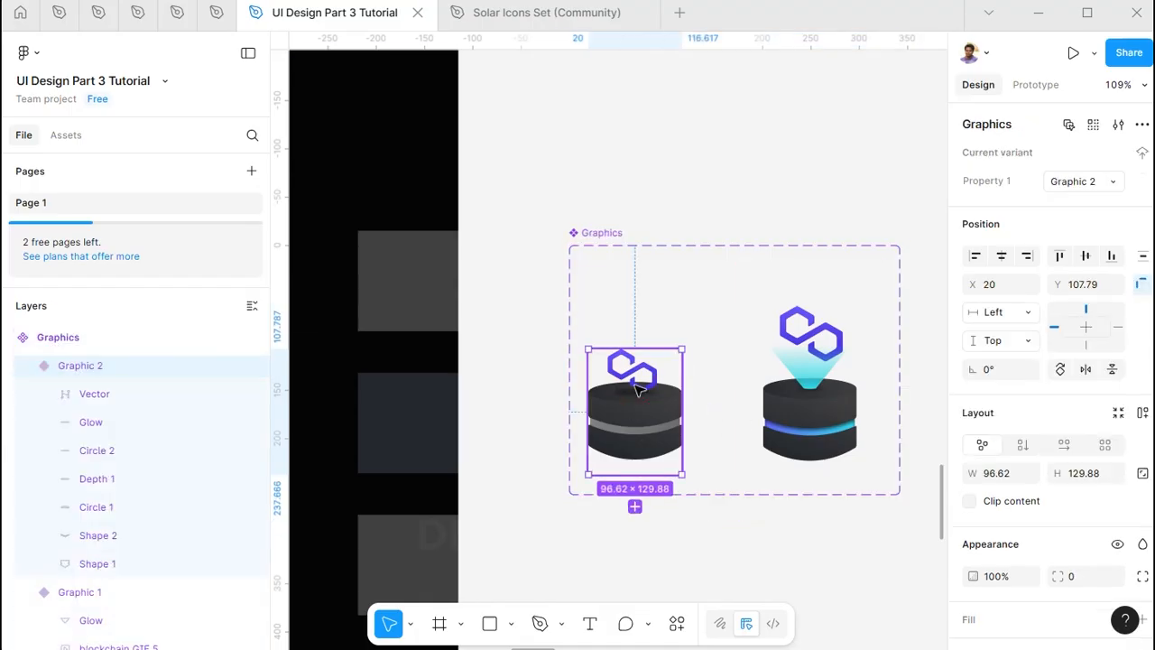
left_click(1089, 182)
type("Default")
key("Return")
key("Tab")
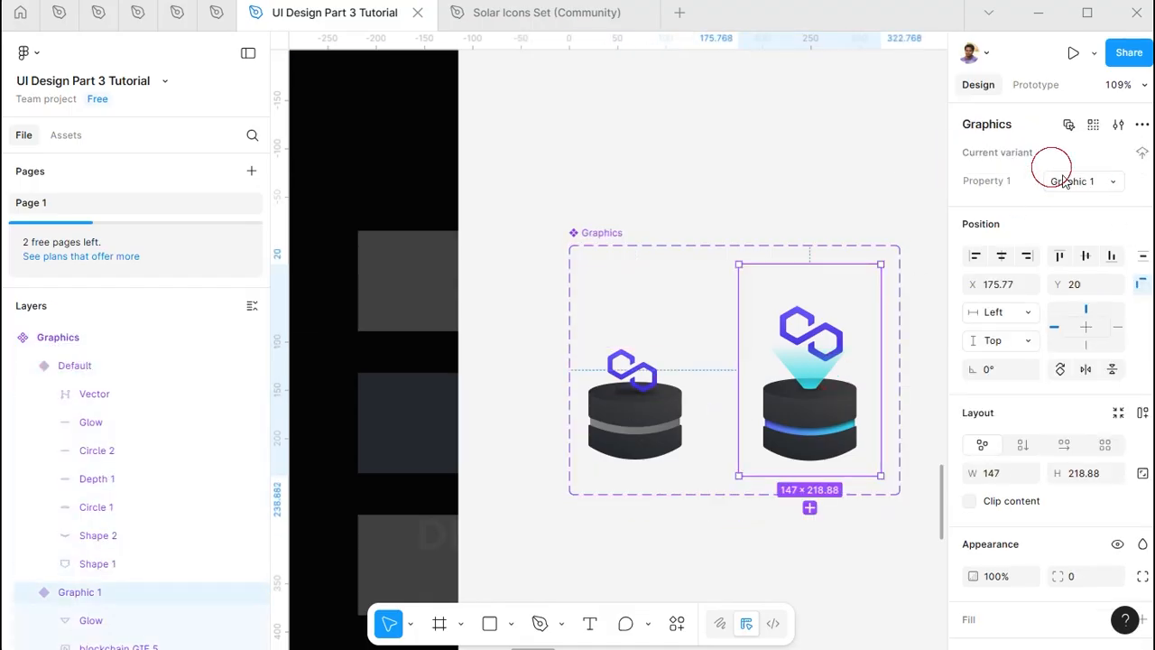
left_click(1067, 182)
type("Hover")
key("Return")
Connect the Default variant to Hover with a While hovering interaction
left_click(625, 432)
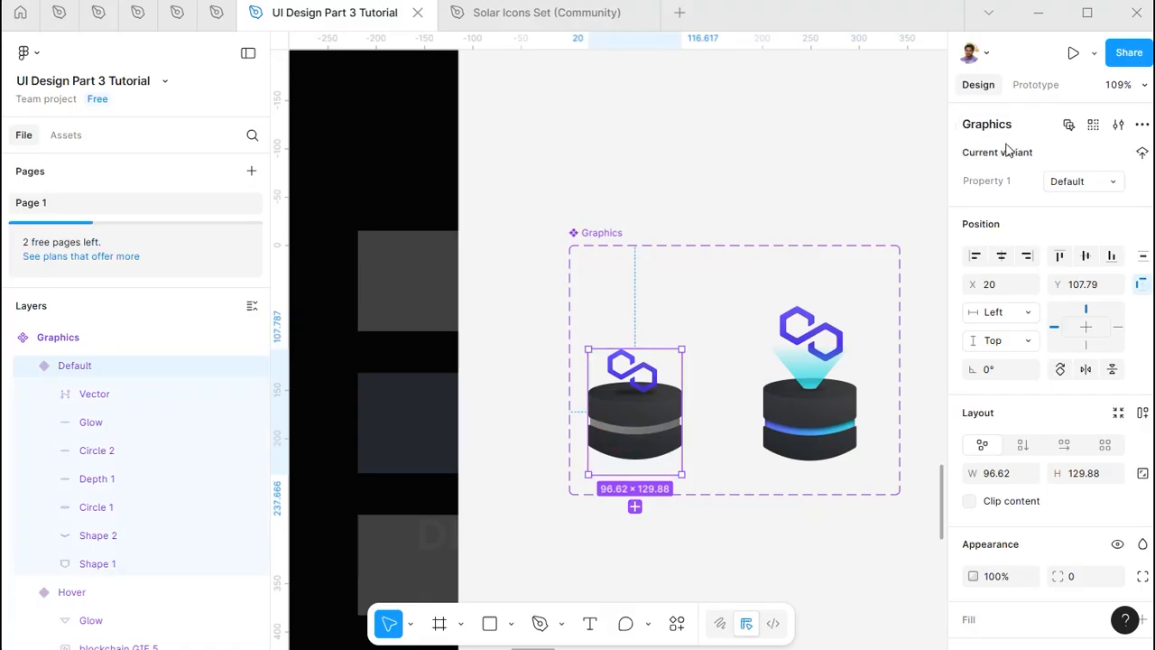
scroll(839, 443, "up", 5)
scroll(839, 443, "down", 3)
left_click(1033, 85)
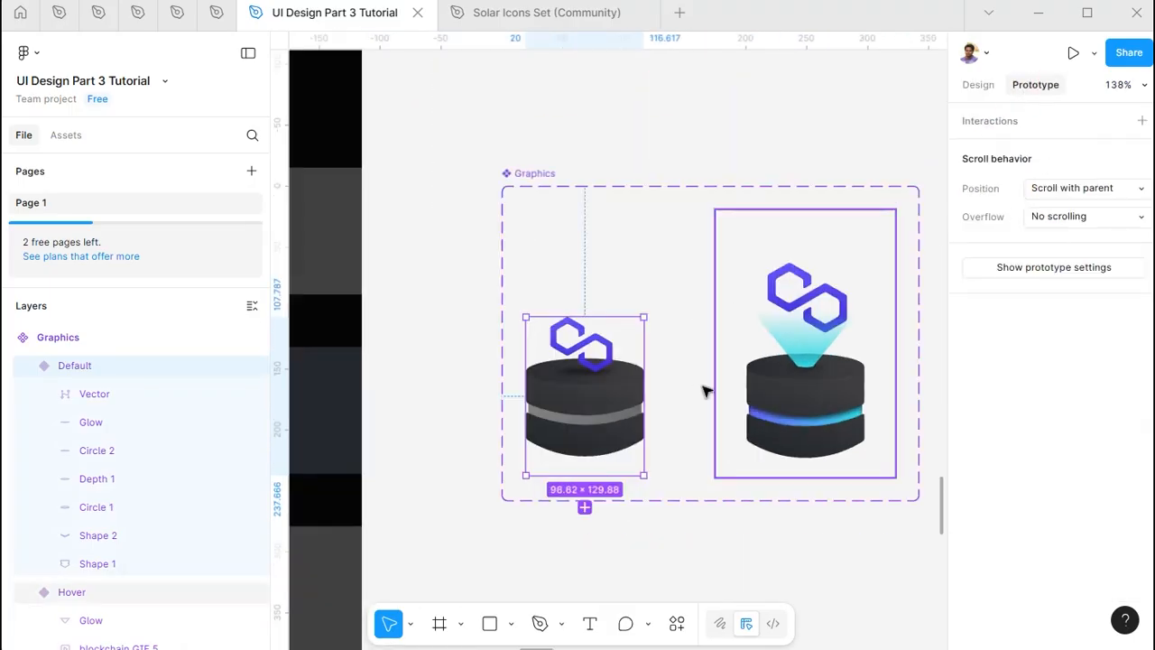
left_click_drag(644, 396, 776, 379)
left_click(748, 426)
left_click(748, 222)
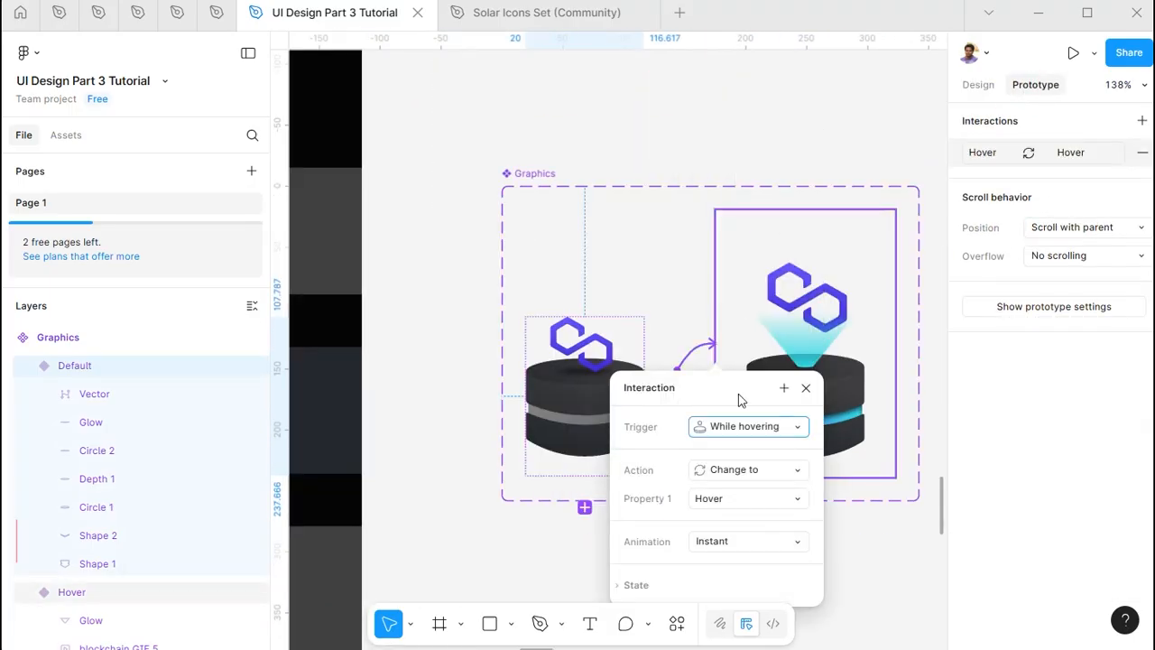
Set the hover interaction's animation to Smart animate with an Ease in and out curve
left_click(719, 542)
left_click(736, 579)
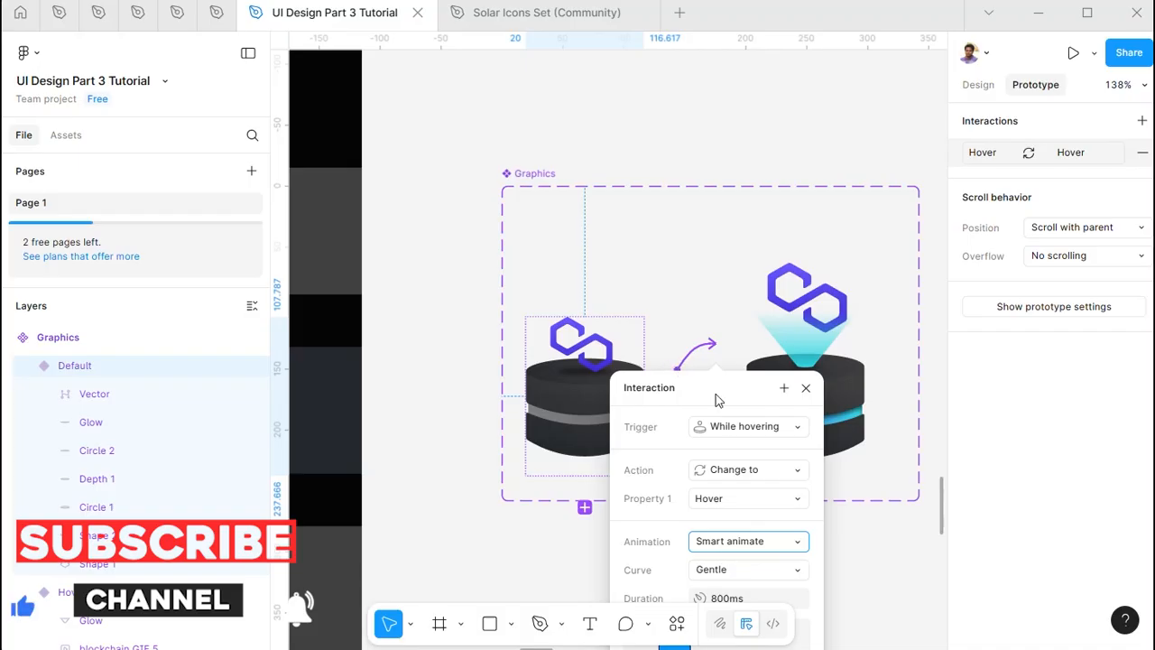
left_click_drag(717, 400, 684, 207)
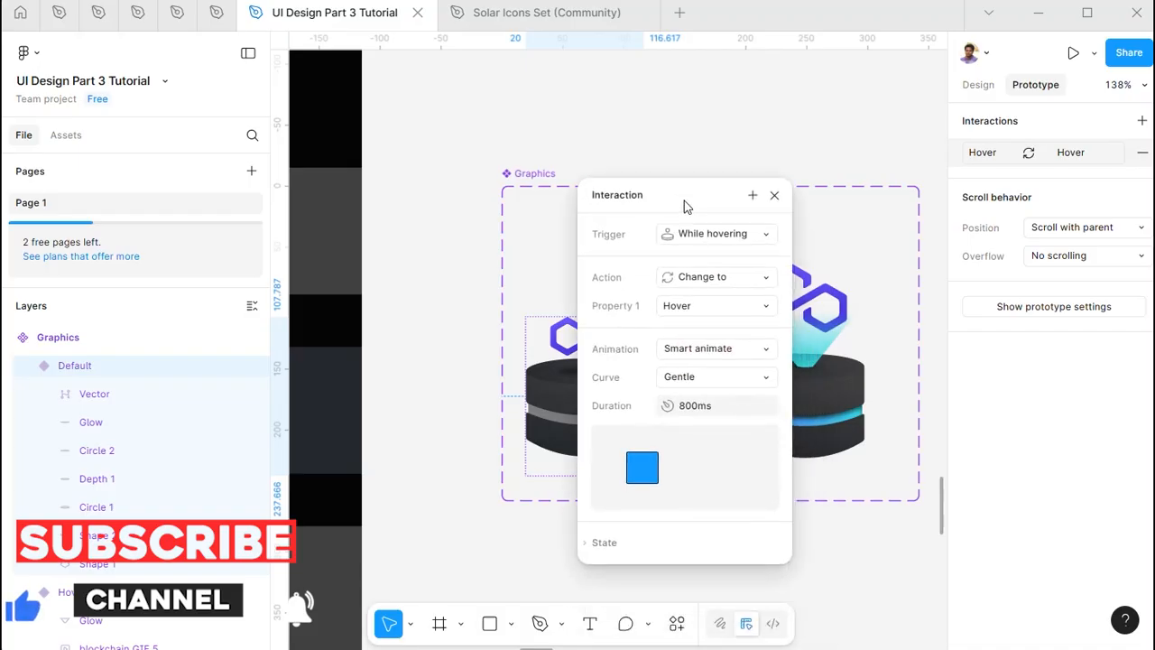
left_click(707, 380)
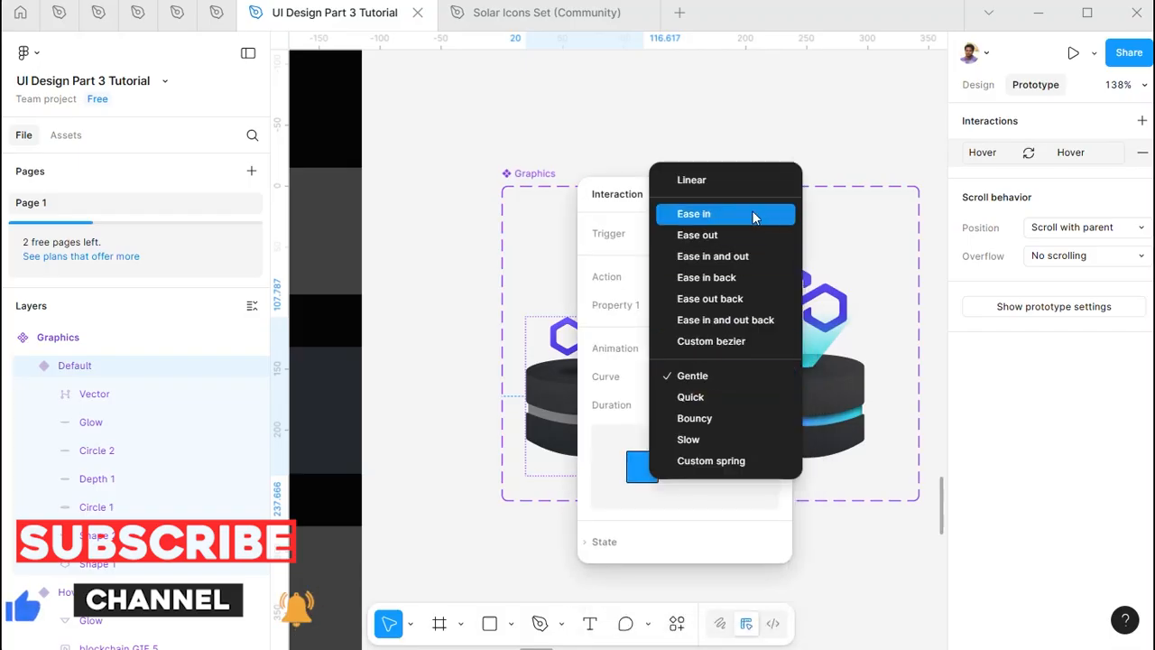
left_click(733, 256)
left_click(773, 194)
Connect the Hover variant back to Default with a Mouse leave trigger and an Ease out curve
left_click(752, 373)
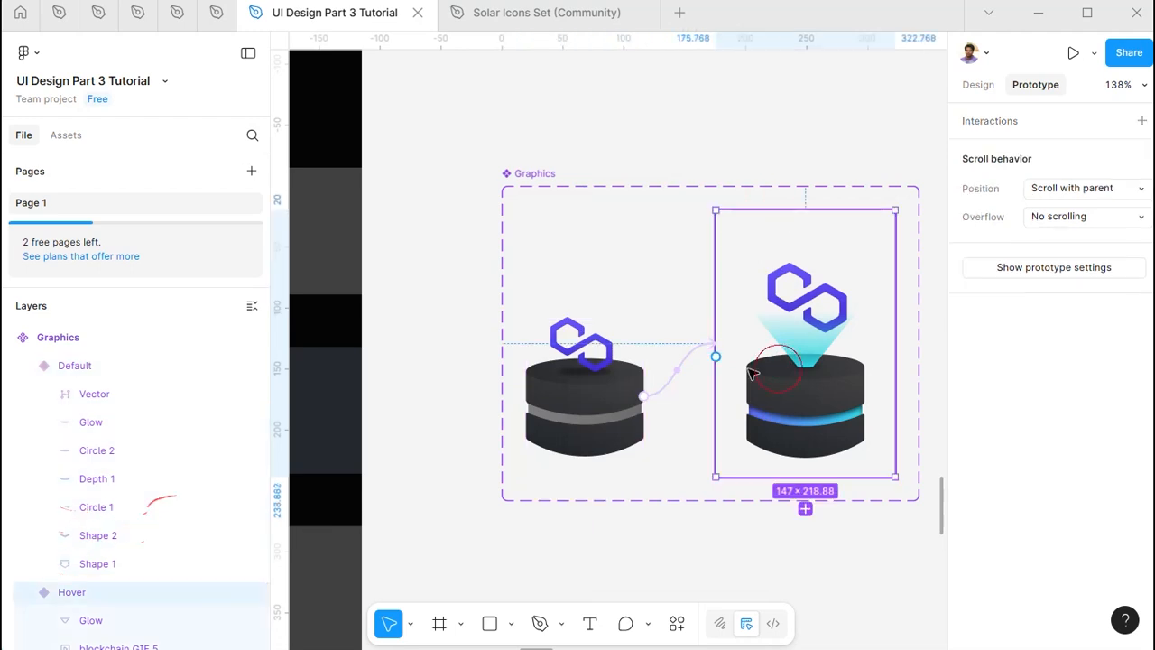
left_click_drag(717, 357, 627, 379)
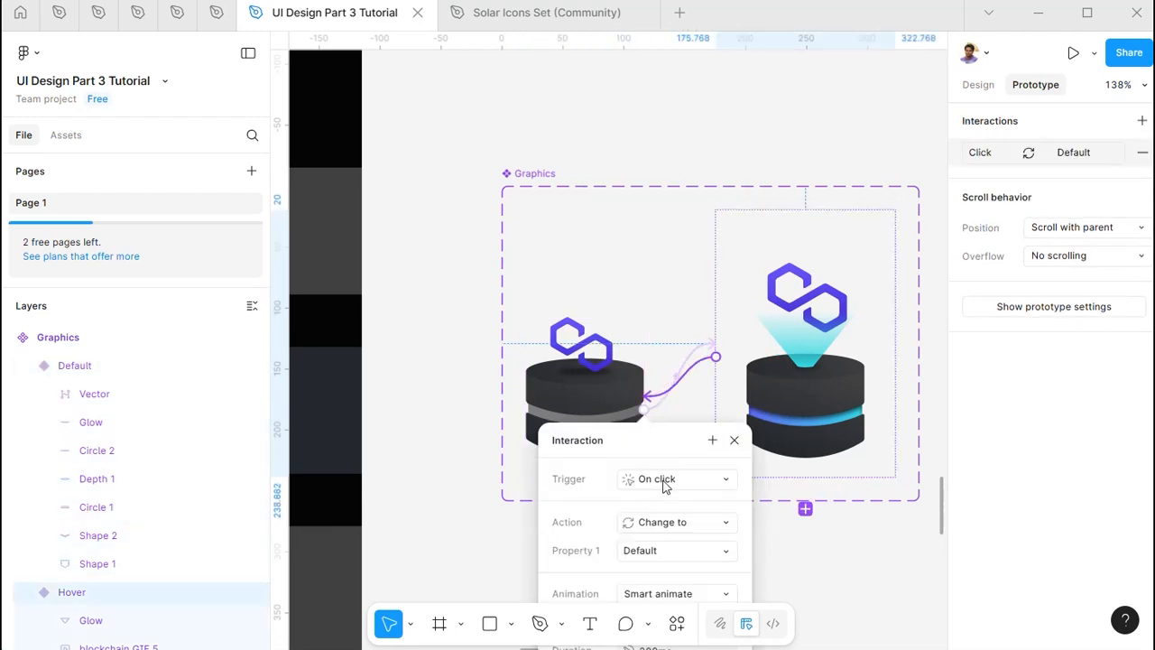
left_click(665, 486)
left_click(702, 382)
left_click_drag(672, 442, 644, 235)
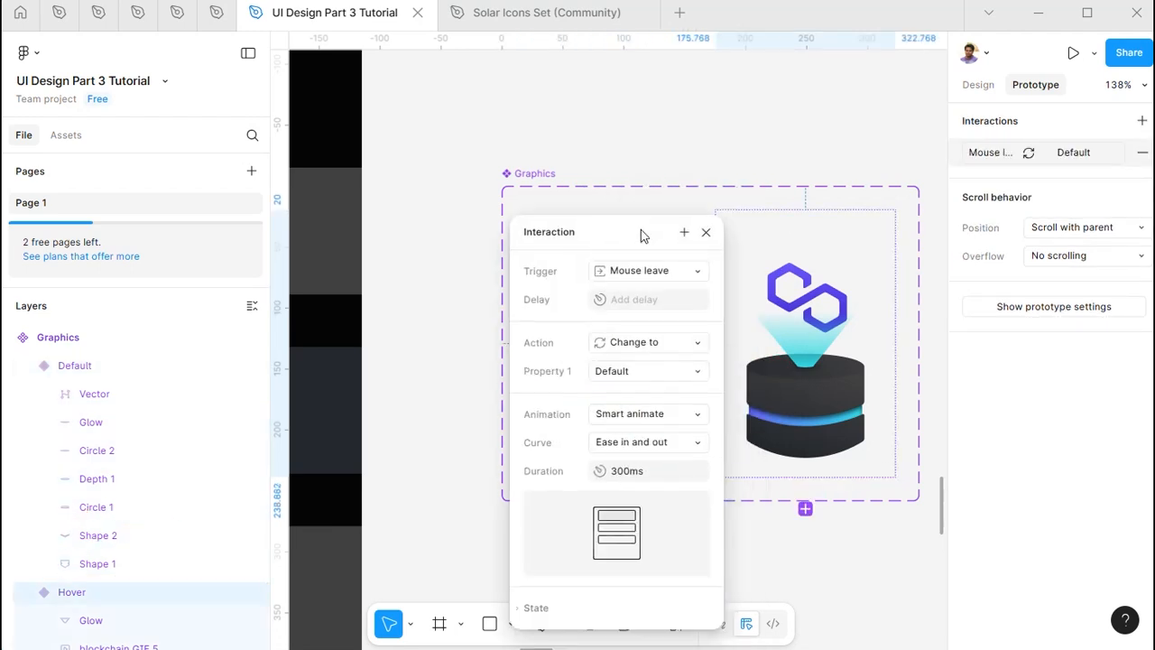
left_click(645, 444)
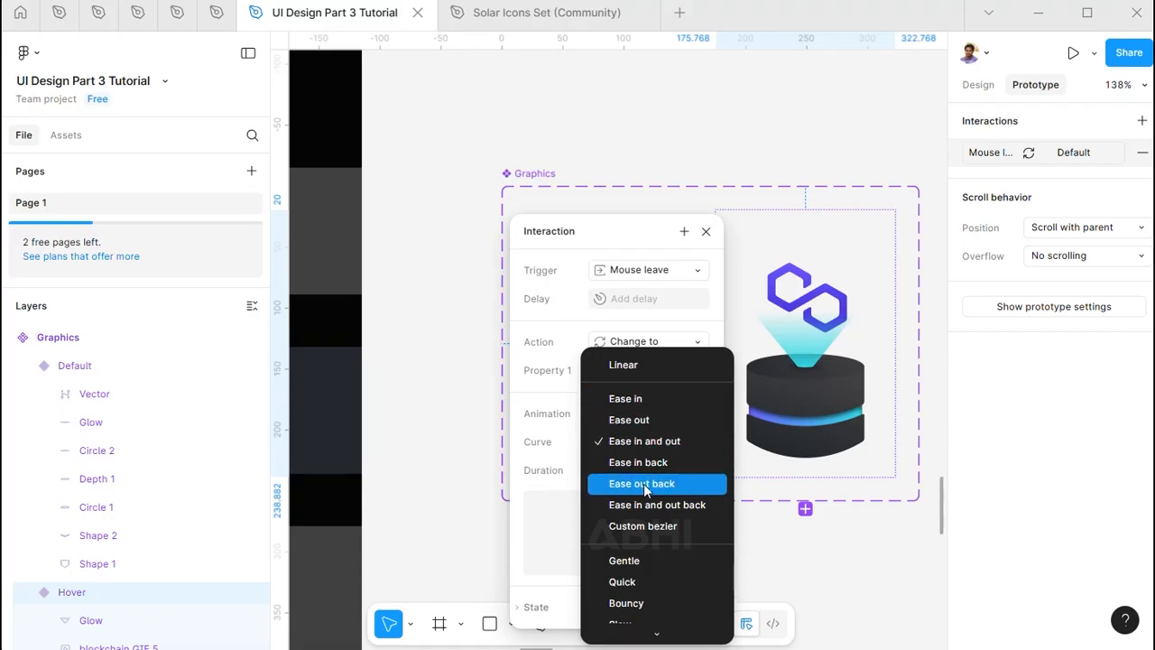
left_click(660, 419)
left_click(708, 232)
Place an instance of the Graphics component's Default variant in the Portotype frame
scroll(709, 235, "down", 5)
left_click(677, 288)
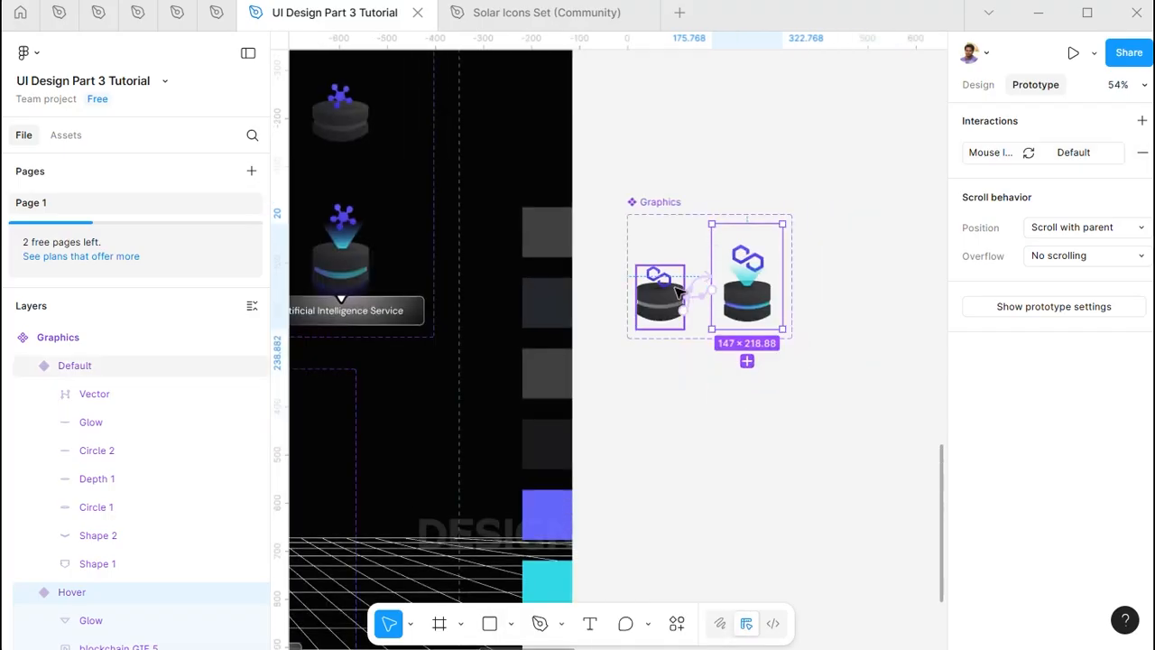
left_click(978, 84)
left_click_drag(733, 225, 710, 416)
scroll(710, 416, "down", 5)
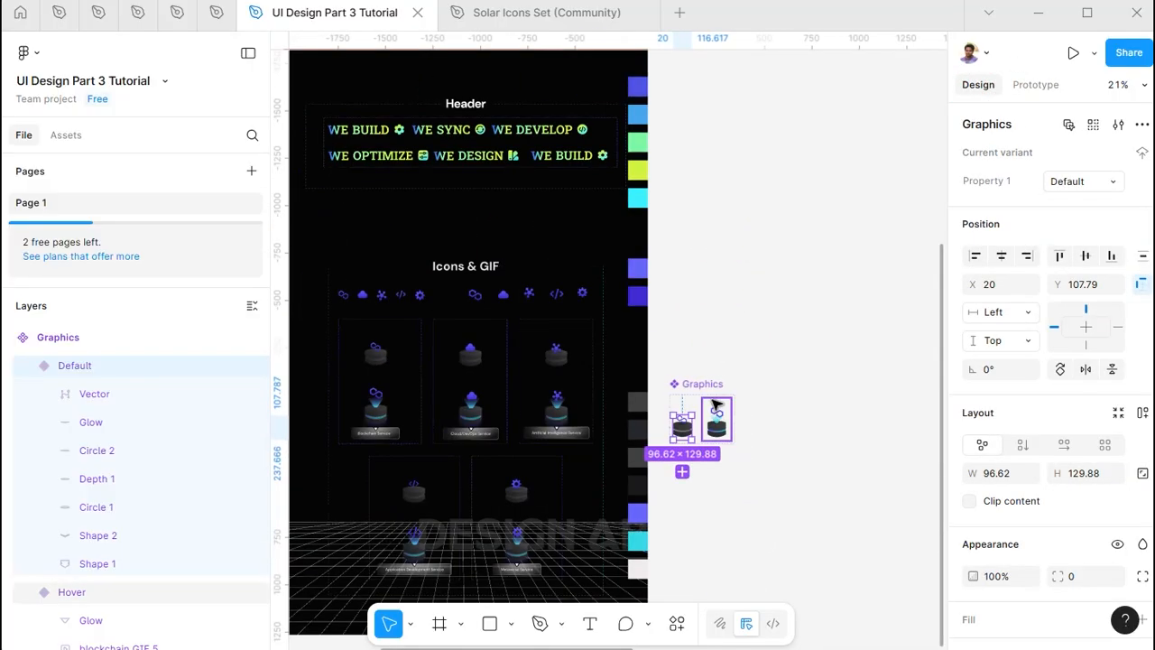
scroll(758, 325, "down", 4)
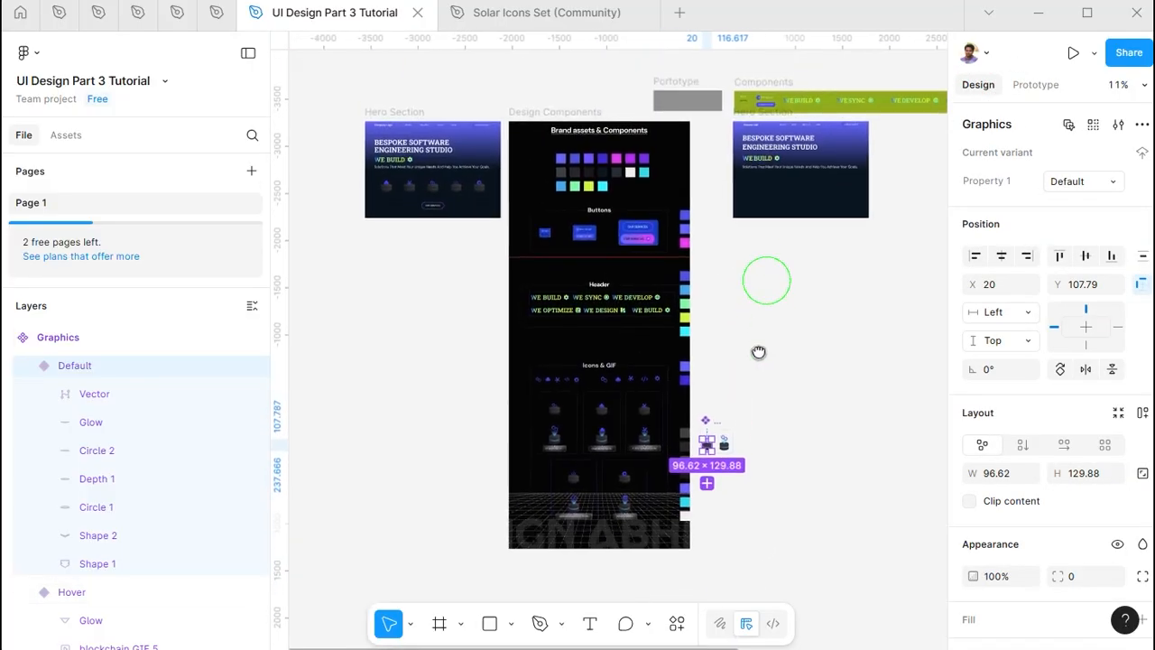
scroll(709, 456, "up", 2)
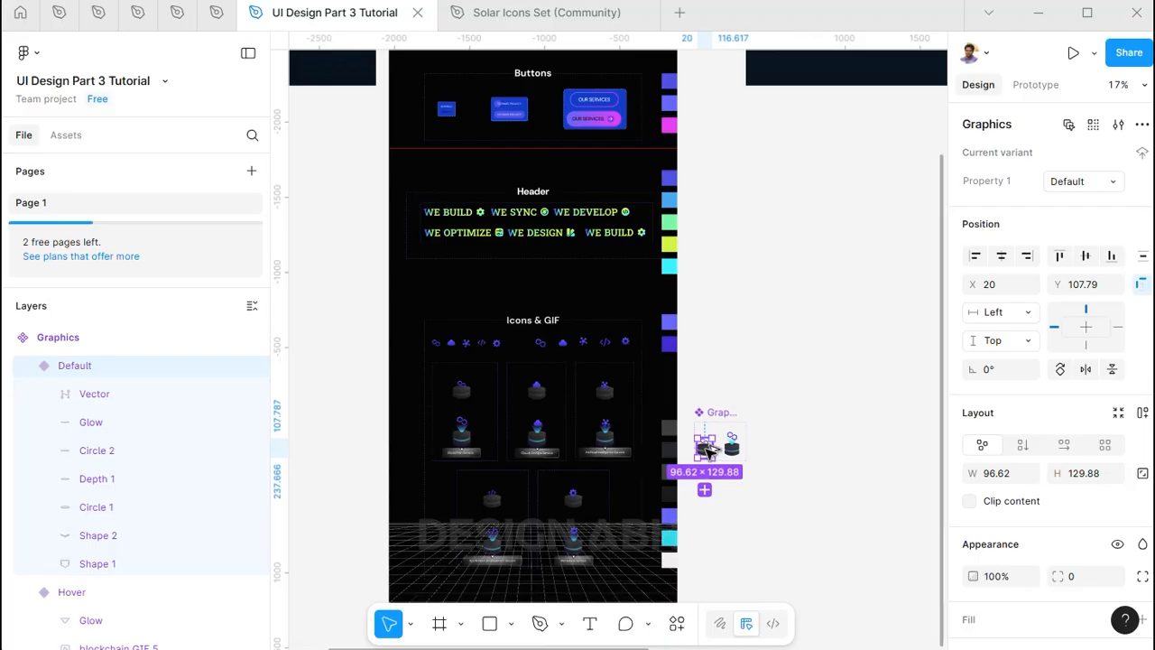
left_click_drag(706, 449, 675, 212)
Preview the Portotype frame to check the Graphics component's prototype
scroll(675, 212, "up", 5)
left_click(475, 129)
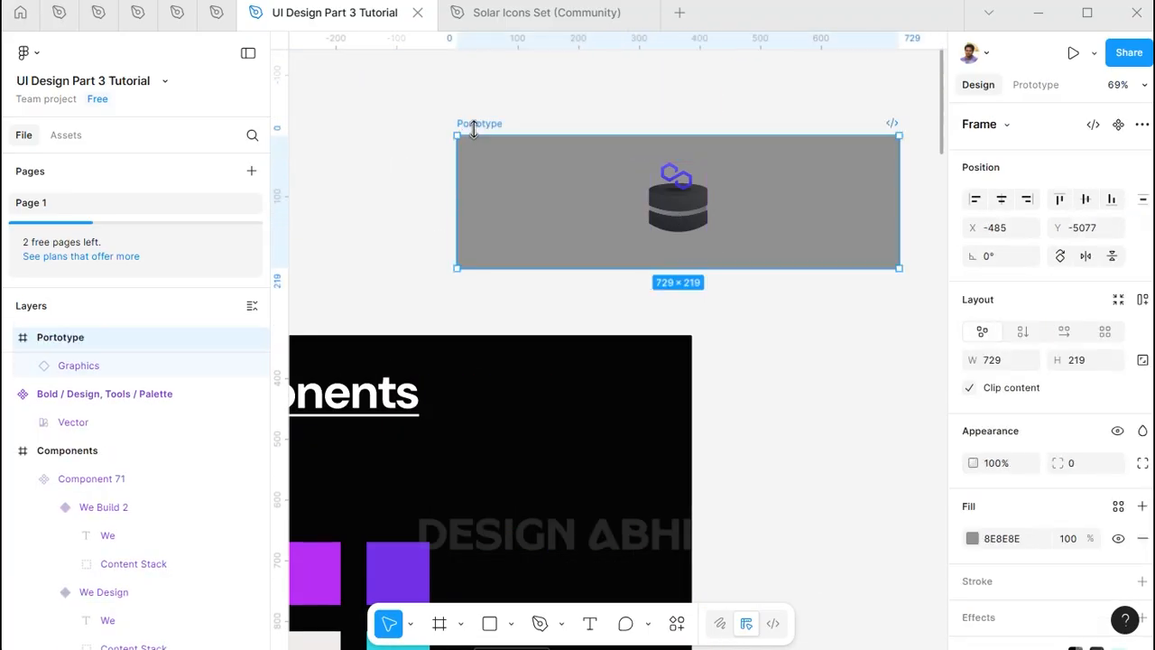
key("shift+space")
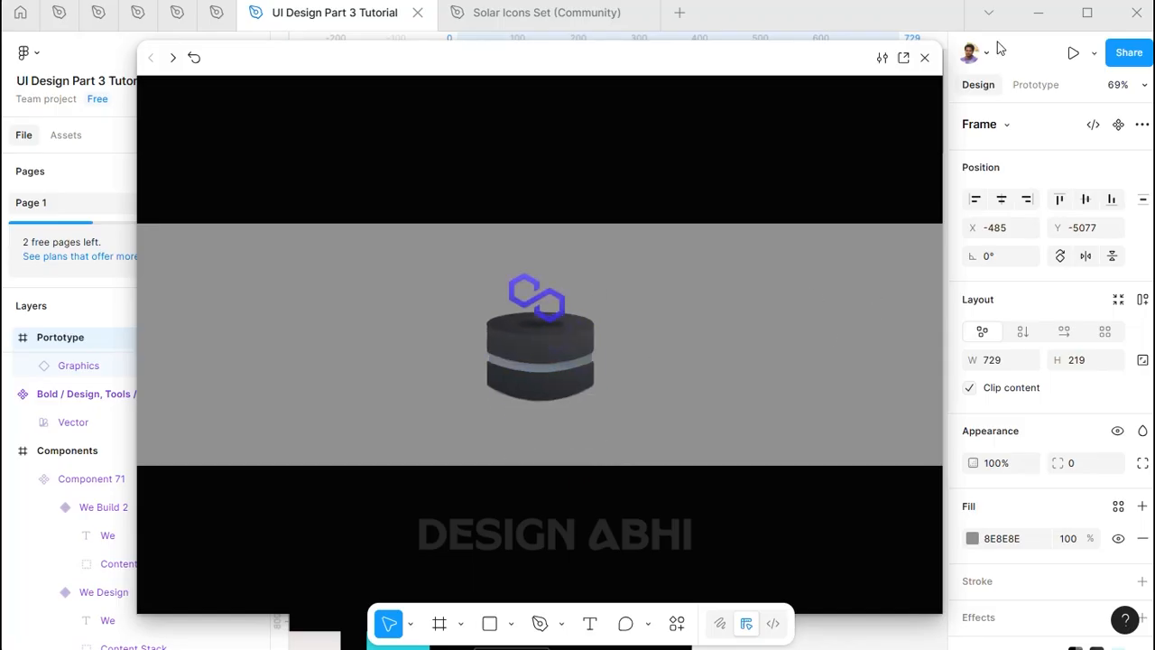
Close the preview and check the width and height of the Graphics component's Default and Hover variants
left_click(925, 58)
scroll(740, 313, "down", 8)
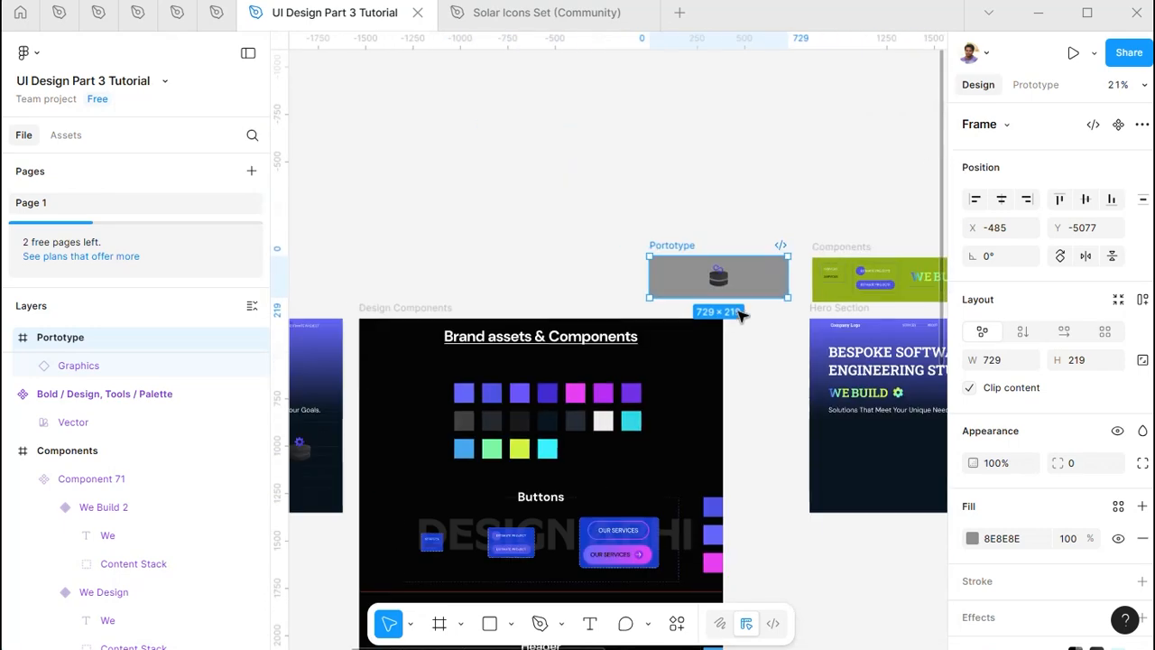
left_click_drag(771, 501, 735, 297)
scroll(734, 294, "up", 4)
scroll(587, 194, "up", 5)
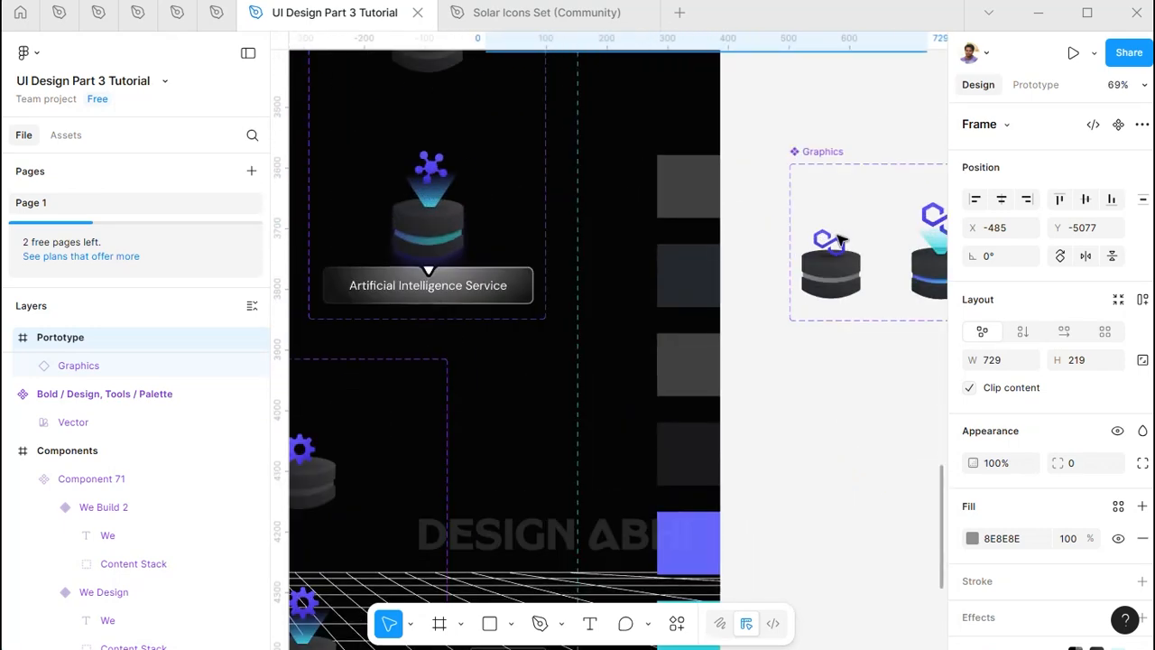
left_click(640, 262)
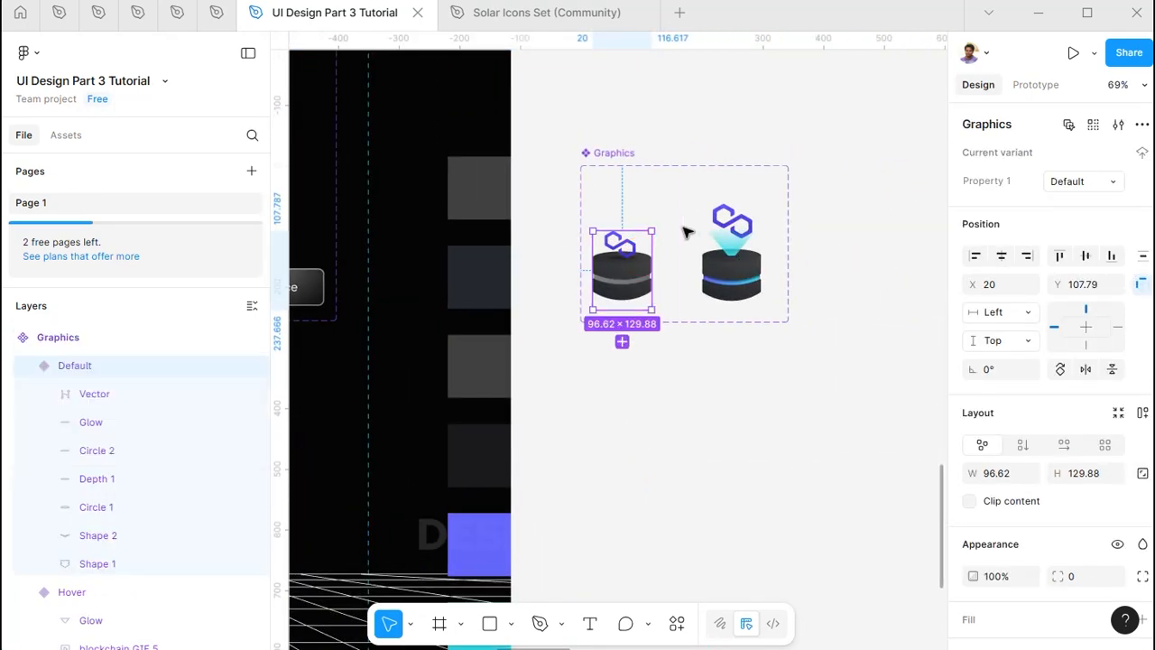
left_click(720, 232)
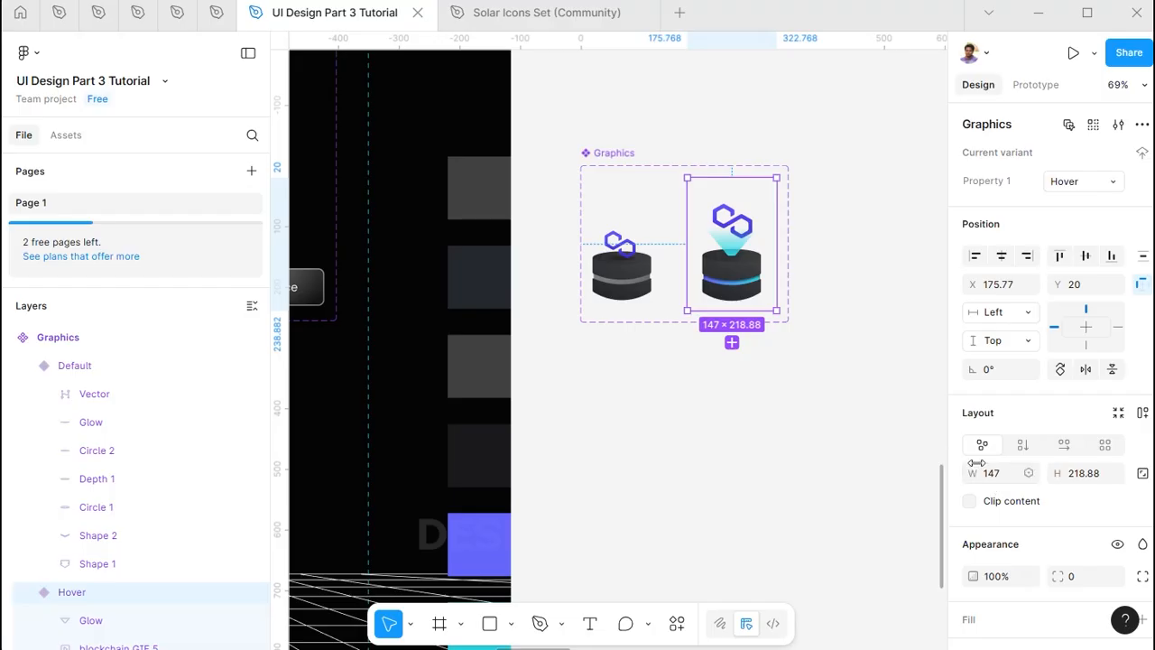
scroll(733, 244, "up", 3)
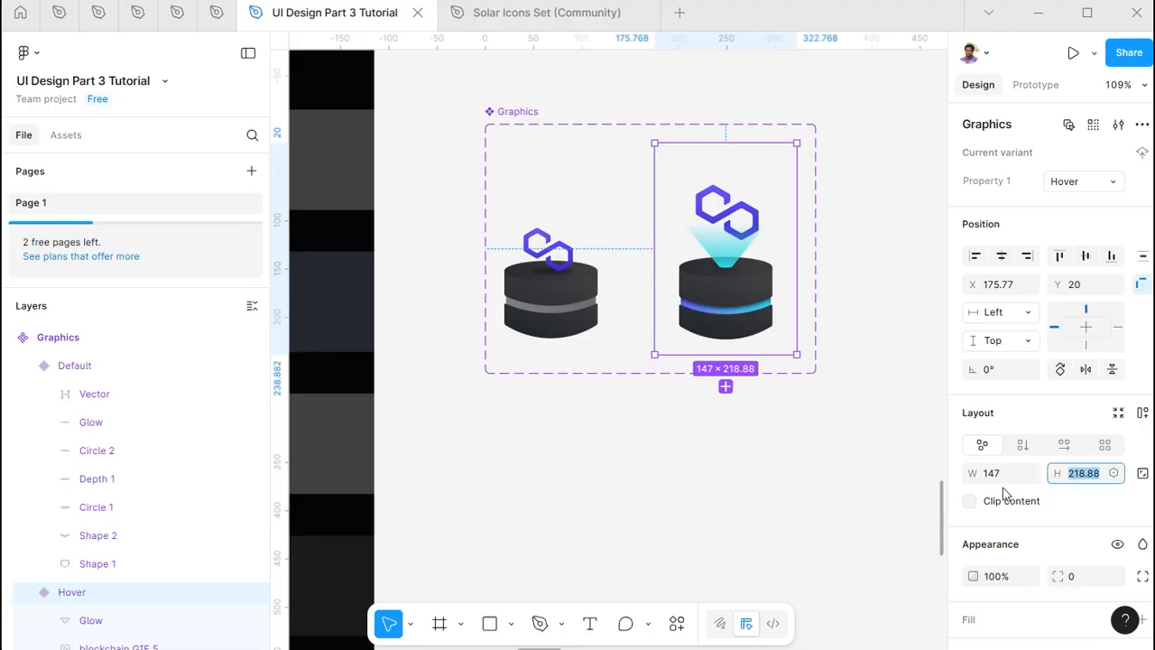
left_click(514, 252)
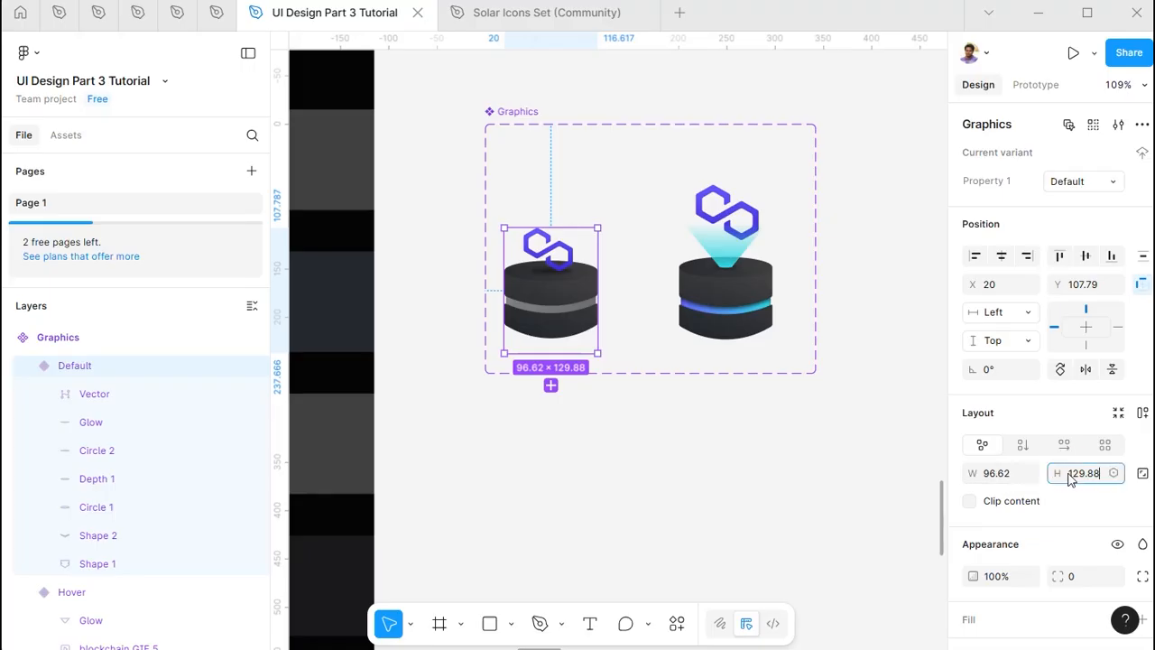
left_click(694, 251)
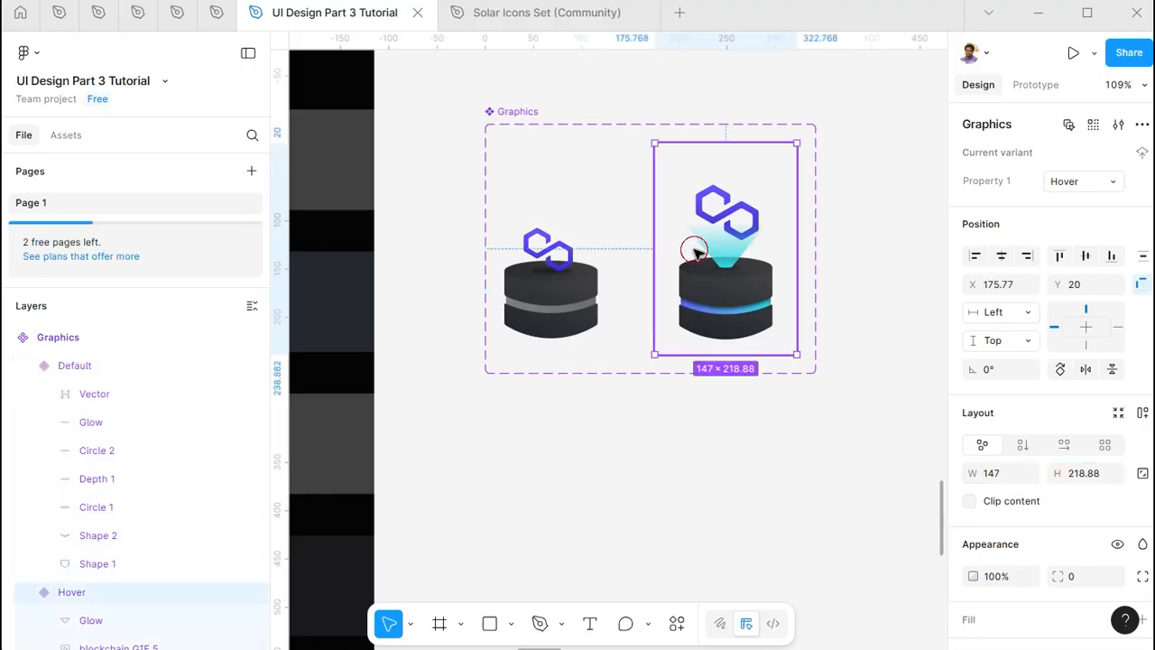
Enlarge the Graphics component's Default variant to 147 × 217 by extending its upper and right edges
left_click(550, 253)
left_click_drag(542, 201, 578, 143)
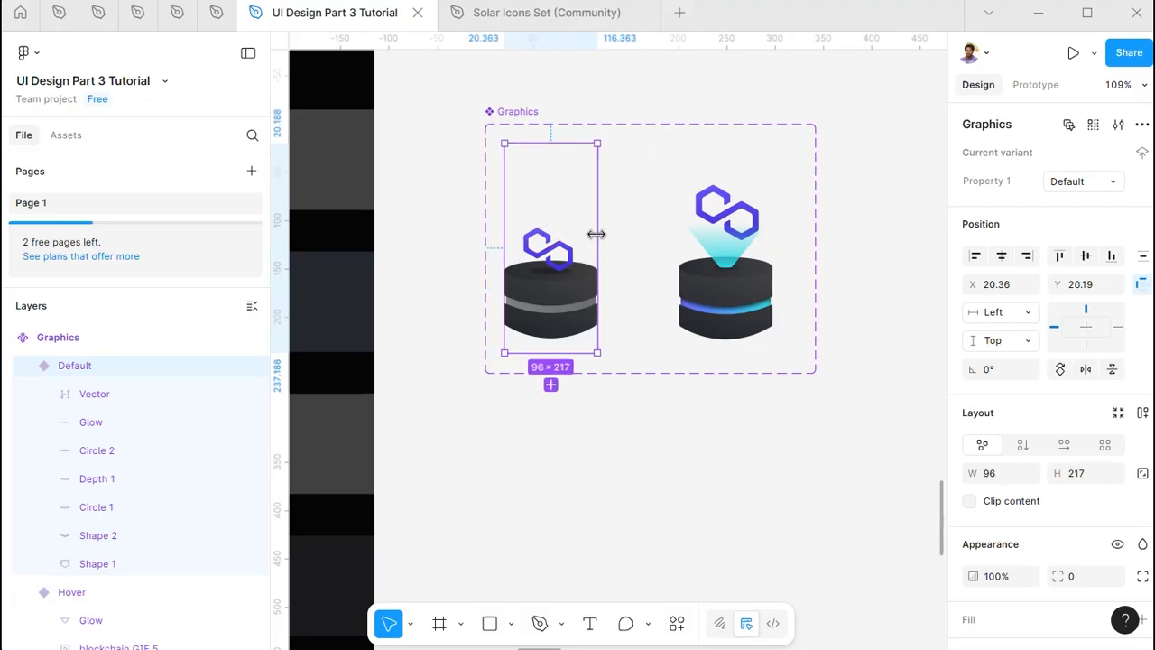
left_click_drag(611, 239, 628, 233)
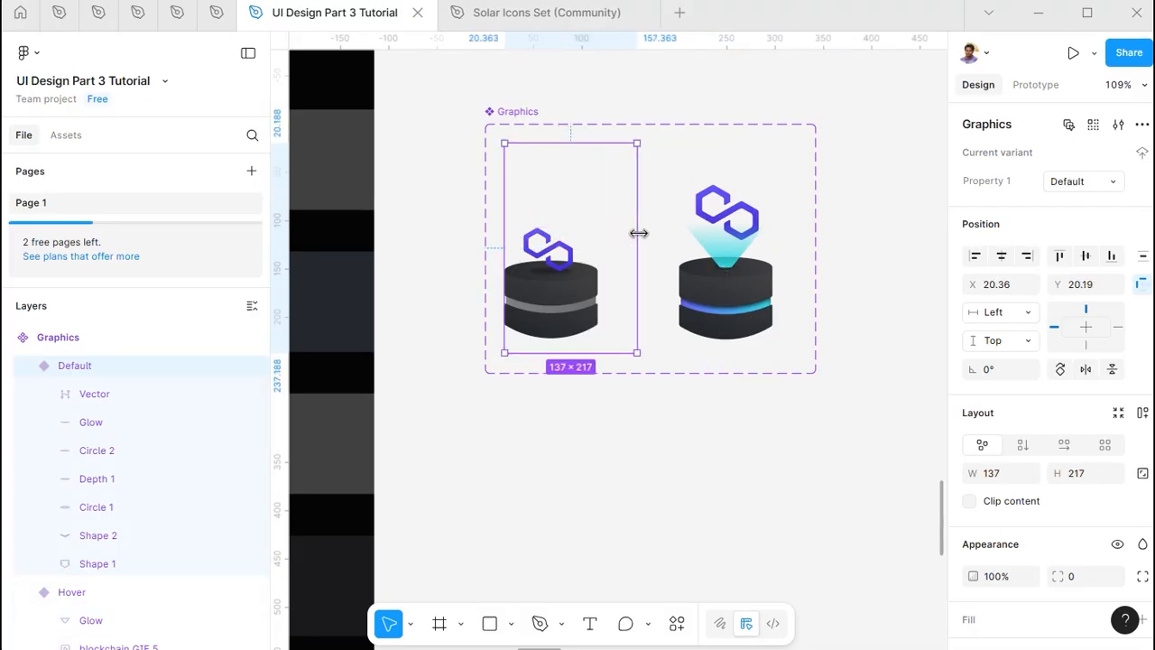
Shift all seven layers inside the Default variant 25 px to the right to centre the graphic horizontally
key("Return")
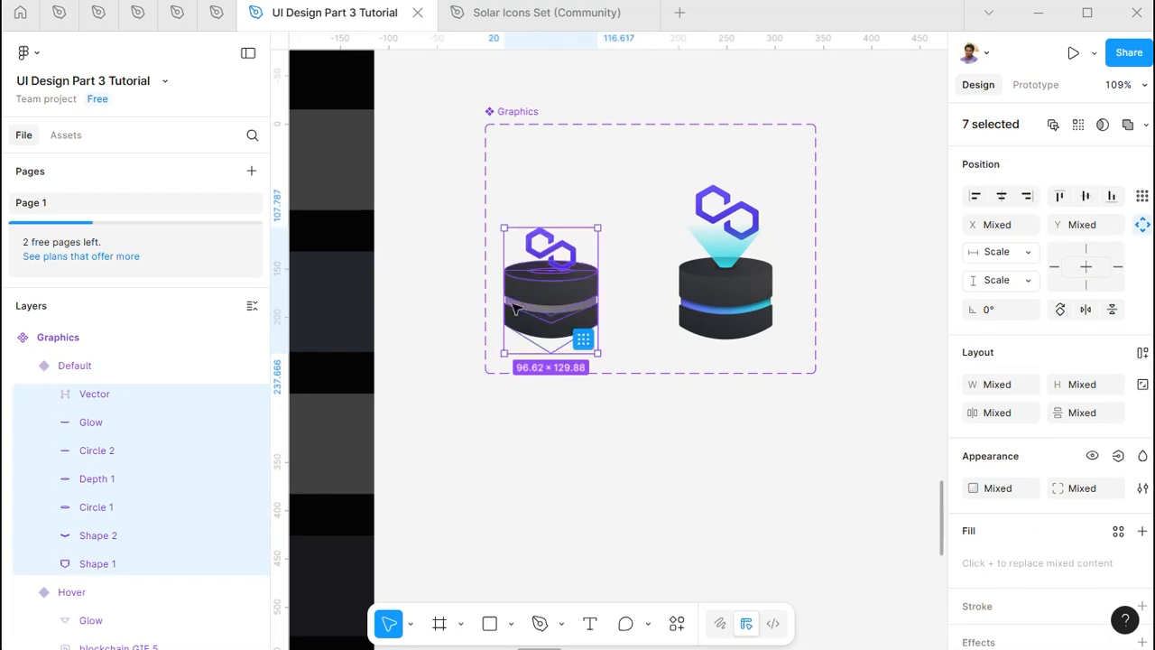
key("shift+Right")
key("shift+Right")
key("shift+Right")
key("Left")
key("Left")
key("Left")
key("Left")
key("Left")
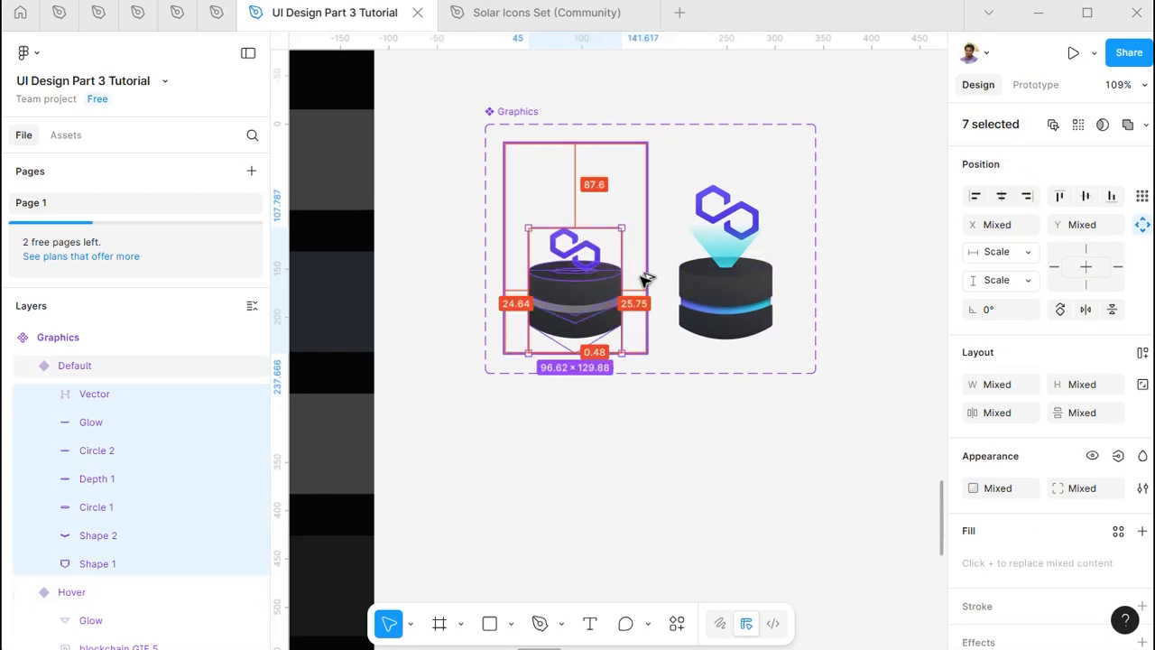
double_click(727, 277)
left_click(582, 298)
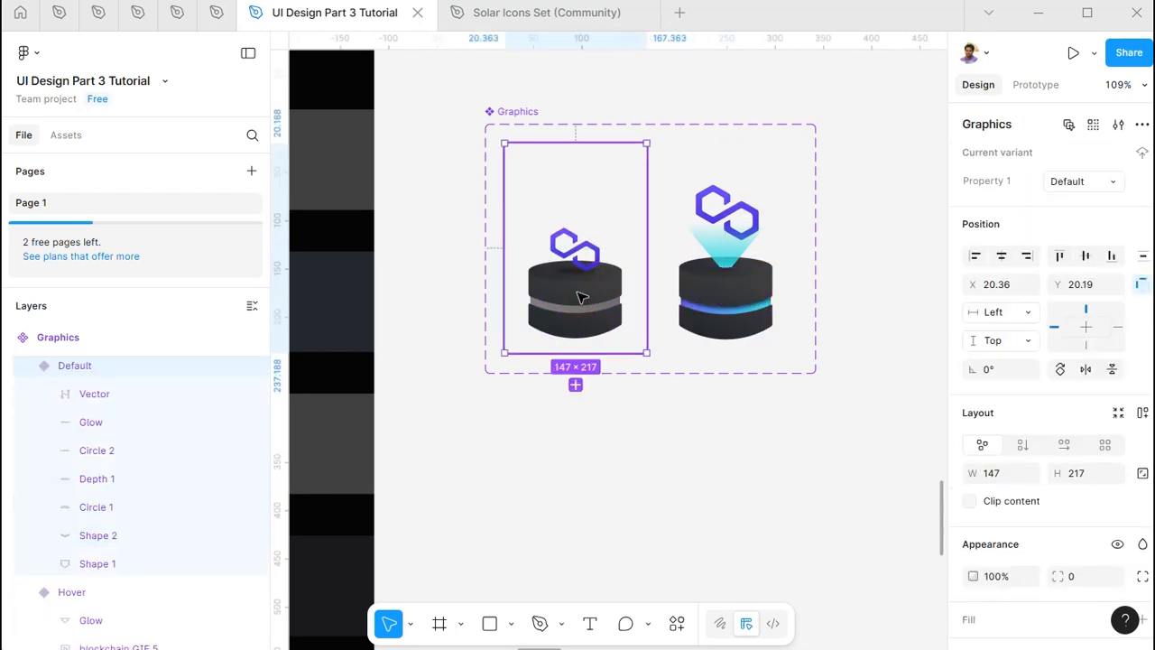
Move the Graphics instance in the Portotype frame up to Y 17
scroll(750, 334, "down", 4)
left_click_drag(689, 142, 693, 438)
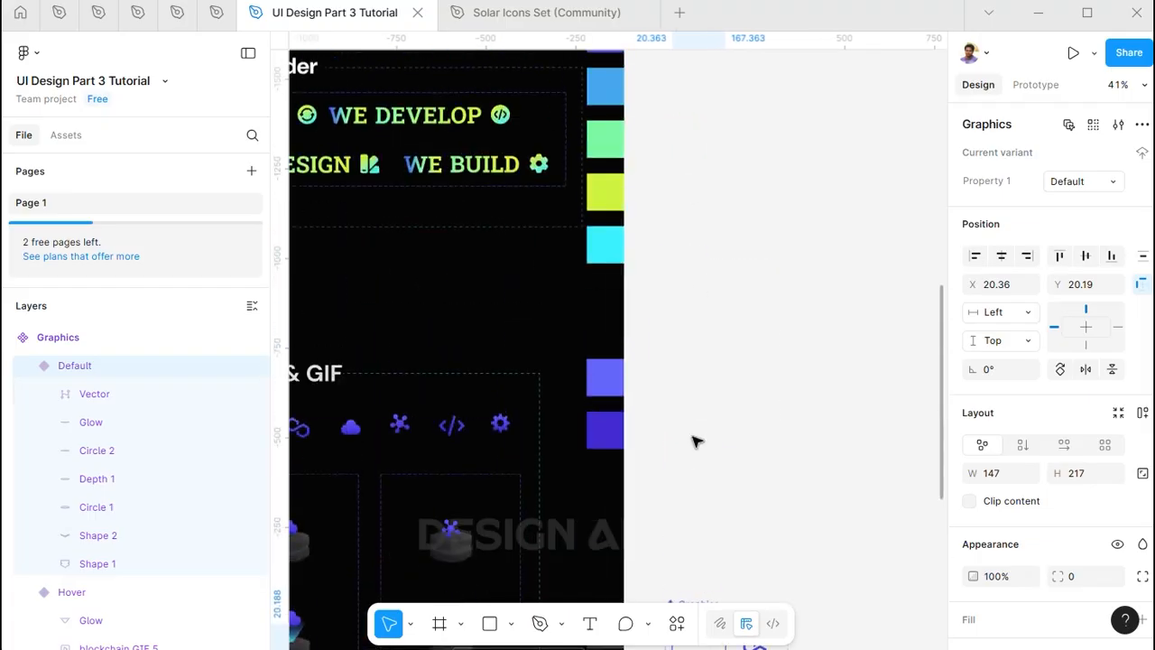
left_click_drag(747, 209, 762, 512)
left_click_drag(722, 193, 722, 573)
left_click_drag(683, 126, 685, 303)
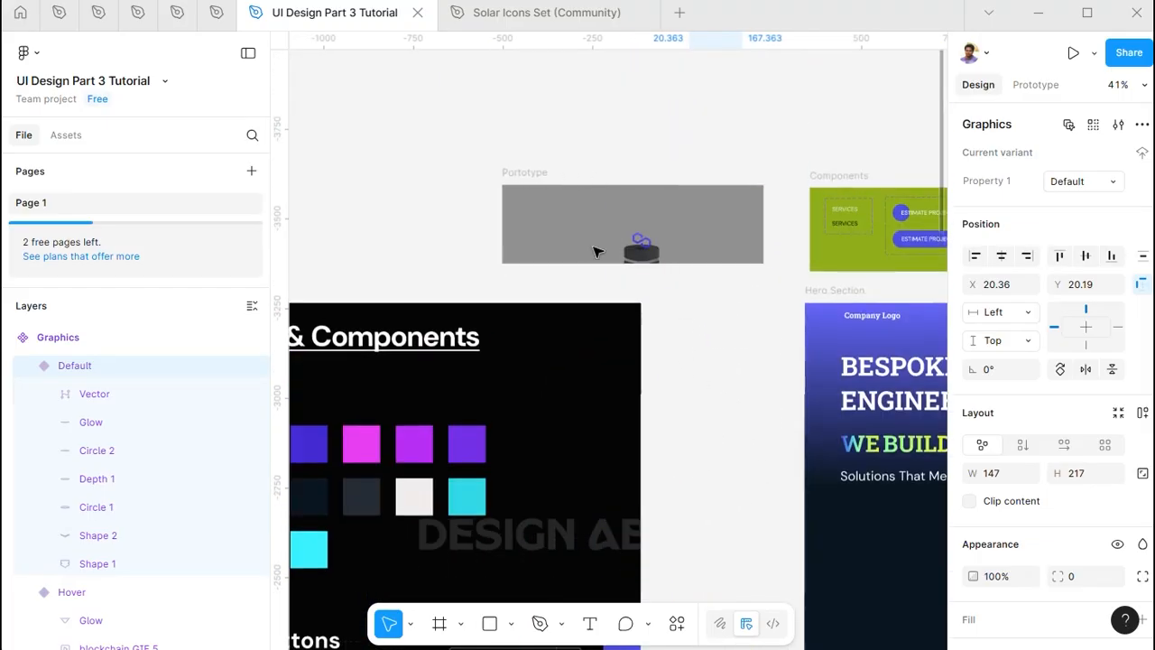
left_click_drag(638, 254, 638, 244)
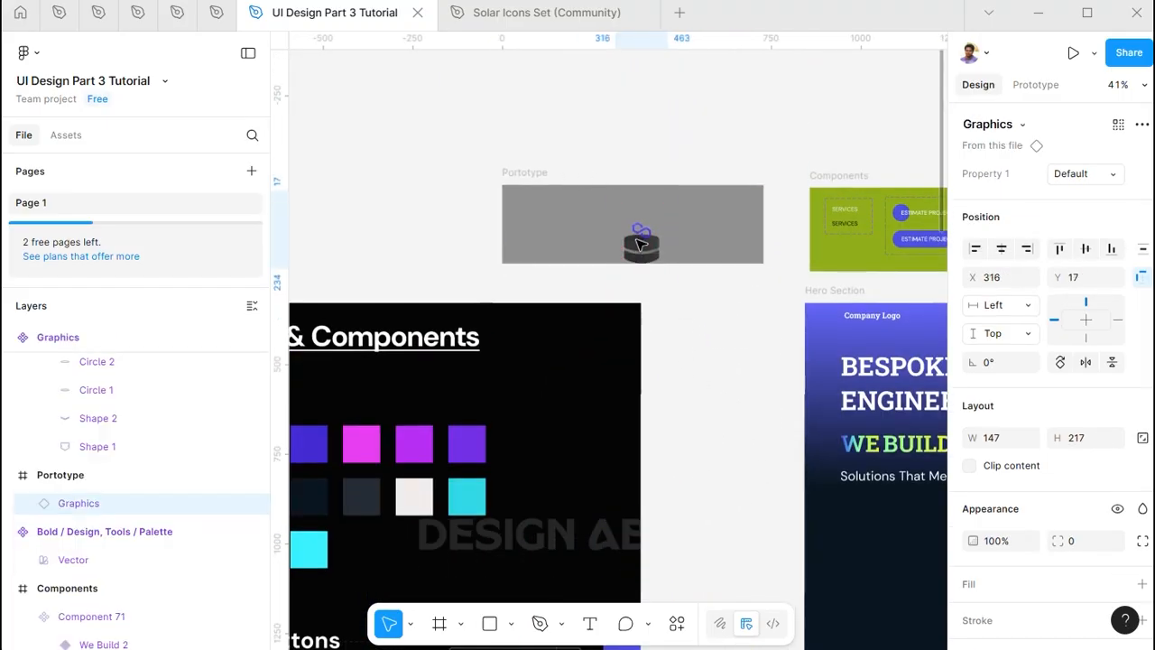
Extend the Portotype frame's height to 273 and preview the Graphics hover animation
left_click(524, 172)
left_click_drag(560, 262, 561, 283)
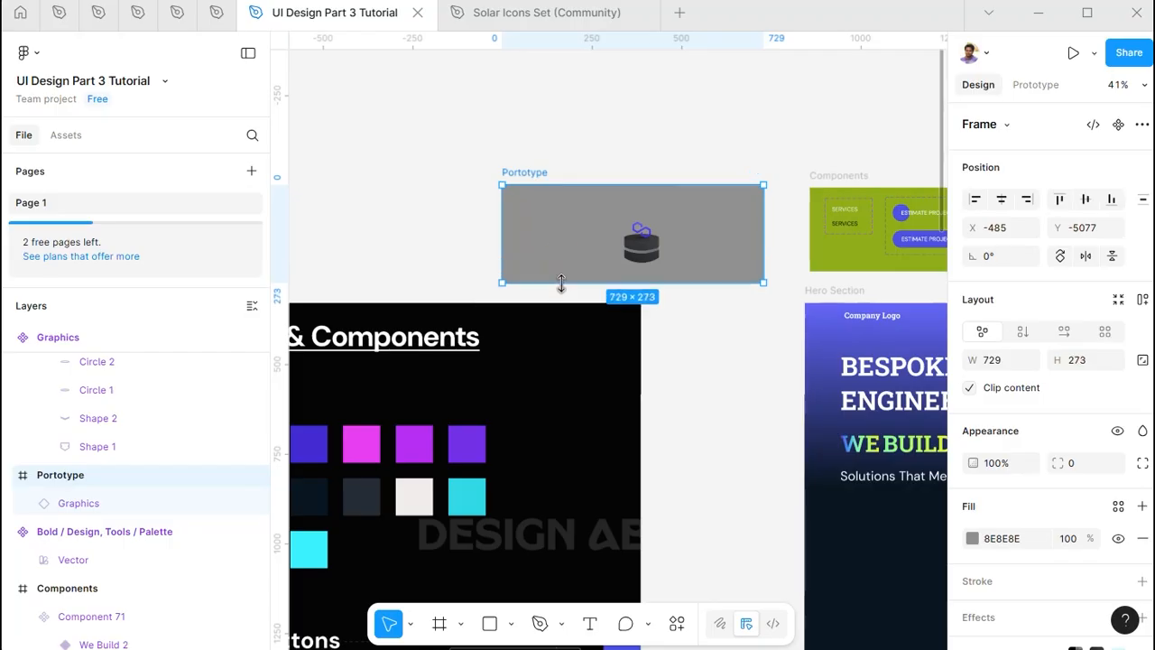
key("shift+space")
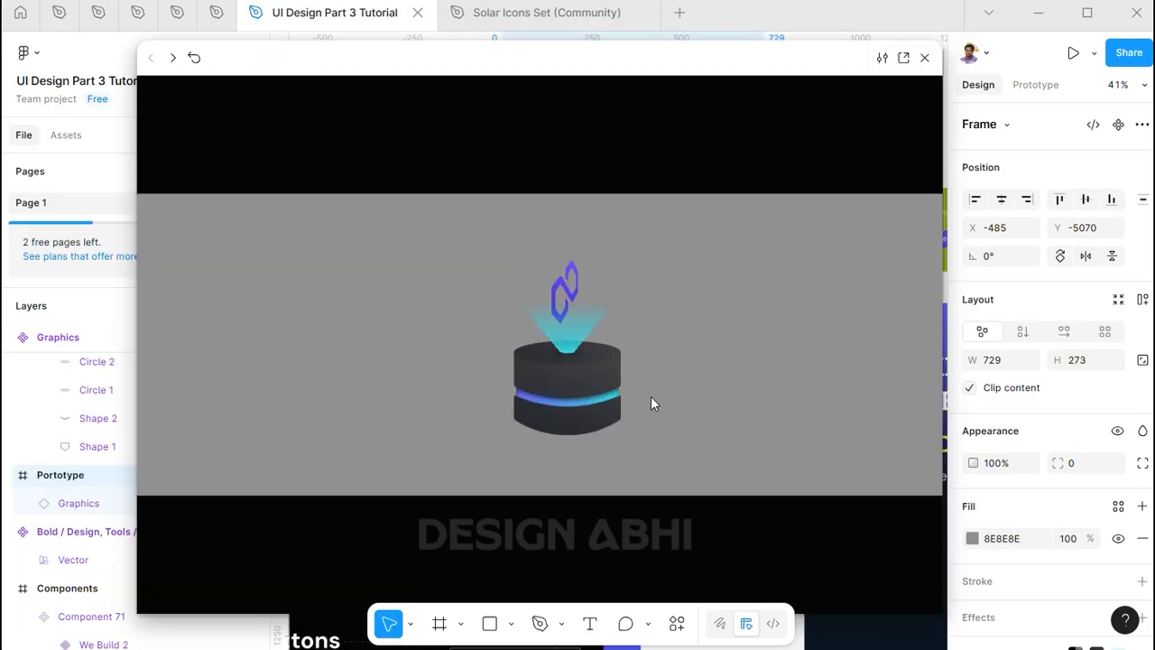
left_click(924, 57)
Move the Graphics component set from beside the Icons & GIF section to the empty canvas beside the Hero Section frame
scroll(726, 491, "down", 5)
scroll(592, 298, "up", 5)
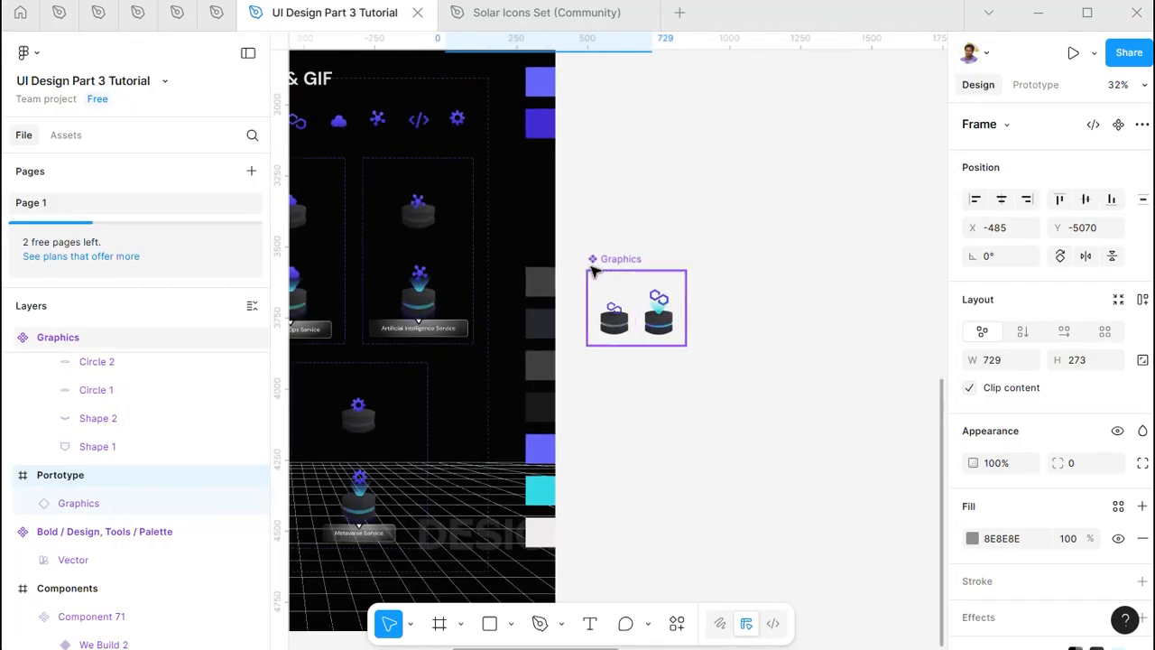
left_click(632, 260)
scroll(668, 230, "down", 5)
scroll(632, 379, "up", 4)
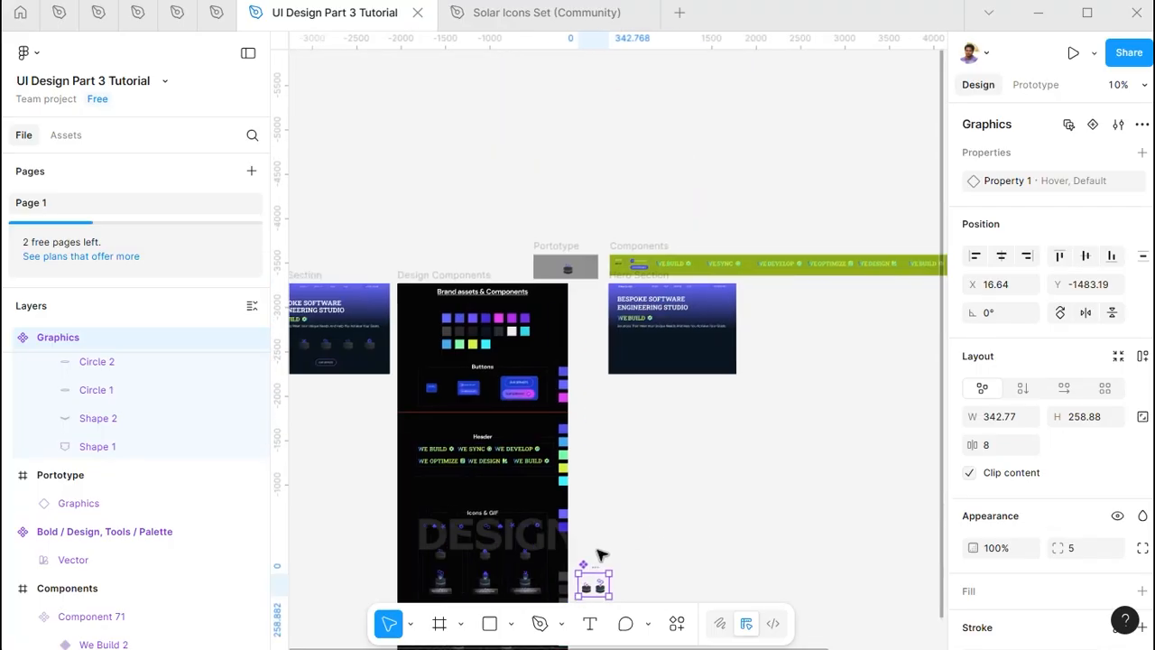
left_click_drag(586, 557, 845, 324)
Extend the Components frame upward to a height of 718 and place the Graphics component set in its upper-left corner
left_click(661, 248)
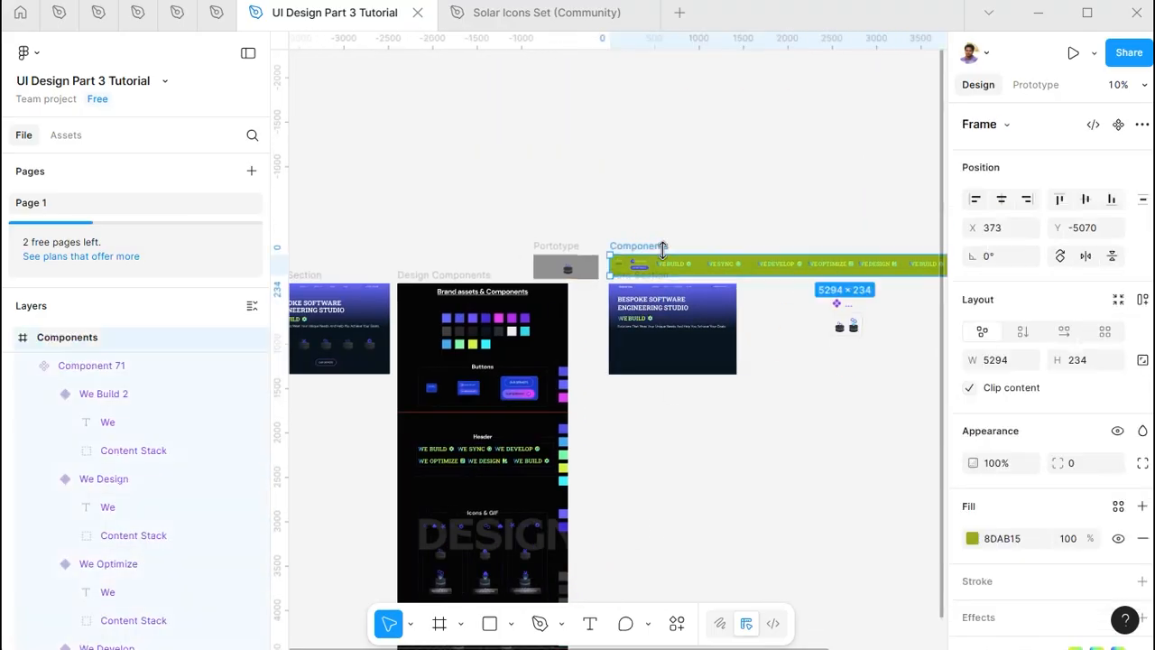
left_click_drag(663, 255, 668, 211)
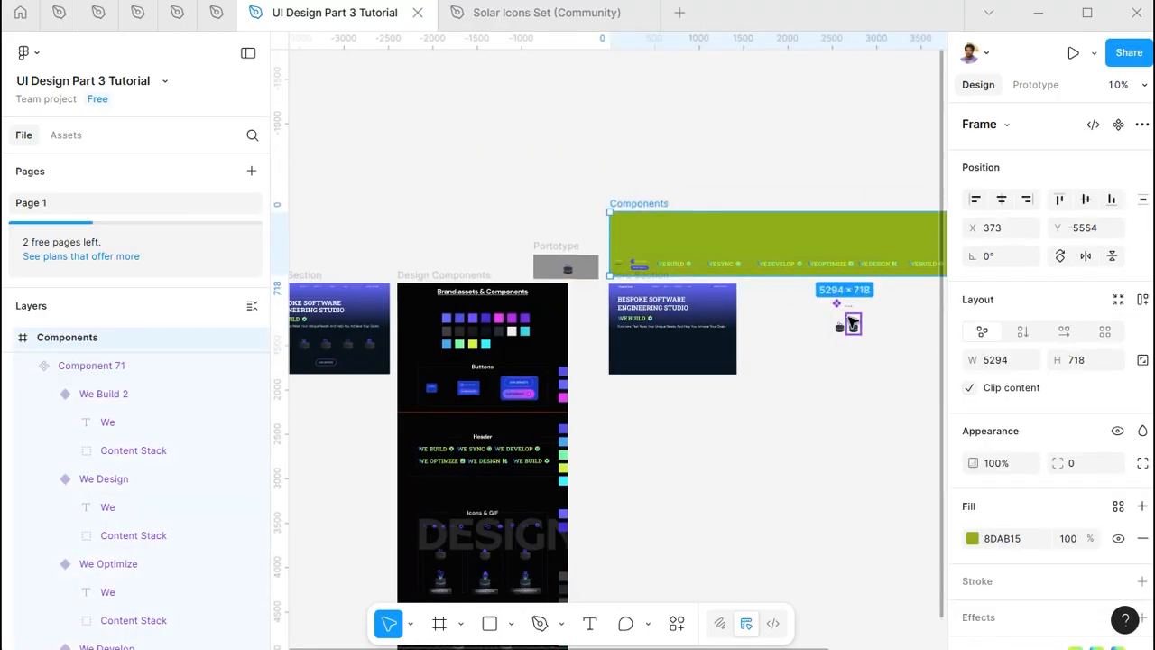
left_click_drag(840, 304, 640, 211)
scroll(640, 211, "up", 8)
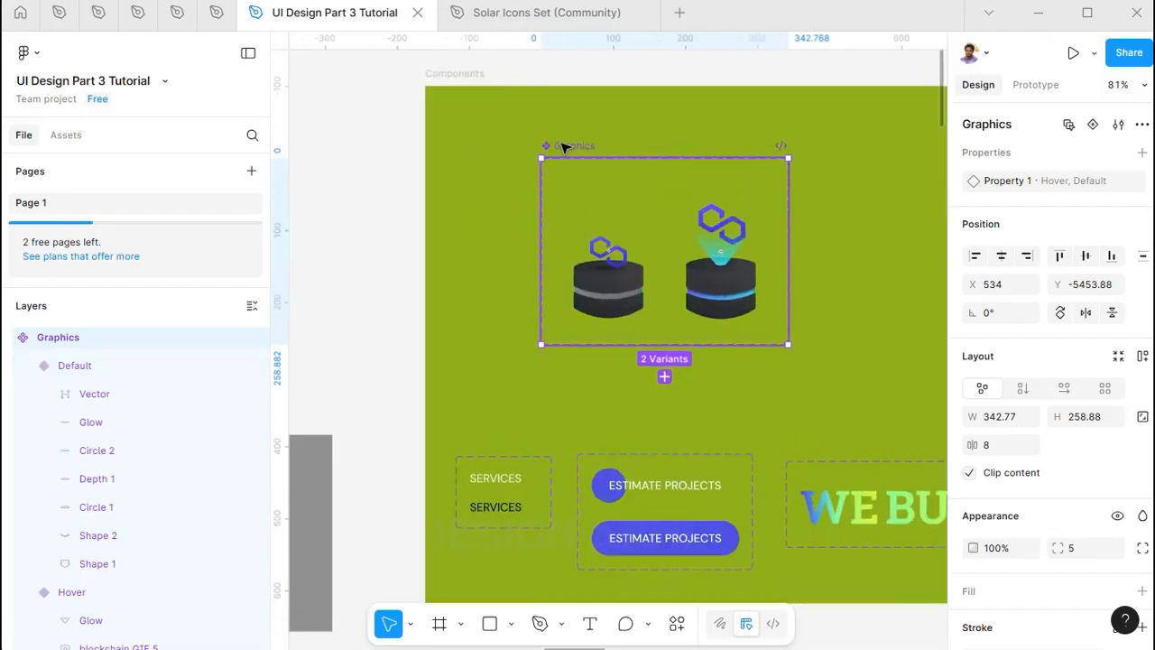
left_click_drag(562, 147, 482, 122)
Copy the Artificial Intelligence Service Info group from the Artificial component's Hover variant in the Icons & GIF section
scroll(577, 196, "down", 5)
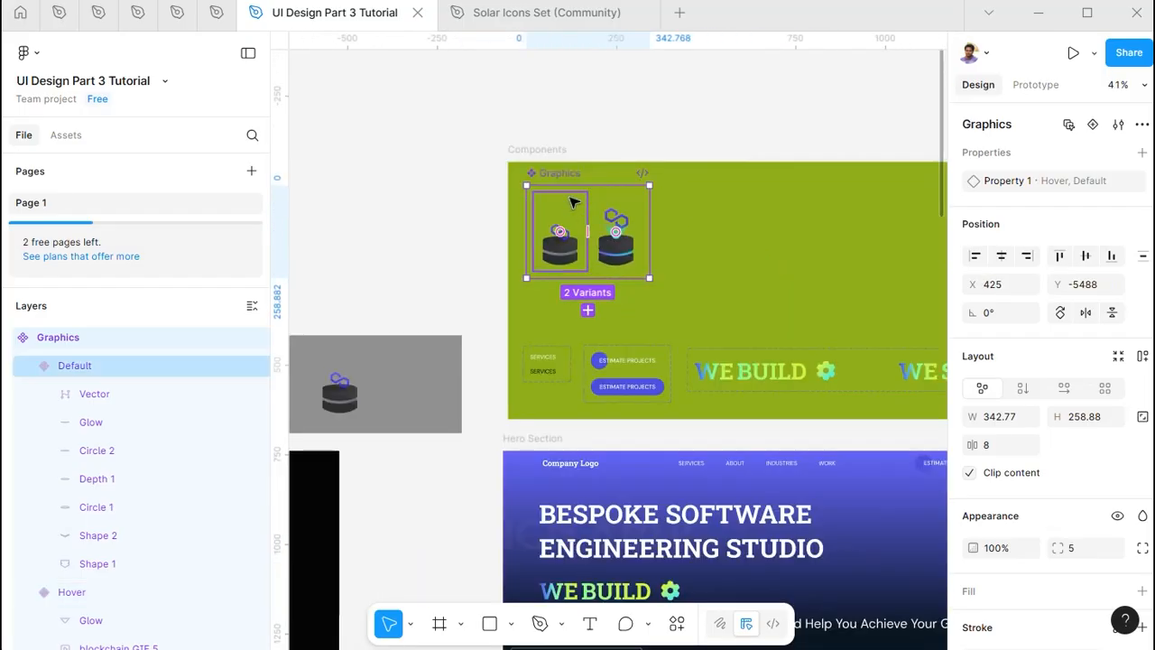
scroll(577, 196, "down", 2)
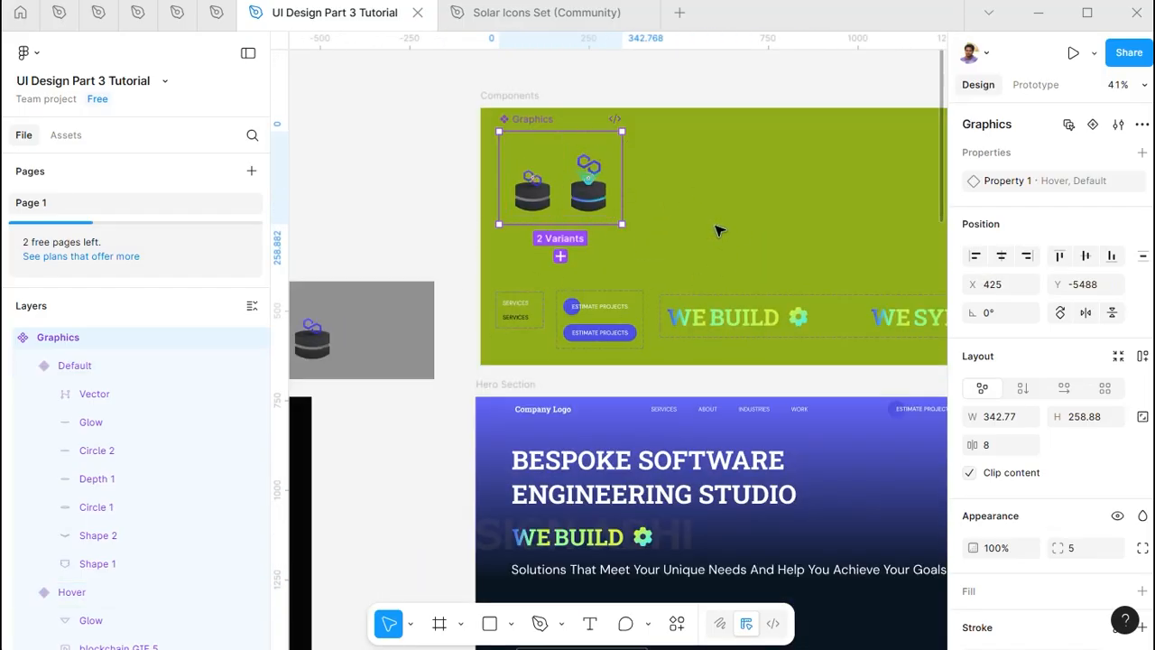
scroll(668, 222, "down", 3)
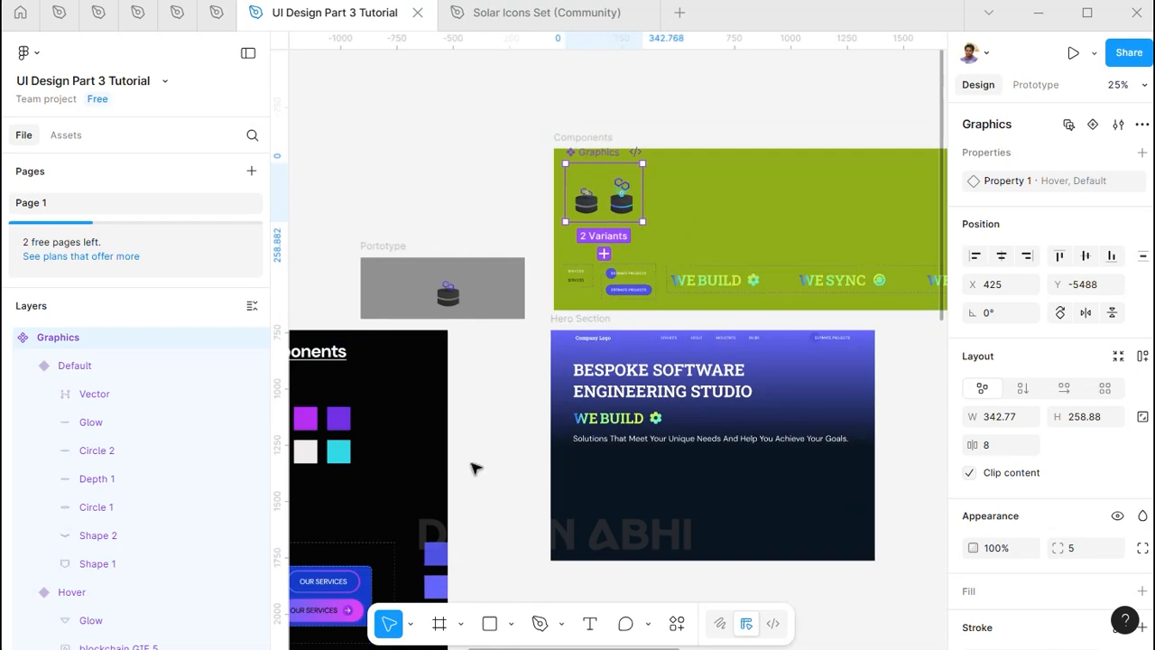
left_click_drag(475, 468, 562, 168)
left_click_drag(609, 498, 663, 174)
scroll(699, 391, "down", 1)
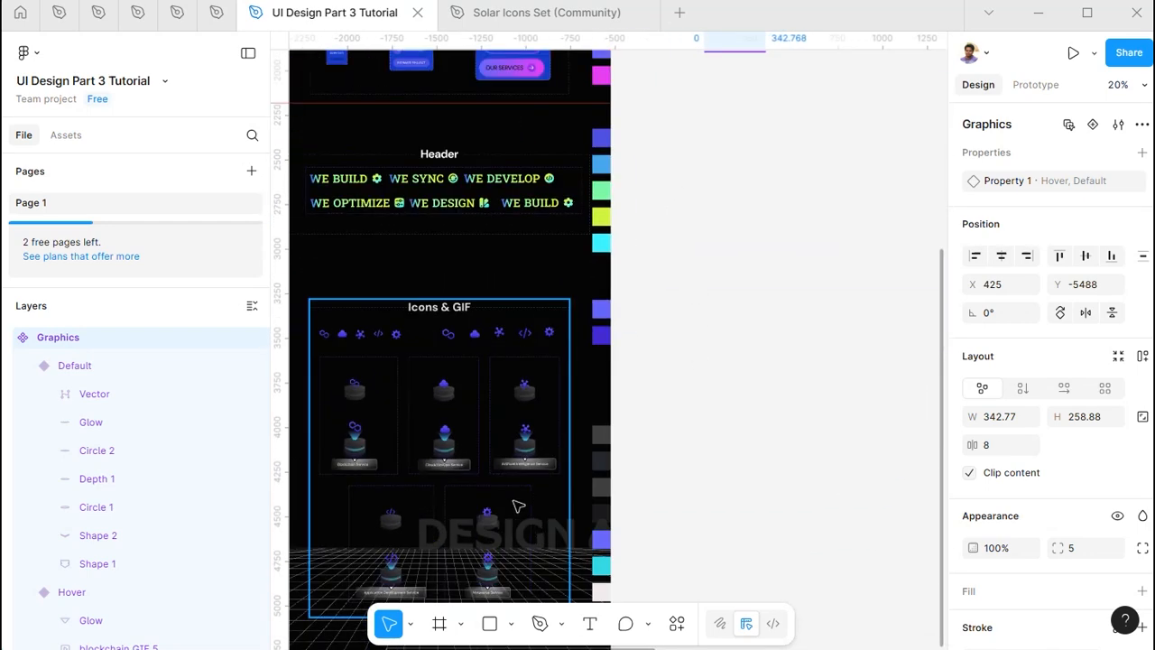
scroll(519, 506, "up", 5)
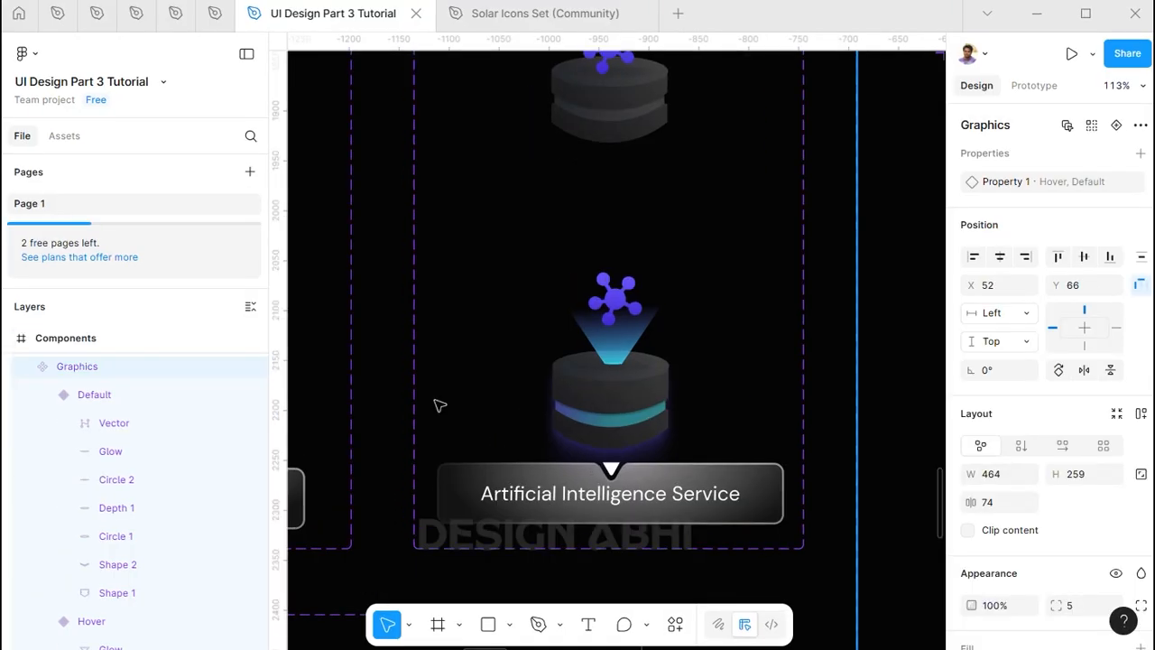
double_click(633, 494)
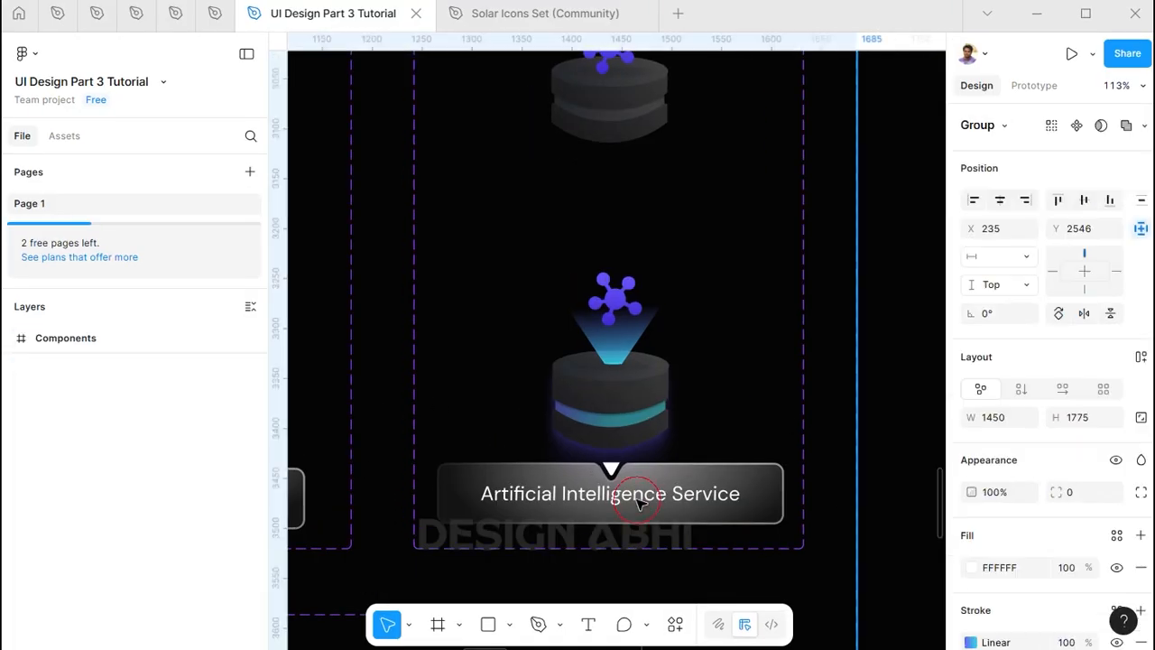
double_click(638, 495)
double_click(636, 499)
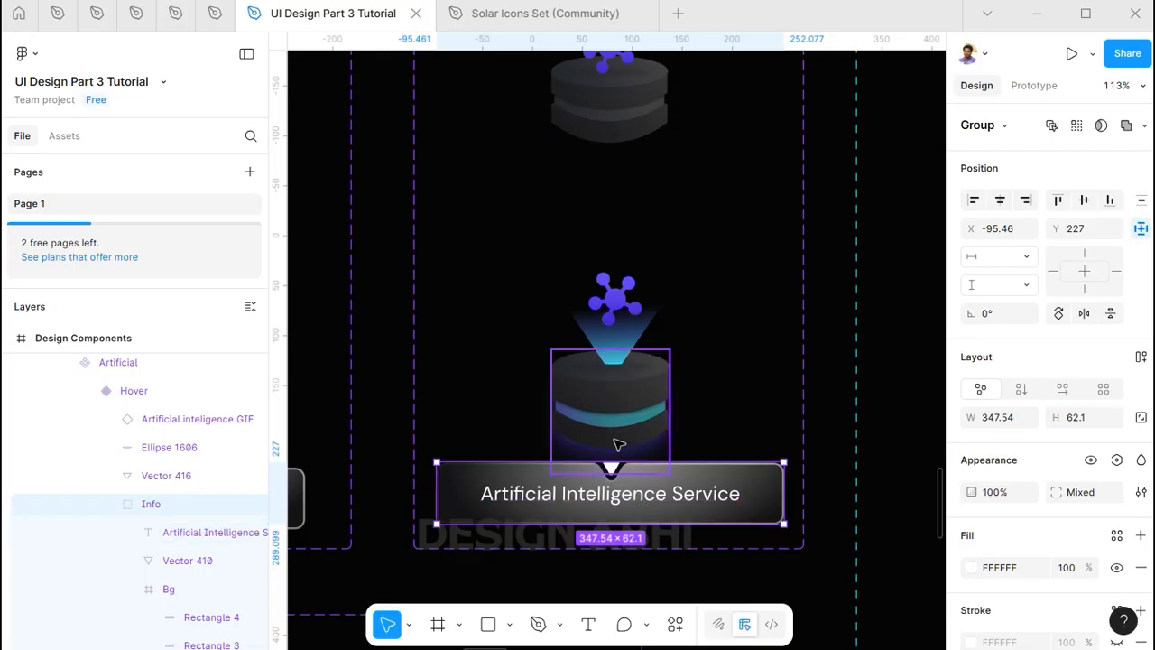
scroll(617, 443, "down", 3)
left_click_drag(822, 201, 695, 549)
left_click_drag(759, 185, 632, 533)
scroll(804, 308, "up", 3)
left_click_drag(848, 282, 554, 406)
left_click(761, 405)
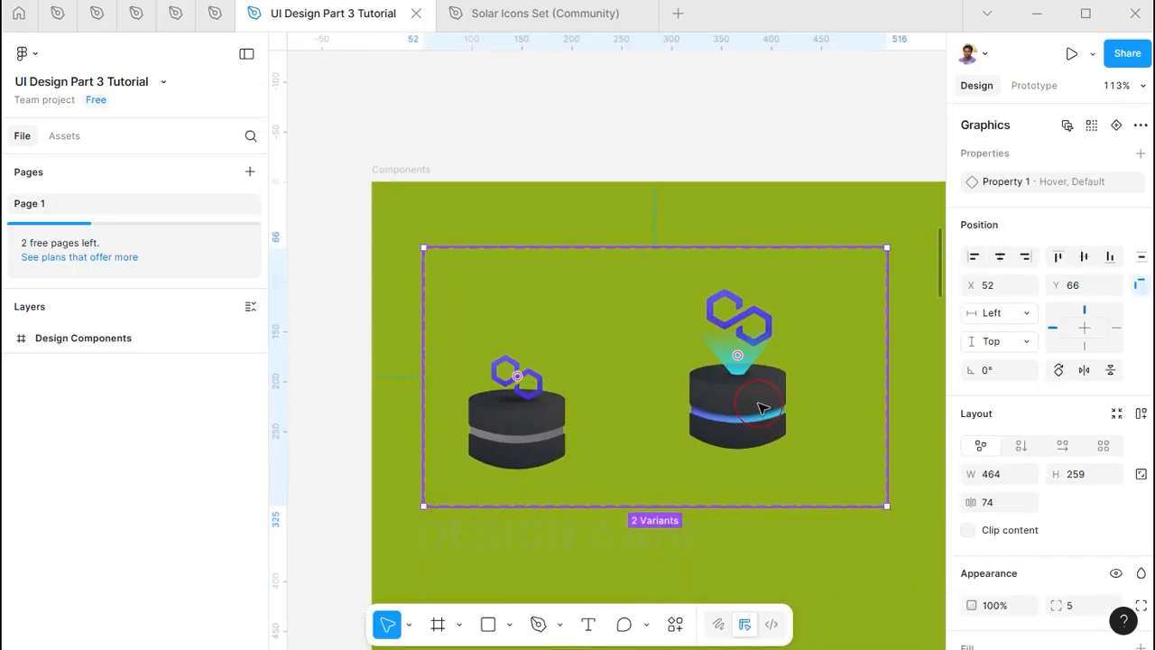
key("ctrl+v")
left_click_drag(599, 507, 835, 487)
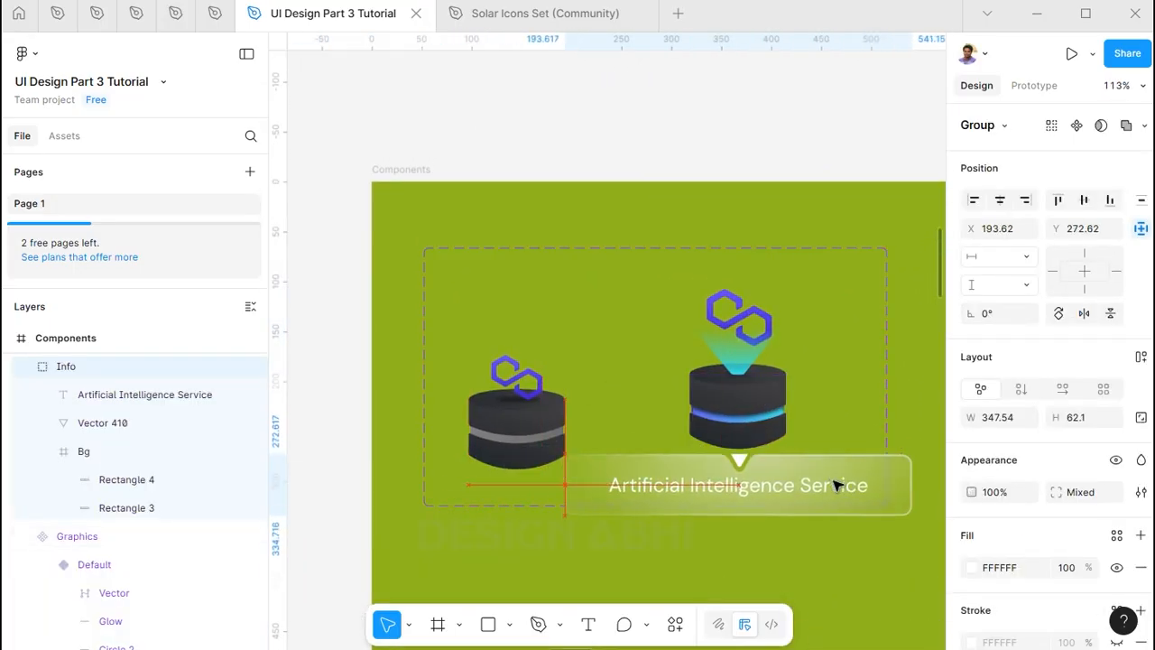
left_click(722, 415)
left_click(773, 490)
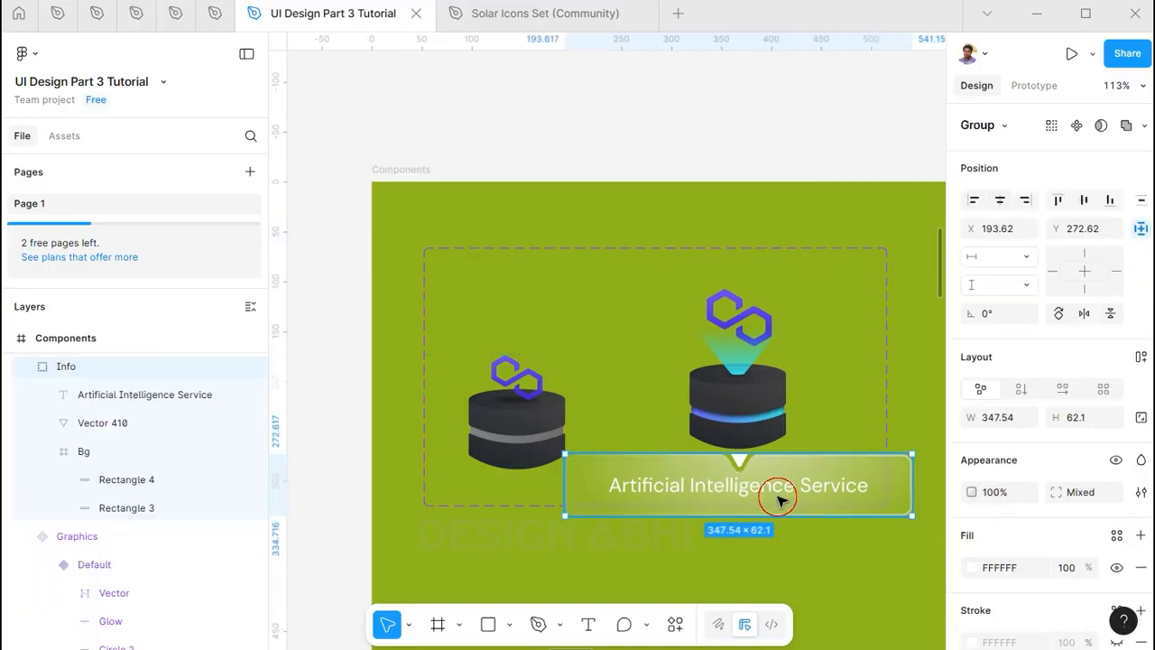
key("Delete")
Paste the Info group inside the Graphics component's Hover variant and centre it horizontally
left_click(732, 406)
key("ctrl+v")
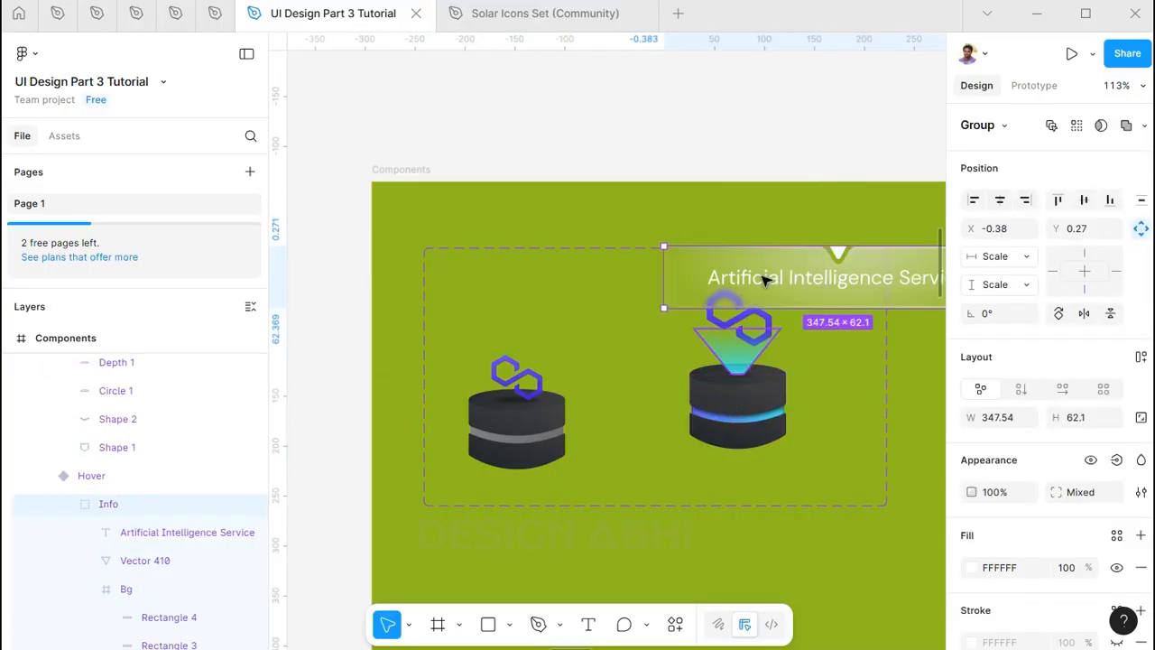
left_click(1009, 205)
Move the Info group down to Y 210.27, directly beneath the Hover variant's cylinder
key("shift+Down")
key("shift+Down")
key("shift+Down")
key("shift+Down")
key("shift+Down")
key("shift+Down")
key("shift+Down")
key("shift+Down")
key("shift+Down")
key("shift+Down")
key("shift+Down")
key("shift+Down")
key("shift+Down")
key("shift+Down")
key("shift+Down")
key("shift+Down")
key("shift+Down")
key("shift+Down")
key("shift+Down")
key("shift+Down")
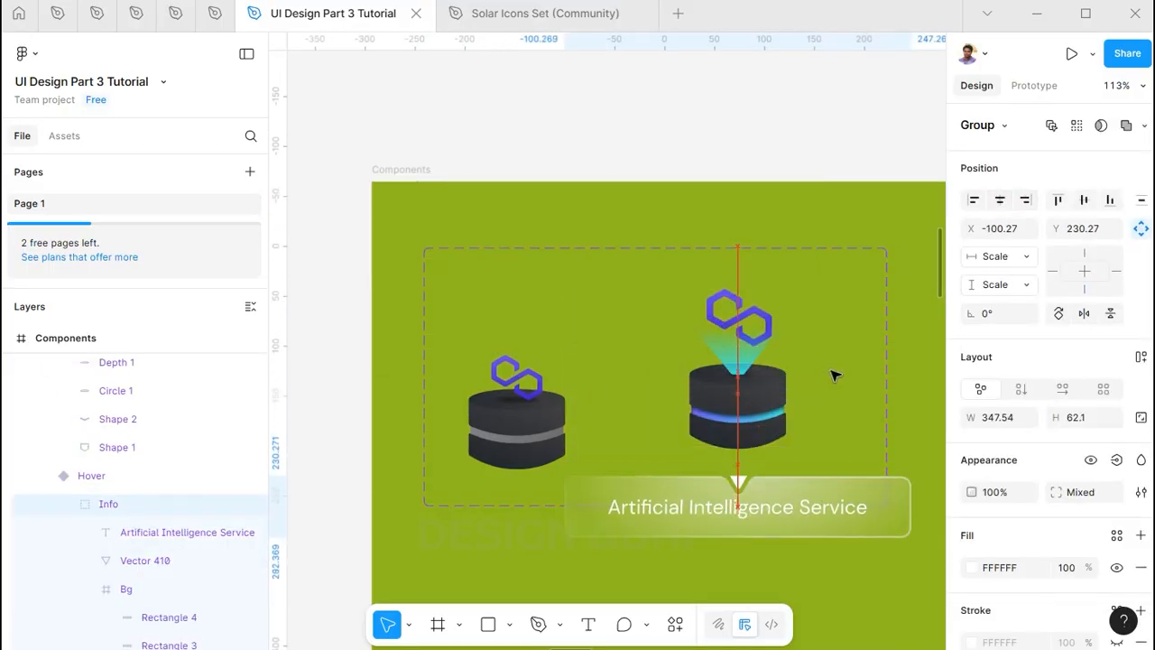
key("shift+Up")
key("shift+Up")
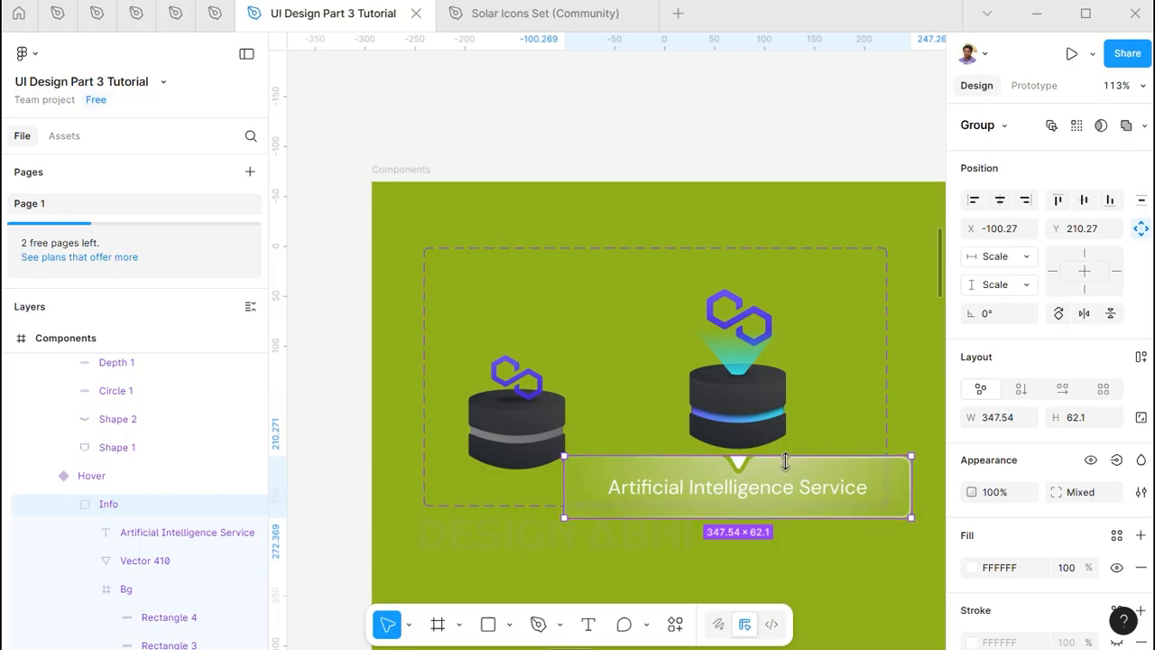
Copy the Blockchain Service label text from the Icons & GIF section of the Design Components frame
scroll(785, 461, "down", 5)
left_click_drag(490, 490, 1014, 325)
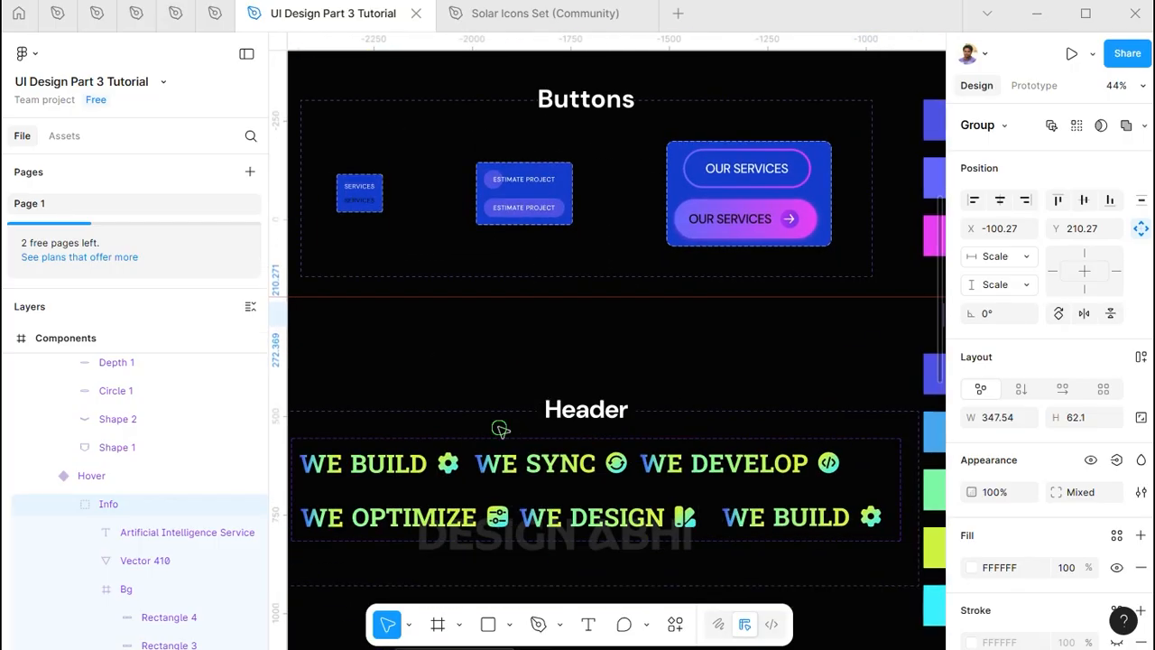
left_click_drag(501, 428, 595, 90)
left_click(557, 464, "ctrl")
key("ctrl+c")
Replace the Artificial Intelligence Service text in the Graphics Hover variant's Info group with the copied Blockchain Service text
scroll(713, 365, "down", 4)
left_click_drag(727, 353, 505, 614)
scroll(804, 331, "up", 10)
left_click(804, 330, "ctrl")
key("ctrl+shift+r")
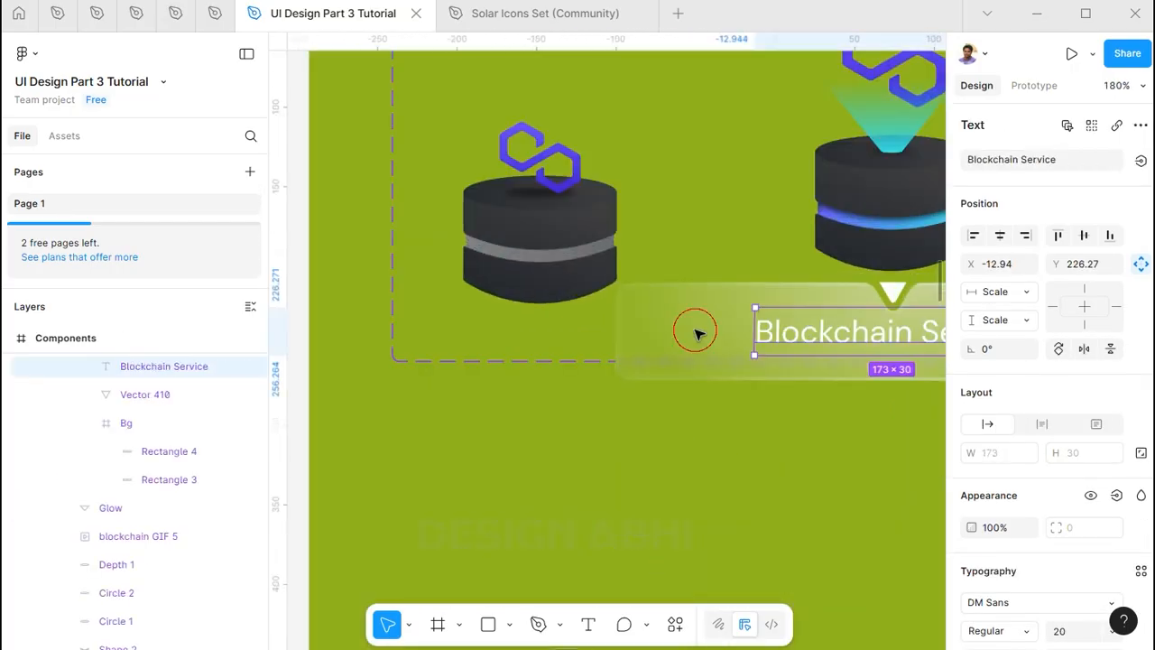
Edit the vector points of the Info background's Rectangle 4 and Rectangle 3 and shift their left-edge points 50 px inward
left_click_drag(697, 334, 513, 380)
left_click(513, 379, "ctrl")
left_click(158, 452)
left_click(146, 480, "shift")
key("Return")
left_click_drag(474, 302, 366, 540)
key("shift+Right")
key("shift+Right")
key("shift+Right")
key("shift+Right")
key("shift+Right")
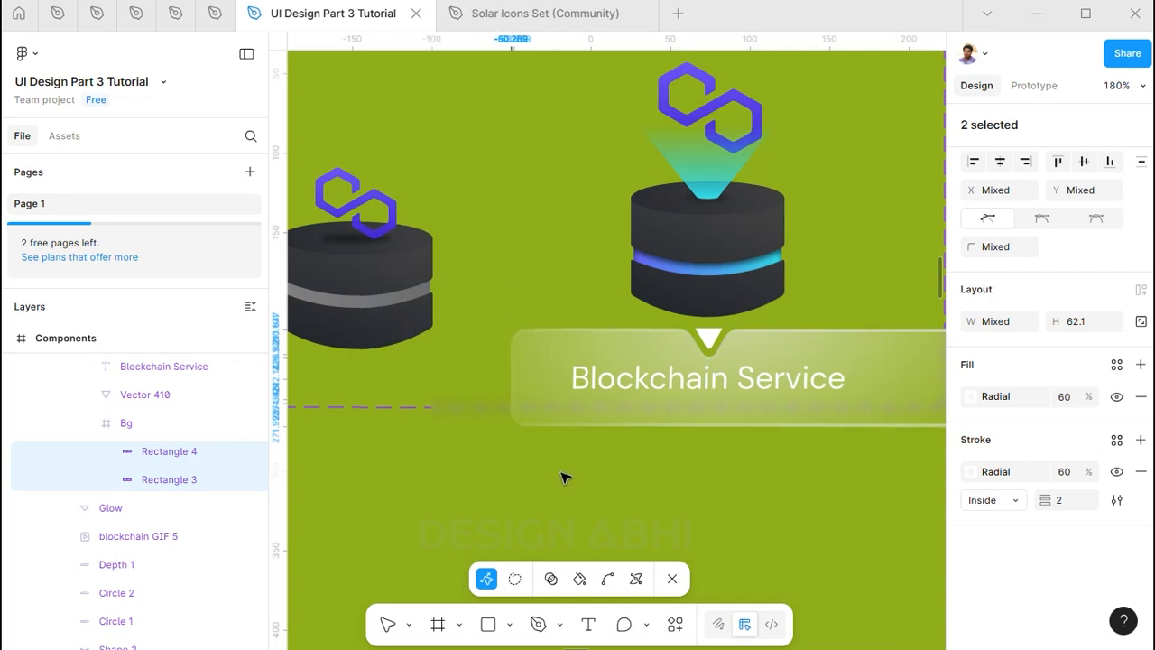
Shift the right-edge points of both Info background rectangles 40 px inward and finish editing the vectors
left_click_drag(885, 293, 776, 305)
left_click_drag(776, 305, 895, 469)
key("shift+Left")
key("shift+Left")
key("shift+Left")
key("shift+Left")
key("shift+Left")
key("shift+Right")
left_click(662, 402, "ctrl")
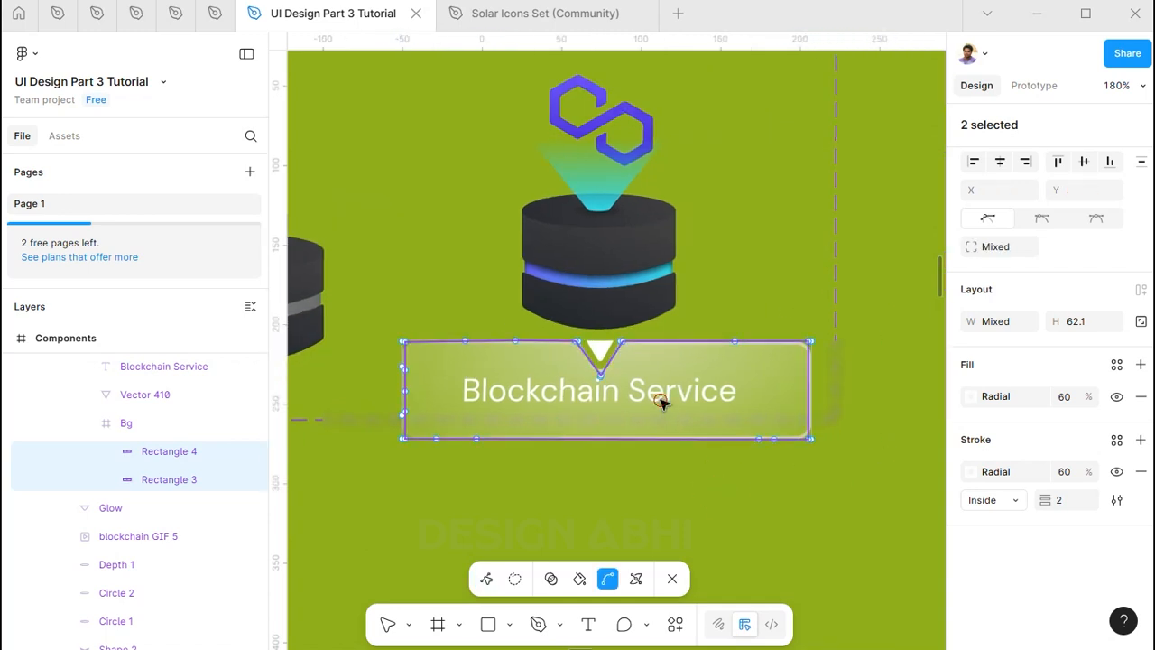
key("Escape")
Extend the Graphics component set downward to a height of 286 so that it encloses the Info label
left_click(684, 398)
left_click(837, 250)
scroll(838, 250, "down", 2)
left_click_drag(560, 357, 558, 384)
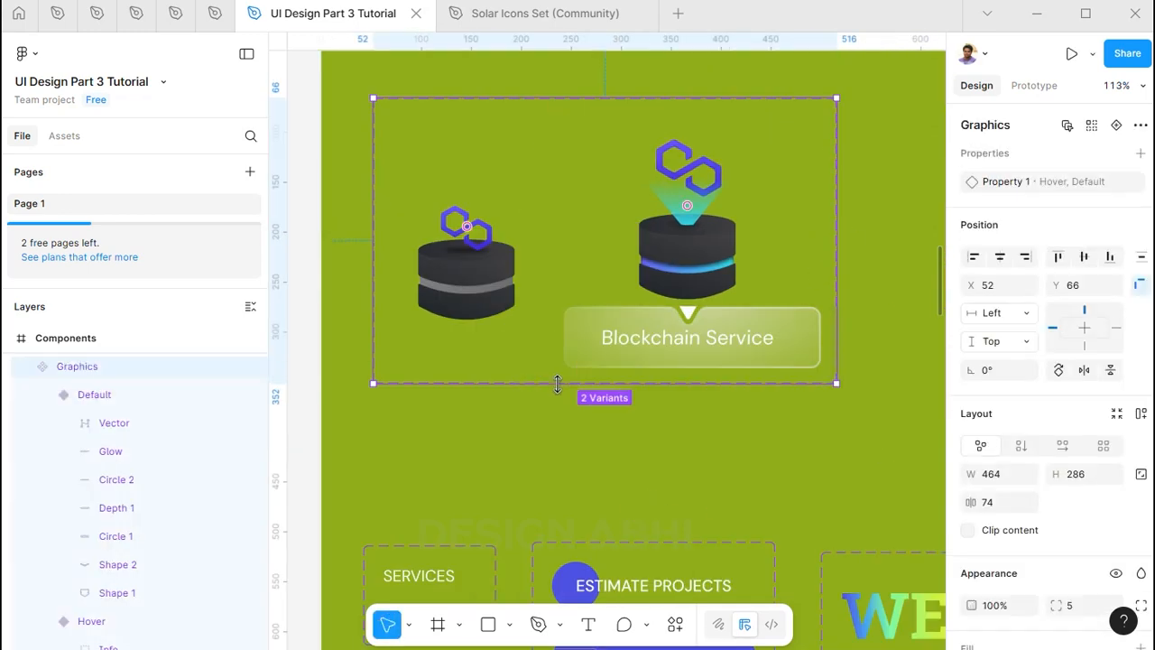
Paste an instance of the Graphics Default variant into the Portotype frame and place it at X 266, Y 118
scroll(679, 283, "up", 1)
double_click(557, 232)
scroll(447, 152, "up", 4)
scroll(447, 152, "left", 2)
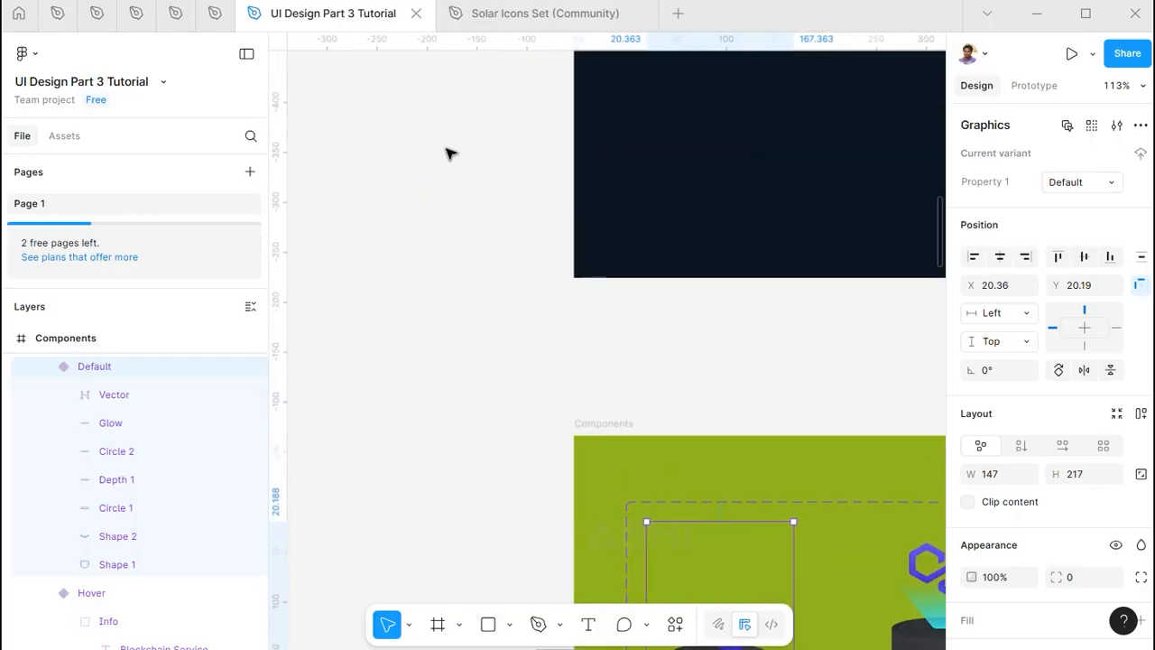
scroll(449, 171, "up", 15)
scroll(450, 171, "left", 3)
left_click(561, 456)
key("ctrl+v")
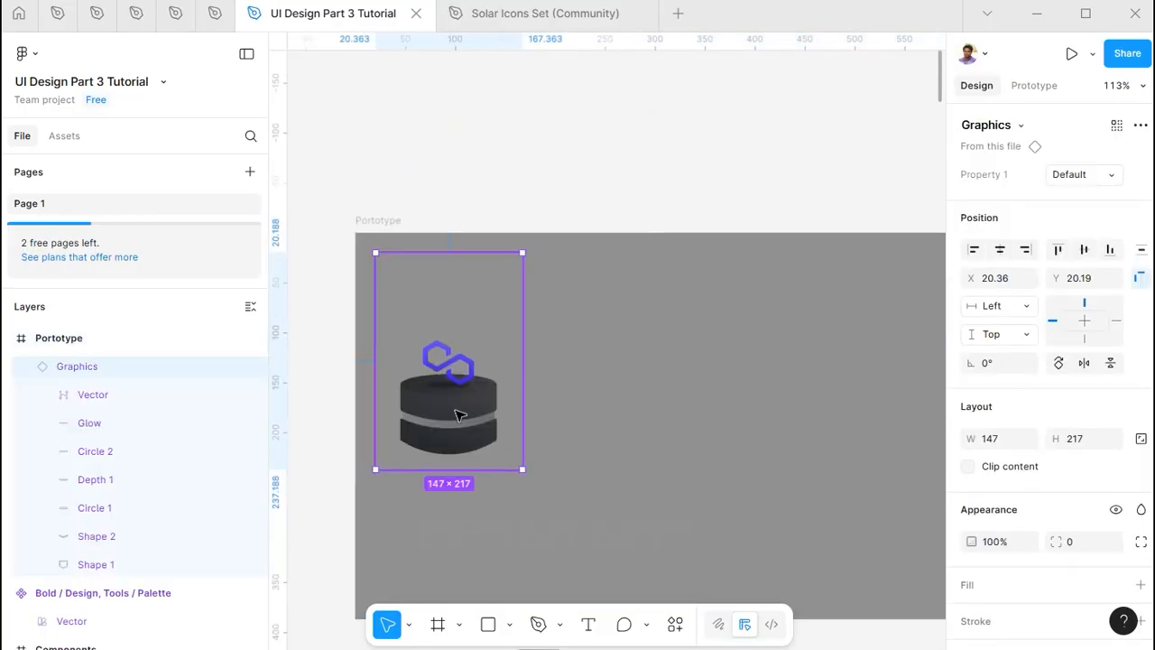
left_click_drag(458, 415, 706, 512)
Preview the Portotype frame to check the icon's hover state and delete the Graphics test instance
left_click(361, 221)
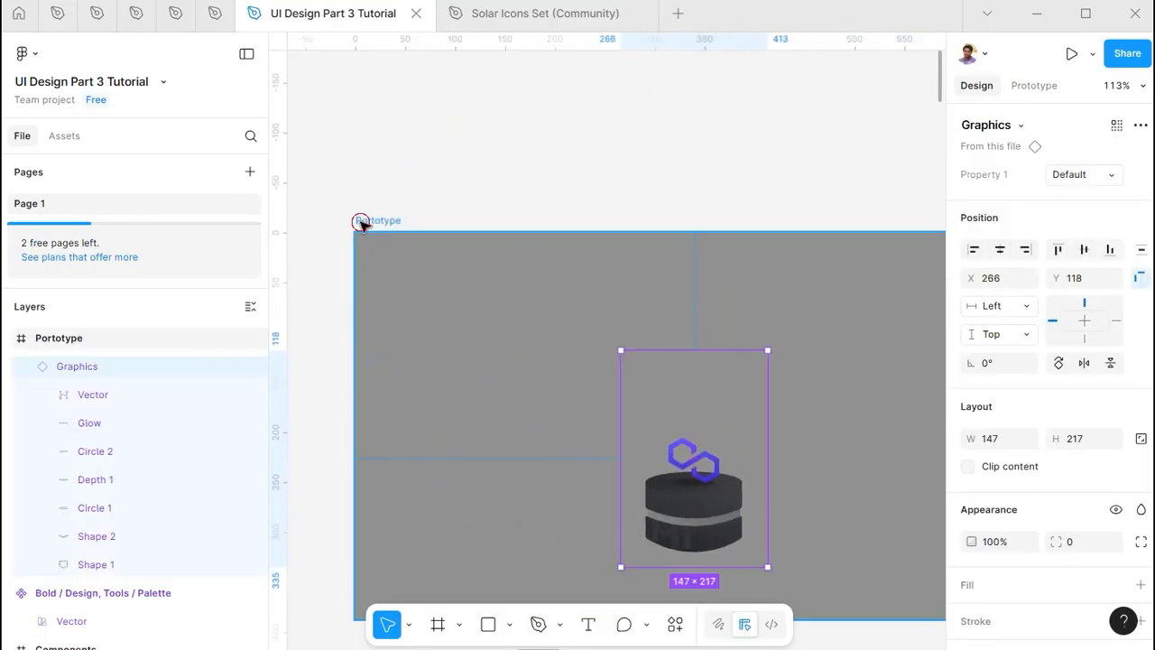
key("shift+space")
mouse_move(481, 392)
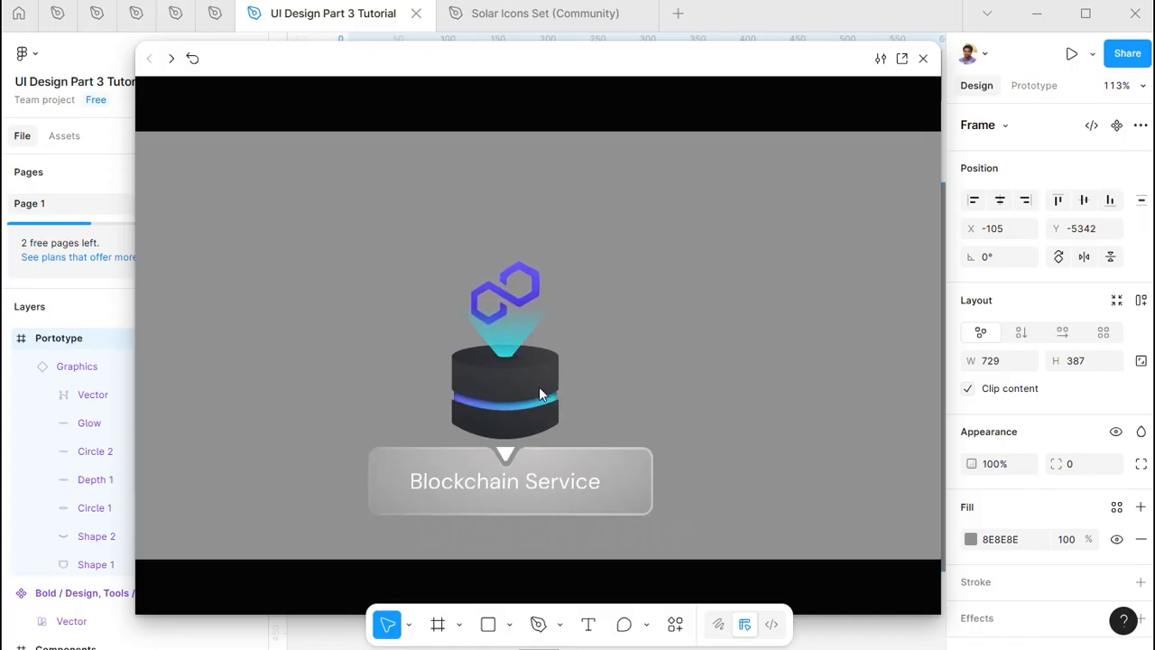
left_click(923, 59)
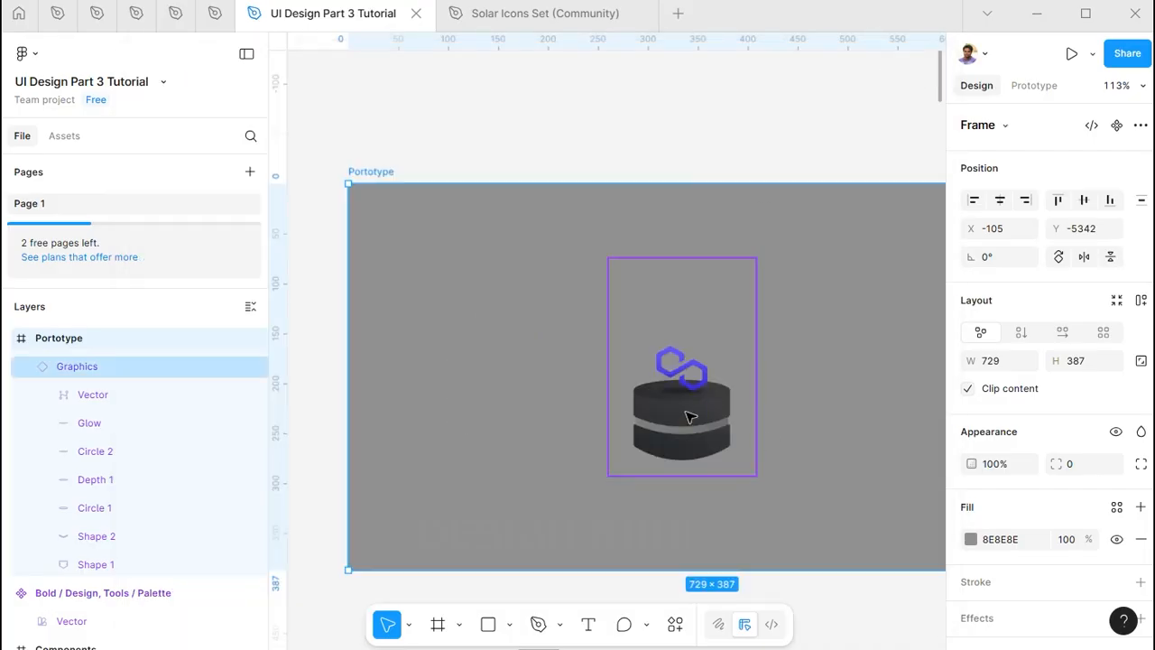
left_click(689, 412)
key("Delete")
Duplicate the Graphics component set beside the original in the Components frame, at X 559, Y 73
scroll(591, 402, "down", 3)
left_click_drag(611, 412, 595, 121)
scroll(767, 506, "up", 2)
left_click_drag(767, 518, 764, 453)
scroll(763, 450, "up", 2)
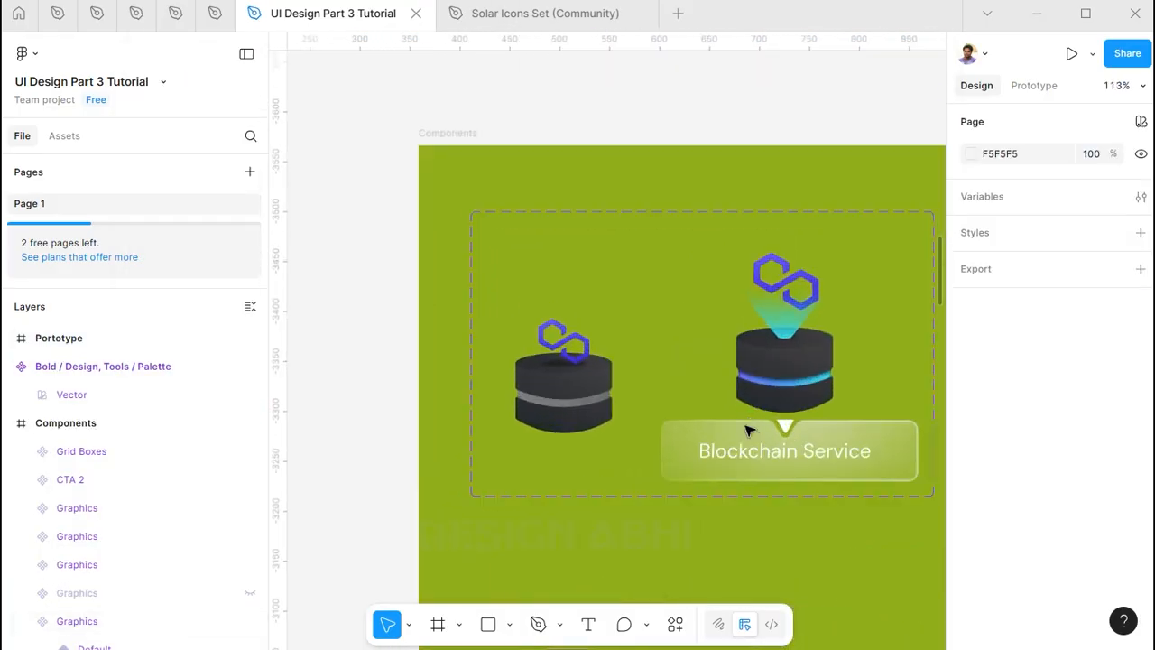
scroll(671, 368, "down", 3)
scroll(542, 370, "left", 1)
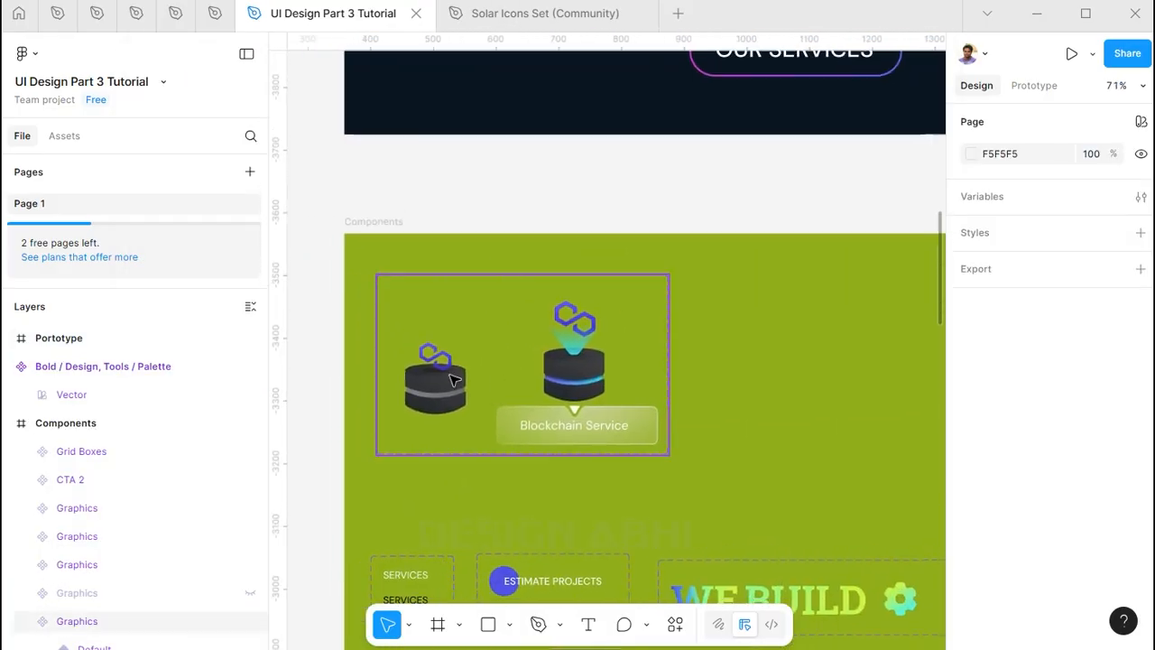
left_click(441, 377)
left_click_drag(444, 377, 793, 378)
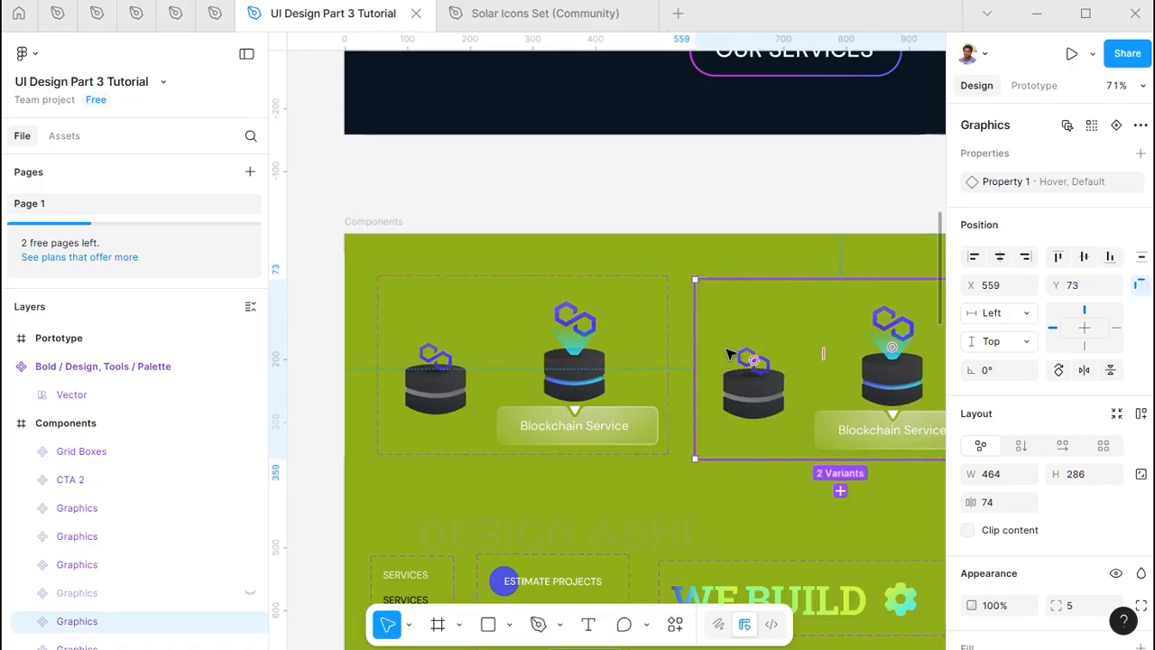
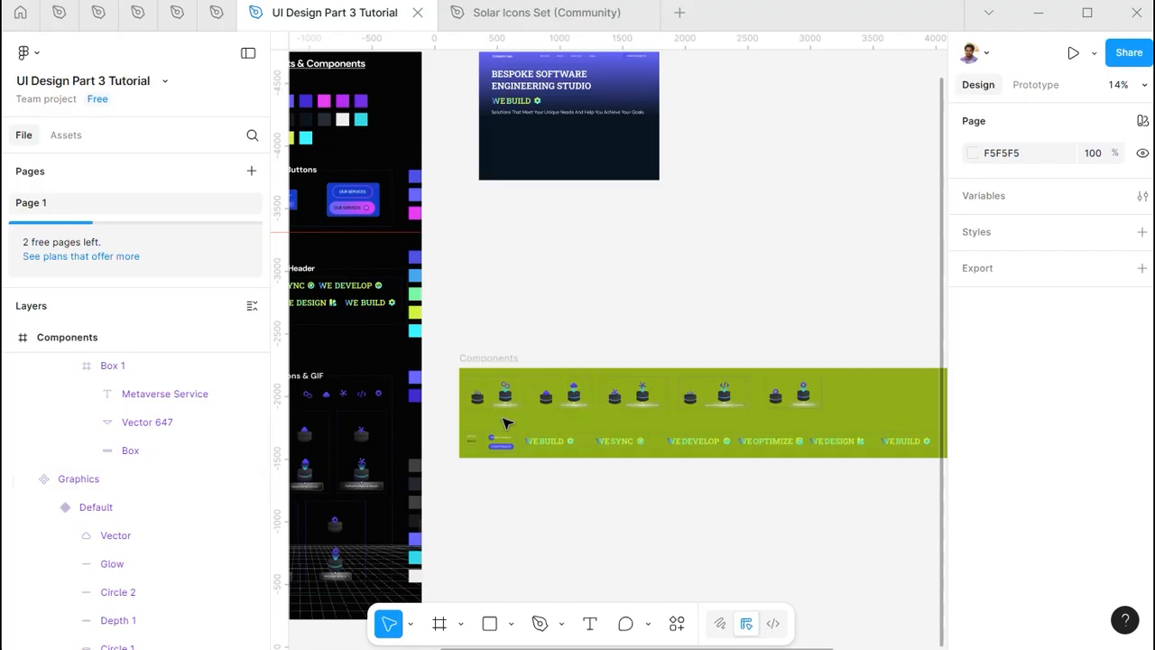
Place the Default variants of all five Graphics components in a row beneath the Hero Section's subheading
left_click(485, 404)
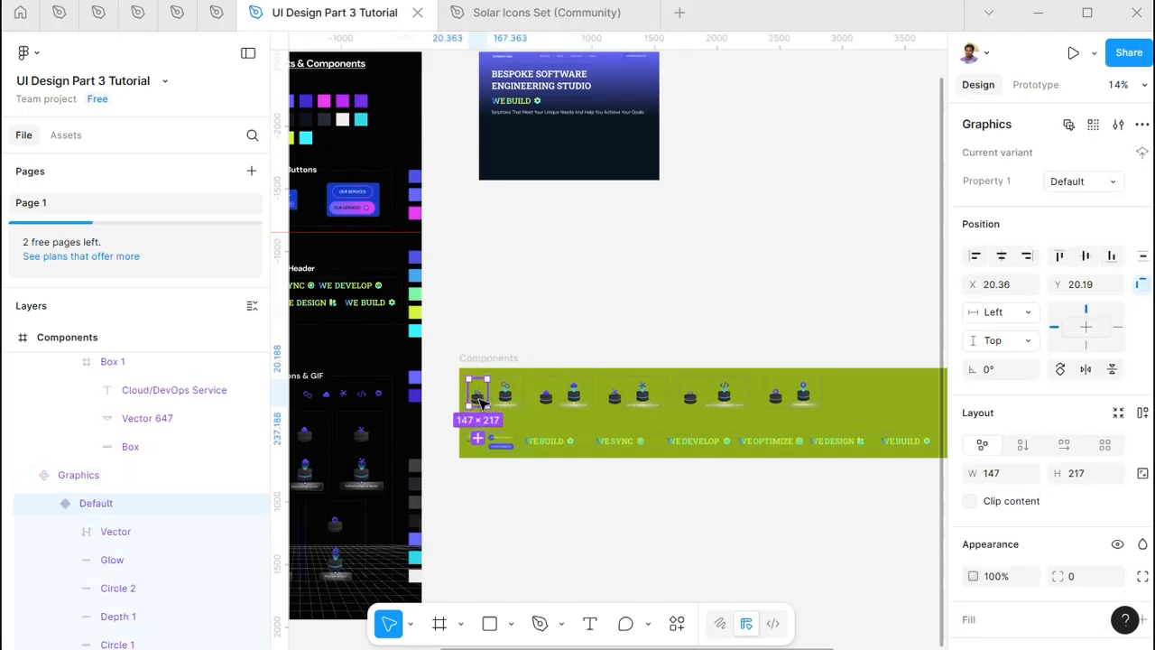
left_click_drag(481, 401, 503, 138)
double_click(547, 399)
left_click_drag(547, 398, 533, 142)
double_click(614, 397)
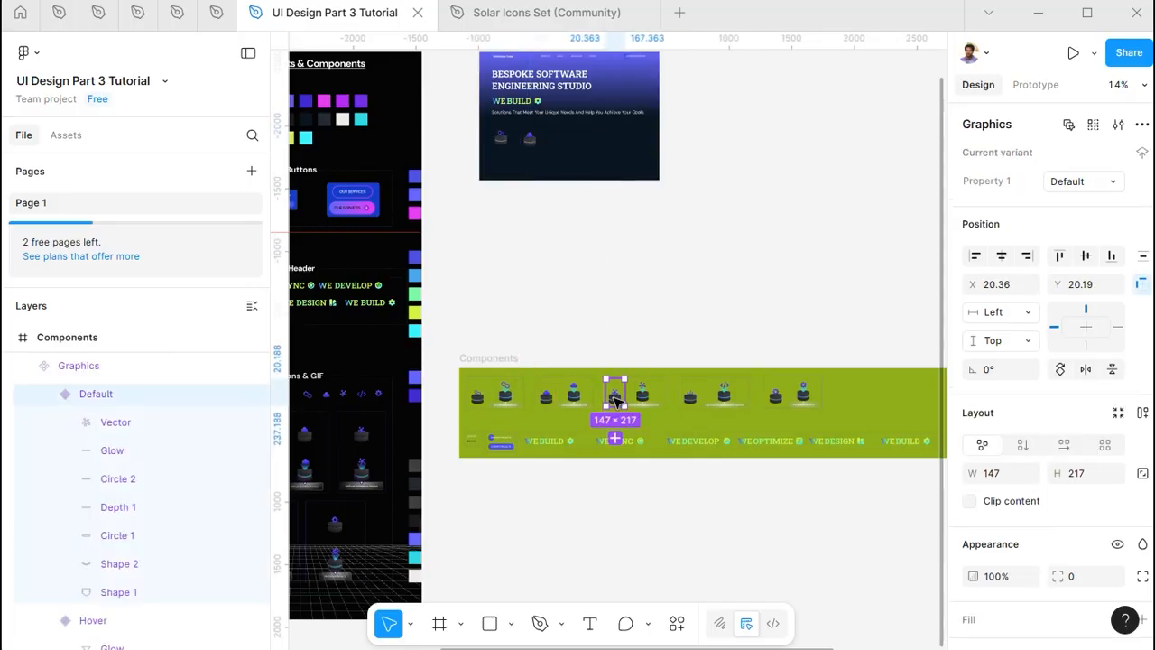
left_click_drag(615, 399, 564, 141)
double_click(691, 400)
left_click_drag(691, 400, 594, 148)
double_click(777, 398)
left_click_drag(776, 398, 629, 143)
Bottom-align the five Hero Section graphics, space them evenly and position the row at X 120, Y 546
scroll(560, 134, "up", 5)
left_click_drag(559, 135, 640, 331)
left_click_drag(465, 386, 869, 340)
left_click(1112, 200)
left_click_drag(794, 350, 793, 335)
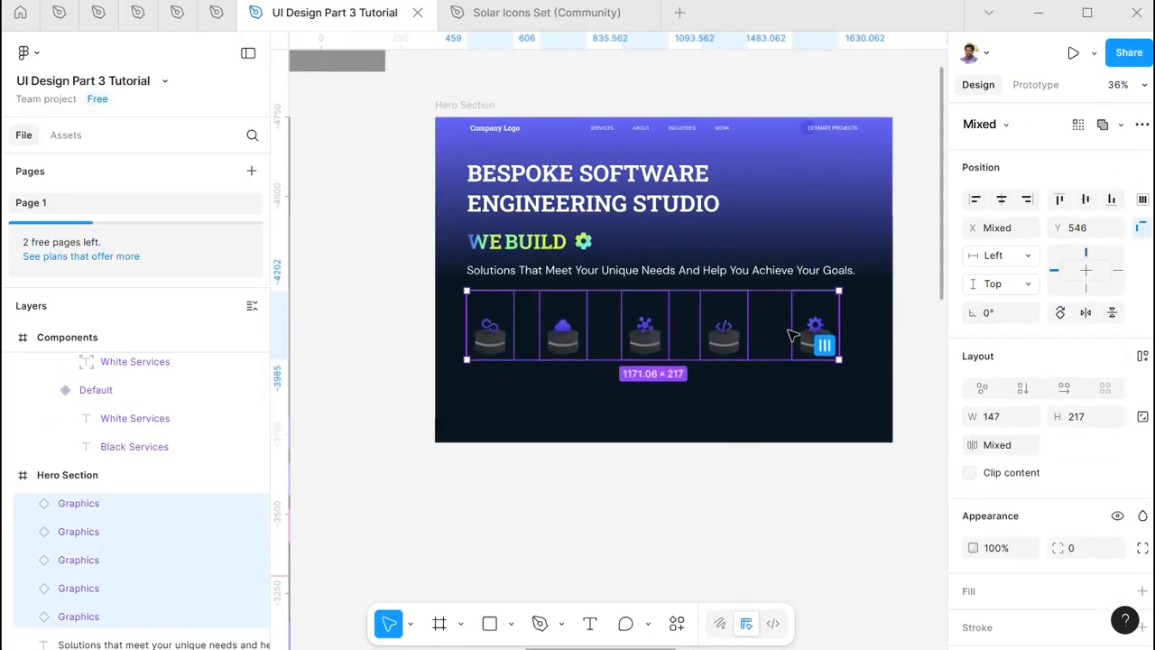
left_click(824, 345)
key("shift+Right")
key("shift+Right")
Wrap the row of five service graphics in an auto layout frame and rename it Graphics
key("shift+a")
left_click(72, 504)
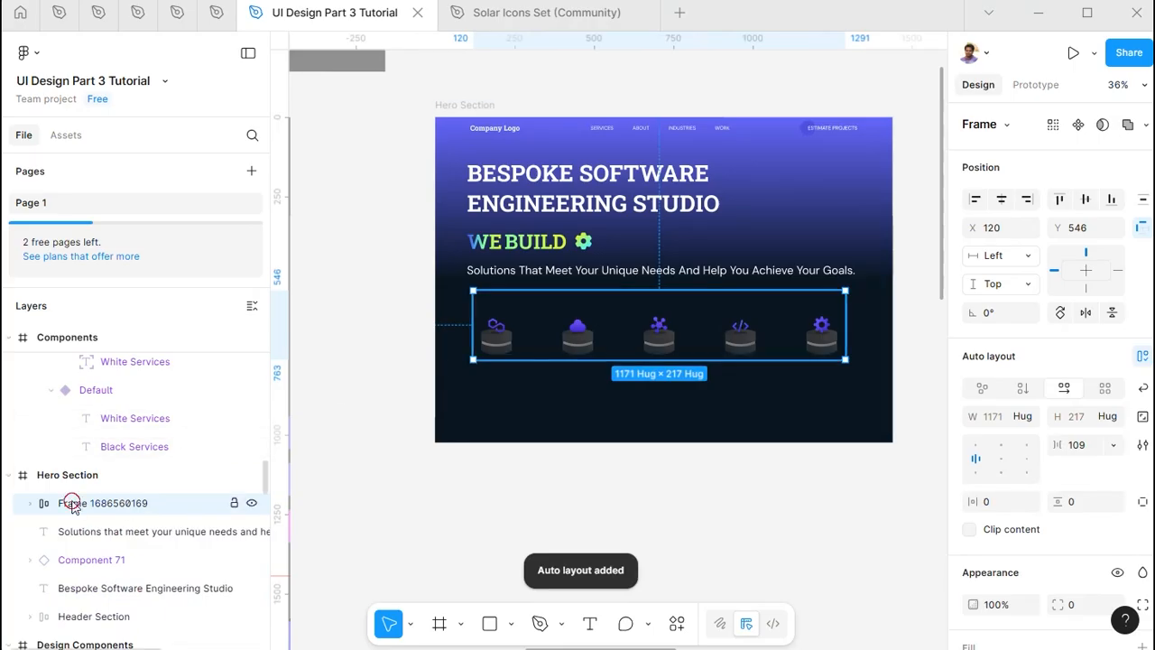
double_click(72, 504)
type("Graphics")
Preview the Hero Section, check the blockchain icon's hover label and close the preview
left_click(459, 107)
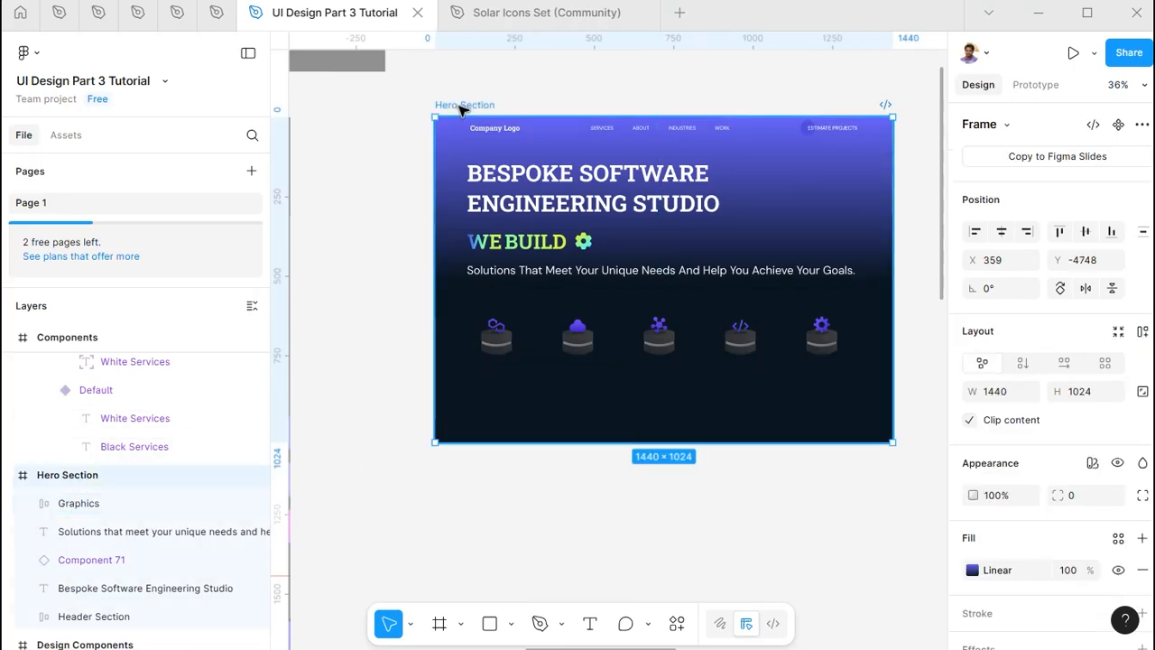
key("shift+space")
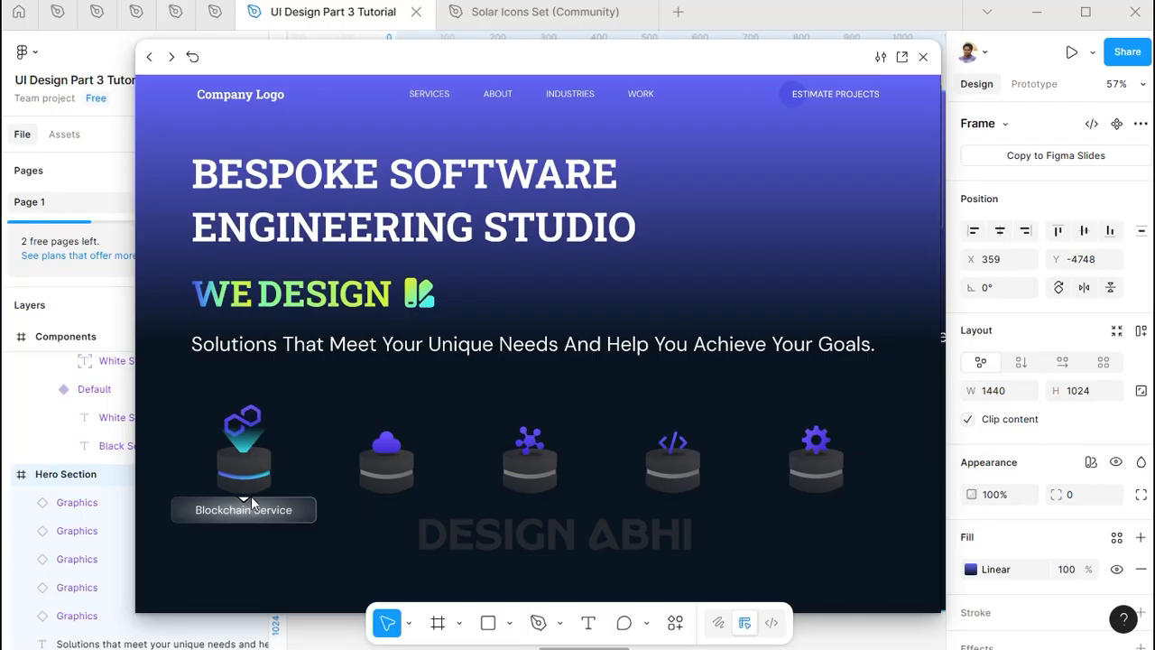
mouse_move(250, 485)
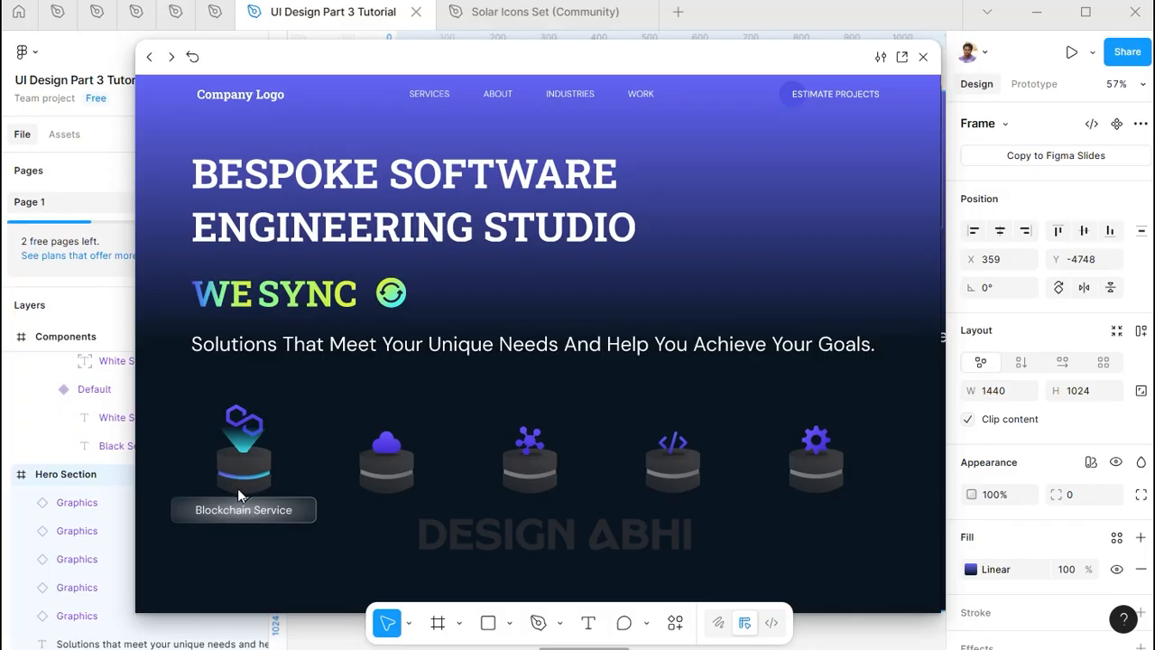
left_click(923, 57)
Examine the size and padding of the Our Services button in the finished reference Hero Section
scroll(629, 330, "down", 5, "ctrl")
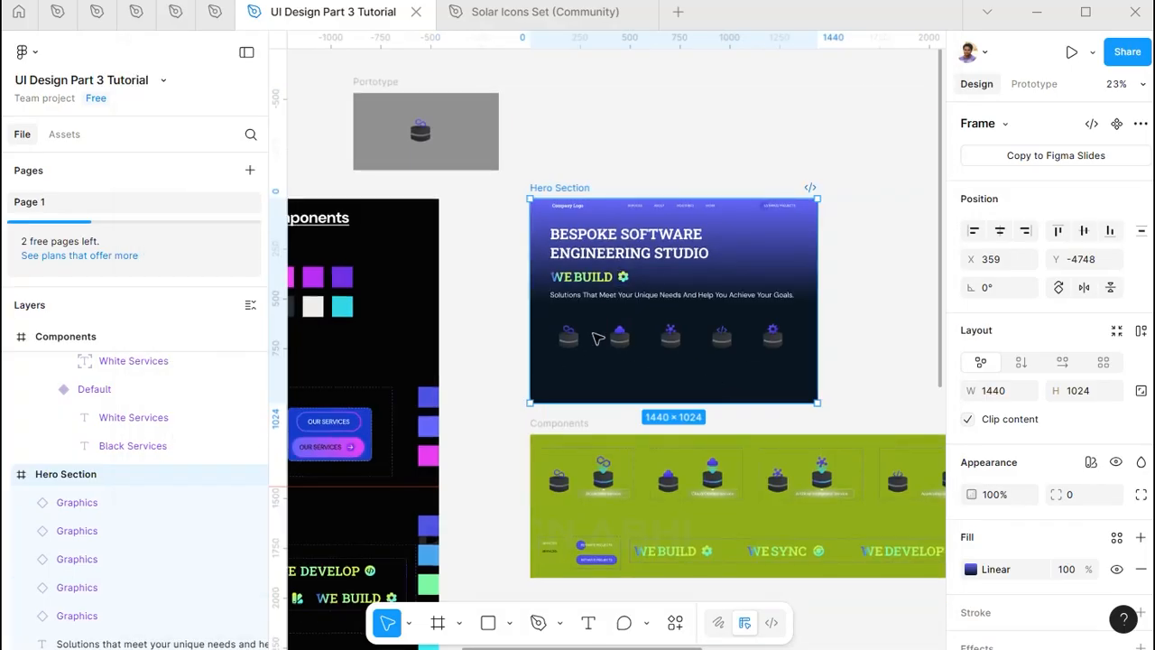
left_click_drag(593, 377, 613, 253)
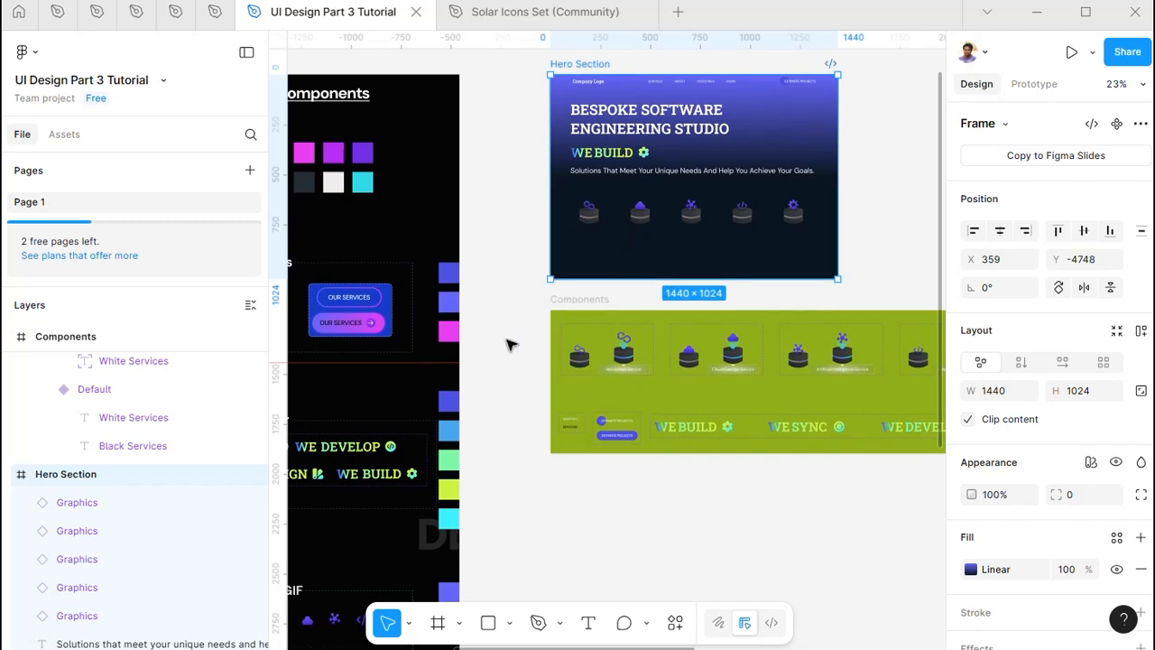
left_click_drag(460, 291, 783, 295)
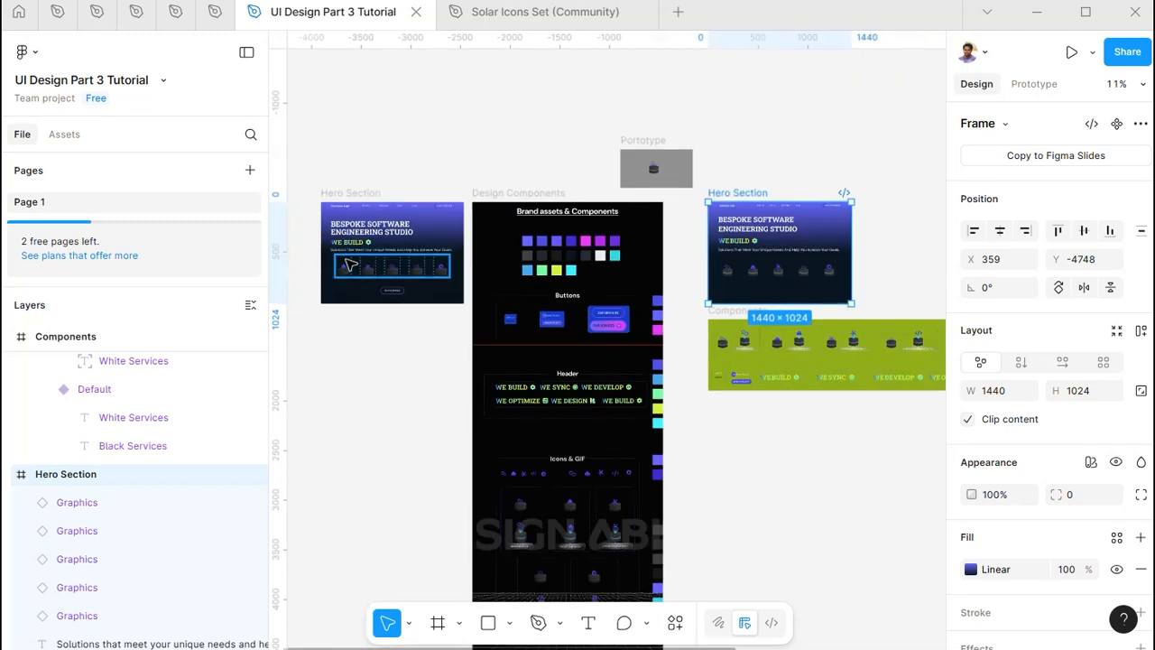
scroll(350, 264, "up", 10)
left_click(578, 398)
scroll(583, 379, "down", 1)
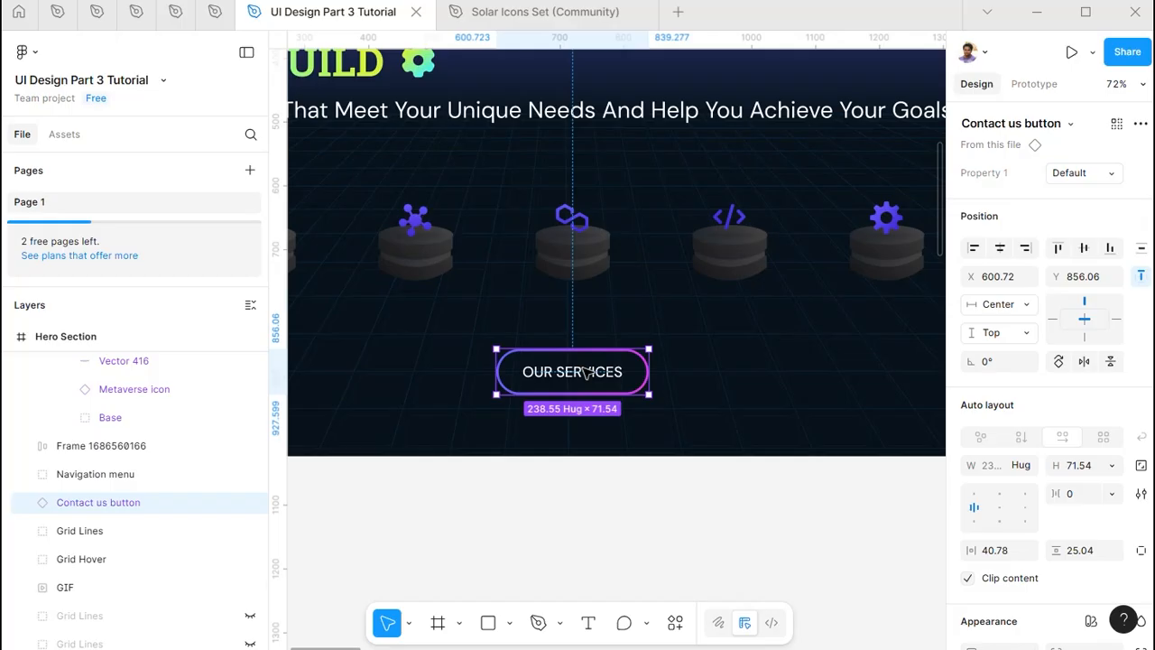
scroll(589, 372, "down", 3)
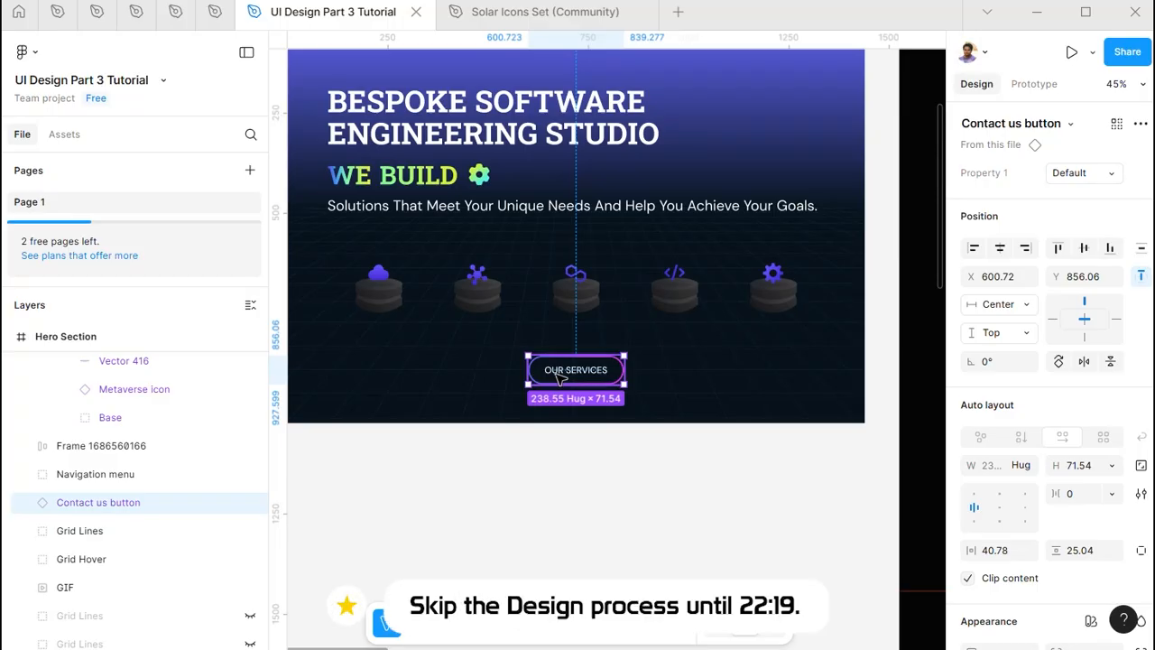
Place a white "Our Services" text in the empty area of the Components frame beyond the Metaverse Service component
scroll(560, 377, "down", 1)
left_click_drag(663, 377, 518, 366)
left_click_drag(885, 433, 647, 242)
left_click_drag(885, 262, 612, 299)
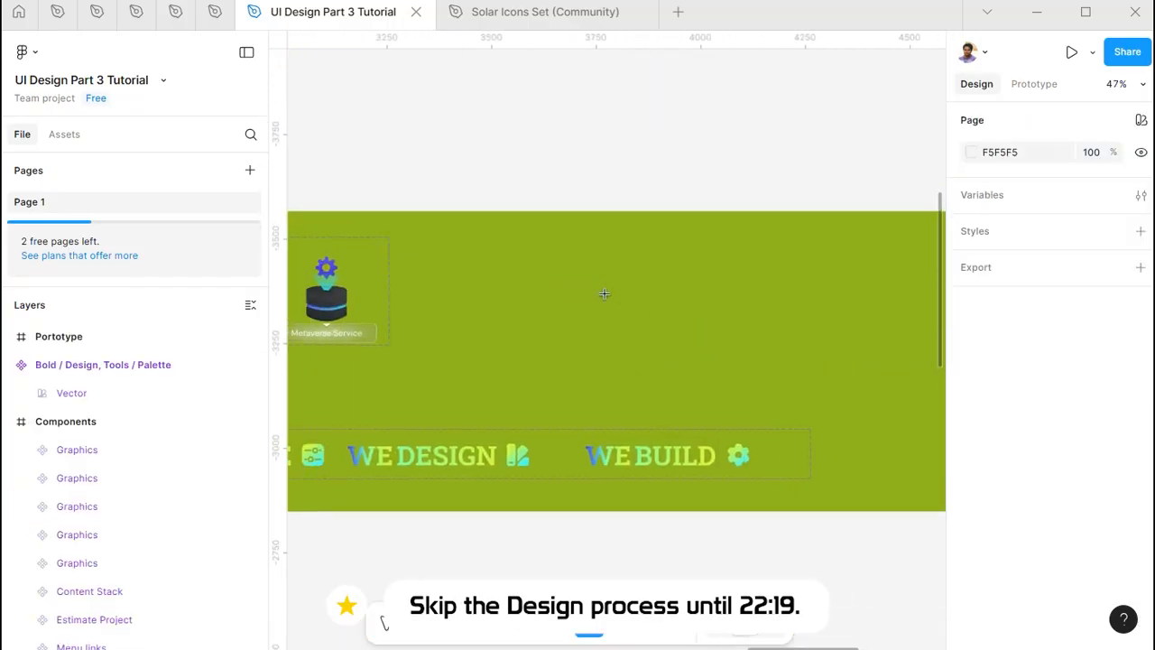
left_click(605, 293)
type("Our Services")
key("Escape")
left_click(993, 591)
left_click(1012, 246)
key("shift+a")
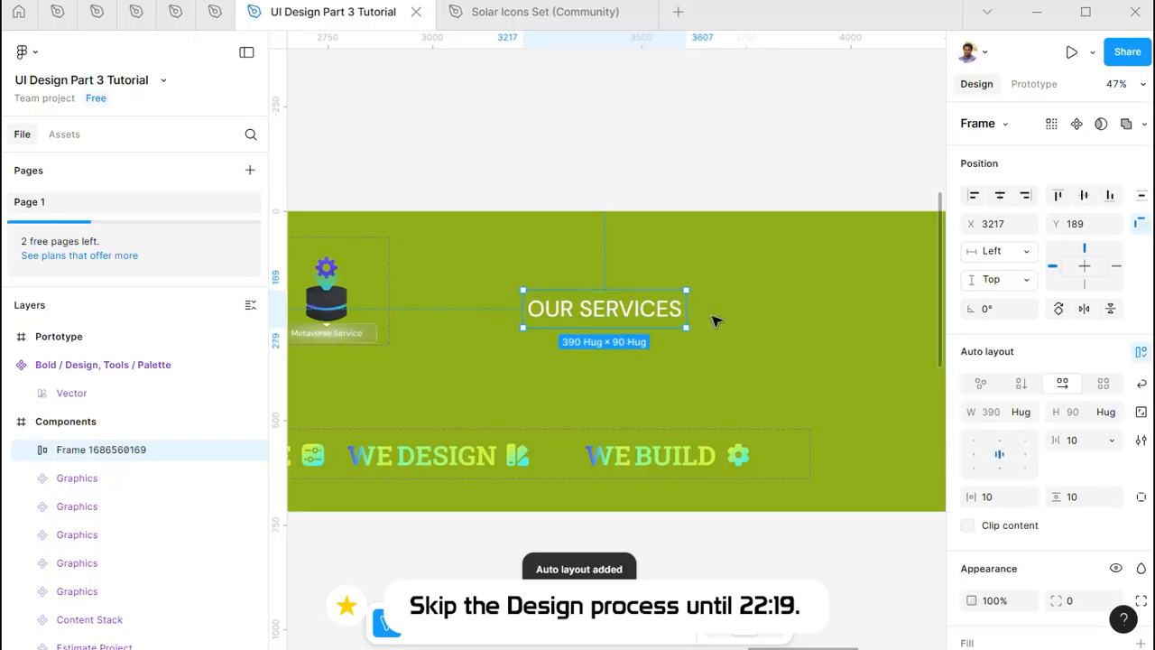
key("ctrl+z")
Draw a circle about 48 px across to the right of the Our Services text, level with its vertical centre
scroll(786, 330, "up", 3)
key("o")
left_click_drag(637, 263, 688, 315)
scroll(631, 283, "up", 4)
left_click(461, 274, "shift")
left_click_drag(500, 282, 568, 284)
scroll(568, 284, "up", 5)
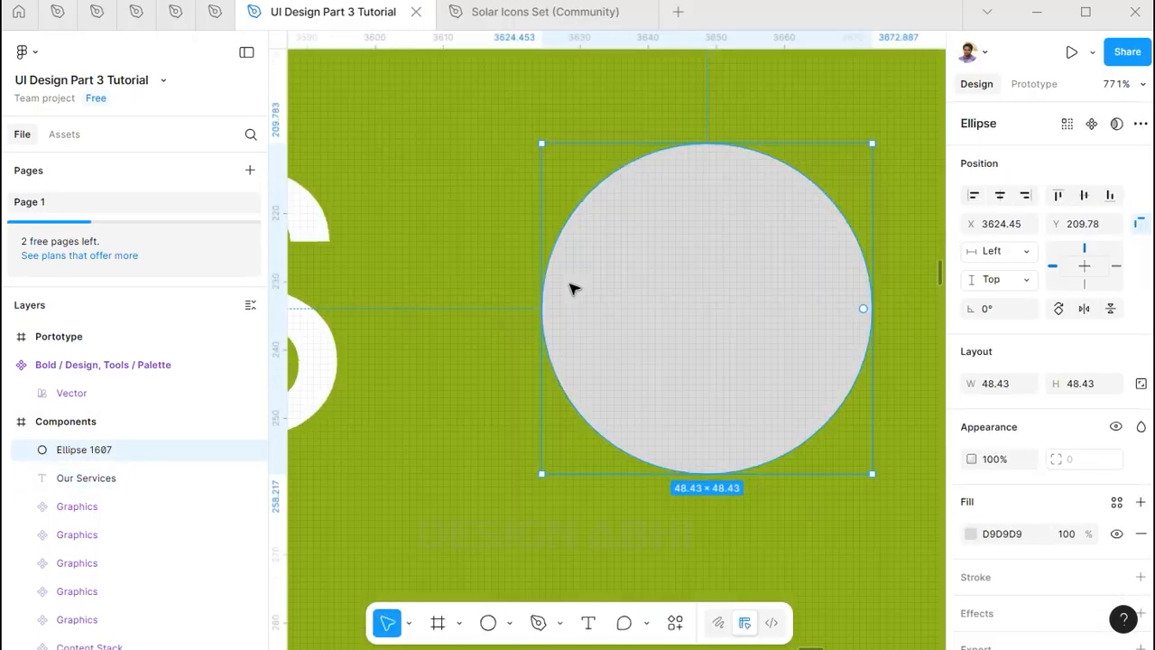
Draw a horizontal line across the middle of the circle with the Pen tool as the arrow's shaft
key("p")
left_click(604, 331)
left_click(804, 331)
key("Escape")
key("Escape")
key("Escape")
Complete the arrow with mirrored diagonal strokes forming its head and combine all strokes with a Union
left_click_drag(711, 333, 721, 277)
left_click_drag(817, 276, 809, 308)
mouse_move(614, 276)
left_mouse_down()
mouse_move(730, 238)
mouse_move(722, 227)
left_mouse_up()
key("Escape")
left_click_drag(763, 265, 717, 181)
left_click(1111, 309)
scroll(825, 324, "up", 5)
scroll(744, 327, "down", 5)
Set the stroke weight of the lines inside the Union arrow to 3
left_click(971, 533)
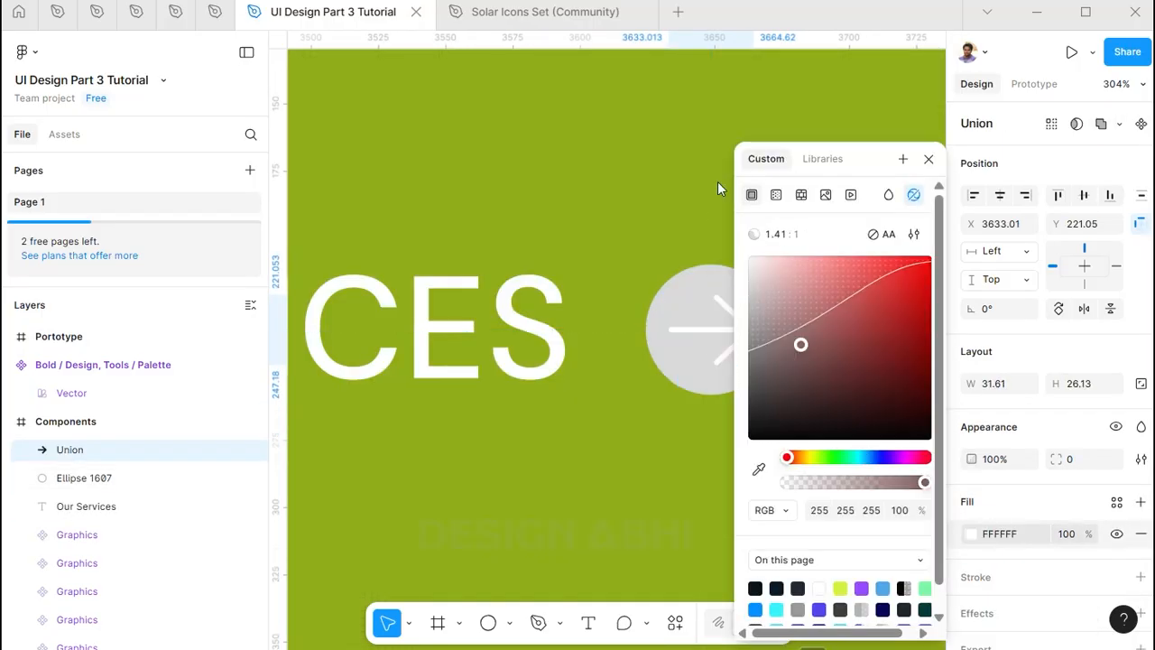
key("Escape")
key("Return")
left_click(1057, 568)
type("3")
key("Return")
left_click_drag(796, 250, 662, 395)
scroll(755, 290, "up", 3)
left_click(727, 369)
left_click(1000, 195)
left_click(1085, 195)
key("ctrl+z")
key("ctrl+z")
Wrap the arrow and its circle in an auto layout frame and rename the frame Arrow
left_click(791, 400, "shift")
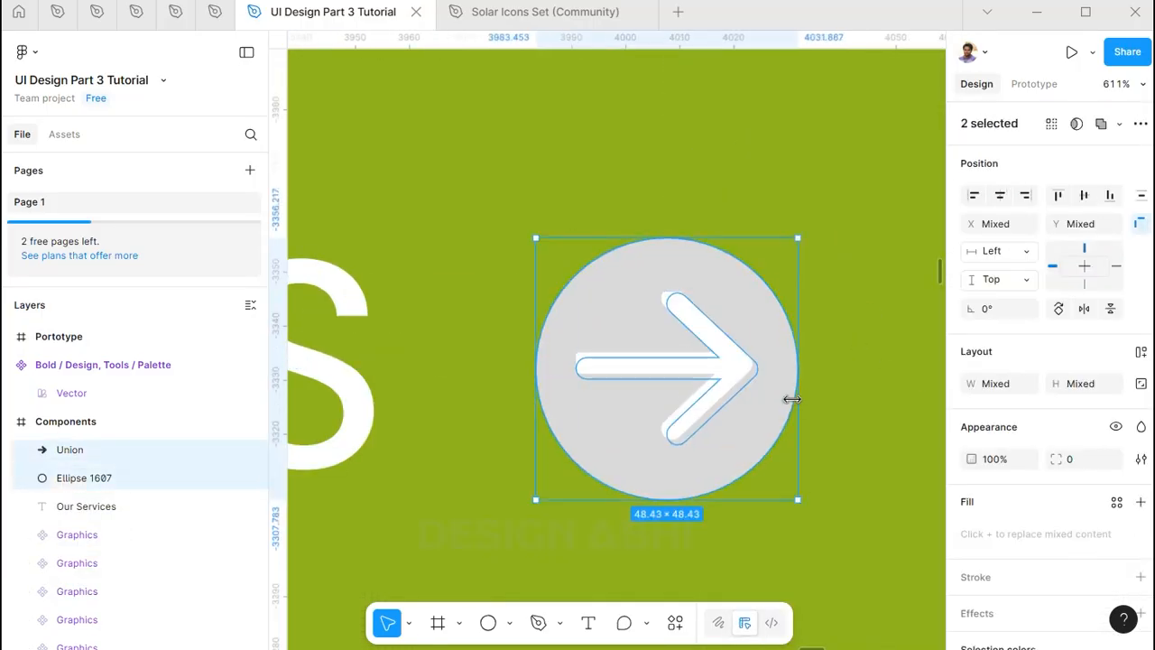
left_click(727, 369)
left_click(791, 392, "shift")
key("shift+a")
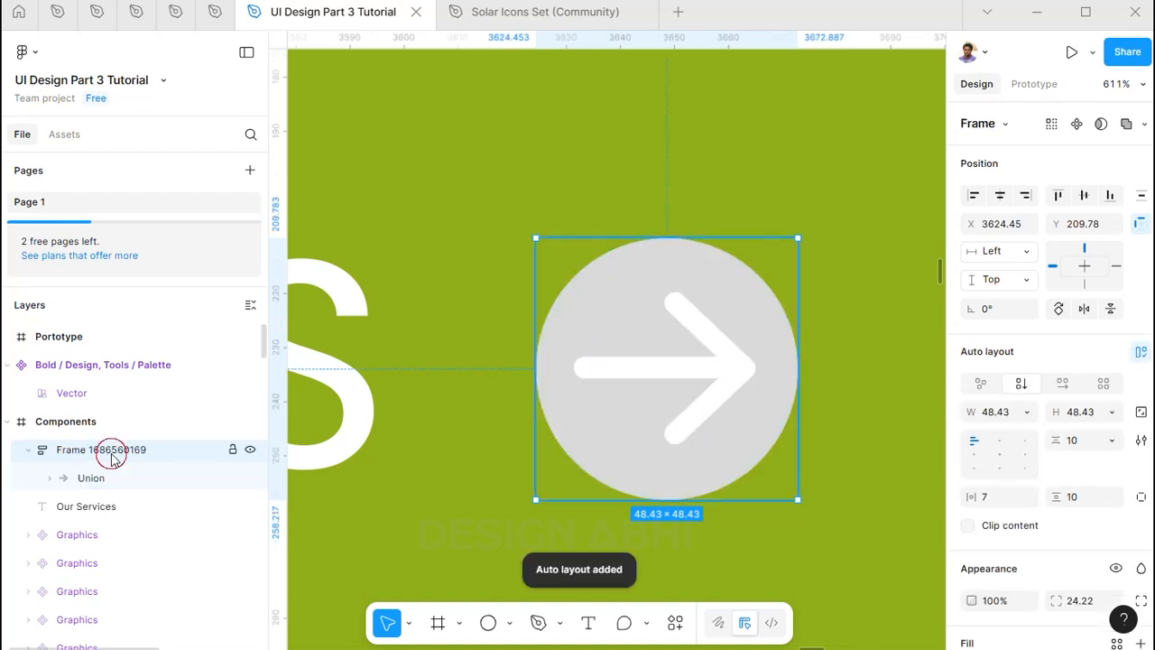
double_click(111, 451)
type("Arrow")
key("Return")
Wrap the Our Services text and the Arrow frame in auto layout with 60 horizontal and 30 vertical padding
left_click(112, 506, "shift")
scroll(681, 343, "down", 6)
key("shift+a")
left_click(999, 500)
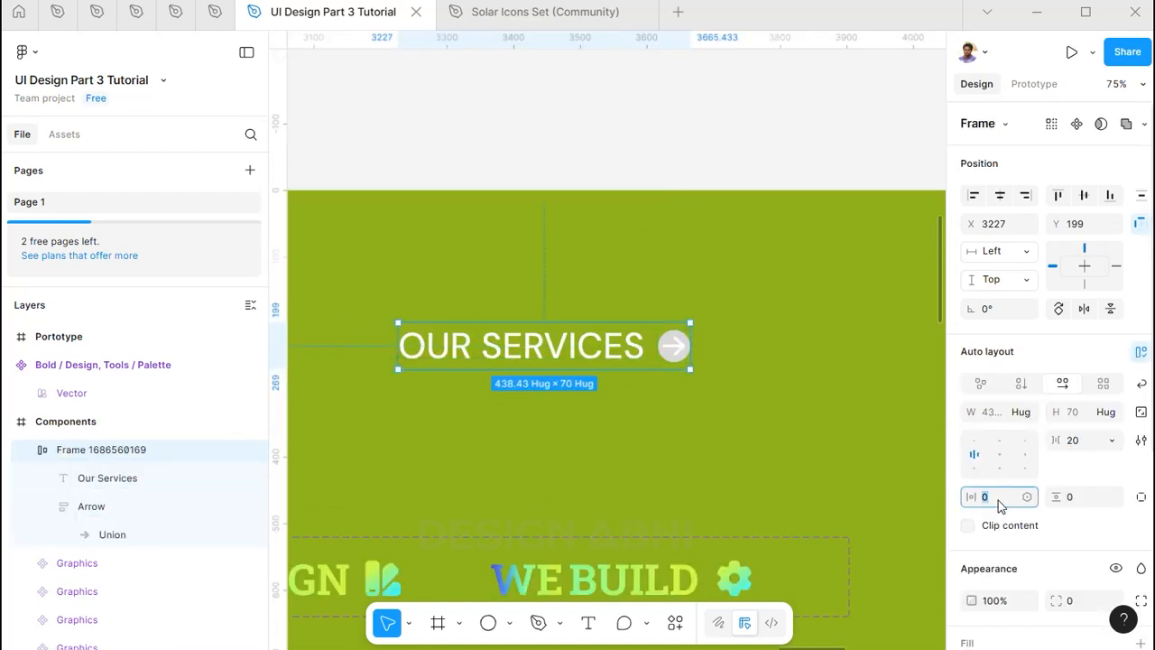
type("60")
key("Tab")
type("30")
key("Return")
Add a fill and stroke to the Our Services frame, giving the fill a linear gradient in pink and indigo sampled from the brand swatches
scroll(983, 529, "down", 3)
left_click(1141, 348)
left_click(1141, 423)
left_click(971, 381)
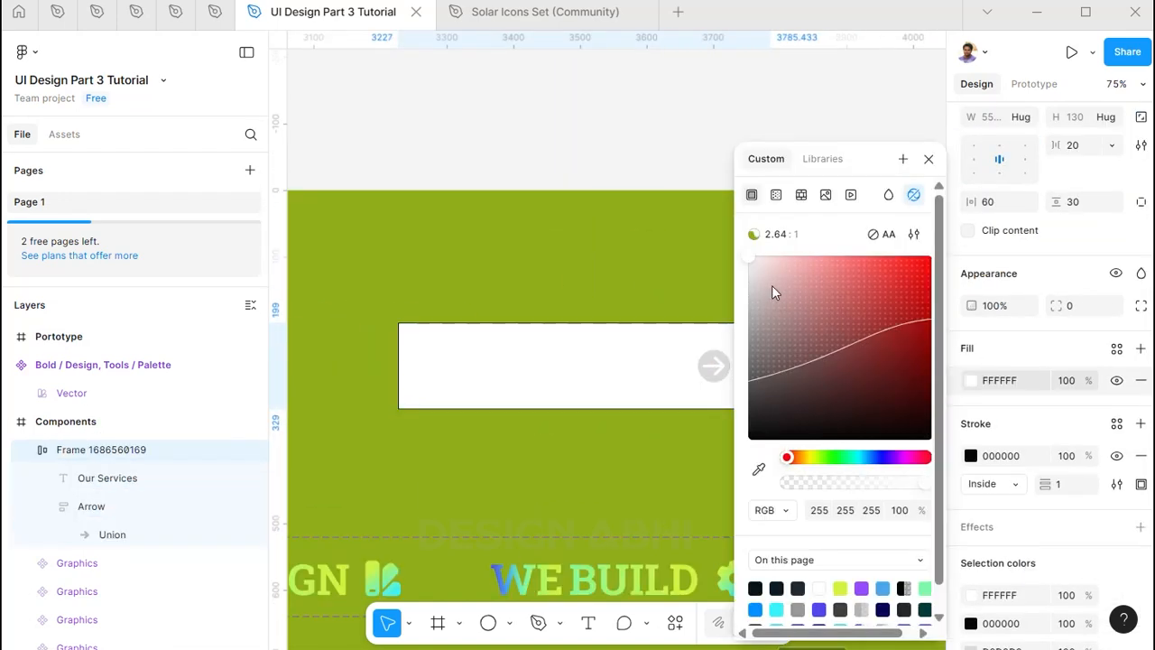
left_click(776, 195)
scroll(675, 431, "down", 3)
left_click(809, 351)
left_click(546, 458)
scroll(451, 451, "left", 2)
left_click(364, 377)
left_click(808, 380)
left_click(546, 458)
left_click(364, 356)
Give the Our Services frame's stroke a linear gradient in sampled brand colours and set the corner radius to 60
left_click(971, 455)
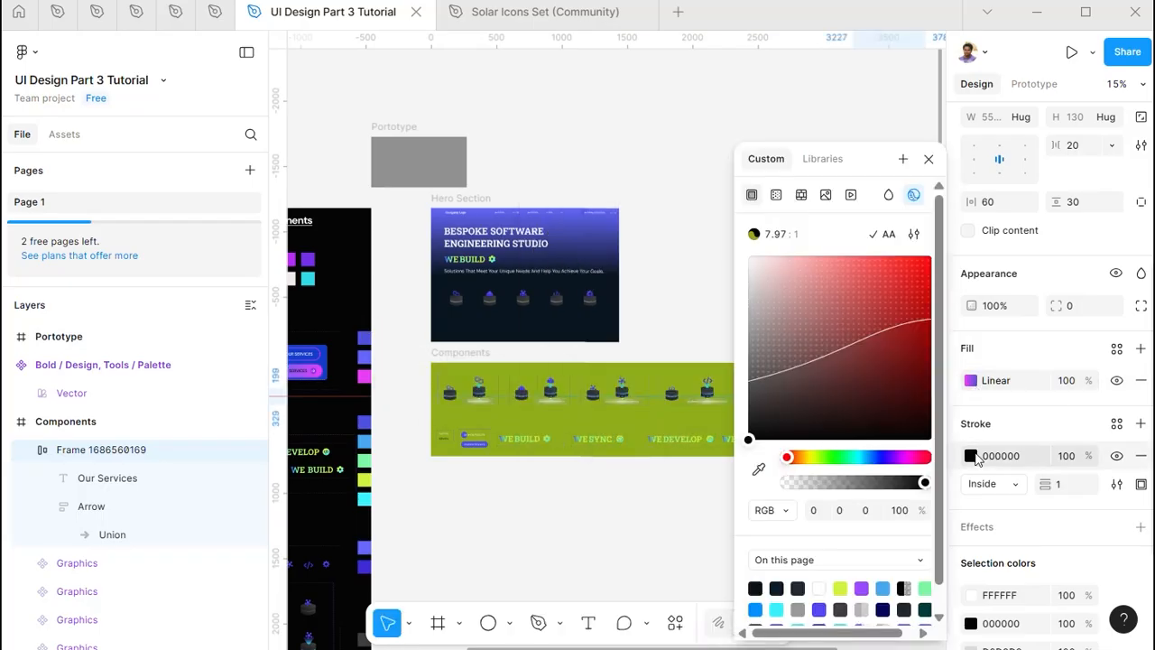
left_click(776, 195)
left_click(808, 351)
left_click(364, 356)
left_click(1081, 306)
type("80")
key("Tab")
Change the Arrow frame's fill to a linear gradient from E73BF3 to 4A4FE2, sampling both colours from the brand swatches
scroll(620, 384, "up", 5)
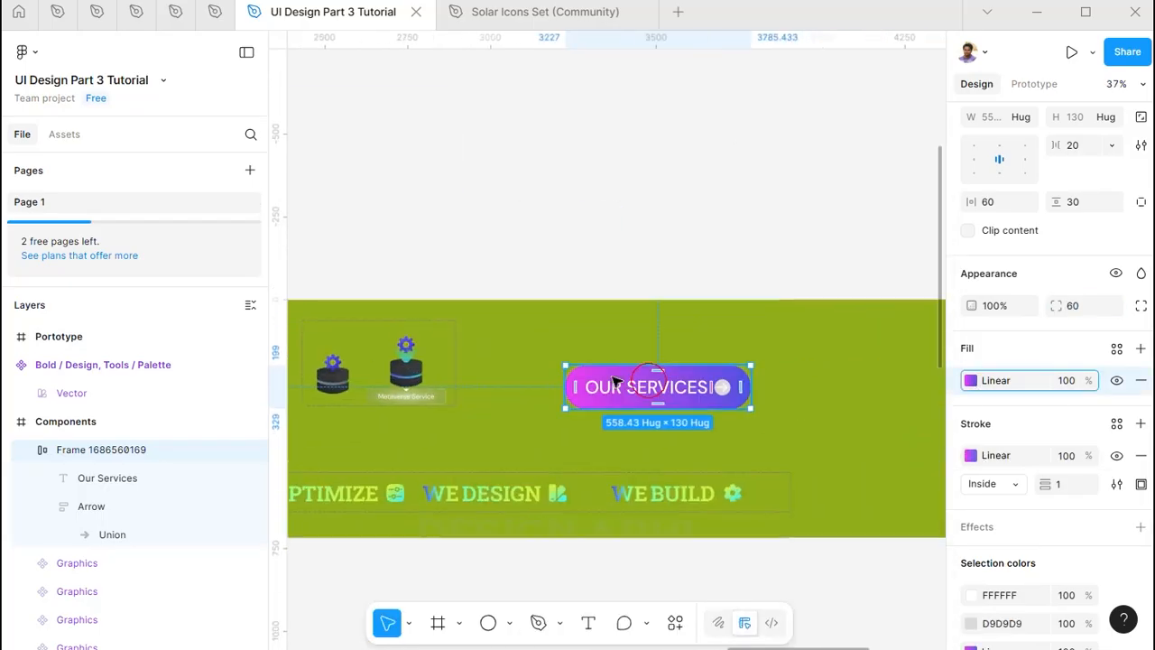
double_click(751, 435)
scroll(984, 440, "down", 3)
scroll(846, 370, "down", 2)
left_click(971, 337)
scroll(689, 346, "down", 6)
scroll(422, 344, "up", 3)
left_click(776, 195)
left_click(809, 351)
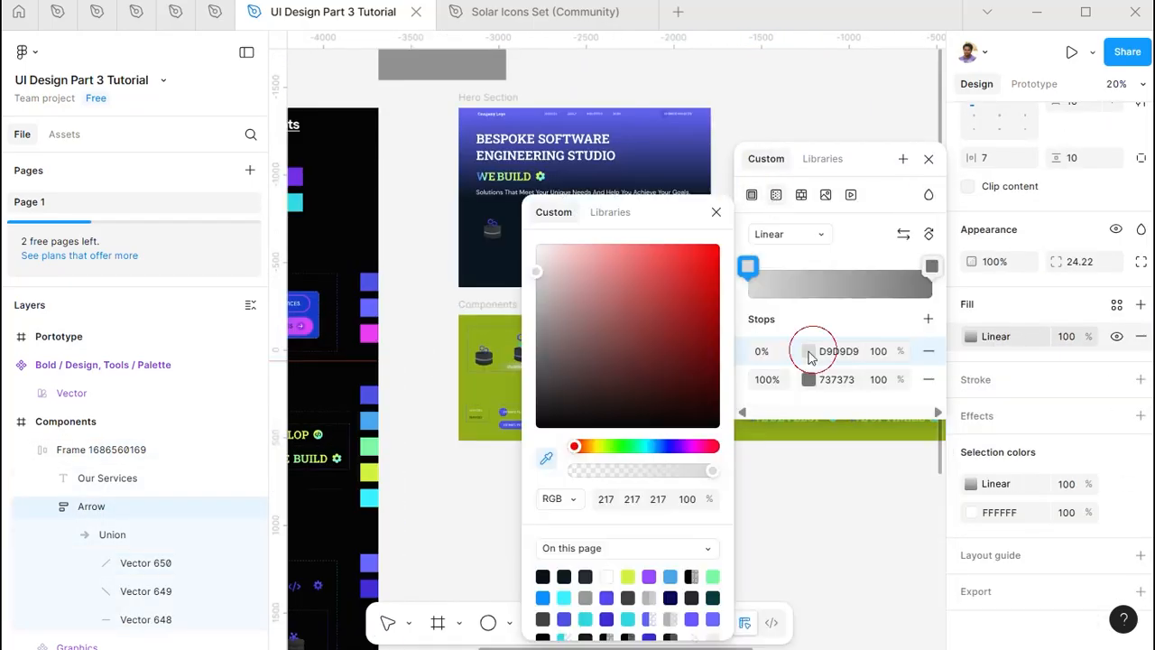
left_click(370, 333)
left_click(808, 380)
left_click(369, 283)
Adjust the gradient's direction handle on the Arrow frame's fill
left_click(977, 338)
scroll(695, 379, "up", 10)
scroll(632, 361, "down", 1)
left_click(971, 337)
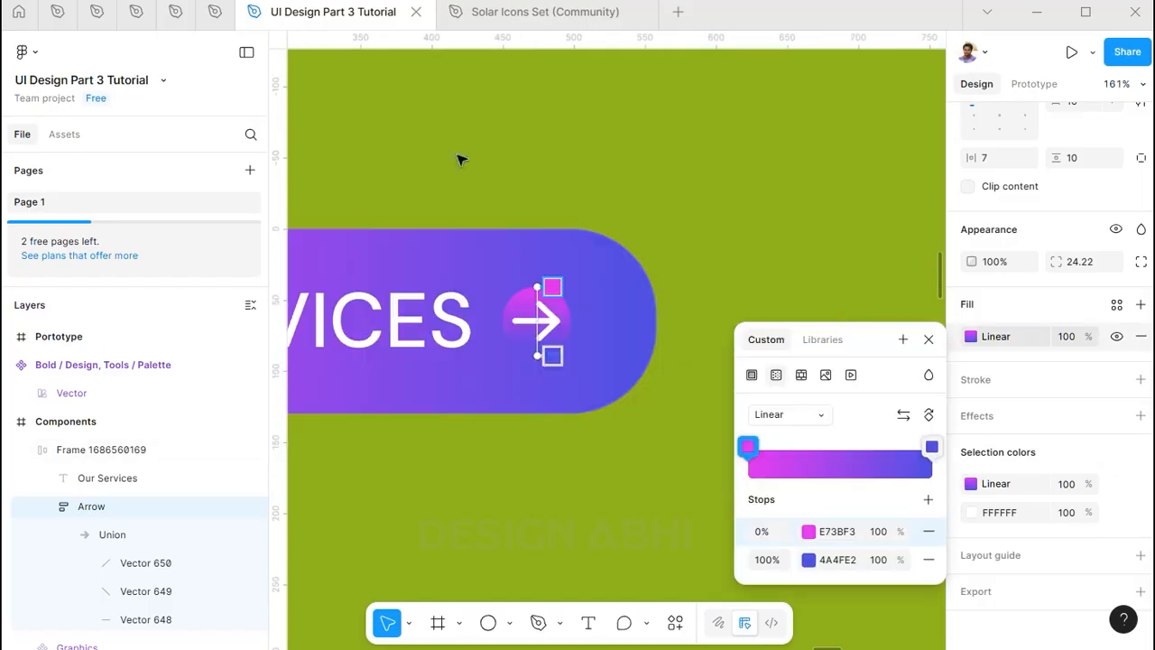
left_click_drag(527, 284, 539, 287)
Duplicate the gradient Our Services button, placing the copy above the original
scroll(575, 353, "down", 4)
left_click_drag(572, 443, 742, 428)
left_click(678, 340)
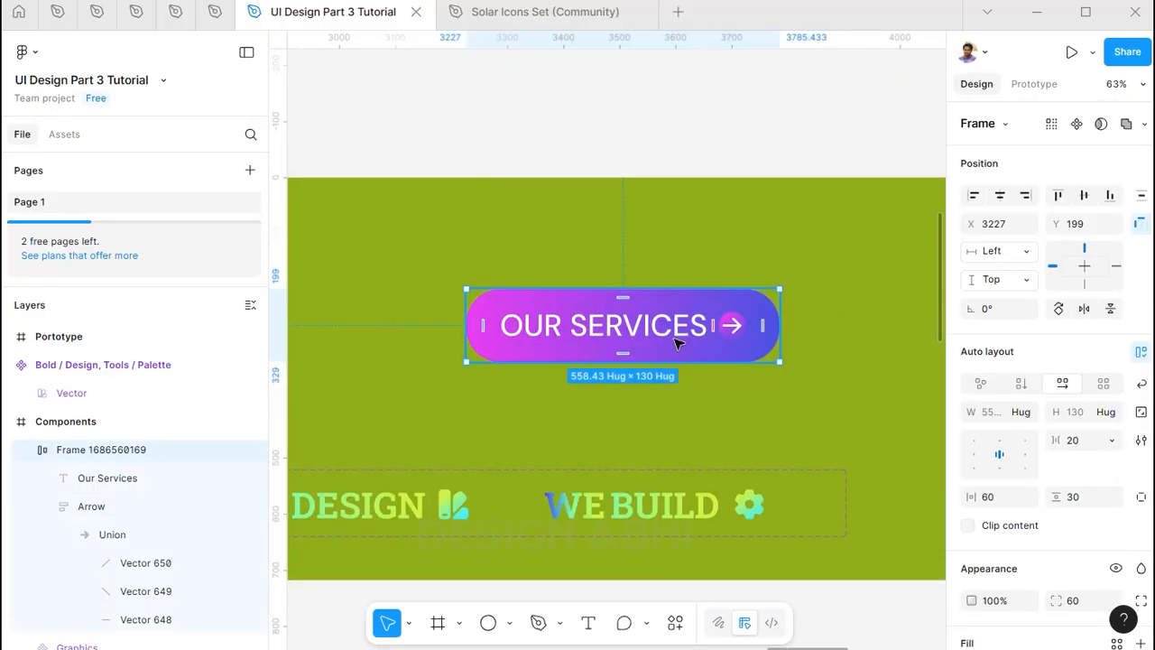
mouse_move(678, 340)
left_mouse_down()
mouse_move(671, 247)
mouse_move(661, 266)
mouse_move(493, 307)
left_mouse_up()
Hide the fill of the upper button copy and set its stroke weight to 5
scroll(1019, 482, "down", 3)
left_click(1117, 380)
left_click(1067, 487)
type("5")
Scale the arrow in the outlined button down until it disappears and reduce the button's auto layout gap to 0
double_click(726, 233)
key("k")
scroll(754, 213, "up", 4)
scroll(647, 267, "up", 8)
left_click_drag(971, 544, 881, 544)
scroll(1038, 433, "down", 3)
scroll(810, 355, "down", 10)
left_click(810, 356)
left_click_drag(1056, 441, 941, 451)
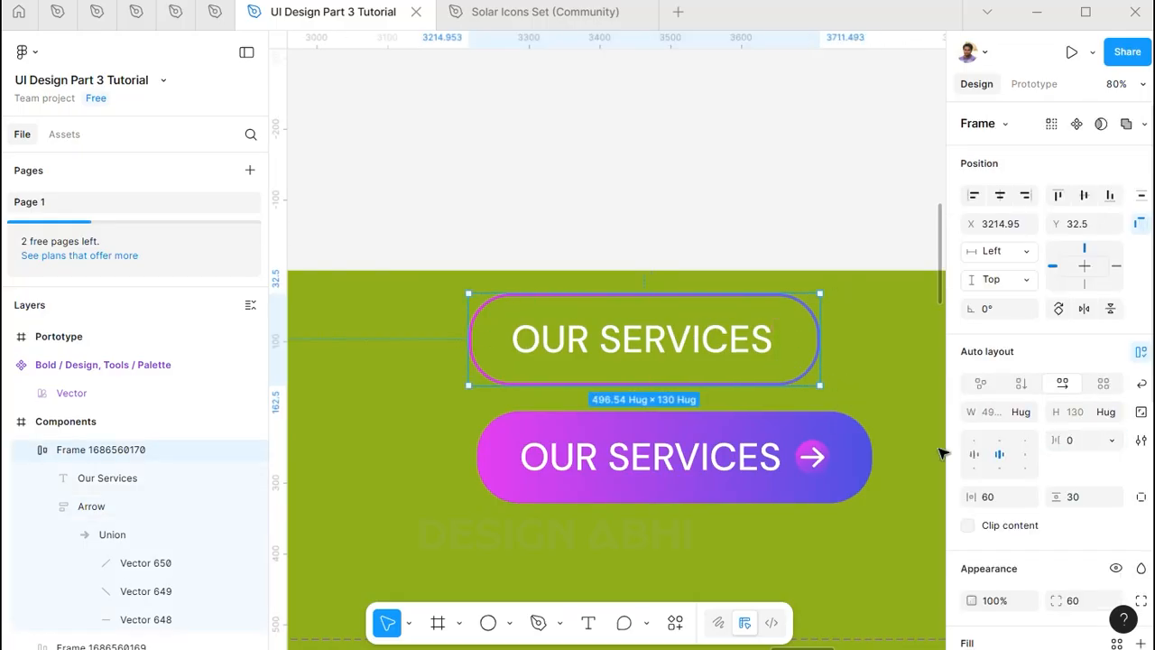
Combine the outlined and filled buttons into a component set and rename it CTA 2
left_click(893, 397)
left_click(722, 347)
left_click(653, 459, "shift")
left_click(1095, 126)
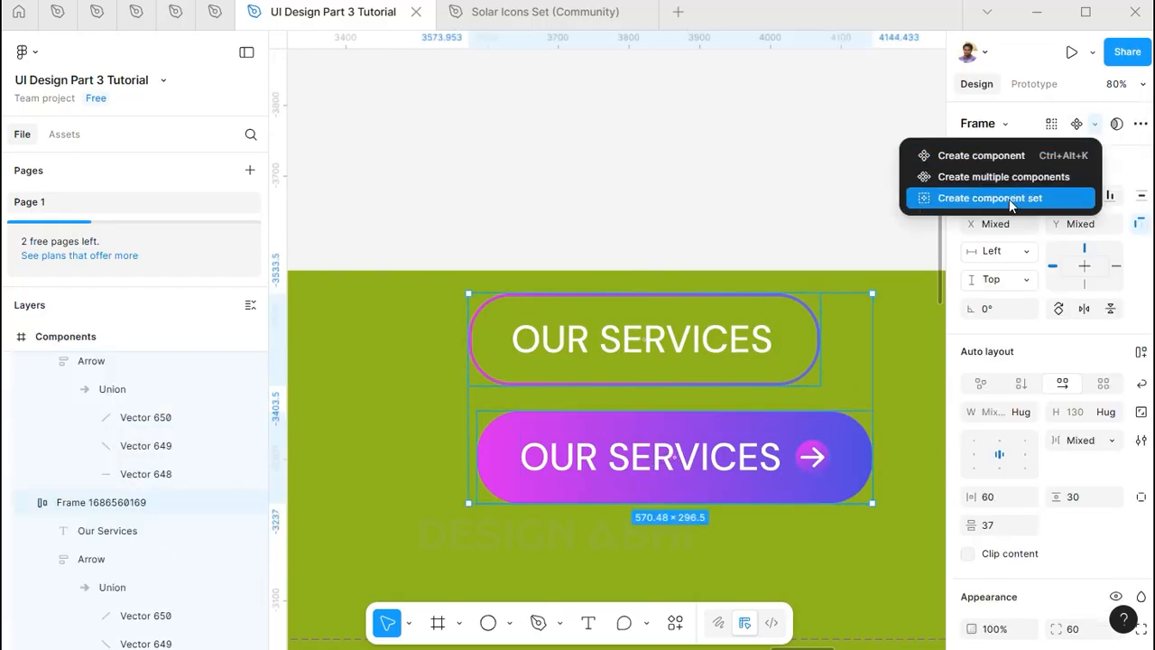
left_click(1011, 199)
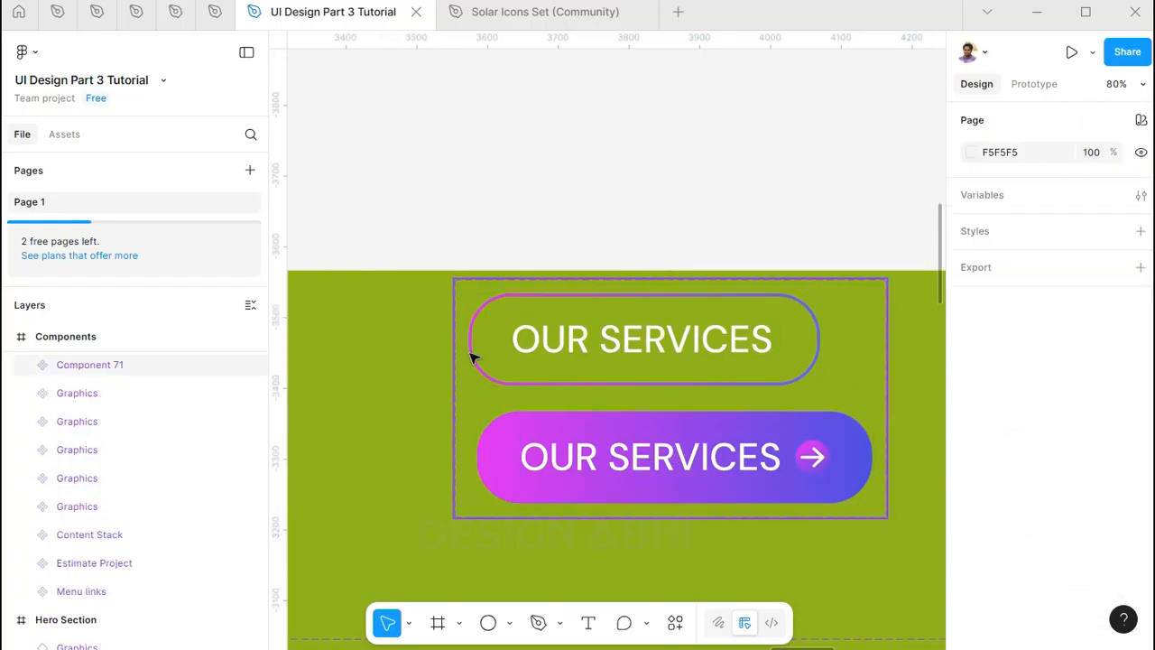
type("CTA 2")
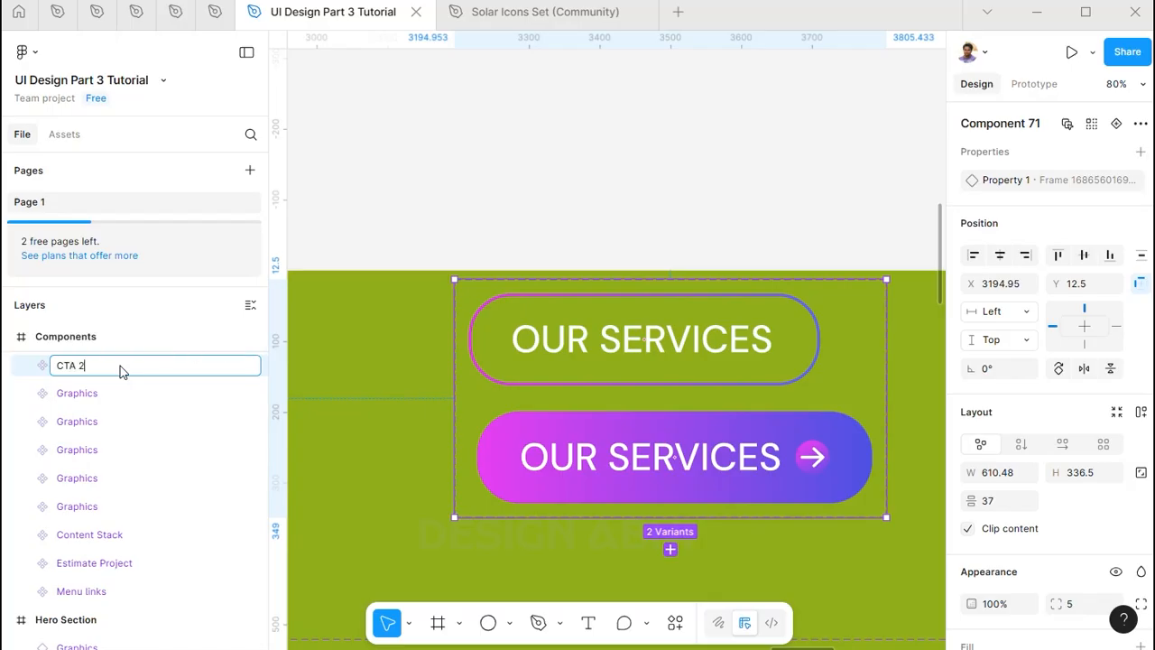
key("Return")
Set the outlined button's Property 1 variant value to Default
left_click(596, 335)
left_click(1078, 181)
type("Default")
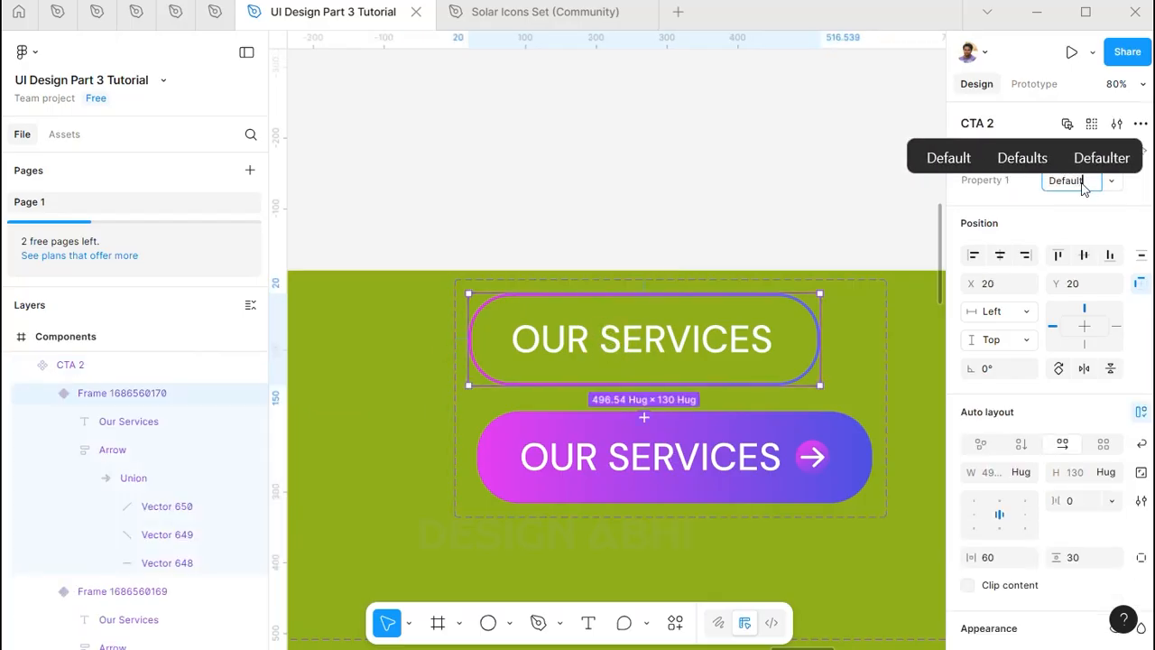
key("Return")
Set the filled button's Property 1 variant value to Hover
left_click(821, 433)
left_click(1060, 181)
type("Se")
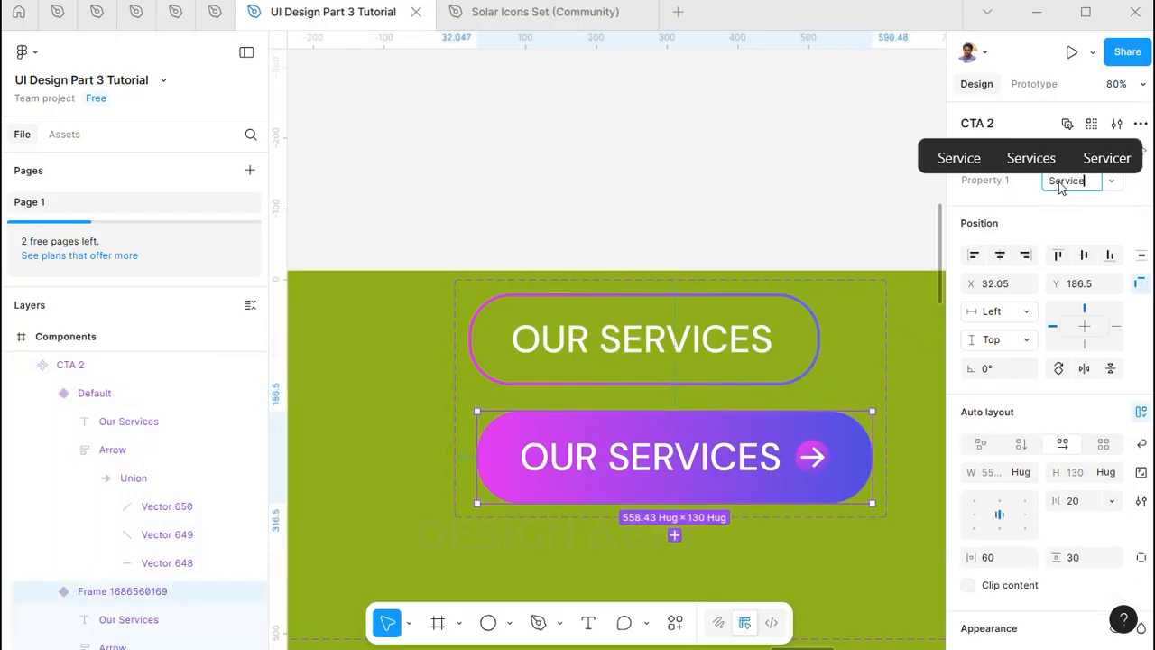
type("rvice")
key("Return")
type("Hover")
key("Return")
Centre the Default variant horizontally and link it to Hover with a While hovering trigger, Smart animate, Ease out, 300ms
left_click(710, 354)
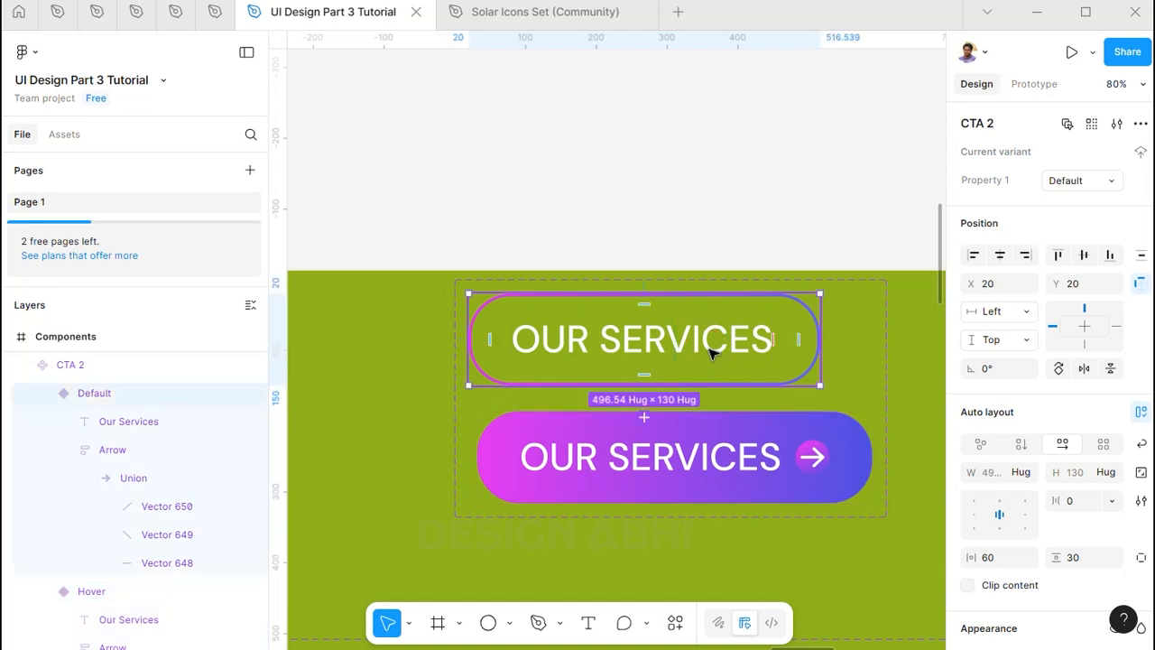
left_click(1001, 257)
left_click(1034, 84)
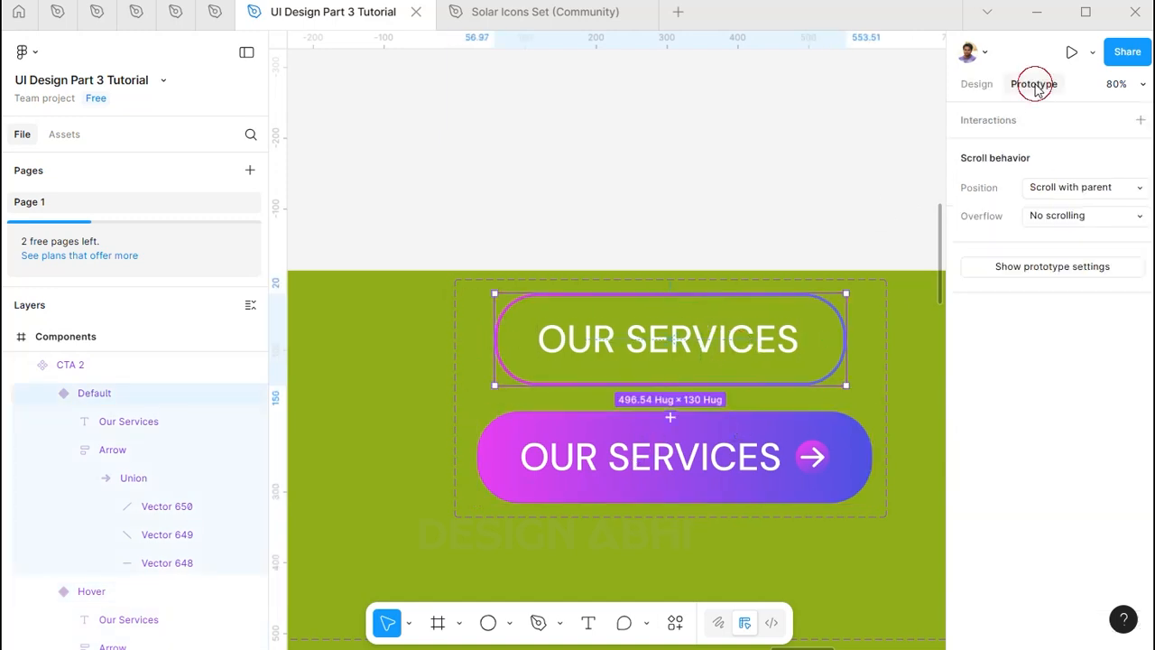
left_click_drag(675, 418, 675, 424)
left_click(666, 493)
left_click(724, 289)
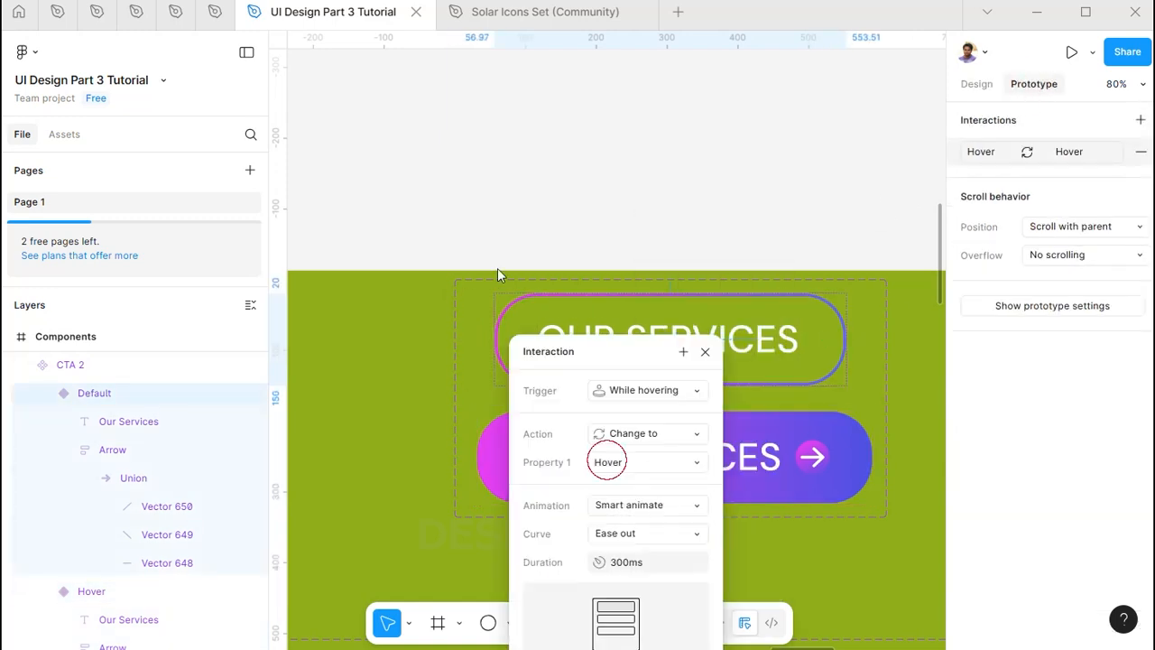
left_click(516, 364)
left_click(542, 382)
Link the Hover variant back to Default with a Mouse leave trigger
left_click(744, 441)
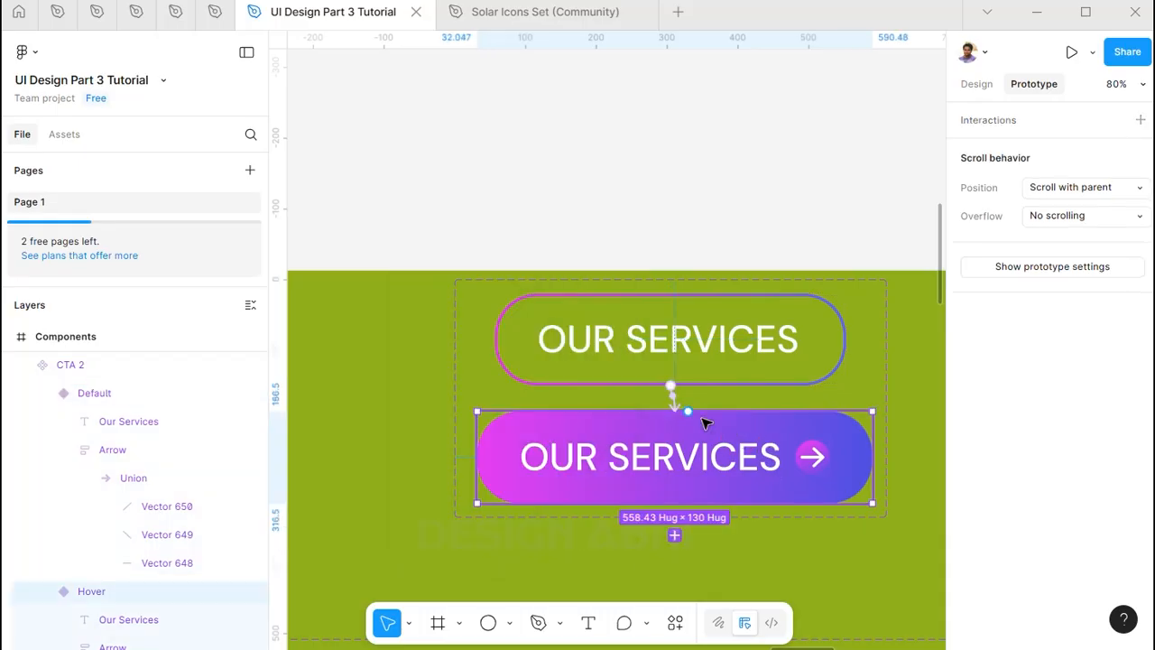
left_click_drag(707, 421, 663, 370)
left_click(703, 468)
left_click_drag(593, 429, 419, 179)
left_click(533, 219)
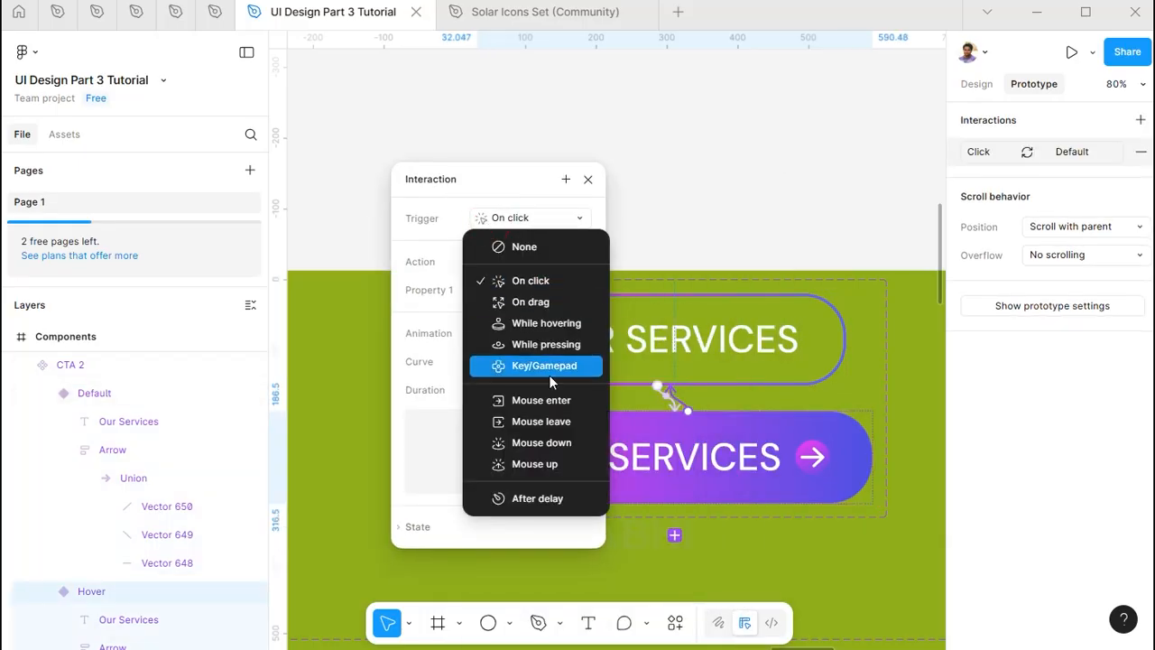
left_click(540, 420)
left_click(523, 390)
left_click(516, 368)
Place an instance of the Default CTA 2 button in the Portotype frame and preview its hover animation
left_click(773, 339)
scroll(772, 338, "down", 5)
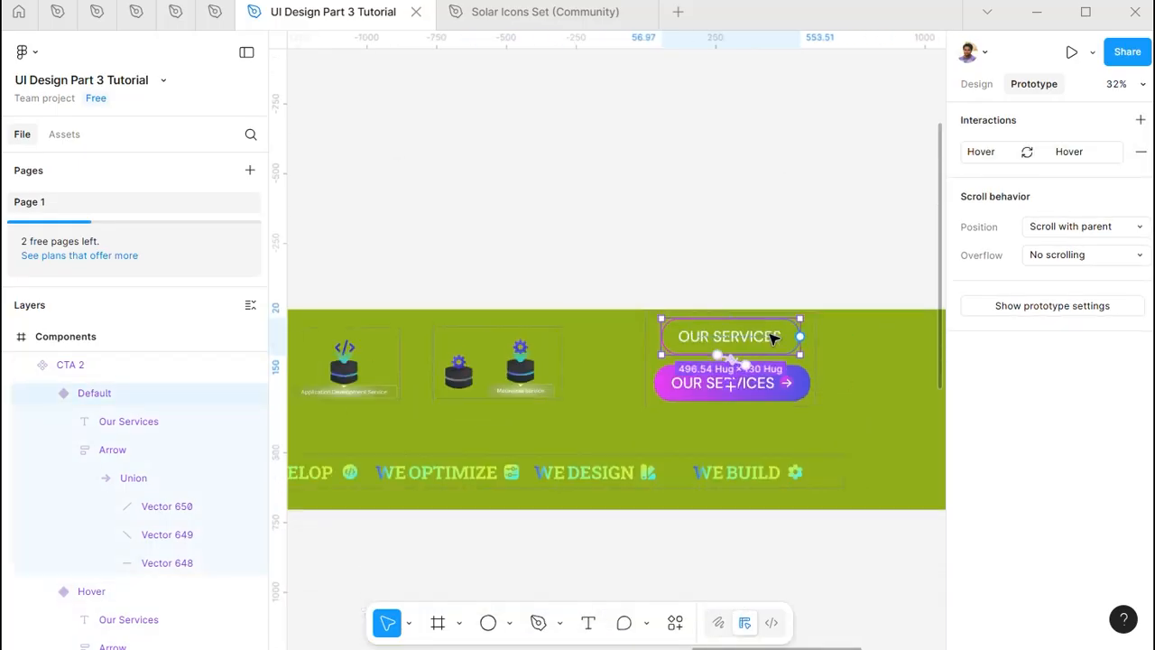
left_click_drag(352, 283, 706, 311)
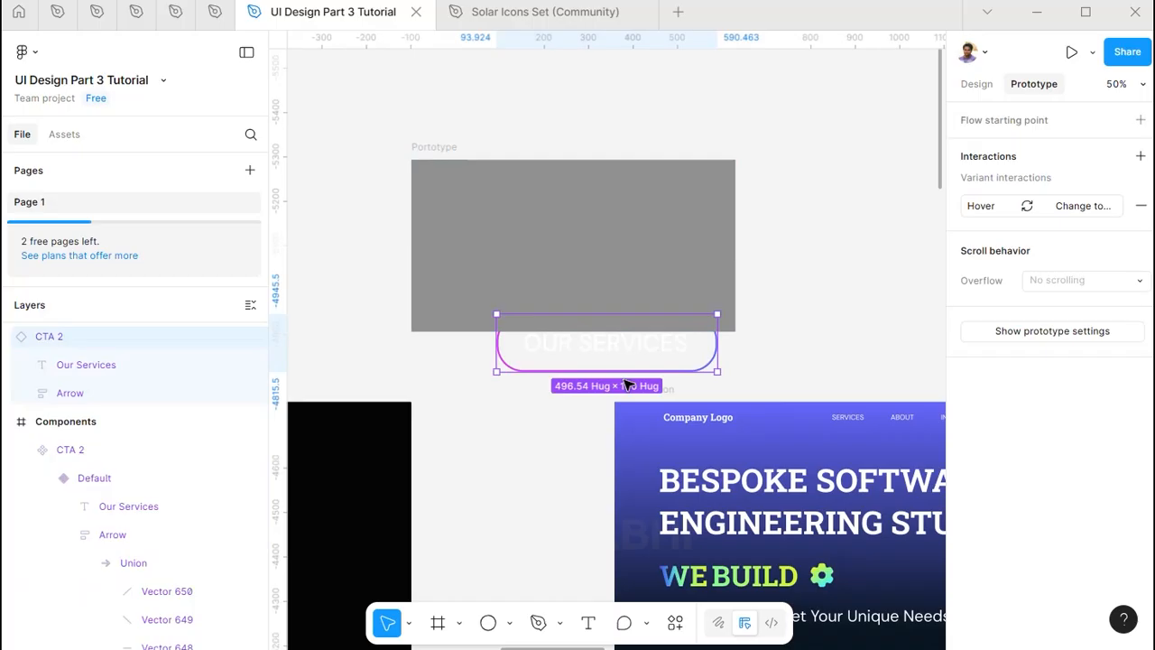
left_click_drag(606, 348, 559, 240)
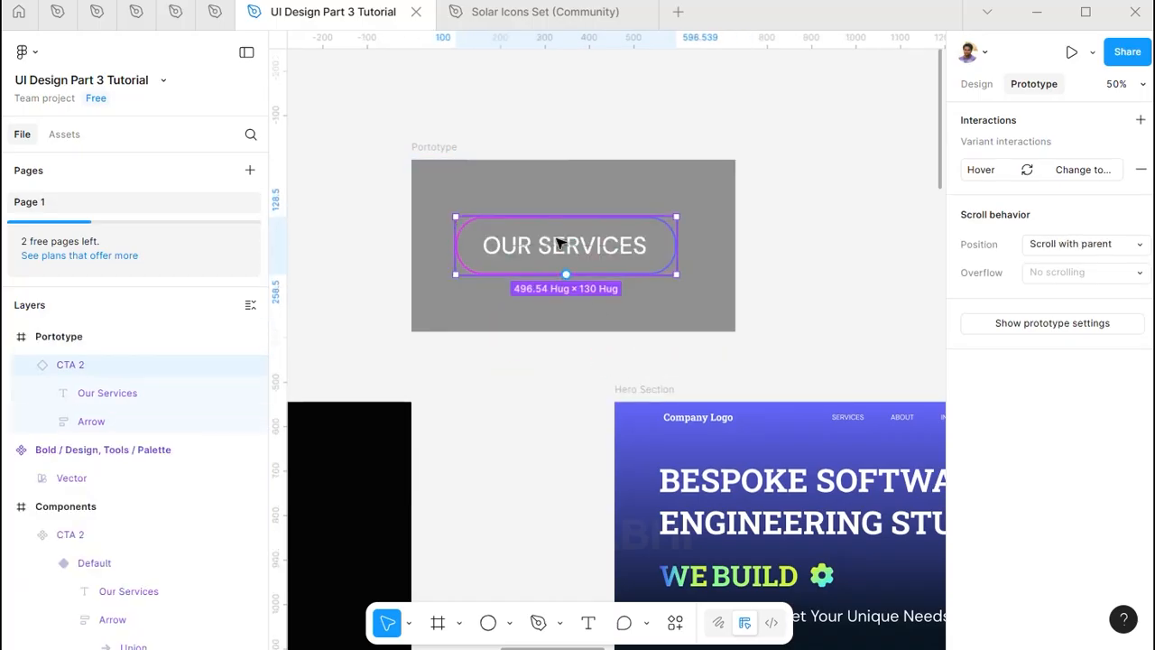
key("shift+space")
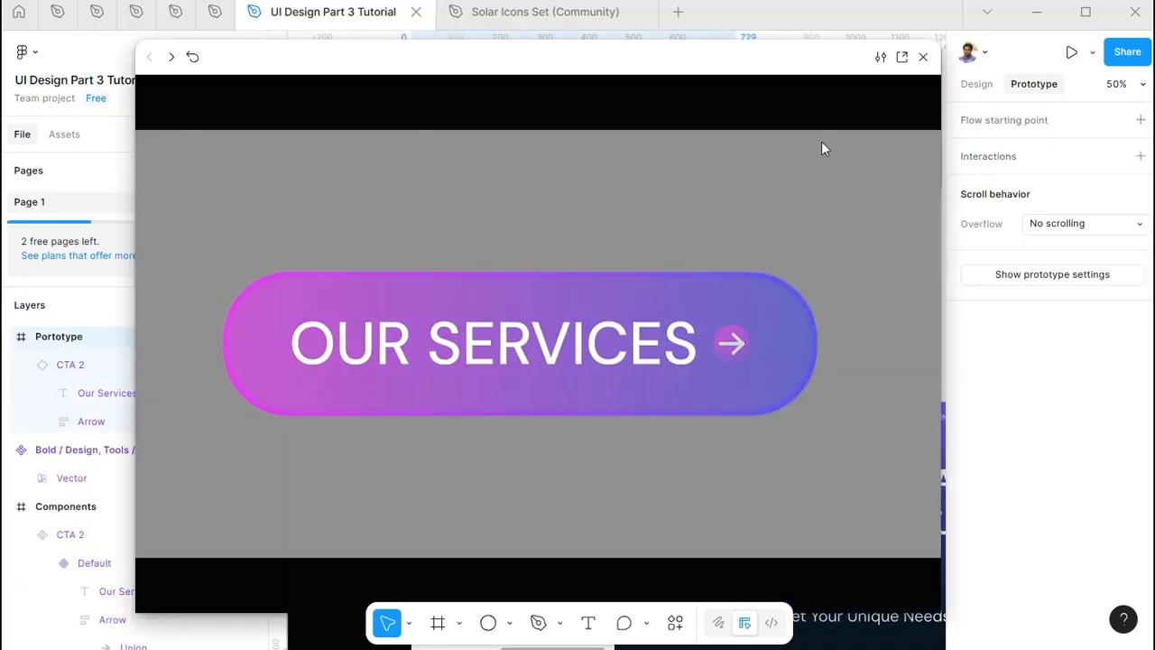
left_click(923, 56)
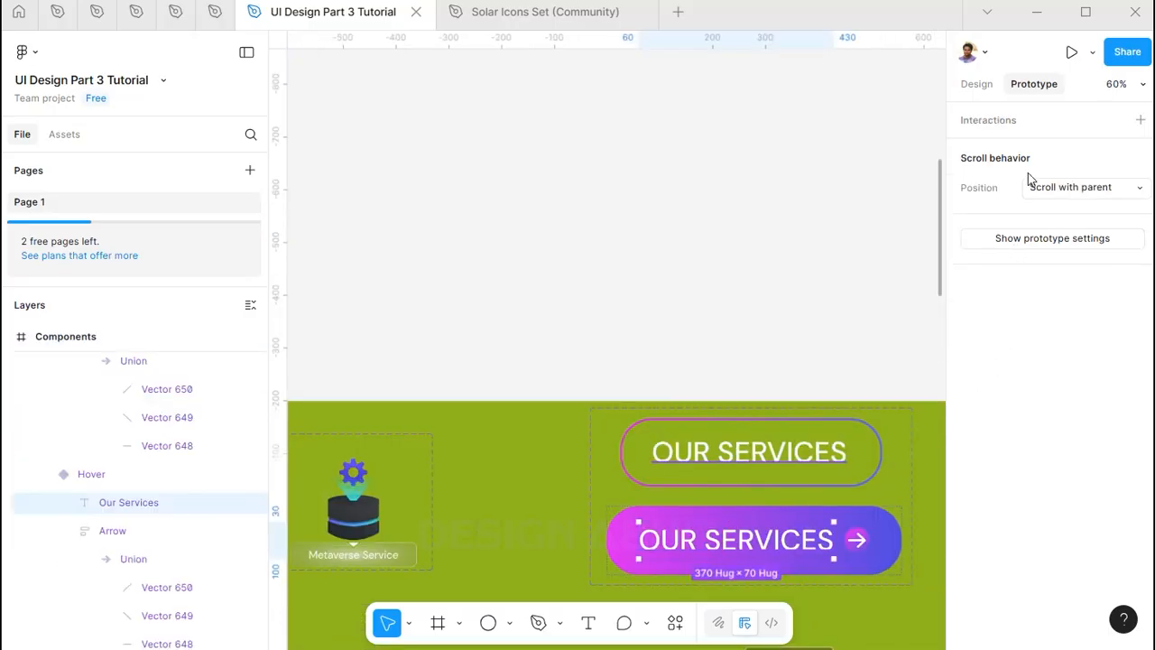
Change the Our Services text fill in the Hover variant to black, 000000
left_click(978, 84)
scroll(965, 499, "down", 3)
left_click(973, 477)
left_click_drag(783, 412, 729, 448)
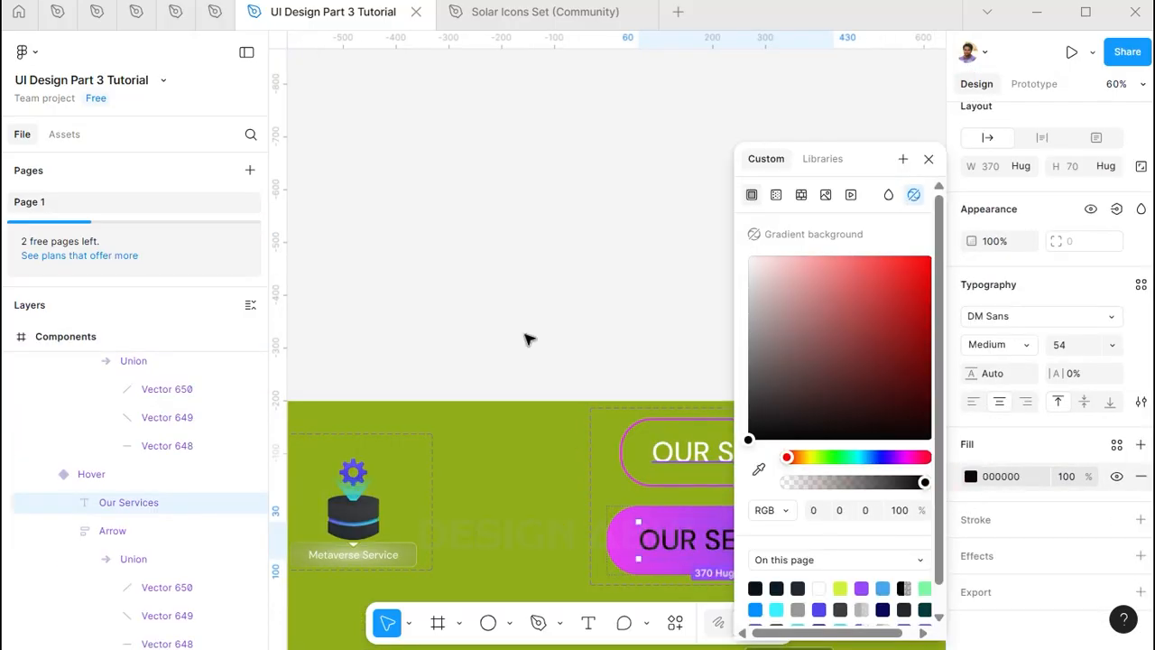
Place the CTA 2 instance centred beneath the Hero Section's service icons, scaled to about 339 × 89
left_click(529, 337)
scroll(531, 330, "down", 5)
double_click(561, 354)
scroll(418, 309, "left", 3)
scroll(370, 239, "up", 5)
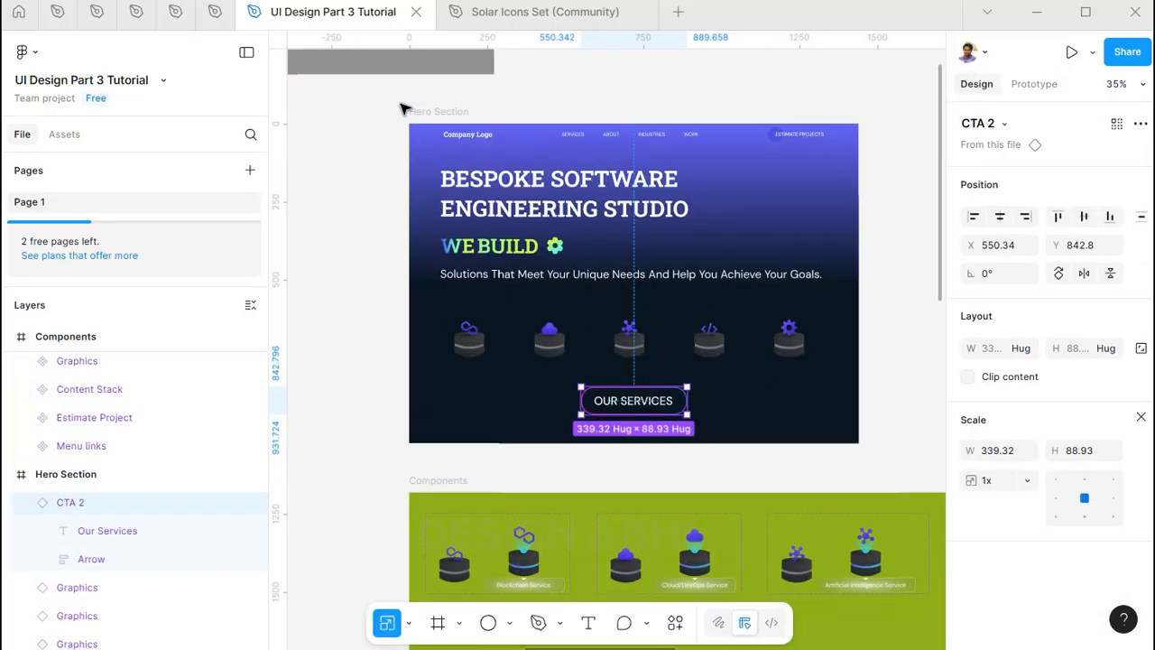
Preview the Hero Section prototype to check its animations and hover effects
left_click(420, 114)
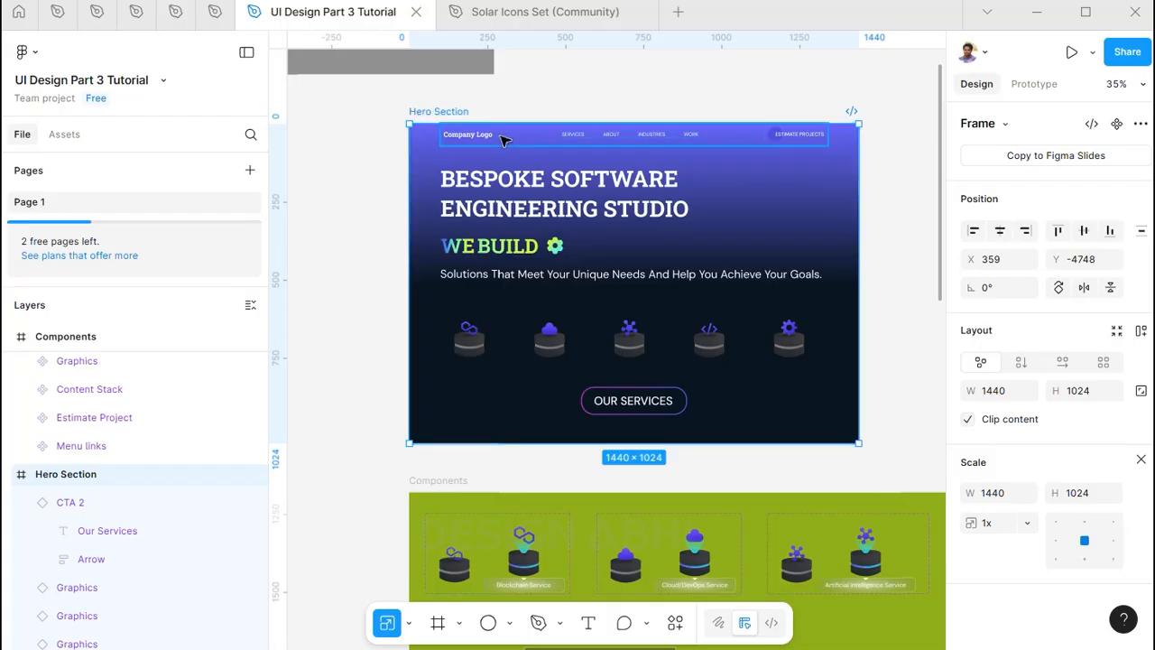
scroll(504, 142, "up", 2)
left_click_drag(611, 223, 521, 175)
scroll(540, 177, "down", 2)
key("shift+space")
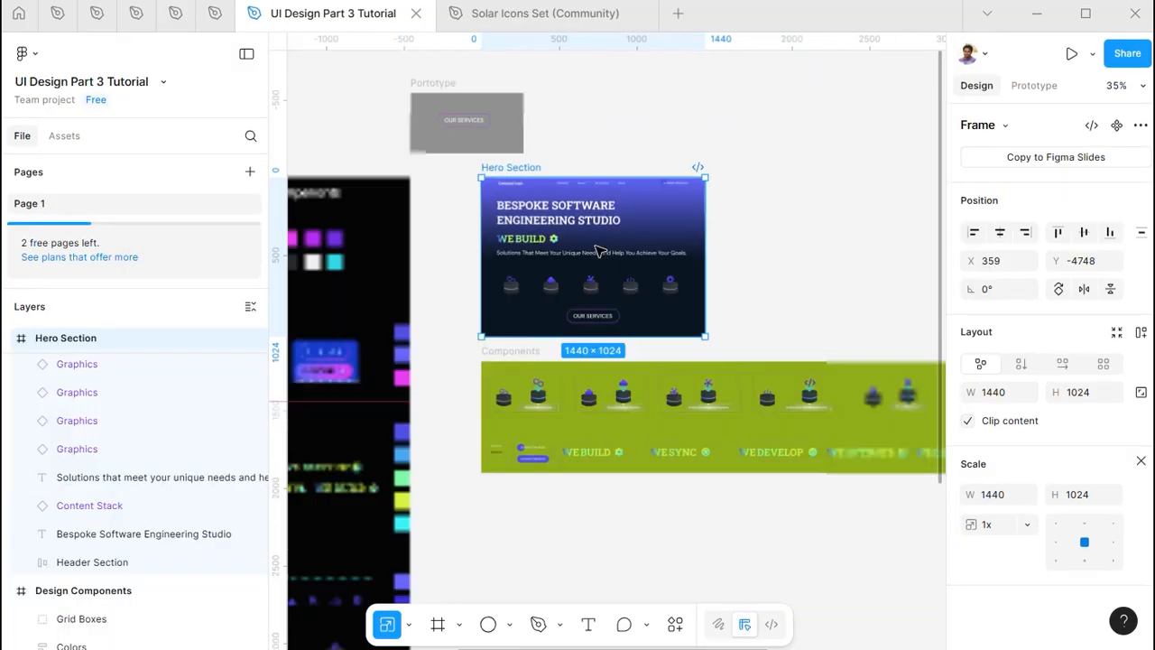
left_click(923, 56)
Examine the reference Hero Section and the Design Components board, including its perspective grid background
scroll(585, 248, "left", 5)
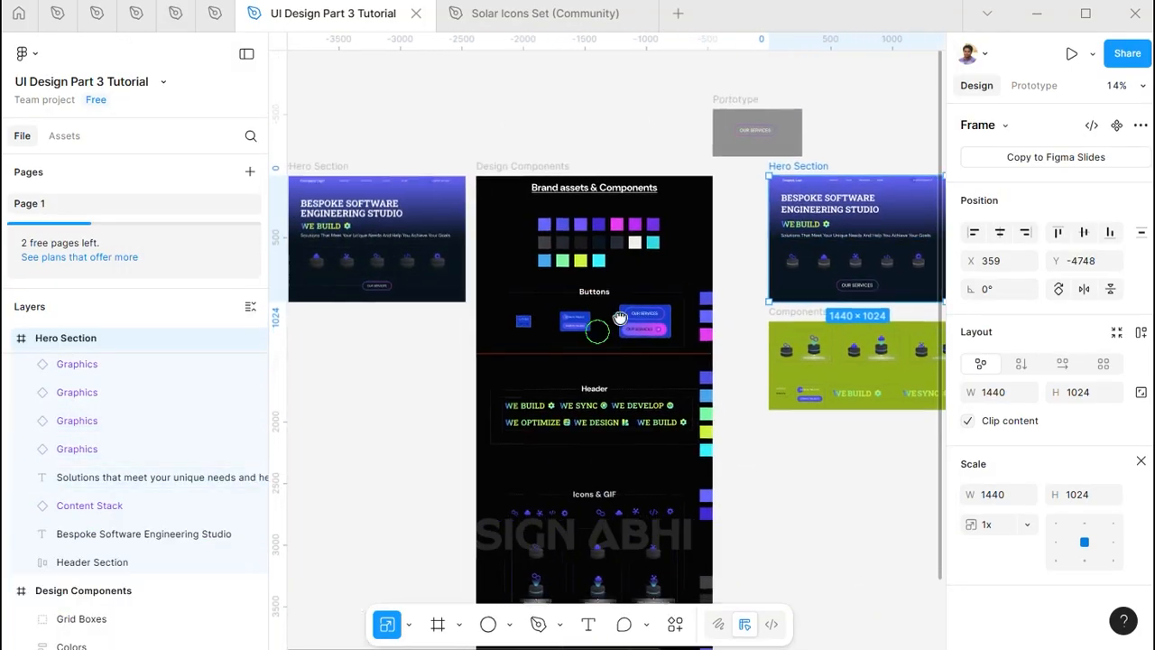
scroll(544, 219, "left", 3)
scroll(542, 212, "up", 5)
scroll(532, 184, "up", 2)
scroll(740, 417, "up", 5)
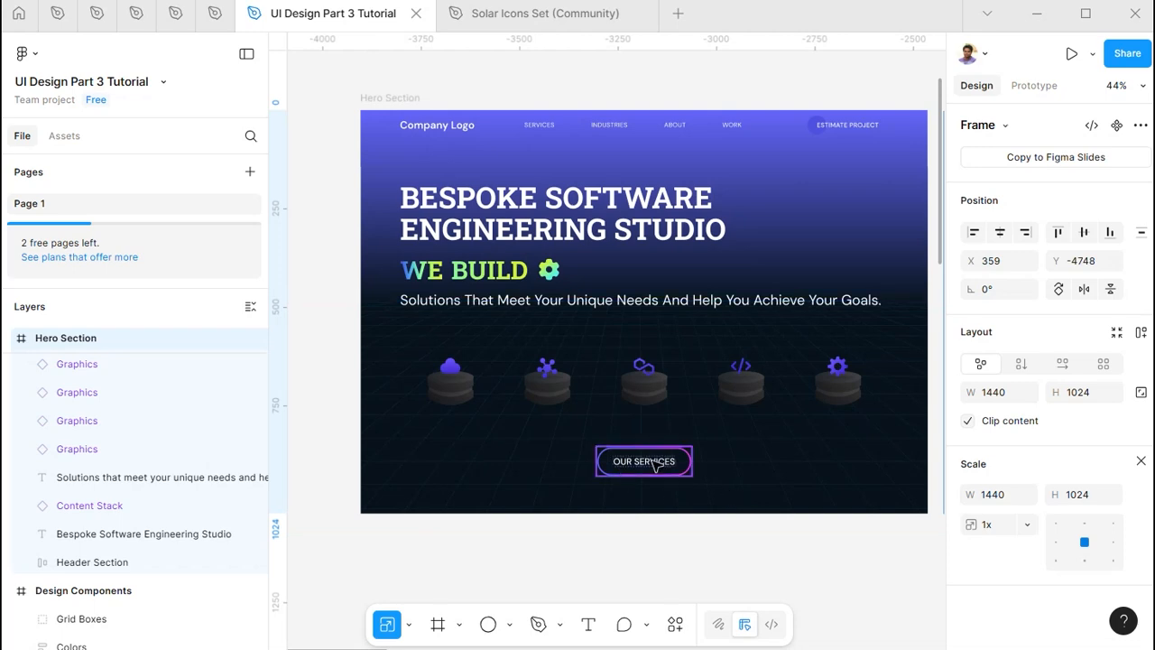
scroll(676, 463, "down", 3)
scroll(665, 464, "down", 10)
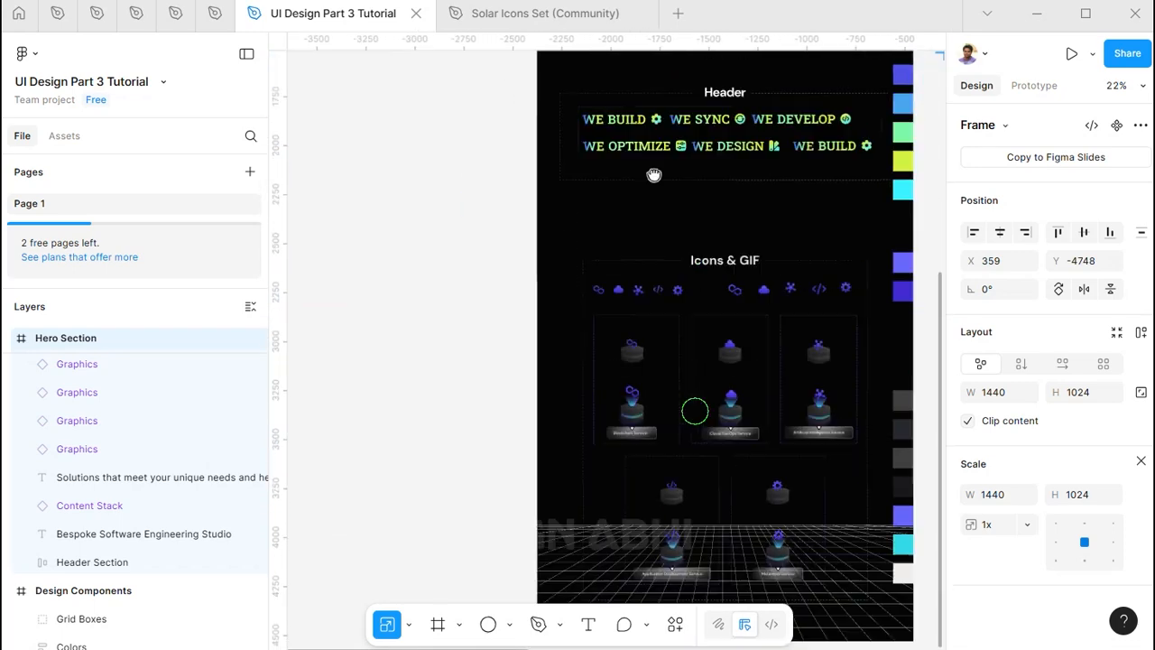
Draw a rectangle about 83 × 58 in a bottom grid cell and reshape its corner points to match the cell's slanted lines
scroll(722, 343, "up", 5)
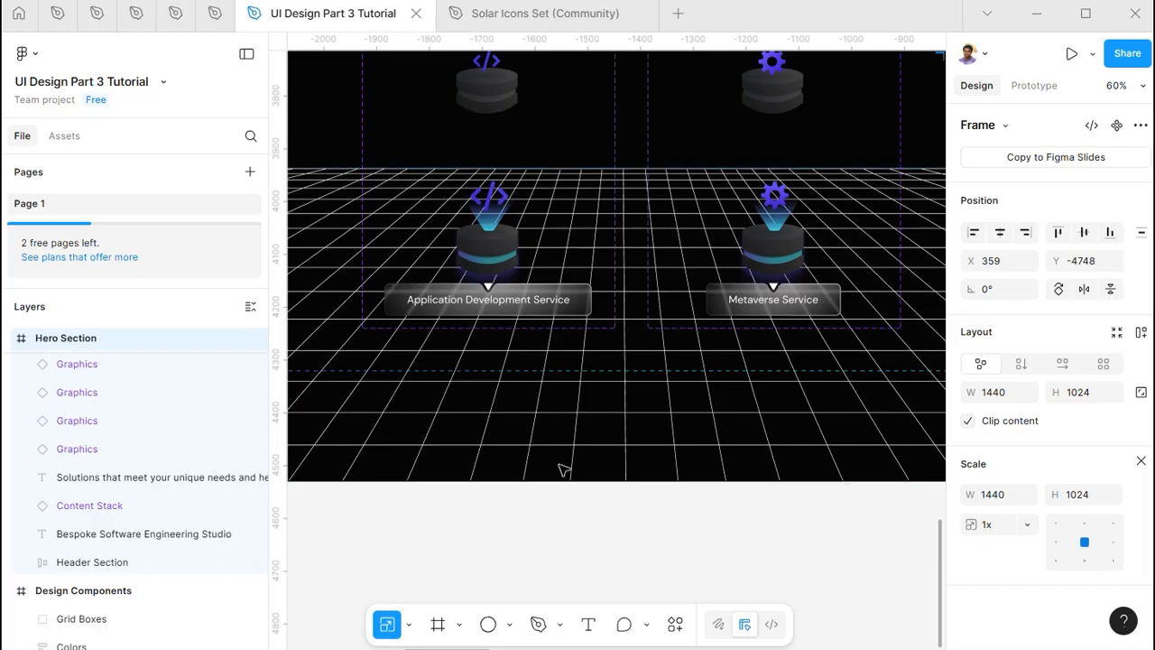
scroll(643, 355, "up", 4)
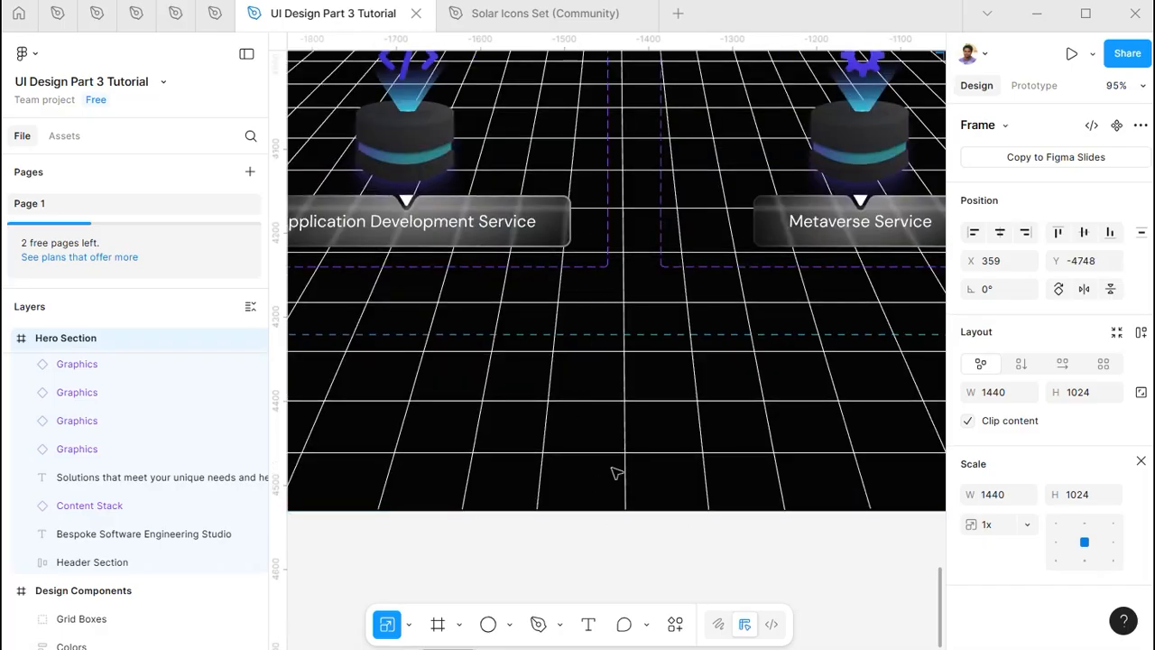
scroll(663, 496, "up", 10)
key("r")
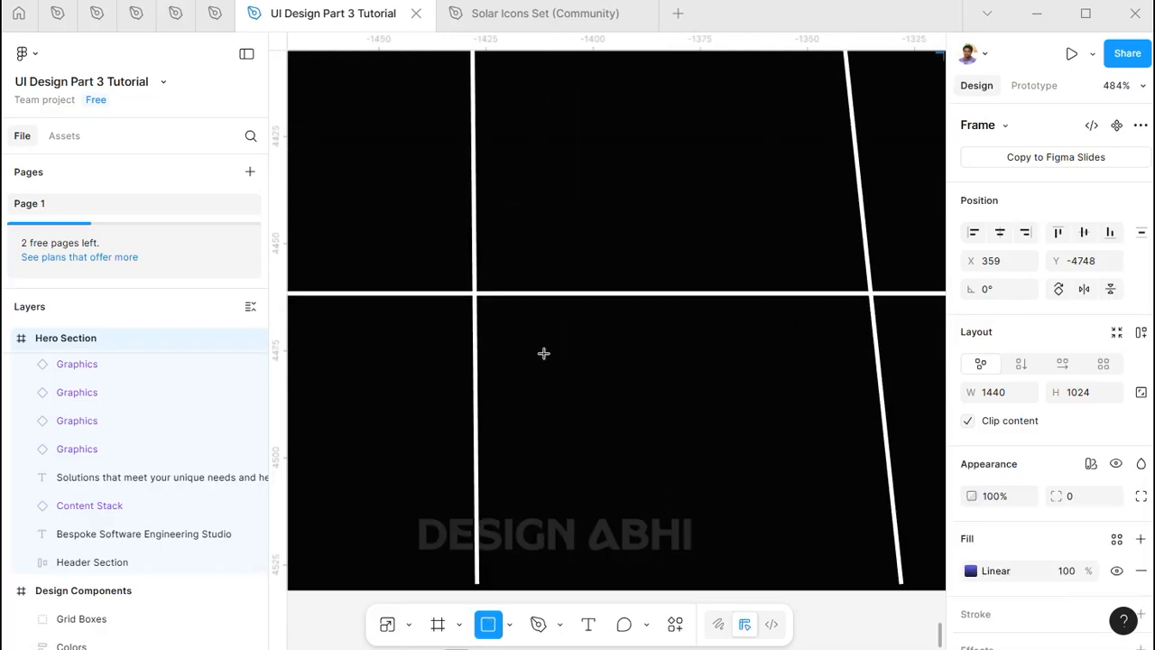
mouse_move(521, 320)
left_mouse_down()
mouse_move(848, 567)
mouse_move(870, 567)
left_mouse_up()
key("Return")
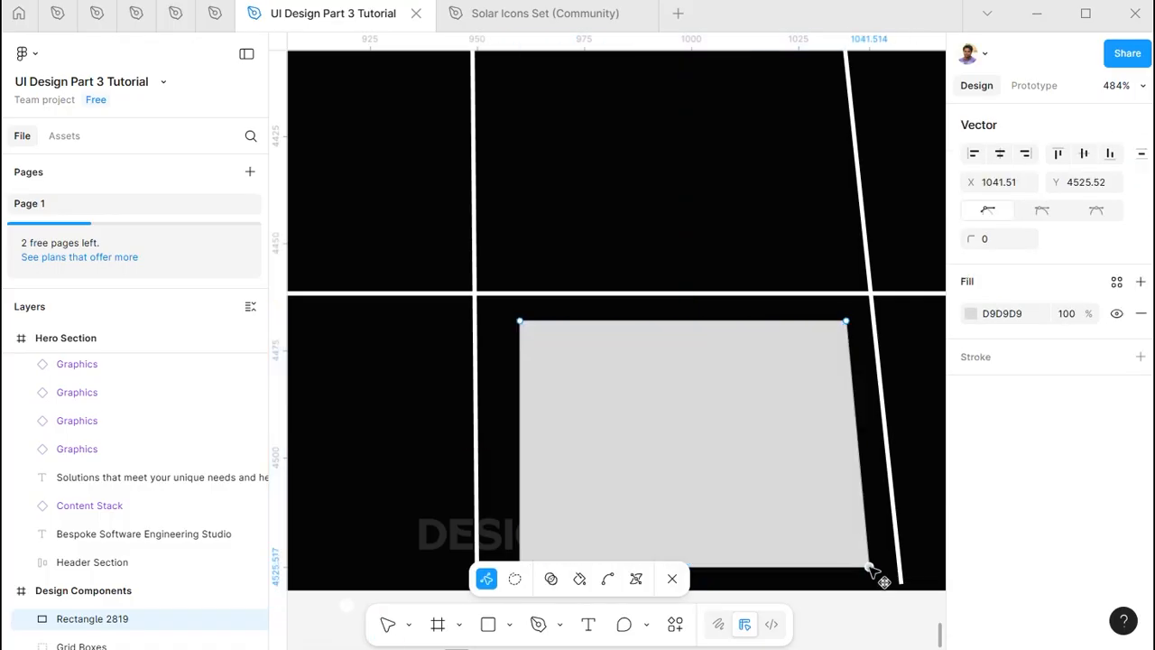
scroll(695, 407, "down", 1)
left_click_drag(521, 234, 517, 233)
left_click_drag(516, 480, 518, 480)
Finish the vector editing and set the grid box's corner radius to 10
double_click(678, 540)
left_click(1081, 465)
type("10")
key("Return")
Duplicate the grid box into the neighbouring bottom cell on its right and reshape its corner points to follow that cell's slanted lines
scroll(712, 429, "down", 4)
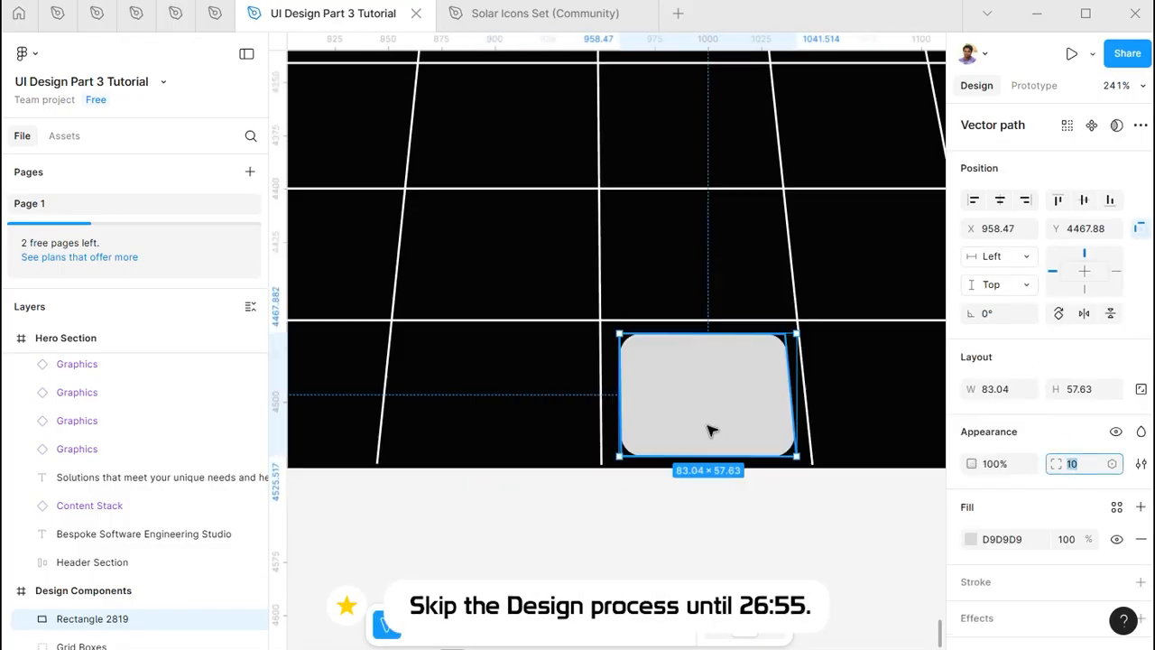
left_click_drag(543, 406, 732, 401)
key("Return")
scroll(658, 456, "up", 4)
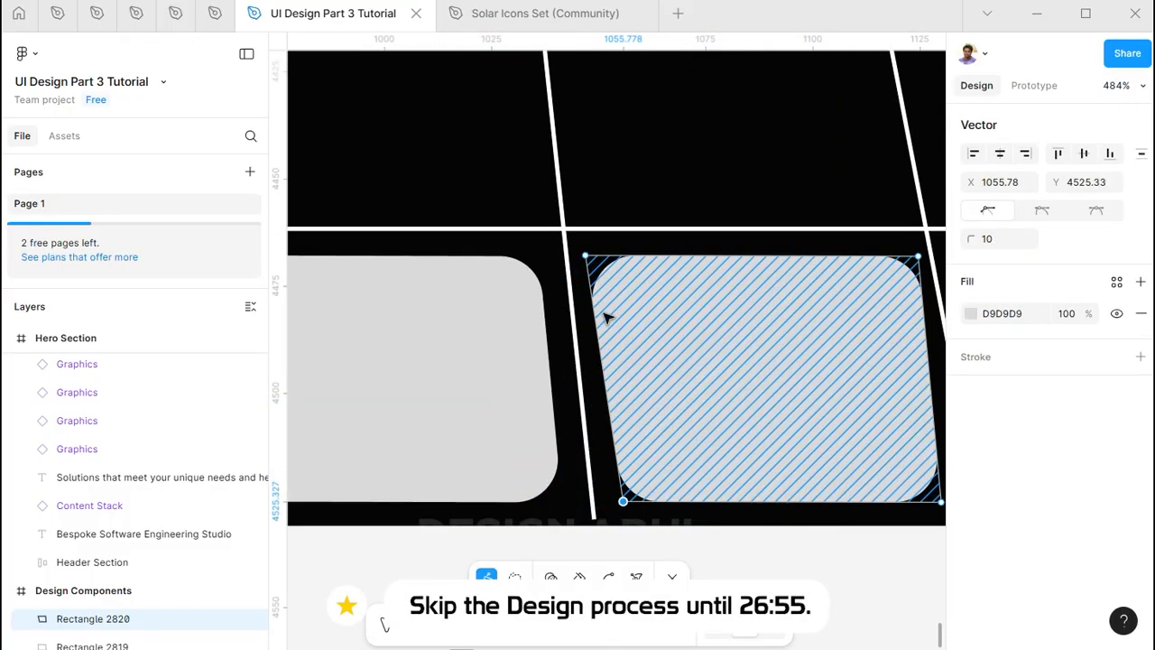
left_click_drag(586, 256, 594, 255)
scroll(638, 328, "down", 1)
left_click_drag(861, 271, 840, 270)
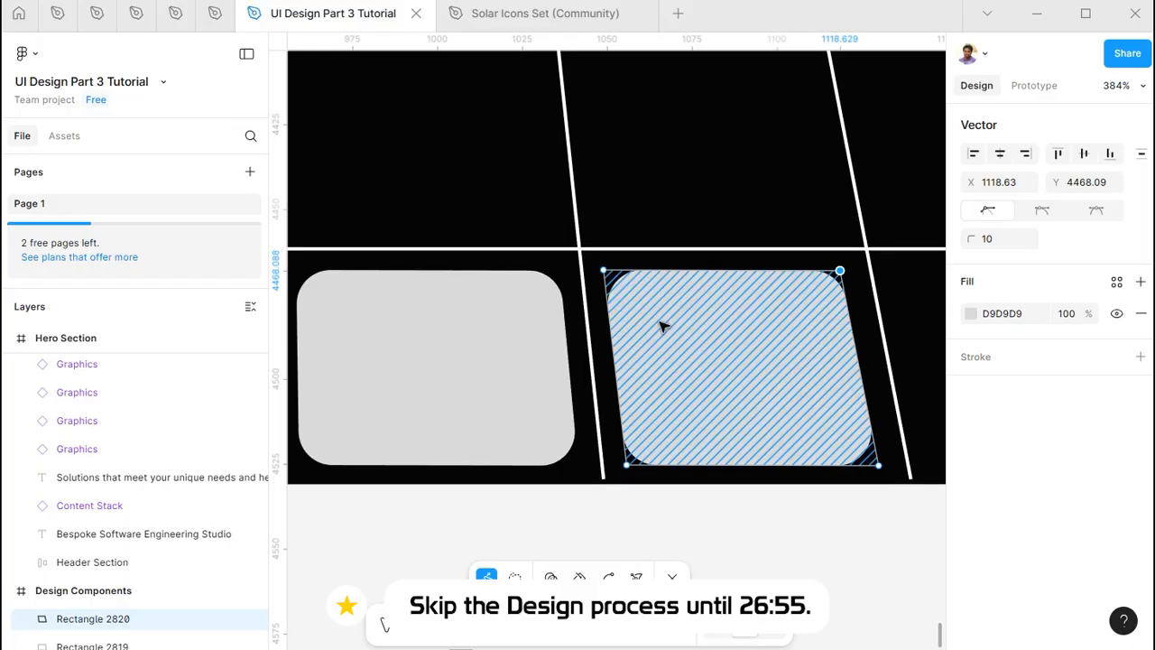
left_click(615, 361)
Duplicate the reshaped bottom box into the grid cell directly above it
scroll(662, 499, "down", 1)
double_click(859, 534)
left_click_drag(758, 415, 740, 237)
Draw a Pen guide line along the lower box's slanted left edge and give it a 9D1616 stroke 1 px thick
key("p")
left_click(593, 63)
left_click(970, 350)
left_click(906, 326)
left_click(1052, 378)
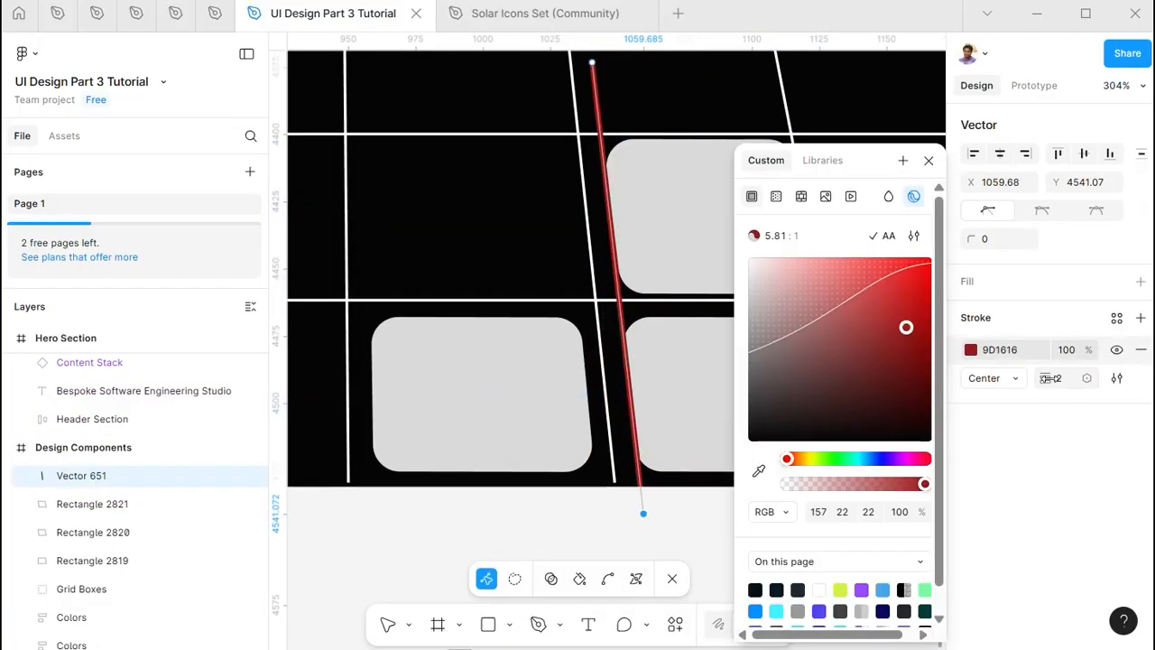
type("1")
key("Return")
Duplicate the red guide line and align the copy with the lower box's slanted right edge
double_click(611, 531)
mouse_move(600, 117)
left_mouse_down()
mouse_move(799, 117)
mouse_move(747, 118)
left_mouse_up()
scroll(727, 164, "up", 1)
double_click(795, 185)
Reshape the upper box's corner points so that it fits between the two red guide lines
double_click(699, 287)
double_click(699, 287)
left_click_drag(807, 304, 780, 304)
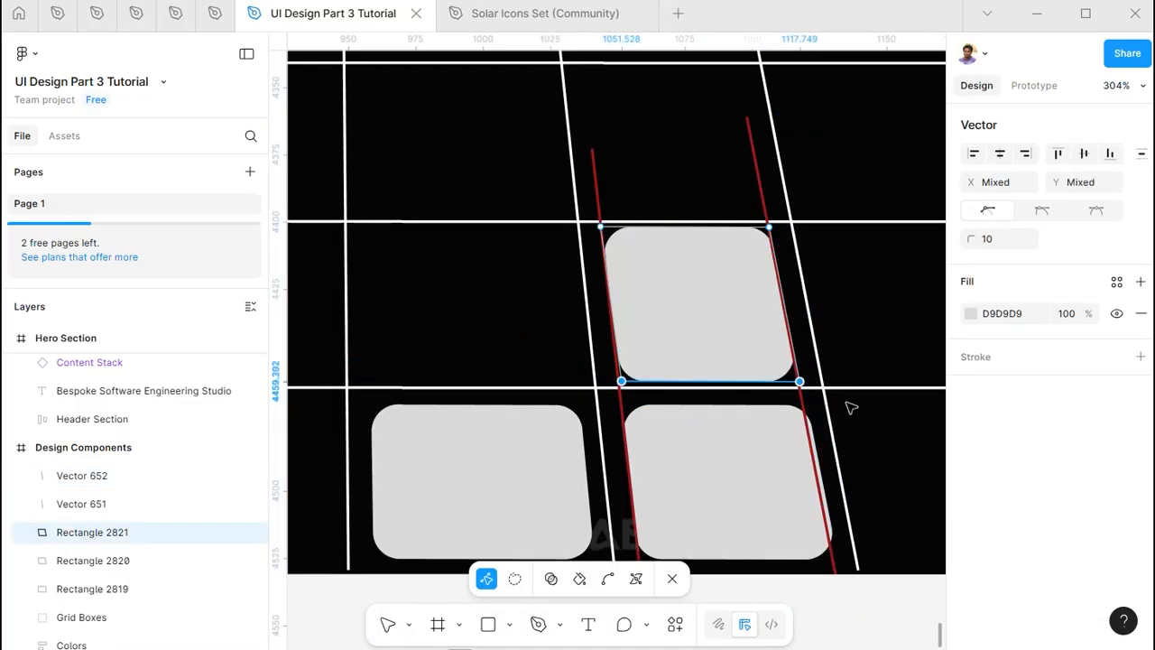
left_click_drag(768, 235, 772, 234)
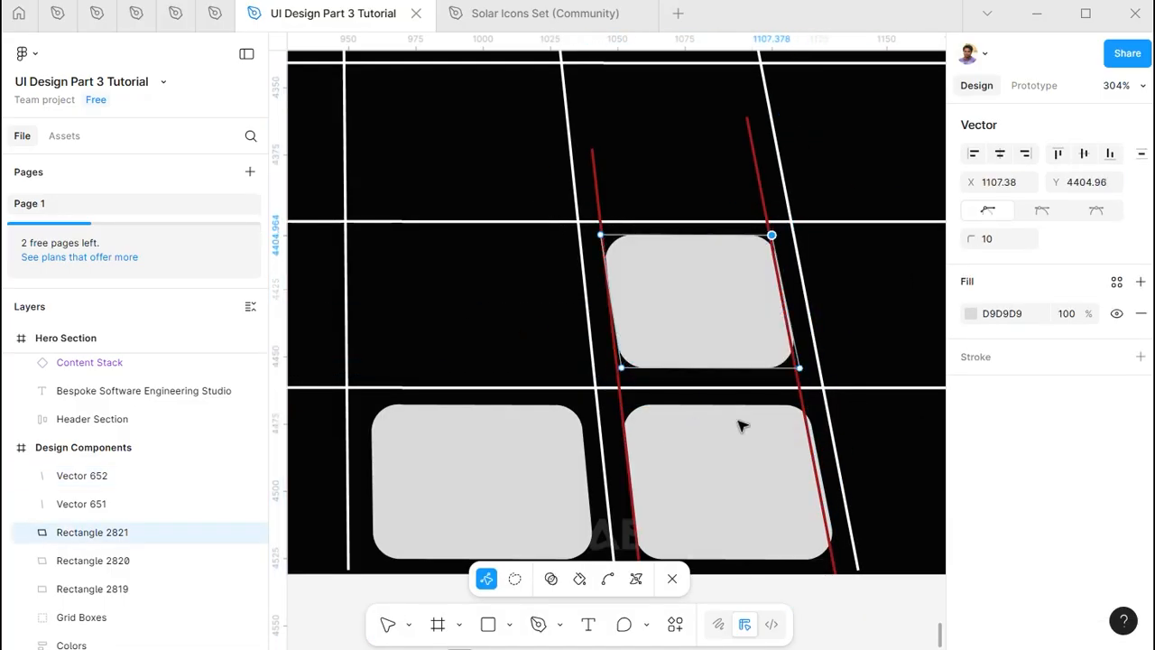
Adjust the lower end of the right guide line and delete both red guide lines
double_click(807, 447)
left_click_drag(840, 597, 850, 599)
key("Escape")
left_click(596, 190, "shift")
key("Delete")
Duplicate the upper box into the grid cell on its left
scroll(662, 278, "left", 1)
left_click_drag(826, 271, 587, 272)
Draw a 1 px Pen guide line along the lower-left box's right edge, align its end points and colour its stroke 00FF73
key("p")
left_click(658, 93)
left_click(710, 575)
key("Escape")
left_click_drag(658, 93, 668, 89)
scroll(711, 524, "down", 1)
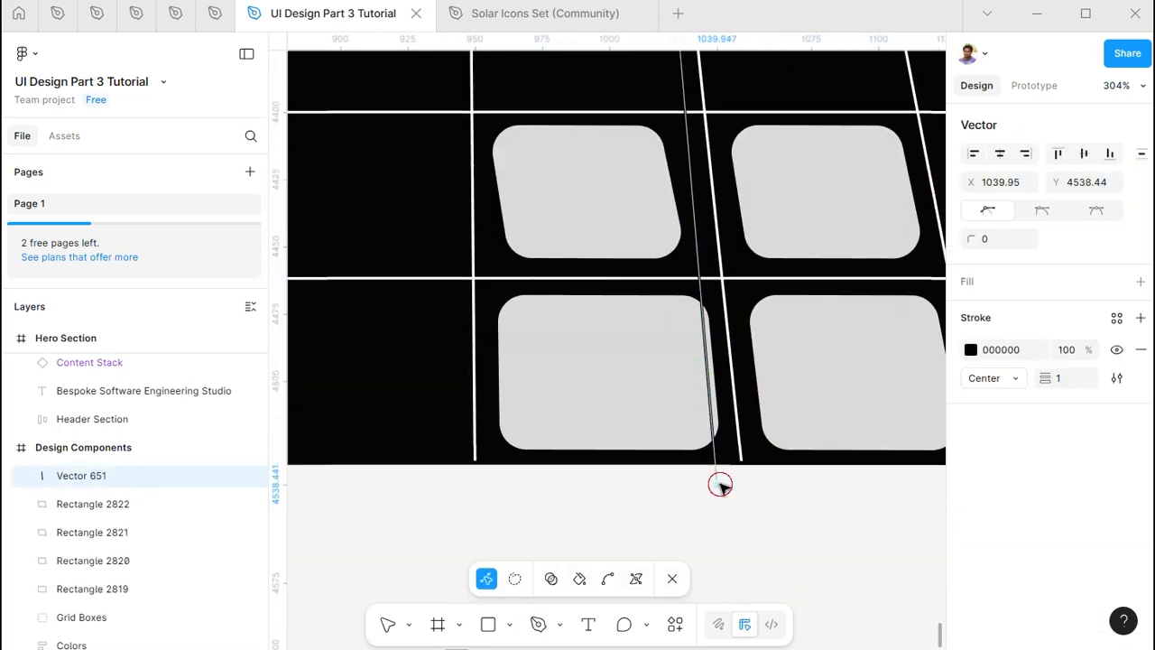
left_click_drag(712, 483, 721, 495)
scroll(721, 495, "up", 2)
left_click(972, 349)
left_click_drag(918, 275, 935, 254)
key("Escape")
Duplicate the green guide line and move the copy's end points to follow the lower-left box's left edge
left_click_drag(679, 227, 489, 237)
double_click(488, 236)
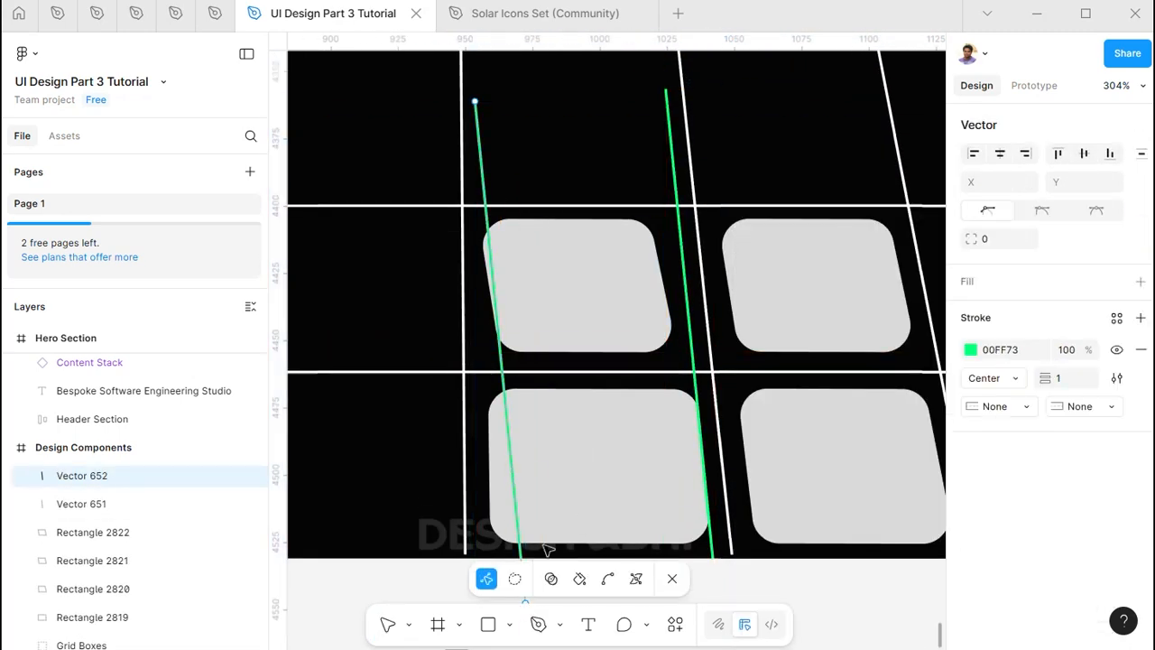
scroll(546, 549, "down", 2)
left_click_drag(558, 458, 526, 446)
scroll(572, 278, "up", 3)
left_click_drag(509, 193, 517, 158)
key("Escape")
Reshape the upper-left box's corner points to fit between the green guide lines and remove the guides
double_click(590, 406)
left_click_drag(687, 314, 713, 314)
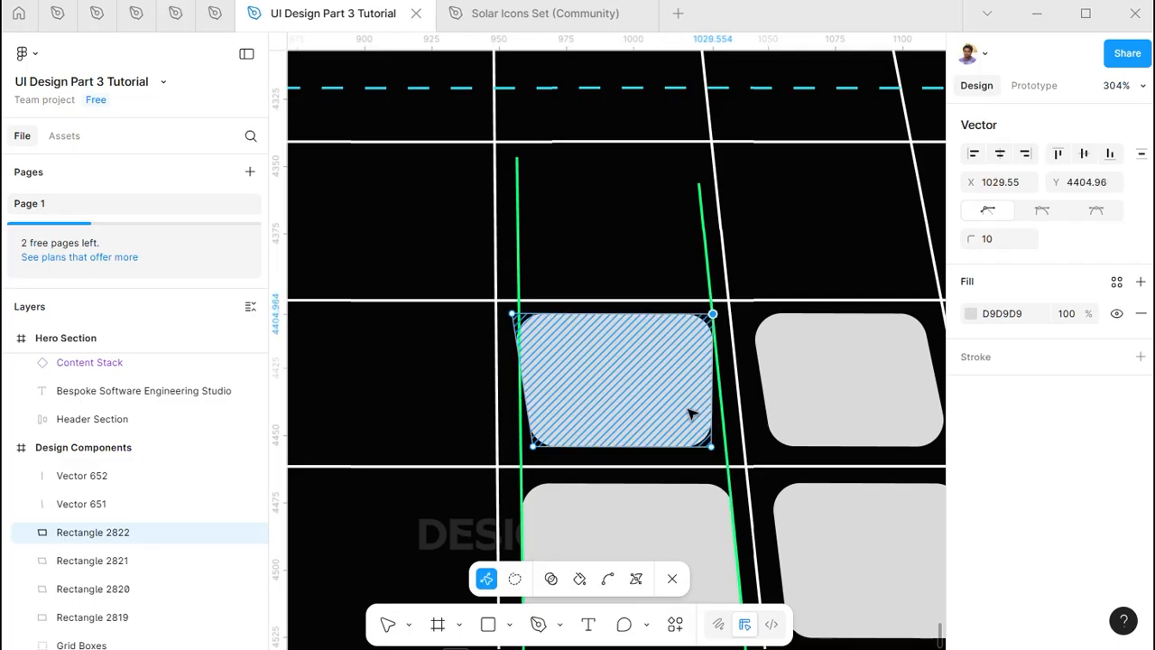
left_click_drag(709, 446, 739, 446)
scroll(613, 460, "down", 5)
left_click(624, 482)
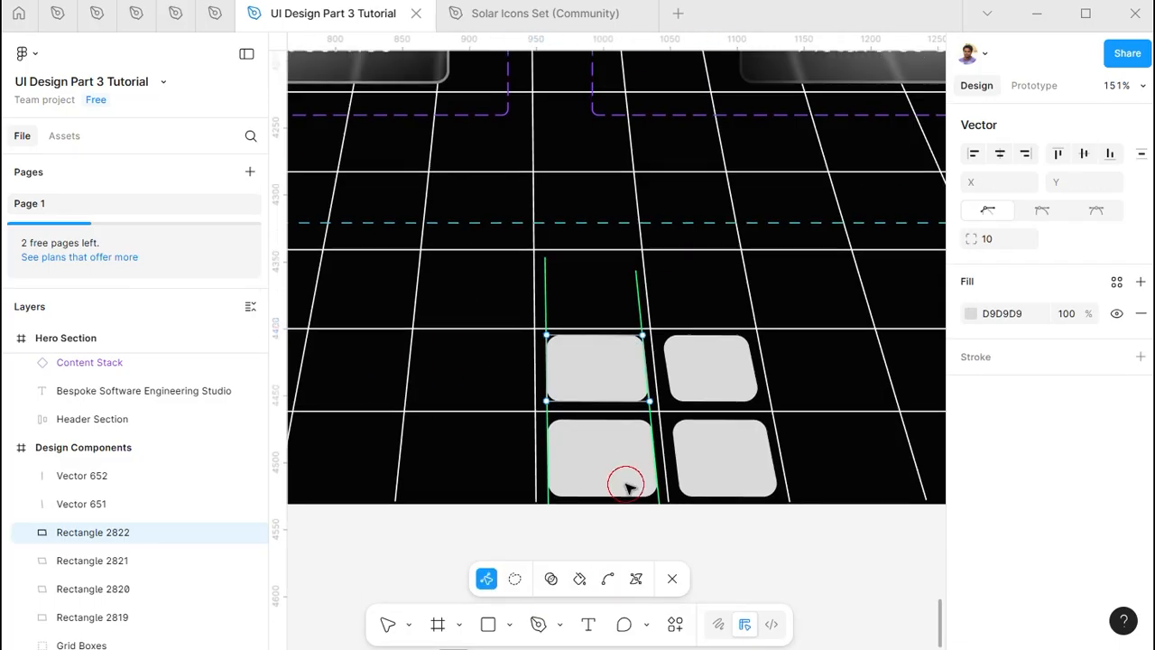
scroll(624, 482, "up", 5)
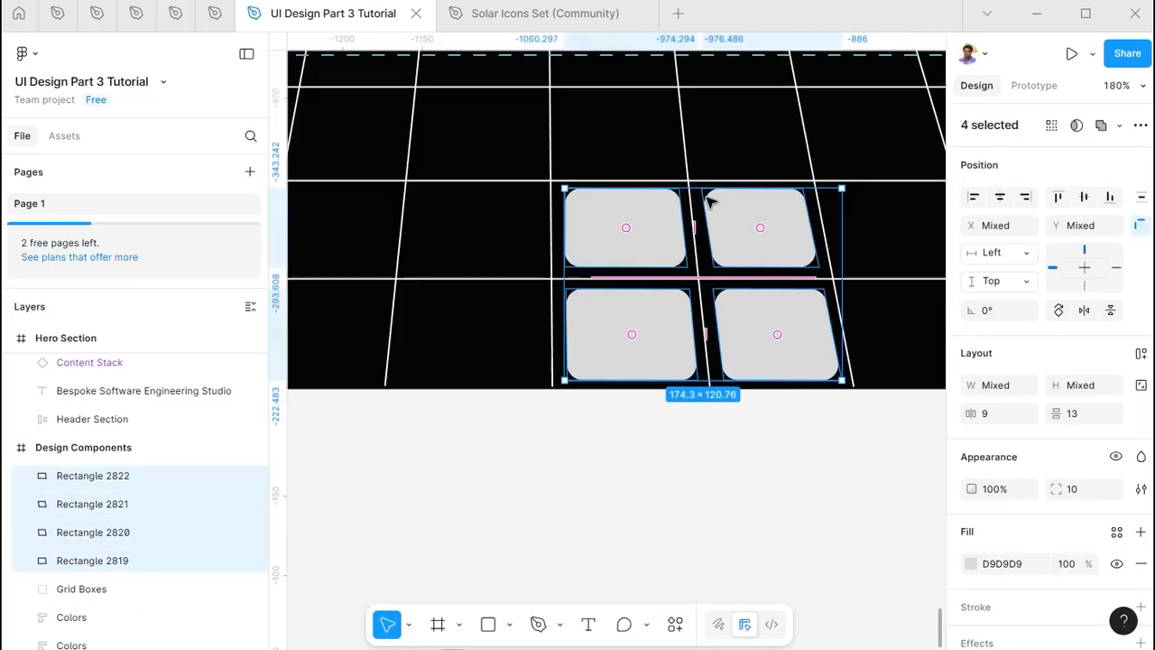
Draw a closed four-sided Pen outline around the four grid cells that contain the boxes
left_click(551, 177)
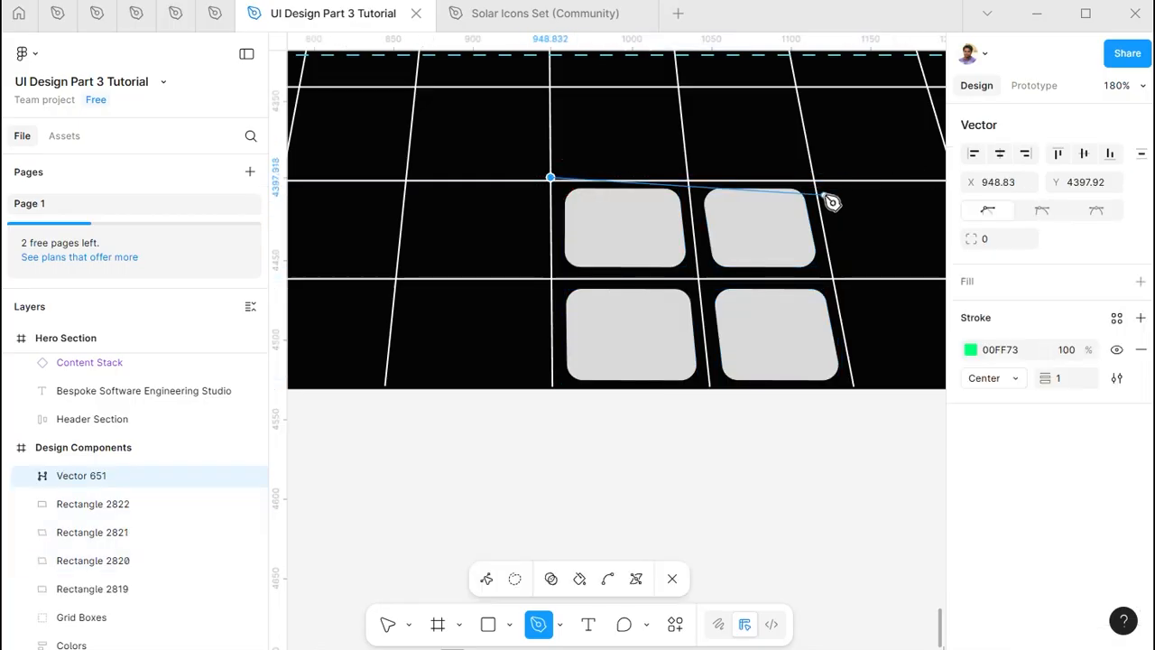
left_click(854, 389)
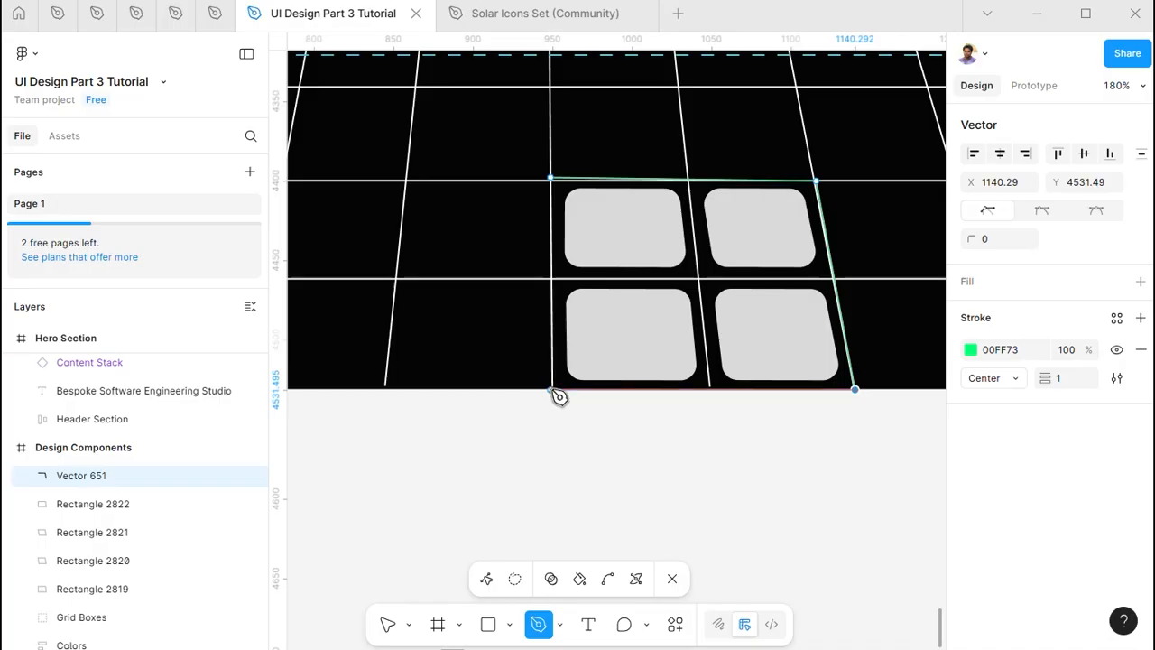
left_click(551, 178)
Align the outline's four corner points precisely with the grid line intersections and the board's bottom edge
scroll(554, 181, "up", 5)
left_click_drag(528, 151, 529, 170)
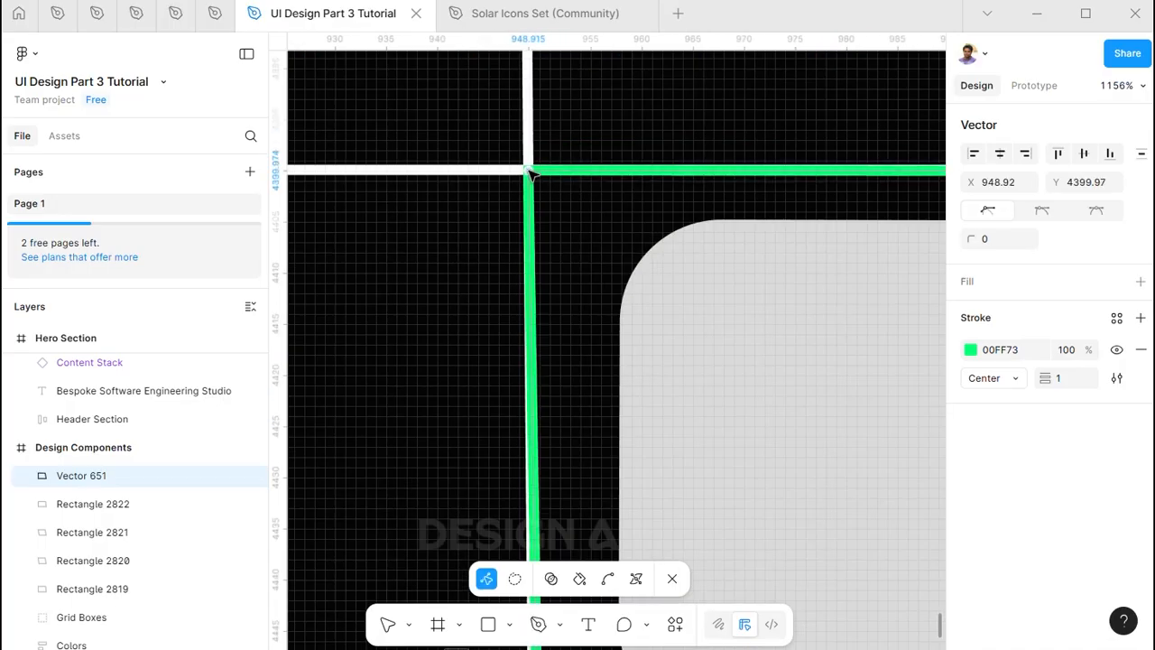
scroll(533, 172, "down", 5)
scroll(686, 169, "up", 5)
left_click_drag(685, 166, 675, 166)
scroll(683, 175, "down", 5)
scroll(776, 438, "up", 5)
left_click_drag(777, 435, 773, 427)
scroll(773, 429, "down", 3)
scroll(471, 437, "up", 3)
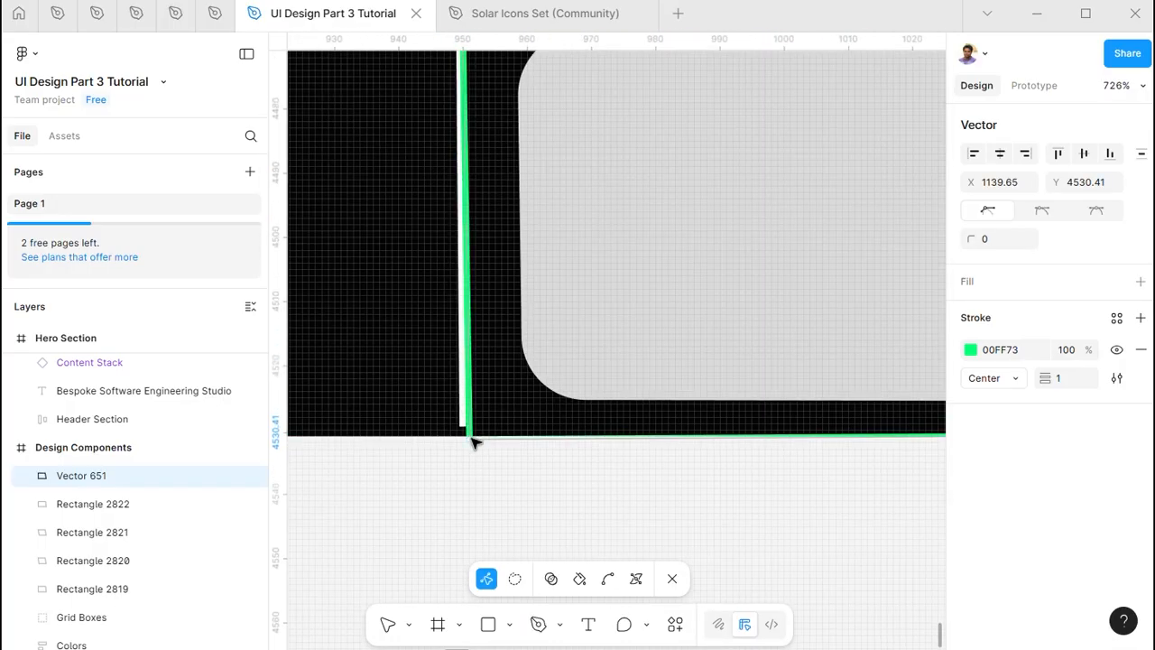
left_click_drag(471, 437, 465, 434)
scroll(465, 435, "down", 4)
Add a red fill to the outline shape and finish the vector editing
left_click(1141, 282)
left_click(971, 312)
left_click(918, 294)
double_click(524, 459)
scroll(524, 457, "up", 4)
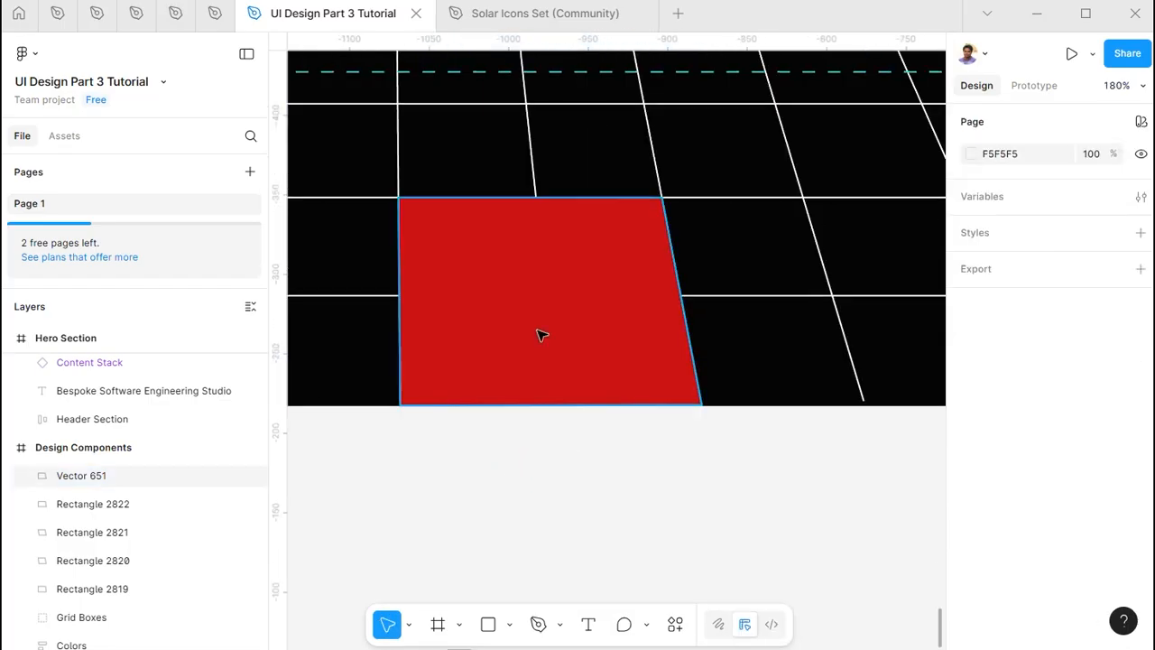
Place the red shape behind the four boxes below the board and remove its stroke
right_click(507, 332)
left_click(555, 221)
left_click(622, 340, "shift")
left_click(733, 339)
left_click(1141, 554)
left_click(881, 407)
scroll(835, 362, "down", 5)
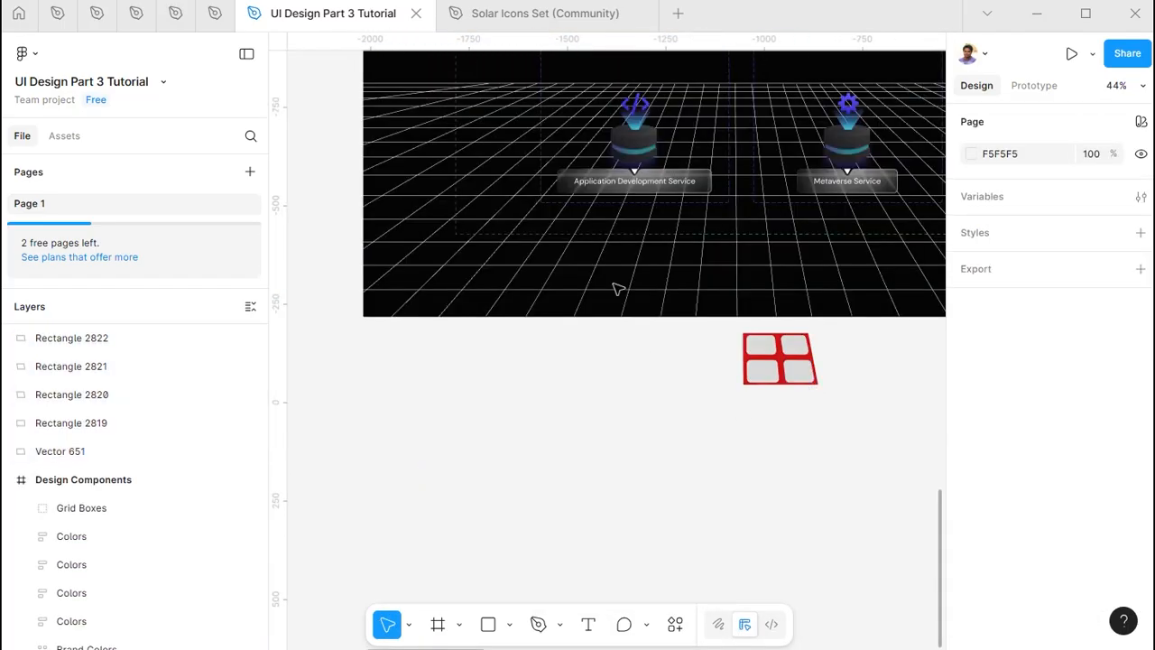
Change the background shape's fill to 030D15 by sampling a dark colour from the canvas
scroll(806, 347, "up", 5)
left_click(690, 370)
left_click(970, 478)
scroll(572, 578, "down", 10)
left_click(760, 471)
left_click(651, 442)
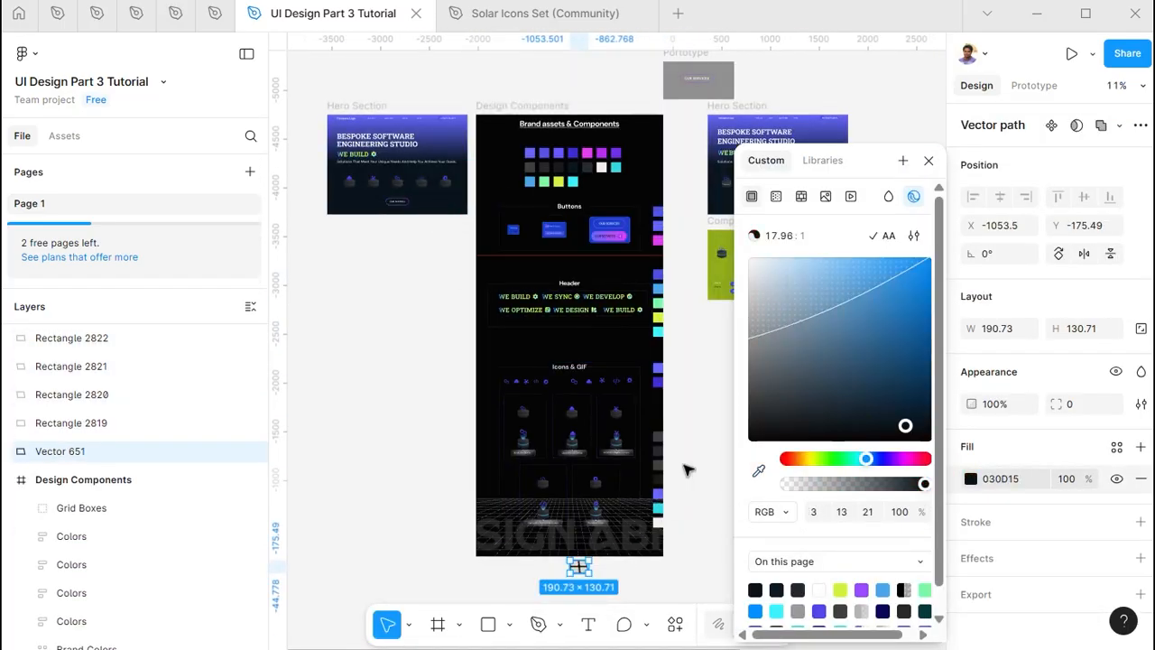
Add a stroke to the three boxes other than the lower-right one and set its colour to 12293B
scroll(586, 578, "up", 10)
left_click(433, 299)
left_click(320, 309, "shift")
left_click(325, 424, "shift")
left_click(1140, 550)
left_click(759, 471)
left_click(524, 361)
left_click_drag(905, 425, 877, 398)
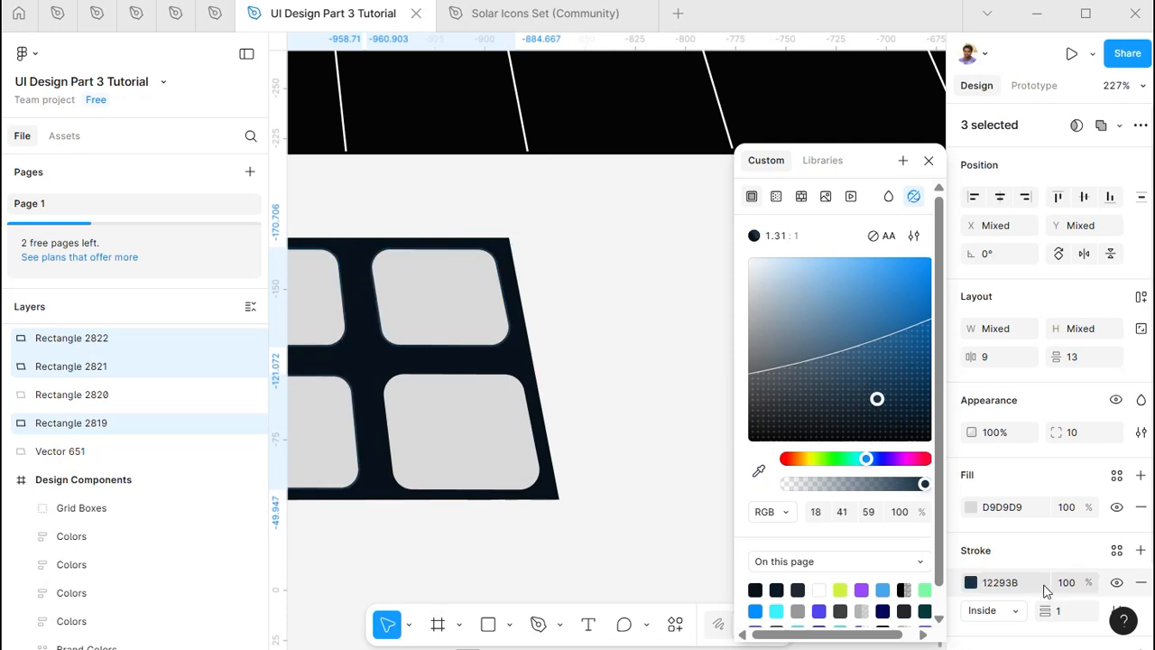
Remove the light grey fill from the three outlined boxes
left_click(971, 507)
left_click(759, 471)
left_click(813, 403)
scroll(686, 361, "up", 5)
left_click(539, 332, "shift")
left_click(820, 412)
left_click(785, 307)
Give the lower-right box a 12293B stroke and remove its light grey fill
left_click(812, 424)
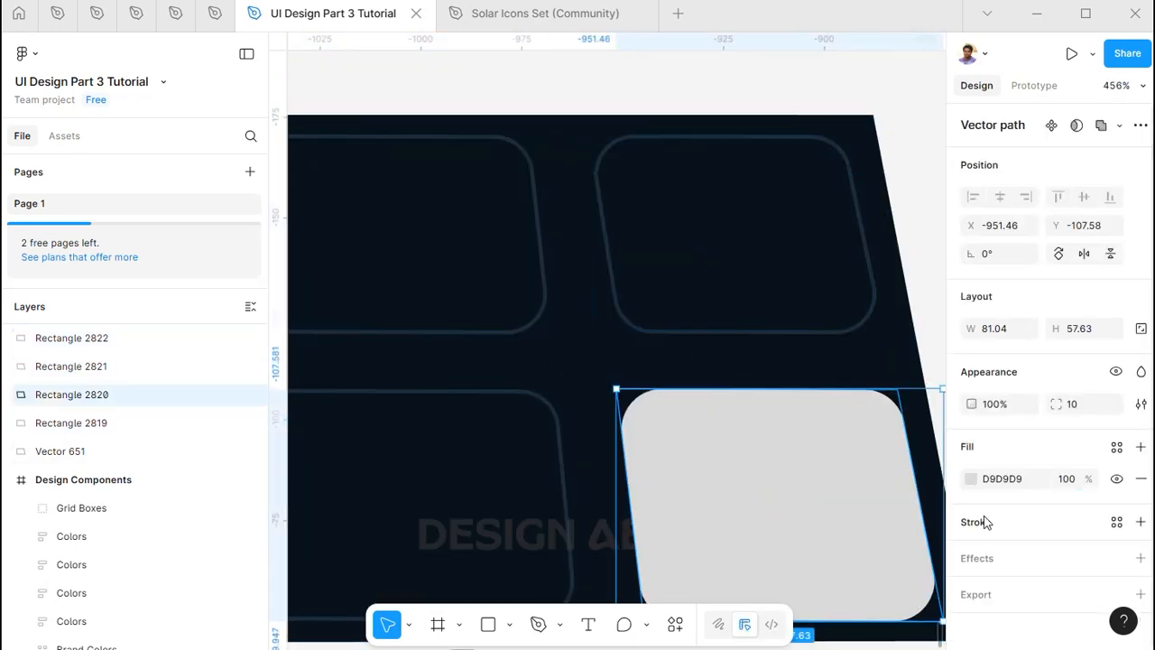
left_click(1141, 522)
left_click(1008, 556)
type("12293B")
left_click(1141, 478)
scroll(682, 426, "down", 5)
left_click(843, 402)
left_click(587, 361)
left_click(690, 365, "shift")
left_click(670, 434, "shift")
left_click(614, 444, "shift")
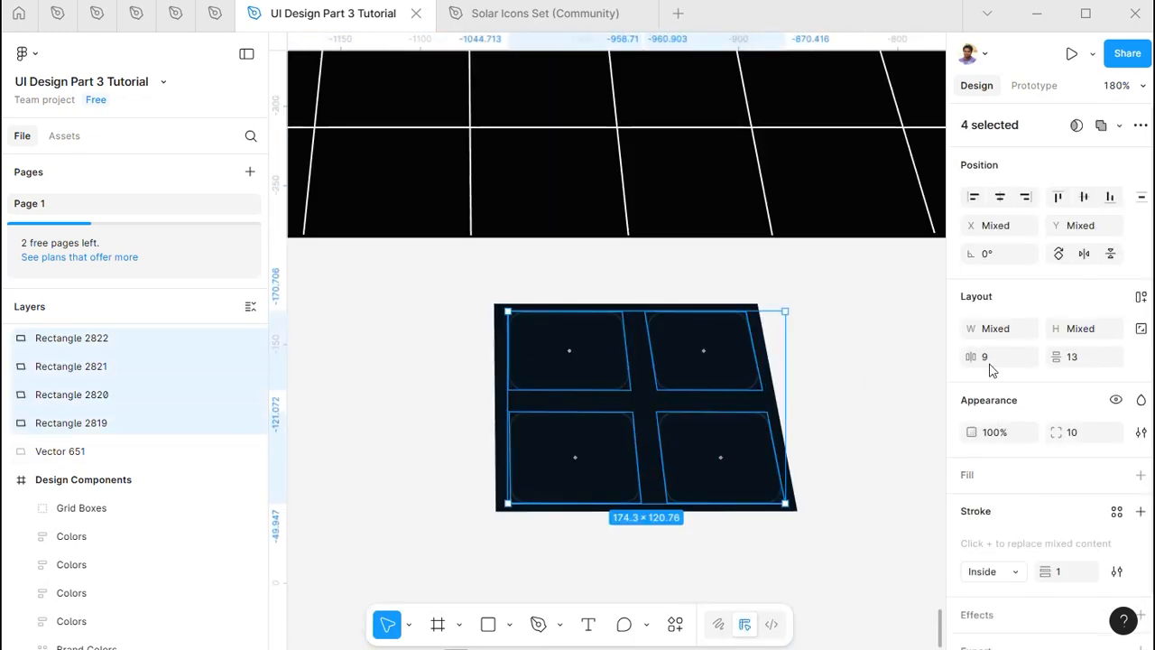
scroll(686, 413, "up", 4)
scroll(1011, 406, "down", 1)
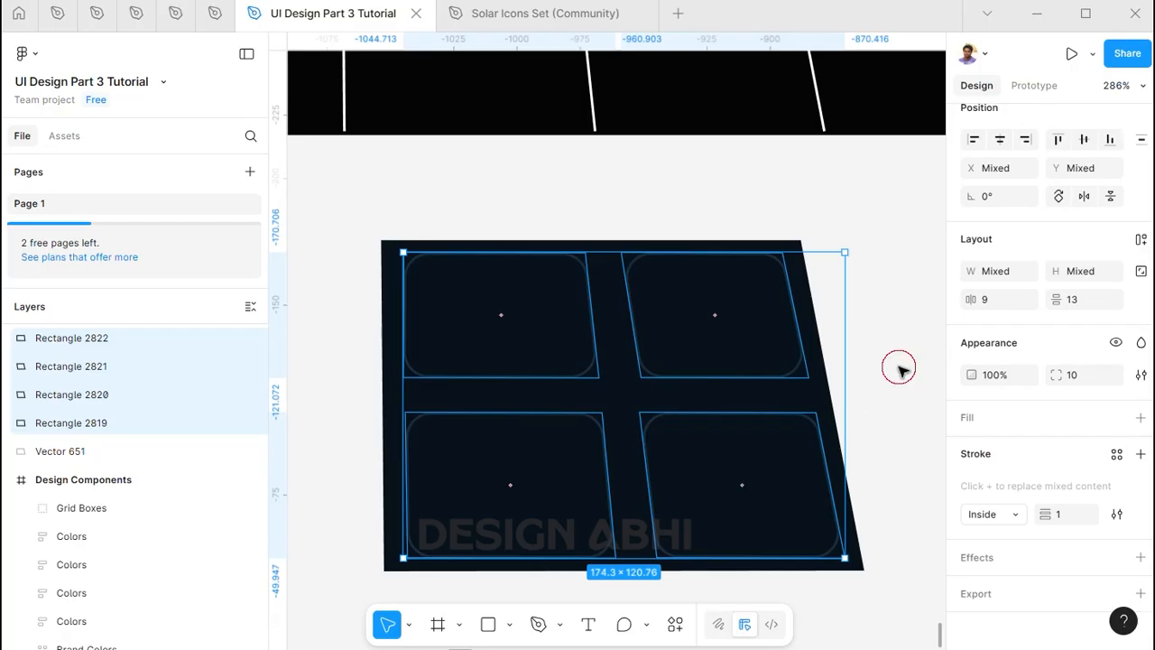
left_click(900, 370)
Darken the upper-right box's stroke colour to 0C1D2C
left_click(798, 359)
left_click(971, 514)
left_click_drag(875, 401, 888, 419)
Apply the upper-right box's darker stroke colour to the other three boxes
left_click(1002, 515)
left_click(653, 426)
left_click(599, 426, "shift")
left_click(593, 360, "shift")
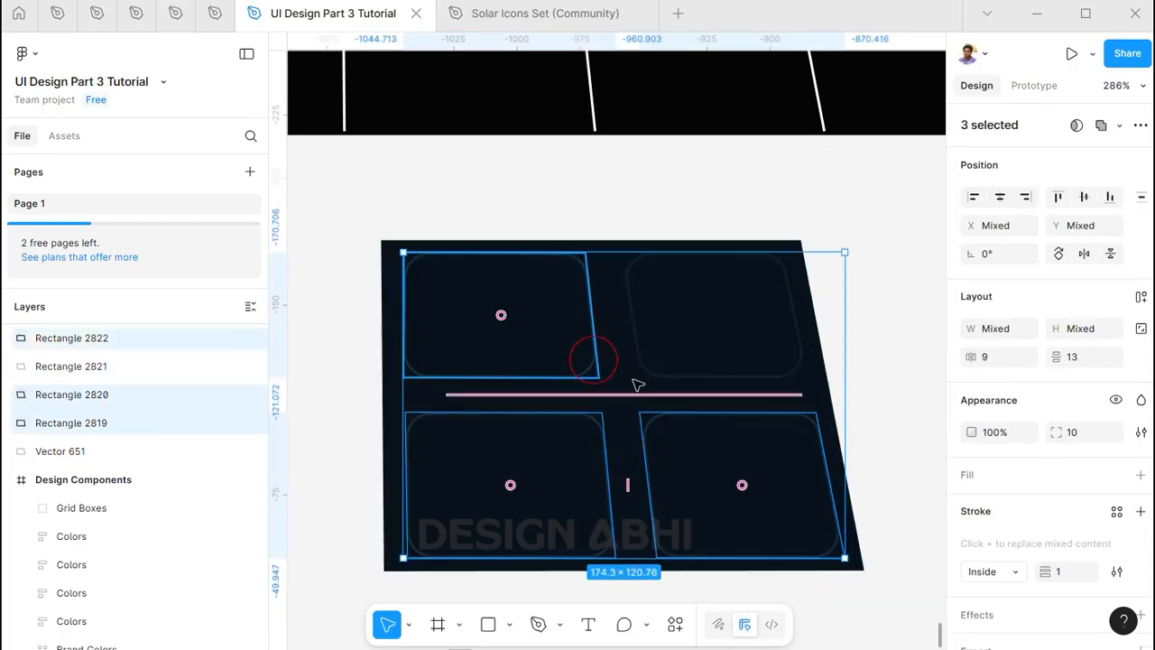
key("Return")
left_click(1142, 431)
left_click(1004, 461)
type("081B20")
left_click(876, 355)
left_click(797, 369)
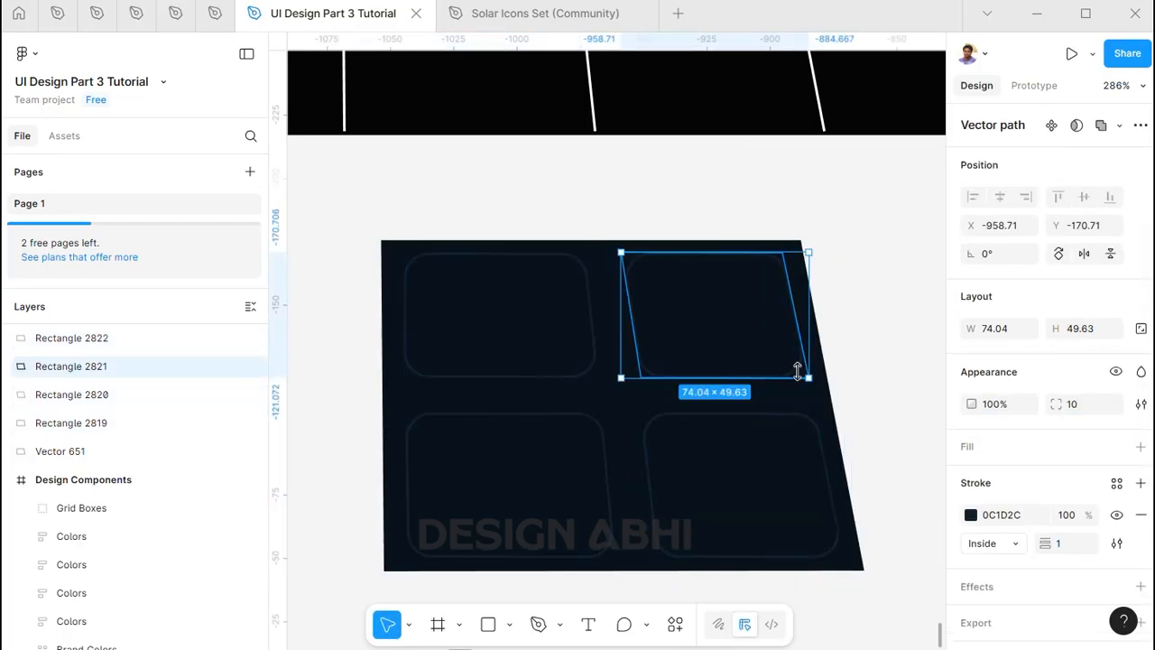
Group the four boxes with their background shape and name the group Grid Boxes
scroll(403, 281, "down", 5)
left_click_drag(369, 247, 641, 444)
key("ctrl+g")
double_click(63, 338)
type("G")
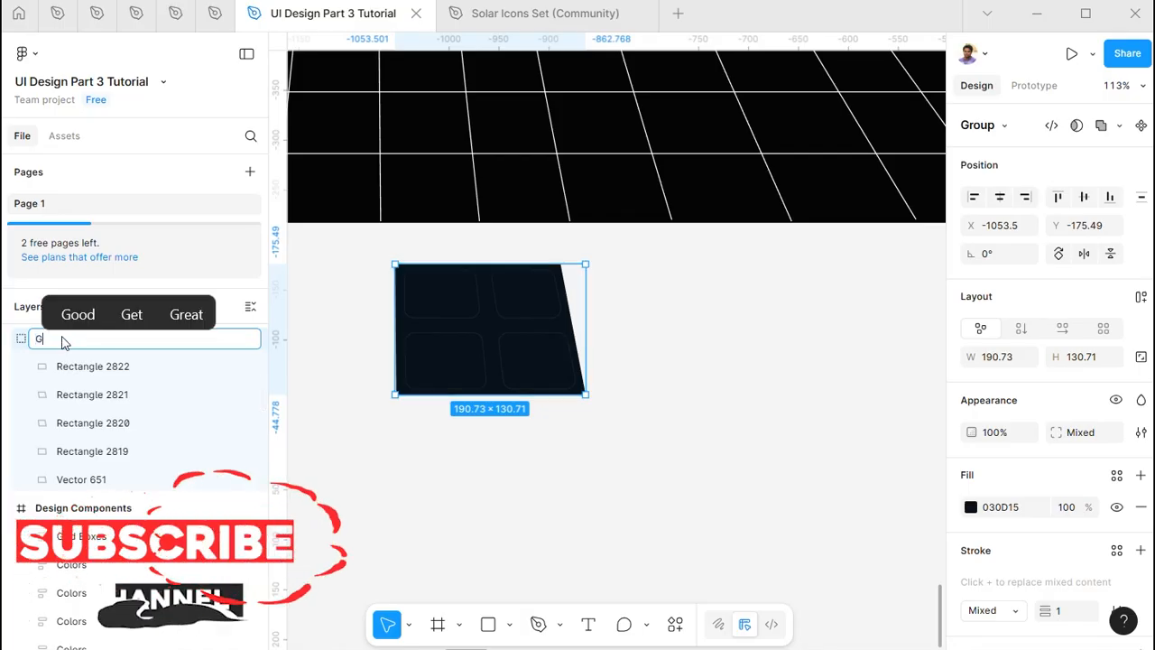
type("rid Boxes")
key("Return")
Duplicate the Grid Boxes group to its right and give the copy's background shape a diagonal linear gradient fill
left_click_drag(444, 333, 671, 333)
scroll(793, 339, "up", 5)
double_click(815, 406)
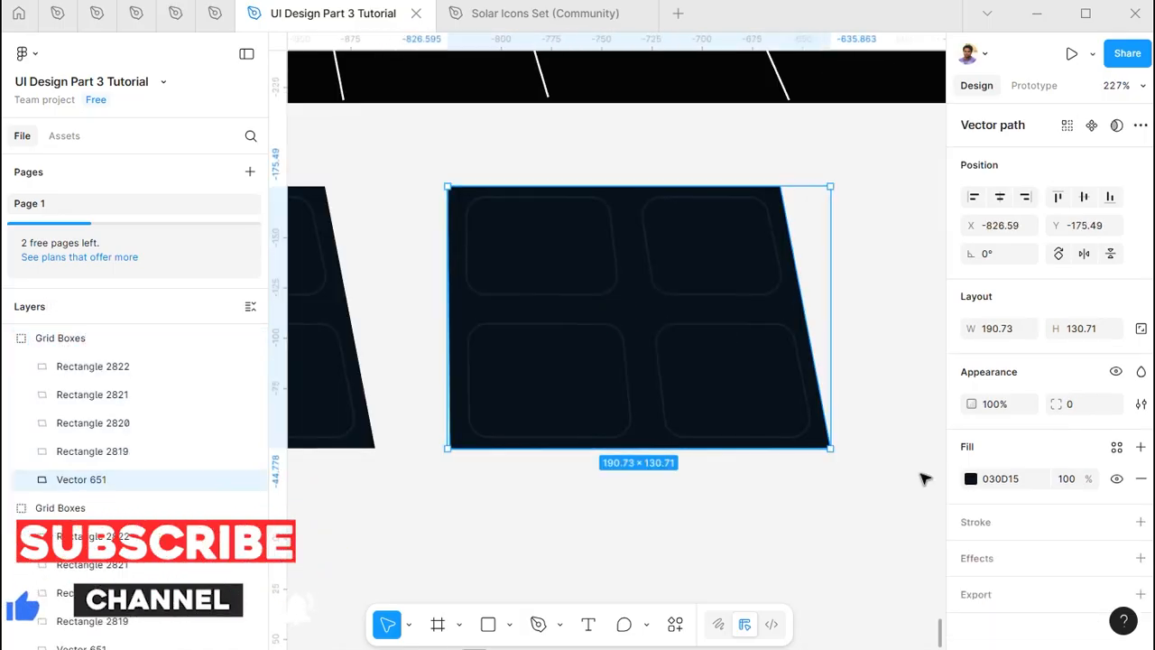
left_click(971, 479)
left_click(776, 196)
left_click_drag(640, 186, 550, 186)
mouse_move(640, 449)
left_mouse_down()
mouse_move(694, 454)
mouse_move(625, 448)
left_mouse_up()
Set the gradient's stops to dark green at the upper-left end and dark blue at the lower-right end
left_click(809, 353)
scroll(335, 256, "down", 5)
left_click_drag(694, 414, 682, 385)
left_click(808, 380)
left_click_drag(693, 343, 725, 387)
Change the stroke colour of the four boxes in the gradient Grid Boxes copy to a brighter blue
scroll(378, 286, "up", 5)
left_click(492, 277, "shift")
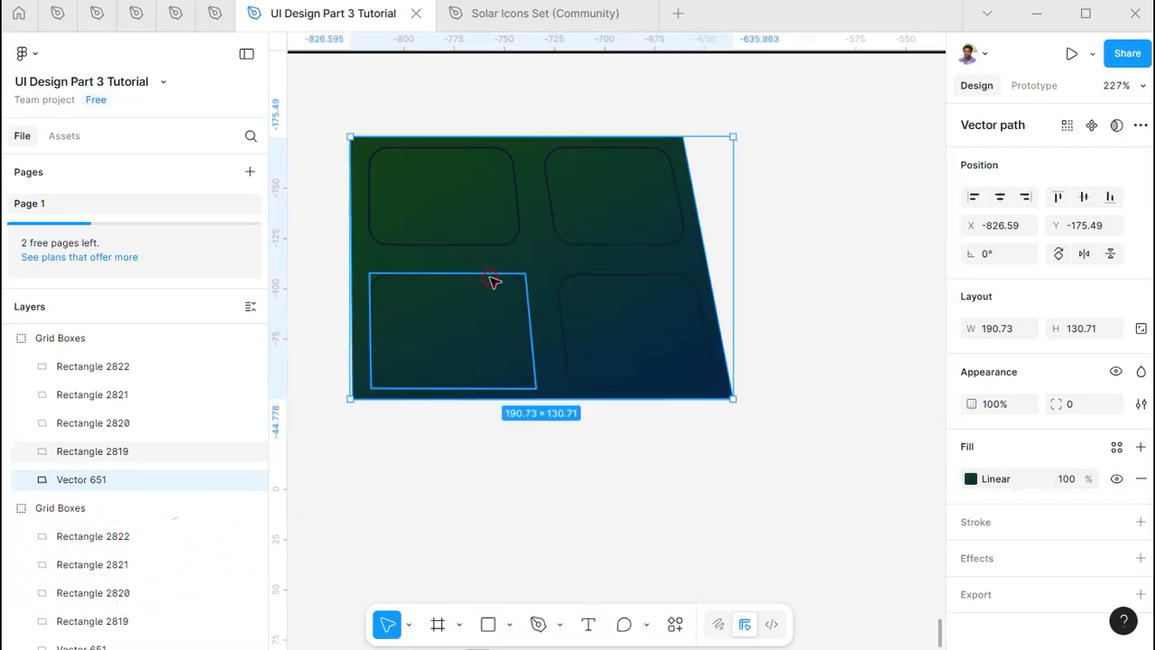
left_click(478, 226, "shift")
left_click(587, 221, "shift")
left_click(555, 330)
left_click(556, 238, "shift")
left_click(971, 543)
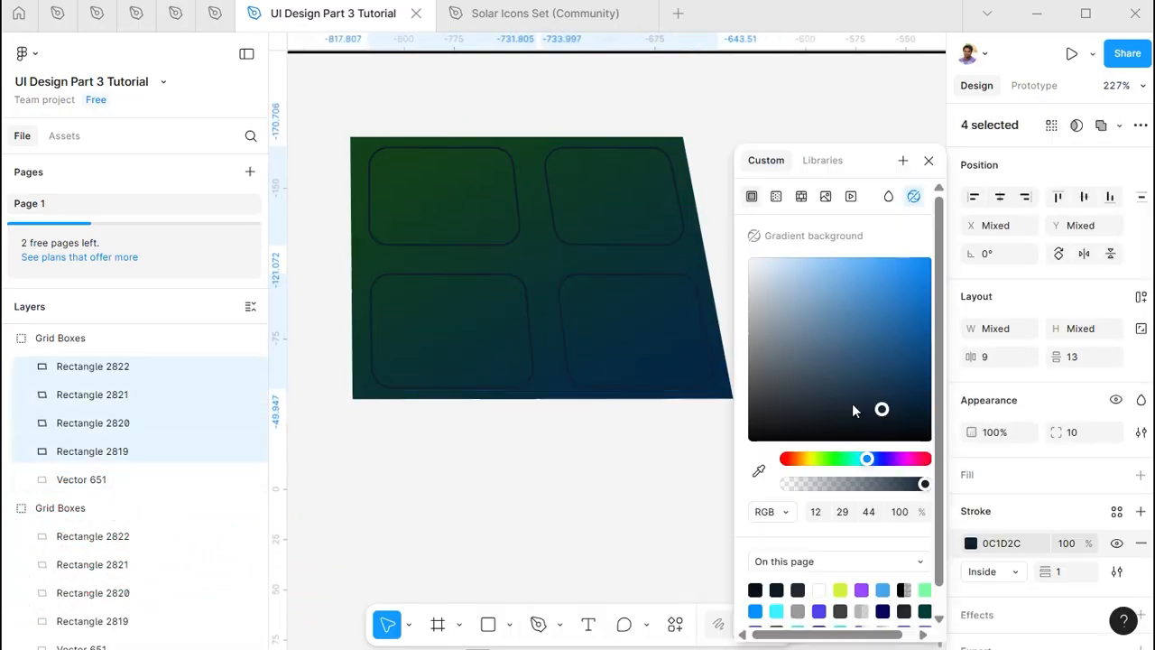
left_click_drag(880, 407, 914, 369)
scroll(553, 447, "down", 4)
left_click(564, 461)
scroll(557, 436, "up", 3)
Darken the blue 100% stop of the linear gradient on the copy's background shape
double_click(542, 374)
left_click(971, 479)
left_click(805, 619)
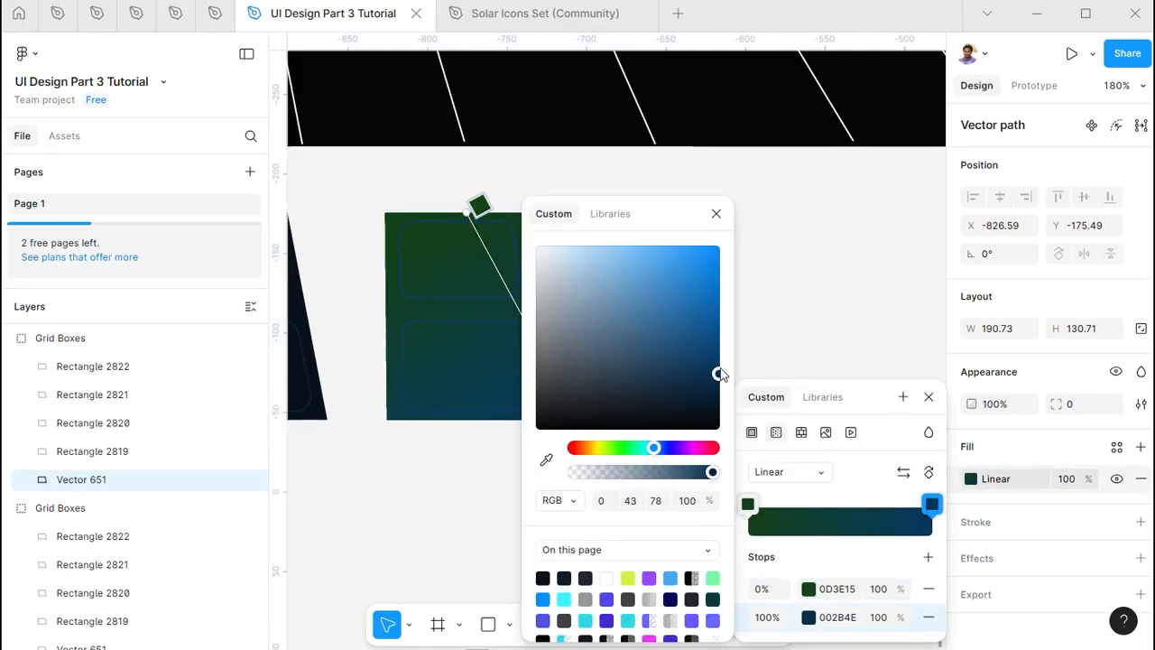
scroll(542, 379, "down", 2)
mouse_move(721, 375)
left_mouse_down()
mouse_move(721, 361)
mouse_move(723, 397)
left_mouse_up()
scroll(506, 361, "down", 4)
left_click(523, 452)
scroll(493, 372, "up", 3)
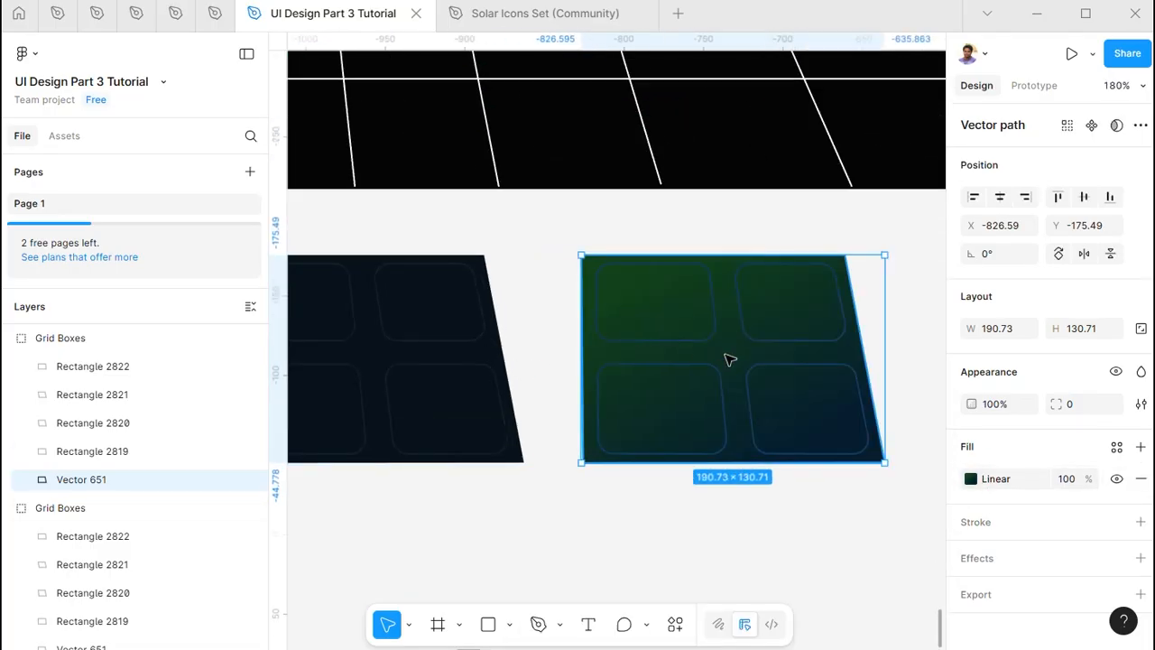
Combine the dark and gradient Grid Boxes groups into one component set
scroll(726, 354, "down", 4)
left_click(624, 428)
left_click(556, 345)
left_click(727, 353)
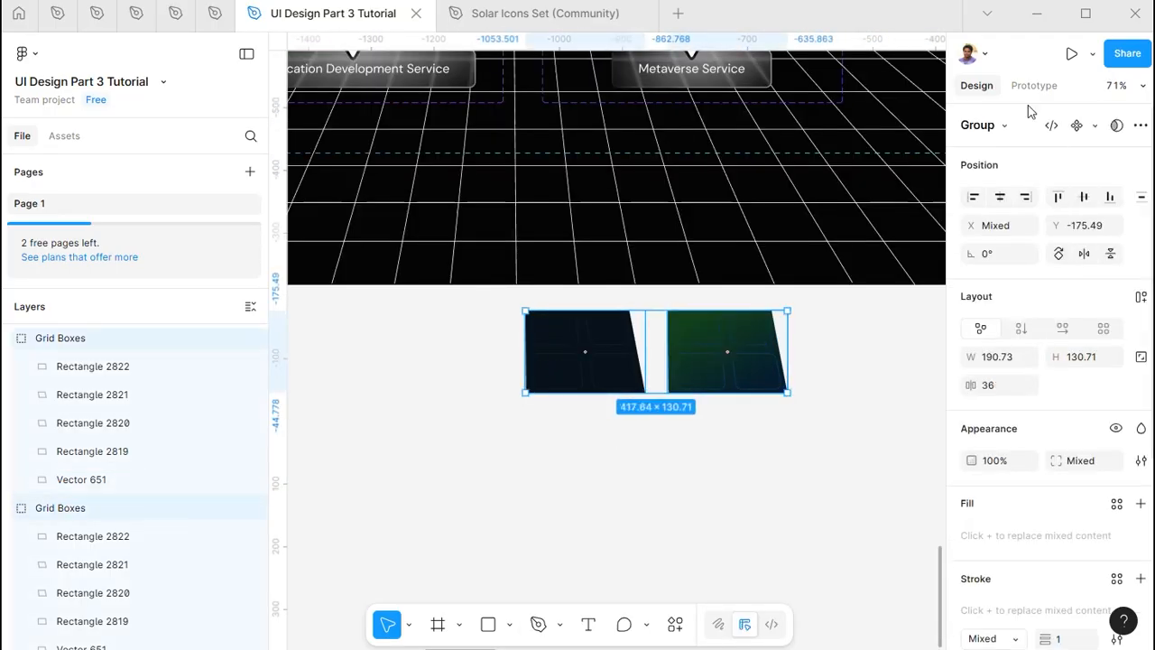
left_click(1078, 127)
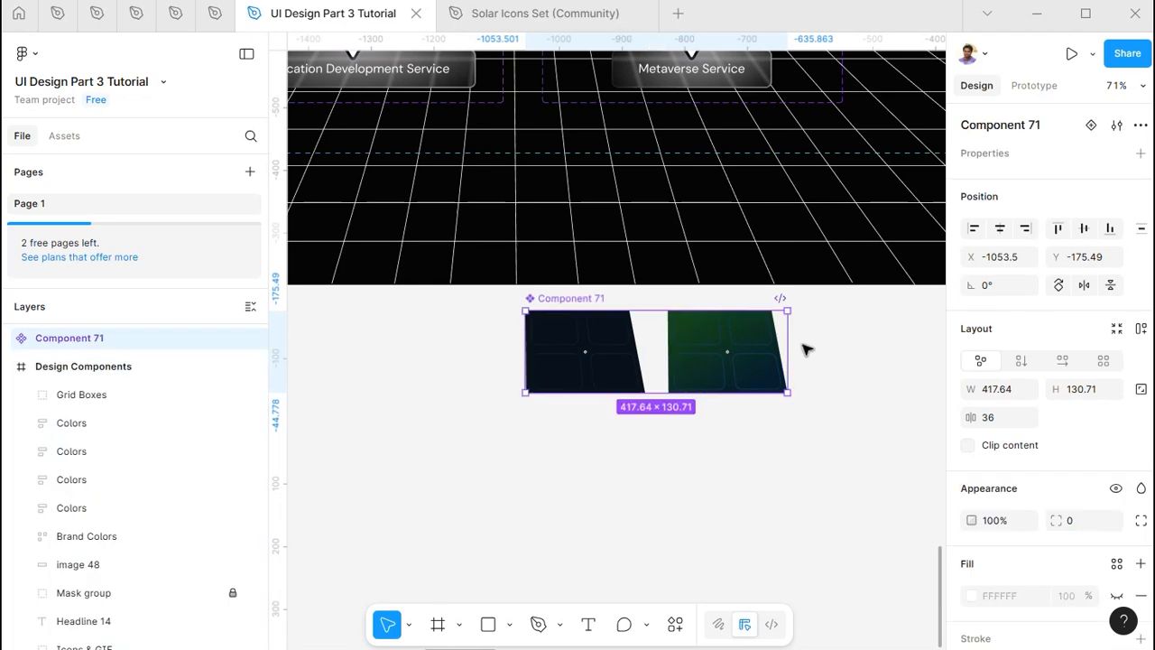
key("ctrl+z")
left_click(1103, 124)
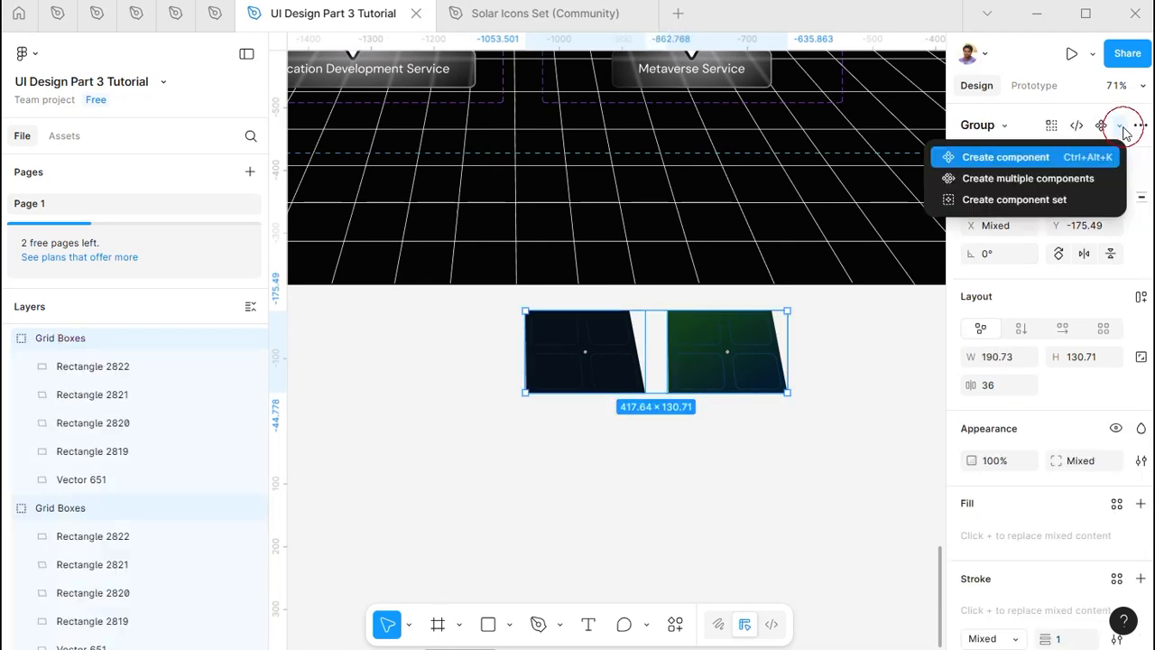
left_click(1057, 199)
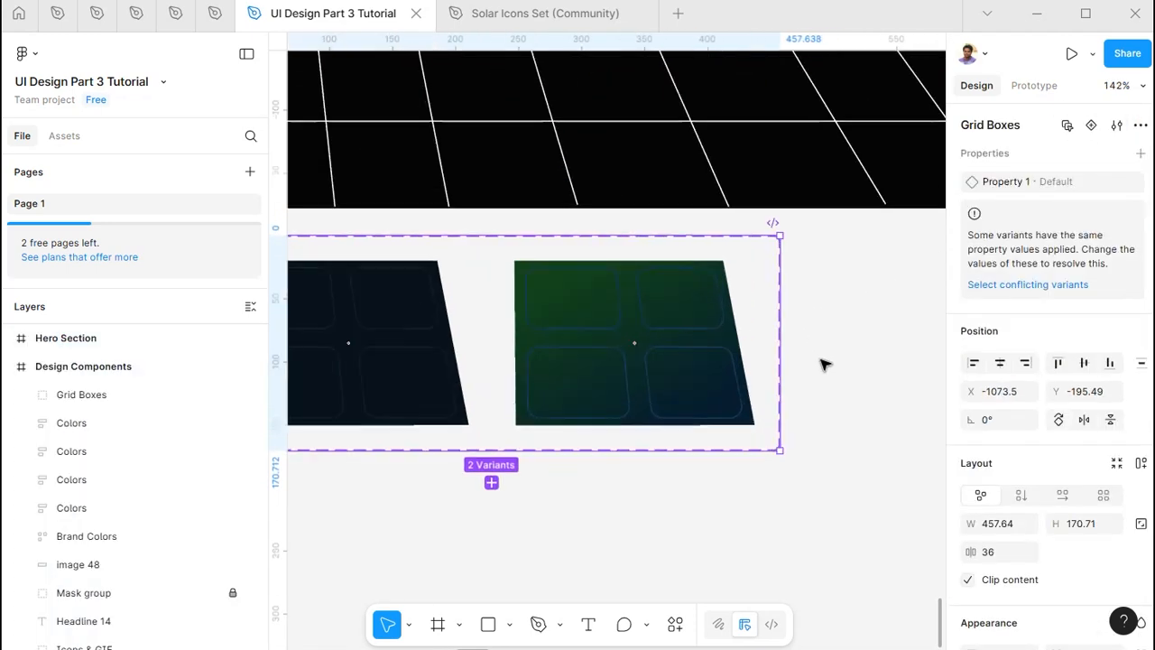
Set Property 1 of the gradient-coloured variant to Hover
left_click(604, 344)
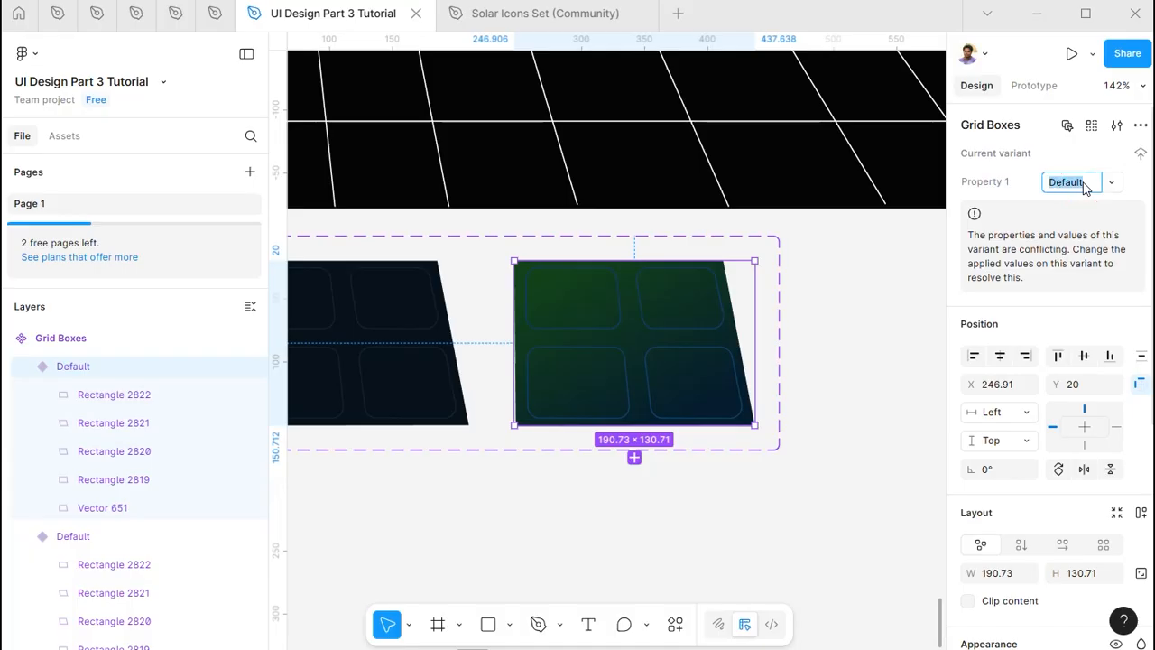
type("Hover")
key("Return")
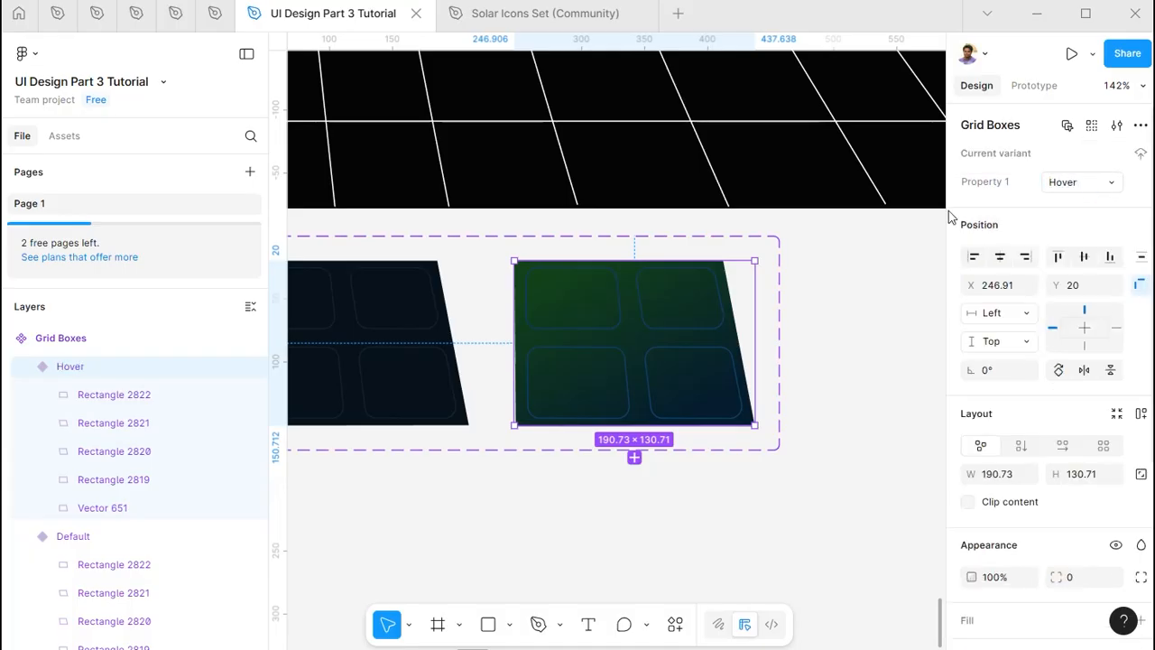
Add a While hovering interaction that changes the Default variant to Hover, using Smart animate with Ease in and out
left_click(343, 310)
scroll(641, 413, "left", 3)
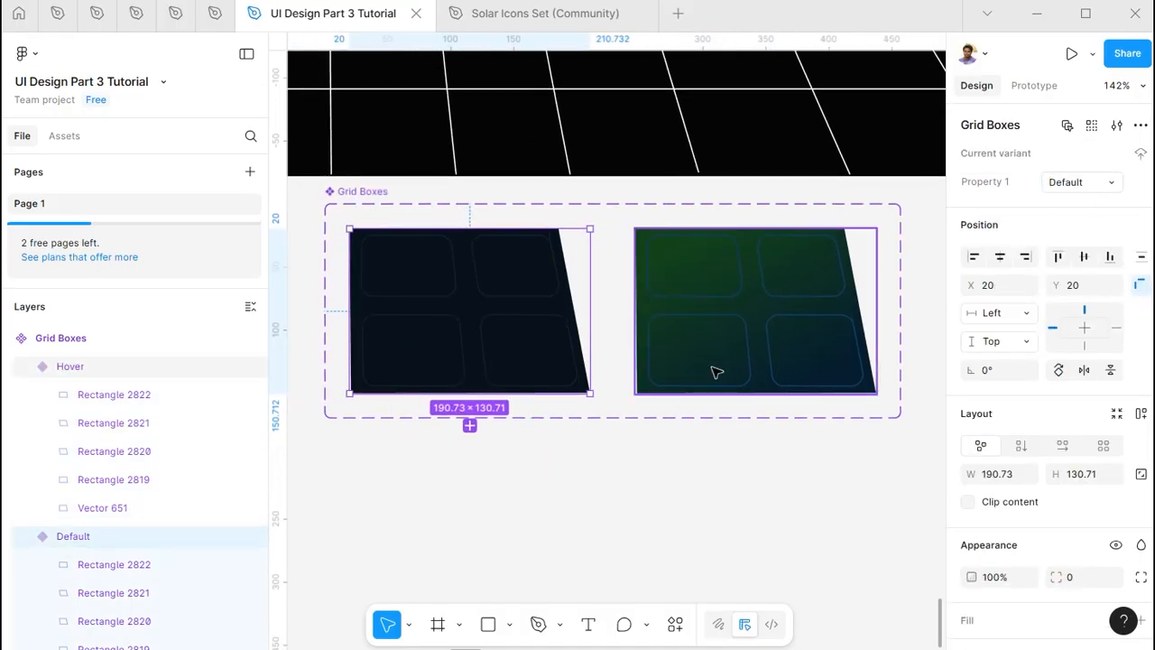
left_click(1034, 84)
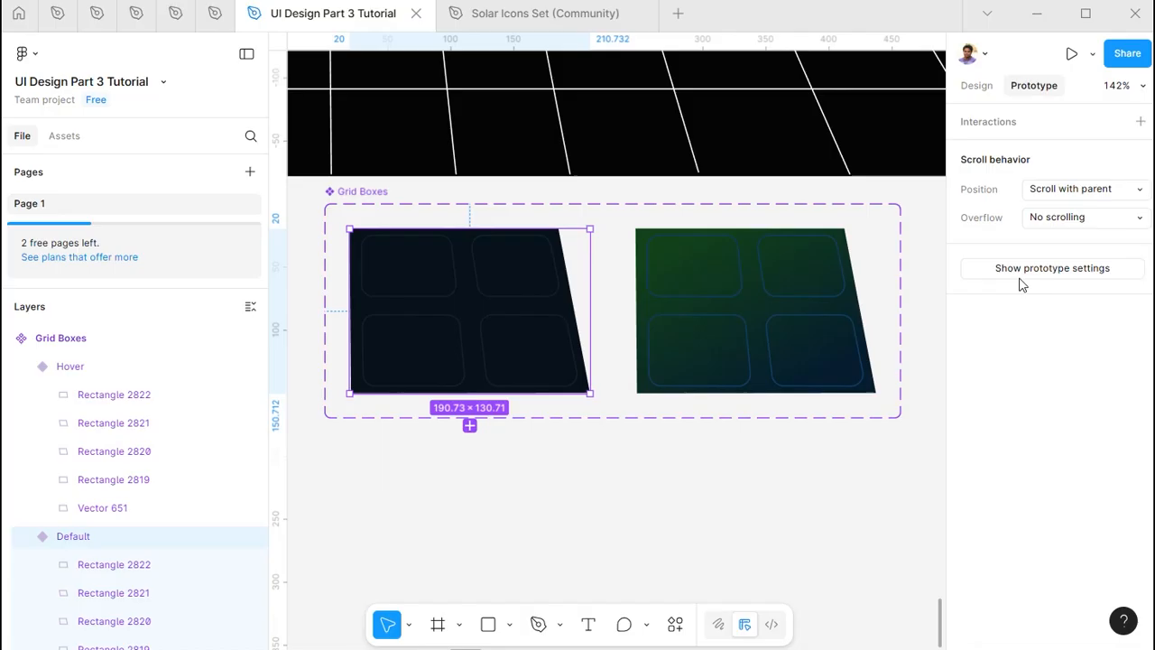
left_click(1074, 190)
left_click(715, 333)
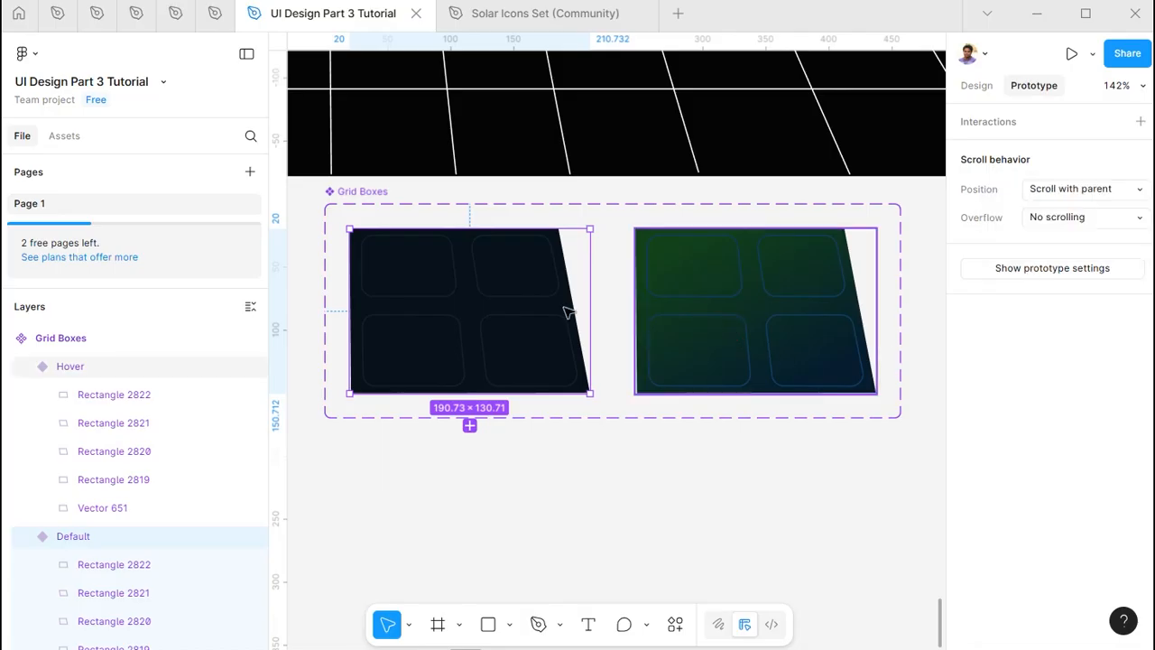
left_click_drag(590, 311, 650, 390)
left_click(650, 390)
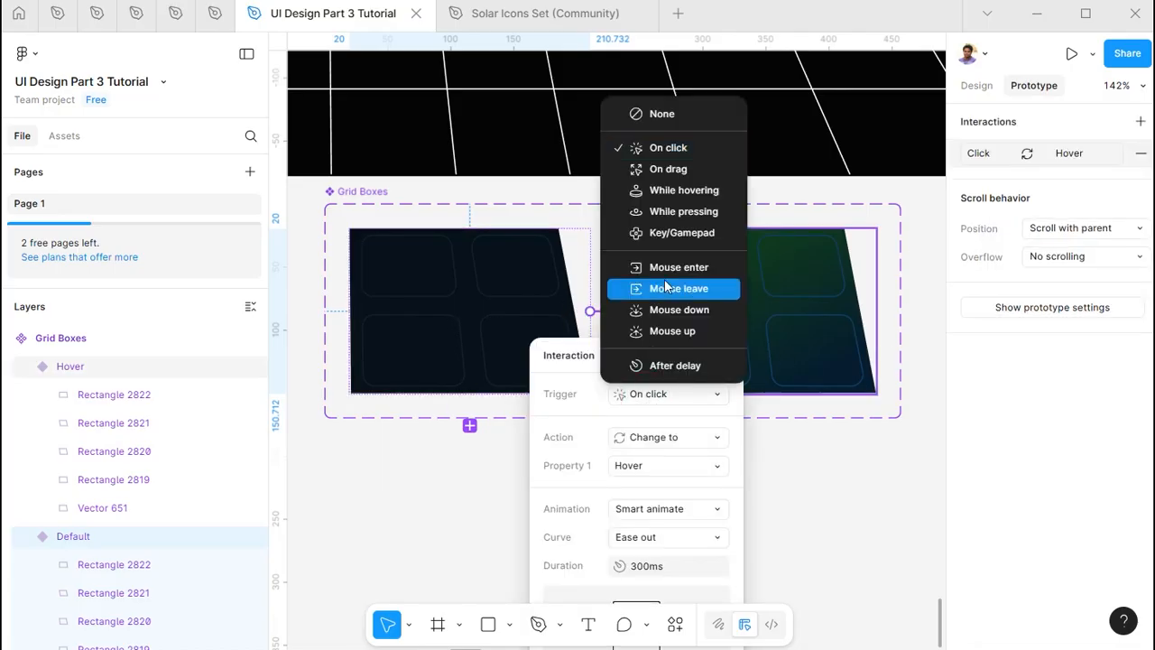
left_click(682, 189)
left_click(656, 539)
left_click(659, 559)
left_click(726, 355)
Add a Mouse leave interaction that changes the Hover variant back to Default, with an Ease out curve
left_click(636, 323)
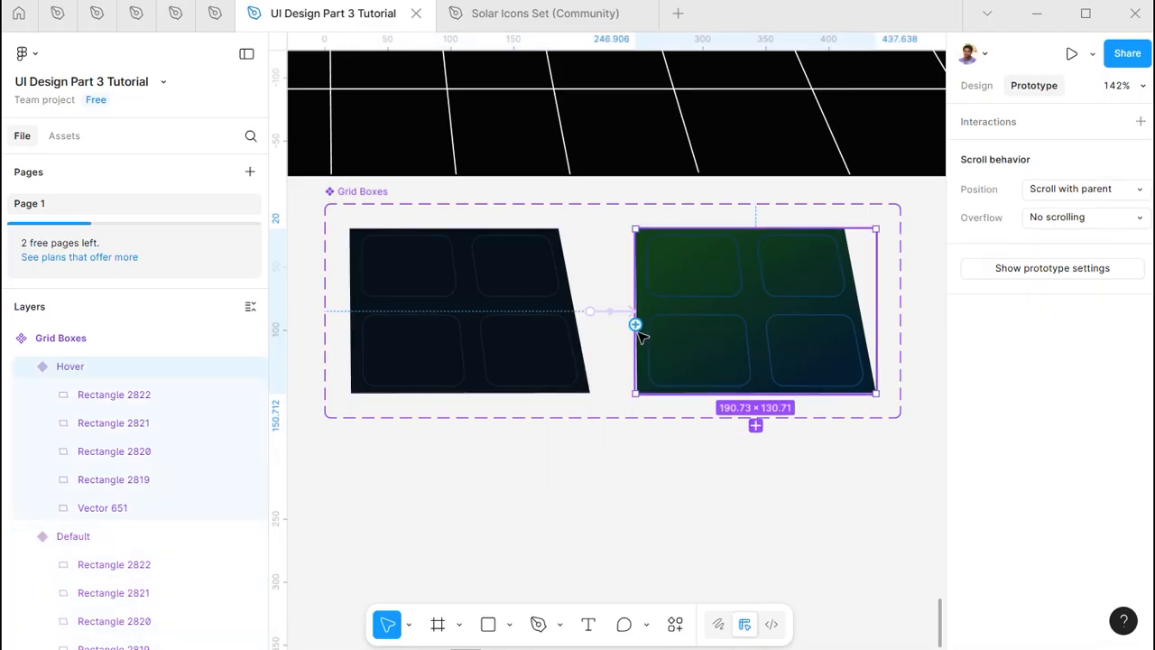
left_click_drag(636, 323, 573, 325)
left_click(607, 395)
left_click(634, 288)
left_click(622, 562)
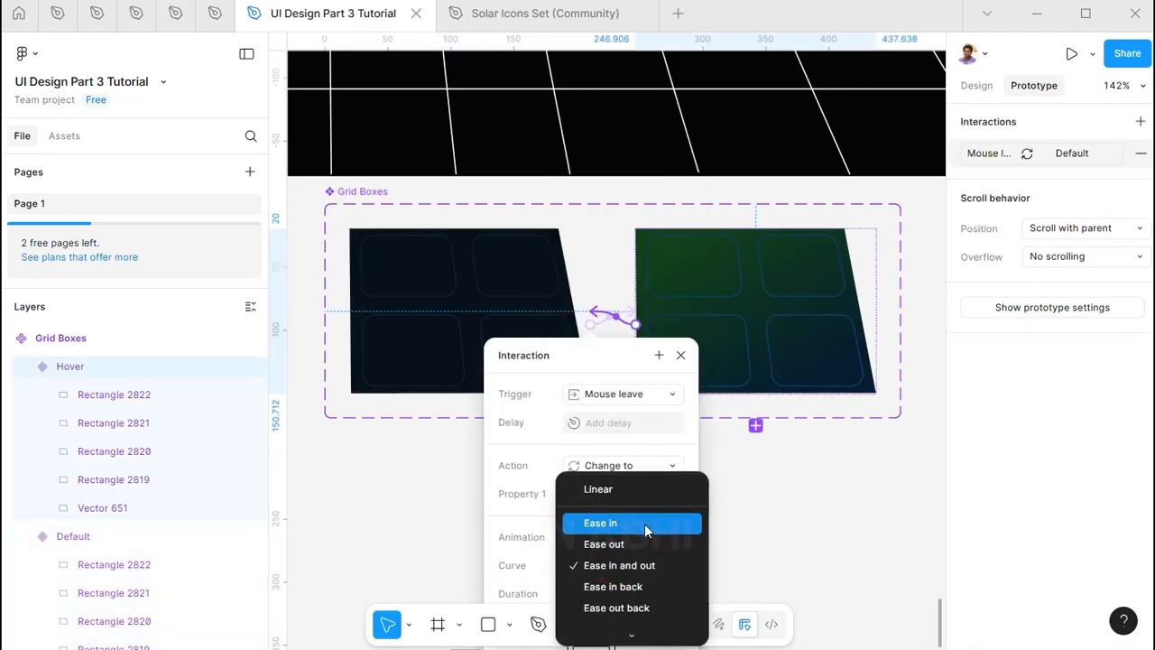
left_click(622, 544)
left_click(683, 360)
Place an instance of the default Grid Boxes variant beside the component set and wrap it in a frame
scroll(683, 360, "down", 5)
left_click(542, 446)
left_click(547, 291)
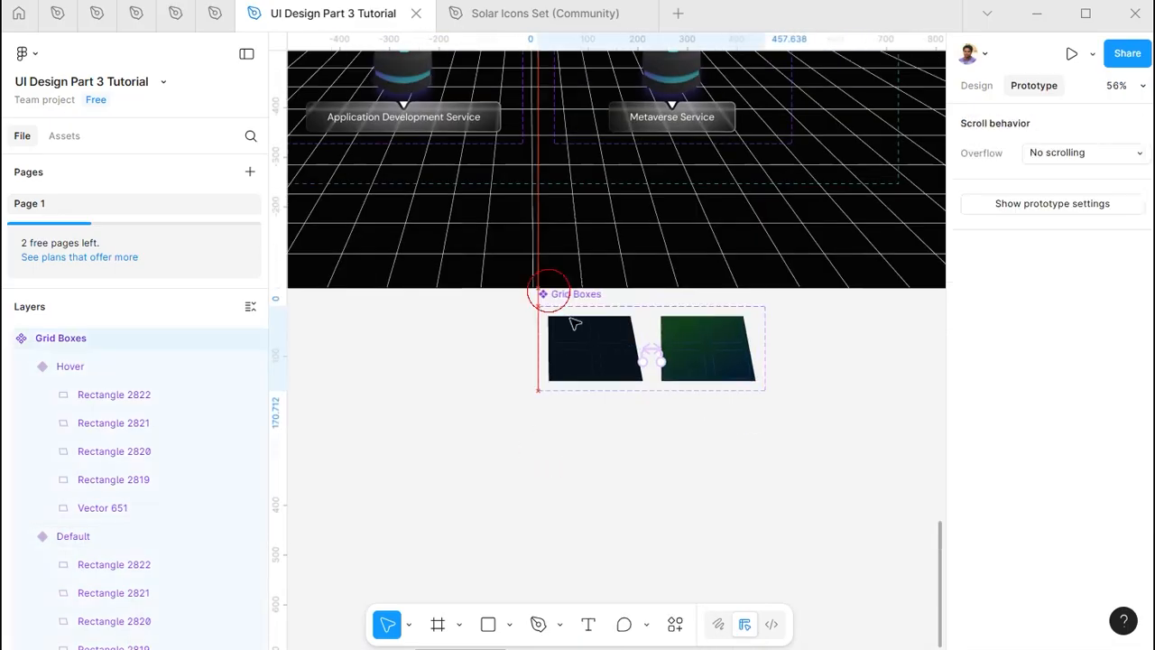
left_click(645, 406)
scroll(632, 411, "up", 2)
left_click_drag(632, 411, 543, 457)
scroll(541, 427, "down", 4)
left_click_drag(536, 411, 442, 425)
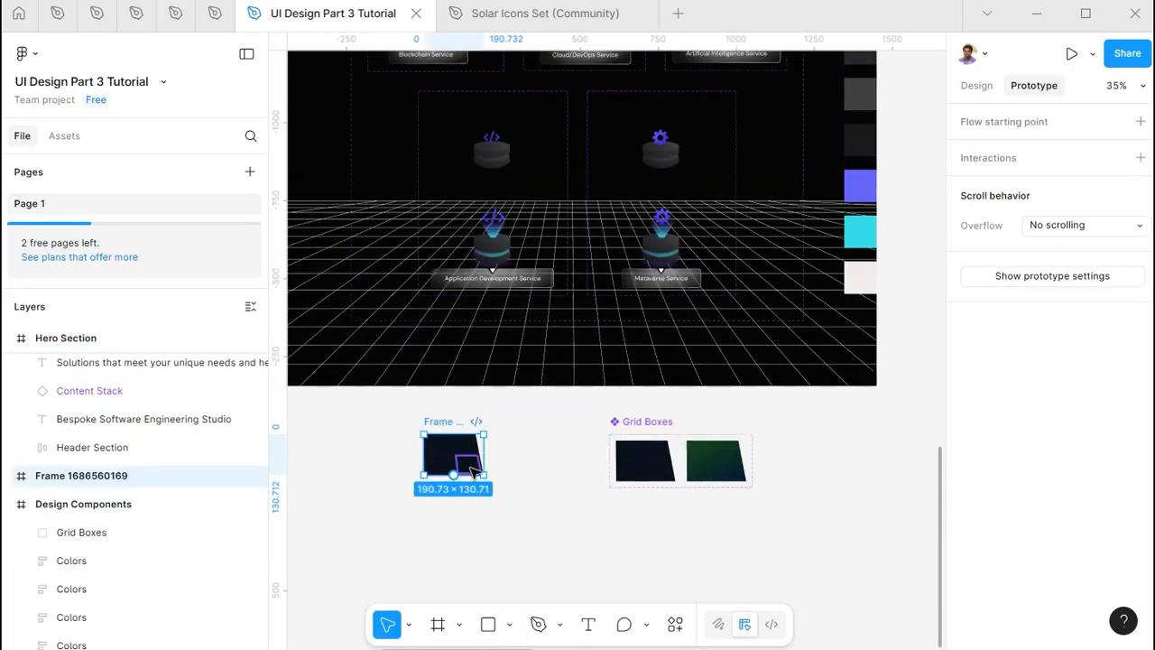
Fill the instance's frame with dark red 850000 and enlarge it to 302 × 273 around the grid boxes
left_click(976, 86)
left_click(971, 535)
left_click_drag(851, 335, 938, 361)
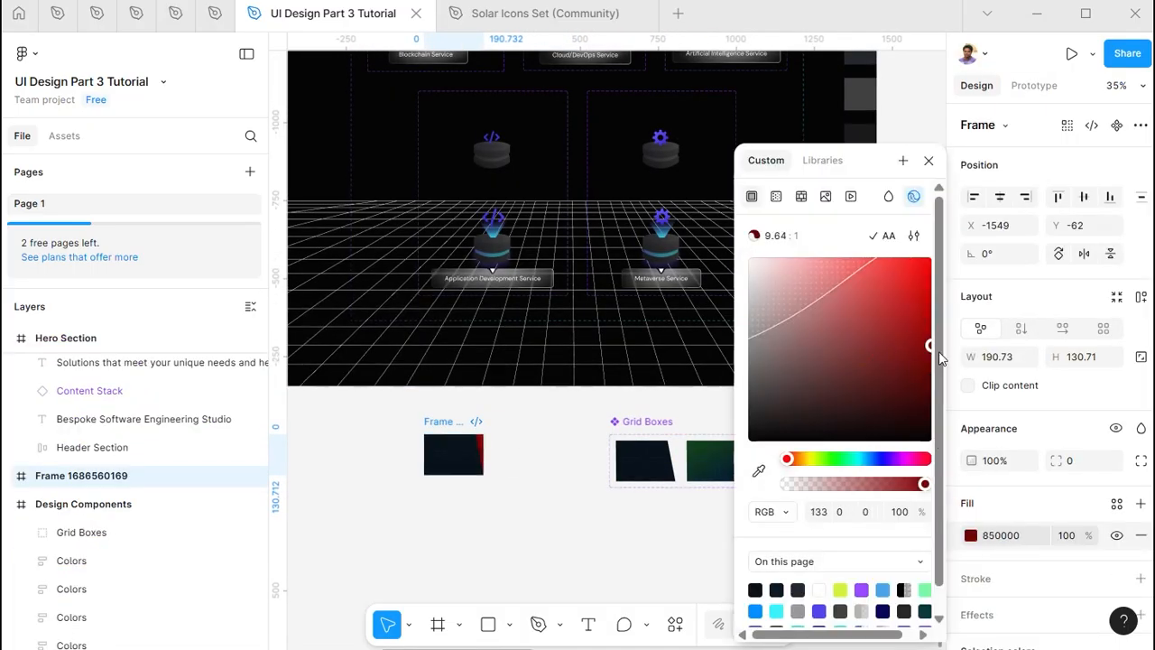
scroll(421, 457, "up", 2)
left_click_drag(422, 458, 384, 458)
left_click_drag(487, 515, 487, 565)
left_click_drag(456, 433, 457, 394)
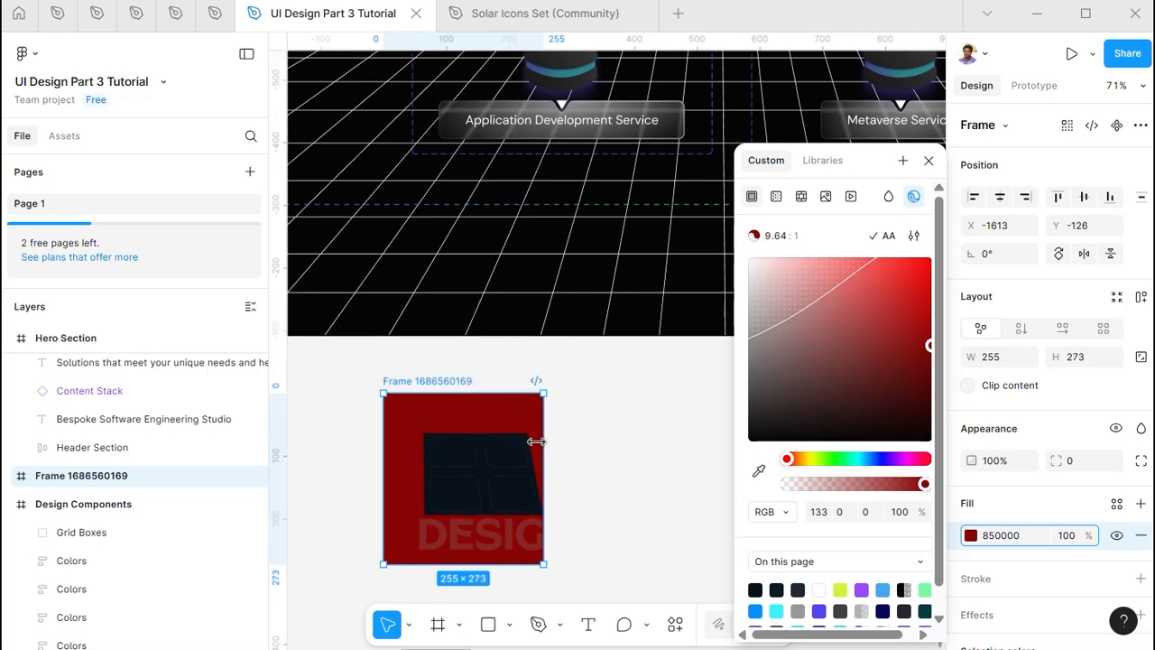
left_click_drag(543, 442, 573, 441)
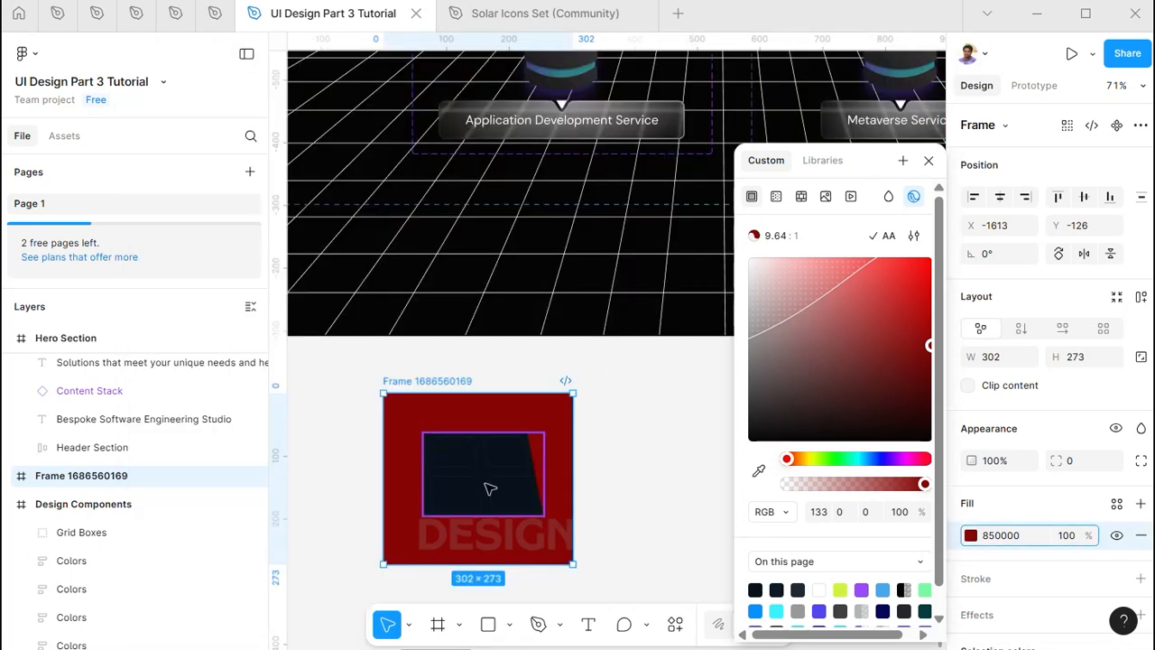
Delete the Grid Boxes instance and its red frame
left_click(490, 488)
key("Delete")
left_click(415, 381)
key("Delete")
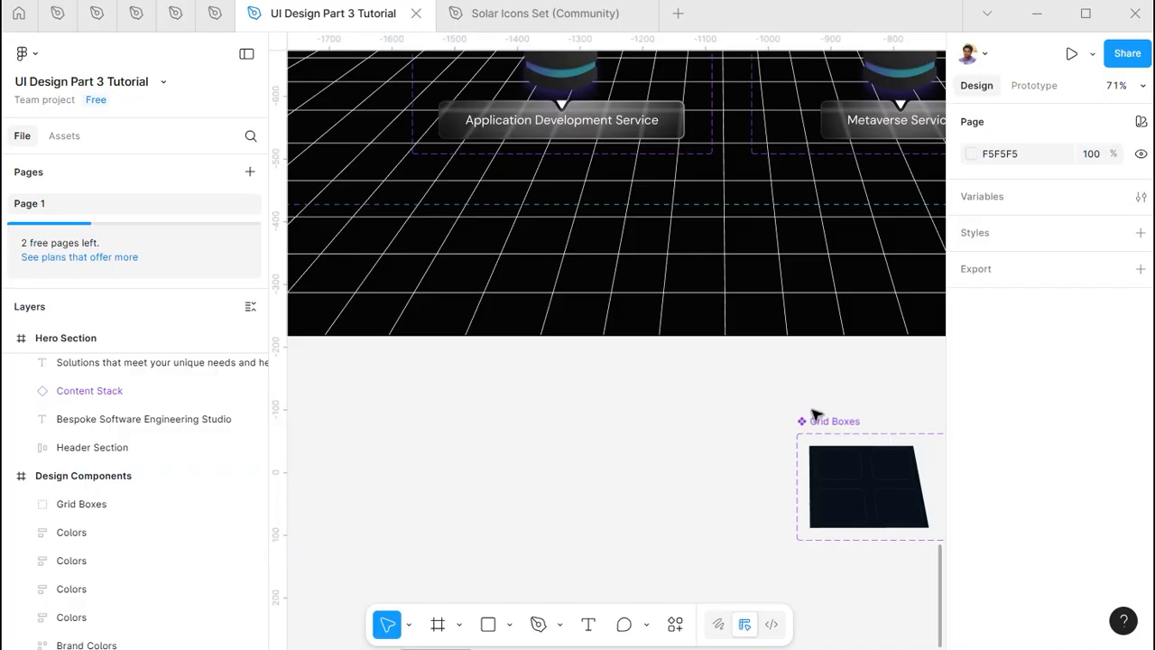
Move the Grid Boxes component set into the green Components frame, to the right of the Our Services button variants
scroll(815, 414, "down", 5)
left_click_drag(815, 407, 425, 534)
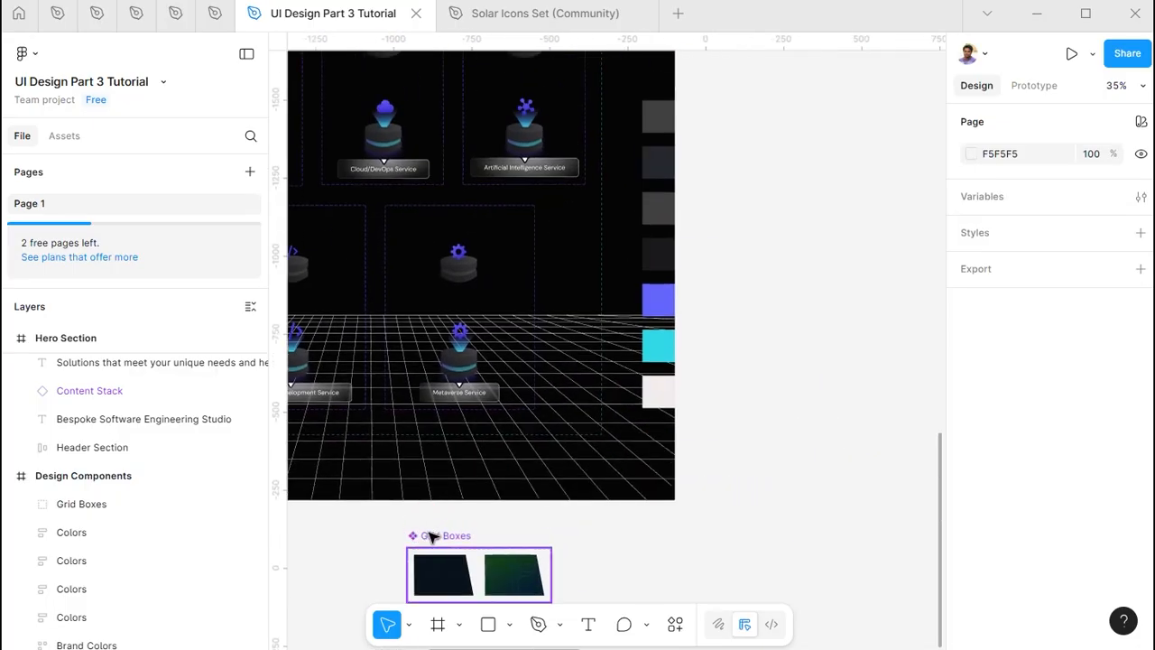
left_click(431, 536)
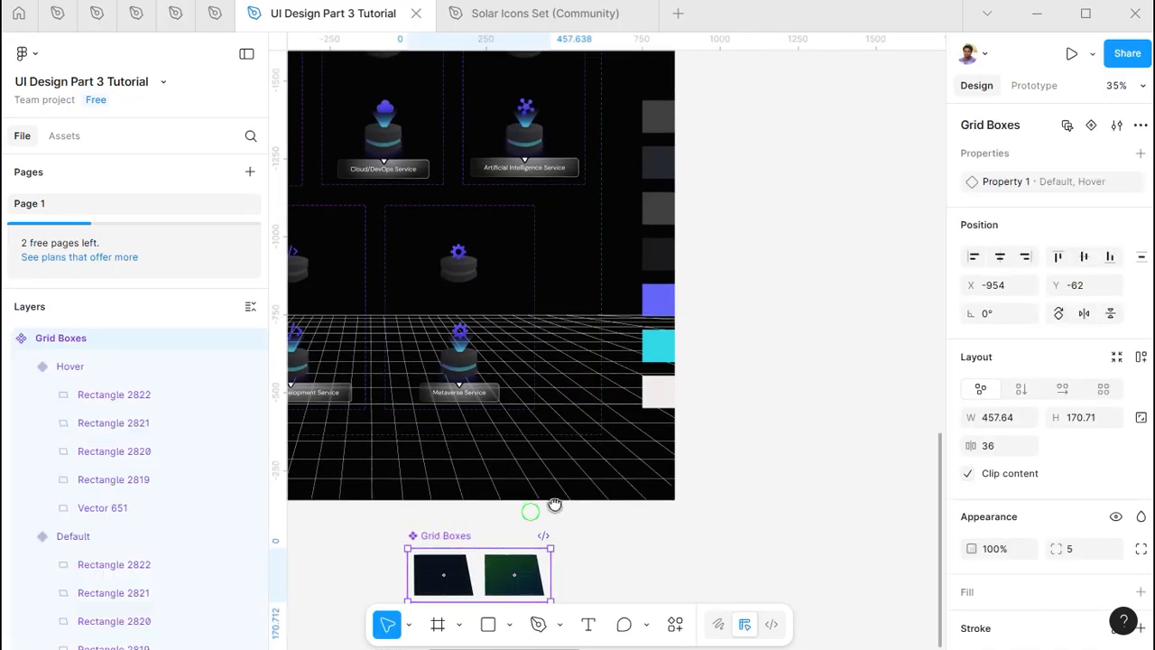
left_click_drag(555, 506, 645, 485)
scroll(545, 522, "down", 6)
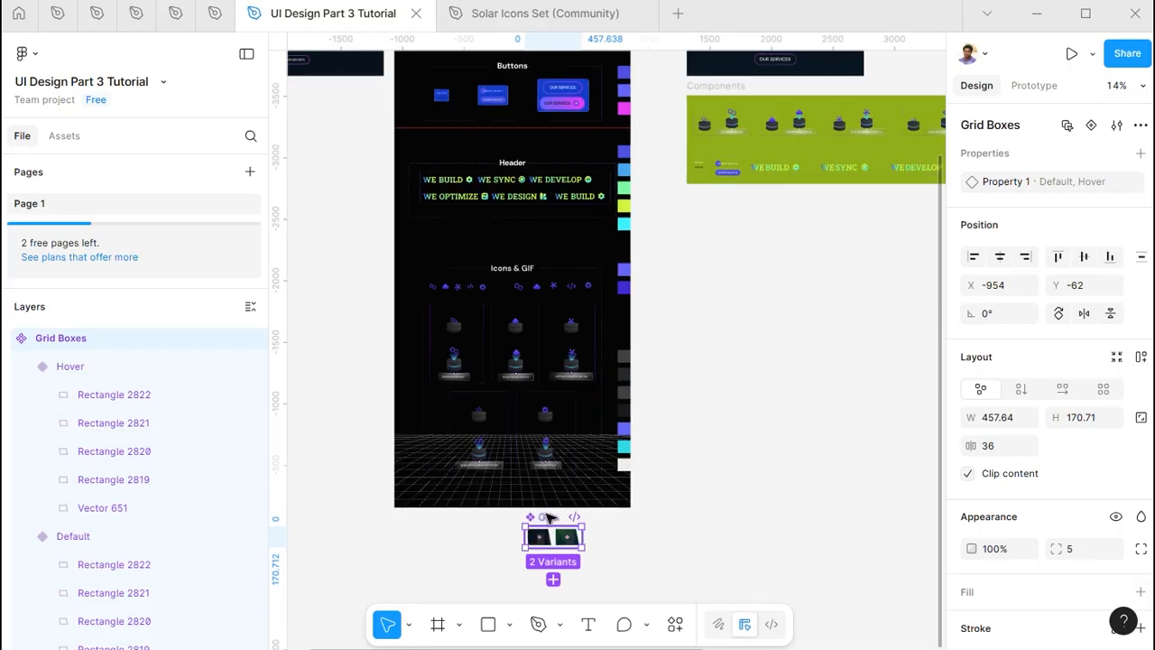
scroll(530, 517, "up", 5)
left_click_drag(537, 521, 779, 223)
scroll(779, 223, "down", 5)
left_click_drag(781, 175, 625, 532)
left_click_drag(625, 580, 725, 274)
scroll(772, 294, "down", 3)
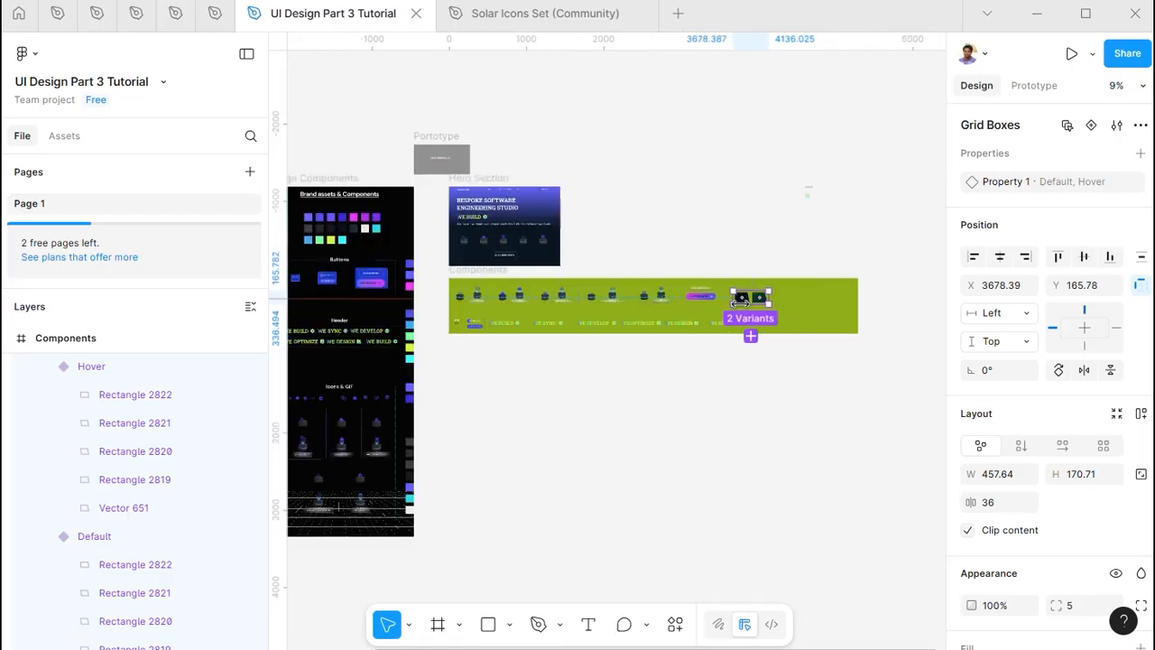
Examine the Hero Section's empty background area around the icons and open its prototype preview
scroll(492, 235, "up", 3)
left_click_drag(691, 346, 616, 343)
scroll(568, 331, "up", 3)
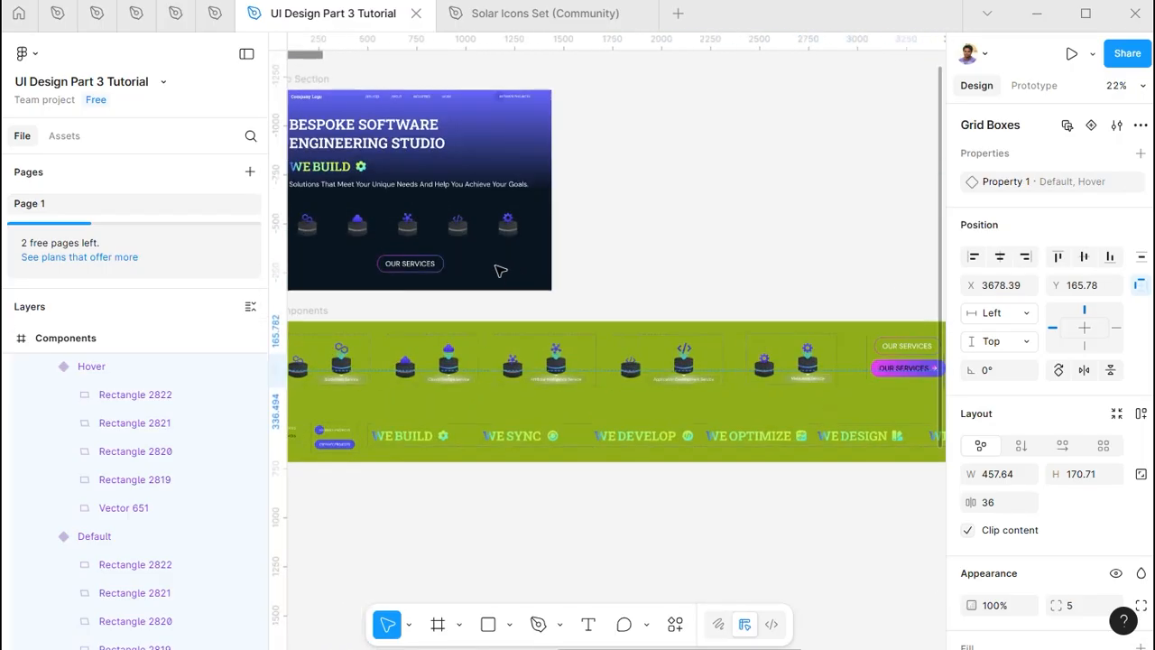
left_click_drag(443, 259, 539, 322)
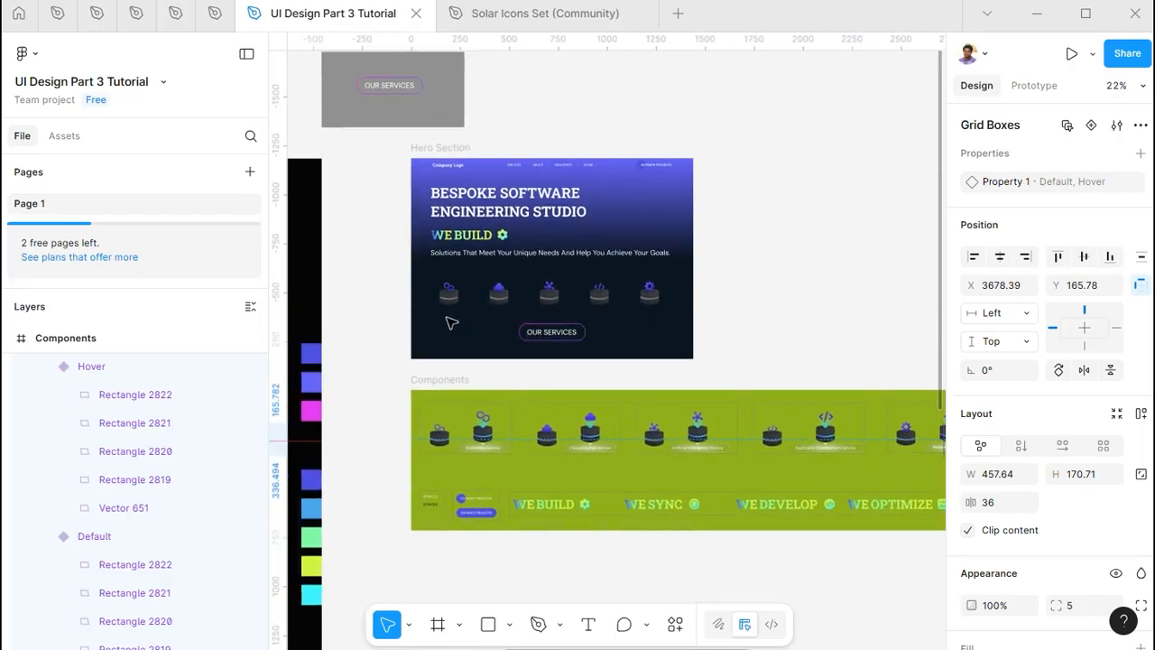
scroll(452, 323, "up", 3)
scroll(479, 307, "down", 3)
scroll(490, 301, "up", 5)
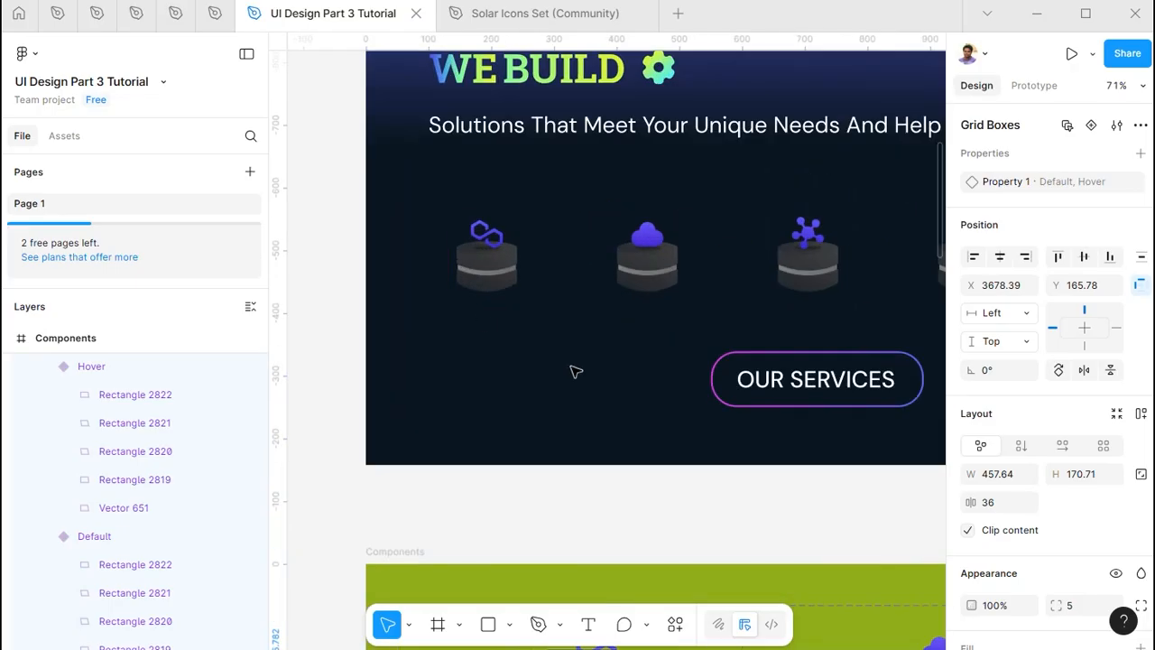
scroll(666, 347, "down", 3)
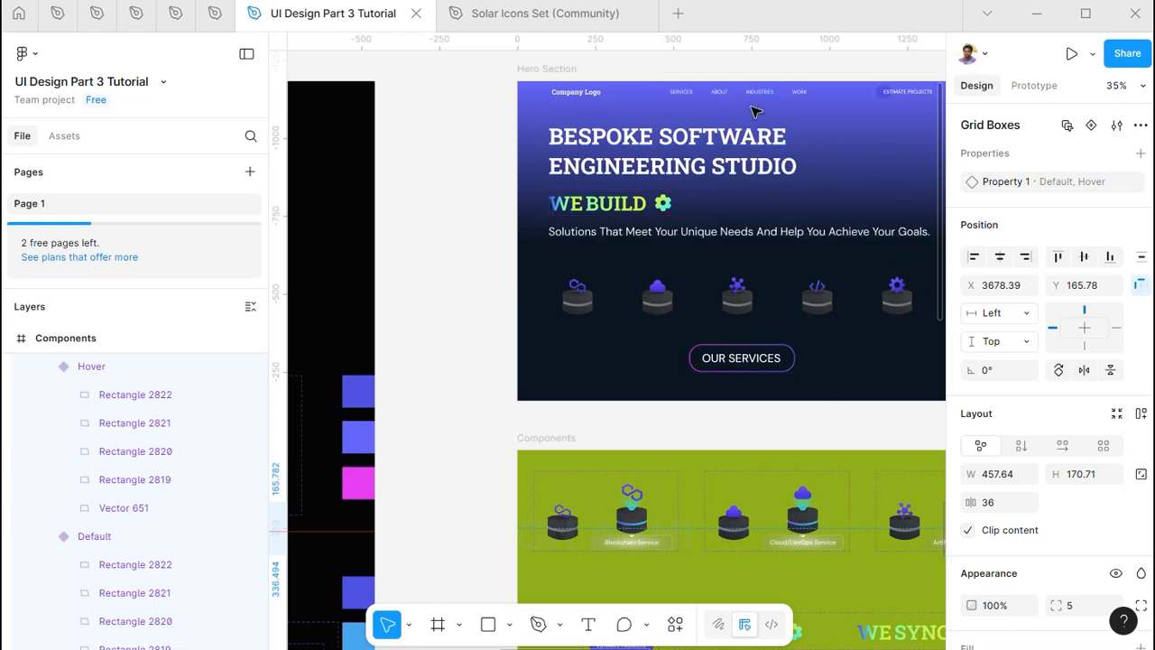
key("shift+space")
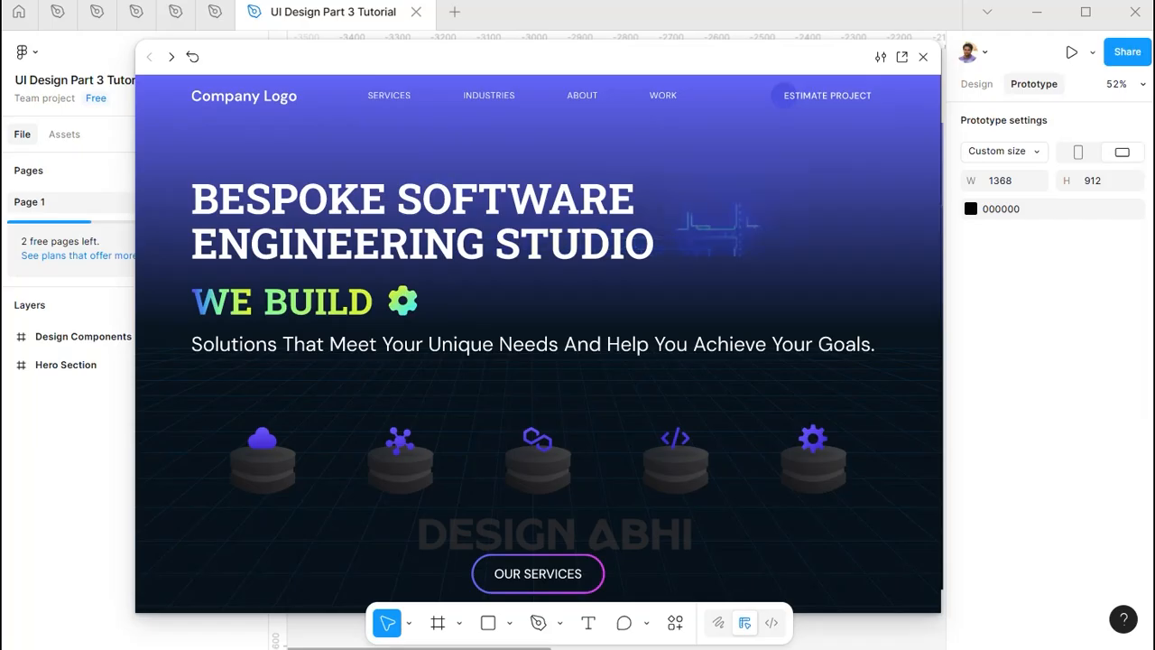